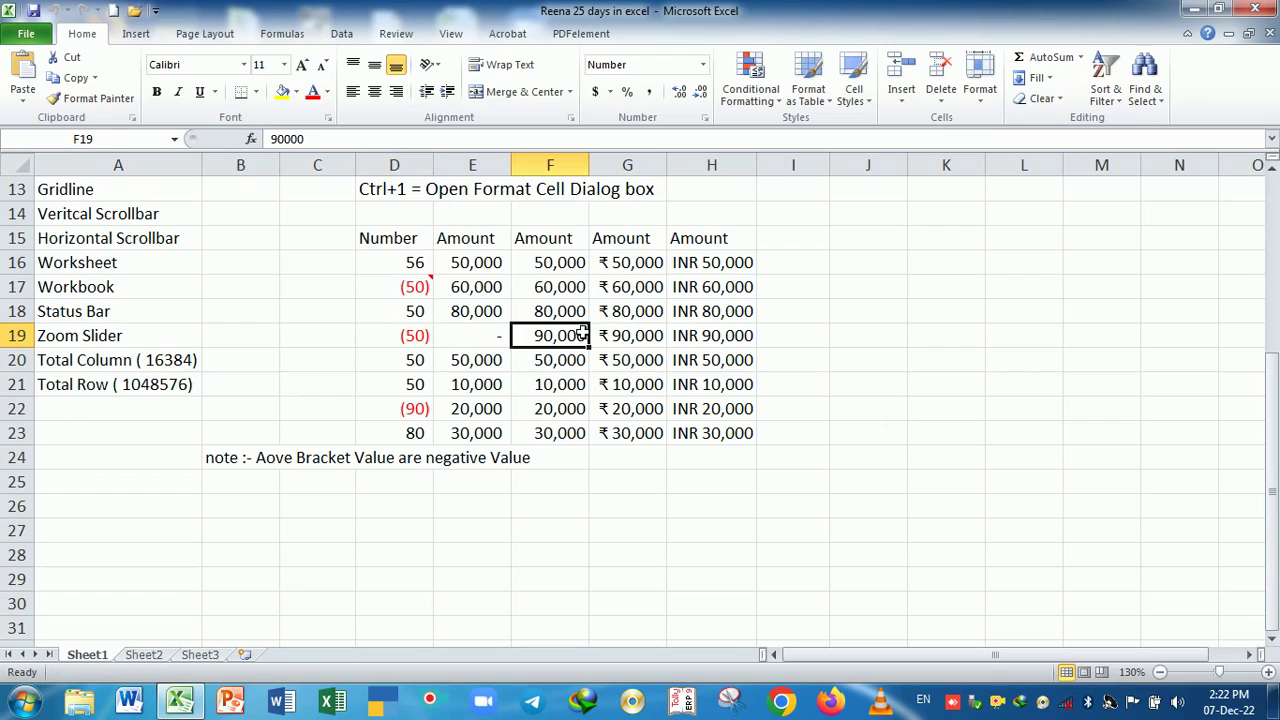
- Try selecting the Amount columns, then select the whole table D16:H23
left_click(484, 268)
left_click_drag(484, 268, 493, 432)
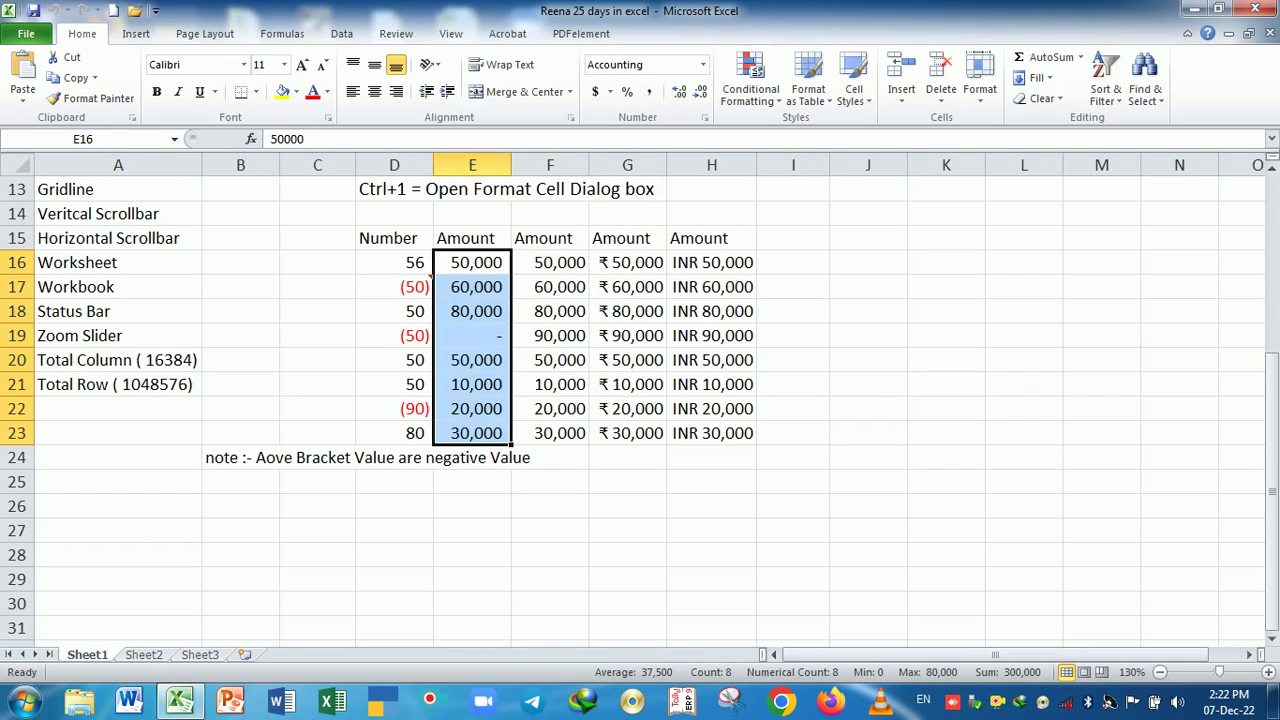
left_click(637, 270)
left_click_drag(637, 270, 637, 436)
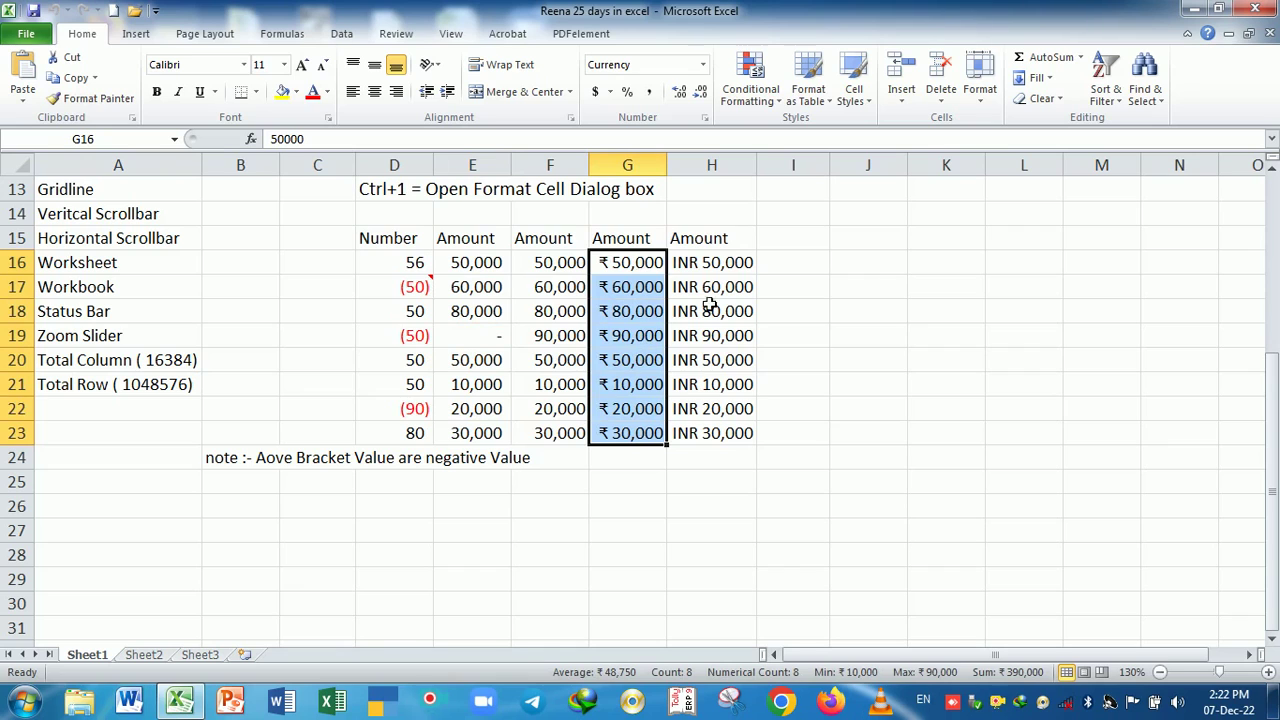
left_click_drag(712, 266, 711, 433)
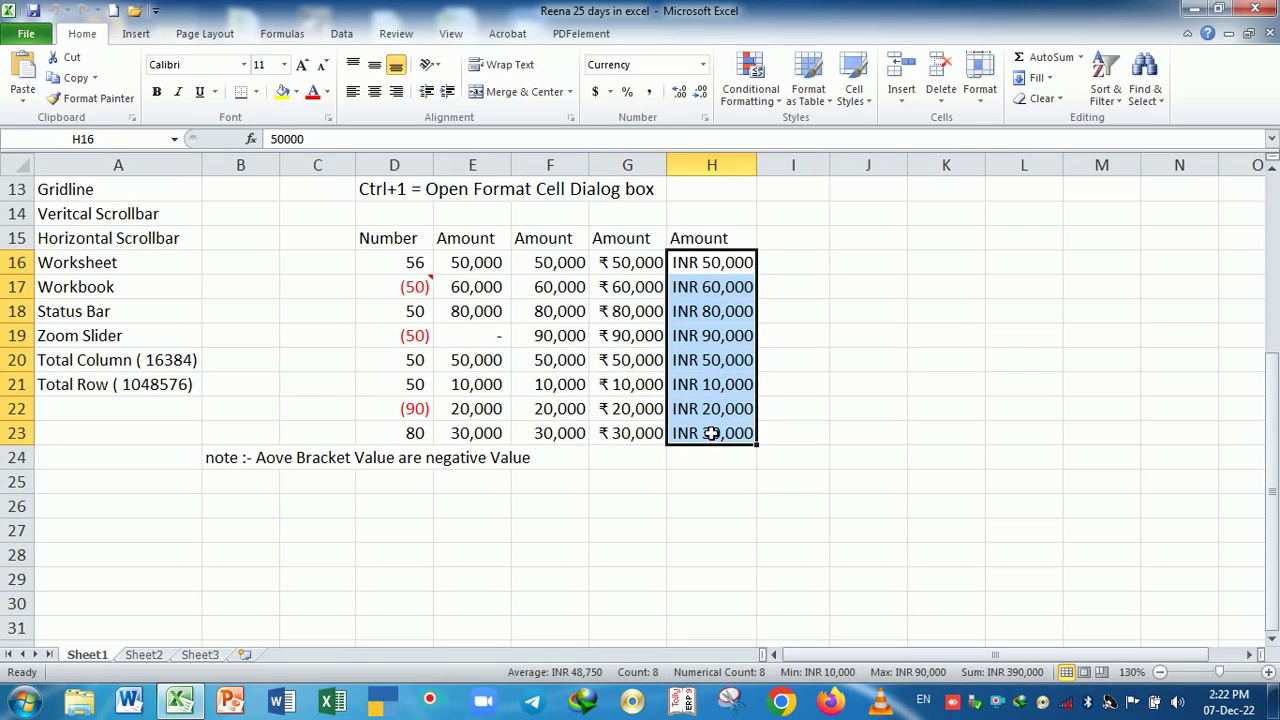
left_click(637, 480)
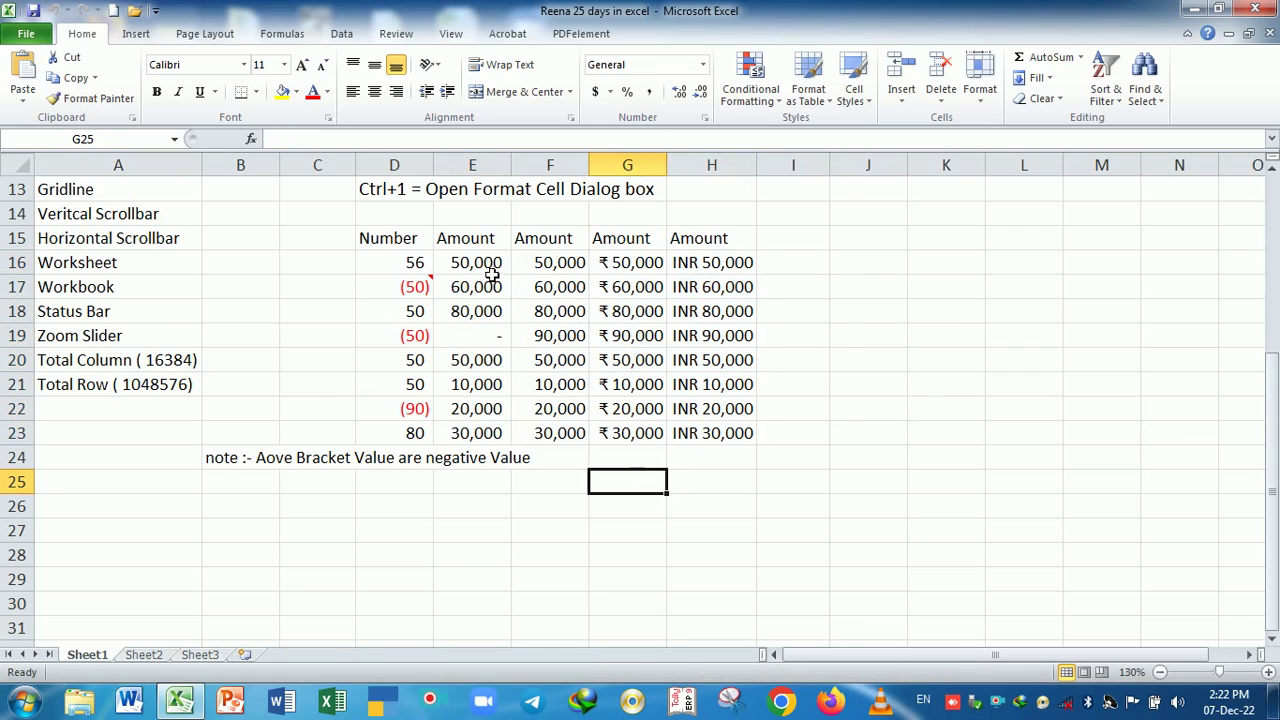
left_click_drag(492, 268, 729, 433)
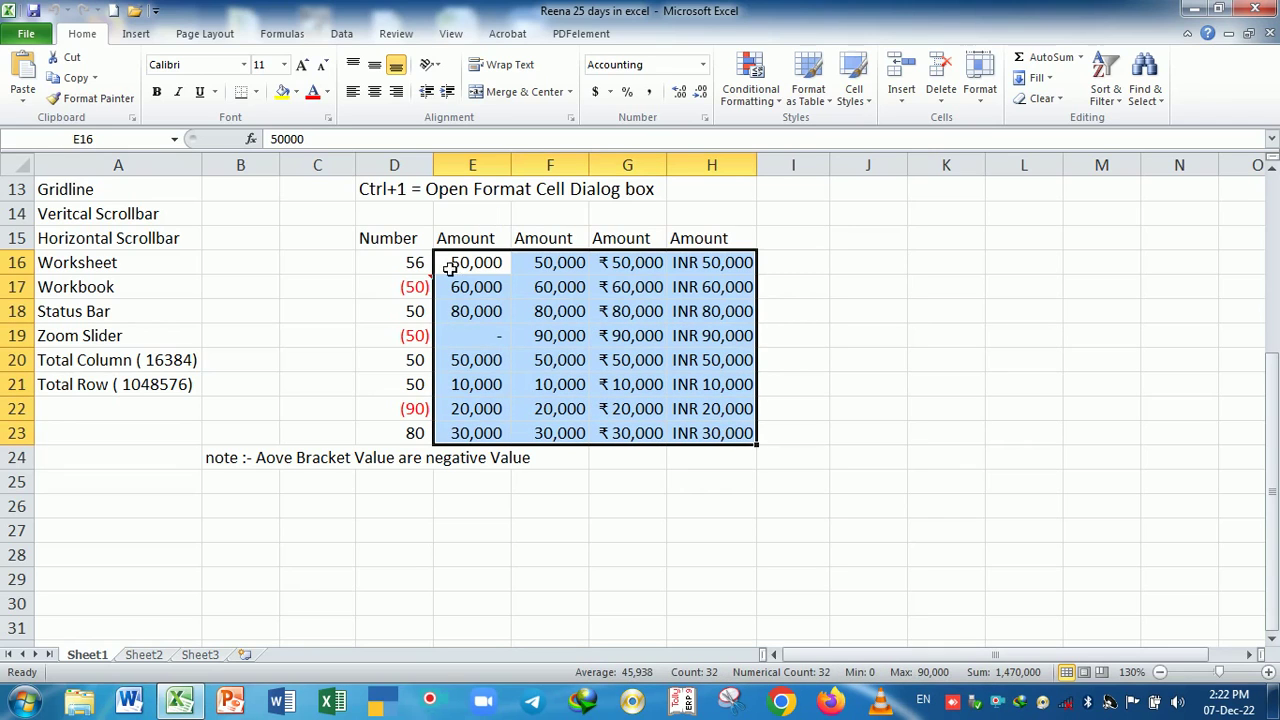
left_click_drag(403, 260, 720, 444)
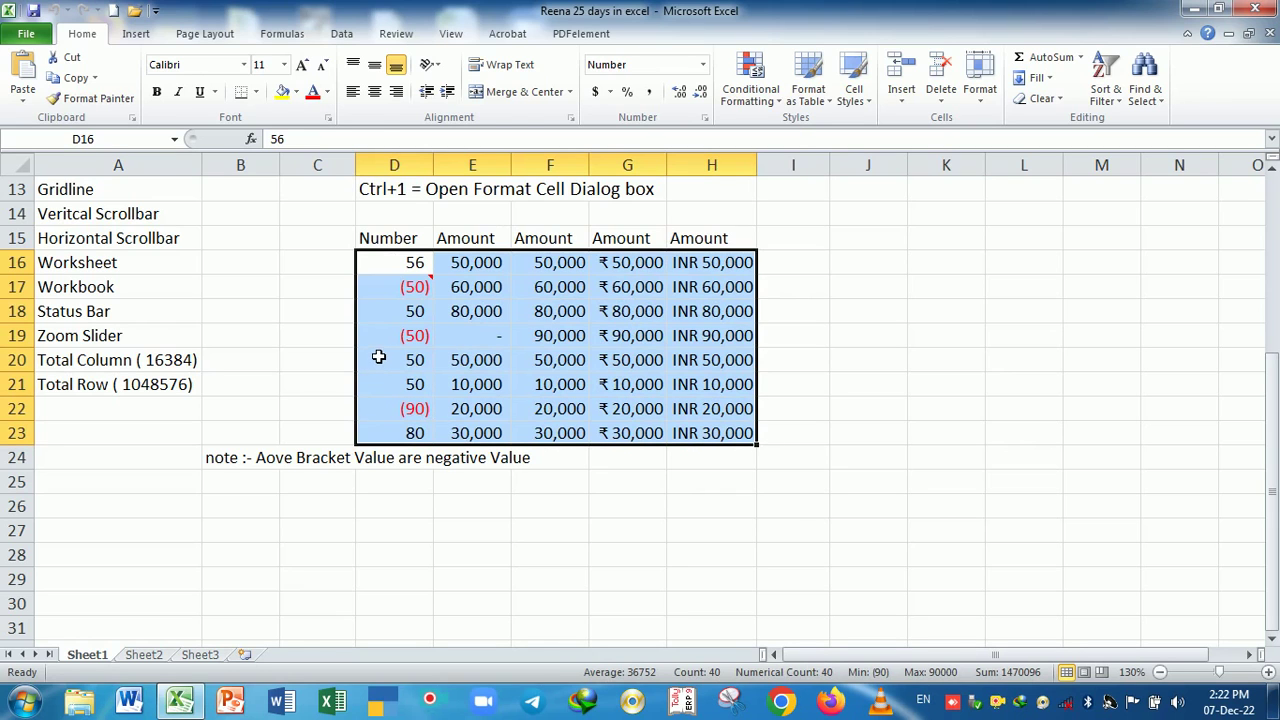
- Apply the General format to D16:H23, then select the Number values D16:D23
key("ctrl+1")
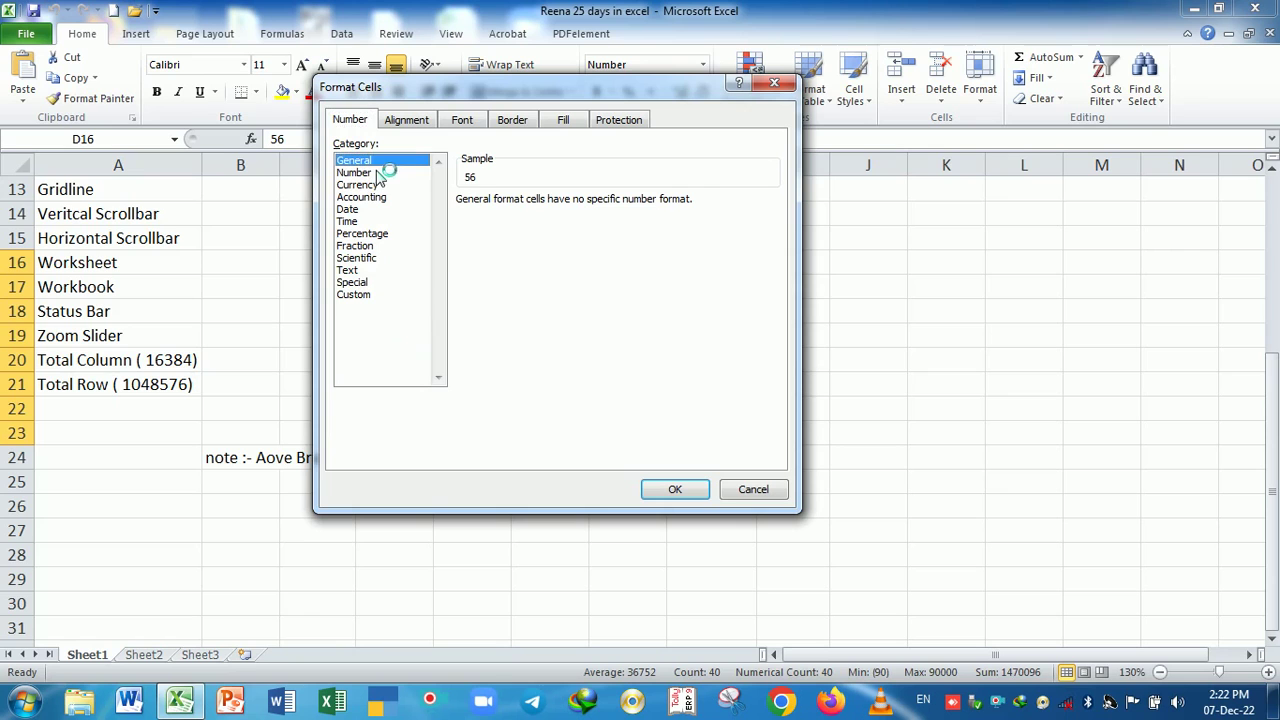
left_click(666, 496)
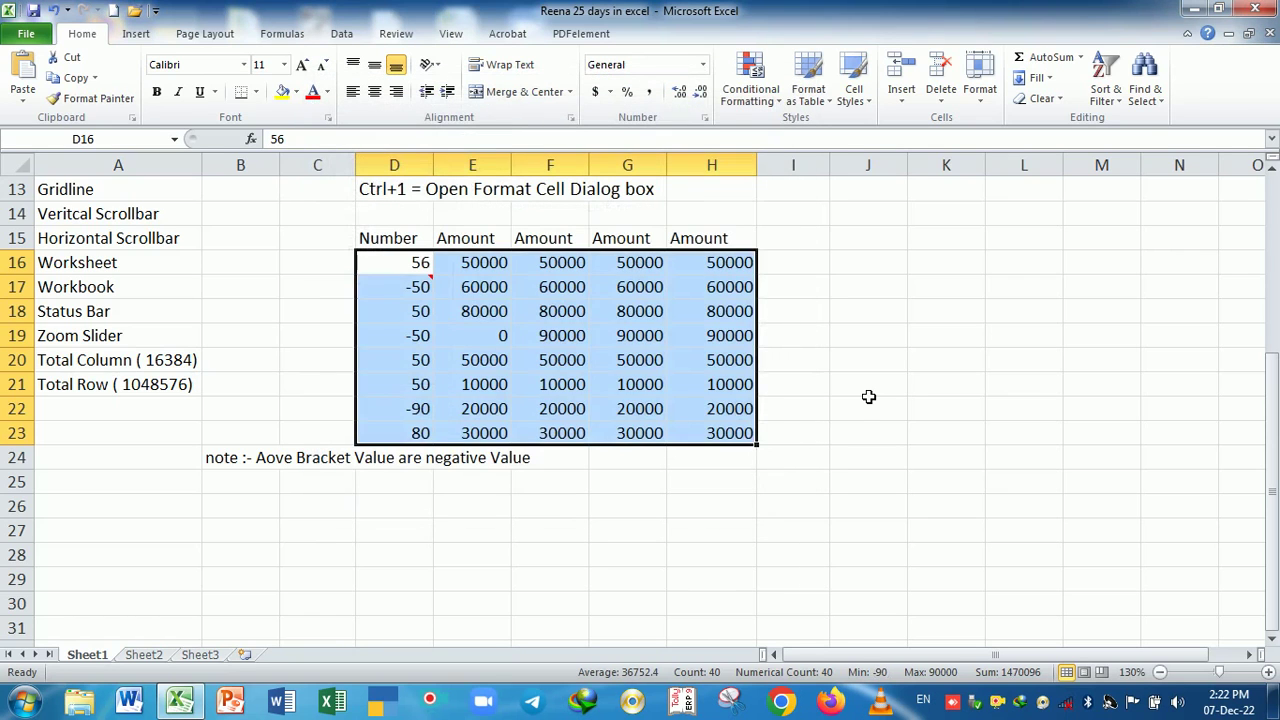
left_click(872, 395)
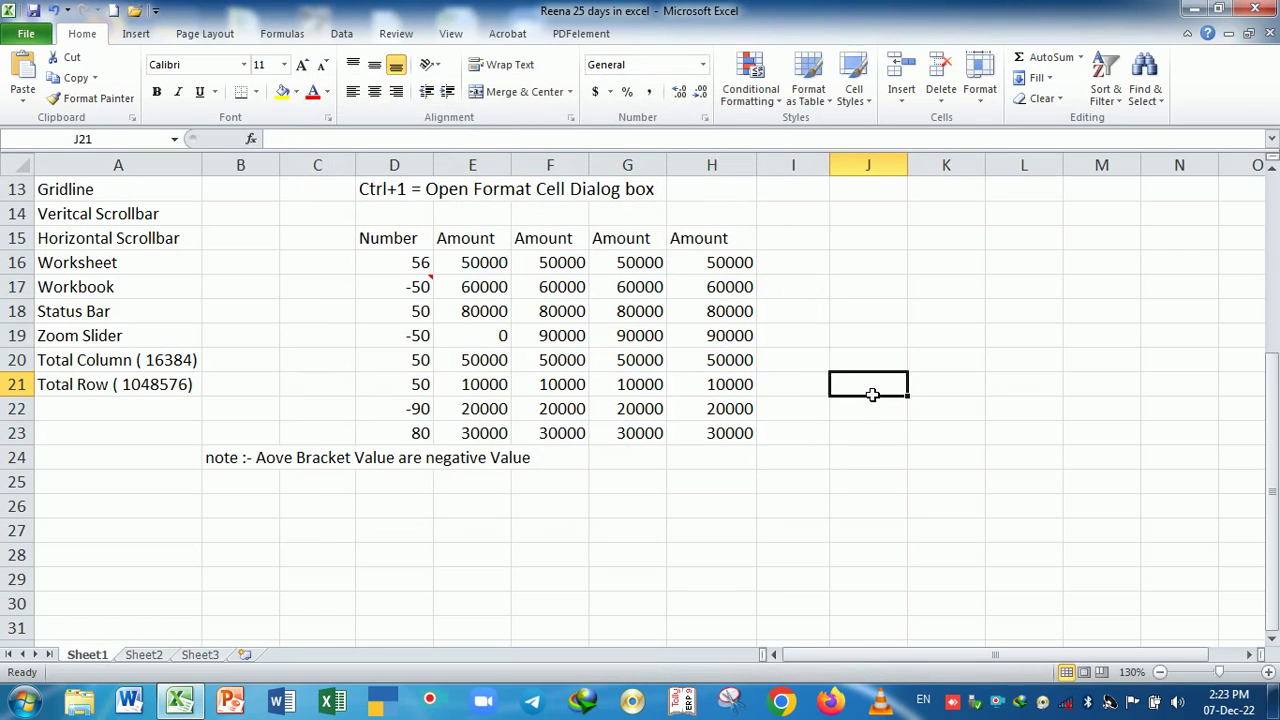
scroll(858, 414, "up", 3)
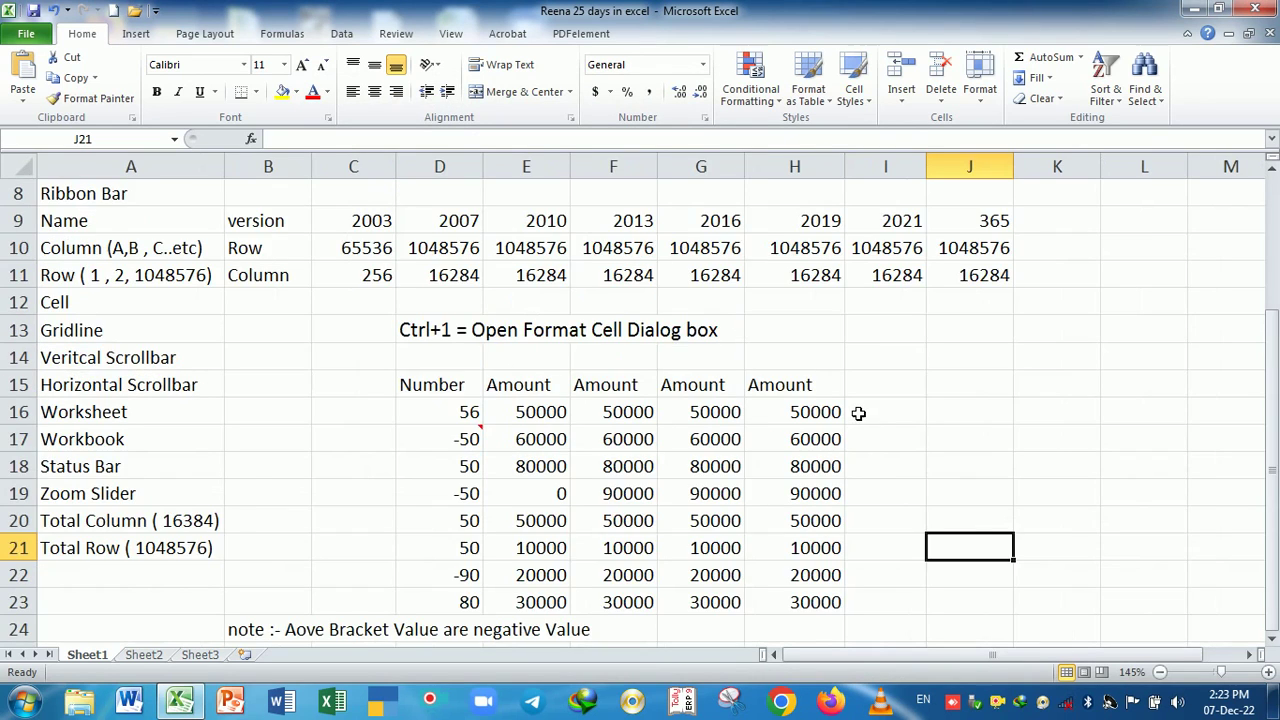
scroll(853, 407, "down", 2)
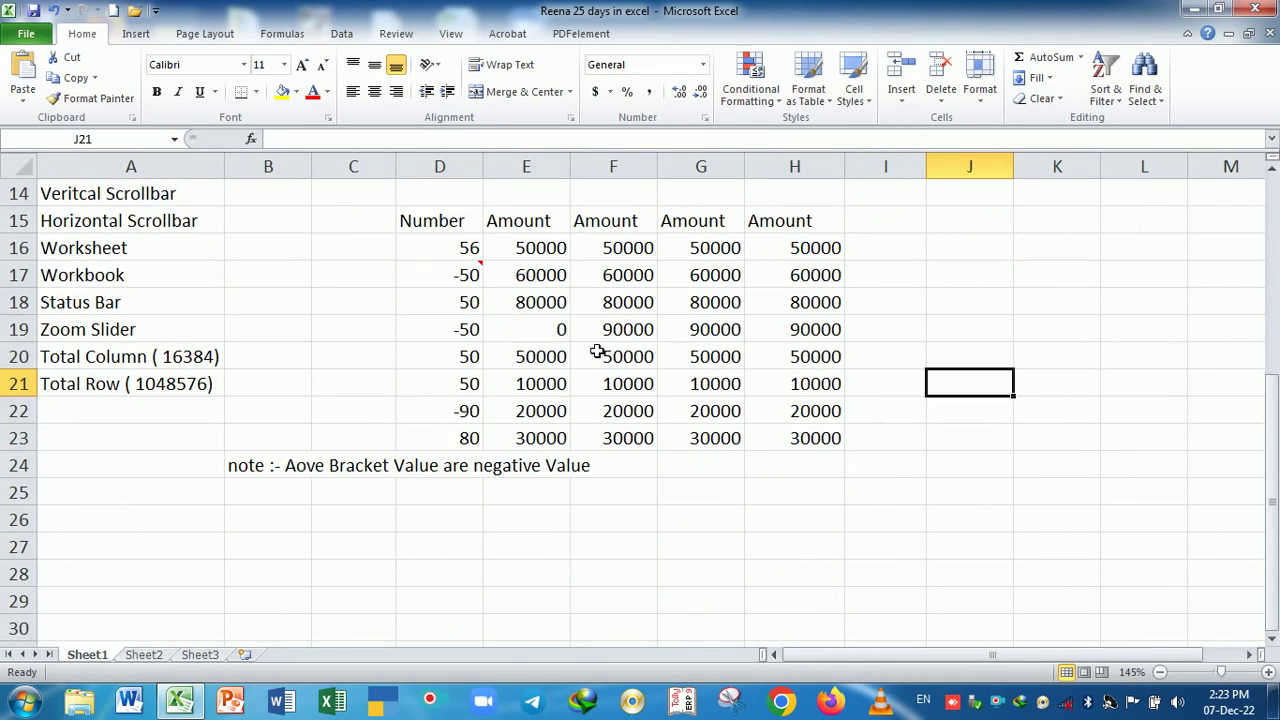
mouse_move(482, 276)
left_click_drag(434, 250, 460, 436)
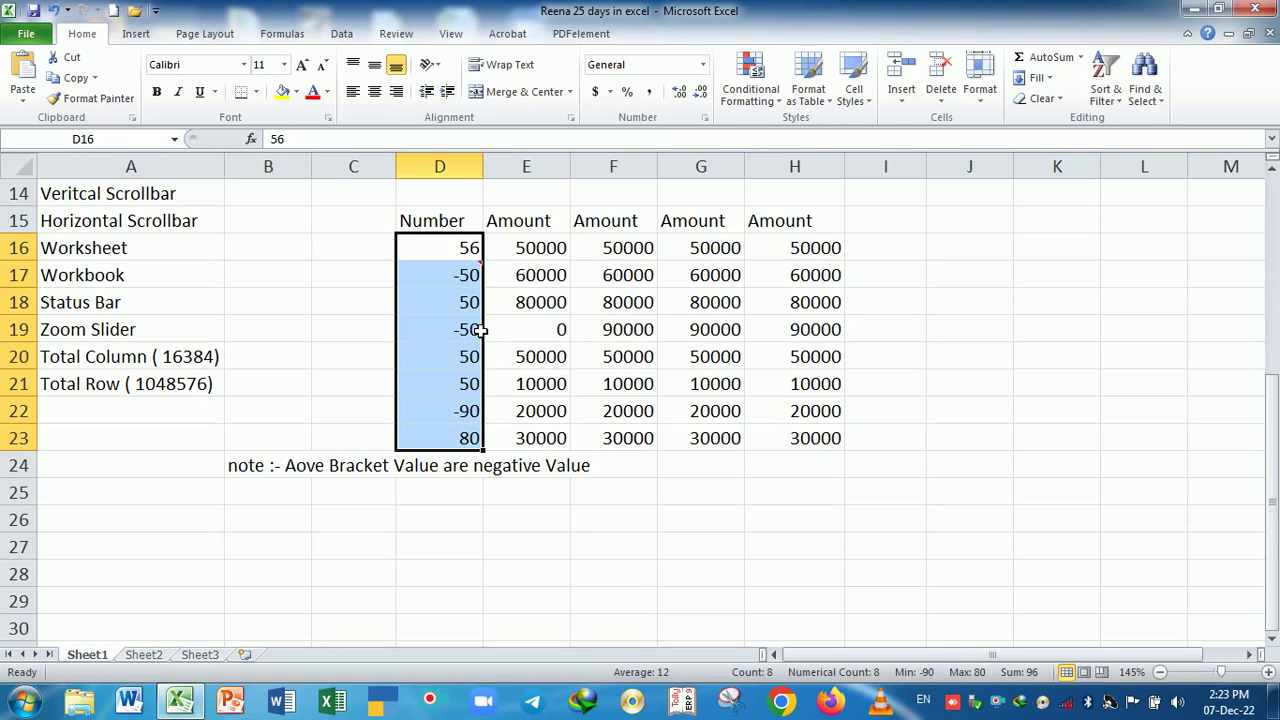
- Format column D as Number with 0 decimal places and red bracketed negatives (1234)
key("ctrl+1")
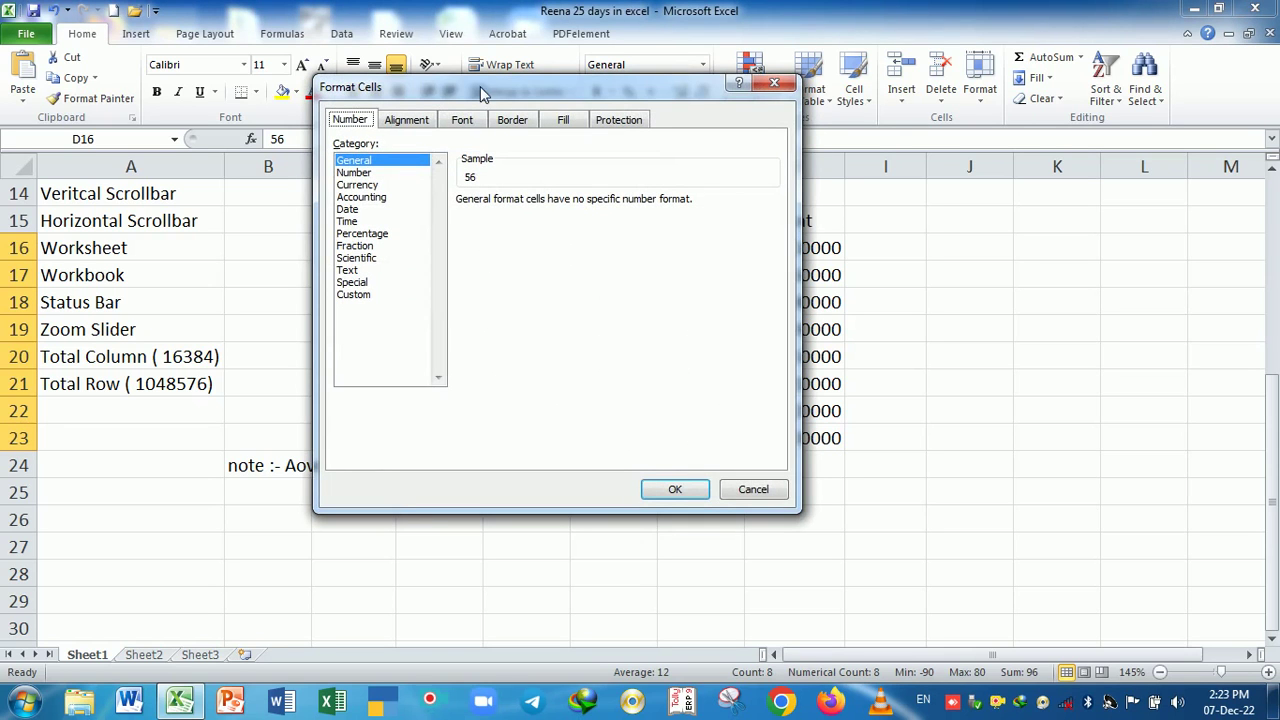
left_click_drag(480, 86, 833, 100)
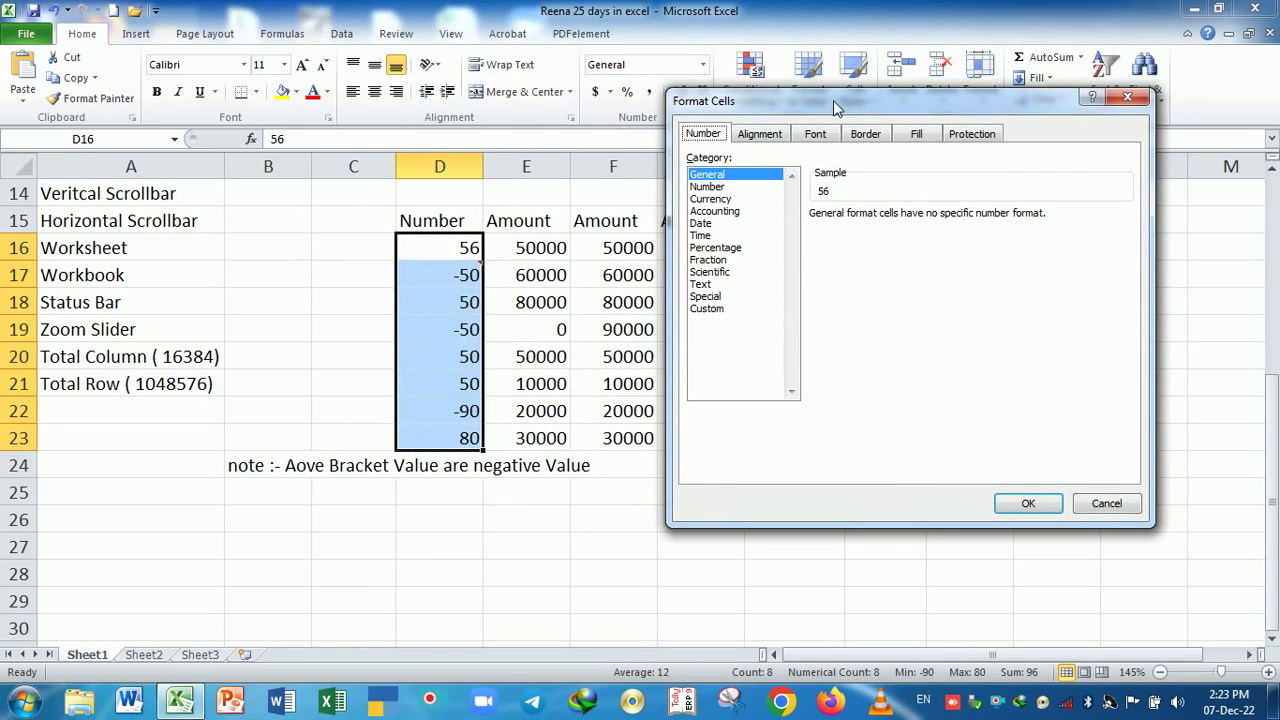
left_click(712, 187)
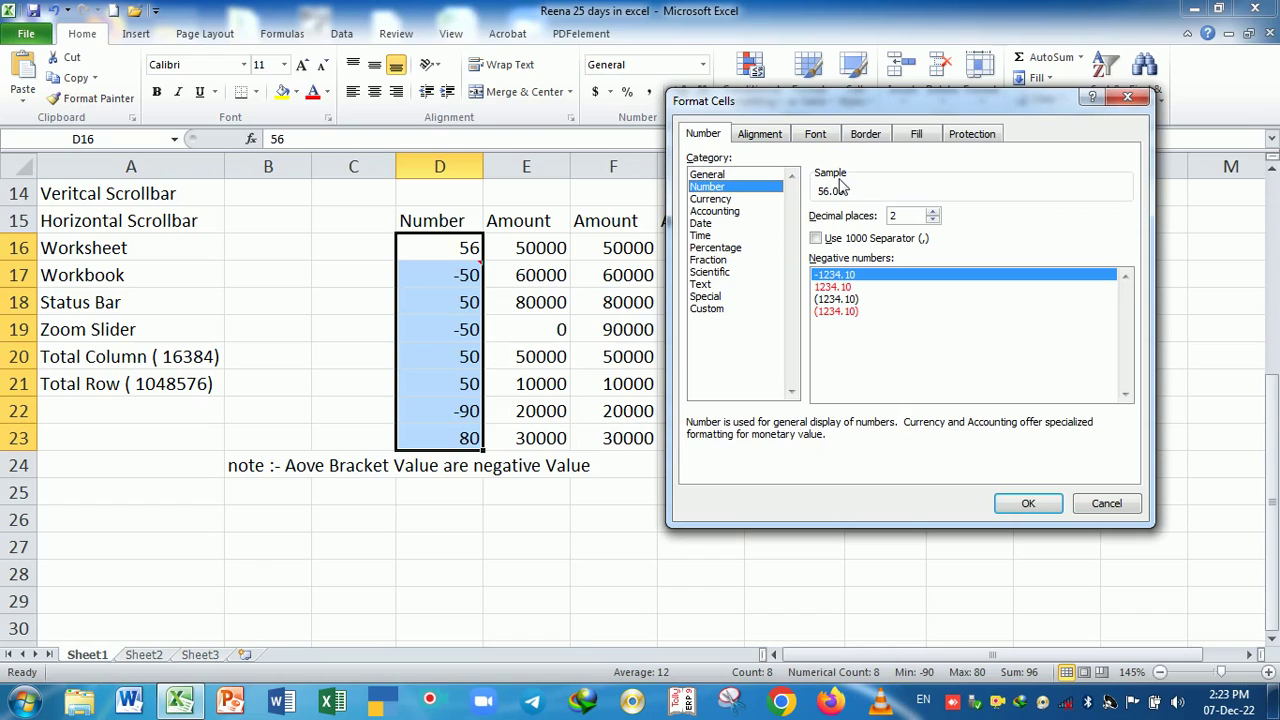
left_click(933, 220)
left_click(933, 220)
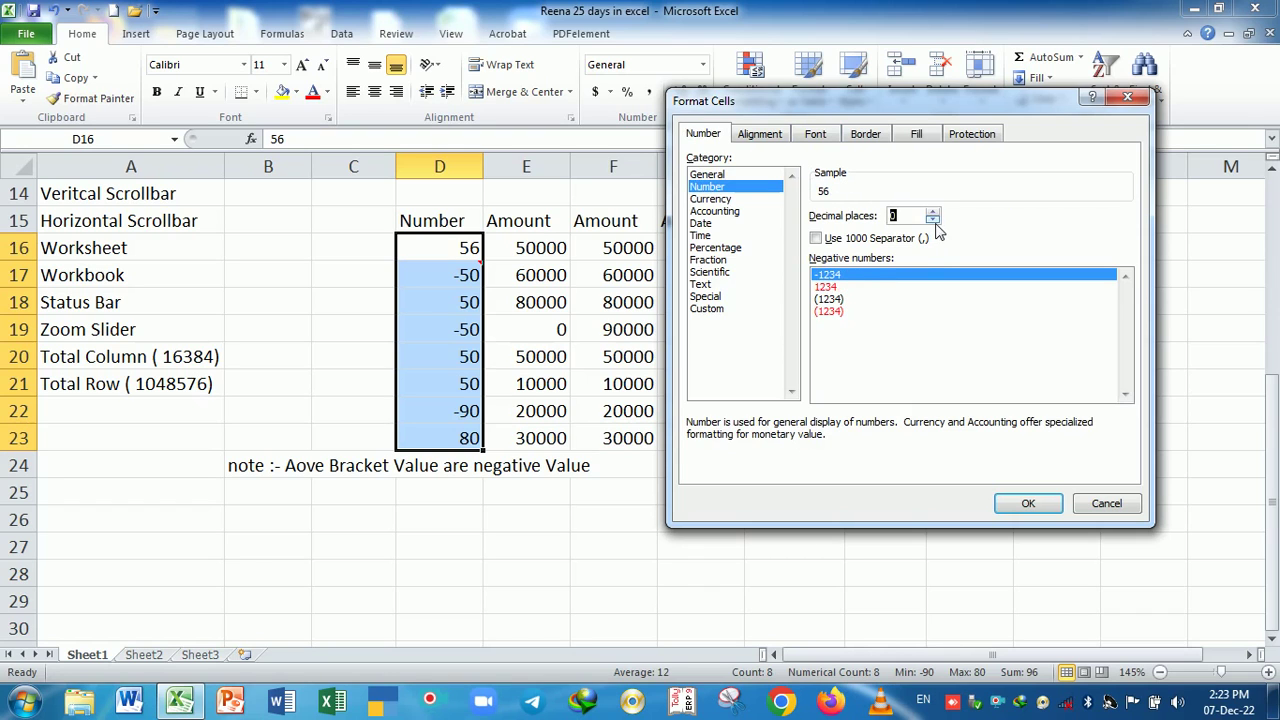
left_click_drag(890, 98, 804, 67)
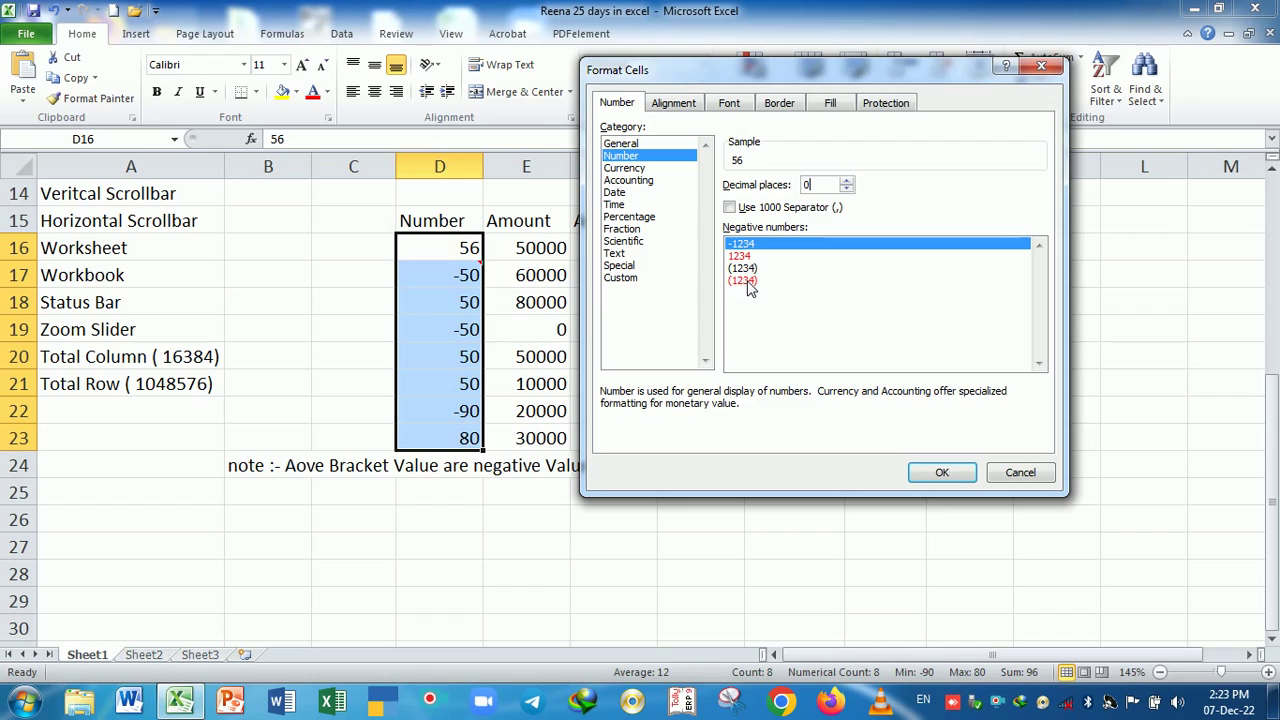
left_click(745, 281)
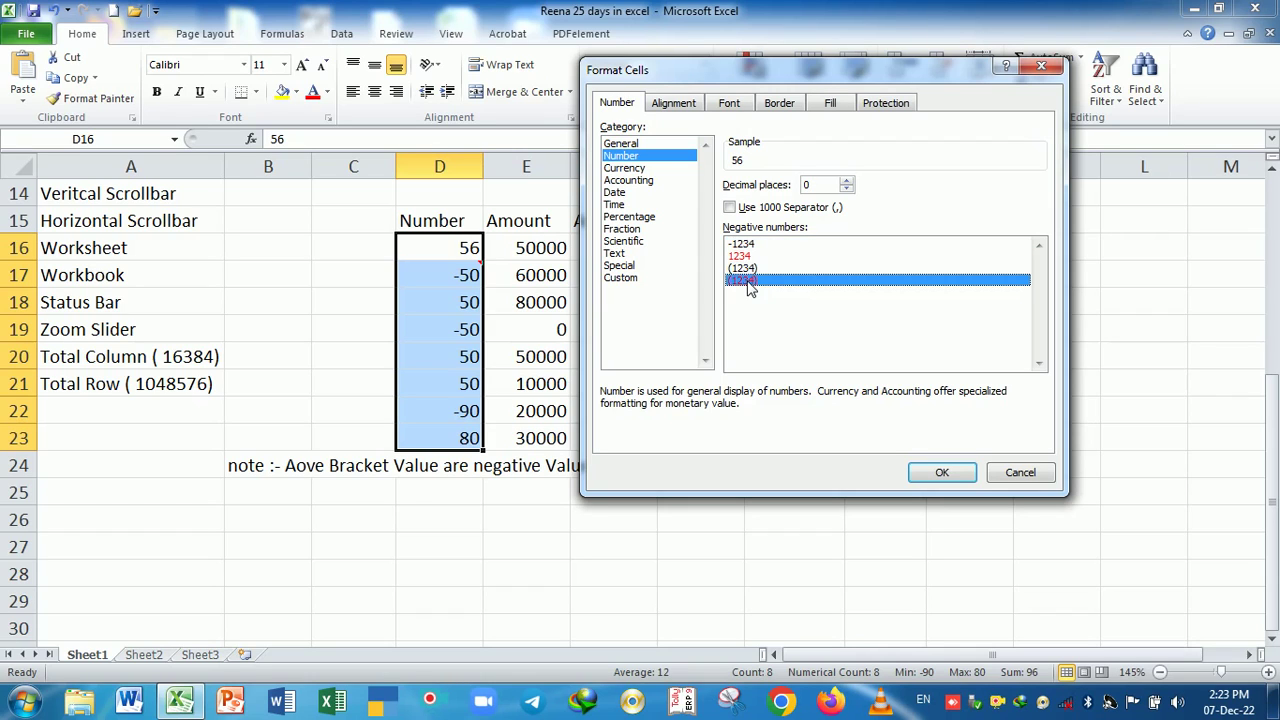
left_click(751, 269)
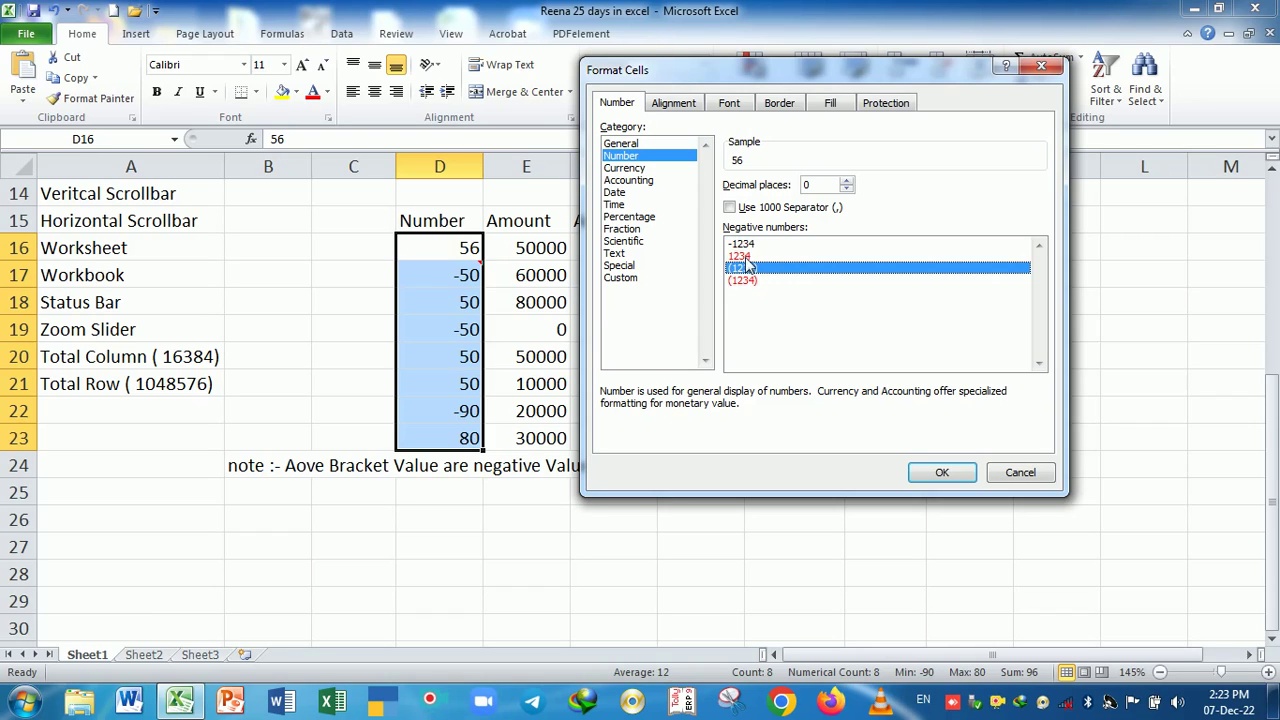
left_click(748, 257)
left_click(750, 282)
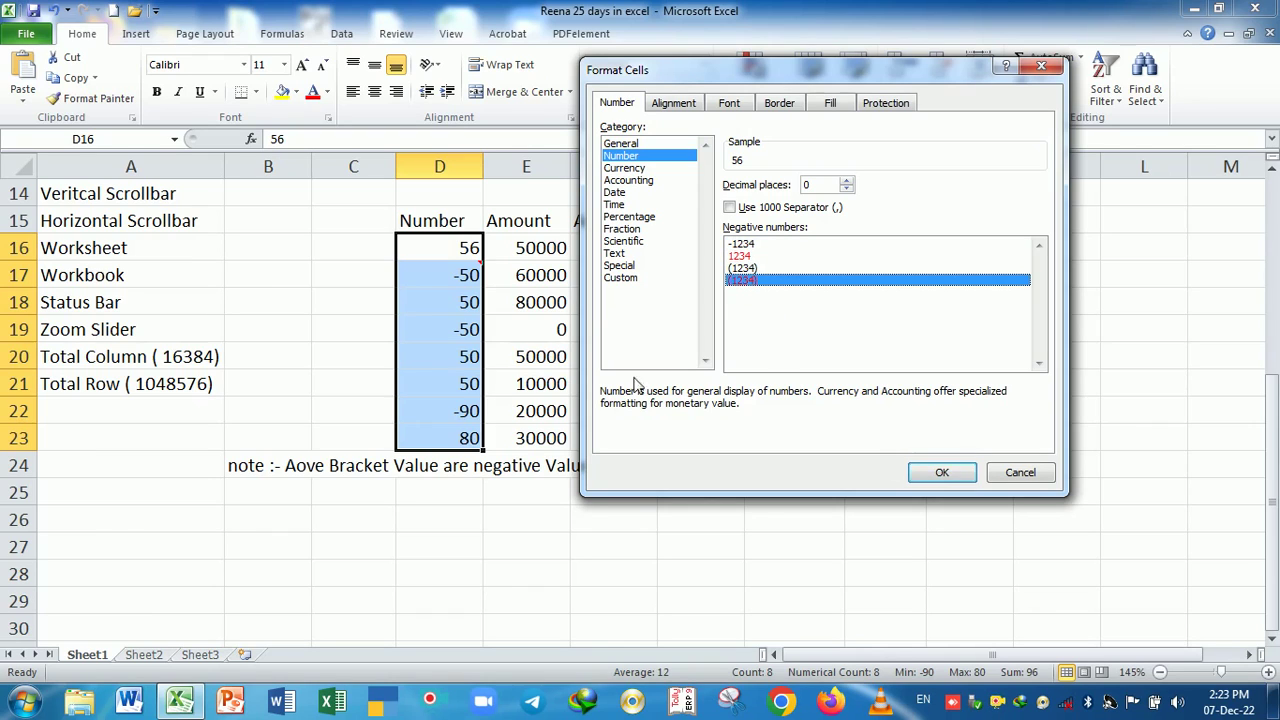
left_click(916, 474)
left_click(611, 518)
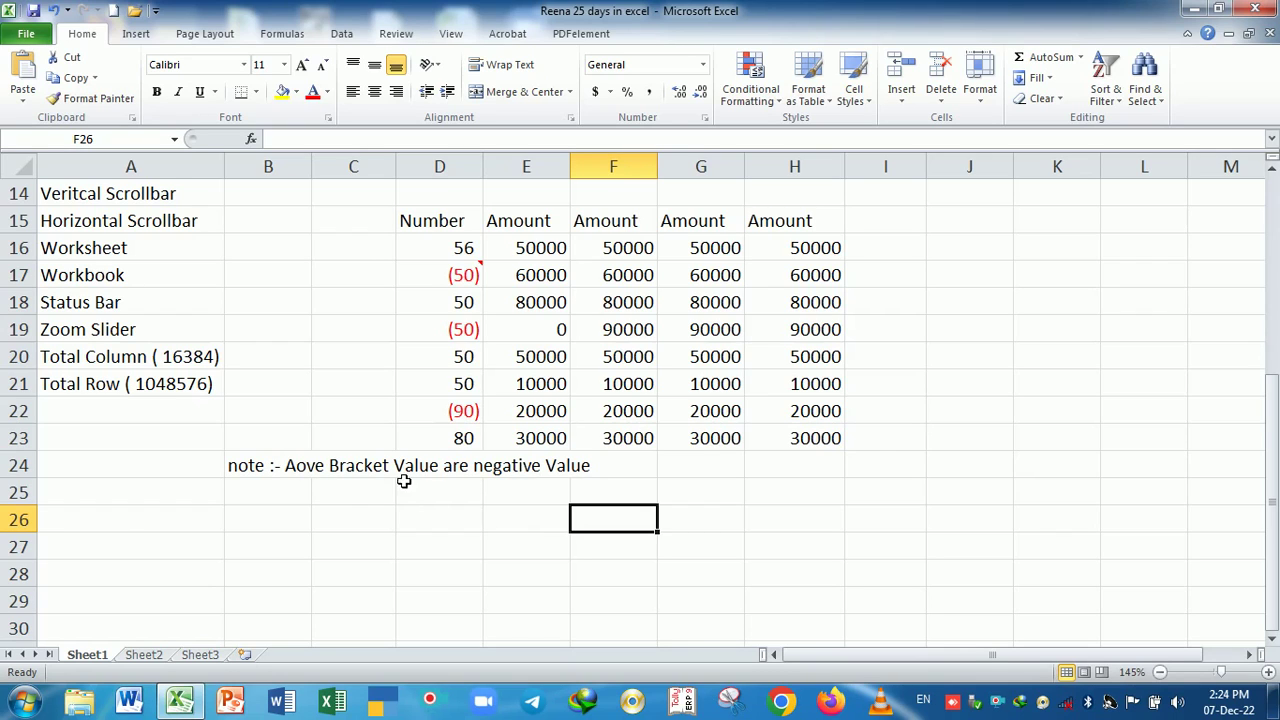
- Check the B24 note and compare the values in D18 and D19
left_click(298, 474)
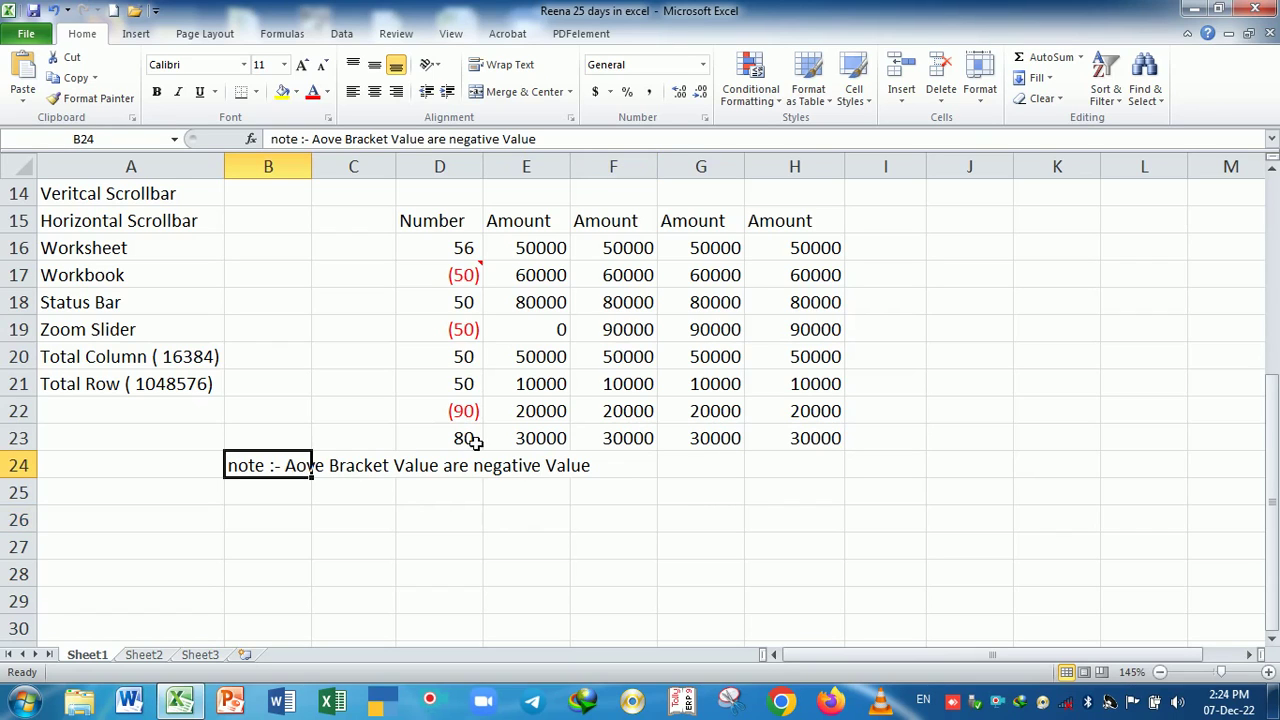
left_click(519, 523)
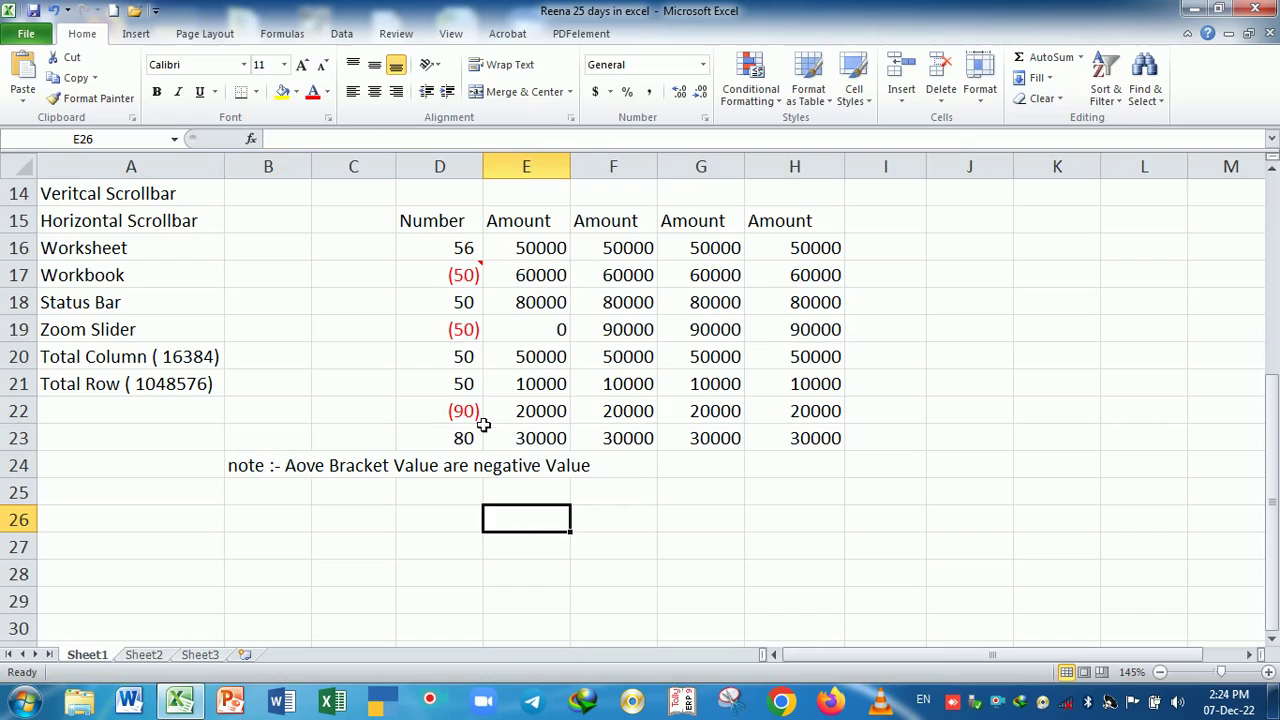
left_click(450, 339)
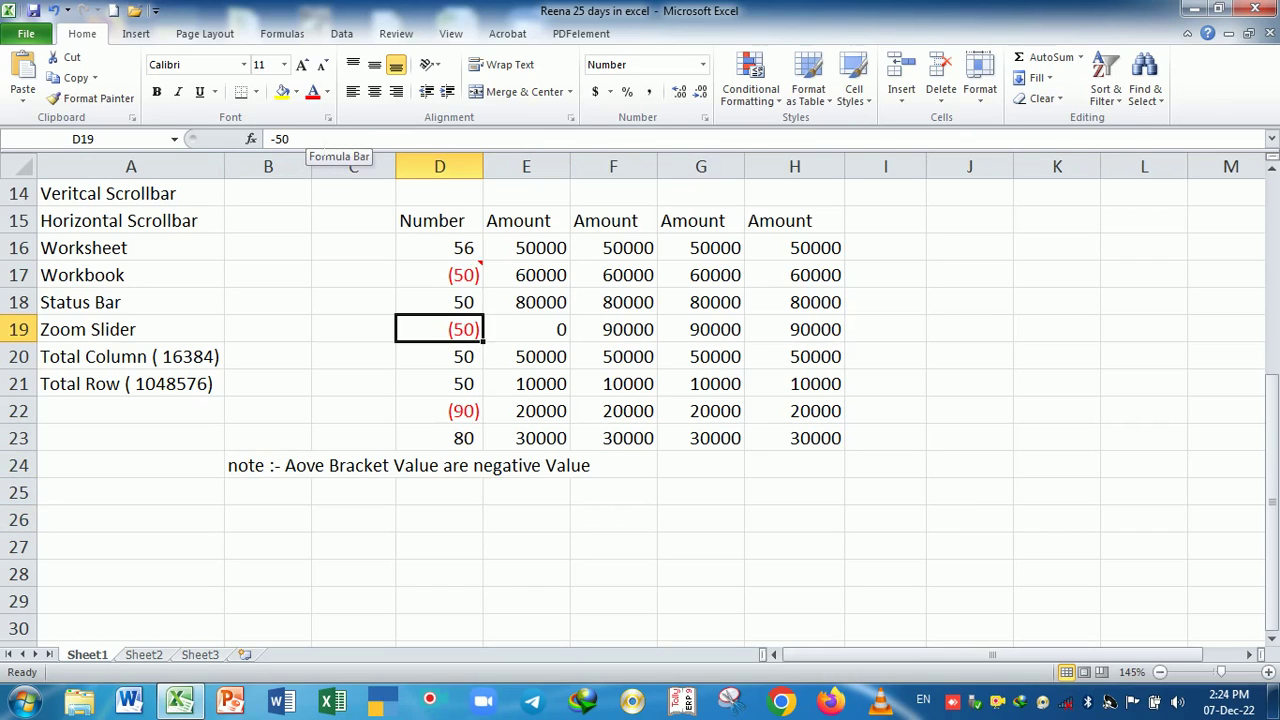
left_click(427, 300)
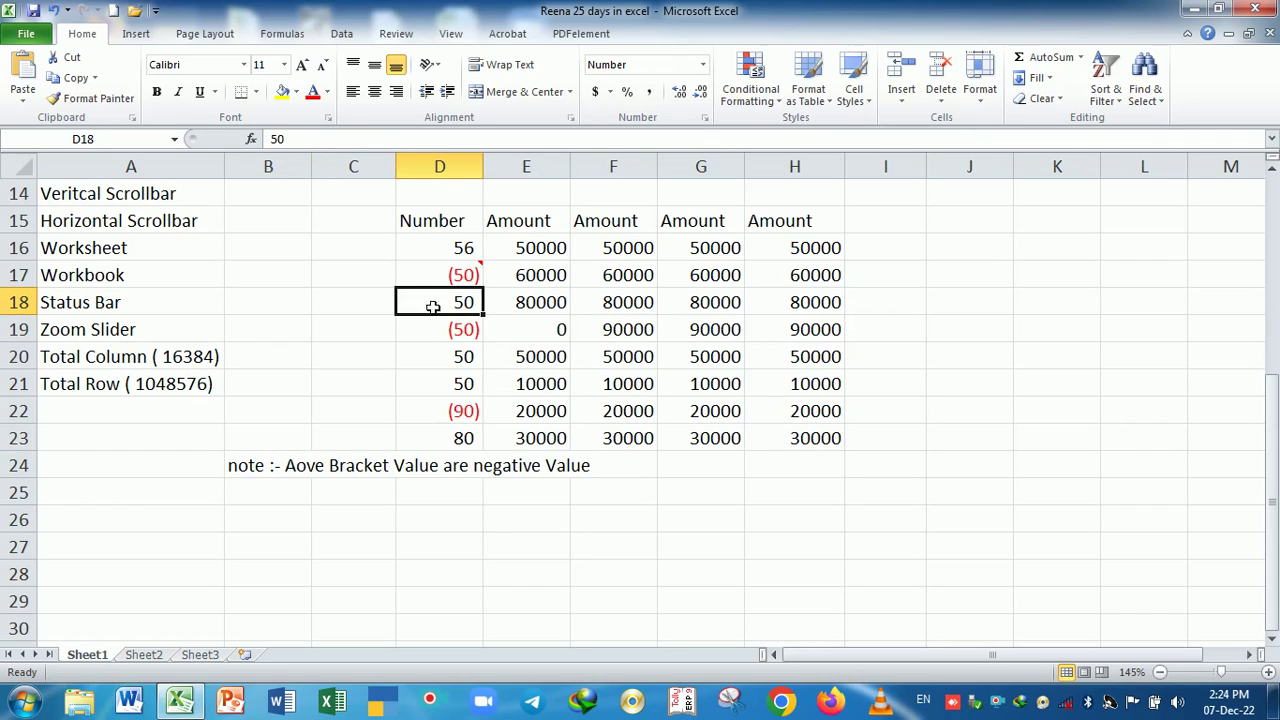
left_click(616, 497)
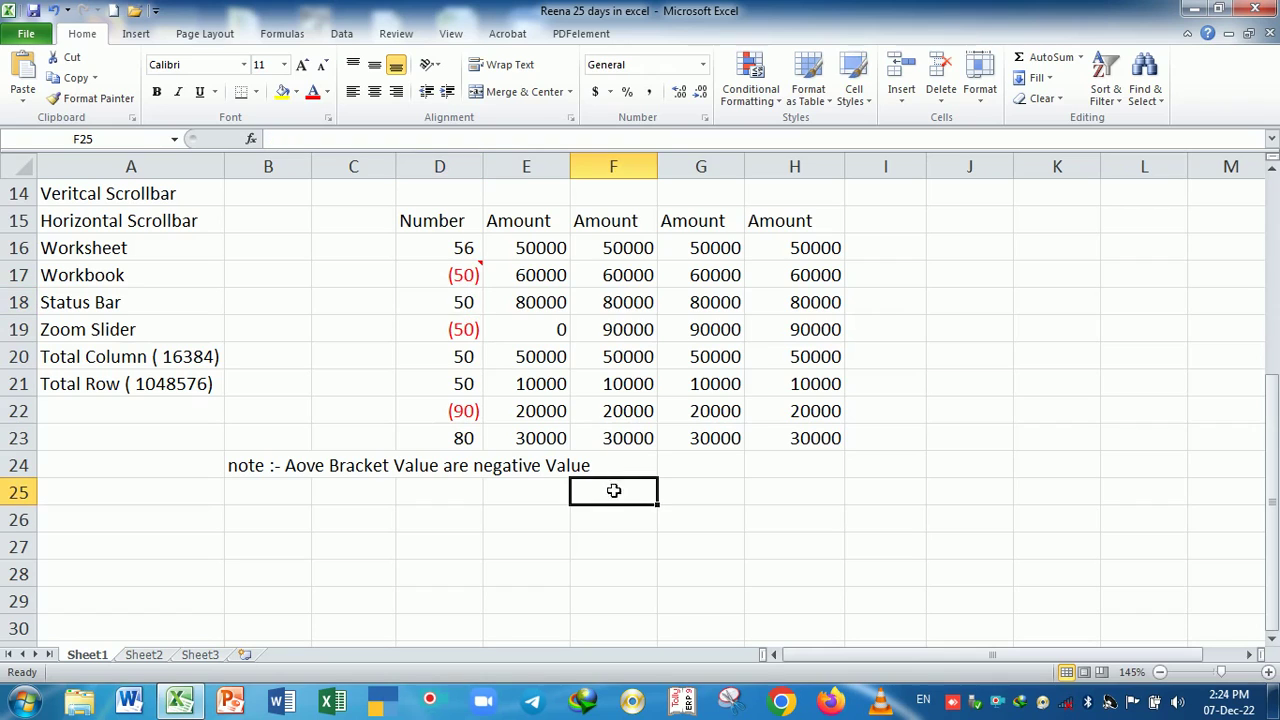
- Add the comment 'this is neg number' to D19, replacing the author label
left_click(476, 334)
right_click(476, 334)
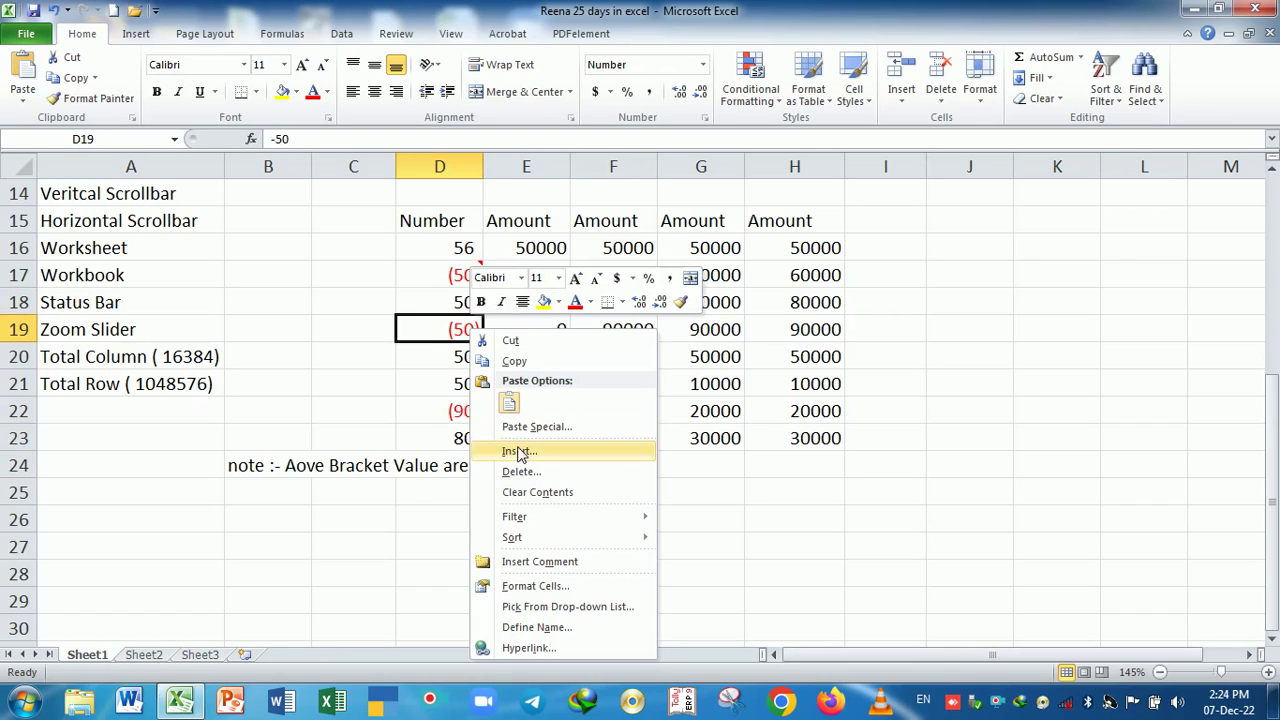
left_click(559, 566)
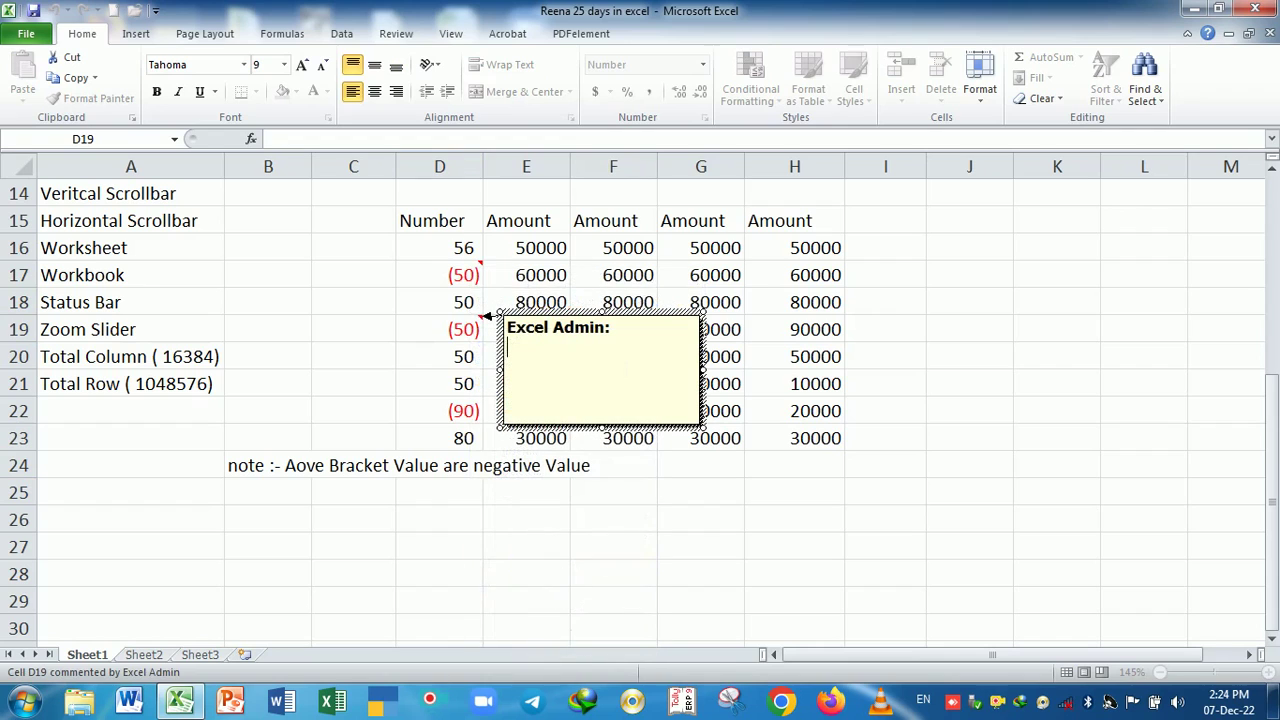
key("BackSpace")
key("BackSpace")
key("BackSpace")
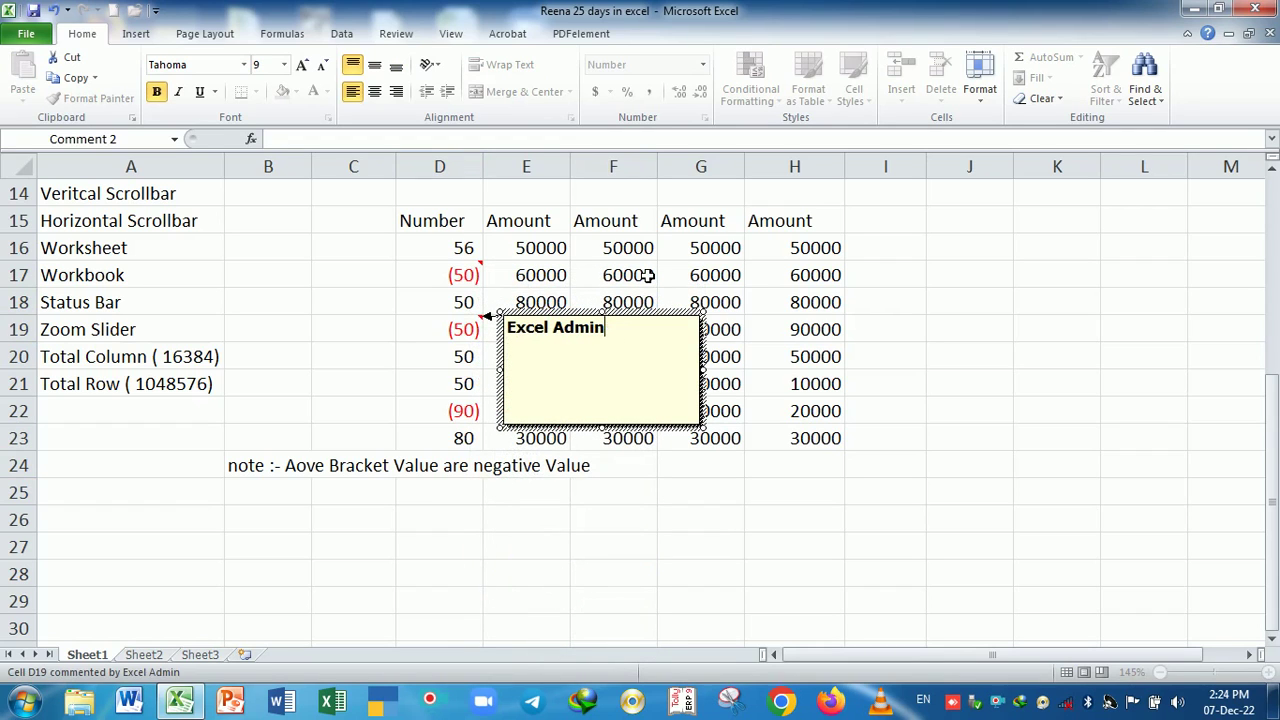
key("BackSpace")
key("BackSpace")
key("BackSpace")
key("BackSpace")
key("BackSpace")
key("BackSpace")
key("BackSpace")
key("BackSpace")
key("BackSpace")
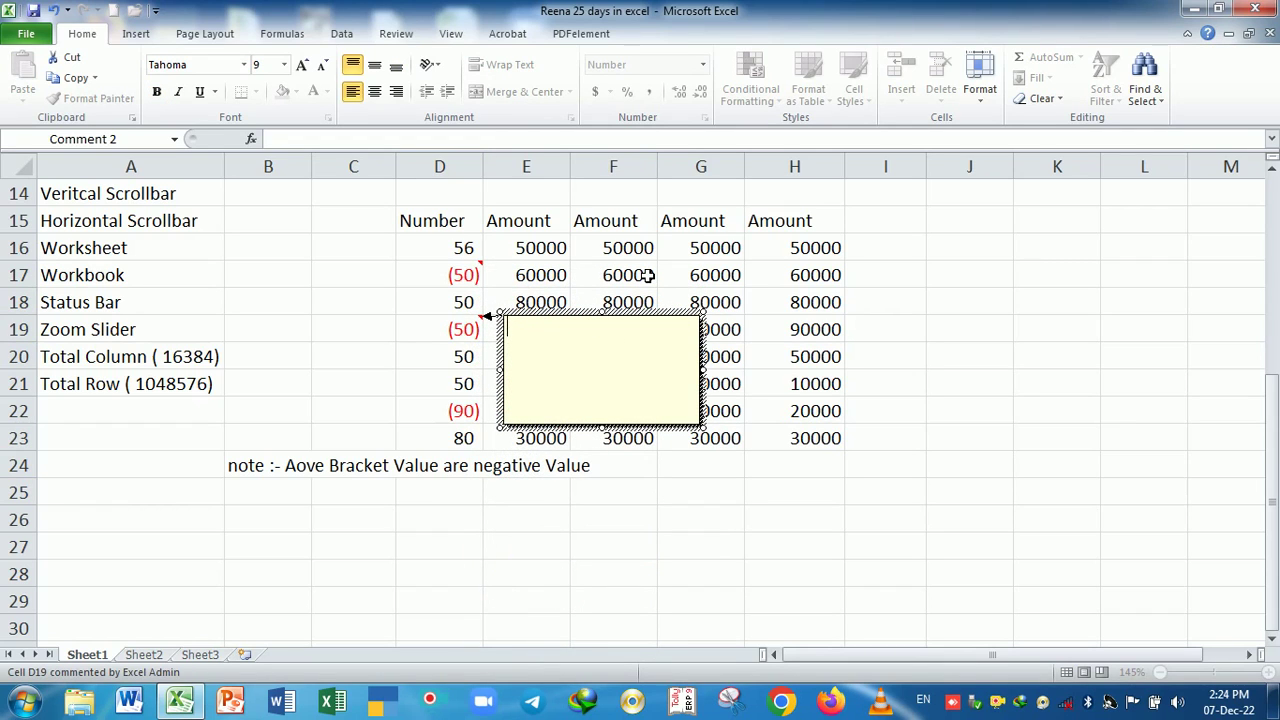
type("this is neg number")
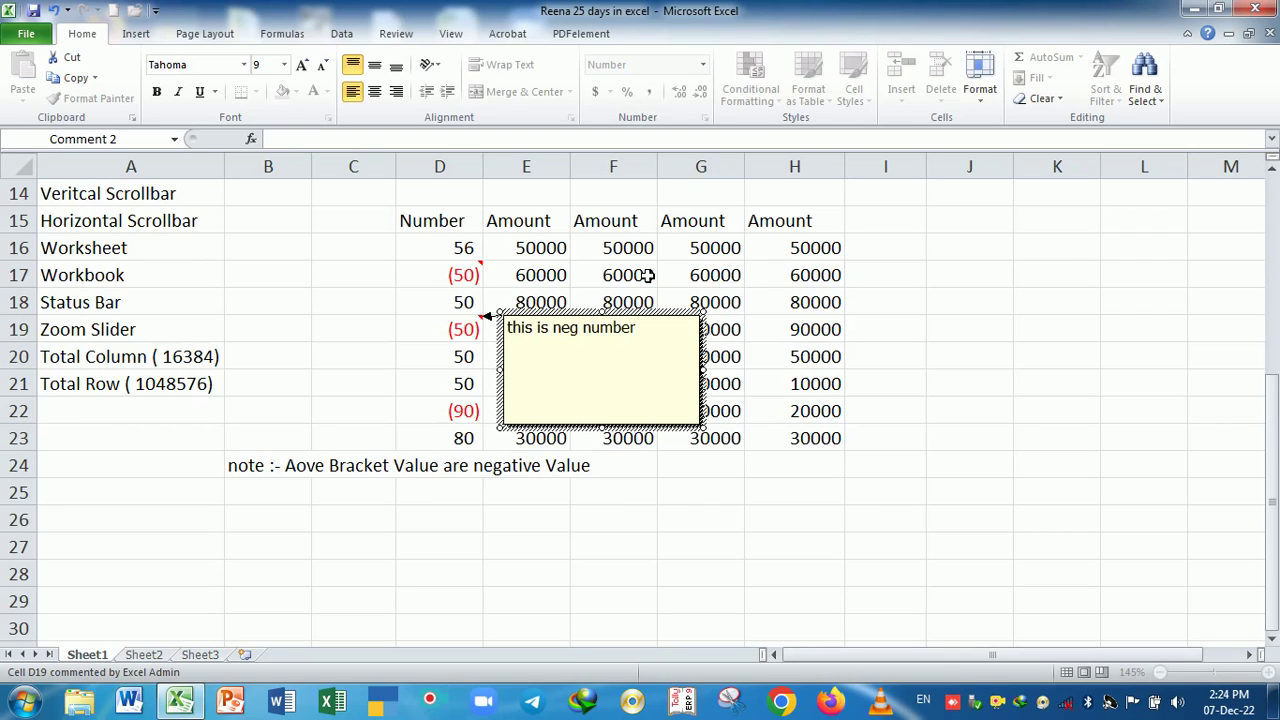
left_click(669, 543)
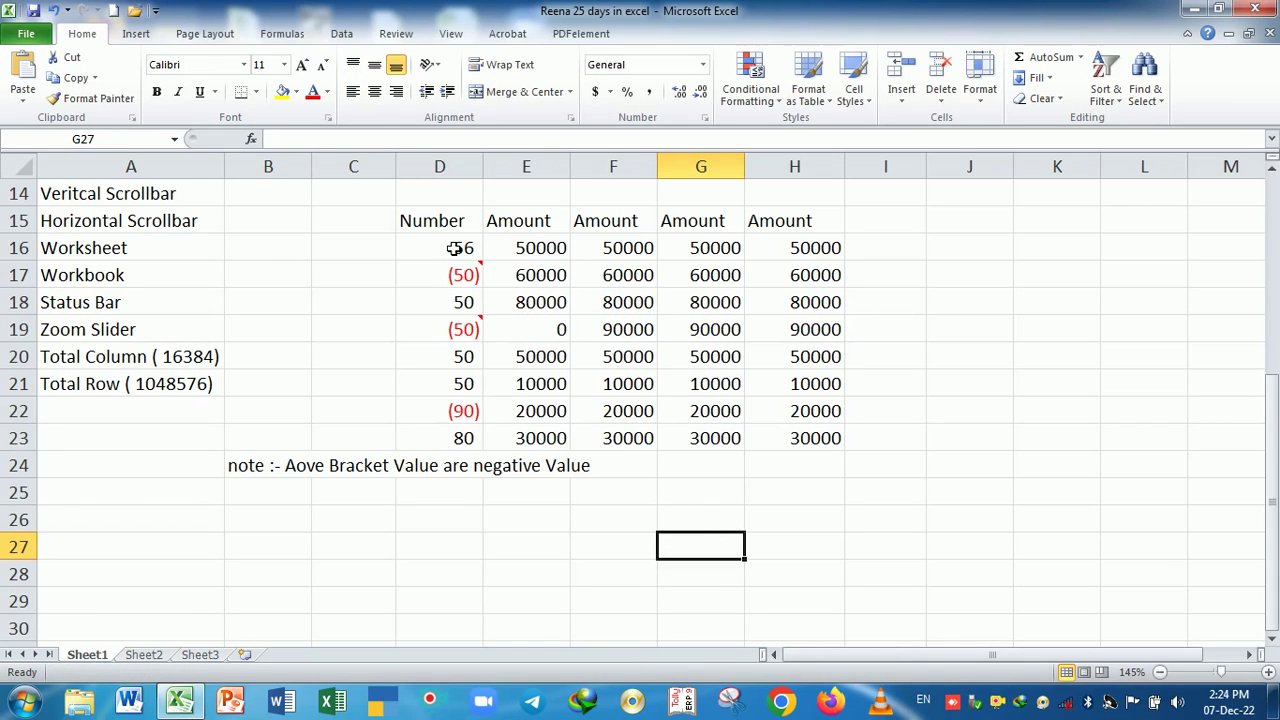
- Switch D16:D23 to the black bracketed (1234) negative number style
left_click_drag(457, 249, 453, 437)
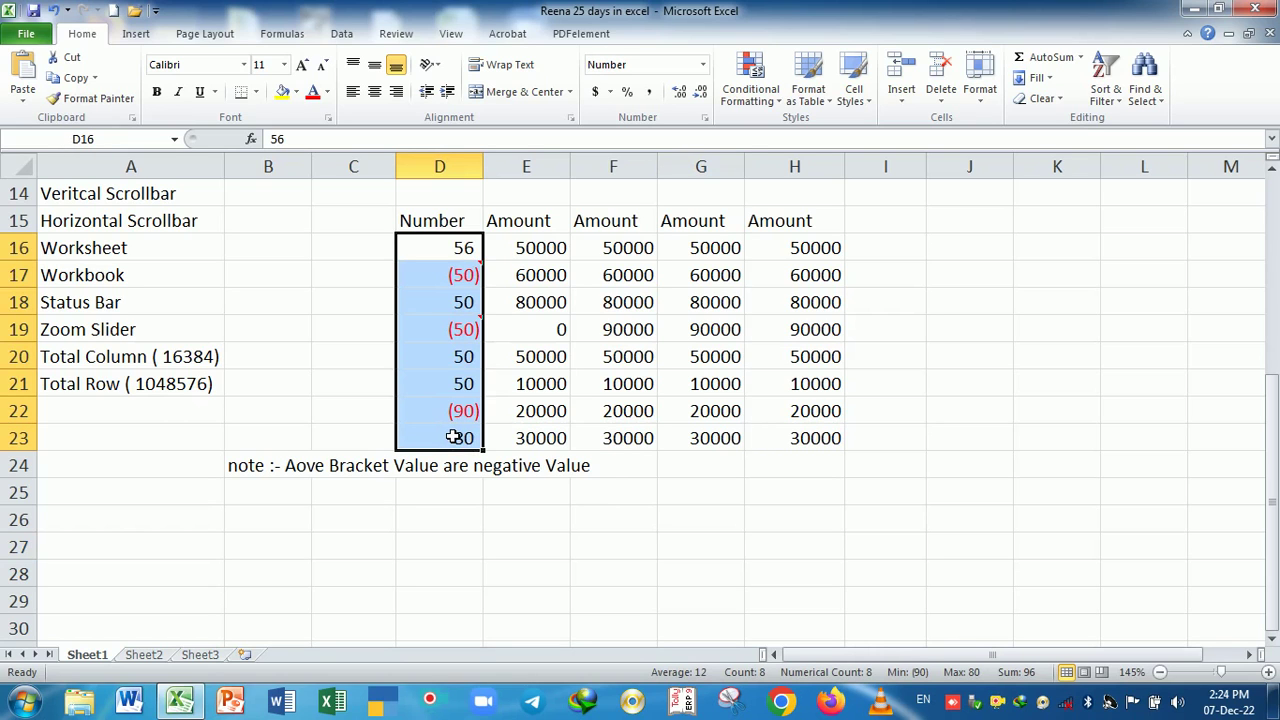
key("ctrl+1")
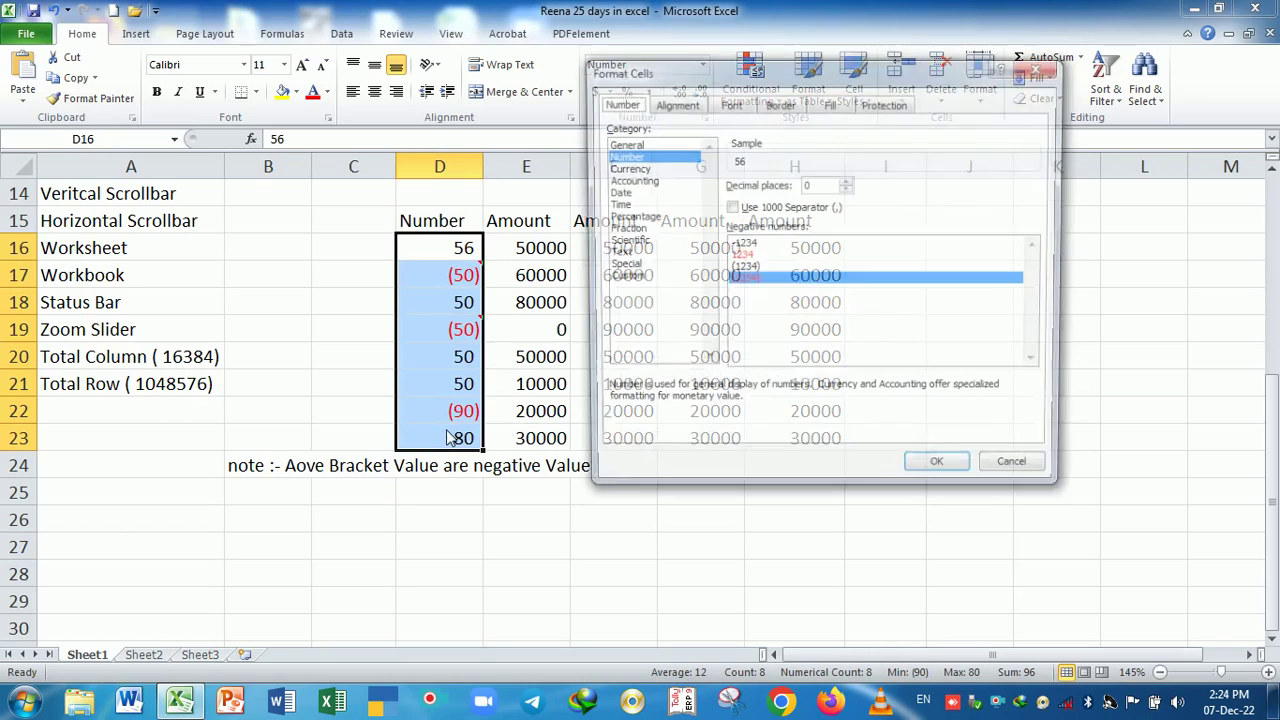
left_click(756, 268)
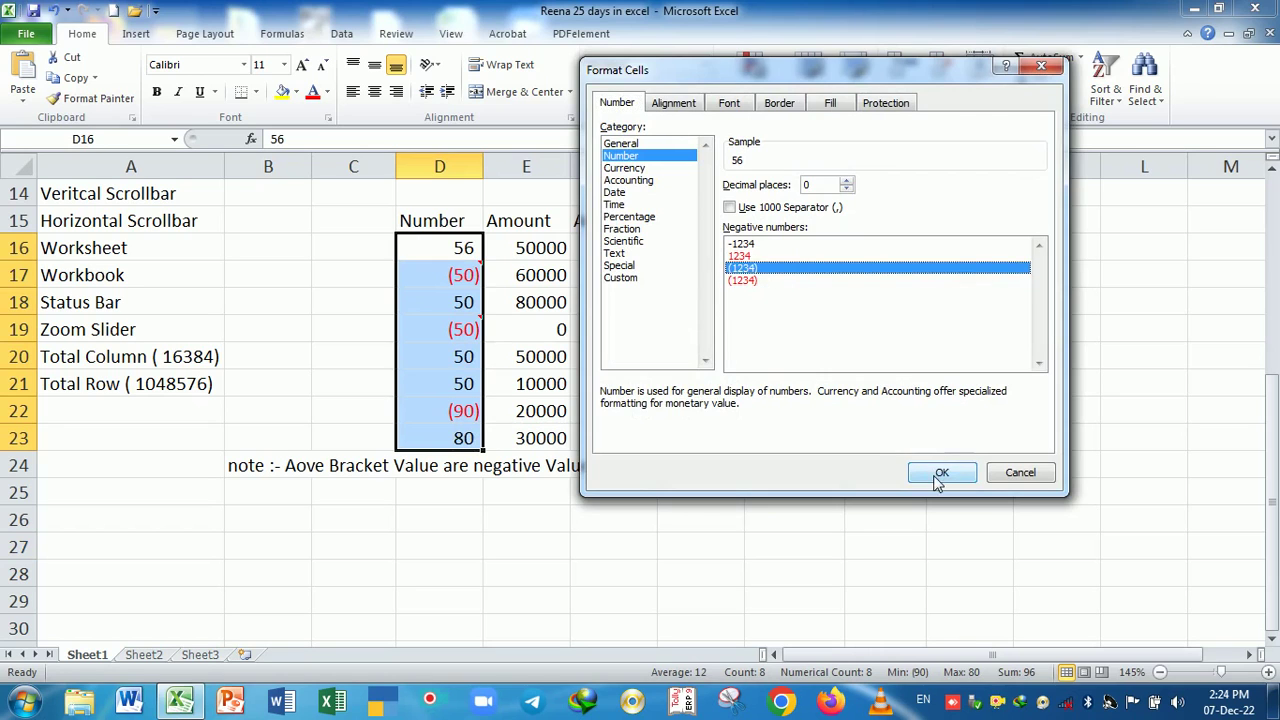
left_click(940, 472)
left_click(615, 578)
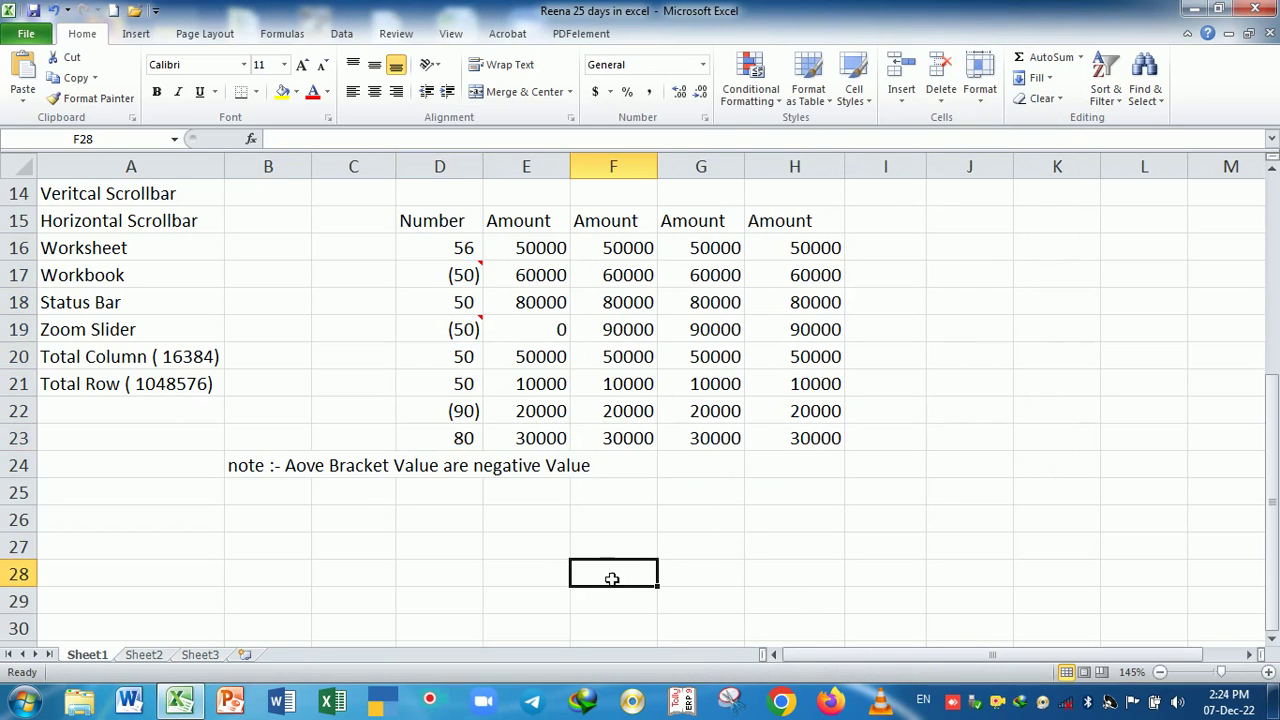
- Inspect the underlying values of D17, D19 and D21 without changing them
left_click(464, 277)
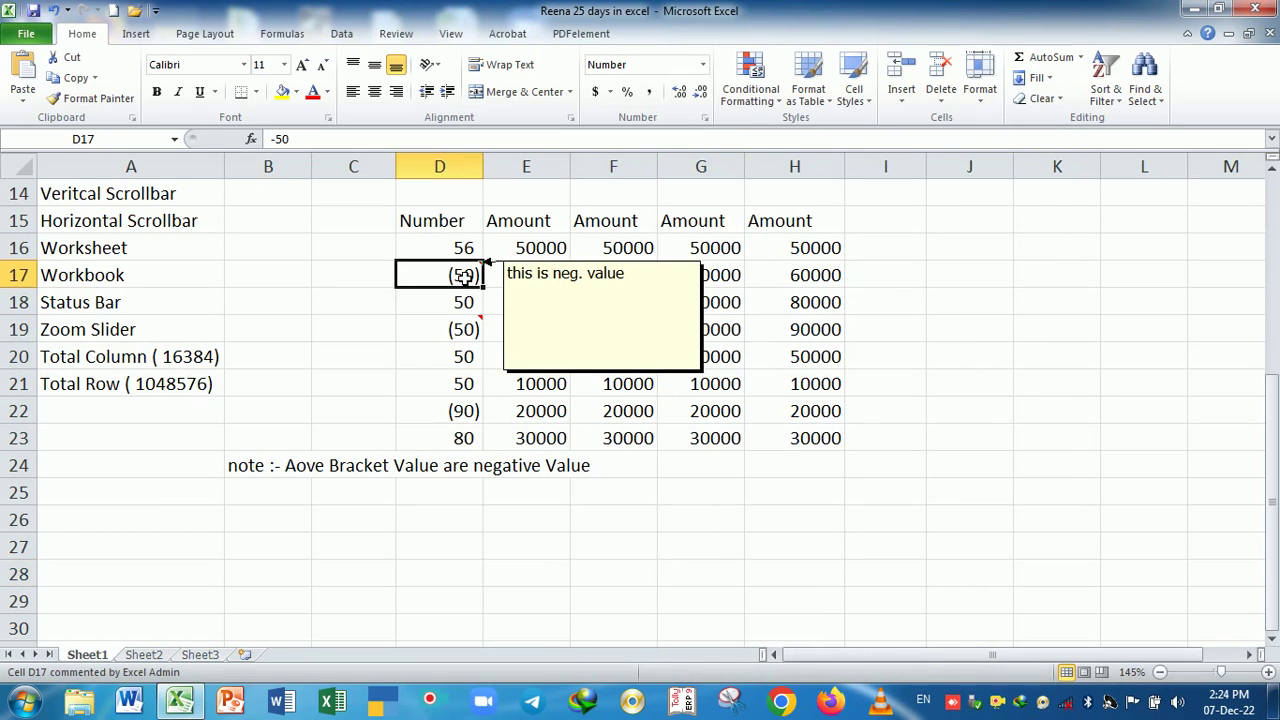
double_click(464, 276)
mouse_move(468, 328)
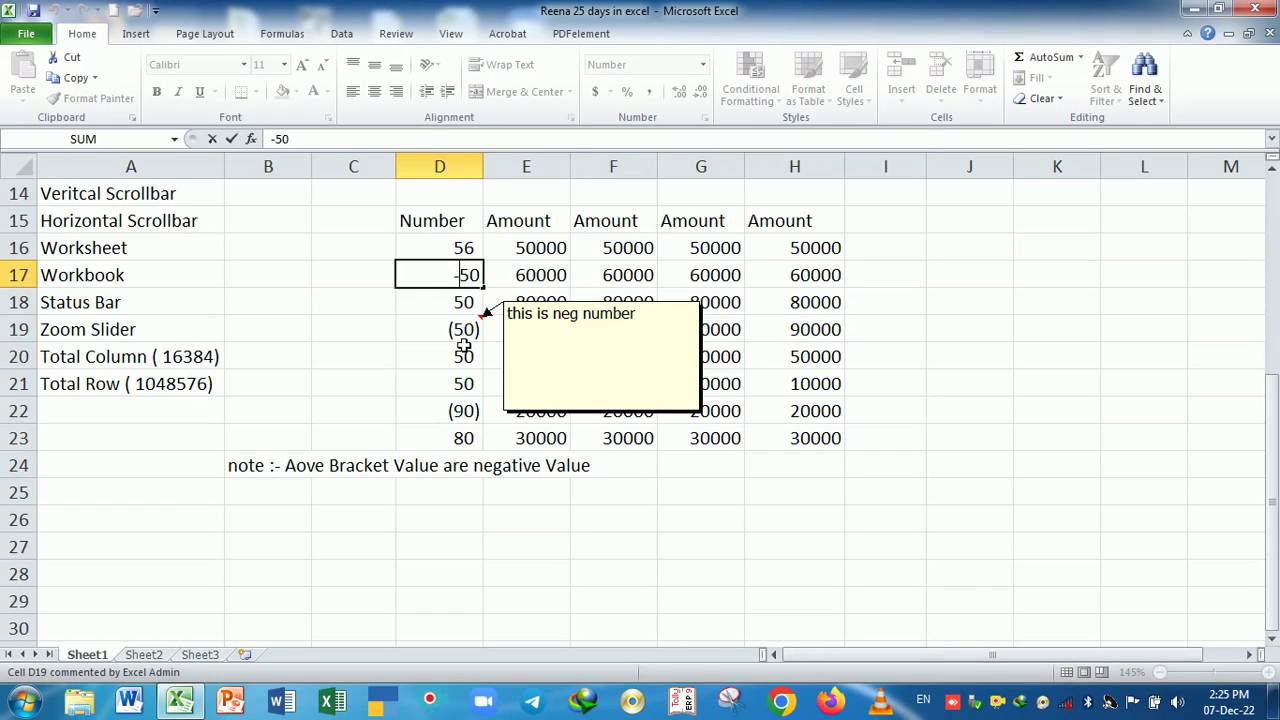
left_click(466, 330)
key("Escape")
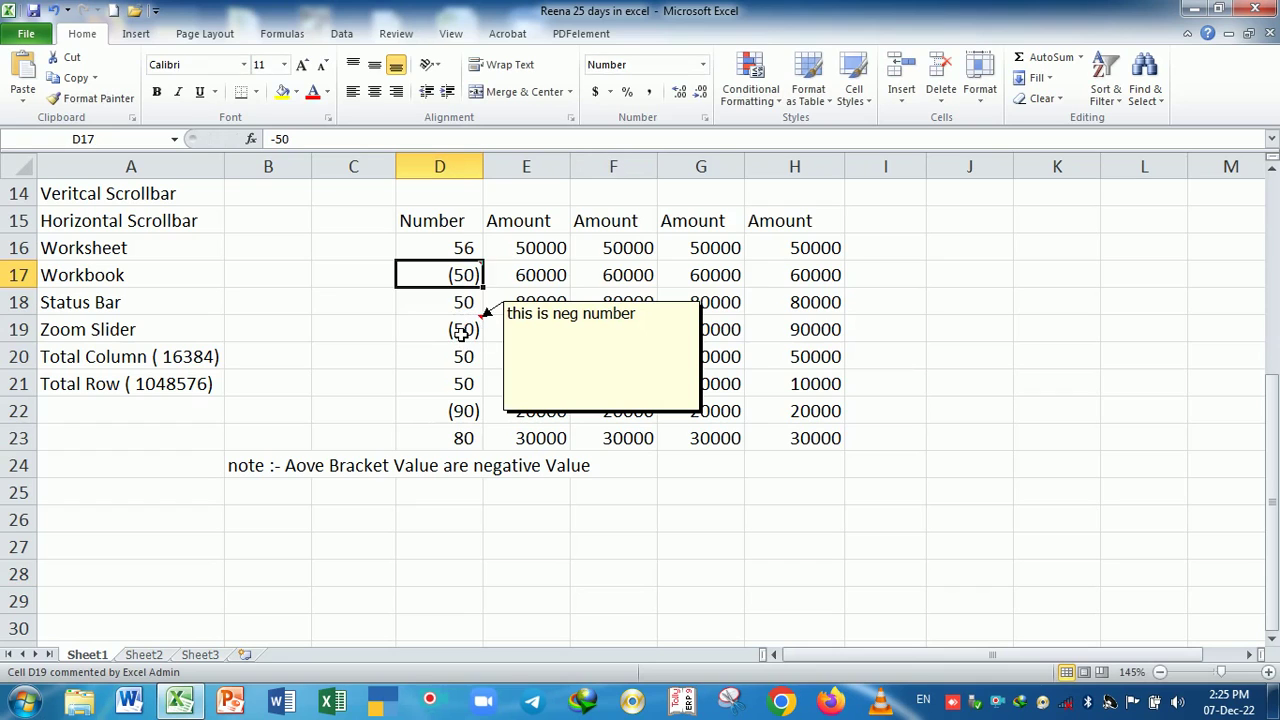
left_click(462, 332)
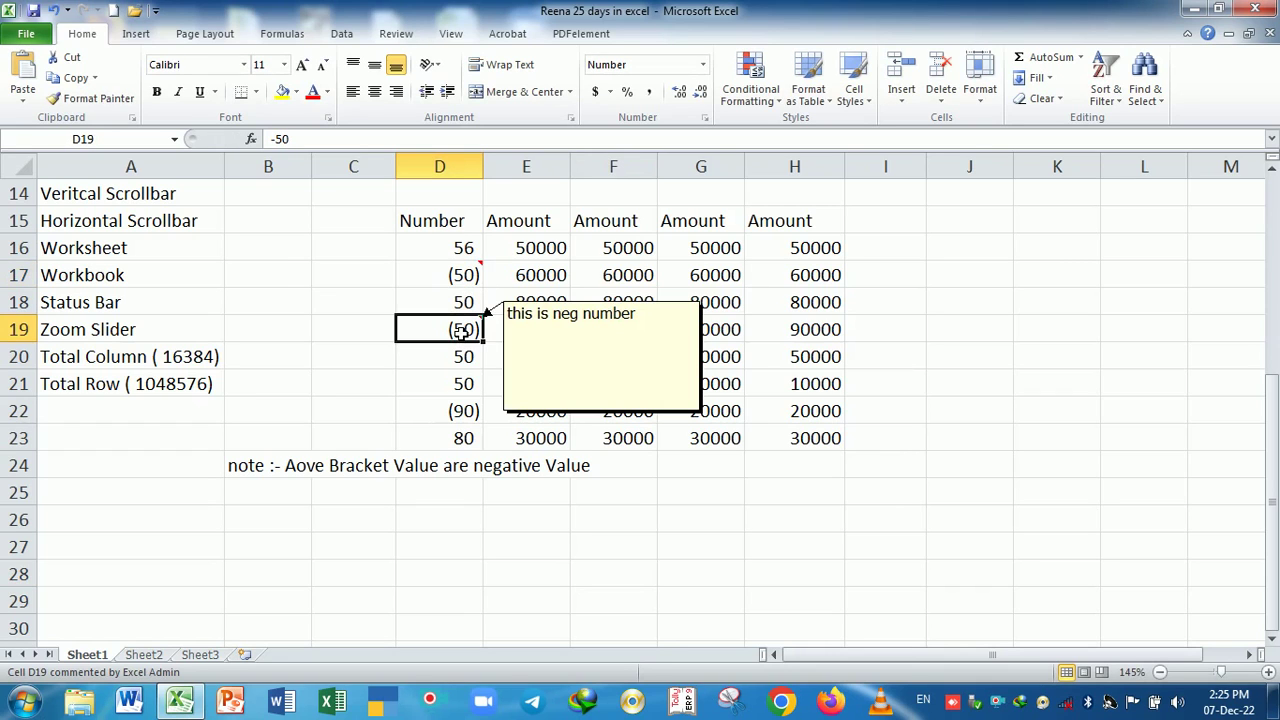
left_click(466, 384)
mouse_move(466, 336)
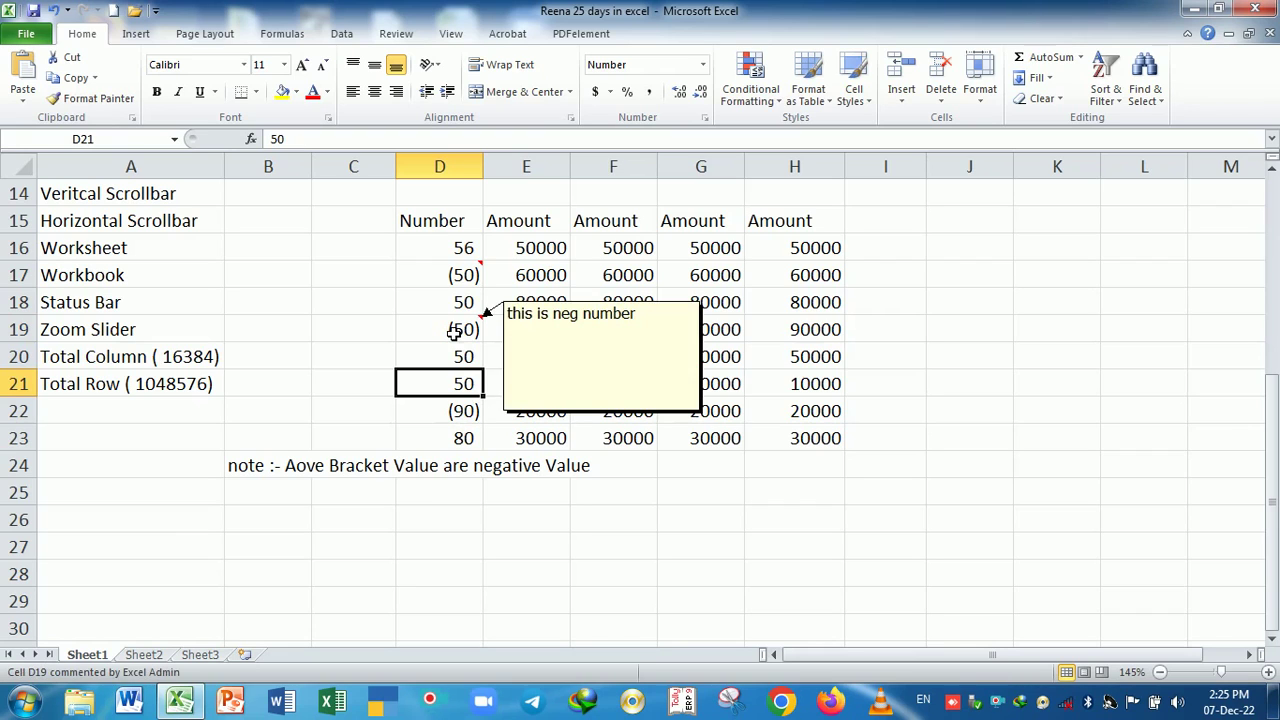
left_click(465, 332)
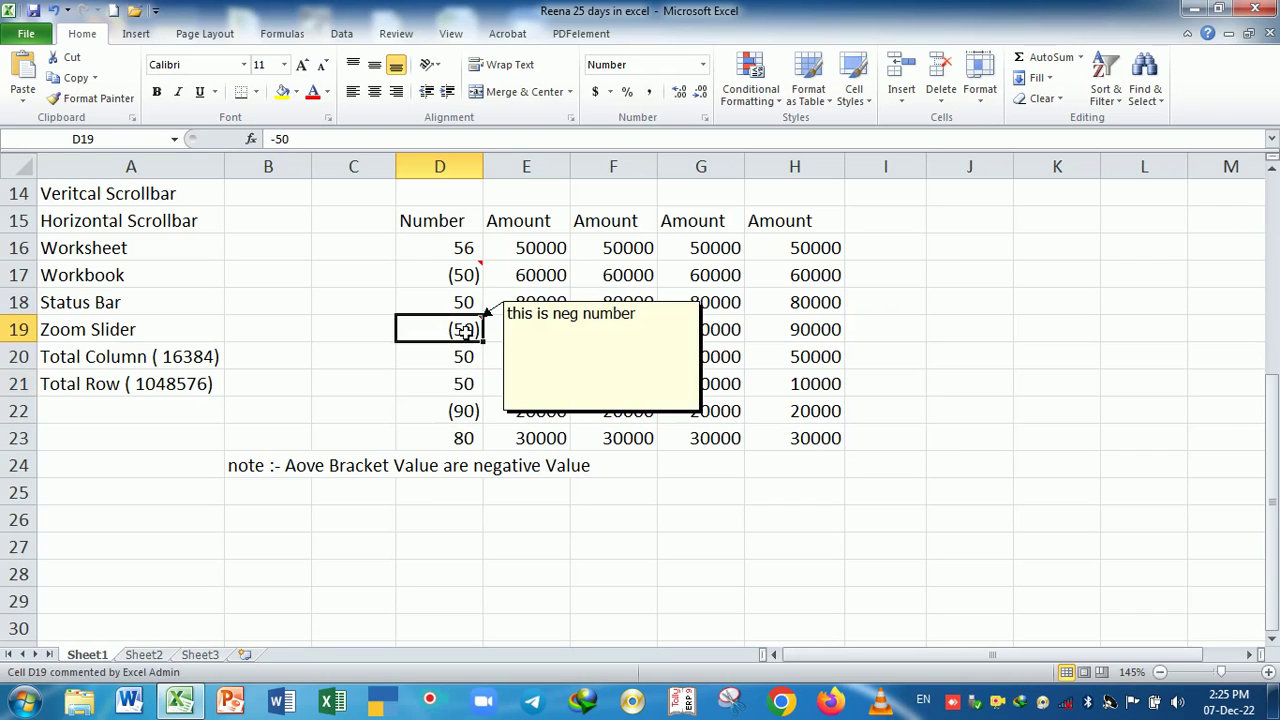
left_click(470, 385)
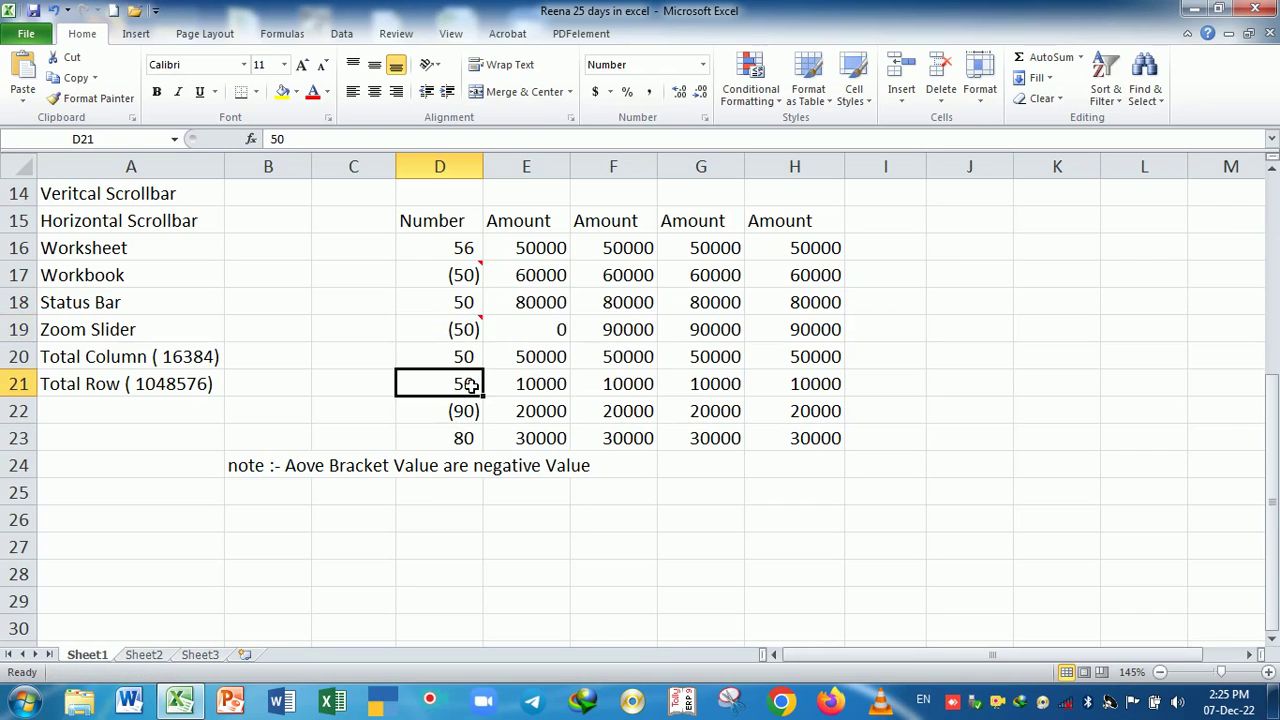
- Insert a new comment on cell D20, which holds 50
left_click(467, 330)
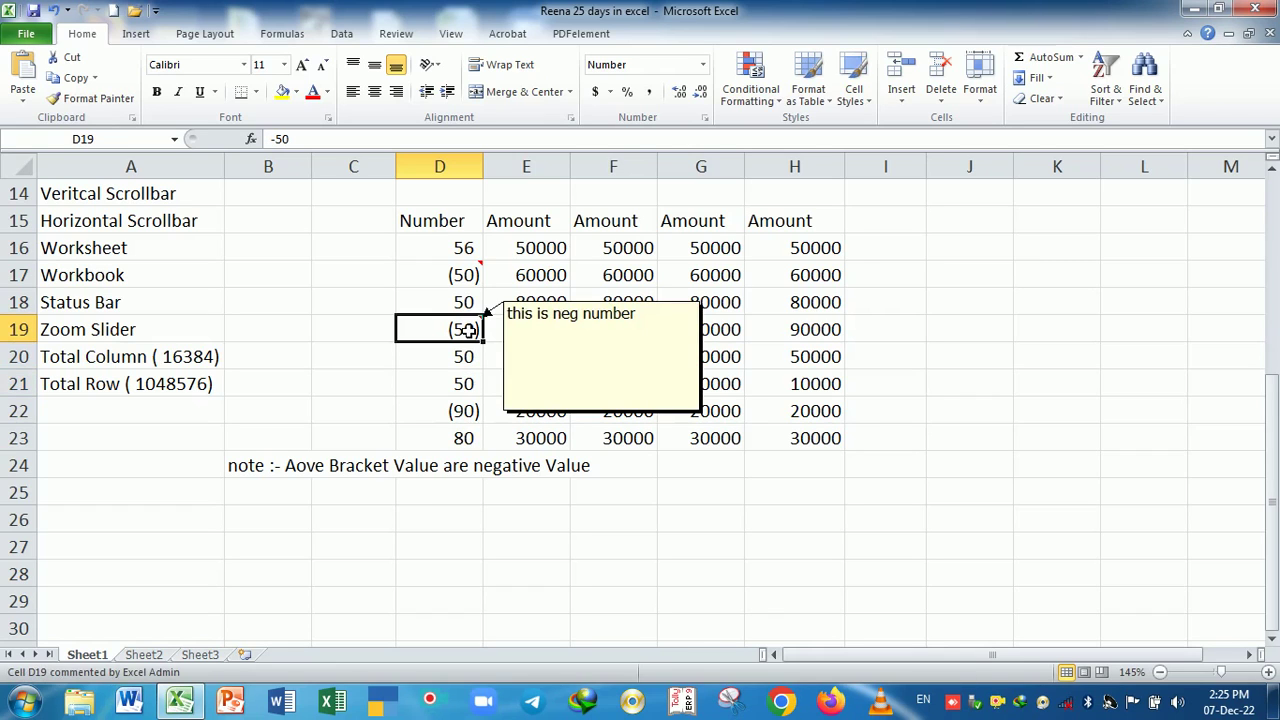
left_click(456, 368)
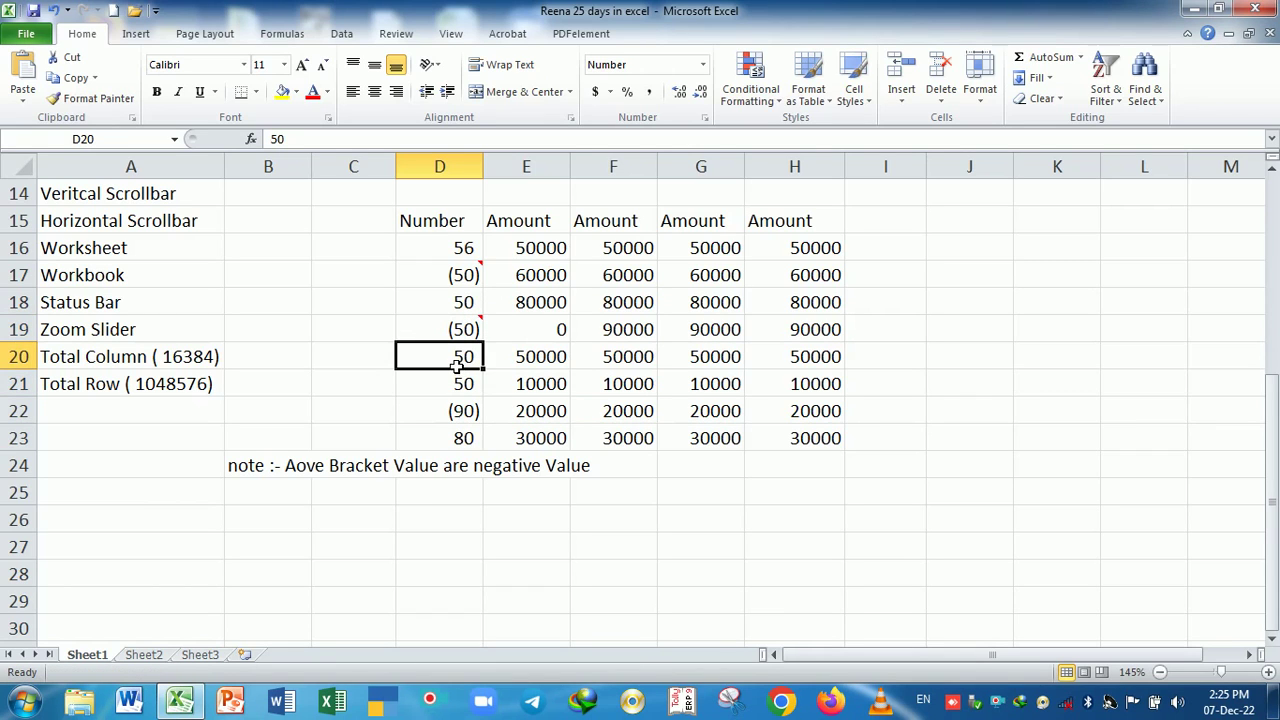
right_click(455, 367)
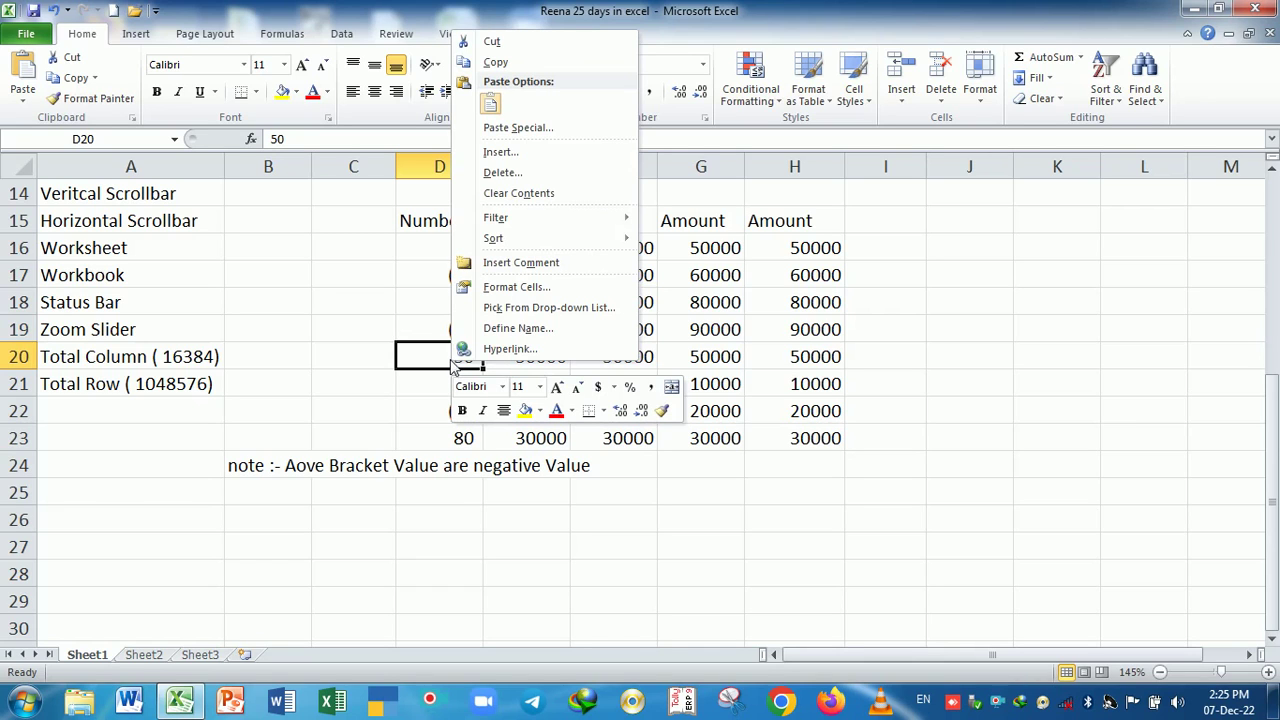
left_click(451, 368)
right_click(449, 363)
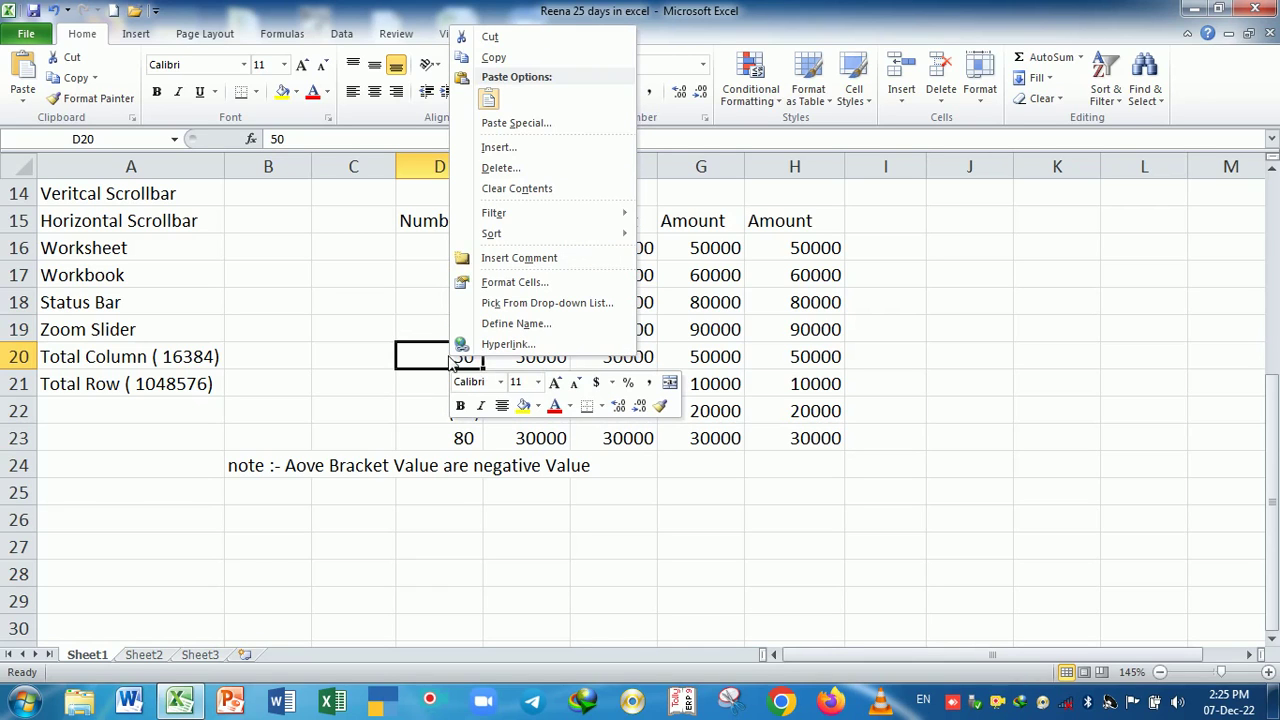
left_click(497, 262)
- Replace the author label with the text 'this is positive number' and close the comment
left_click_drag(612, 355, 498, 357)
key("BackSpace")
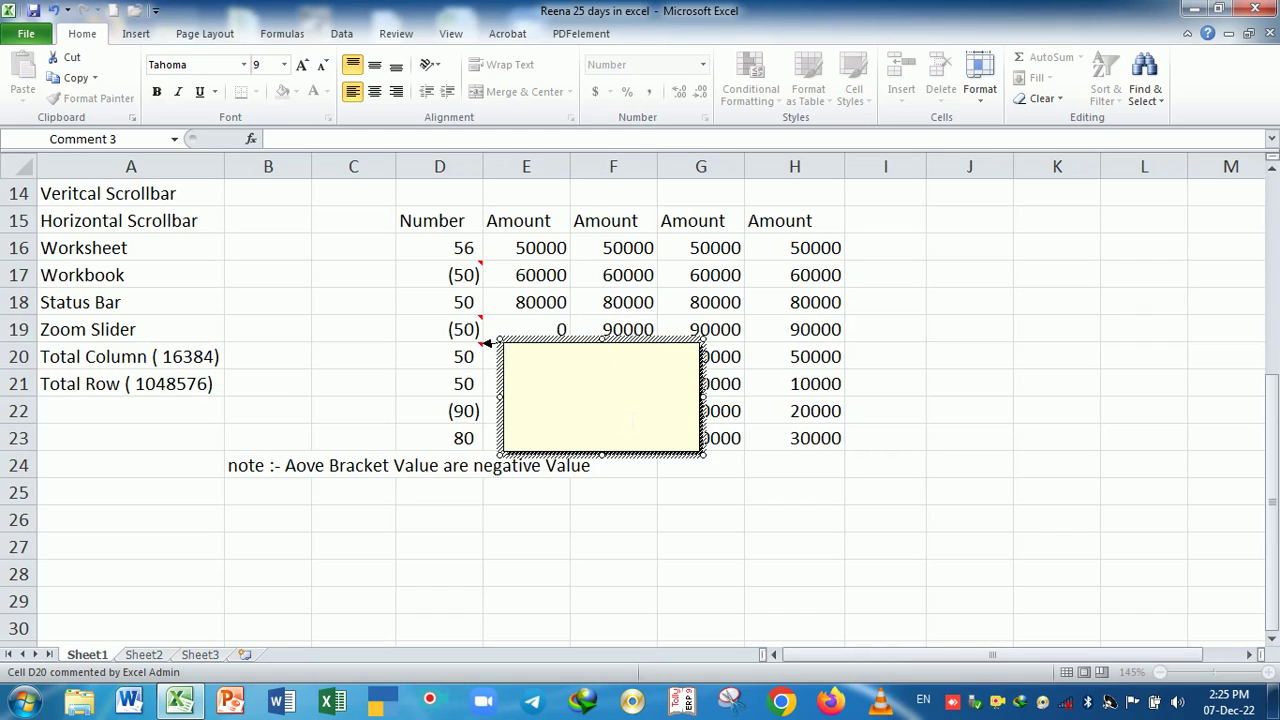
type("this is positive")
key("BackSpace")
key("BackSpace")
type("ive la")
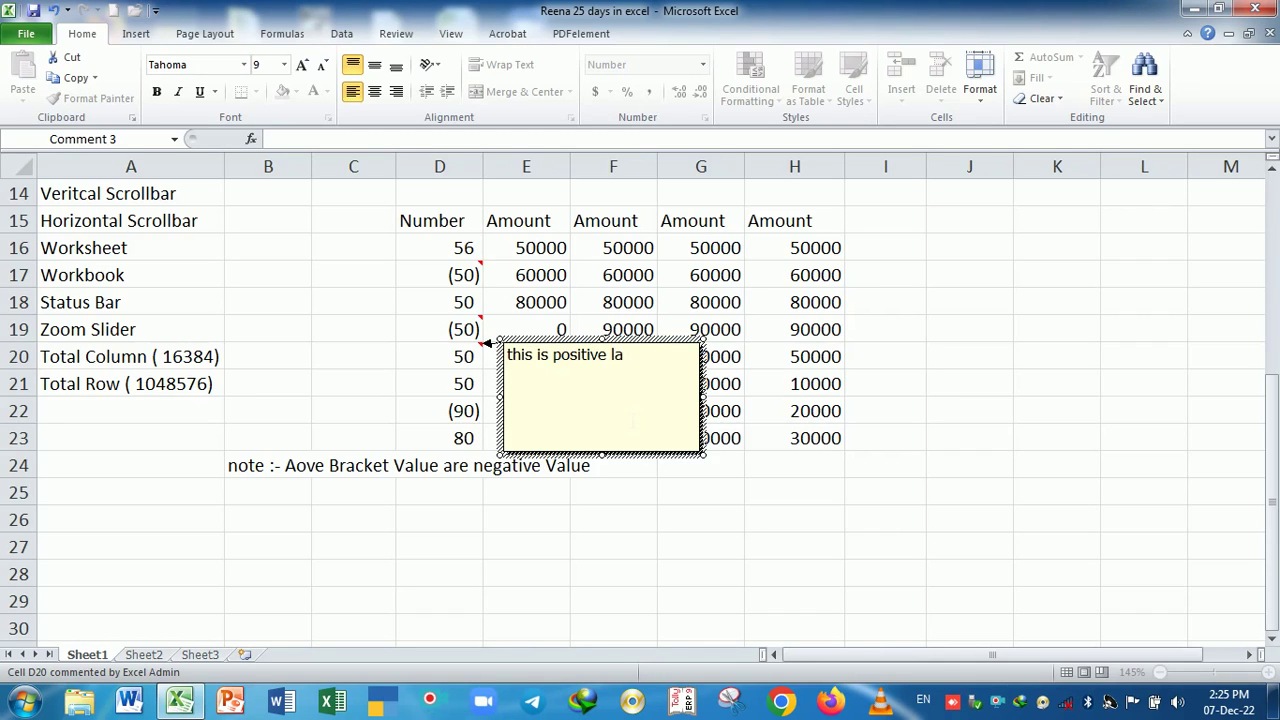
key("BackSpace")
key("BackSpace")
type("number")
left_click(740, 496)
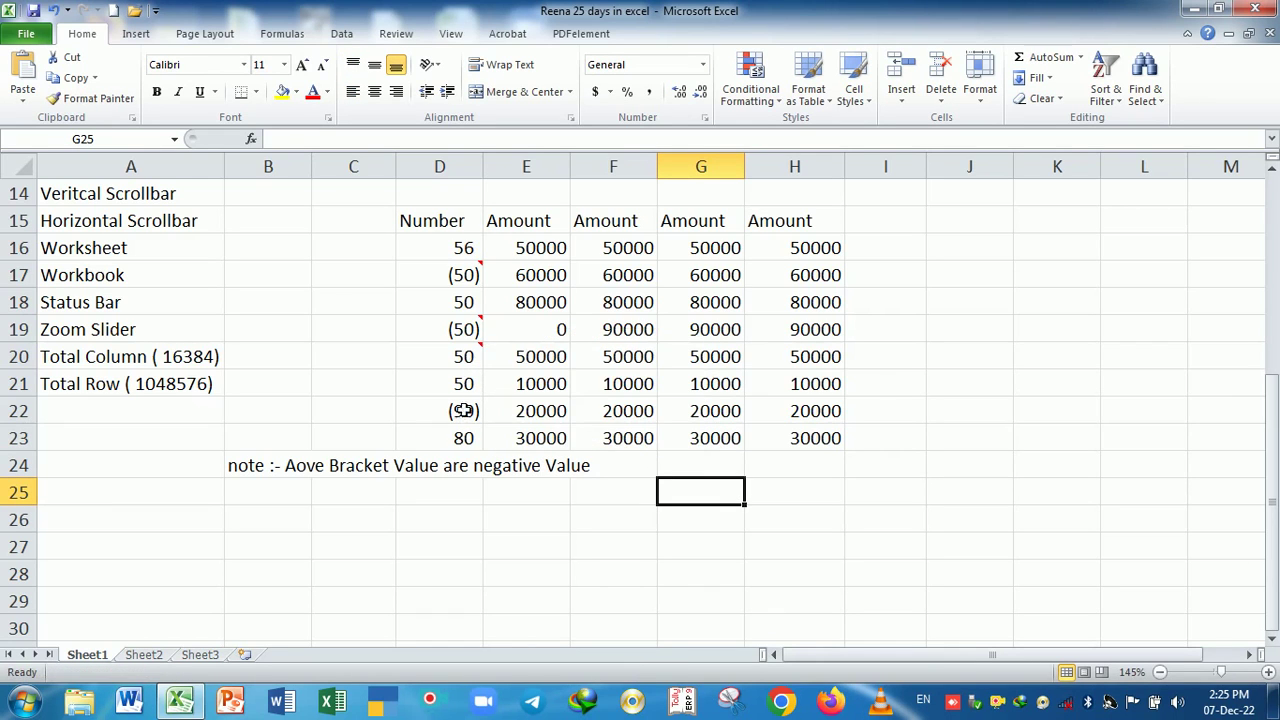
mouse_move(463, 360)
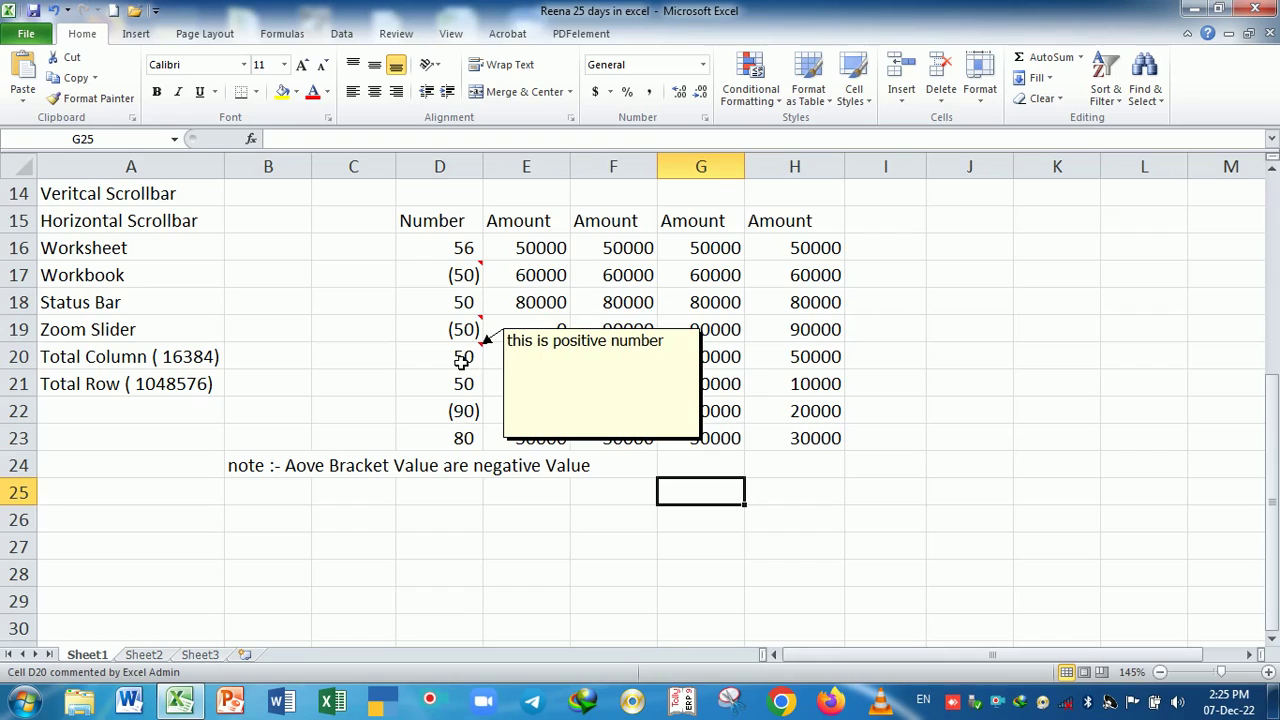
mouse_move(463, 331)
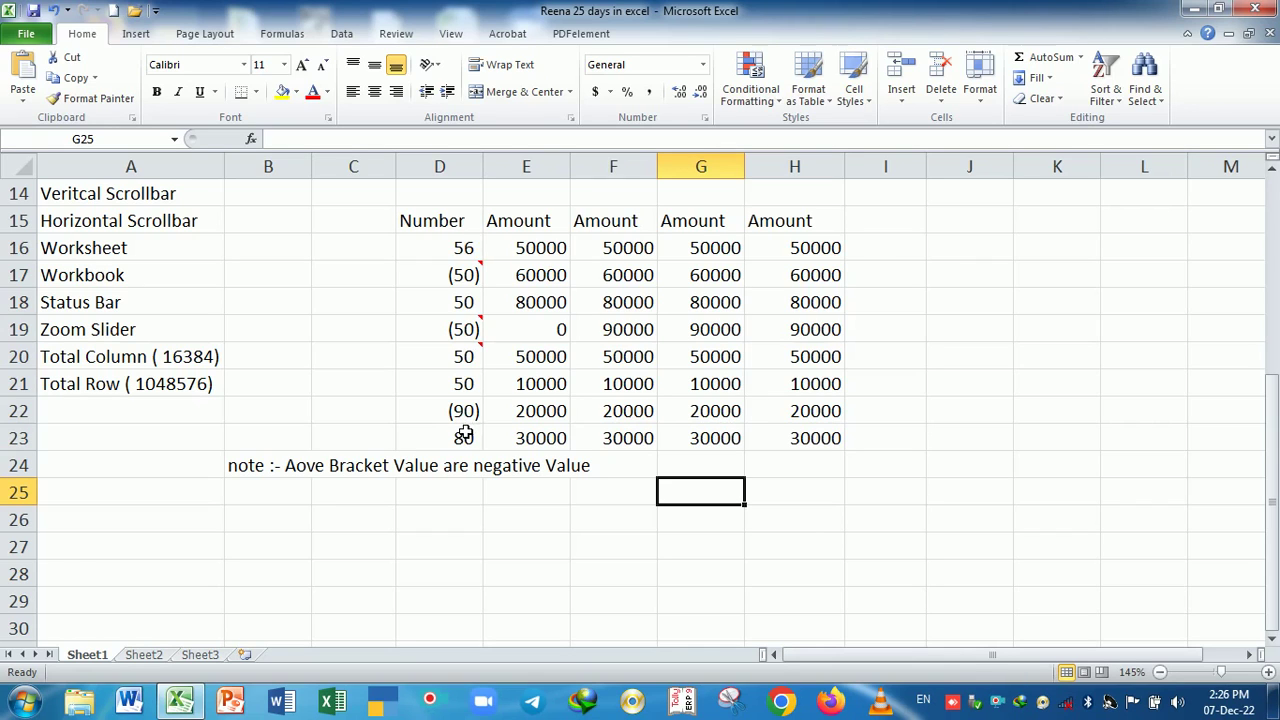
- Give E16:E23 a 0-decimal Number format with 1000 separators, then fill 80,000 into E19
left_click(541, 253)
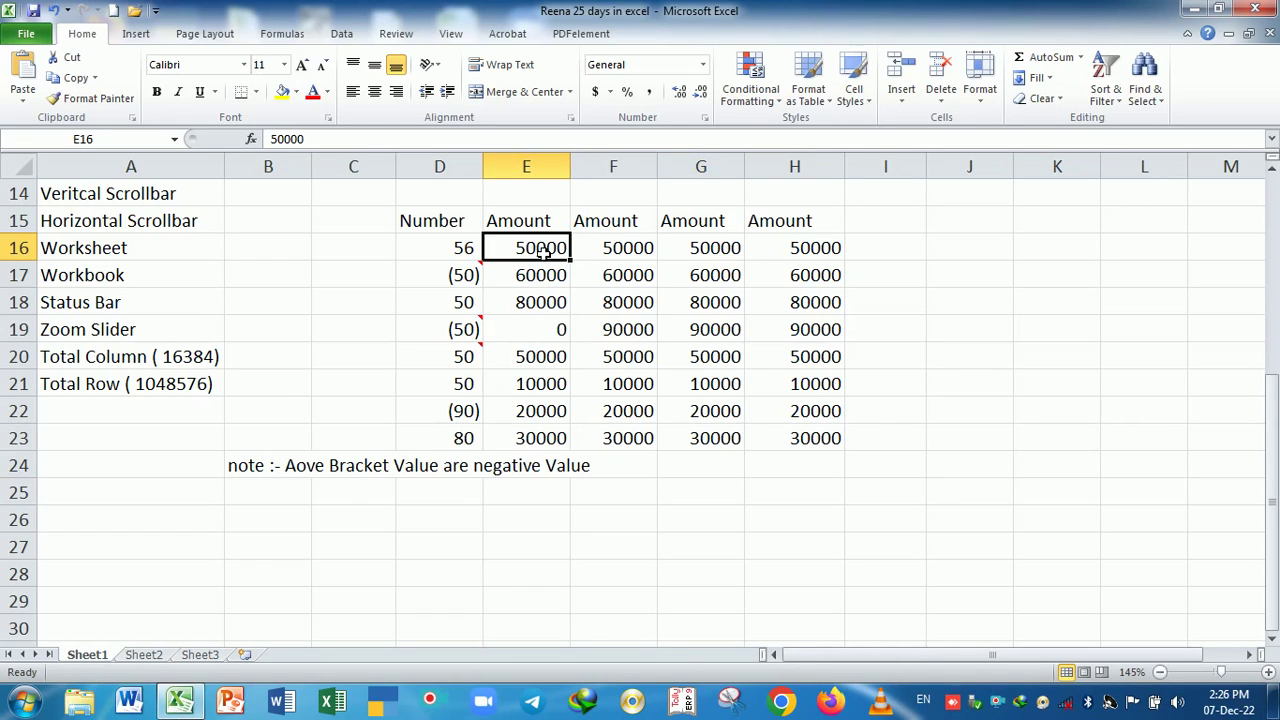
left_click_drag(541, 253, 557, 436)
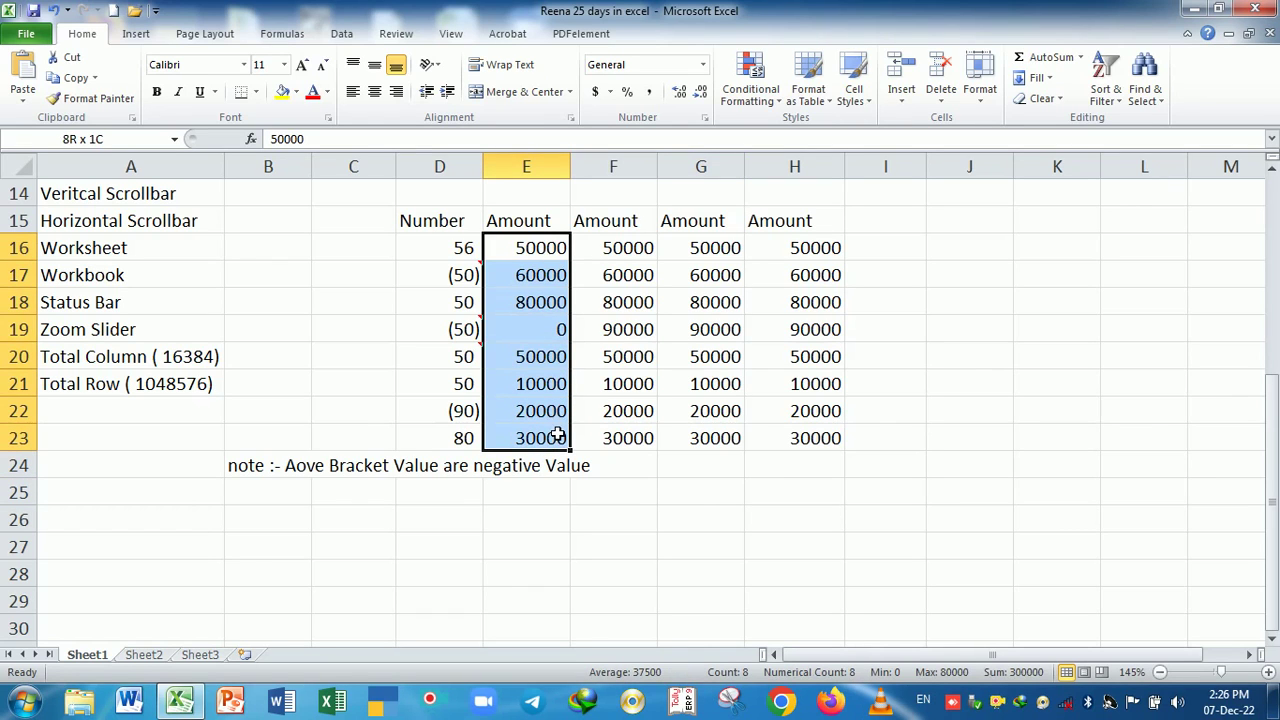
key("ctrl+1")
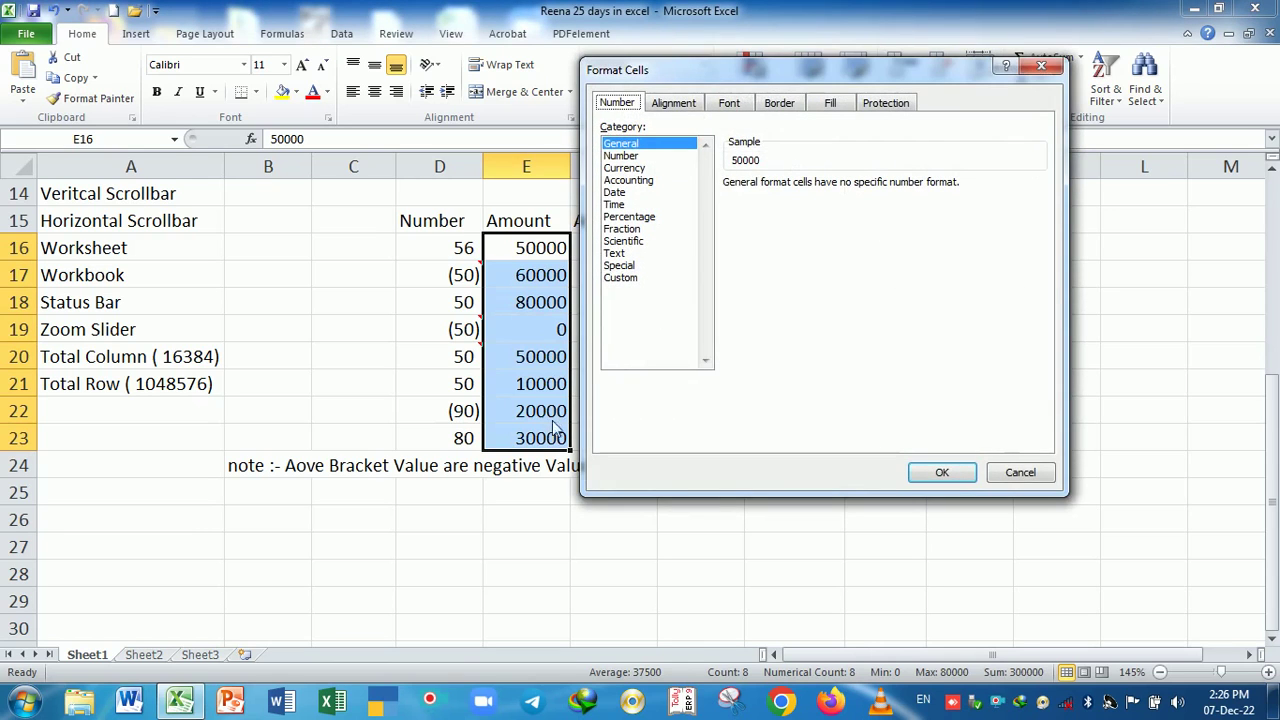
left_click_drag(756, 72, 790, 71)
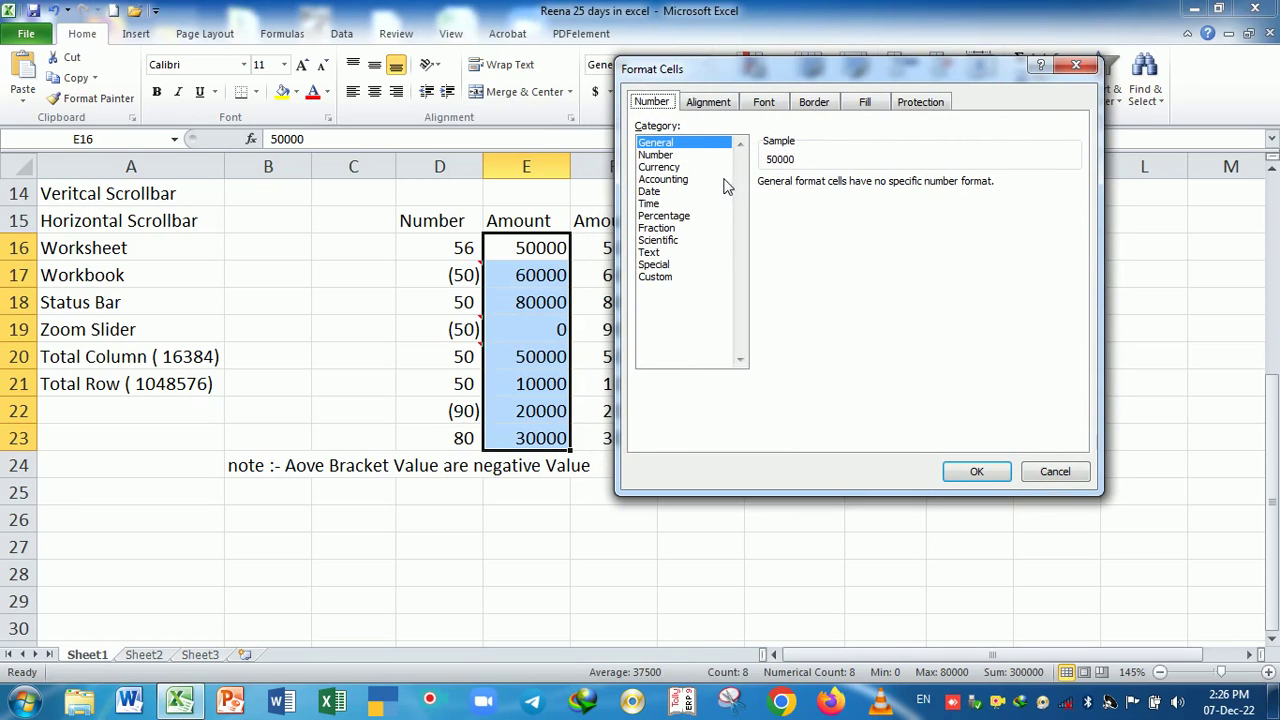
left_click(672, 155)
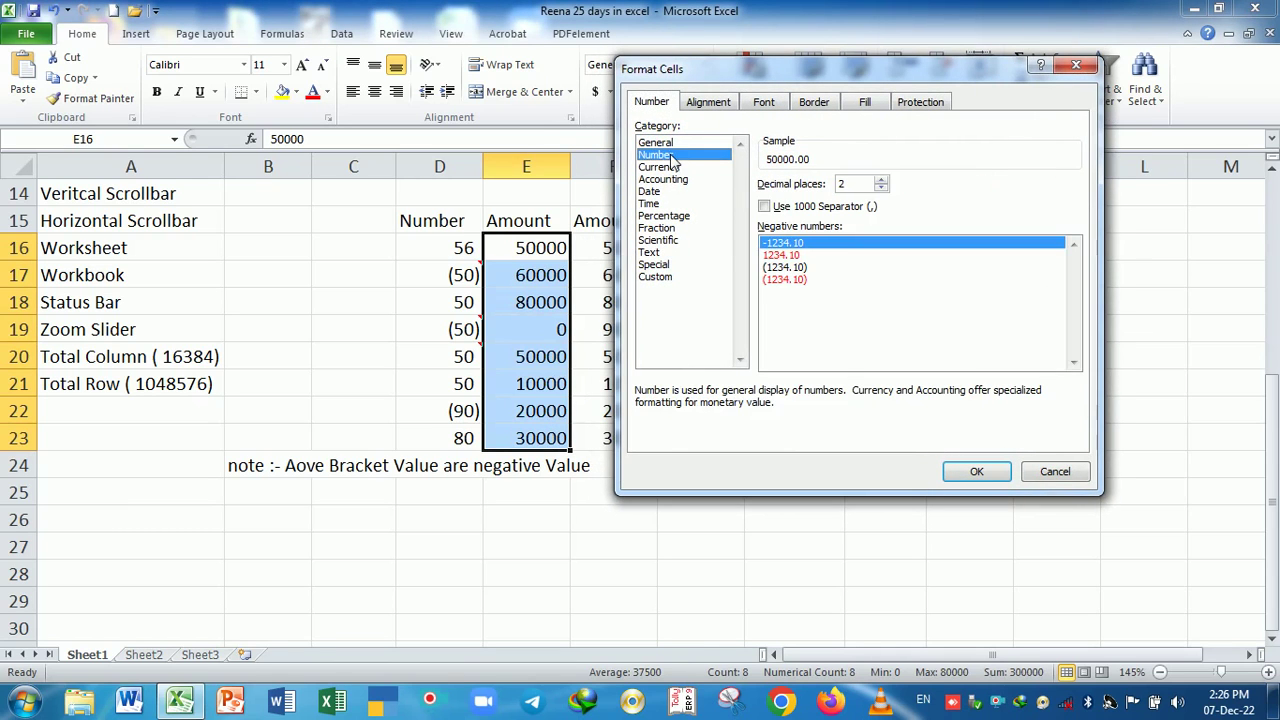
left_click(765, 207)
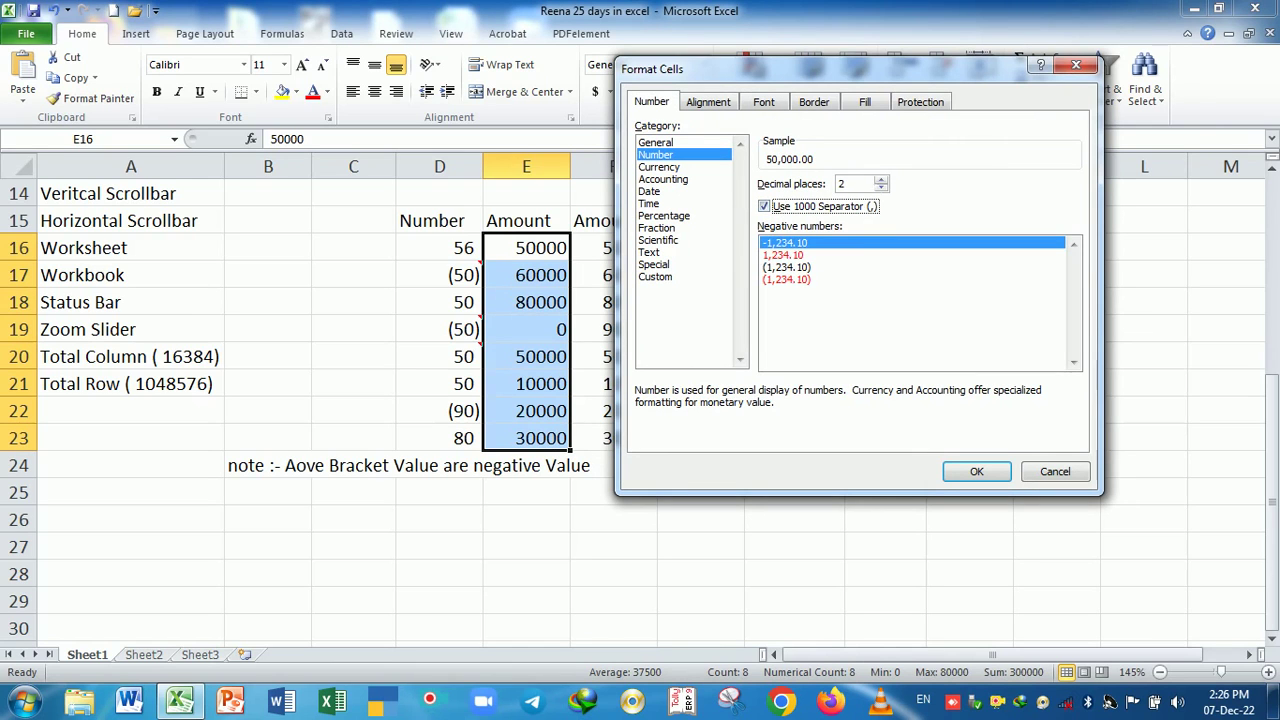
left_click(880, 188)
left_click(880, 188)
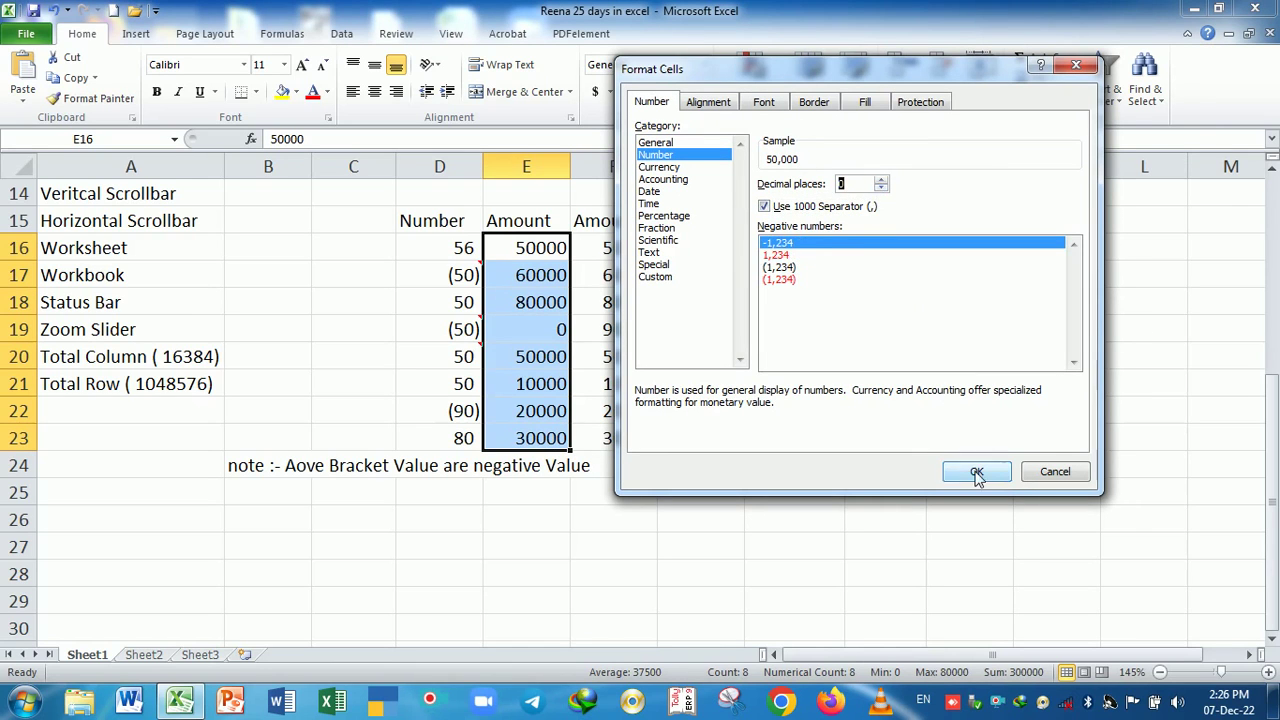
left_click(977, 474)
left_click(674, 551)
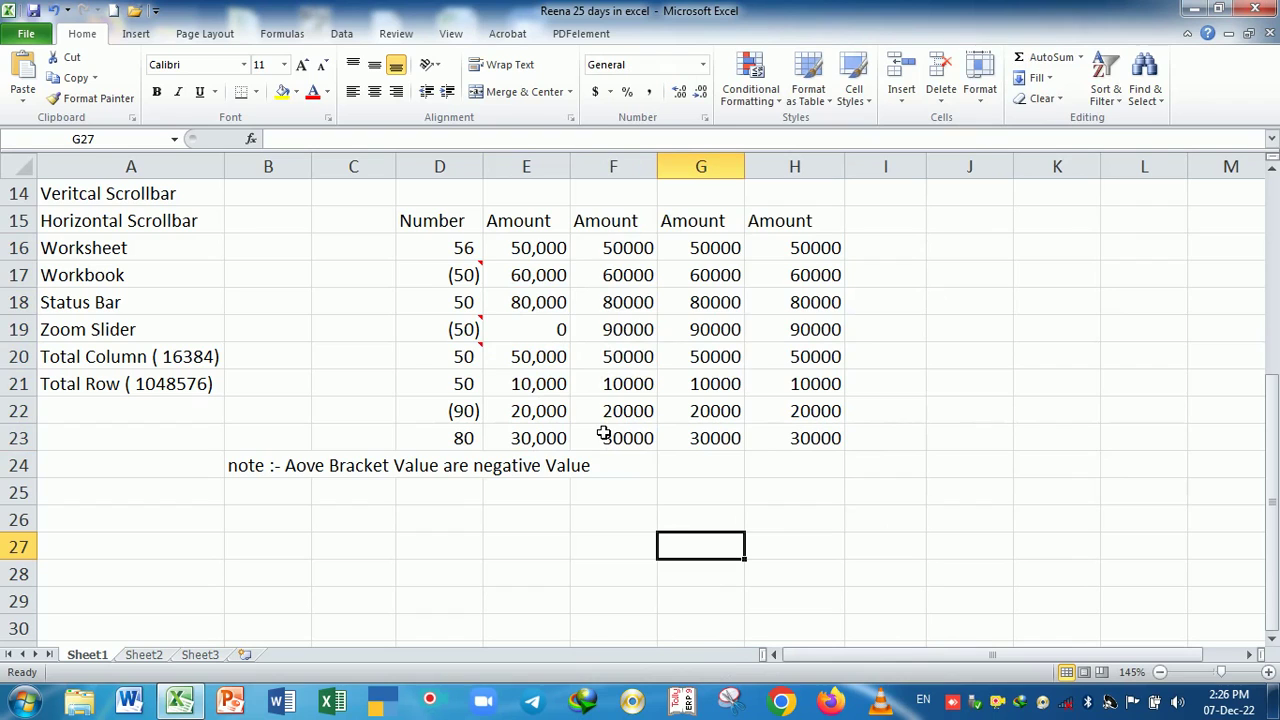
left_click(552, 306)
left_click_drag(552, 306, 570, 334)
- Format F16:F23 as Currency with 0 decimals and the ₹ English (India) symbol
left_click(587, 411)
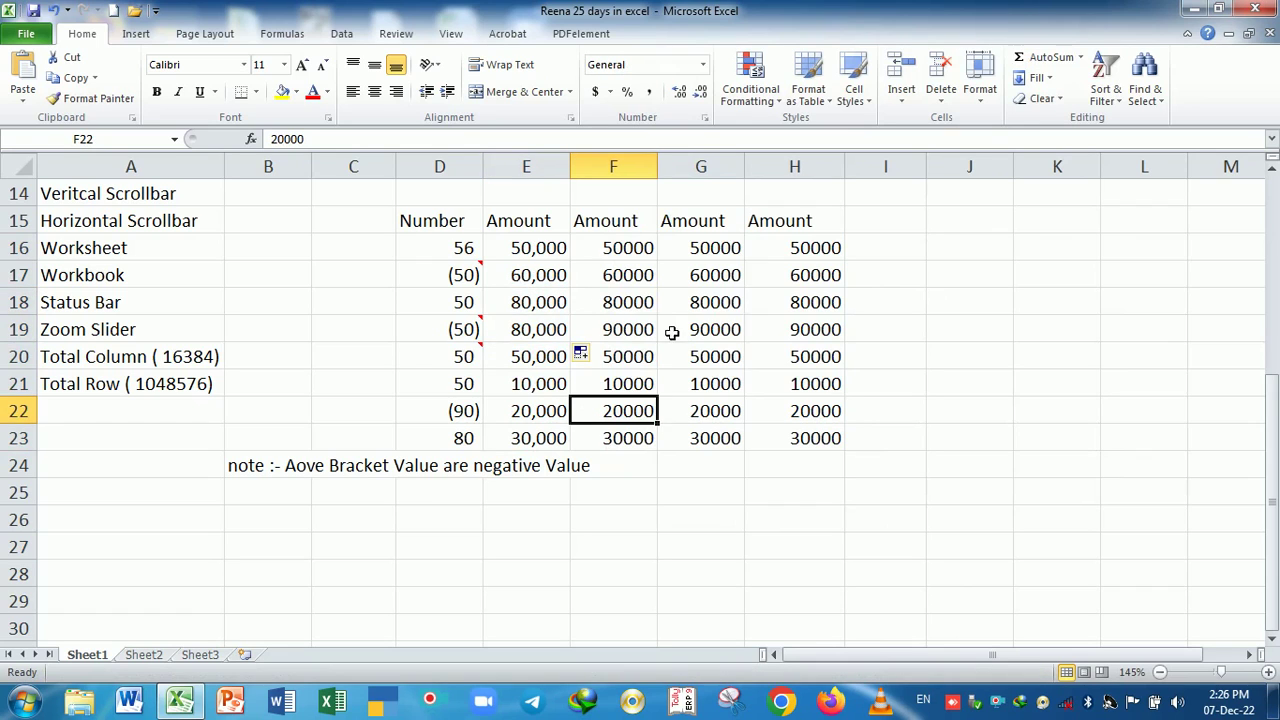
left_click(626, 250)
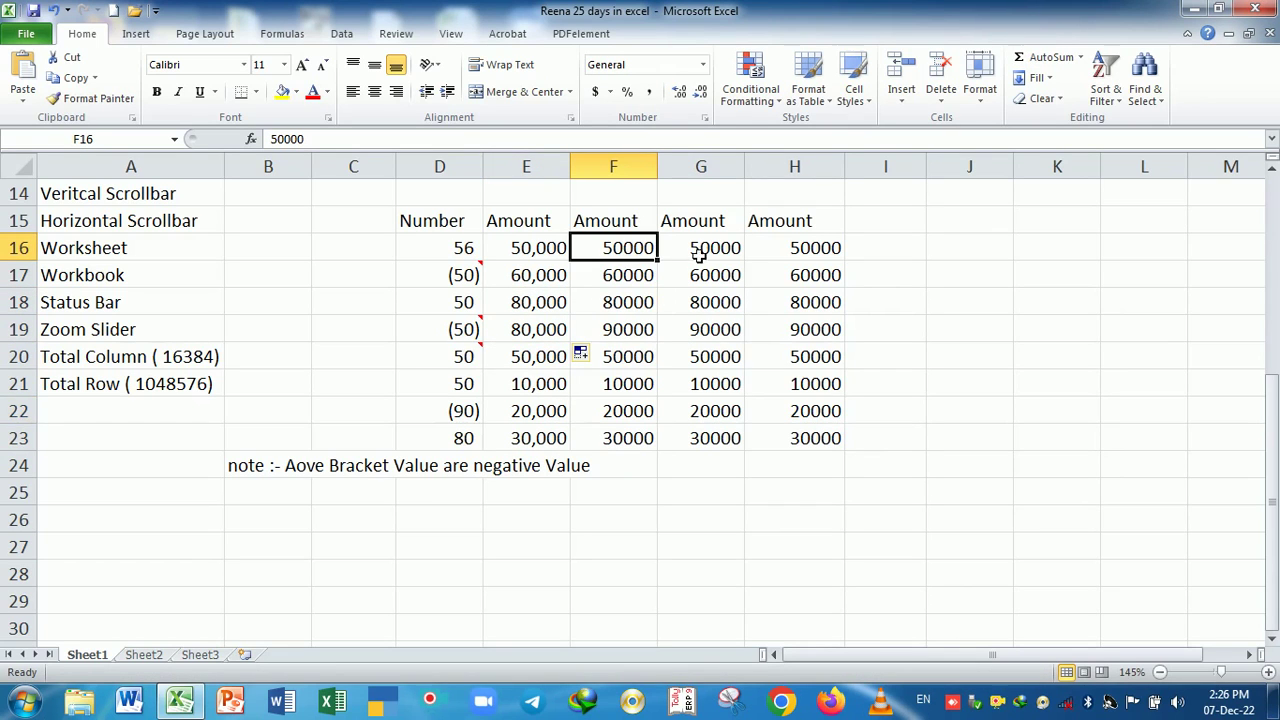
left_click_drag(626, 252, 643, 437)
key("ctrl+1")
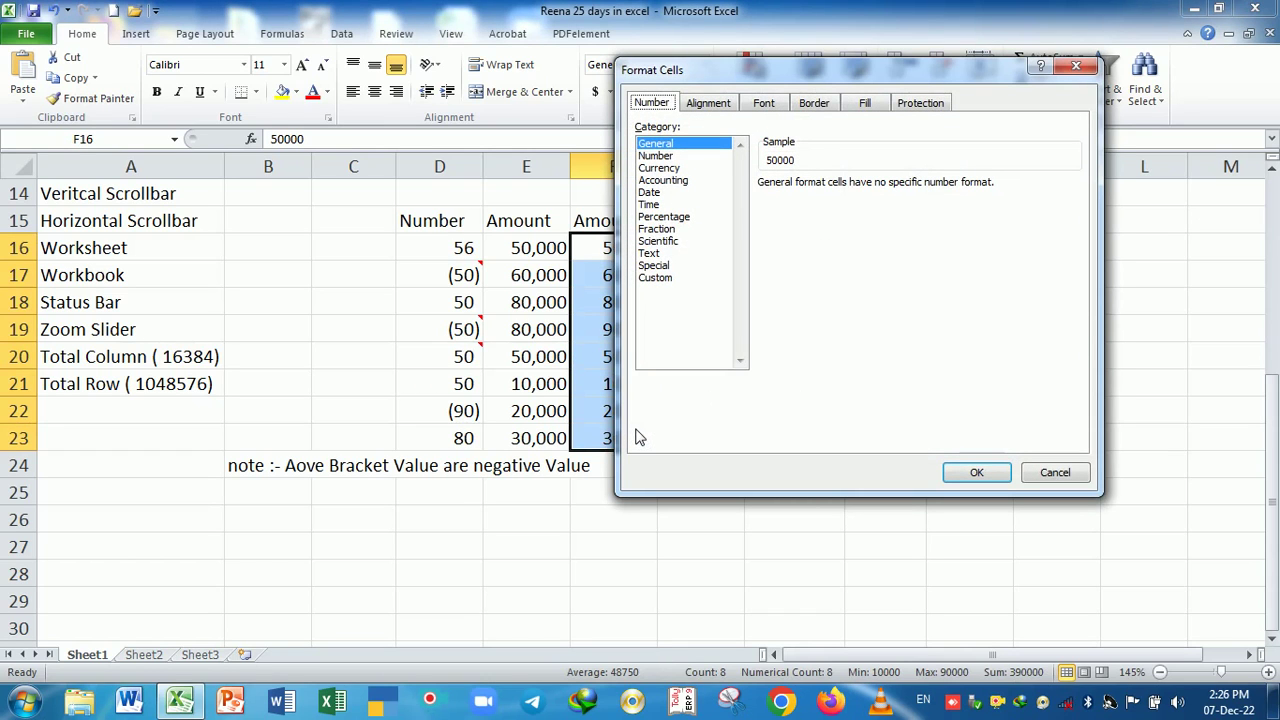
left_click(670, 169)
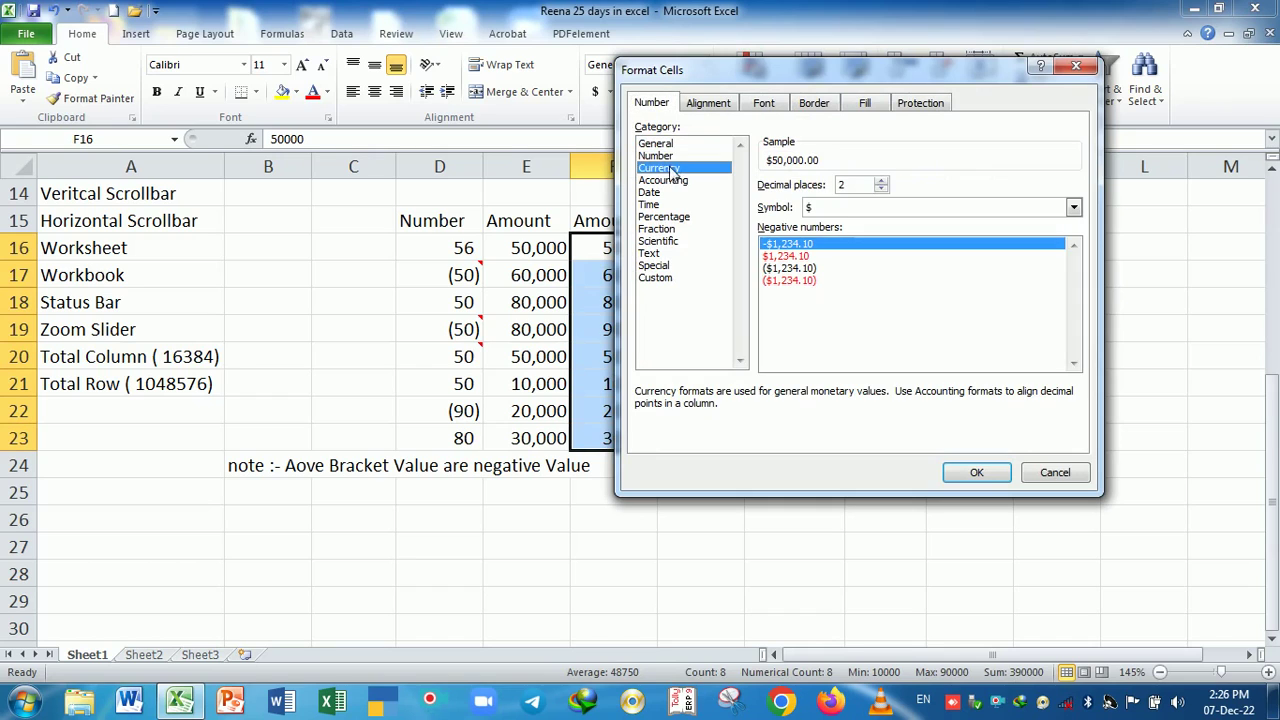
left_click(880, 189)
left_click(880, 189)
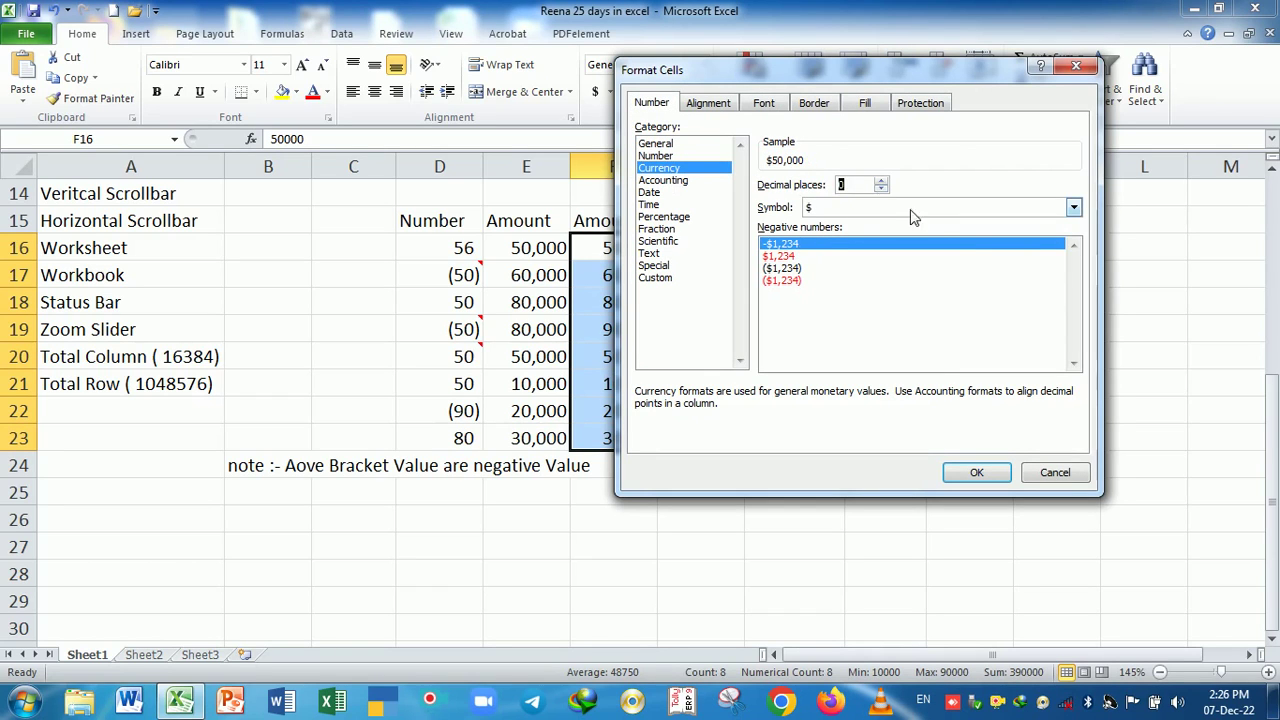
left_click(1074, 208)
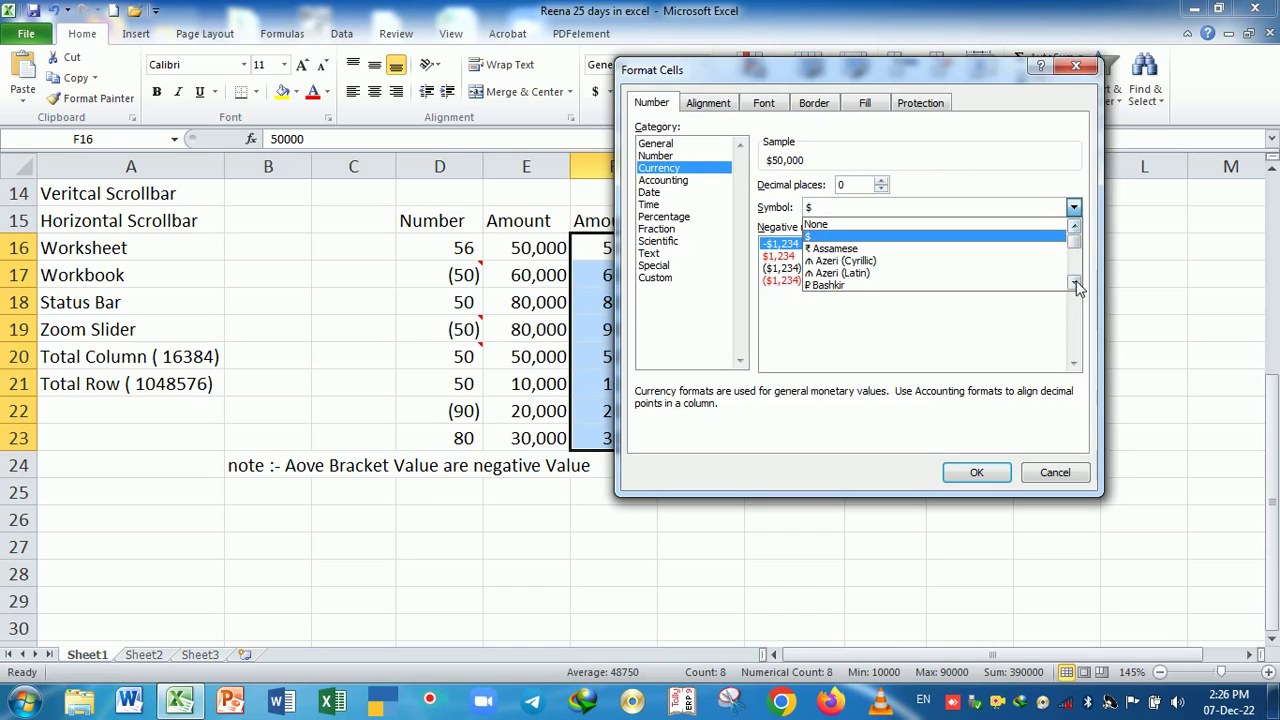
scroll(910, 270, "down", 3)
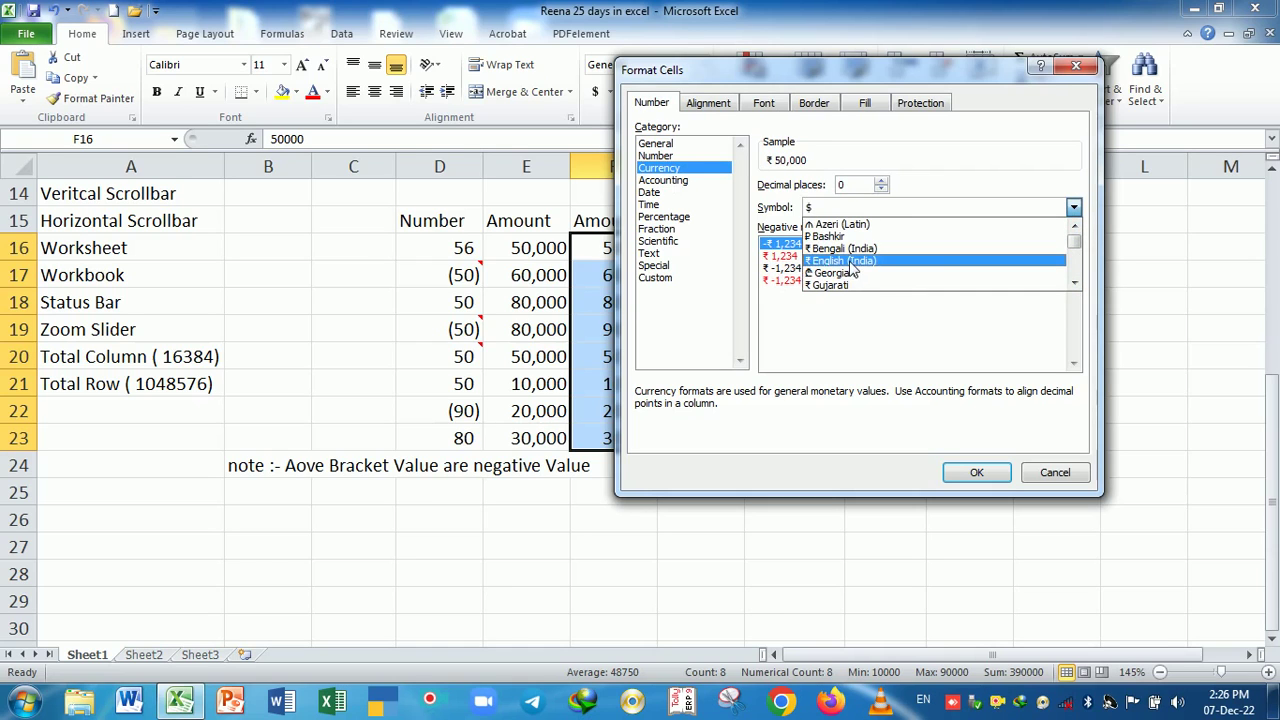
left_click(852, 262)
left_click(964, 476)
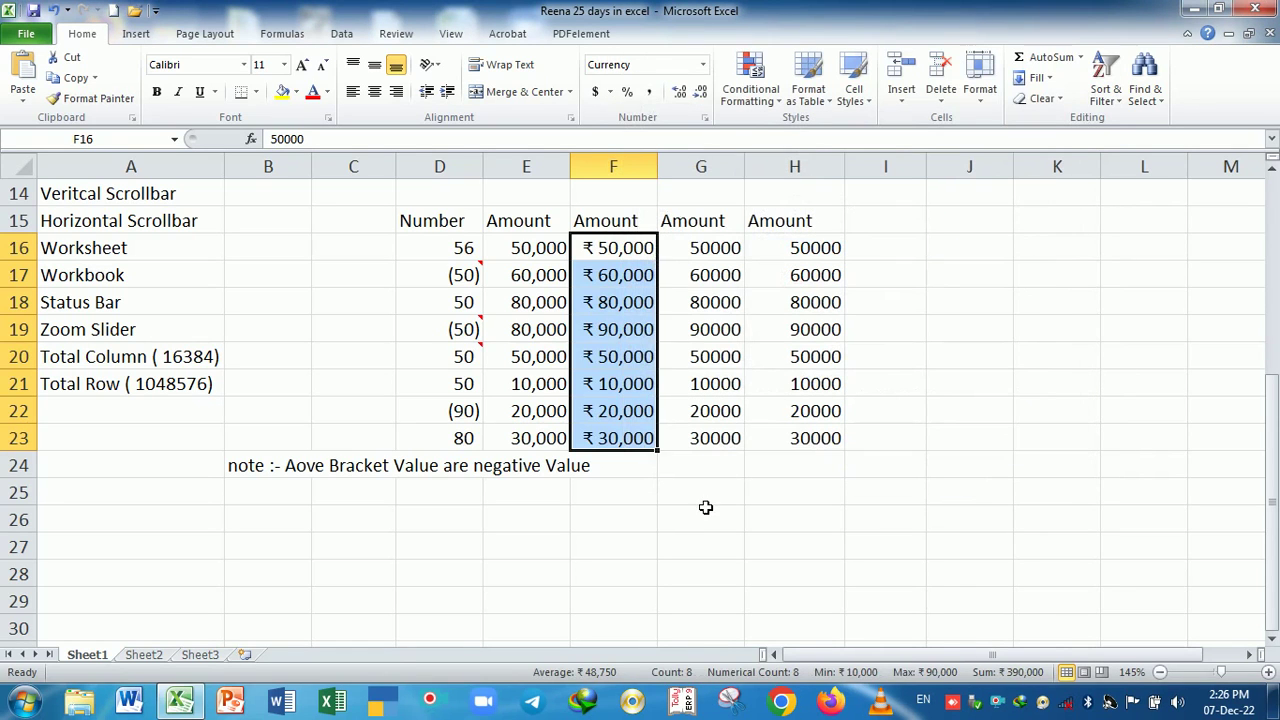
left_click(705, 507)
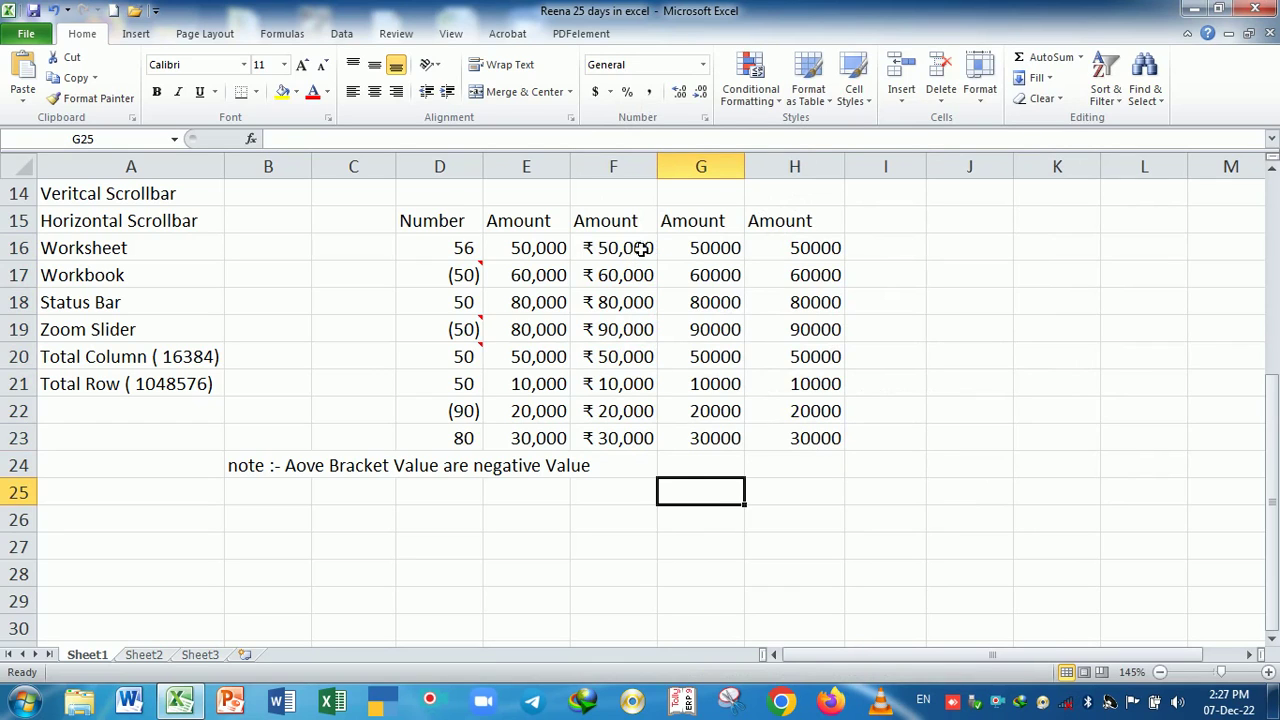
- Format G16:G23 as Currency with 0 decimals and the INR symbol
left_click_drag(692, 249, 737, 437)
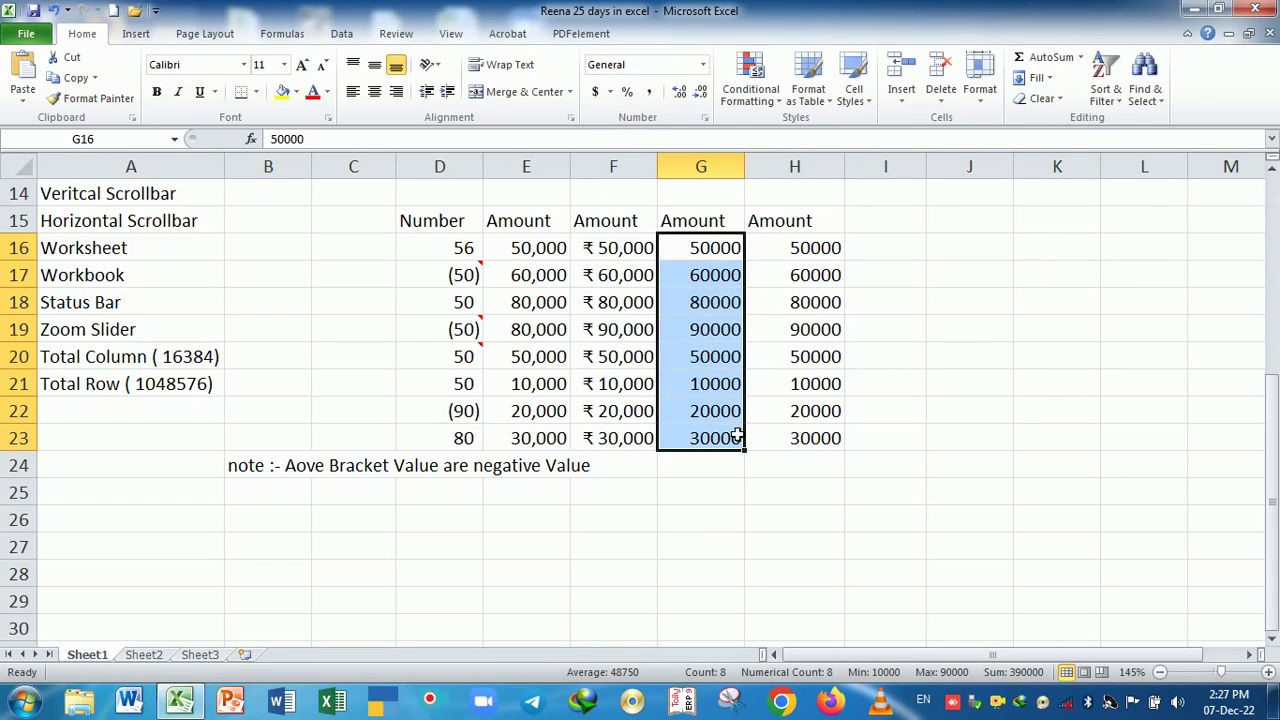
key("ctrl+1")
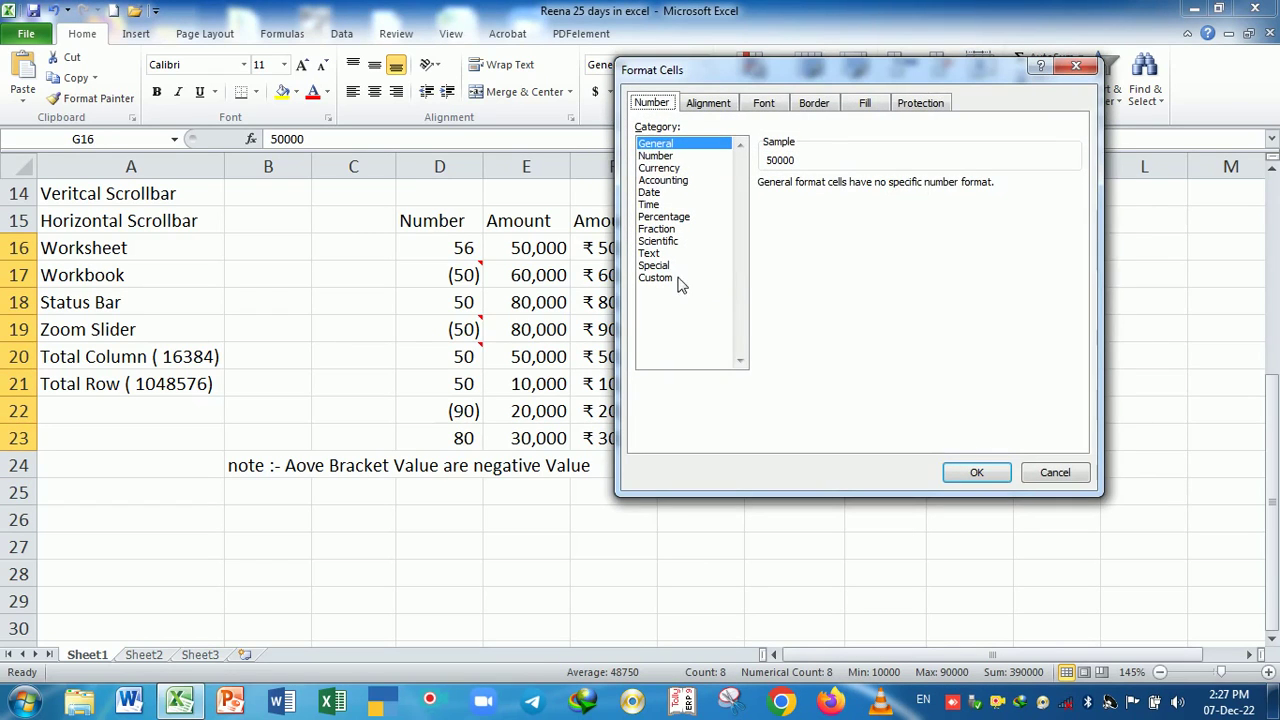
left_click(670, 279)
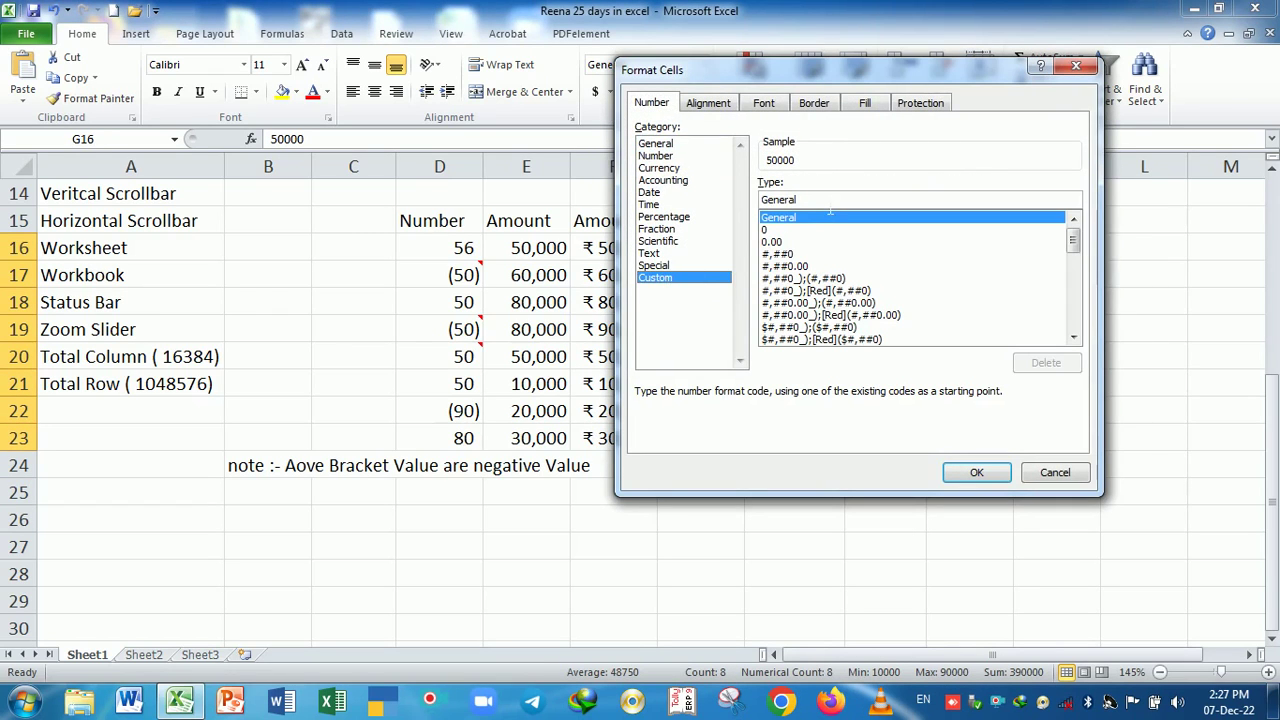
left_click(668, 168)
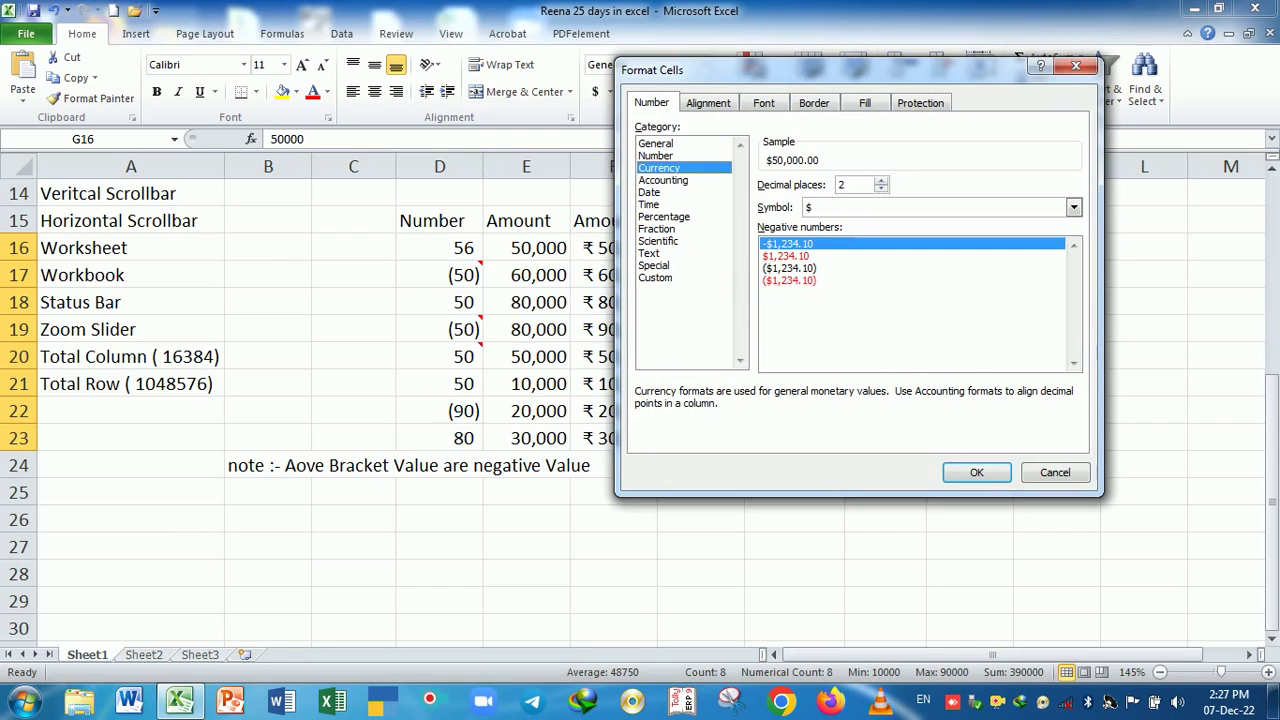
left_click(881, 189)
left_click(881, 189)
left_click(1073, 207)
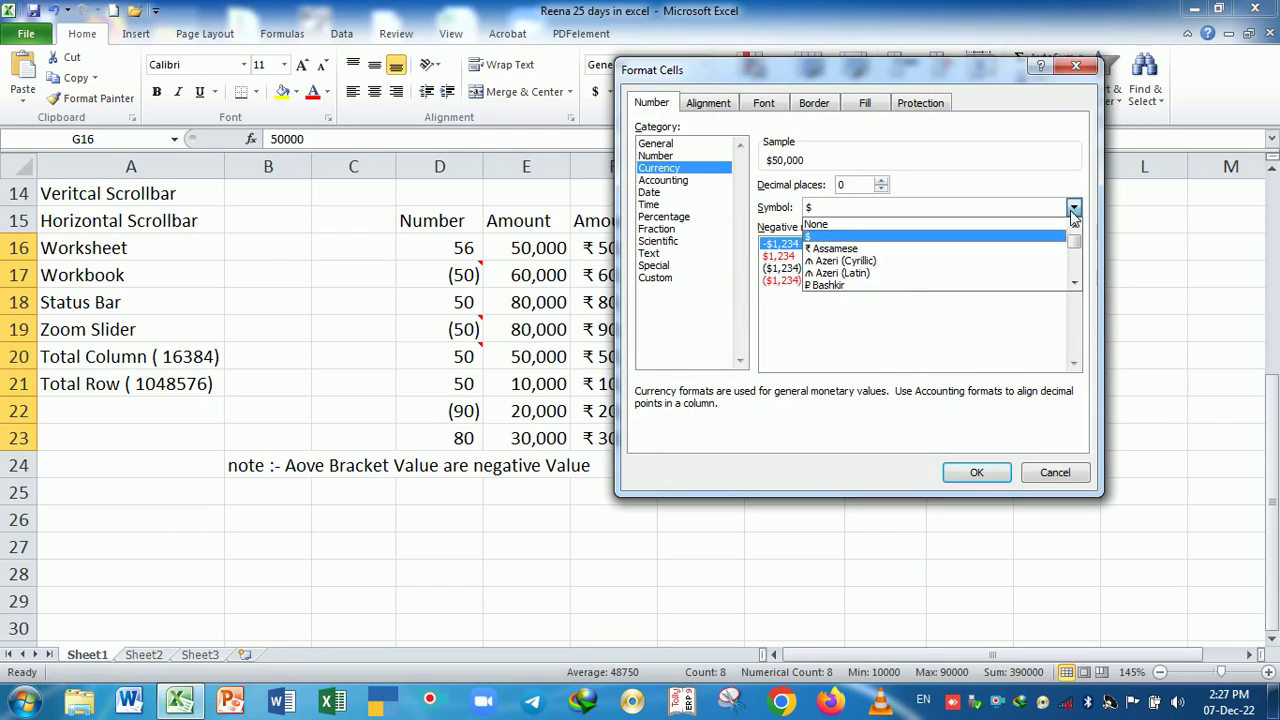
key("i")
key("i")
key("i")
key("i")
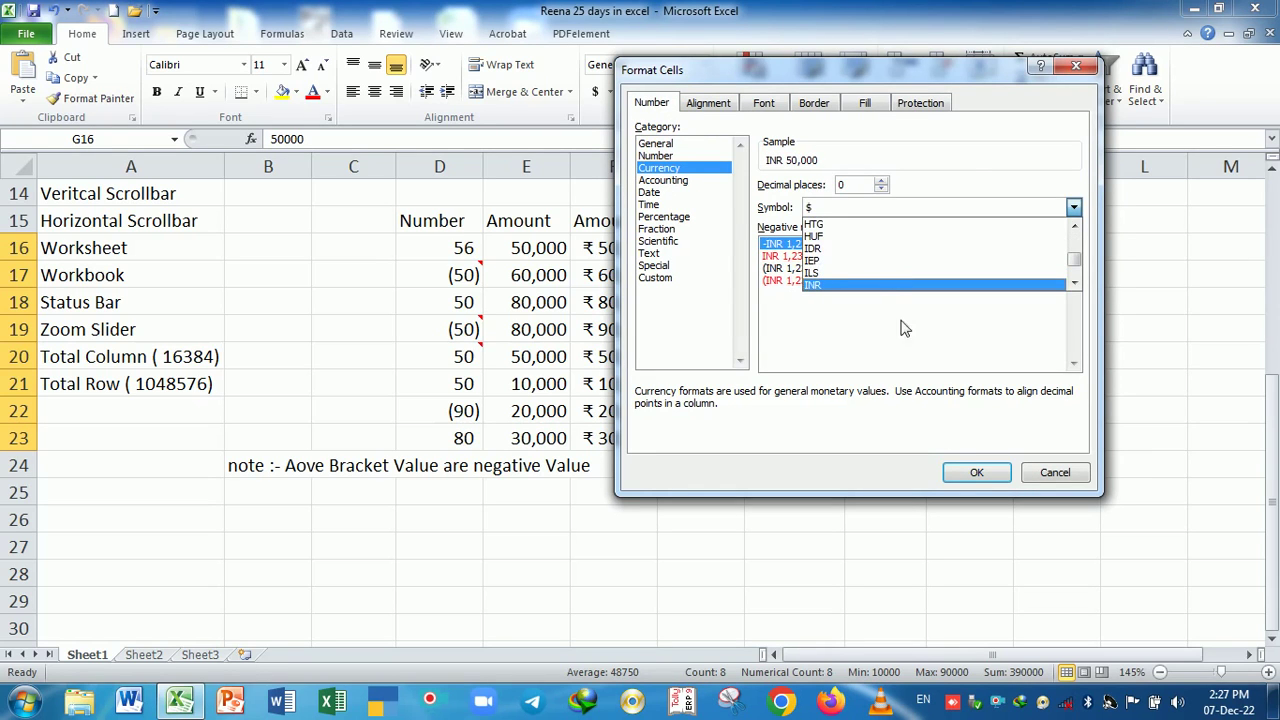
left_click(974, 474)
left_click(815, 468)
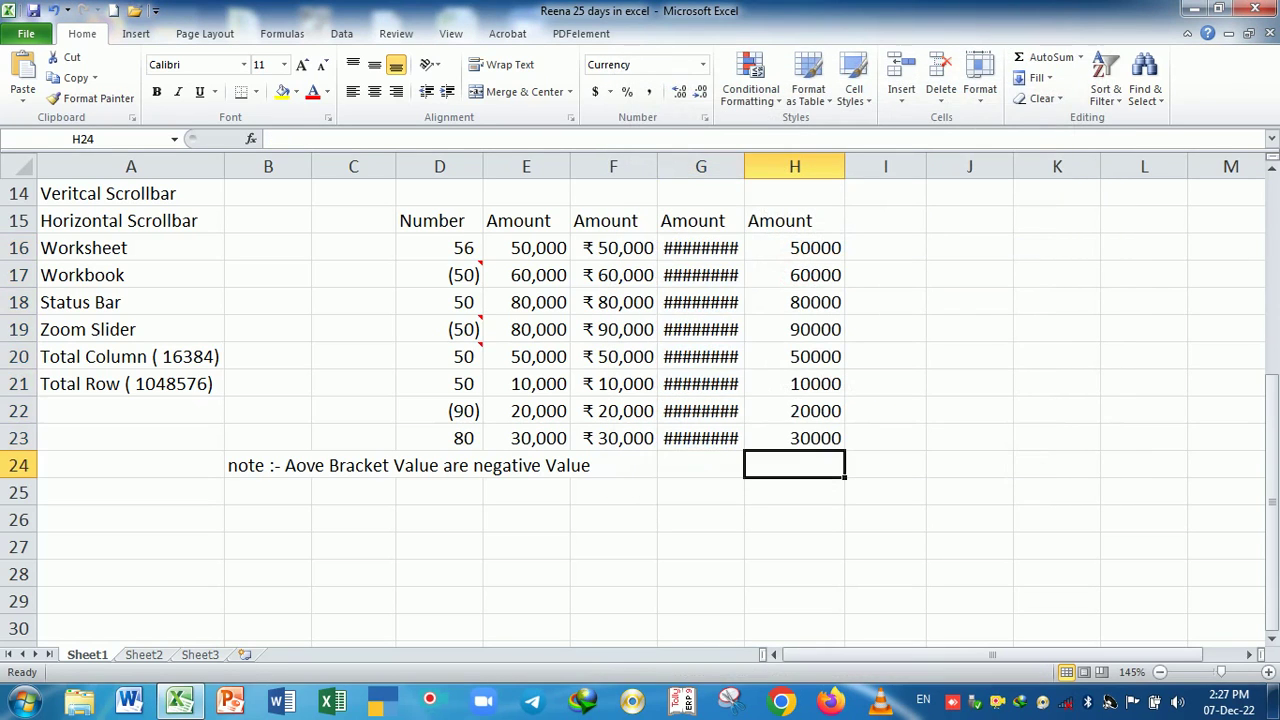
- Widen column G so amounts like INR 50,000 display fully
left_click_drag(722, 255, 733, 438)
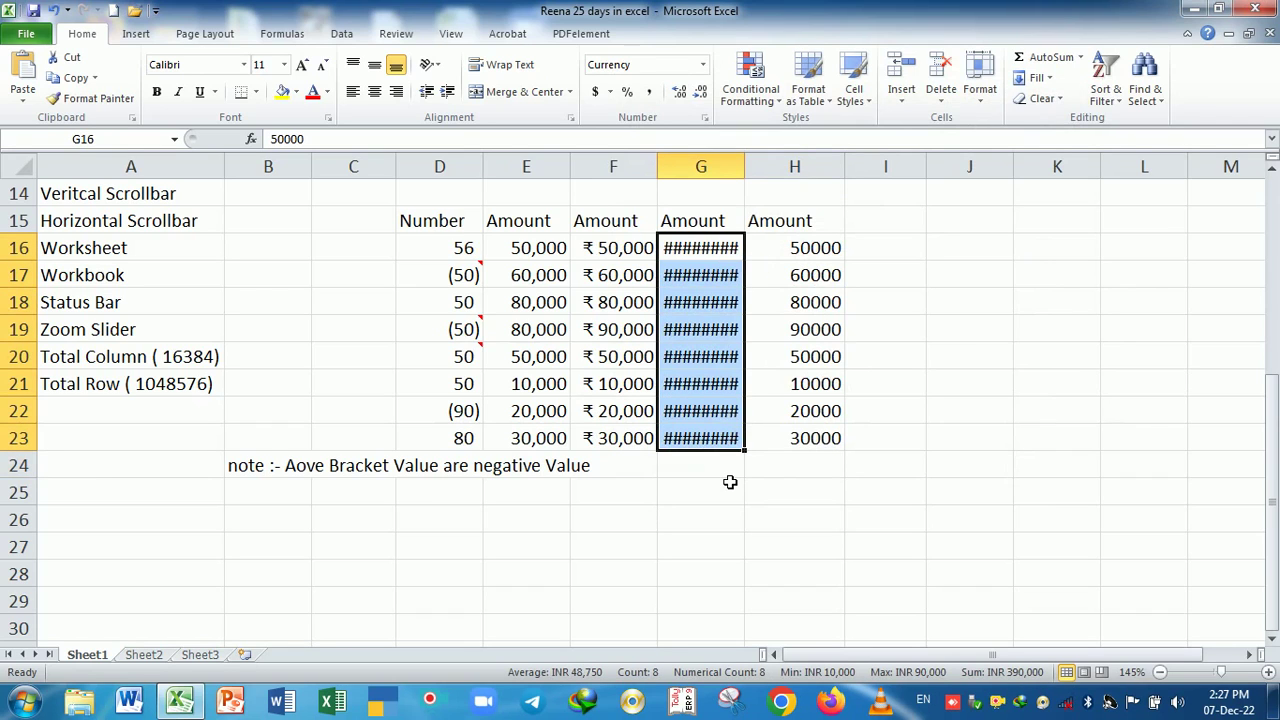
left_click(730, 479)
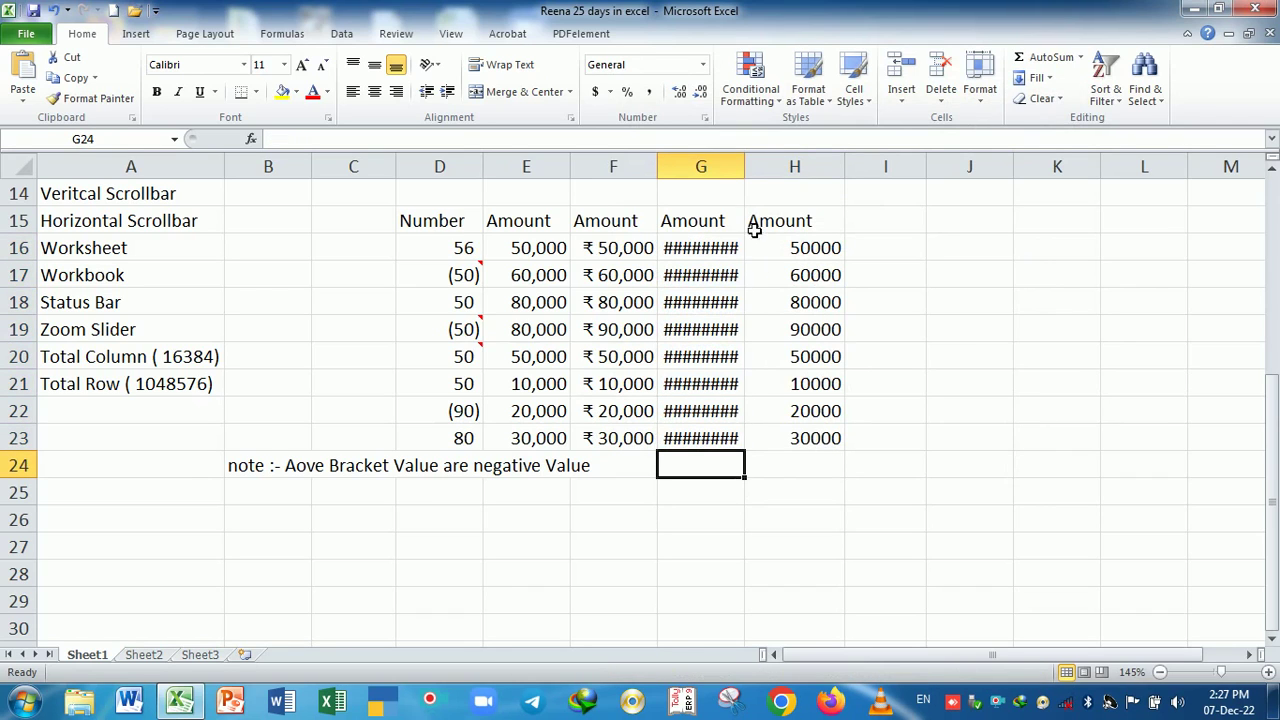
mouse_move(751, 171)
left_mouse_down()
mouse_move(777, 171)
mouse_move(765, 179)
left_mouse_up()
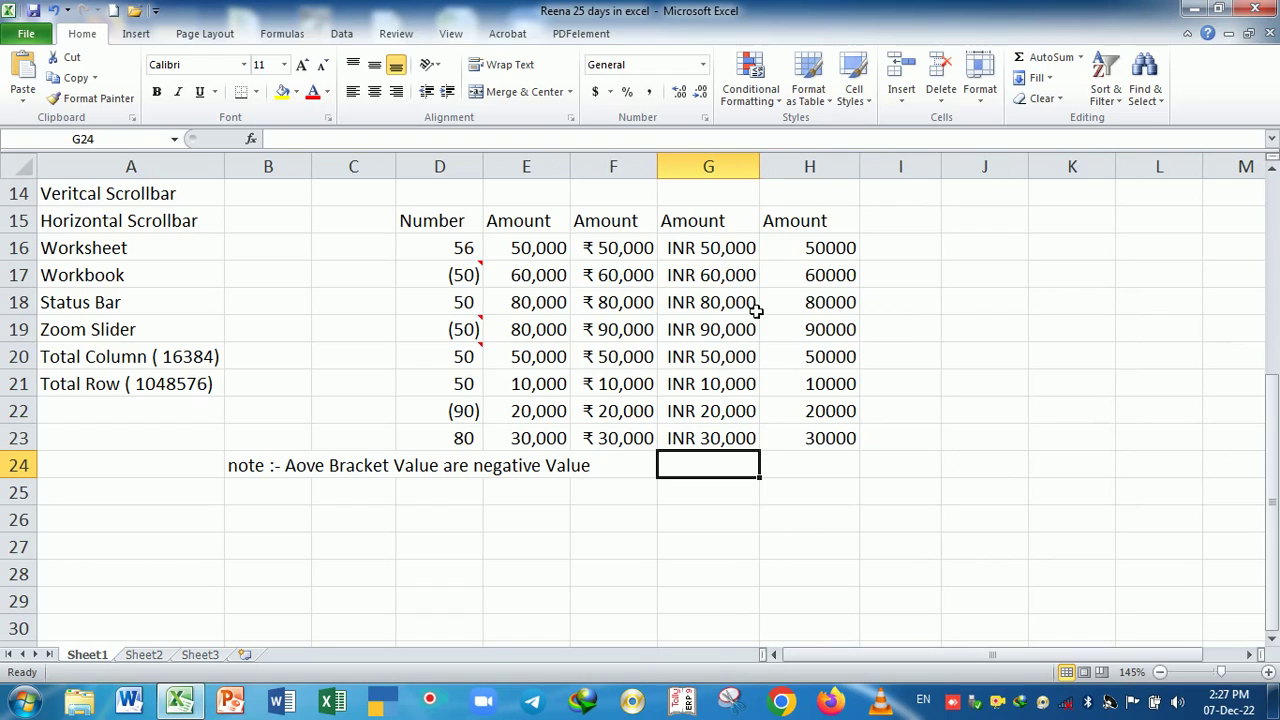
left_click_drag(814, 253, 837, 437)
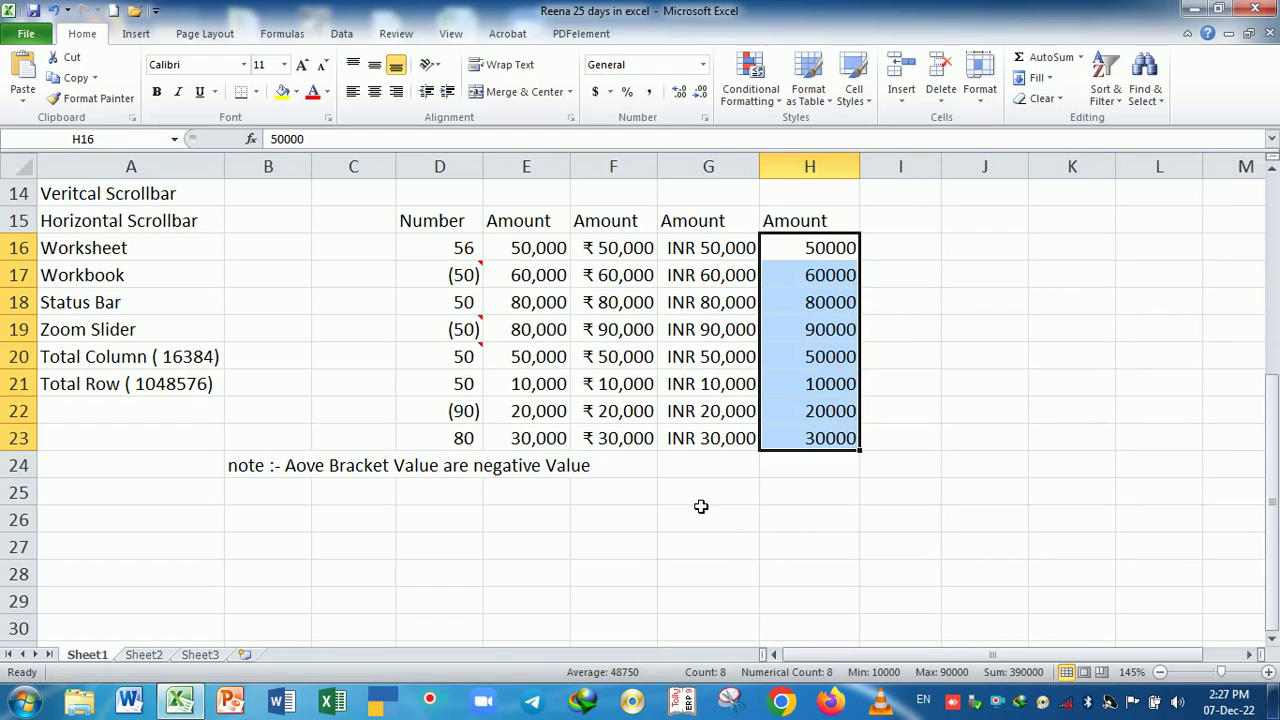
- Compare the formatted E, F and G amounts, then copy the plain values H16:H23
left_click_drag(845, 248, 836, 413)
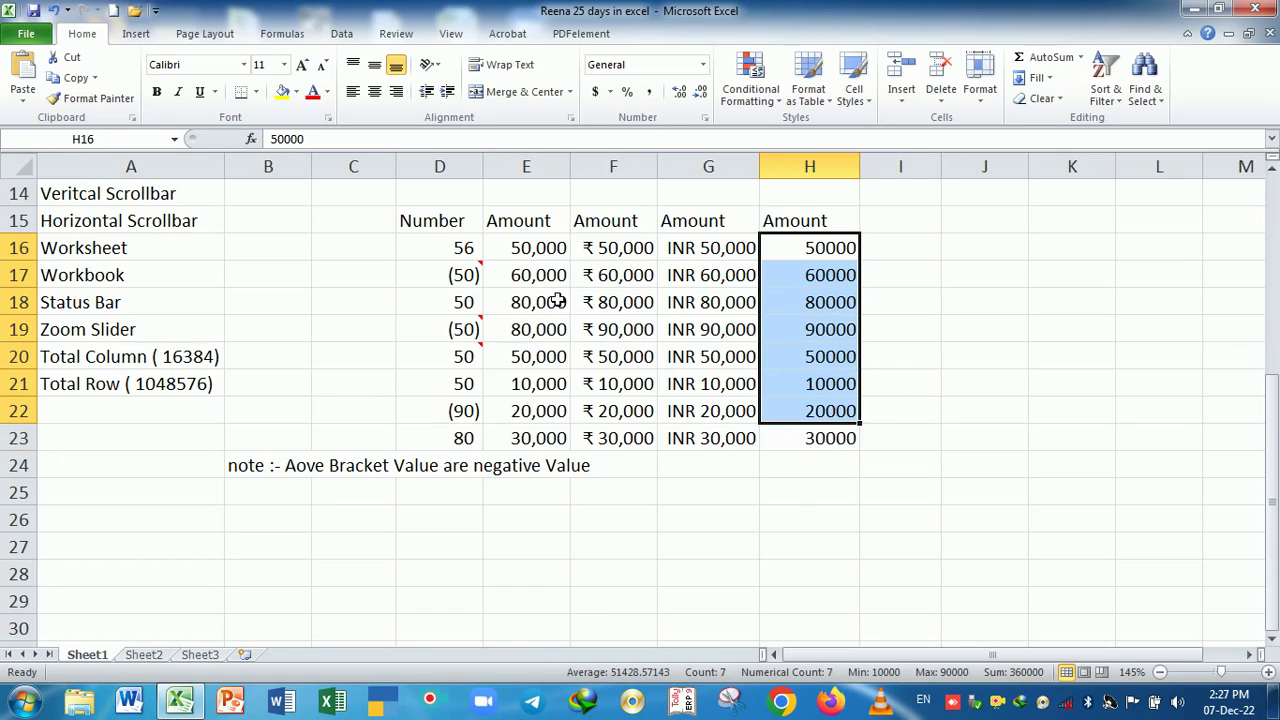
left_click(544, 250)
left_click_drag(546, 255, 558, 448)
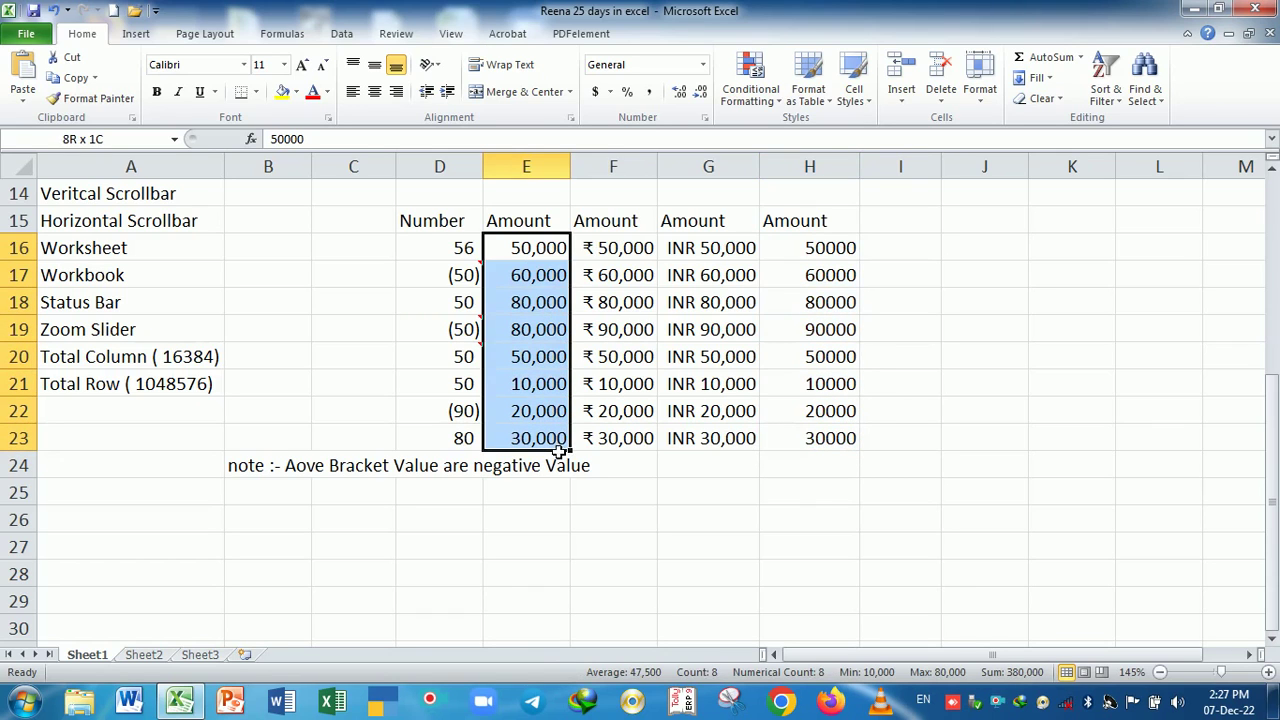
left_click(677, 491)
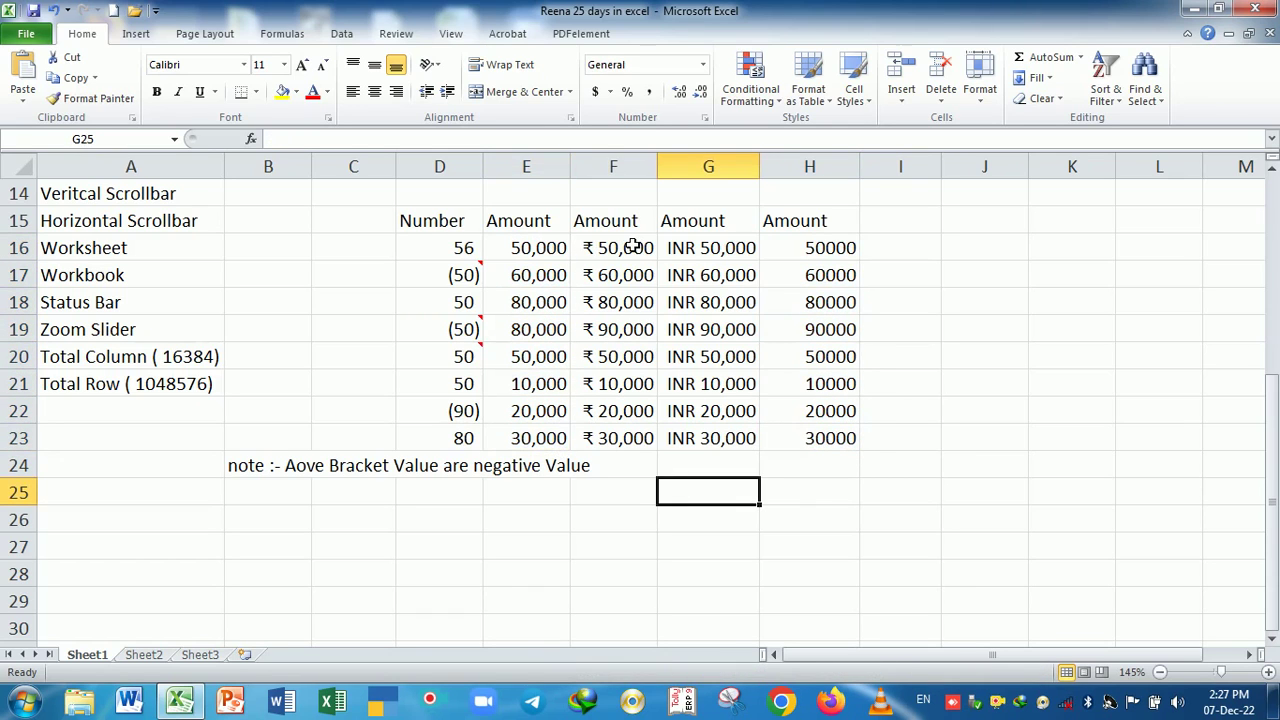
left_click_drag(633, 247, 628, 445)
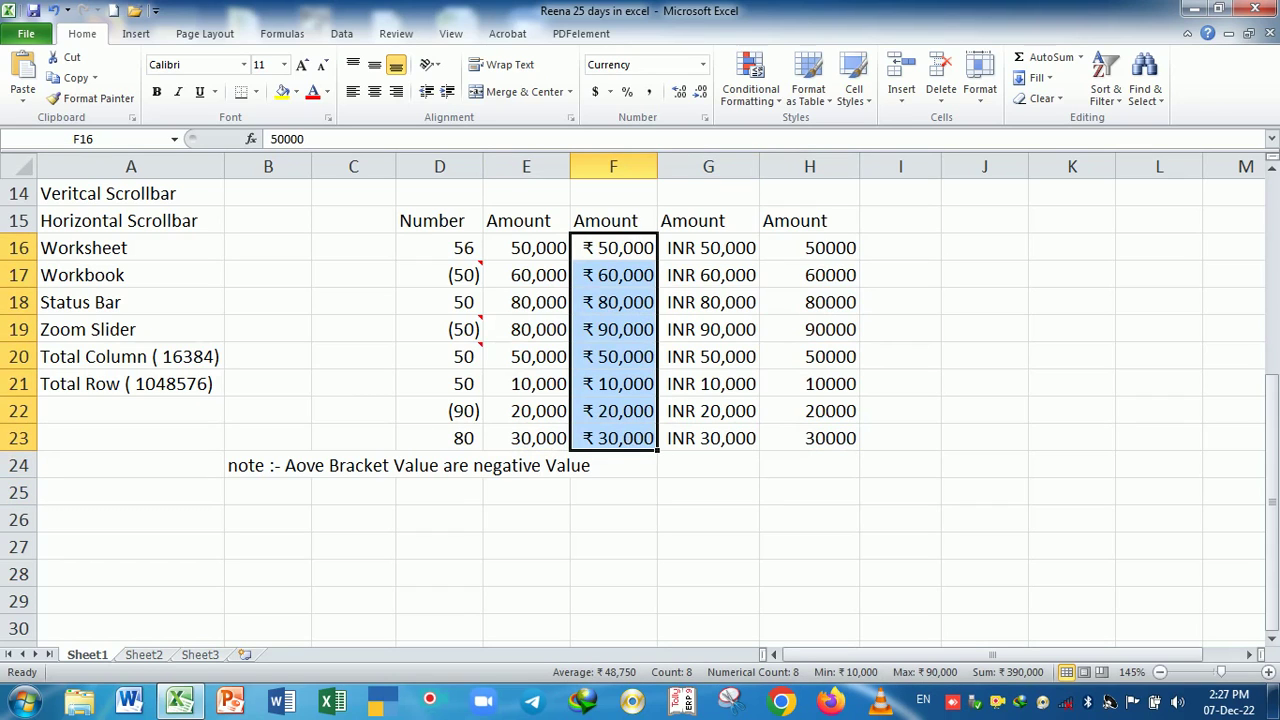
left_click_drag(718, 252, 724, 435)
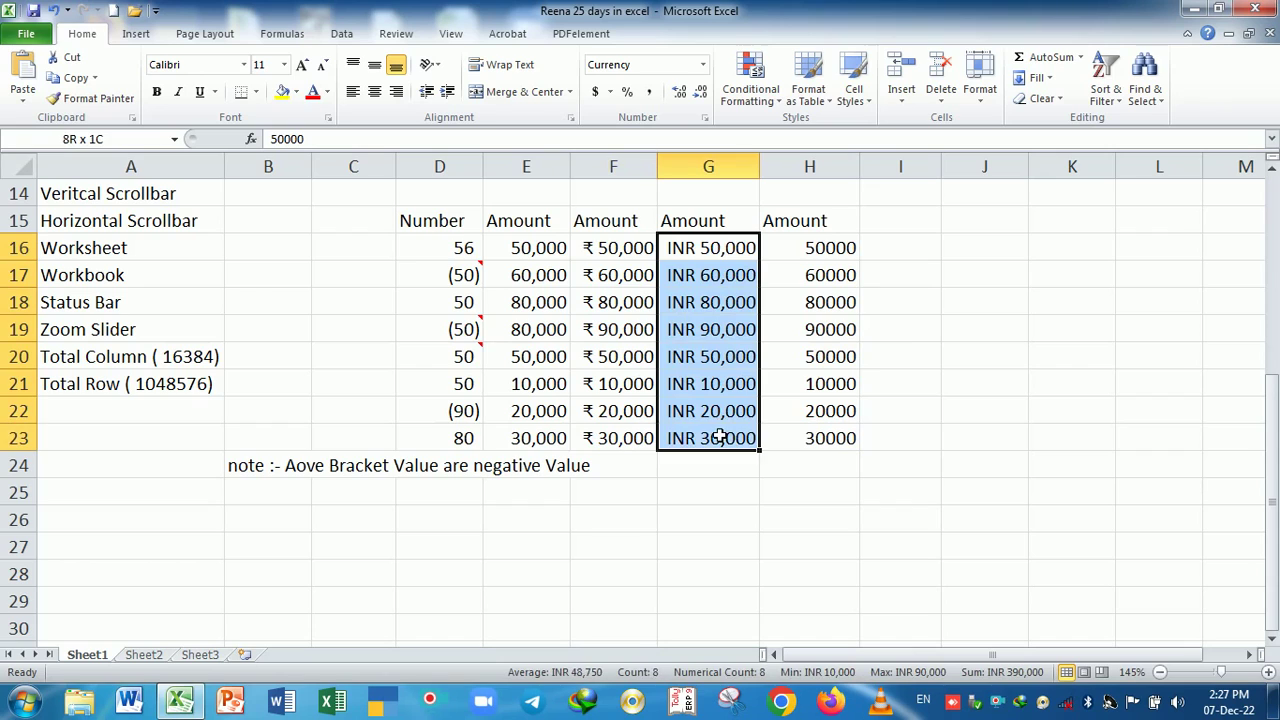
left_click(697, 541)
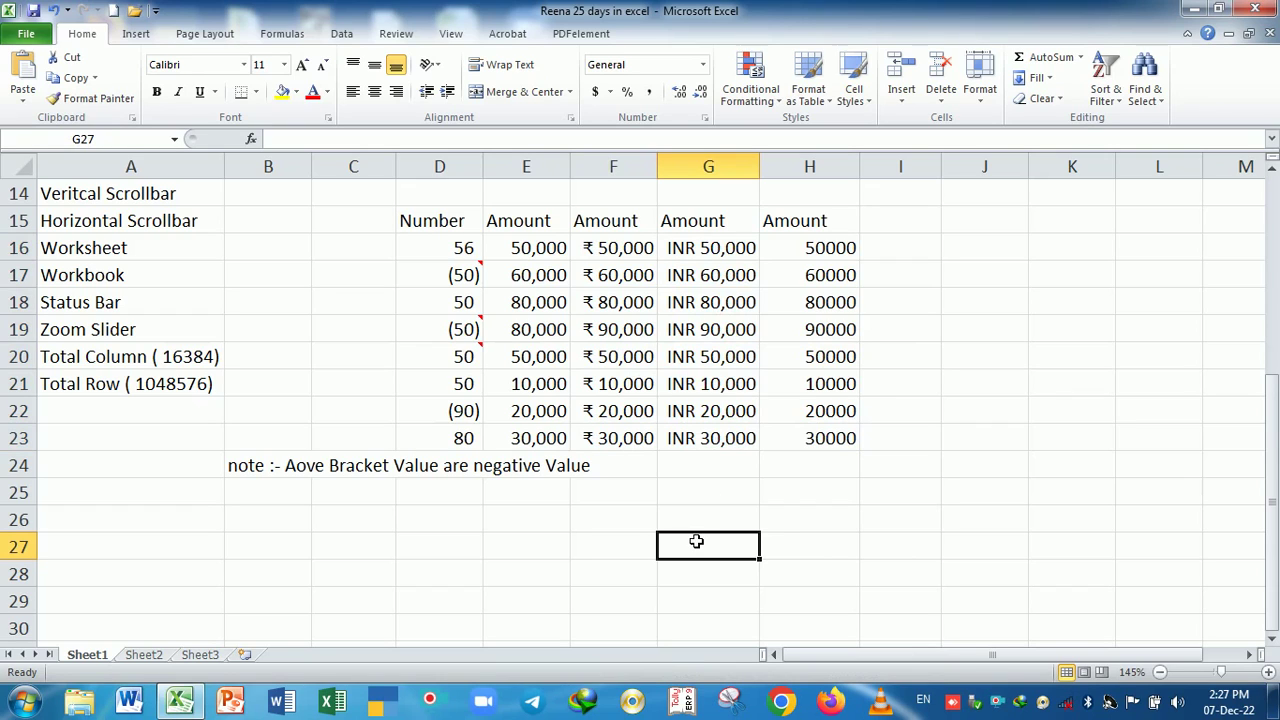
left_click_drag(817, 248, 826, 450)
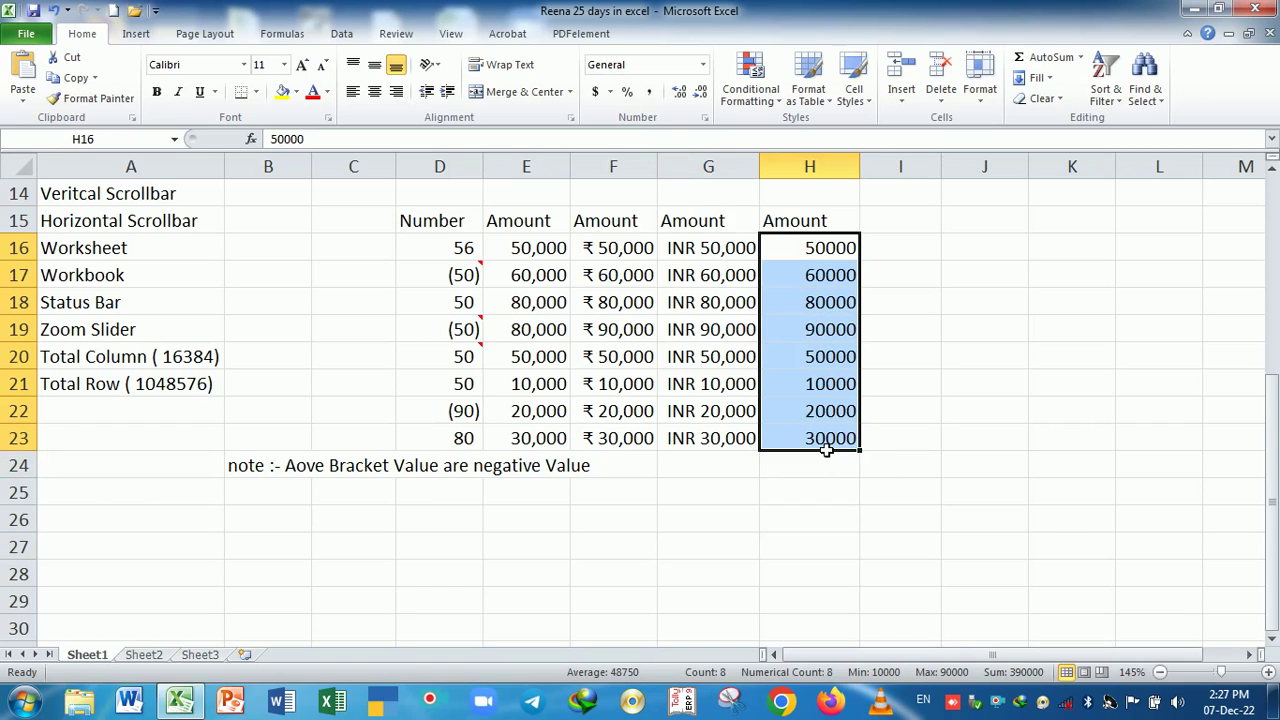
key("ctrl+c")
- Paste the copied amounts into B27:B34
scroll(524, 540, "down", 3)
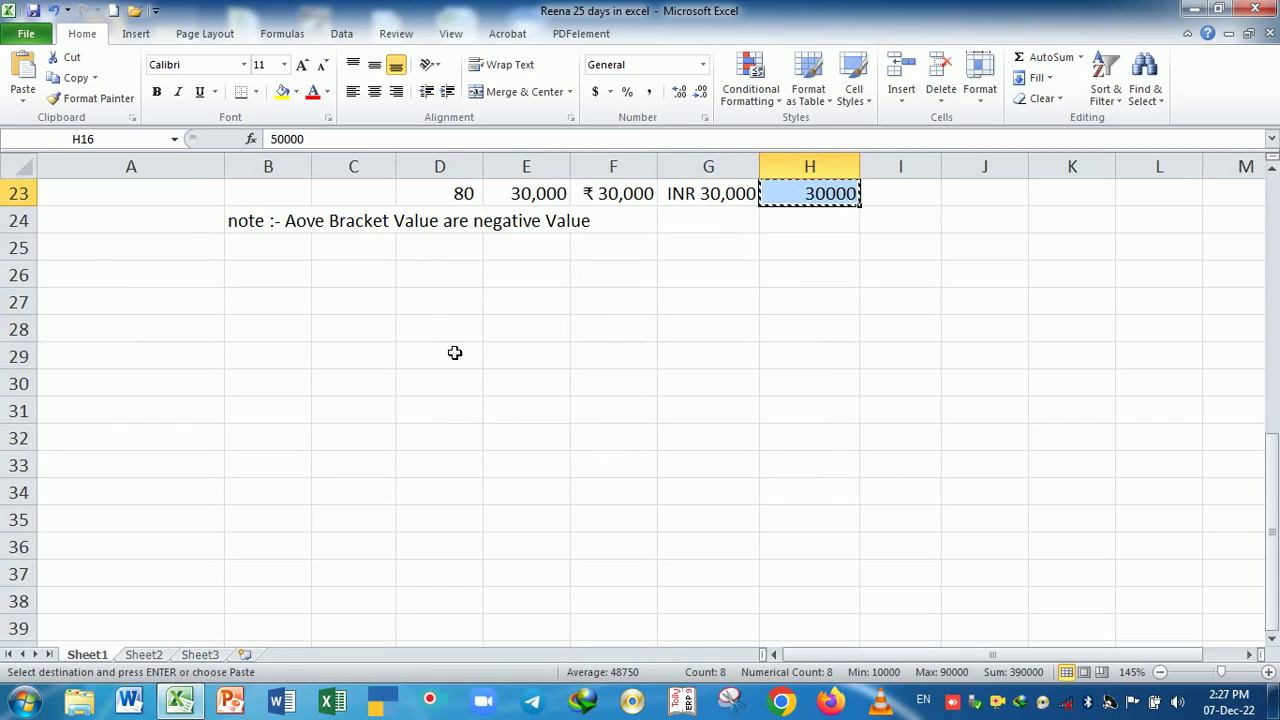
left_click(252, 311)
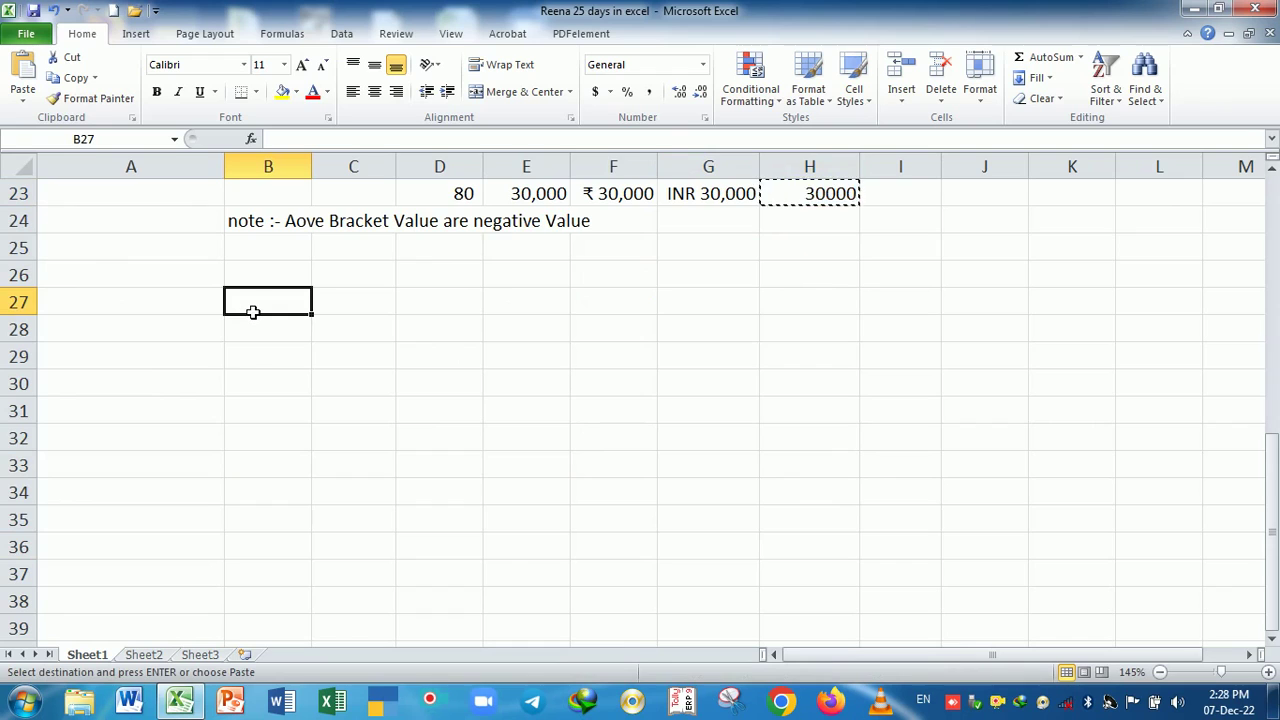
key("Return")
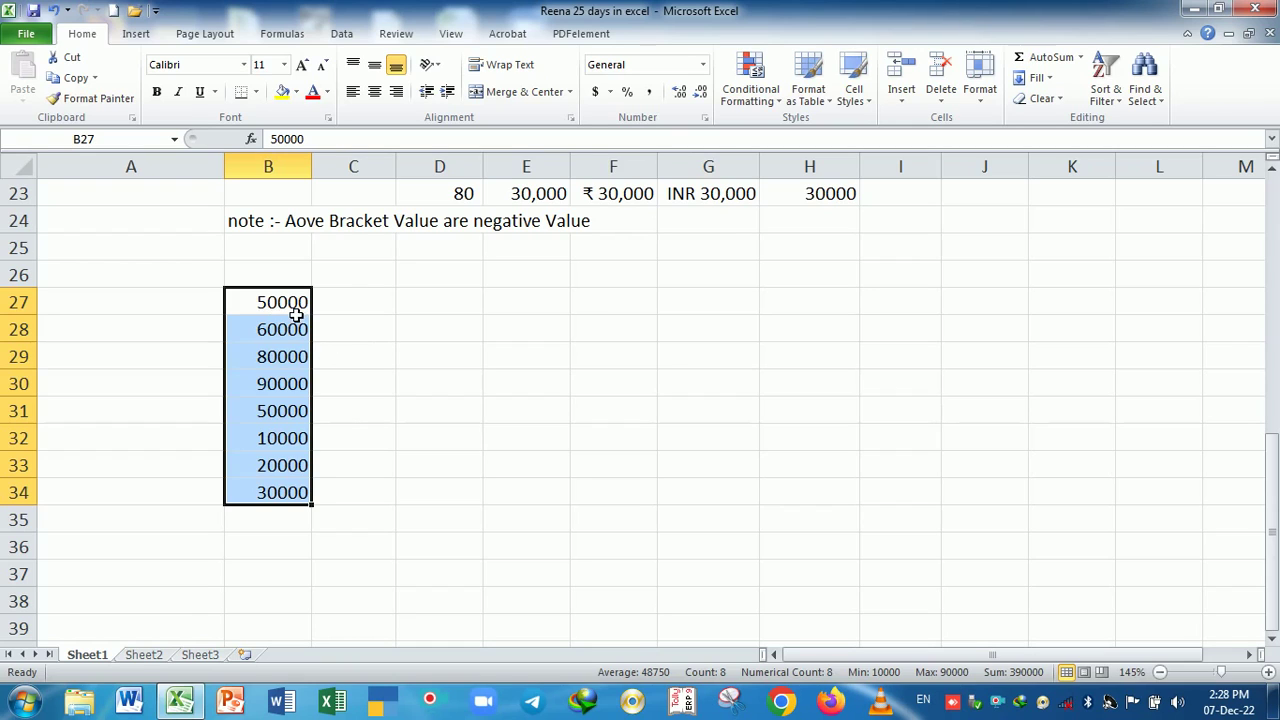
left_click(305, 273)
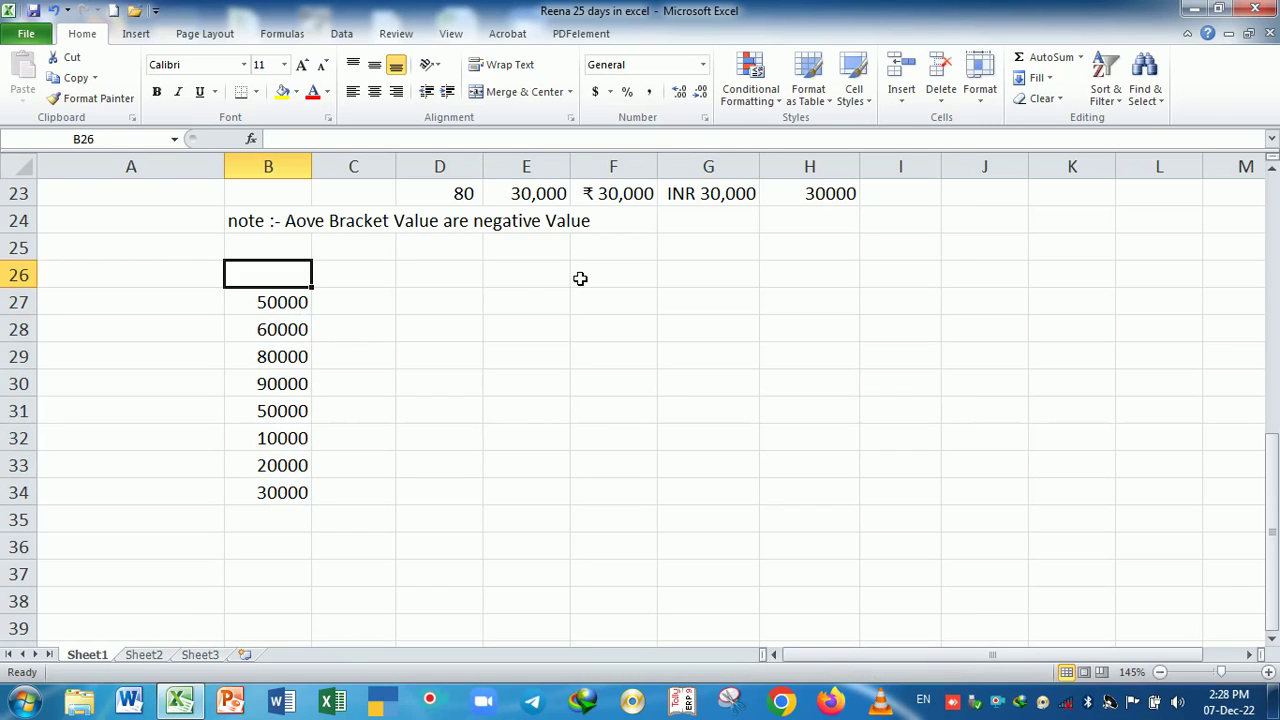
- Enter 20000/- as text in cells A27 and A28
left_click(100, 309)
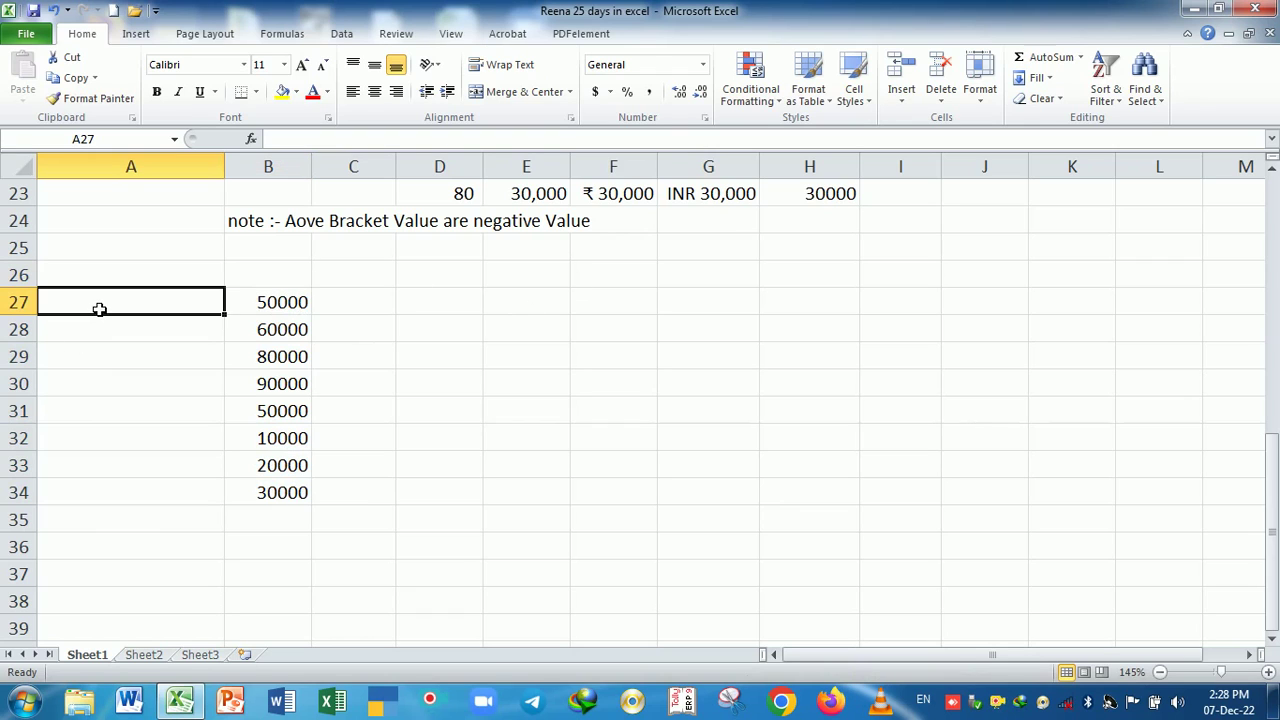
type("20000")
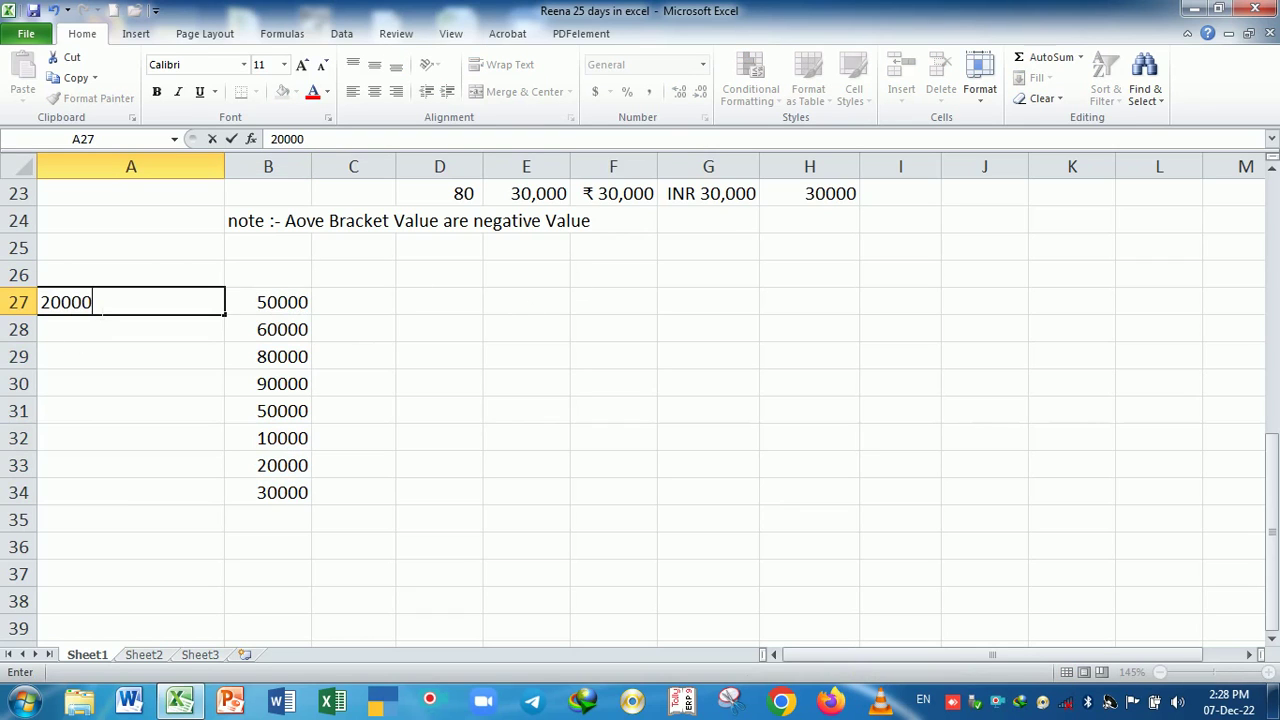
type("/")
key("Return")
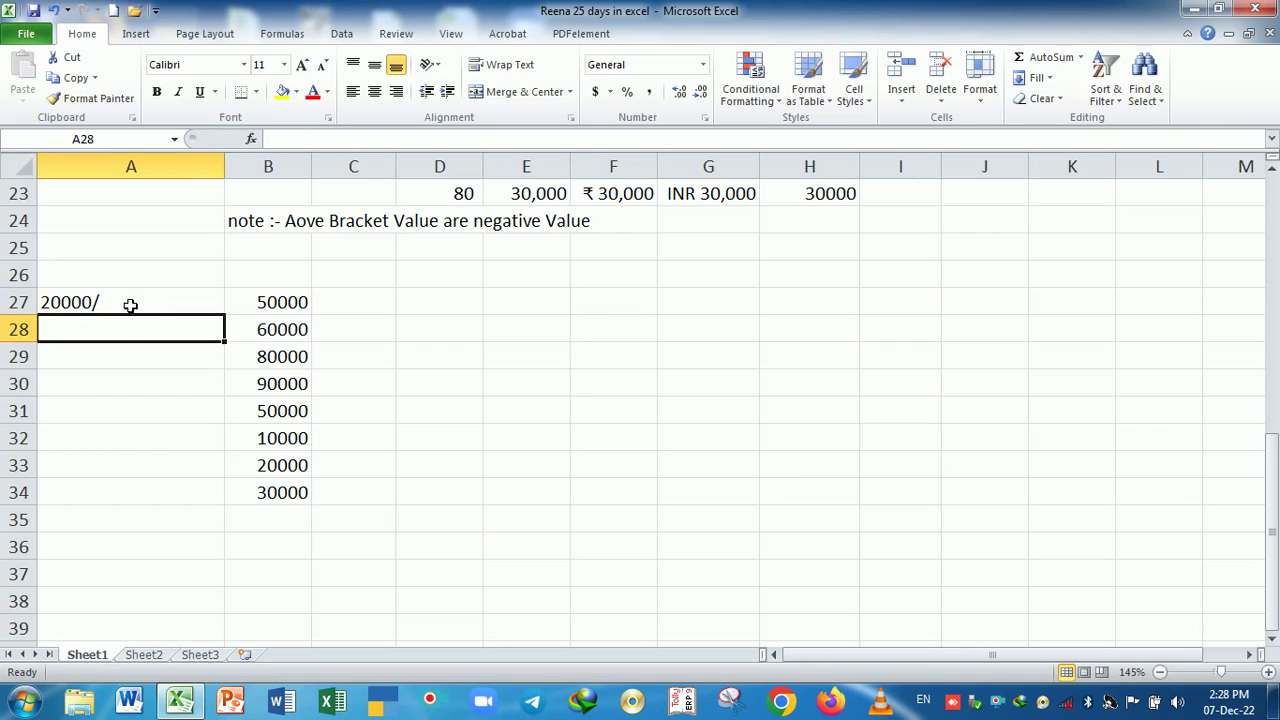
double_click(129, 306)
key("Return")
type("20000/-")
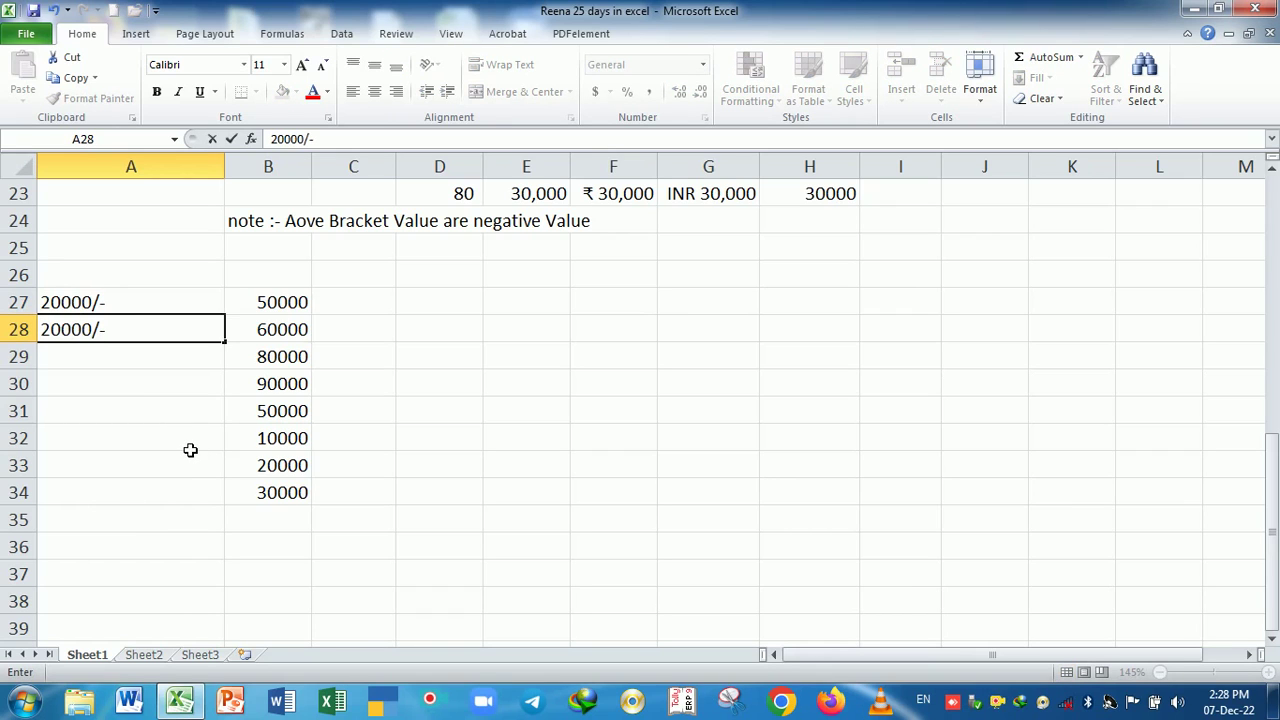
key("Return")
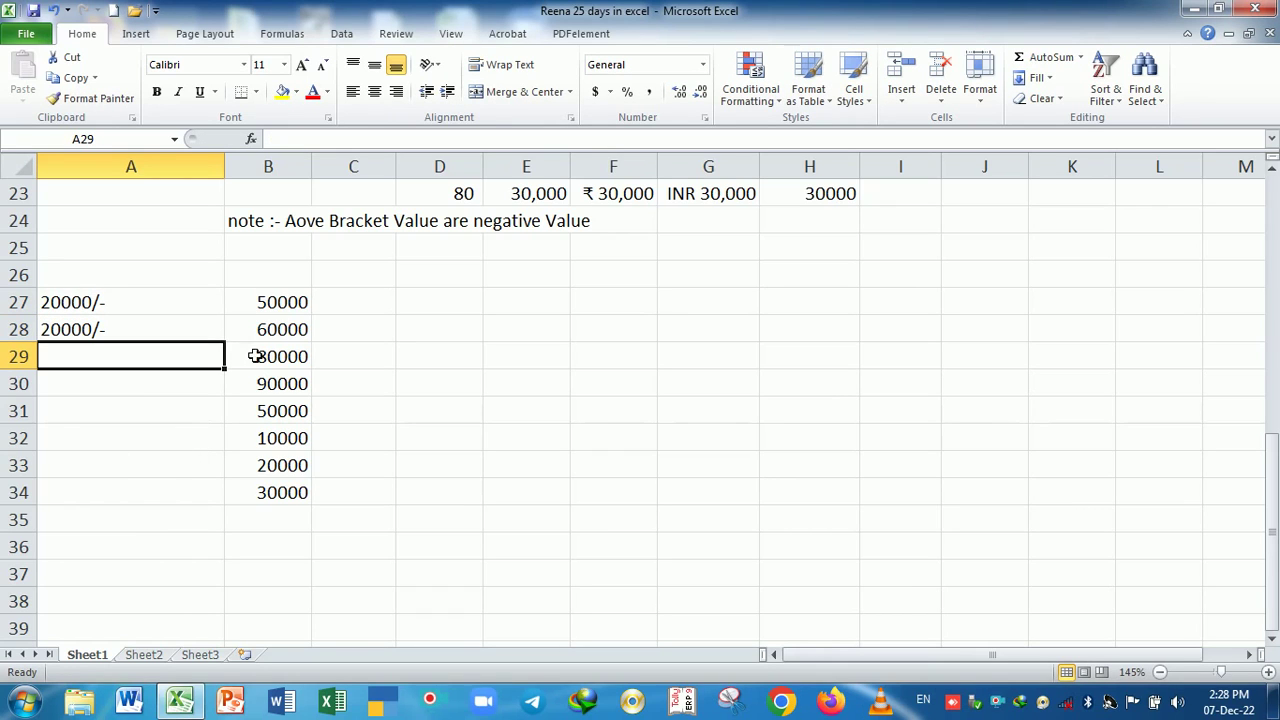
- Try entering 30000/- in C27, then clear it
left_click(362, 311)
type("30")
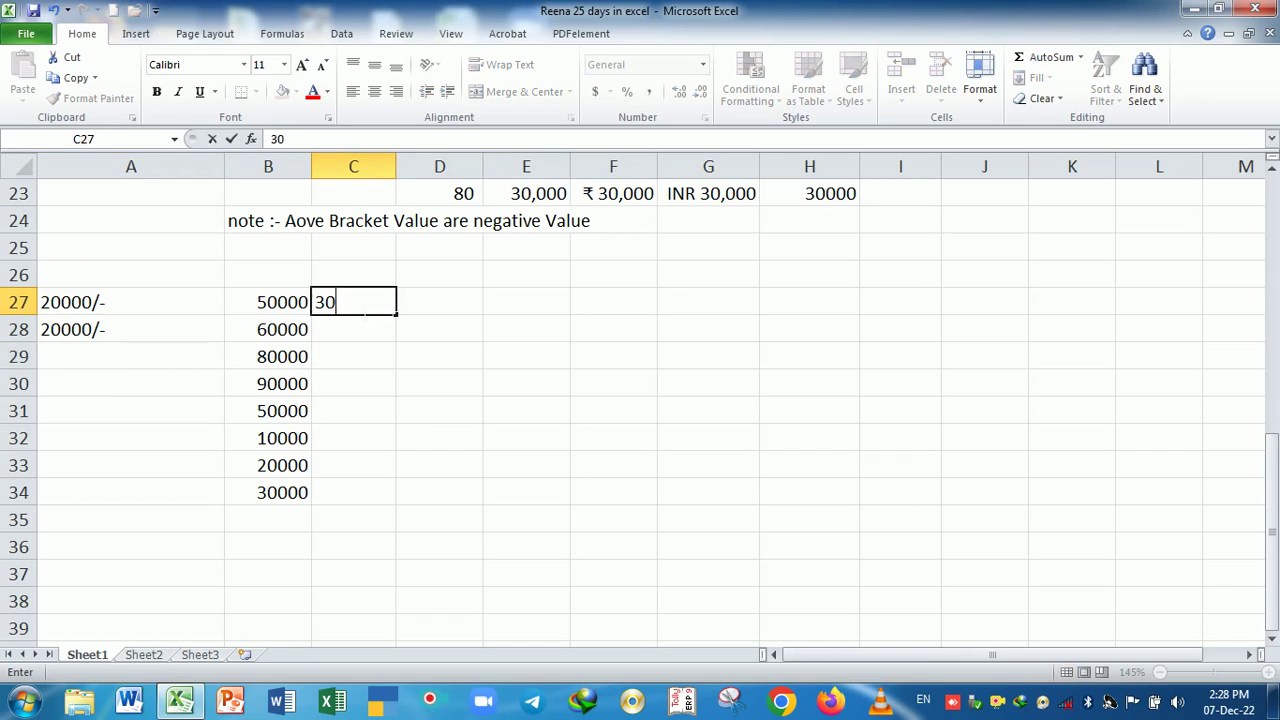
type("000/-")
key("Return")
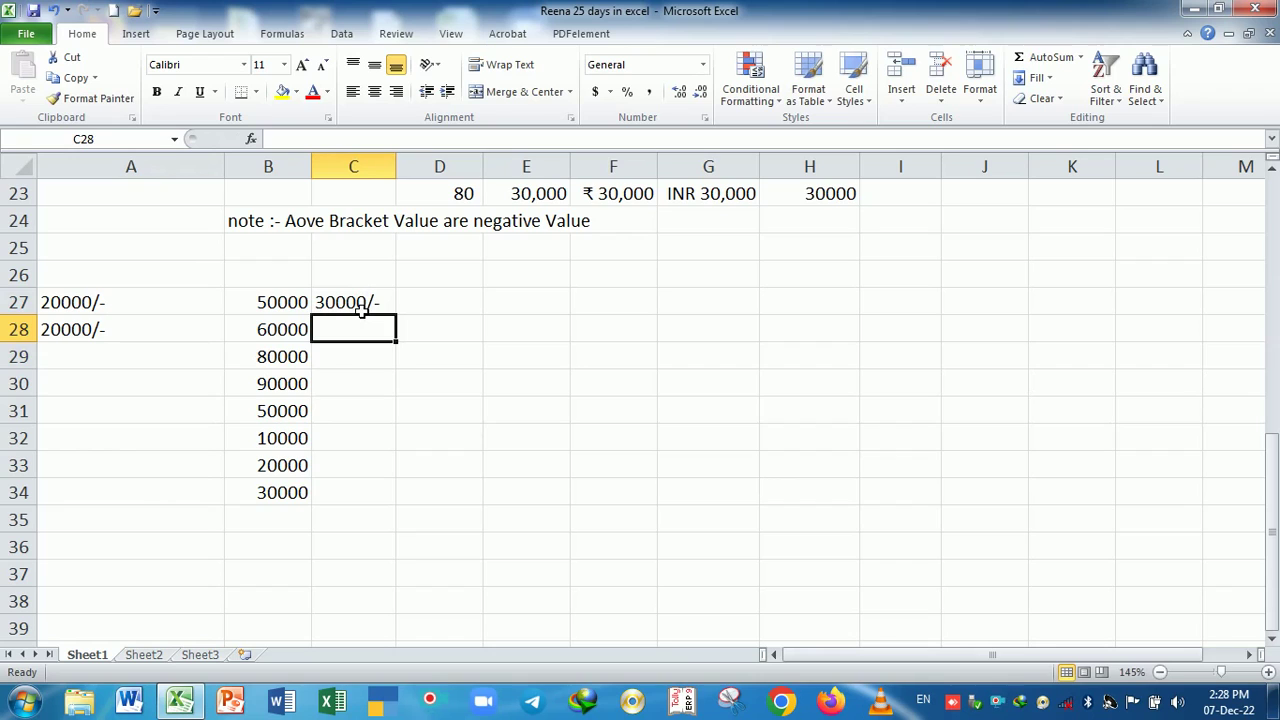
left_click(362, 311)
key("Delete")
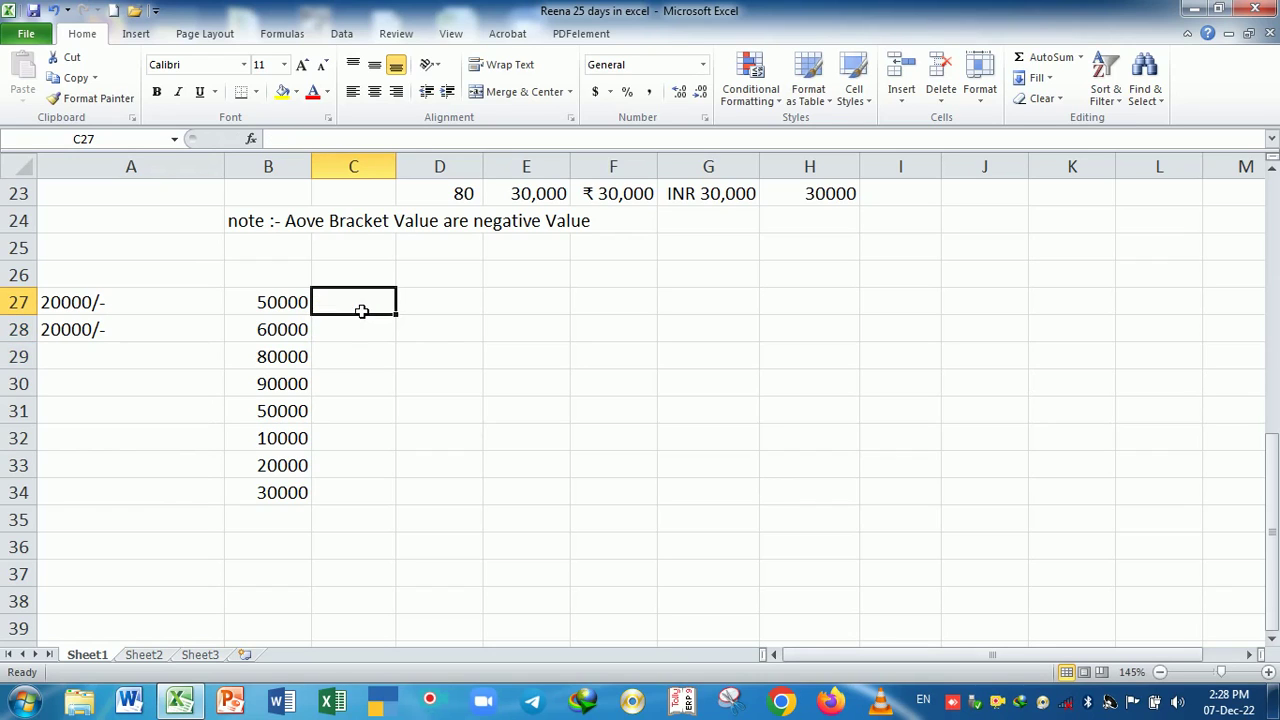
- Try entering 20 in E27 and 20/- in E28, then delete both
left_click(528, 336)
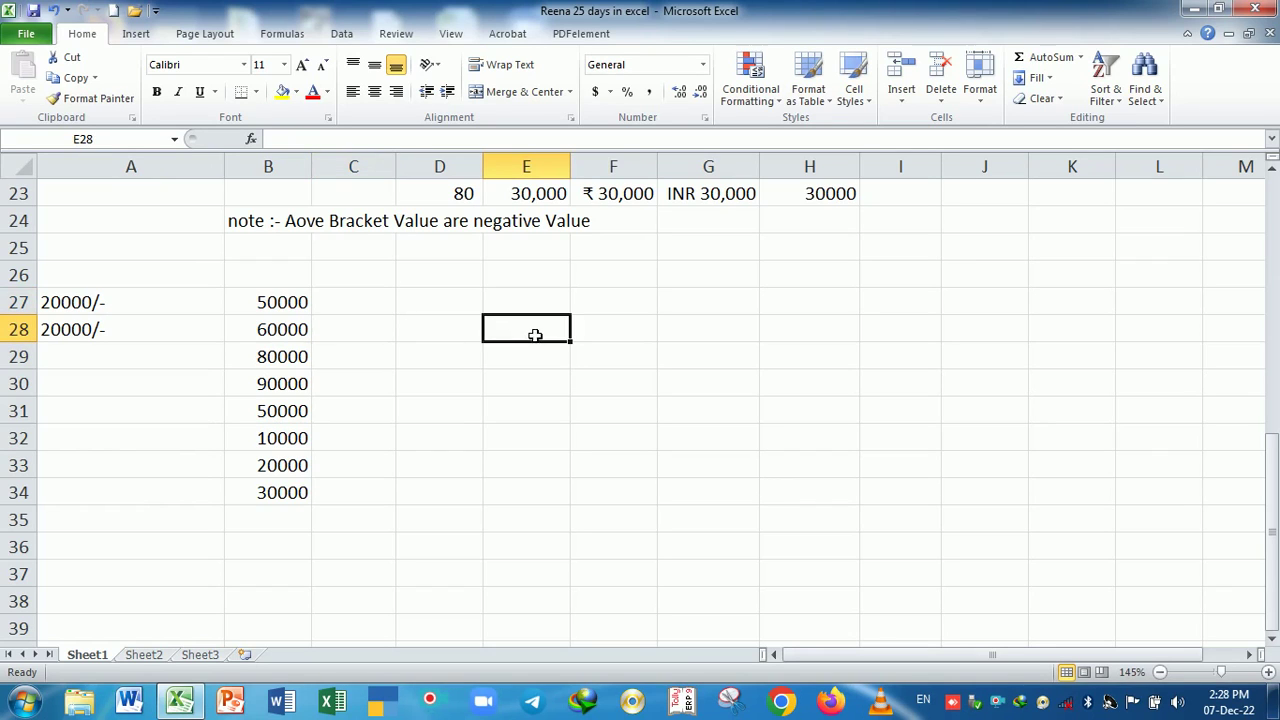
left_click(539, 307)
type("20")
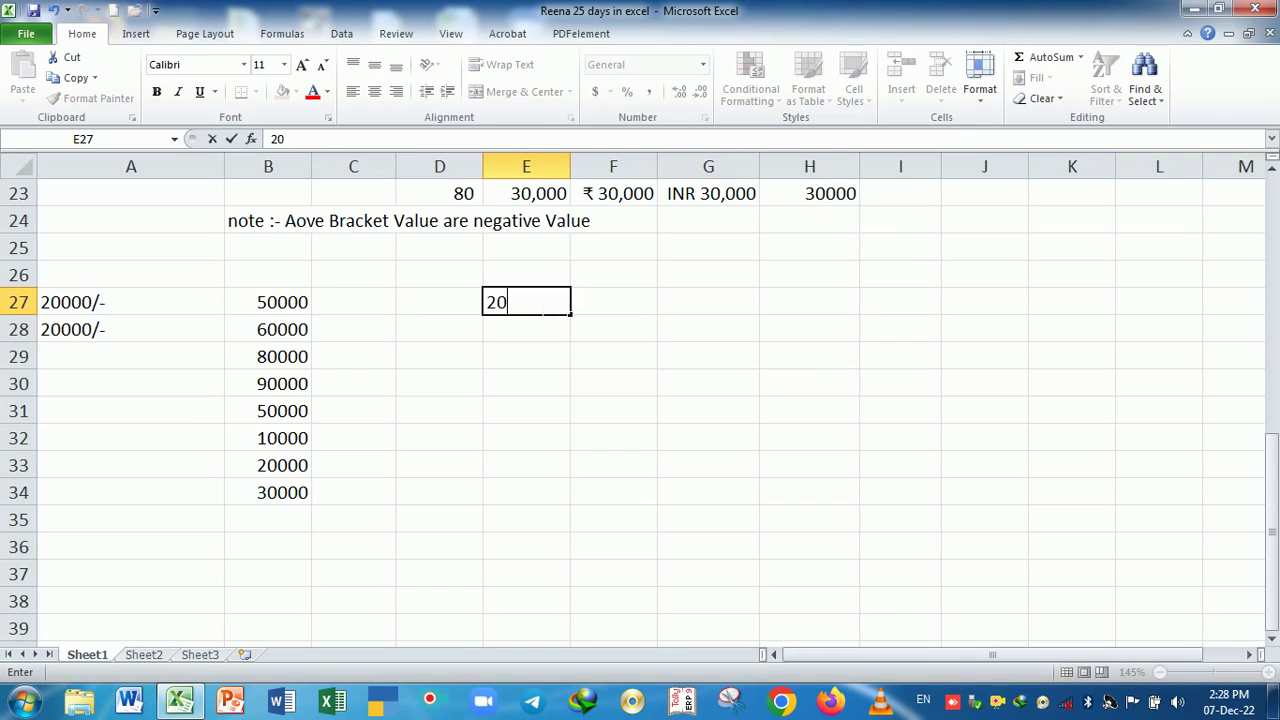
key("Return")
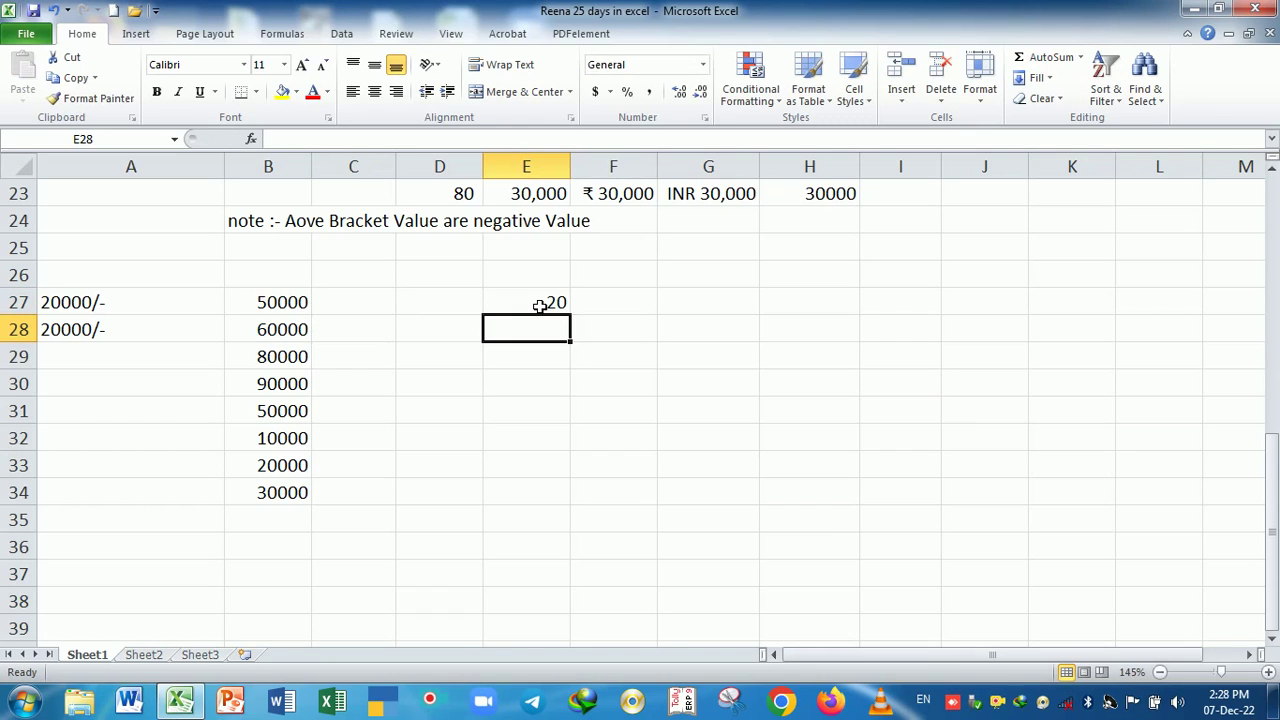
type("20/*-")
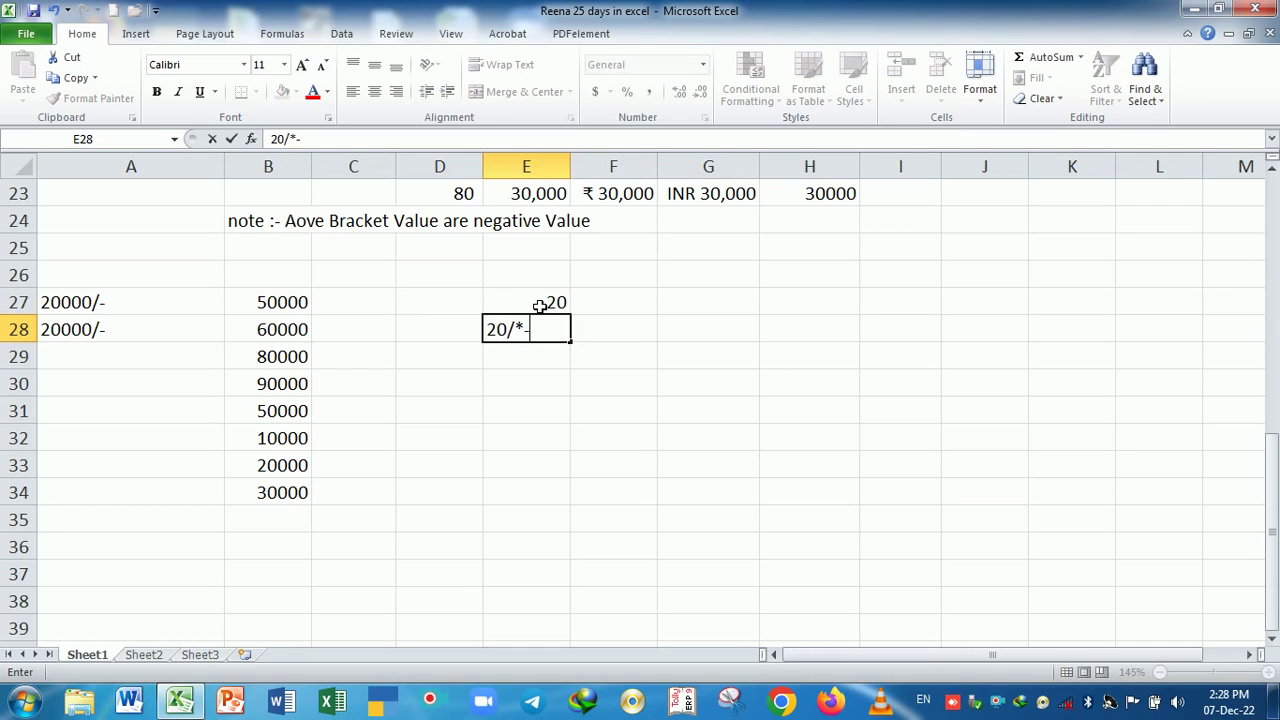
key("BackSpace")
key("BackSpace")
key("Return")
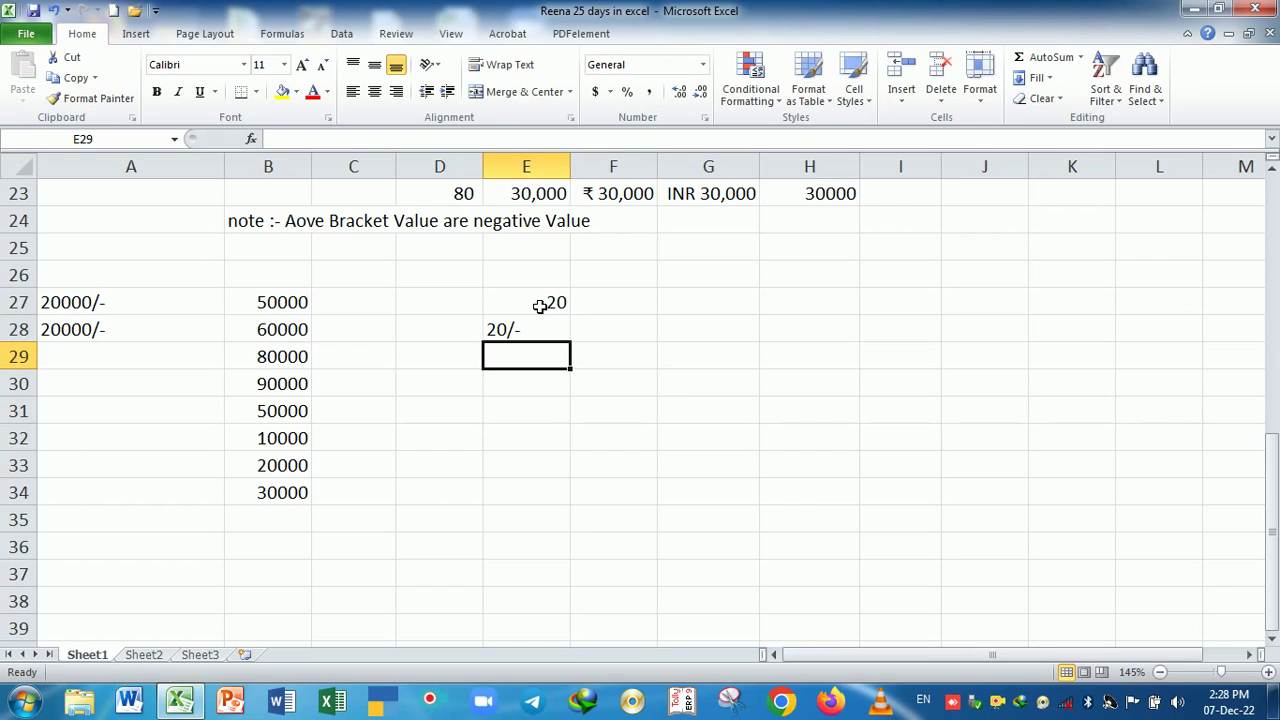
key("Up")
key("Up")
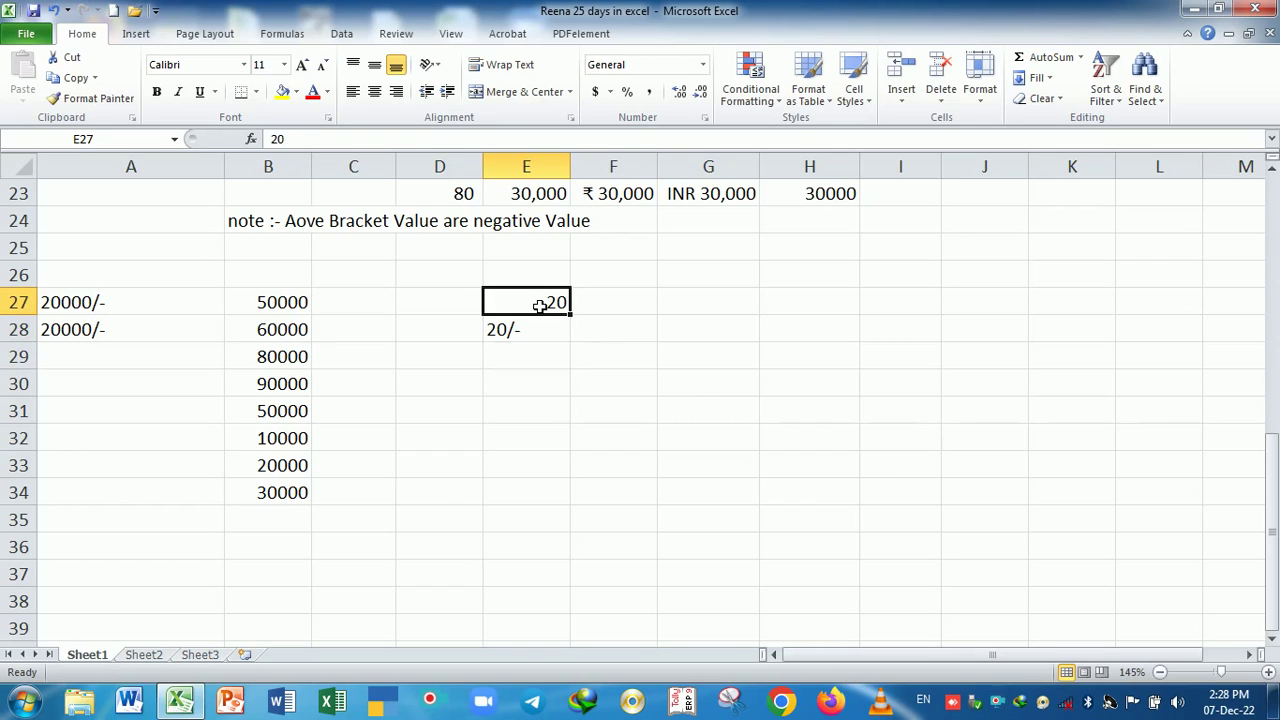
key("Down")
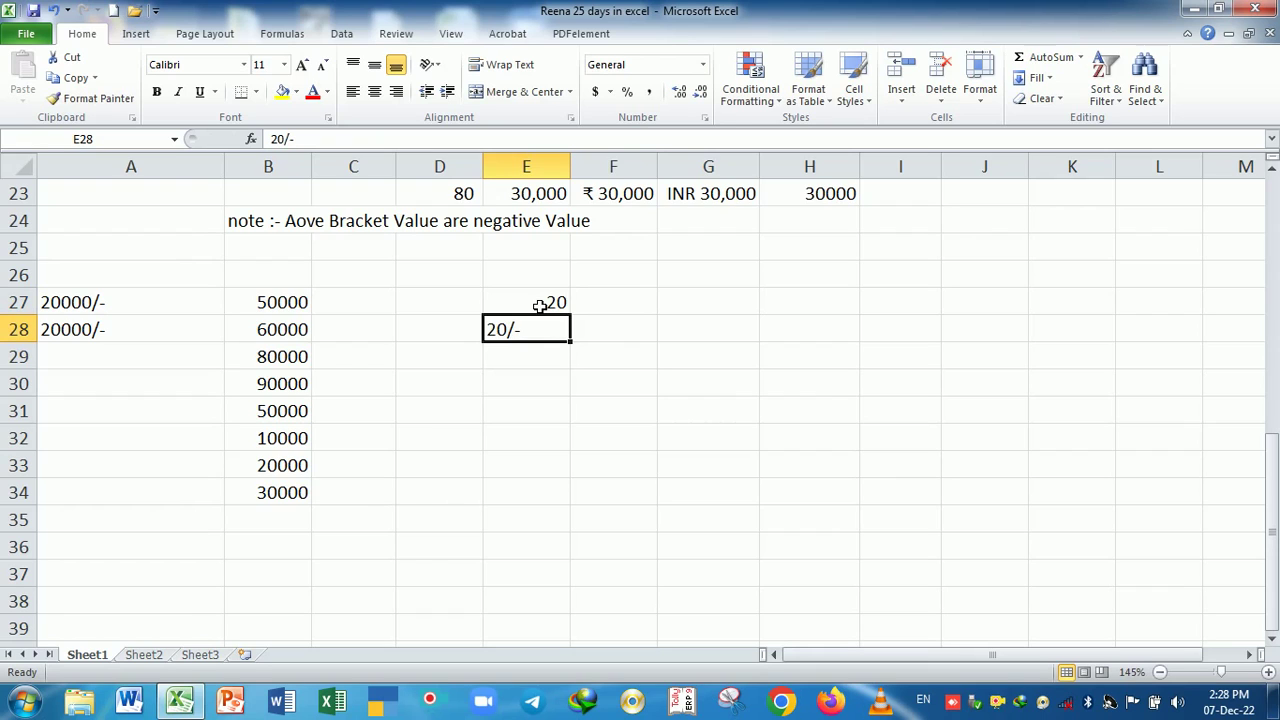
key("Delete")
key("Up")
key("Delete")
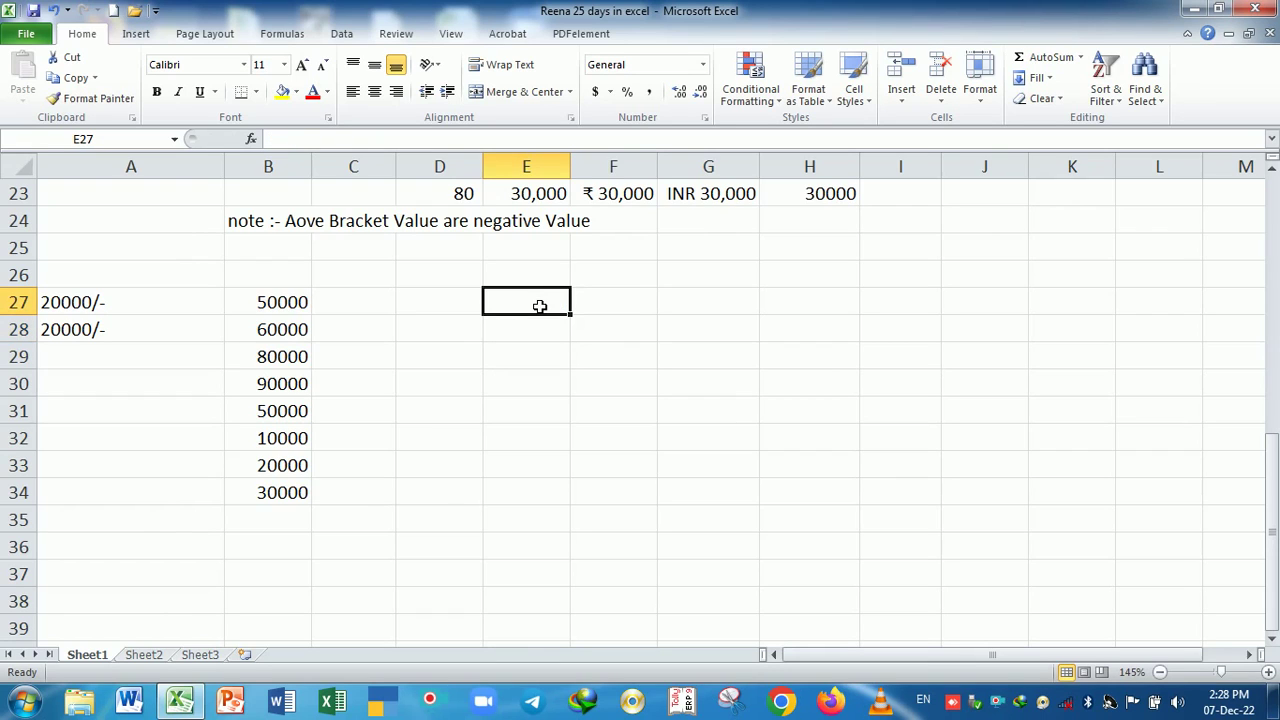
key("Down")
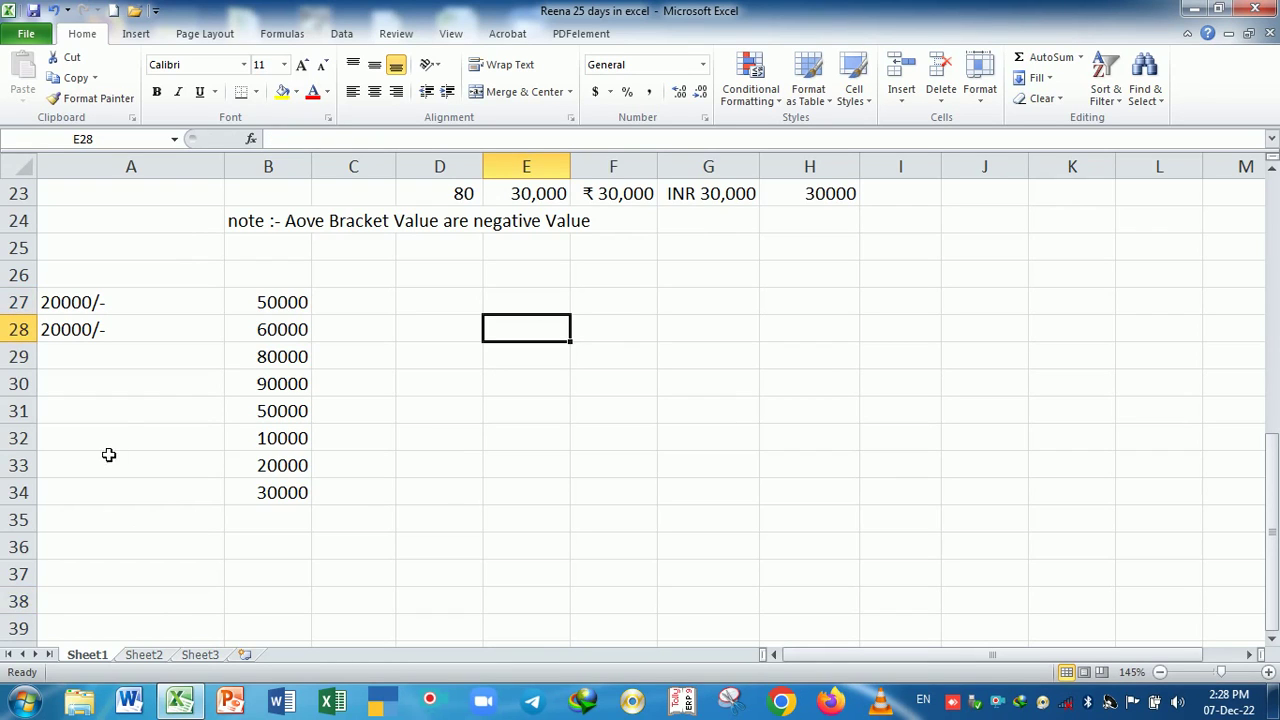
- Write the code #,##0"/-" in B26 as a label, then select B27:B37
left_click(262, 282)
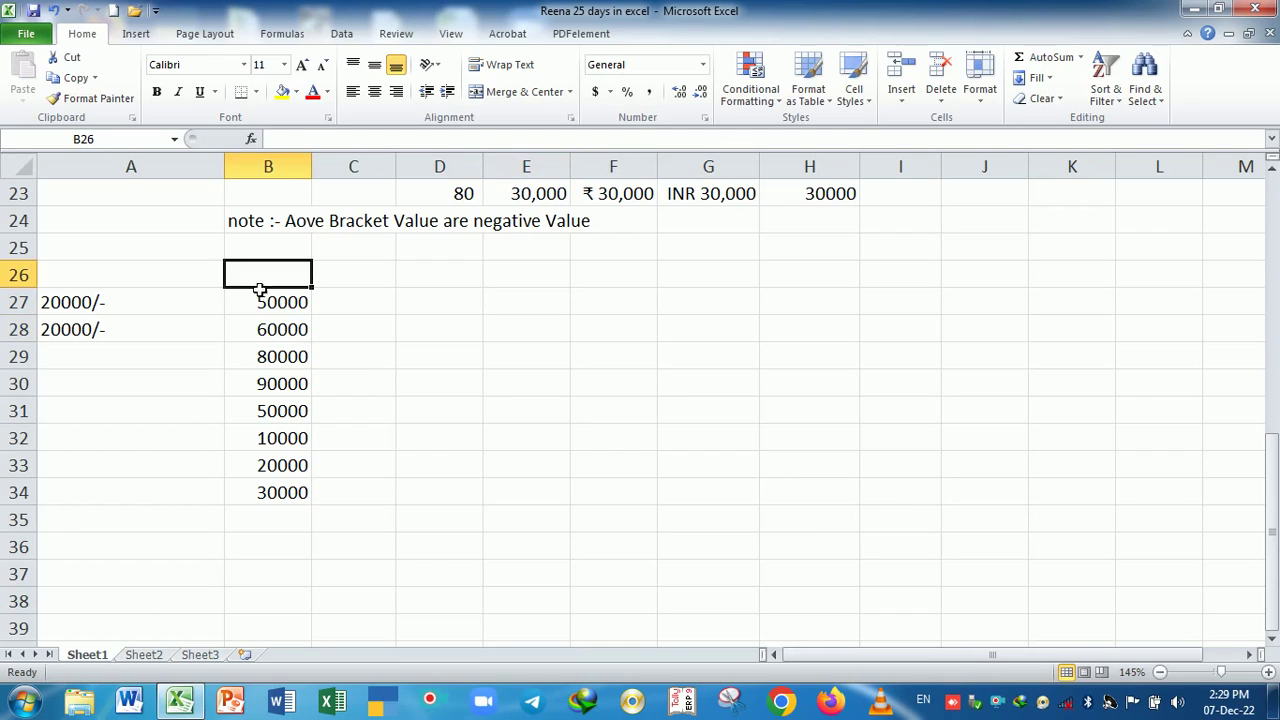
left_click(124, 312)
left_click(271, 279)
type("#,##")
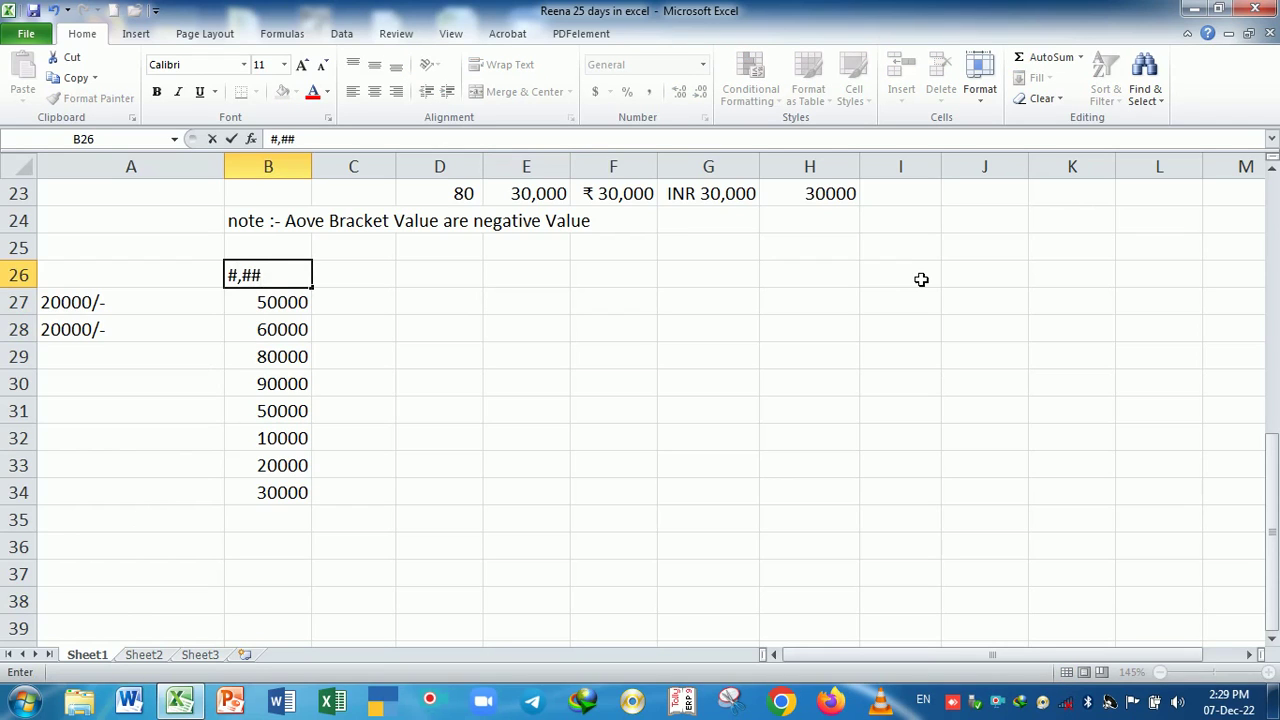
type("0\"/-\"")
key("Return")
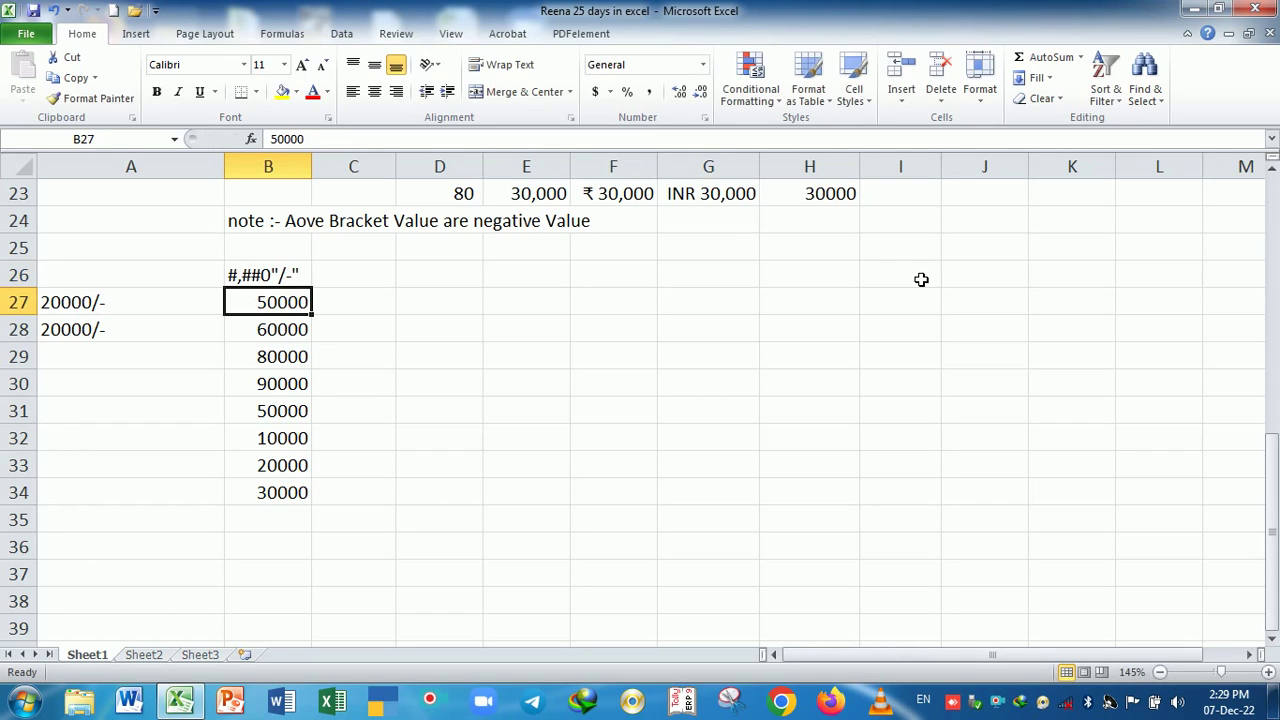
left_click(303, 281)
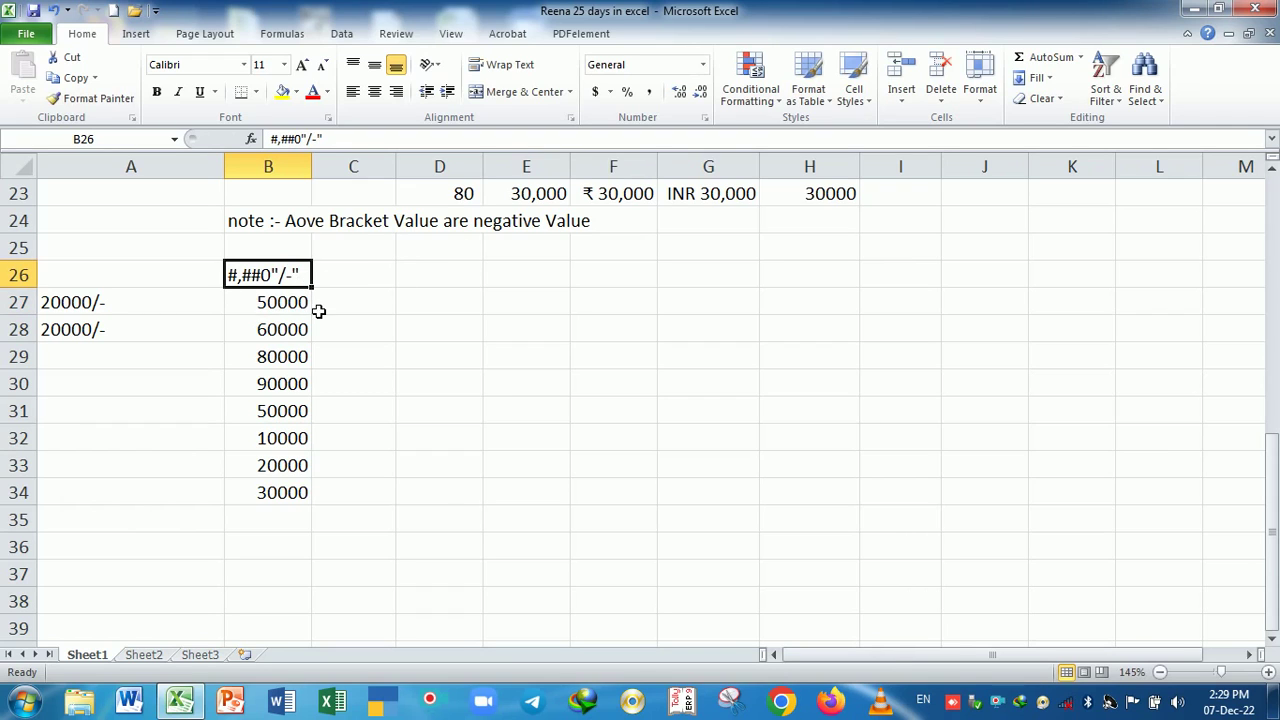
left_click_drag(294, 303, 305, 585)
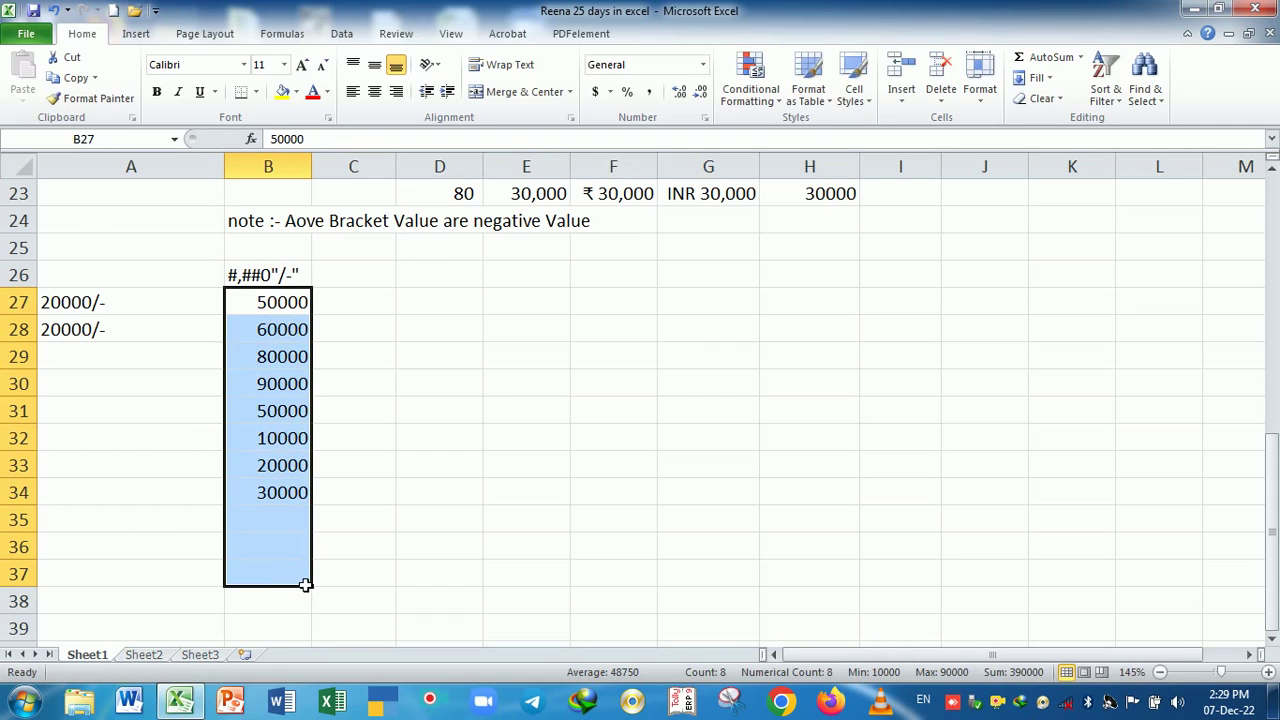
- Apply the custom format #,##0"/-" to the selected amounts, showing values like 50,000/-
key("ctrl+1")
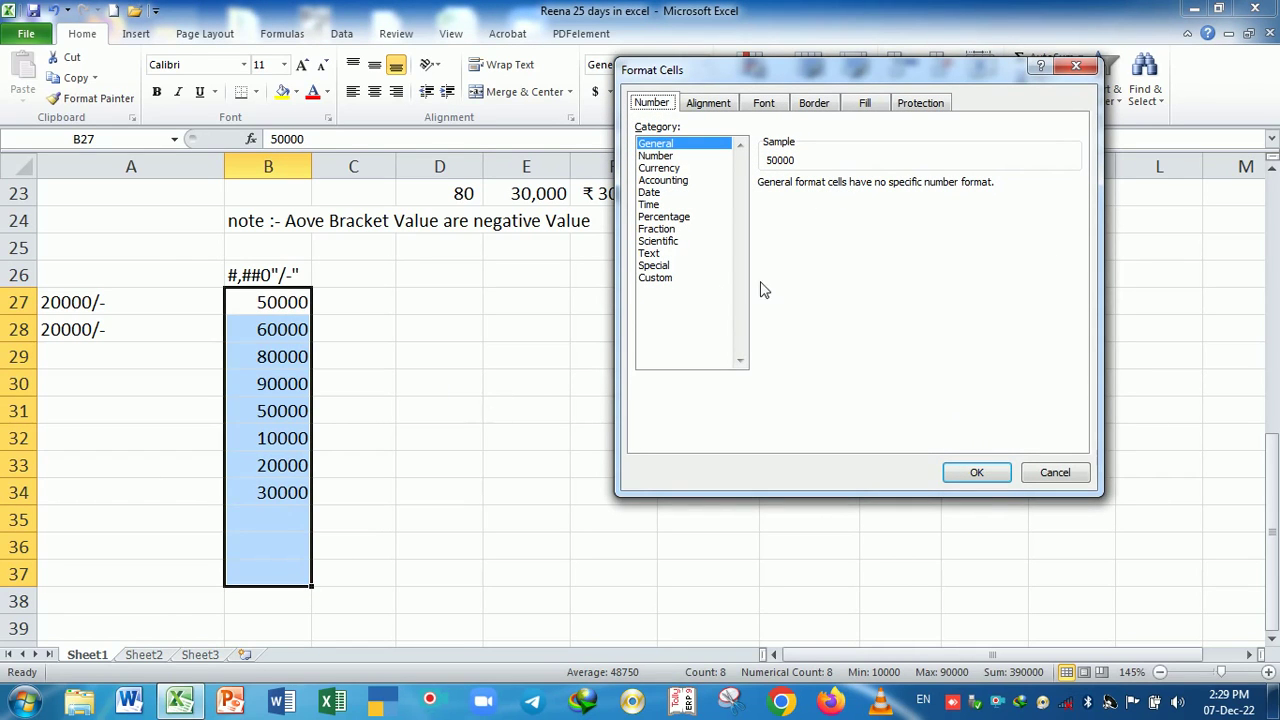
left_click(667, 282)
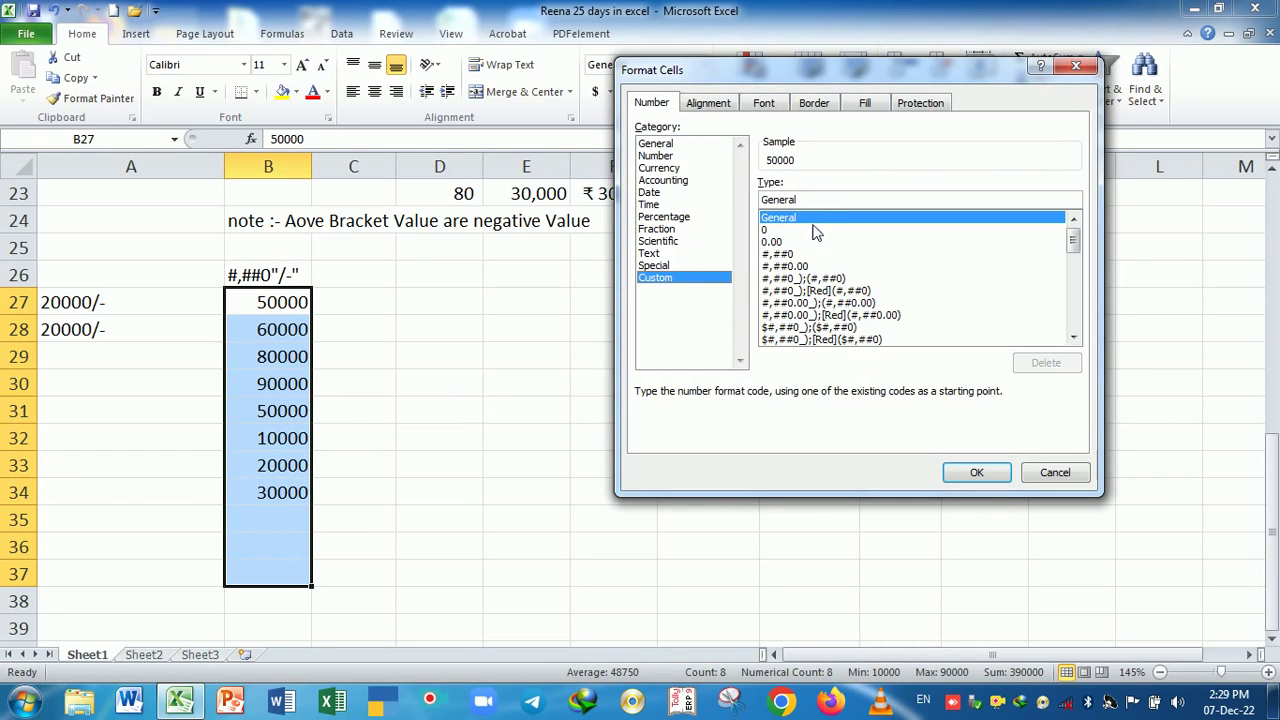
key("BackSpace")
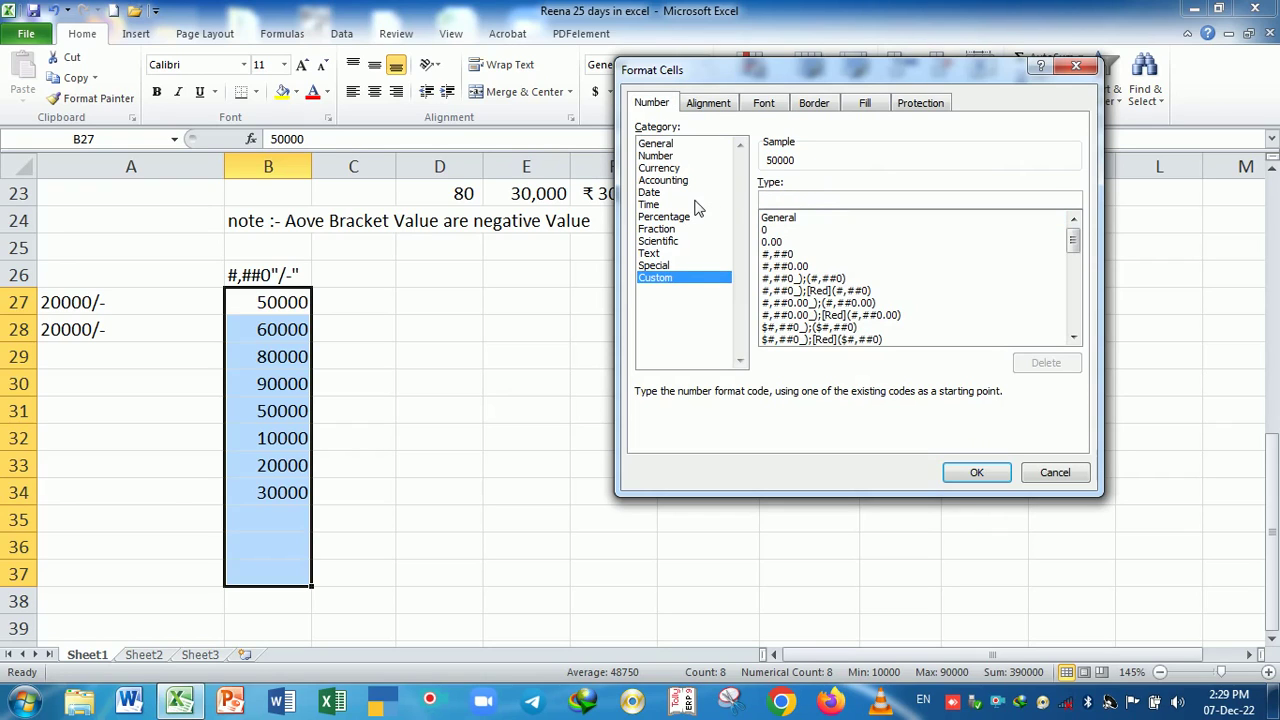
type("#,#")
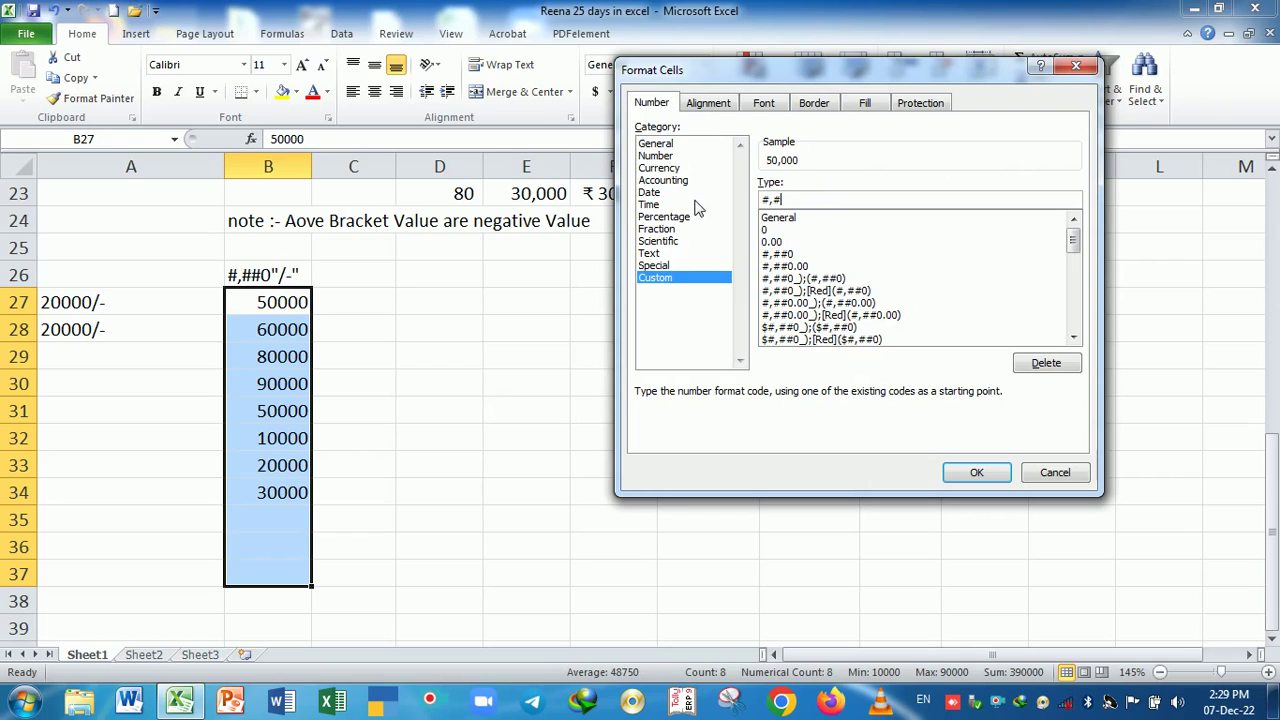
type("#0")
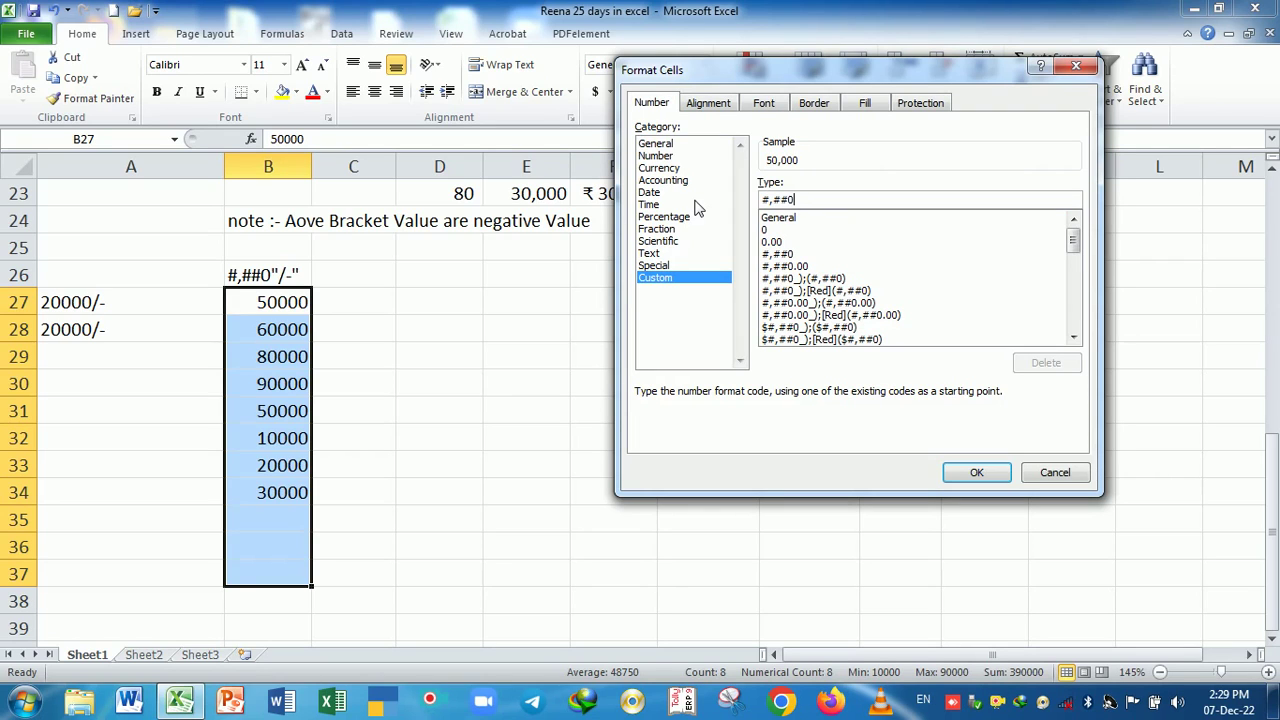
type("\"/-")
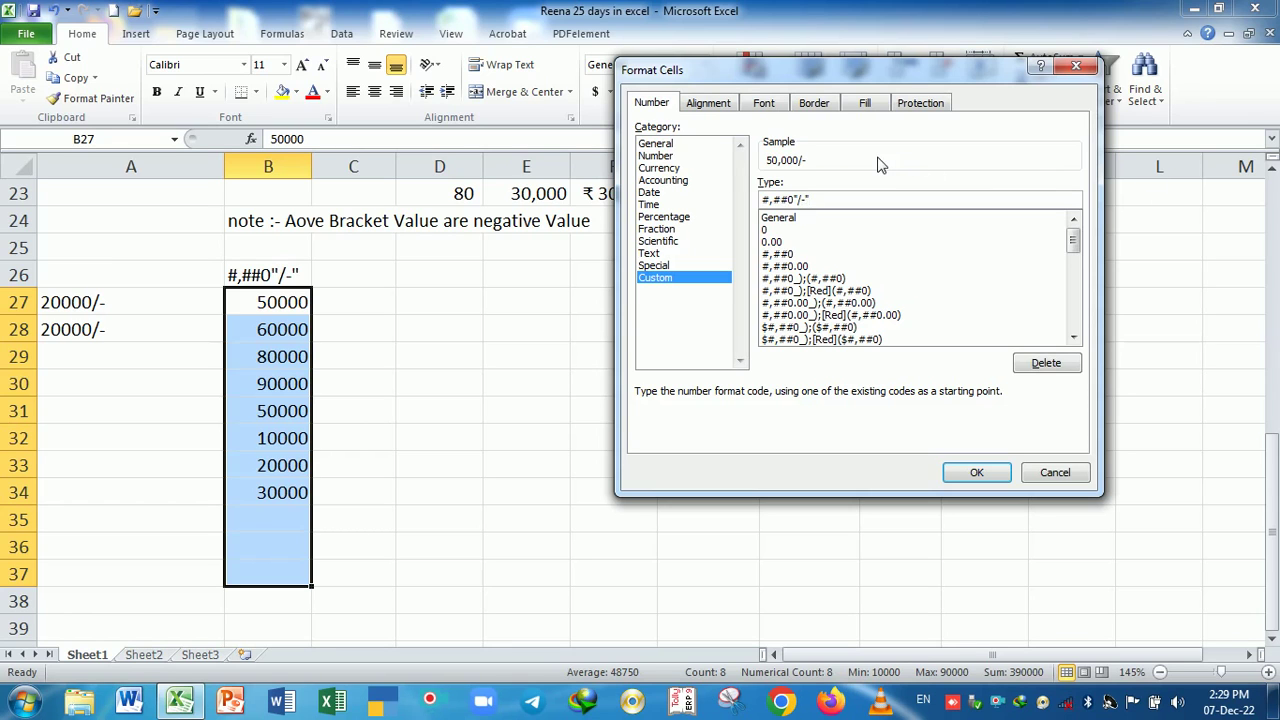
left_click(976, 472)
left_click(562, 488)
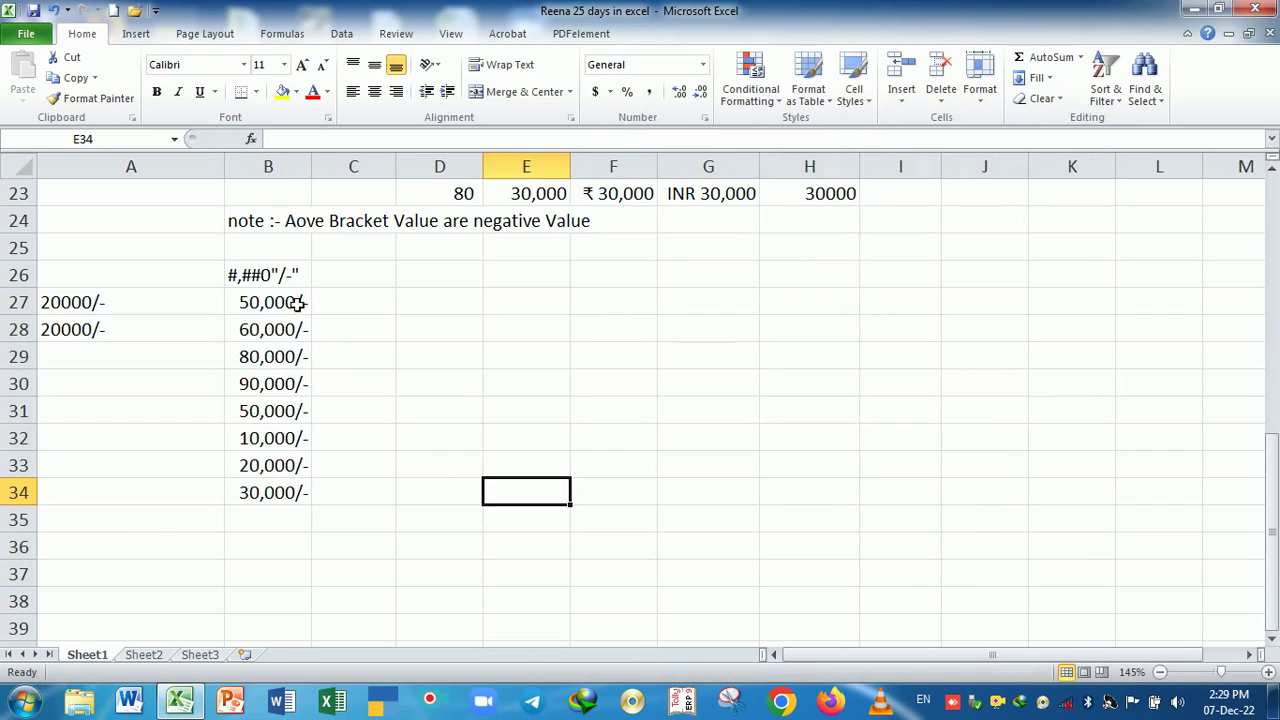
- Put the B26 format code label in brackets
left_click(283, 276)
double_click(283, 276)
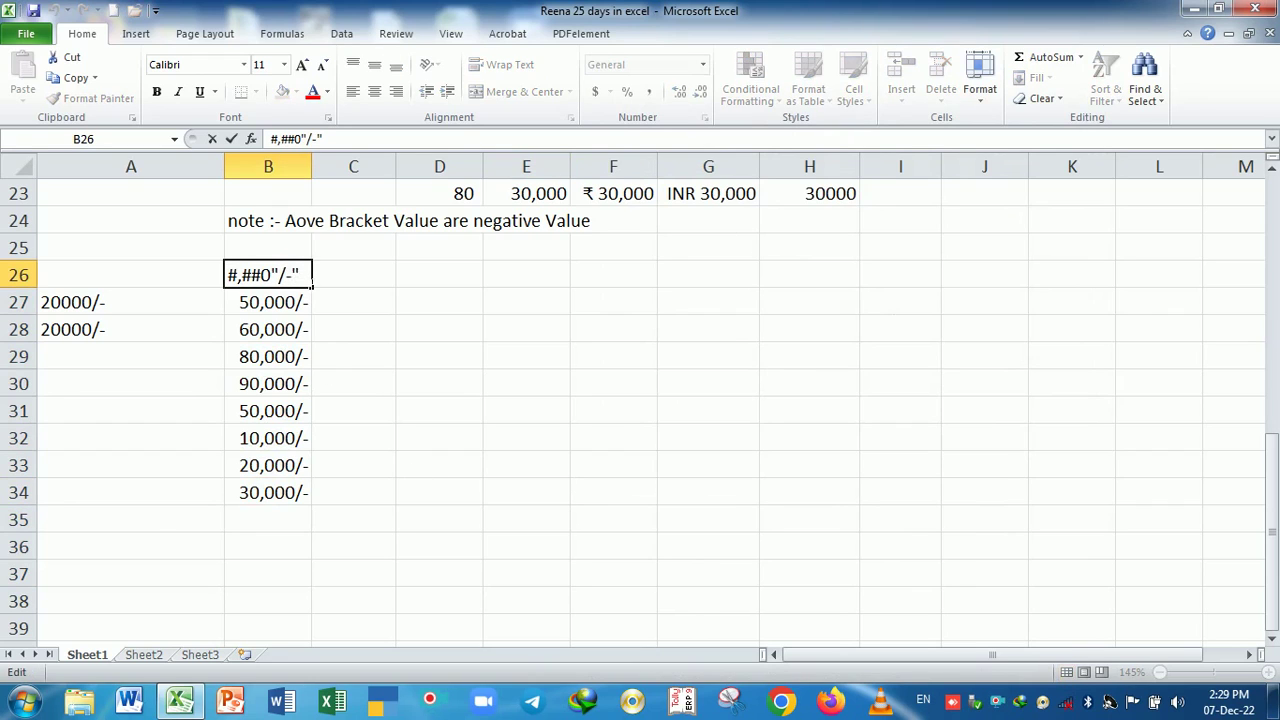
type(")")
key("Left")
key("Left")
key("Left")
key("Left")
key("Left")
key("Left")
key("Left")
type("(")
key("Return")
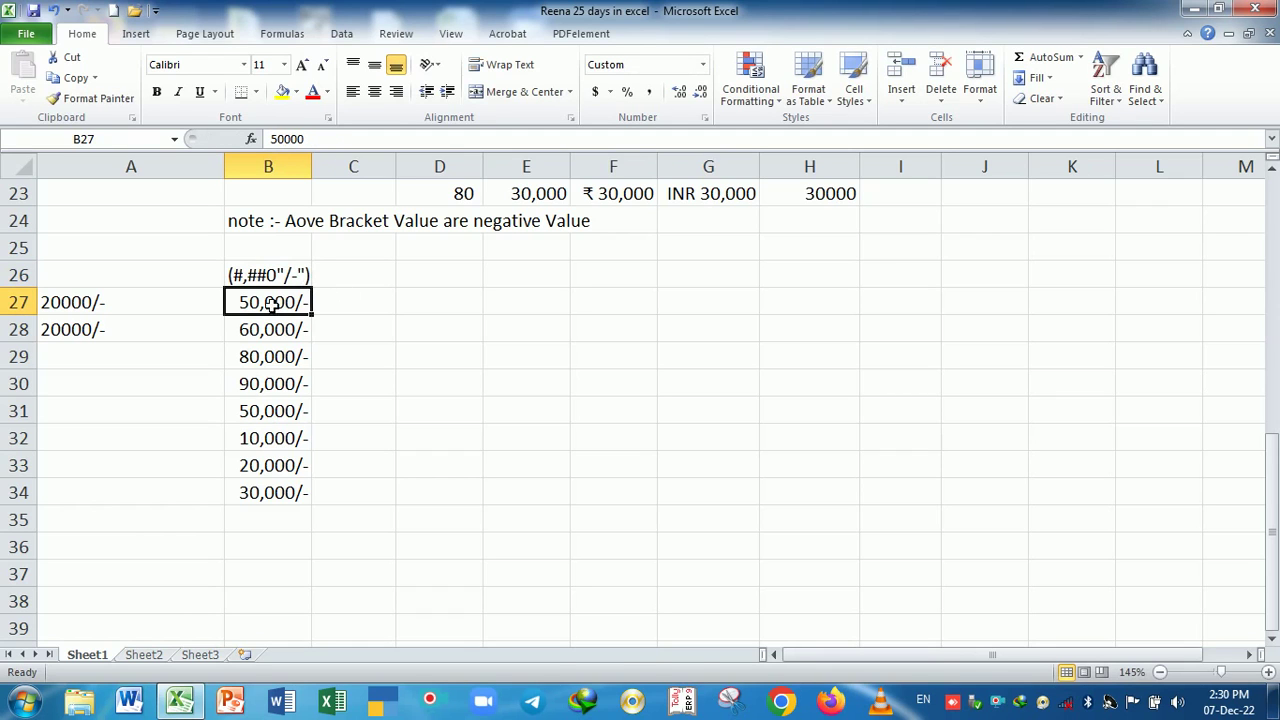
left_click_drag(271, 300, 299, 507)
left_click(299, 520)
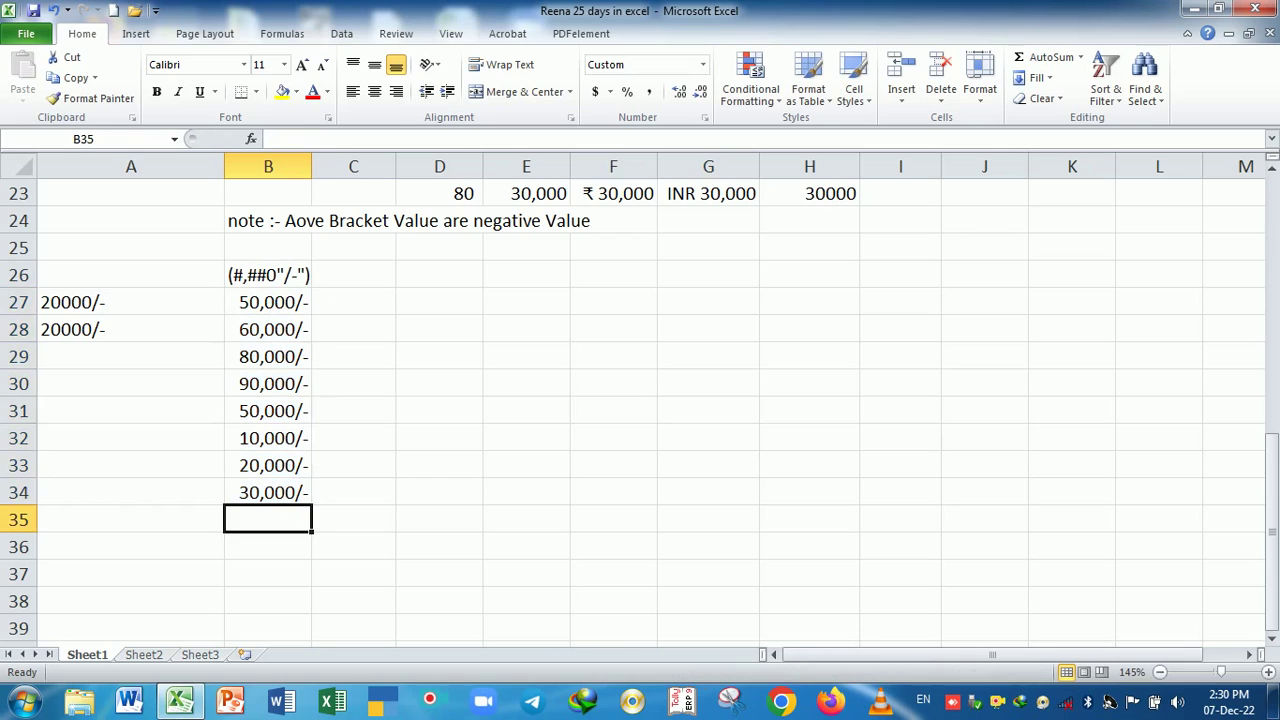
- Enter 45000, 60000, 30000, 80000, 70000, 300000 in B35:B40 and widen column B
type("45000")
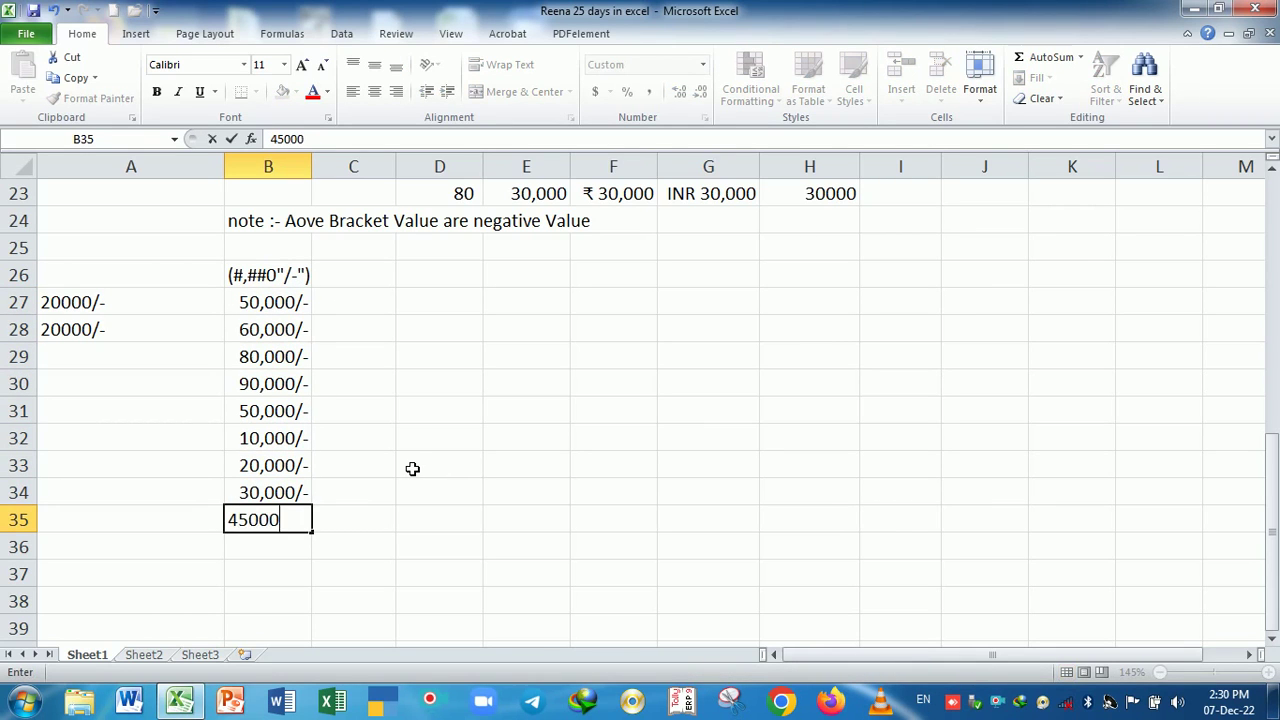
key("Return")
type("60000")
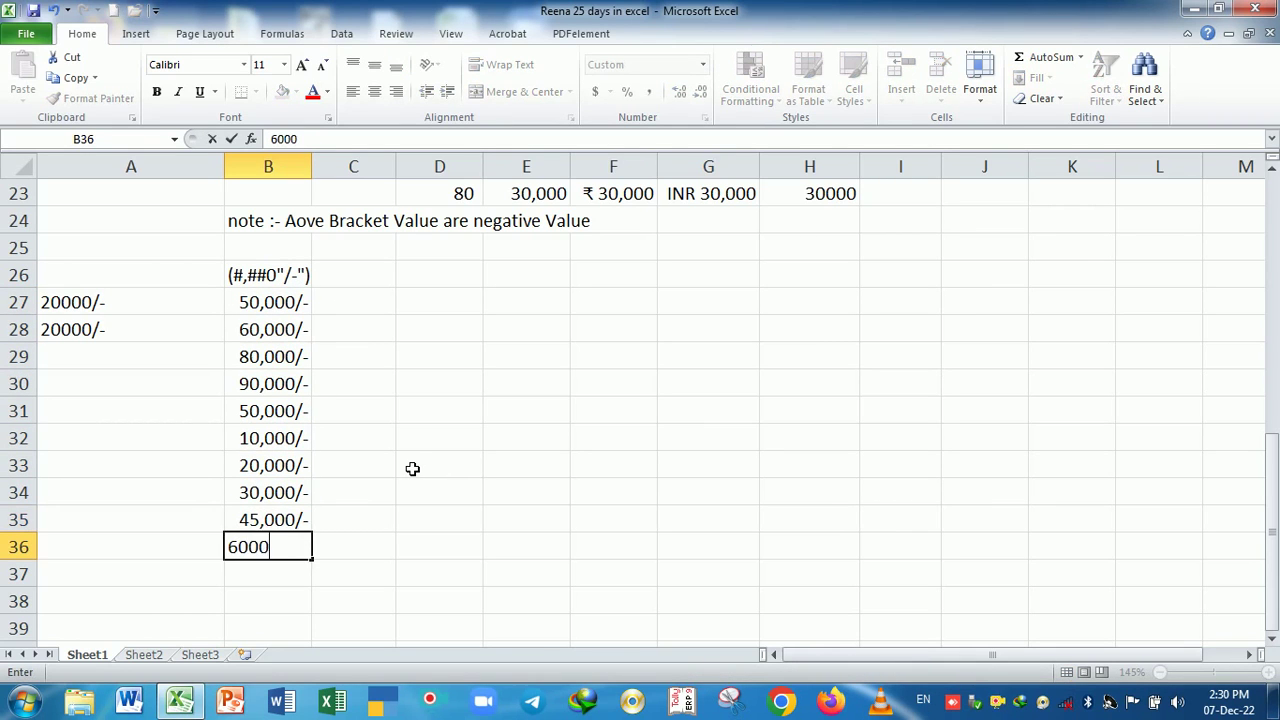
key("Return")
type("30,000")
key("Return")
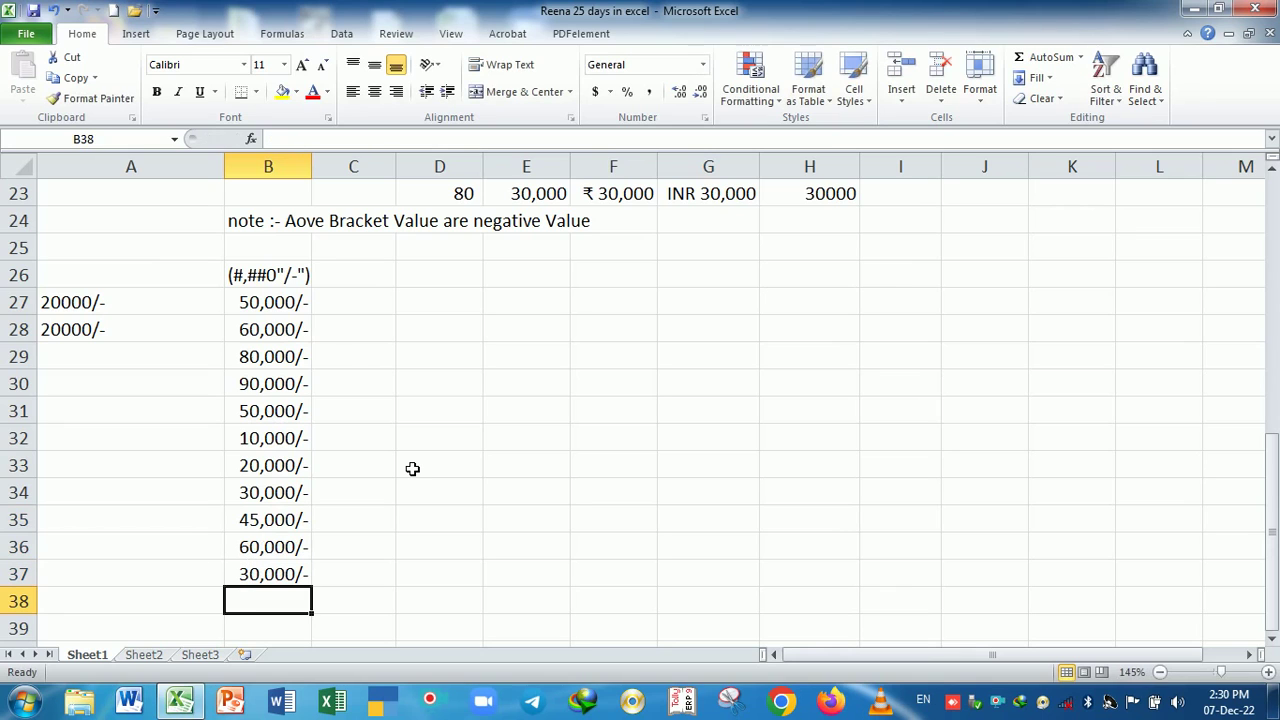
type("80000")
key("Return")
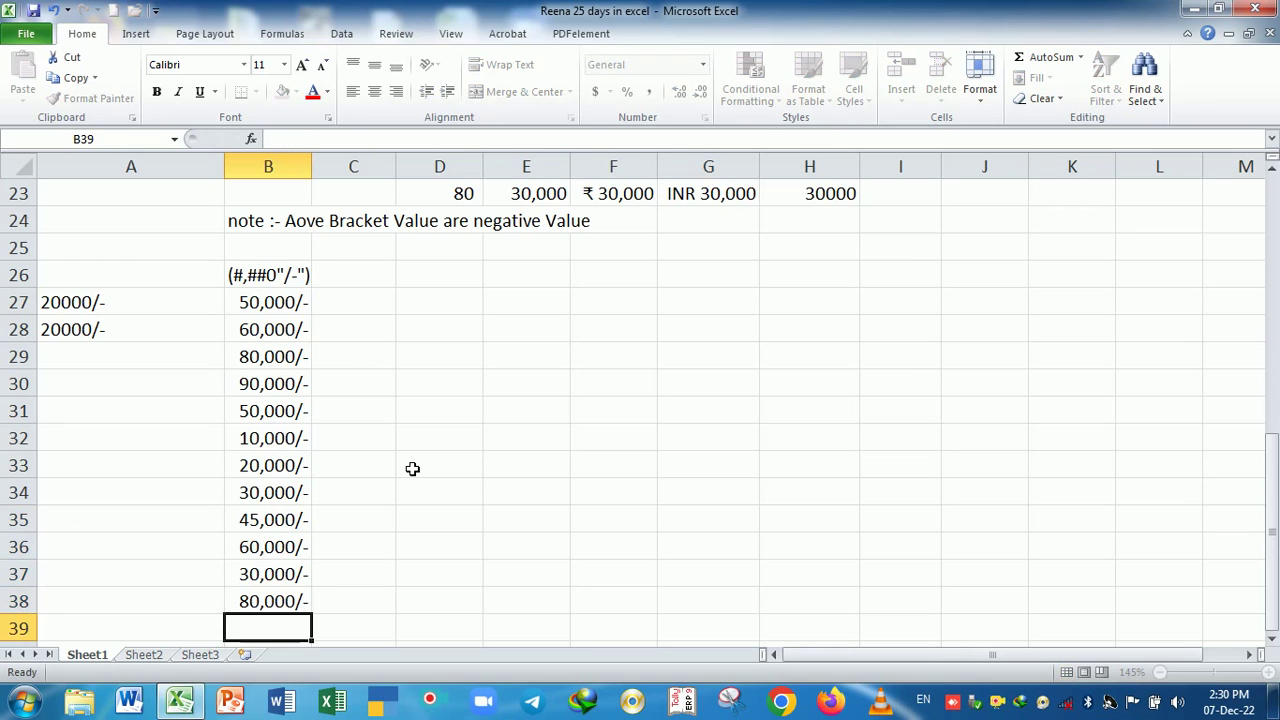
type("70000")
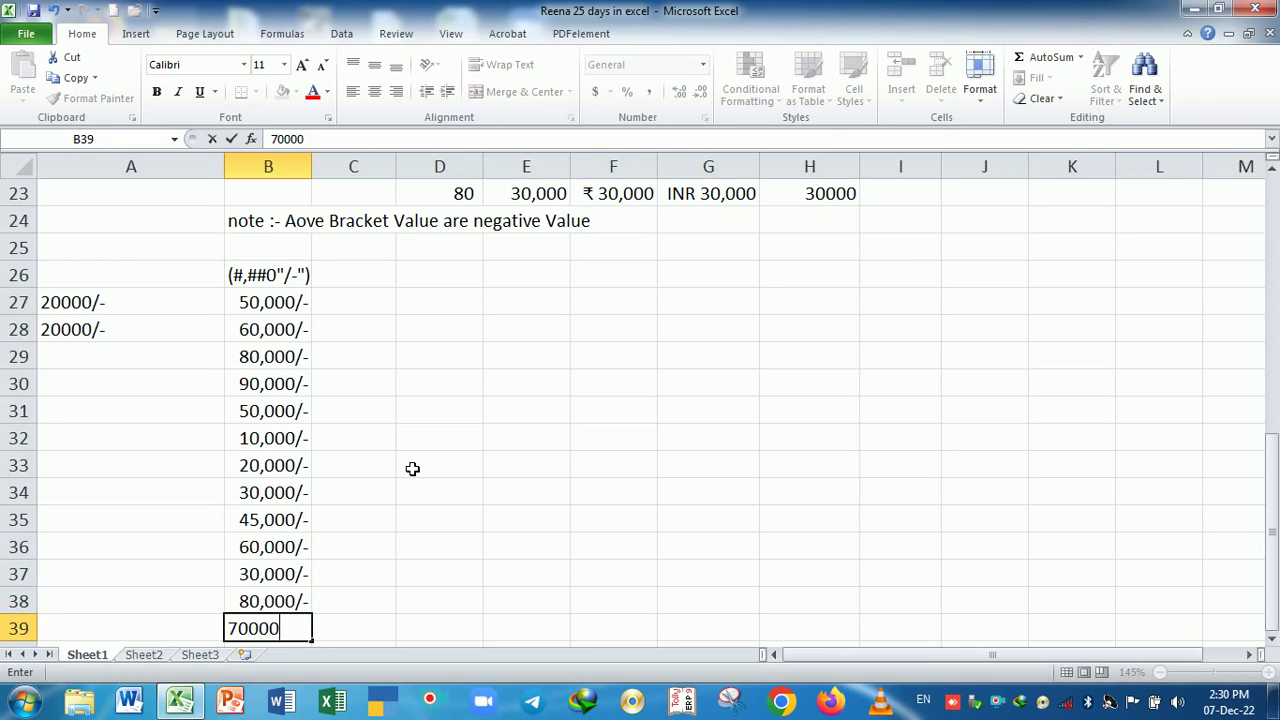
key("Return")
type("300000")
key("Return")
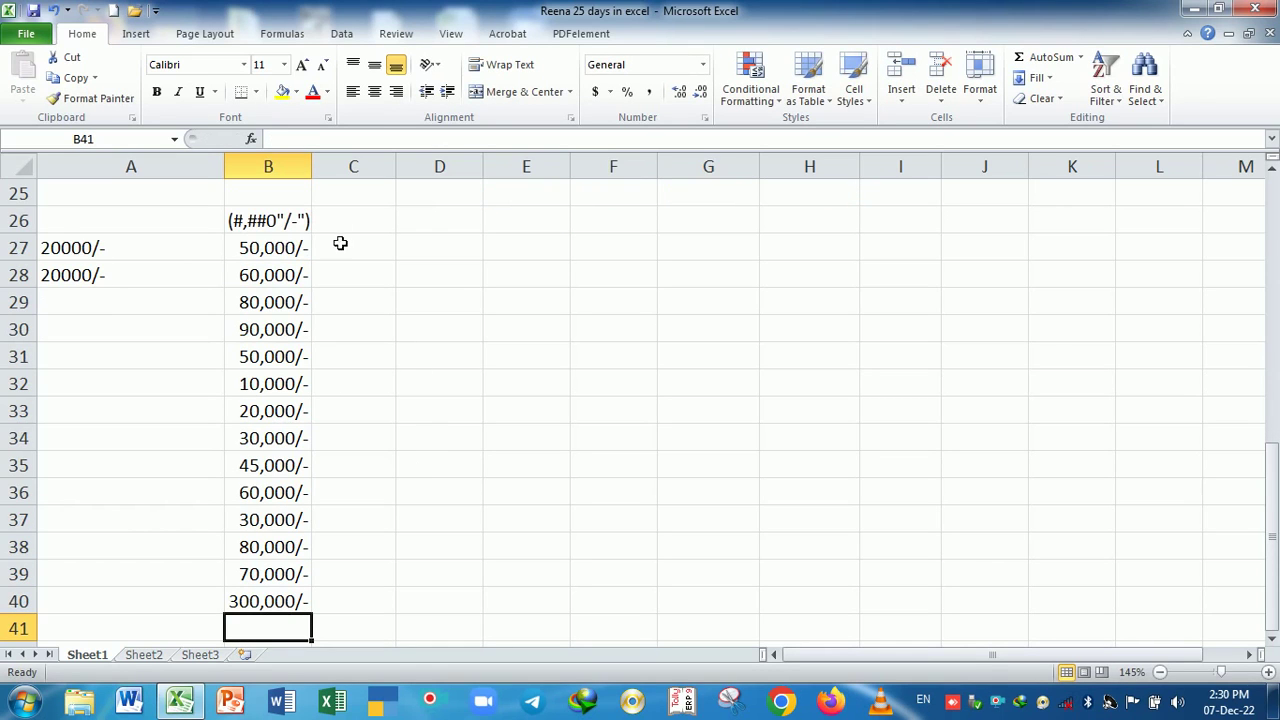
left_click_drag(321, 172, 331, 171)
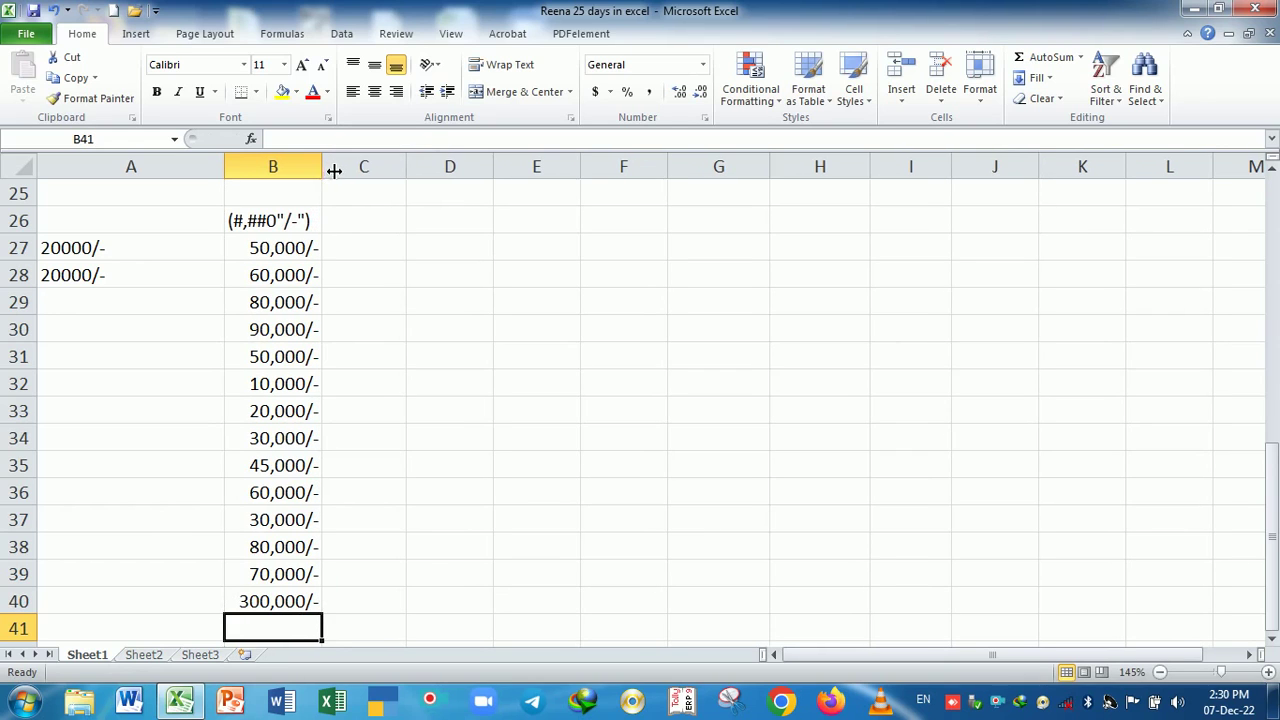
left_click(352, 221)
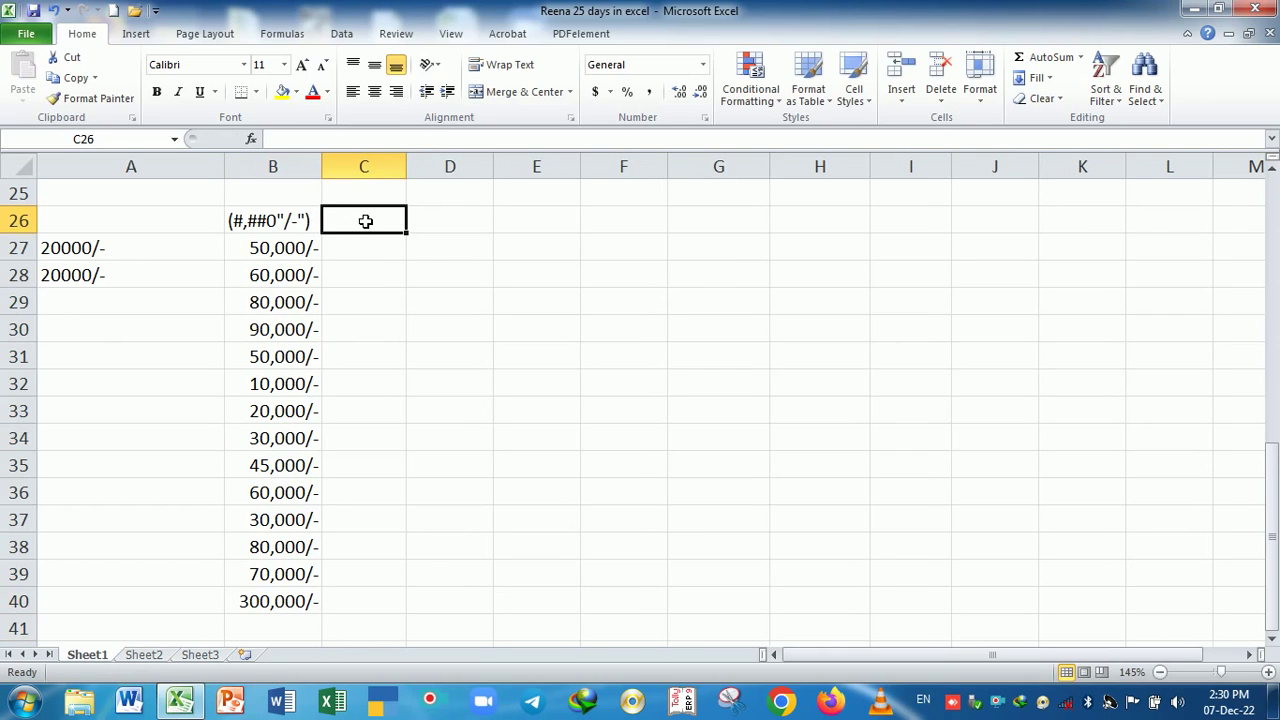
scroll(428, 252, "up", 1)
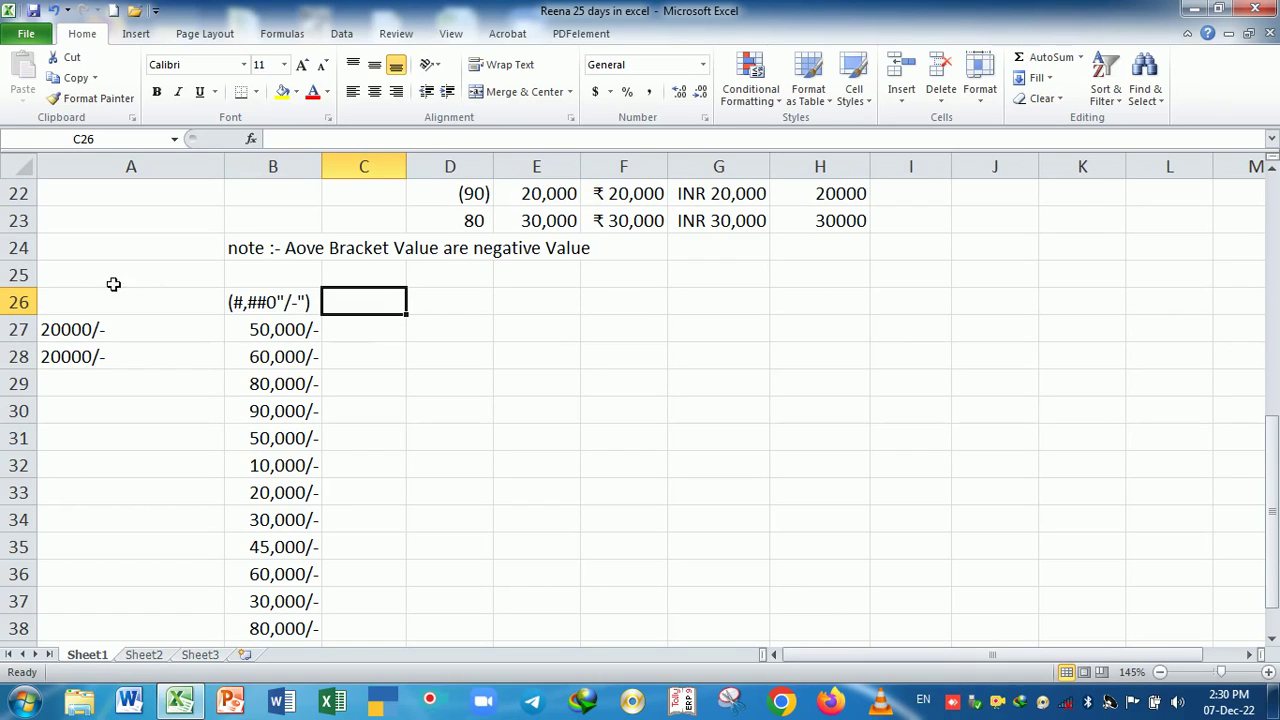
- Insert a blank row at row 25 and label C27 with "Rs." #,##0
left_click(20, 276)
key("ctrl+shift+plus")
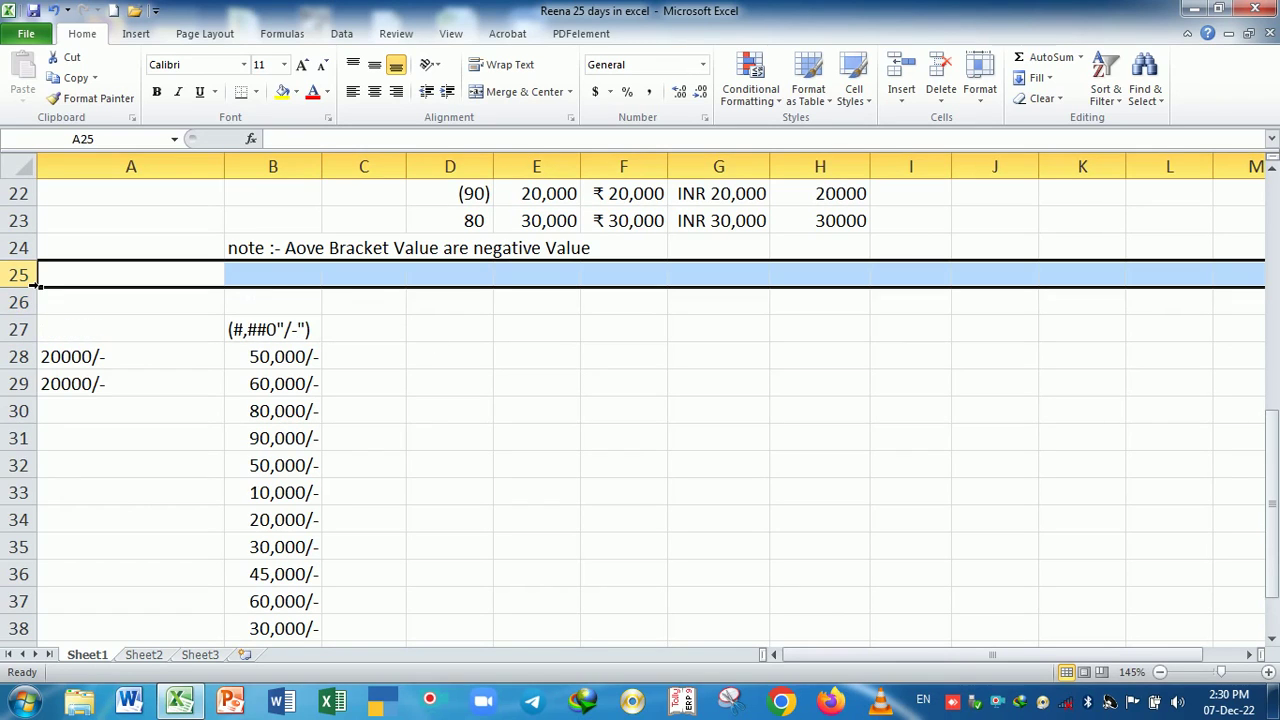
left_click(380, 326)
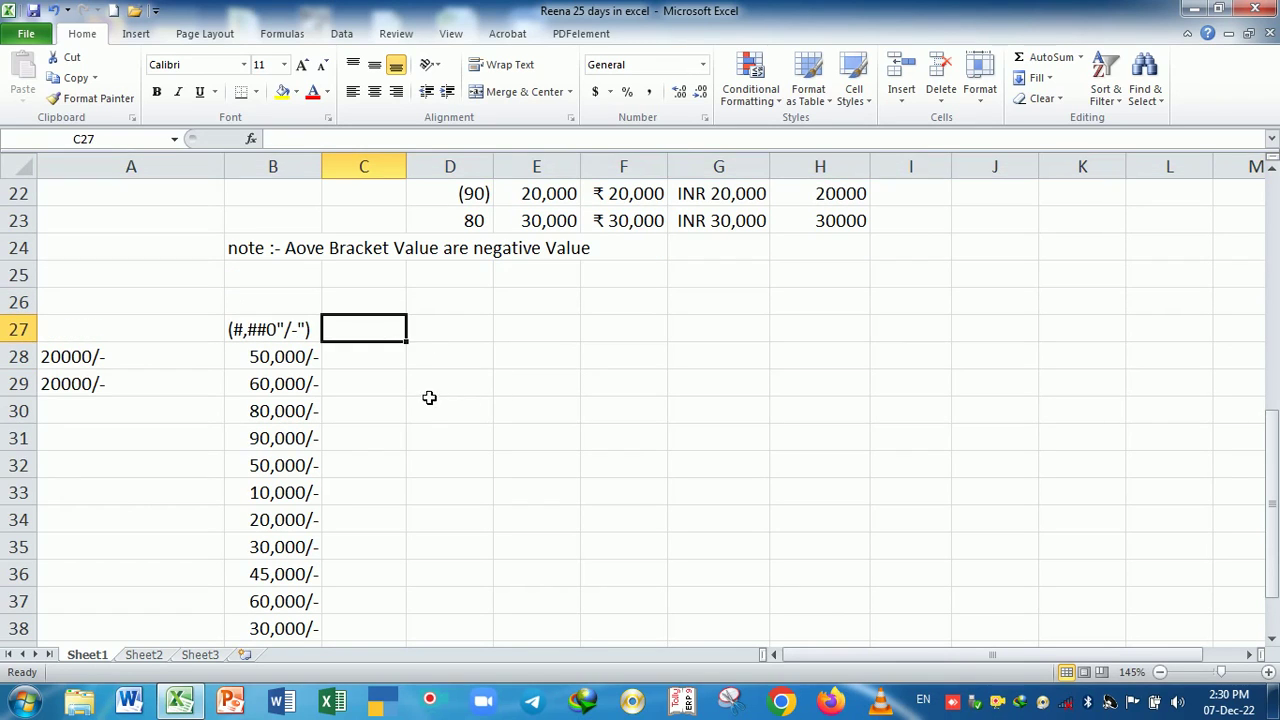
type("\"")
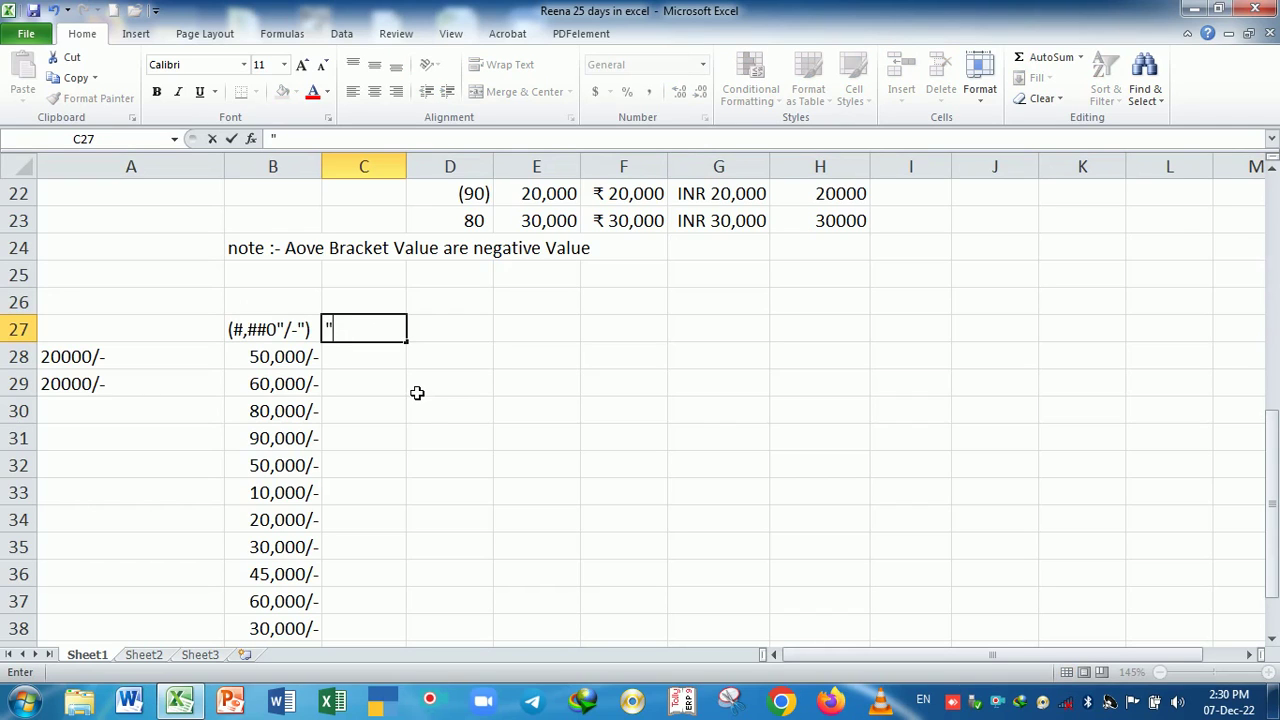
key("BackSpace")
type("\"")
key("BackSpace")
type("\"Rs.\" #,##0")
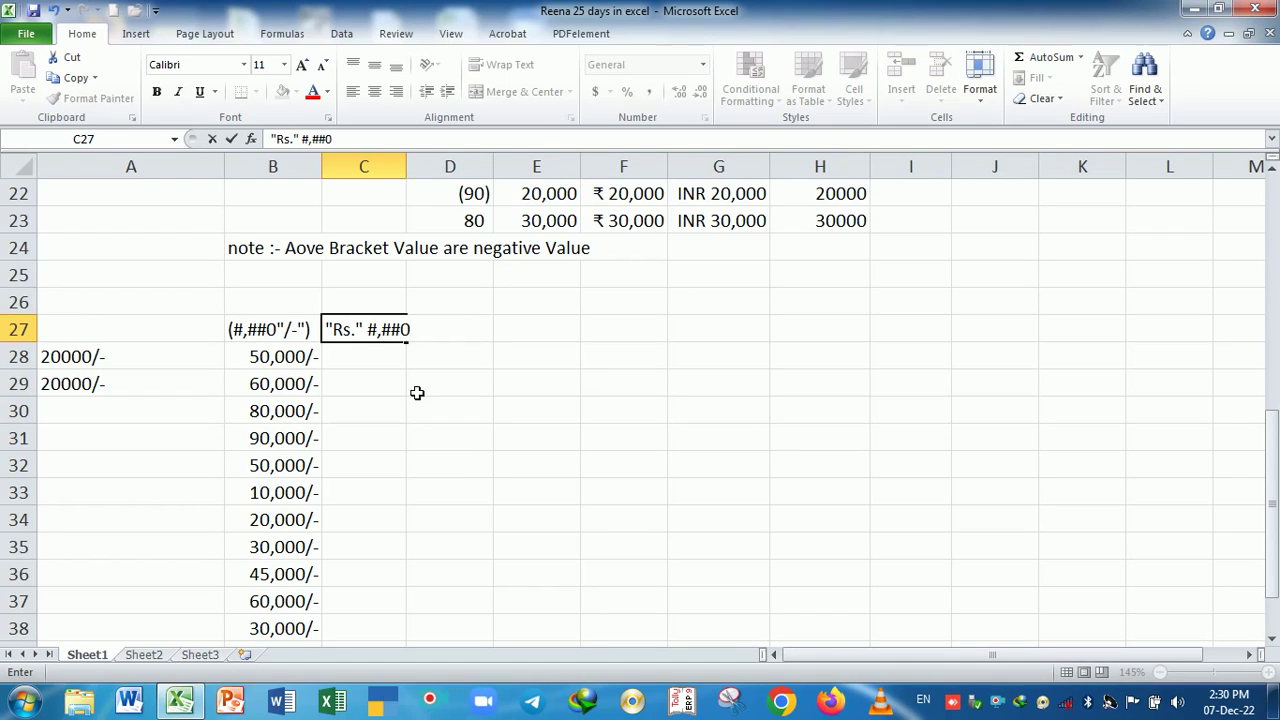
key("Return")
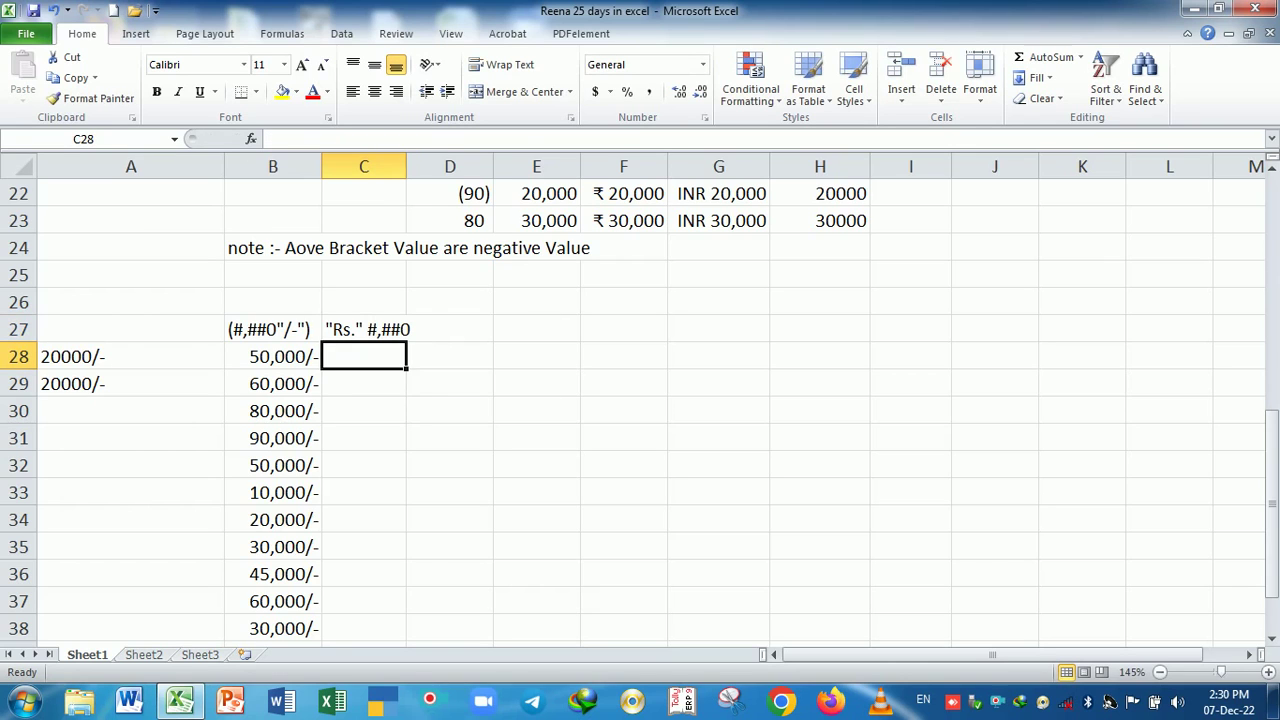
- Widen column C and enter Rs. 900000 in C26
left_click_drag(407, 166, 430, 166)
left_click(394, 303)
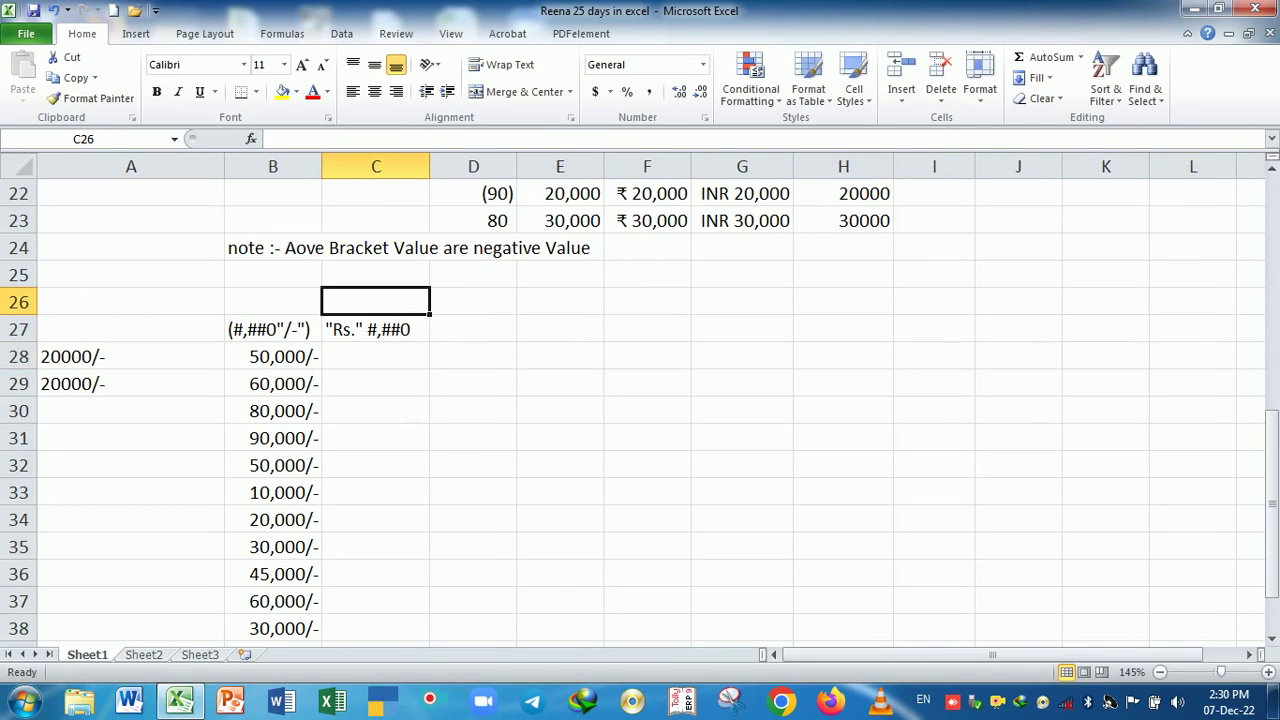
type("Rs.")
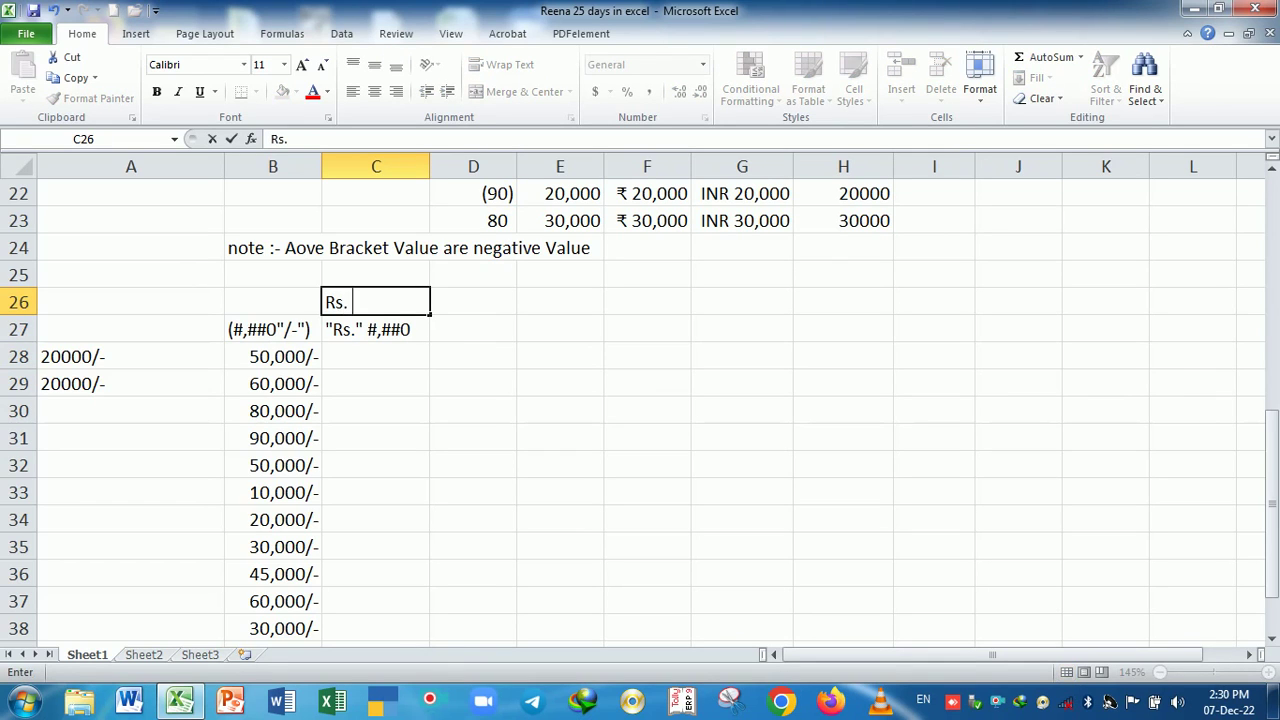
type(" 900000")
key("Return")
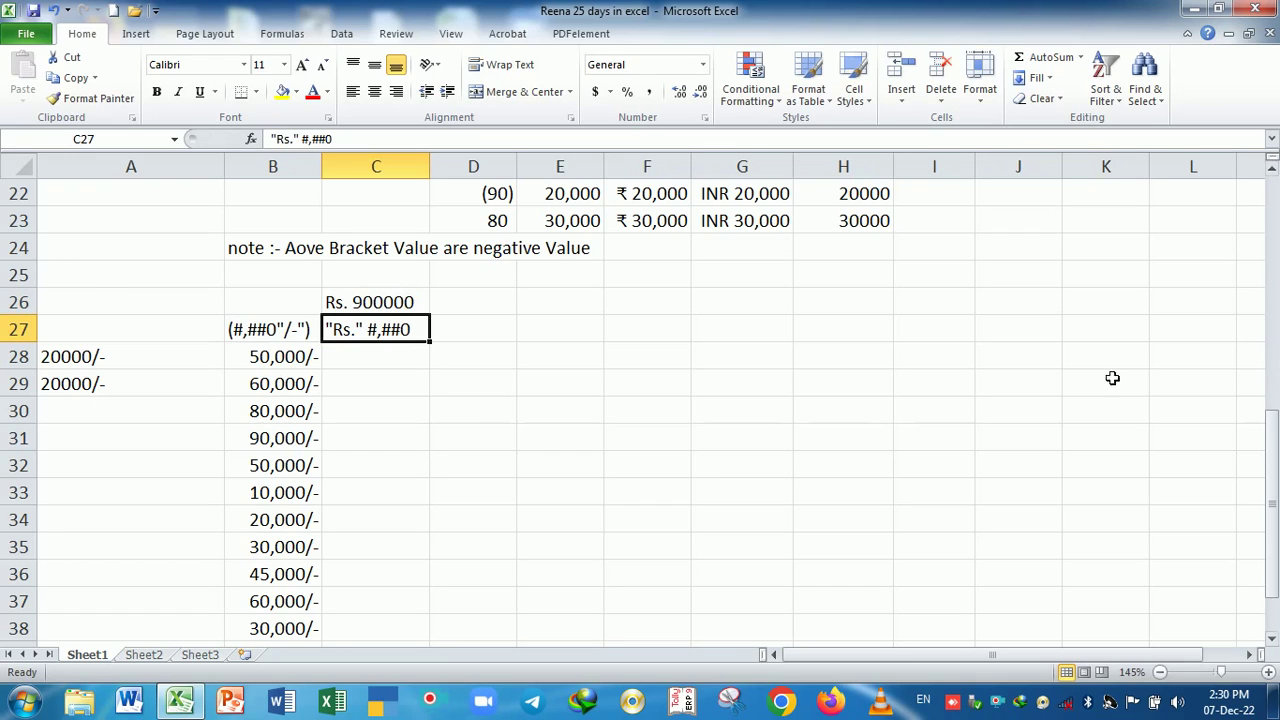
scroll(478, 416, "down", 1)
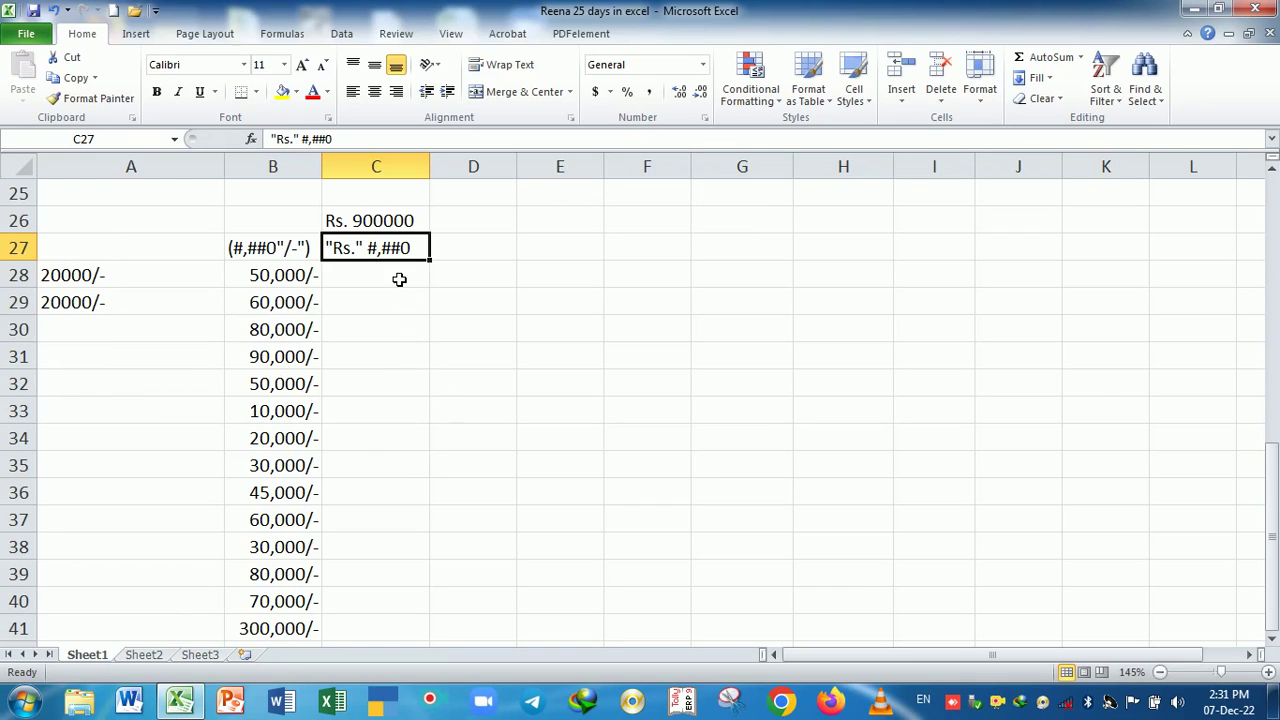
- Move the 20000/- entry from A28 to B26
left_click(286, 230)
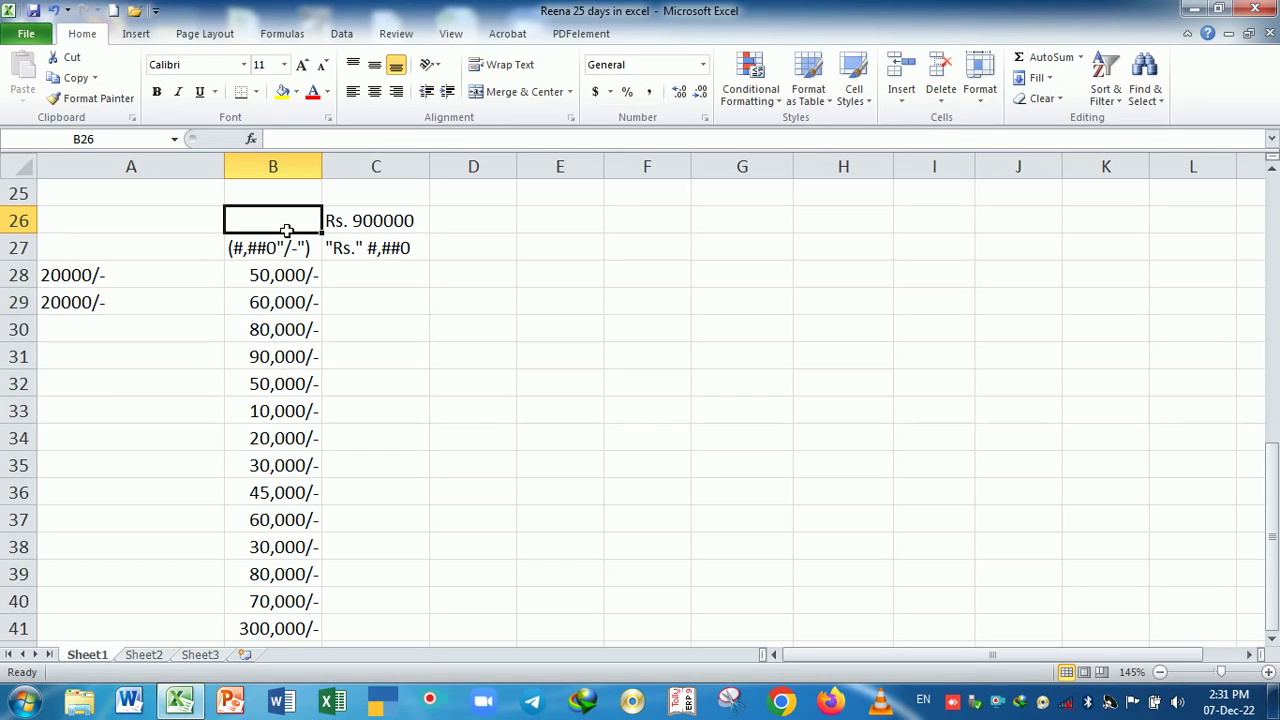
left_click(140, 272)
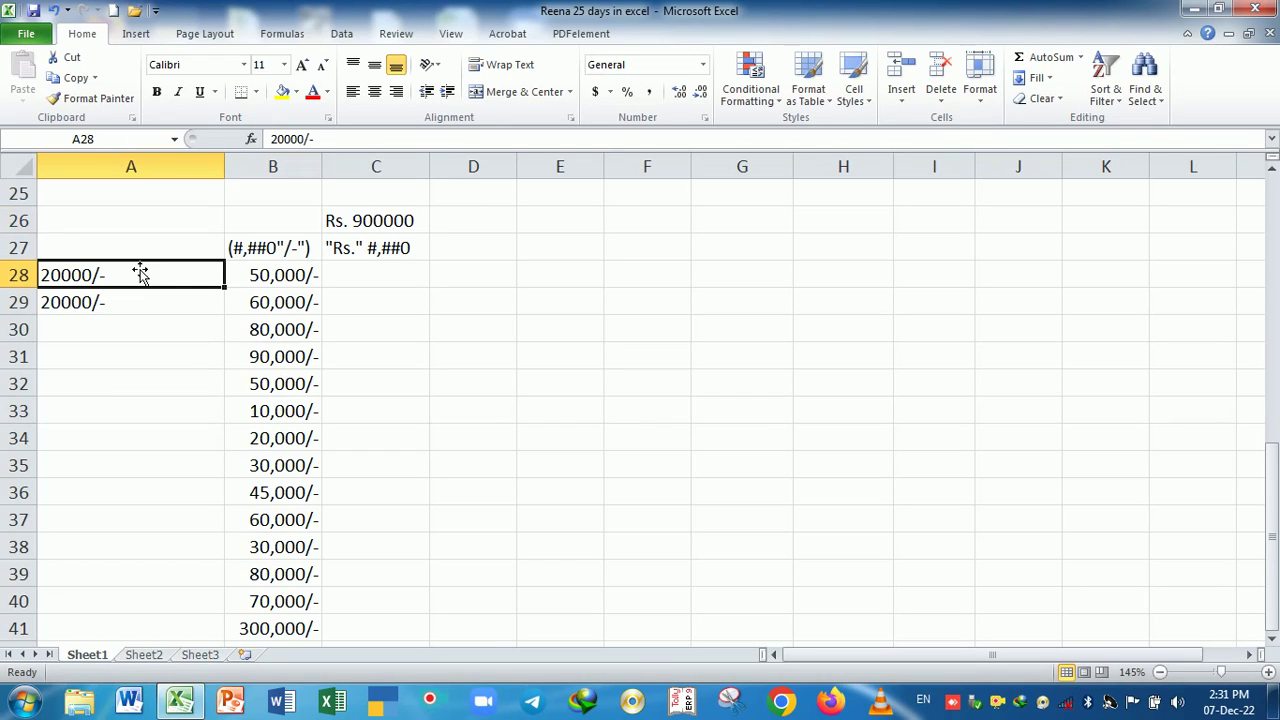
left_click_drag(143, 264, 266, 216)
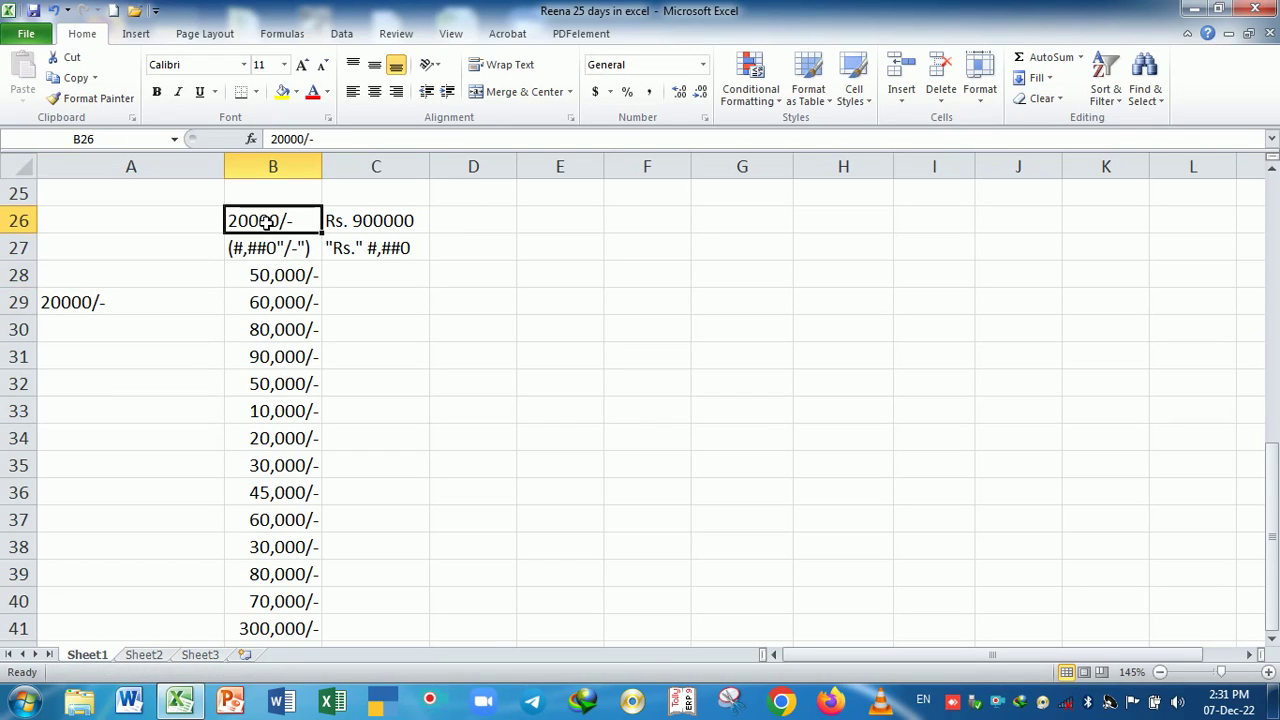
- Wrap the C27 label in brackets so it reads ("Rs." #,##0)
left_click(410, 226)
left_click(388, 261)
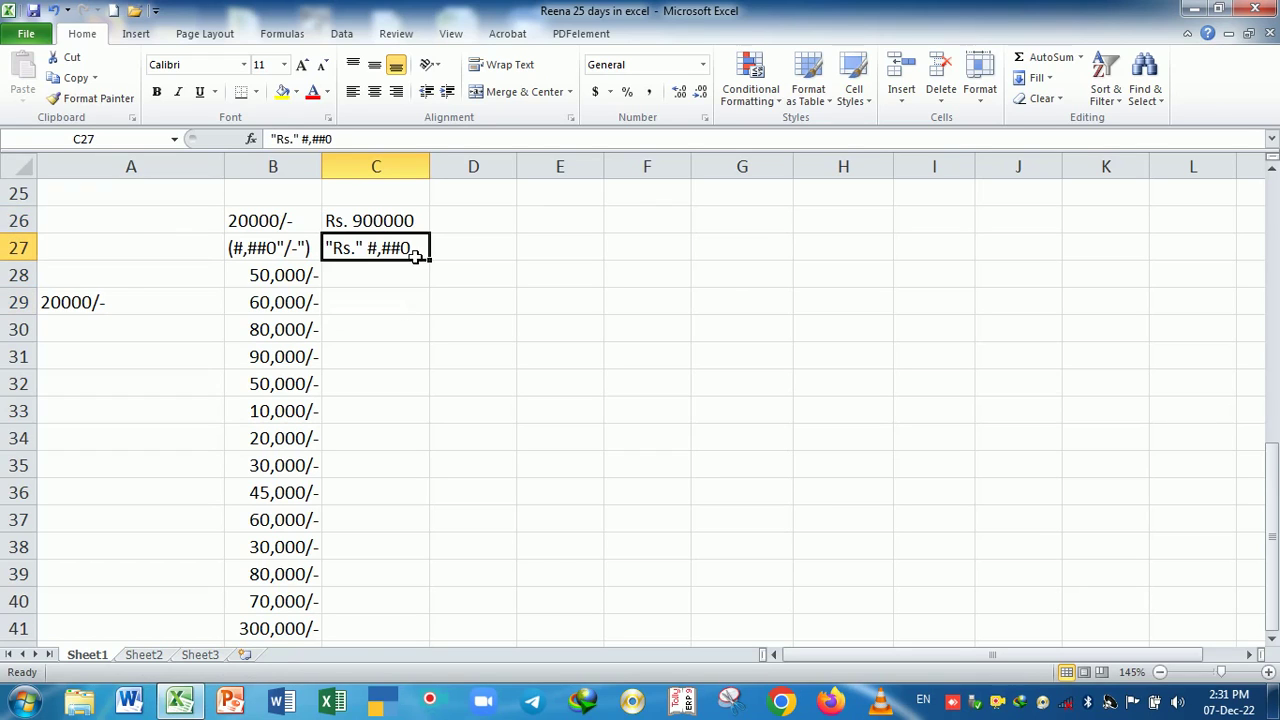
key("F2")
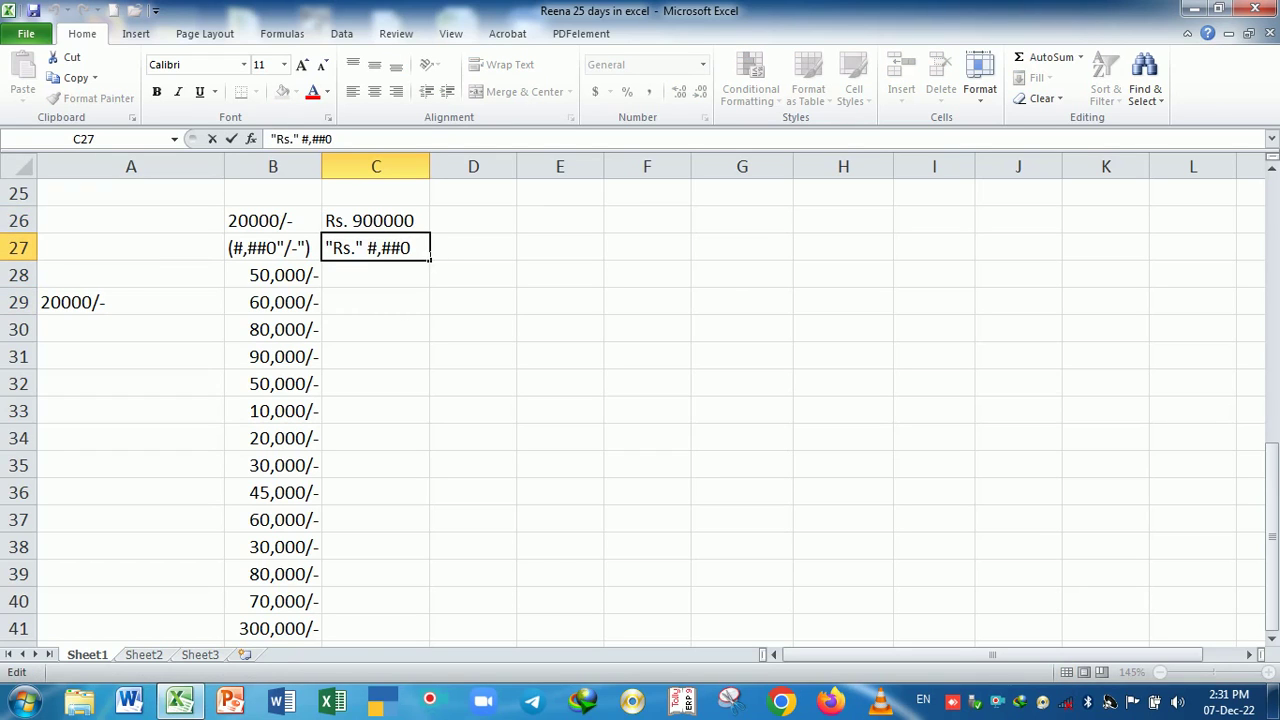
type(")")
key("Left")
key("Left")
key("Left")
key("Left")
key("Left")
type("(")
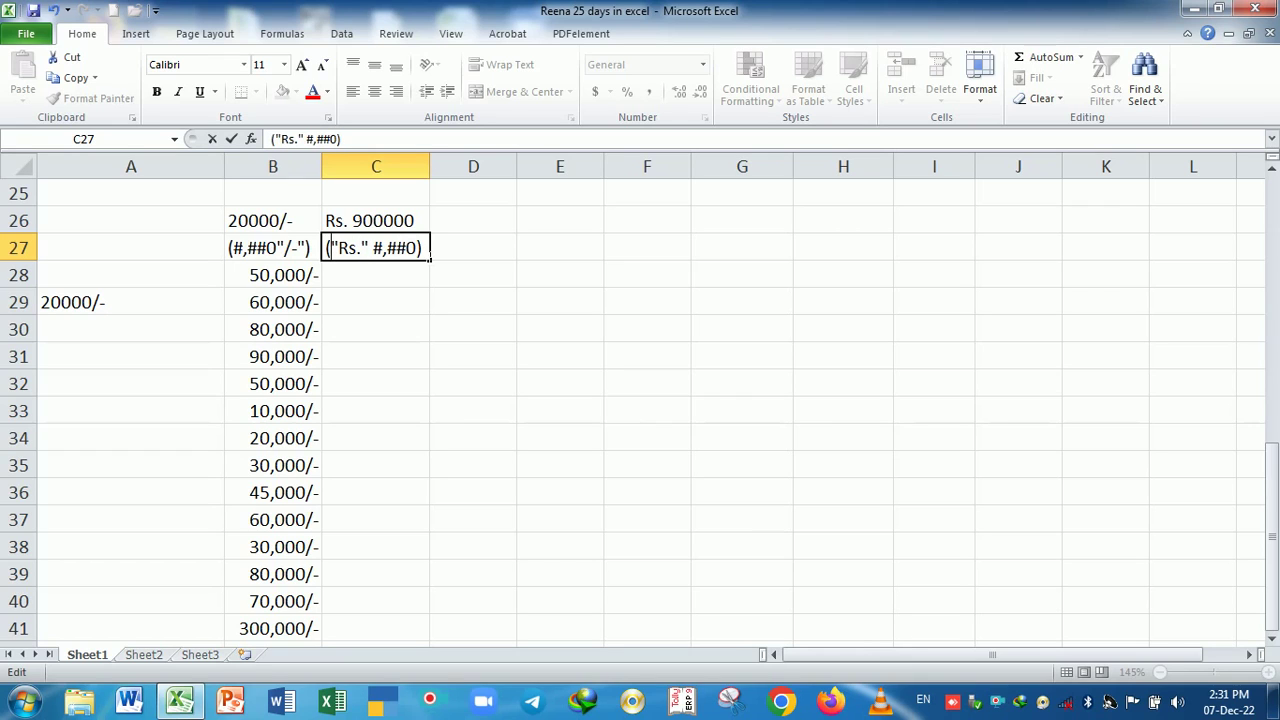
key("Return")
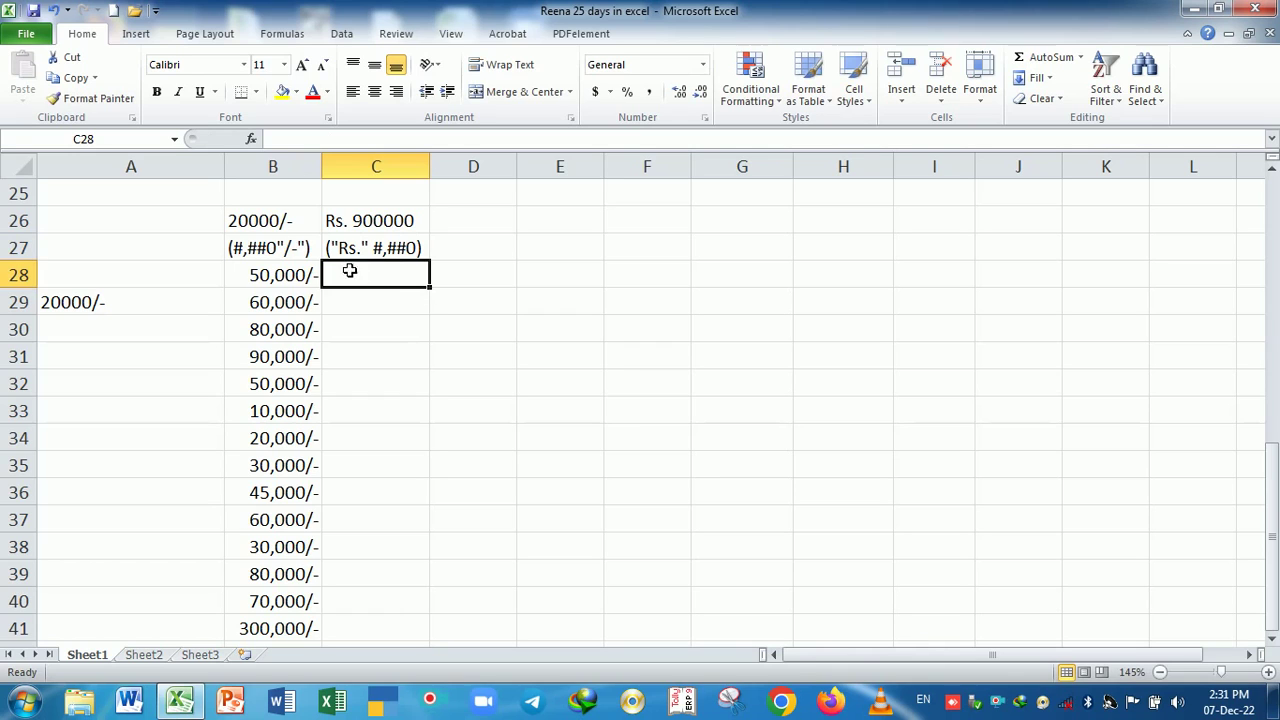
- Select C28:C40 and reset its number format to General
left_click_drag(268, 284, 422, 636)
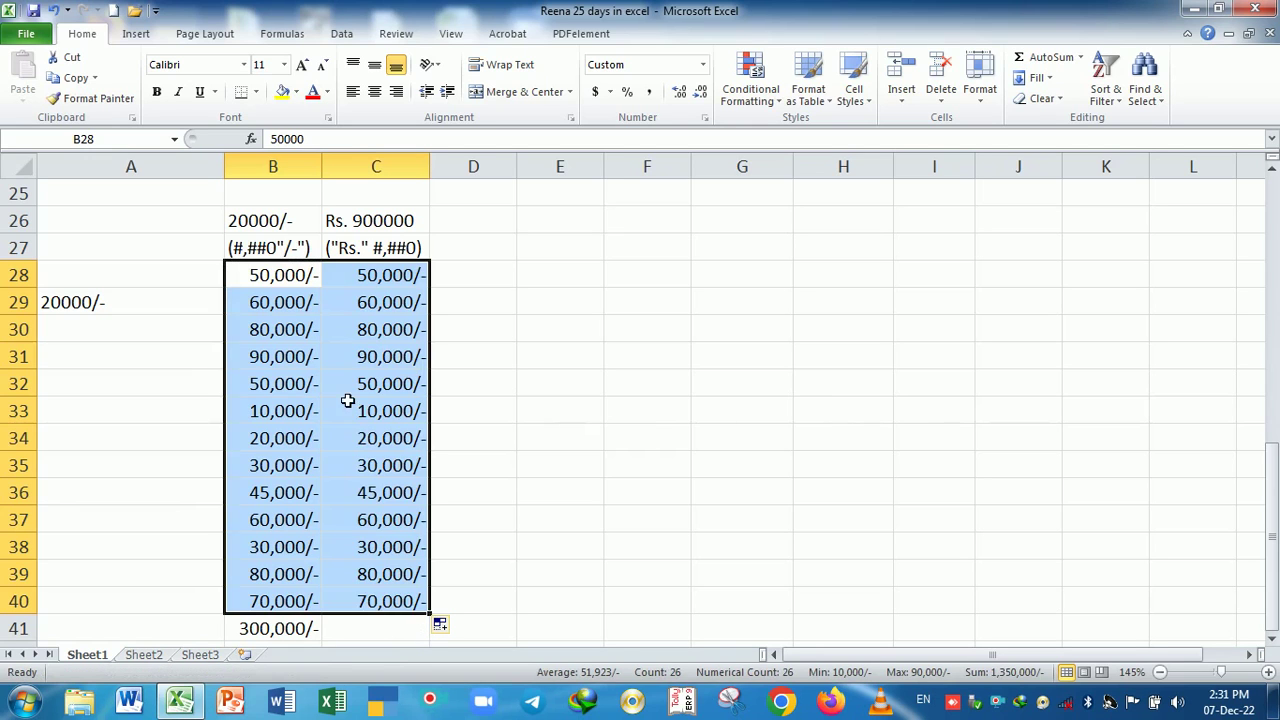
left_click(348, 398)
left_click(375, 285)
left_click_drag(375, 288, 416, 600)
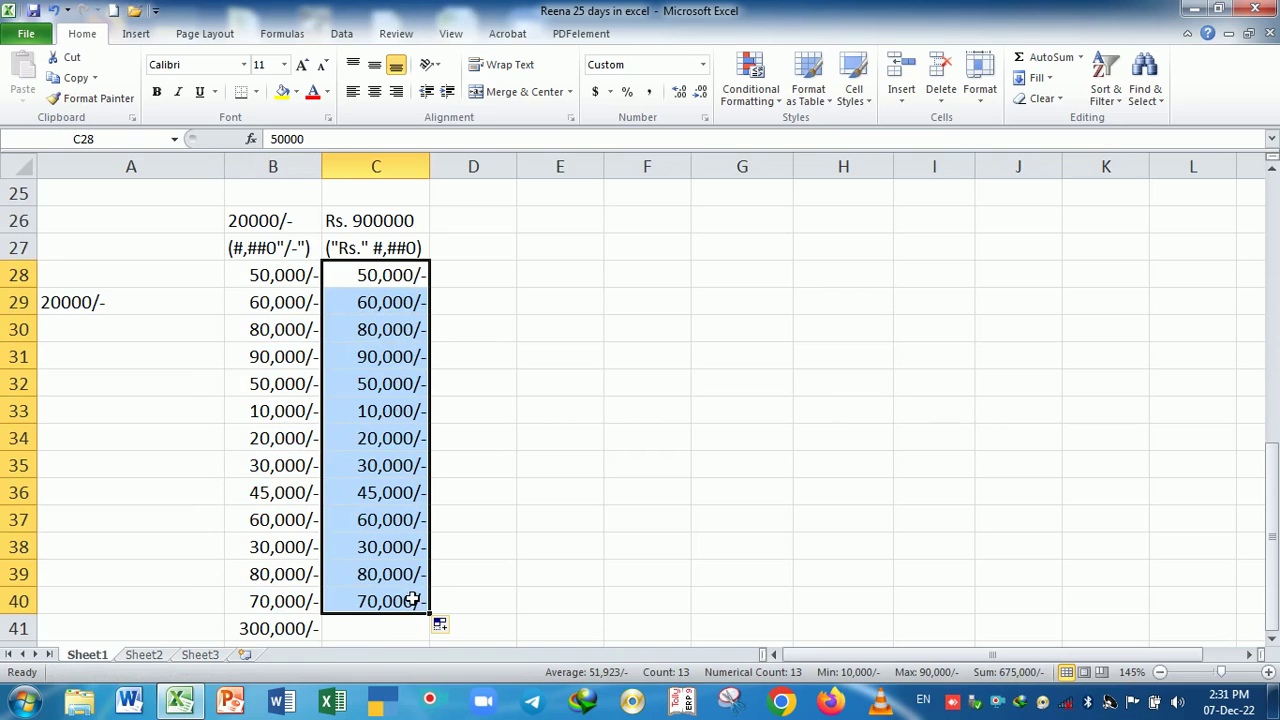
key("ctrl+1")
left_click(656, 144)
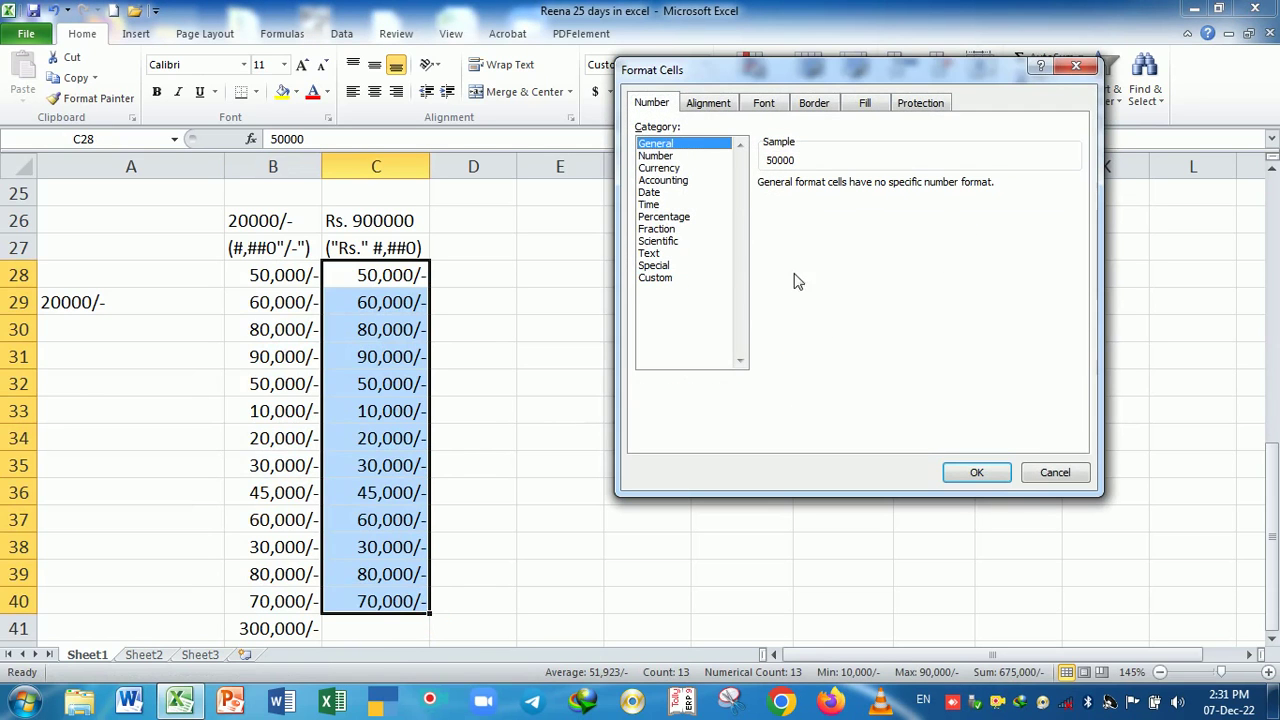
left_click(972, 478)
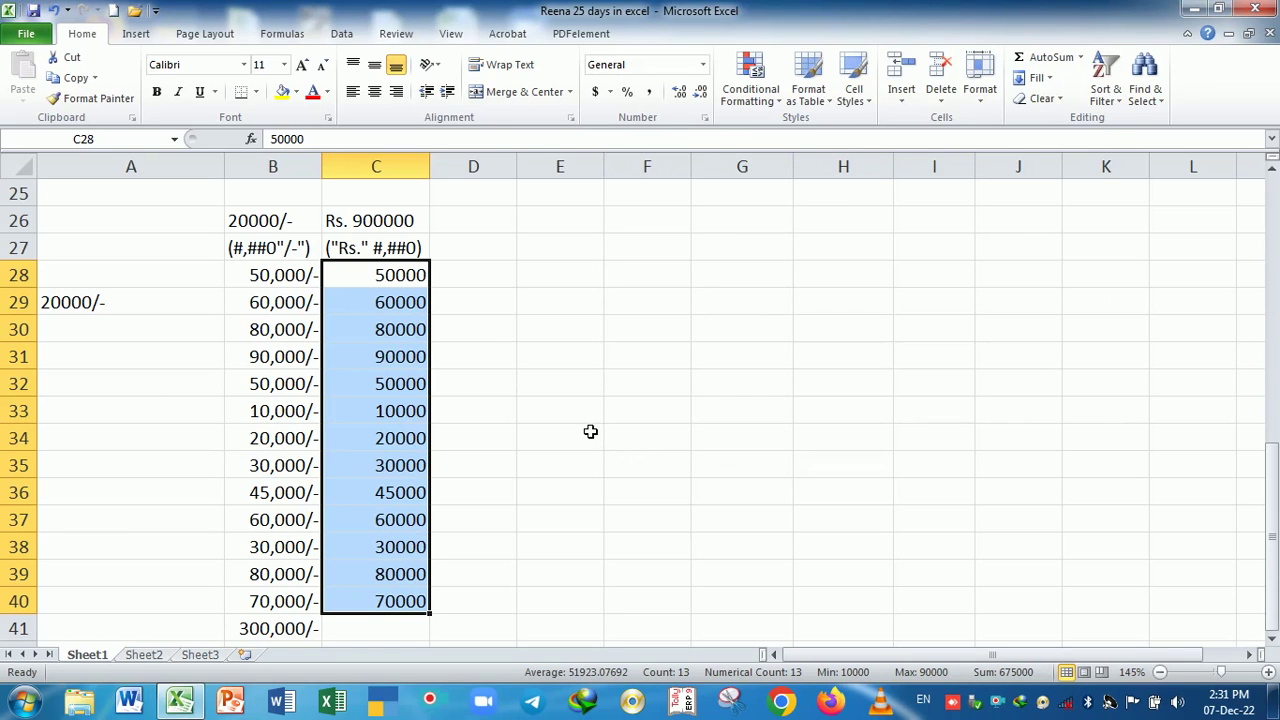
- Apply the custom format "Rs." #,##0 to C28:C40, showing values like Rs. 50,000
key("ctrl+1")
left_click(660, 279)
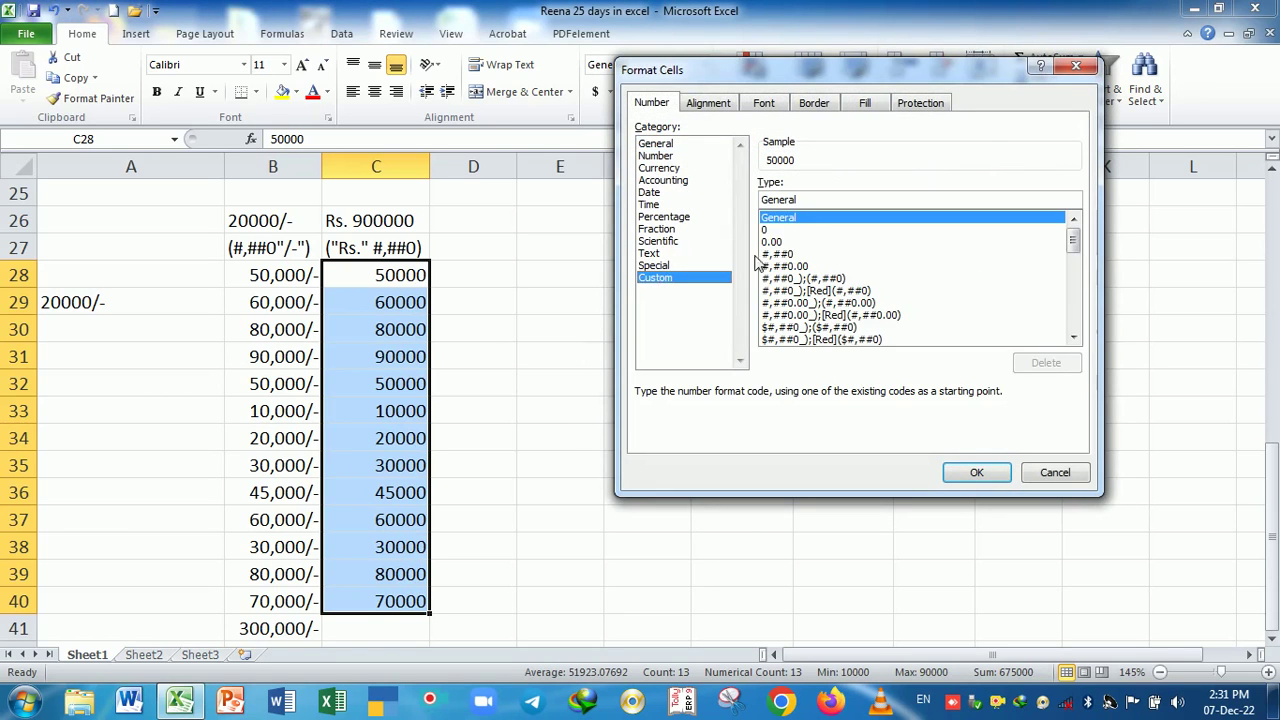
left_click(811, 217)
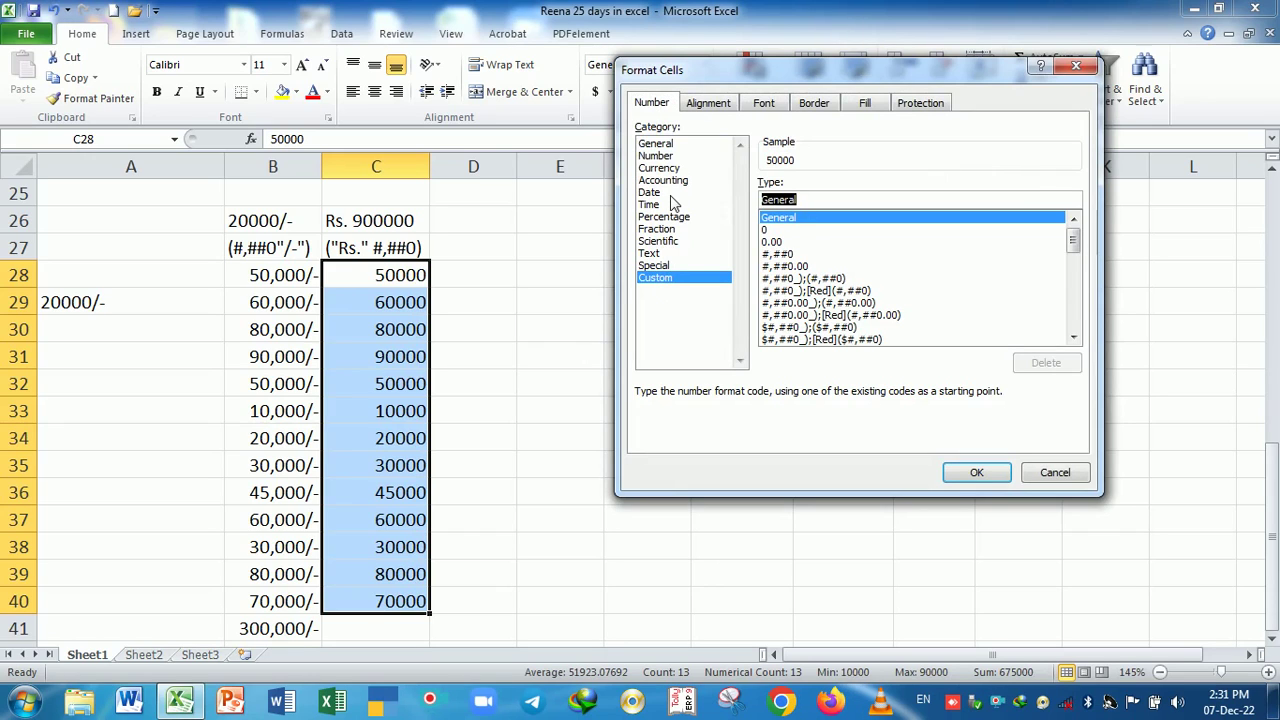
key("BackSpace")
type("\"Rs")
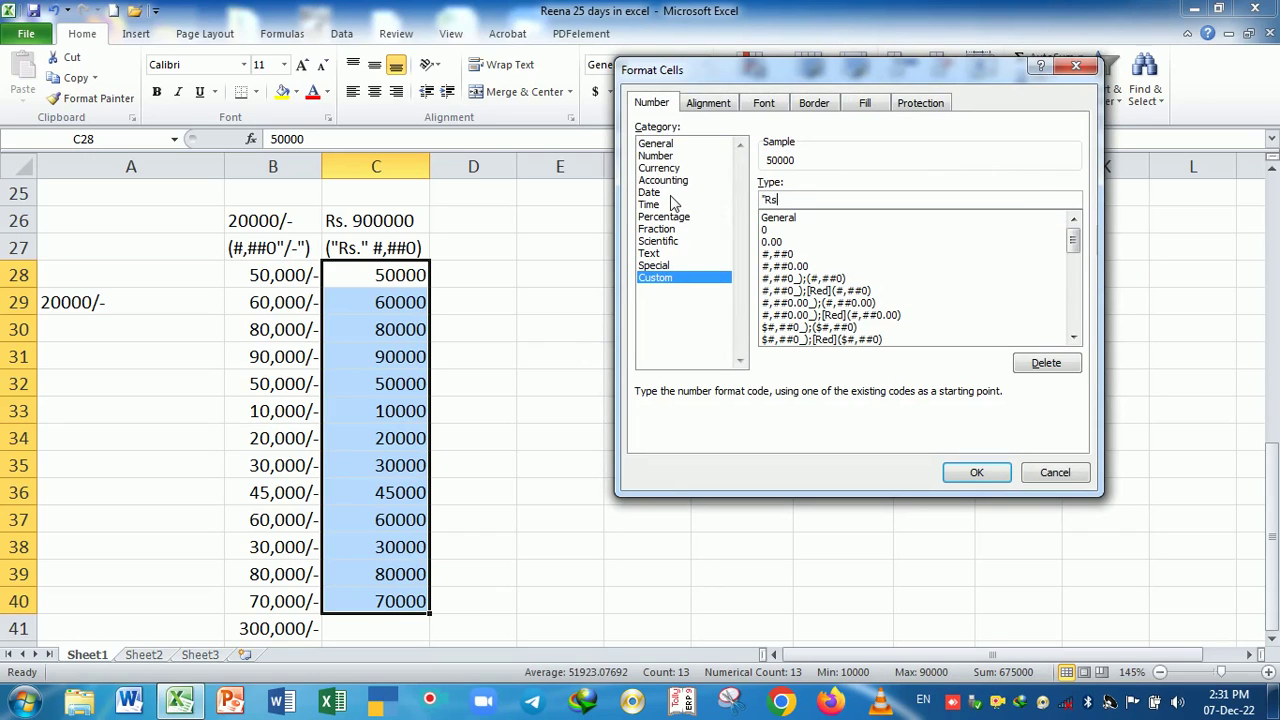
type(".\" #,##0")
left_click_drag(888, 80, 776, 92)
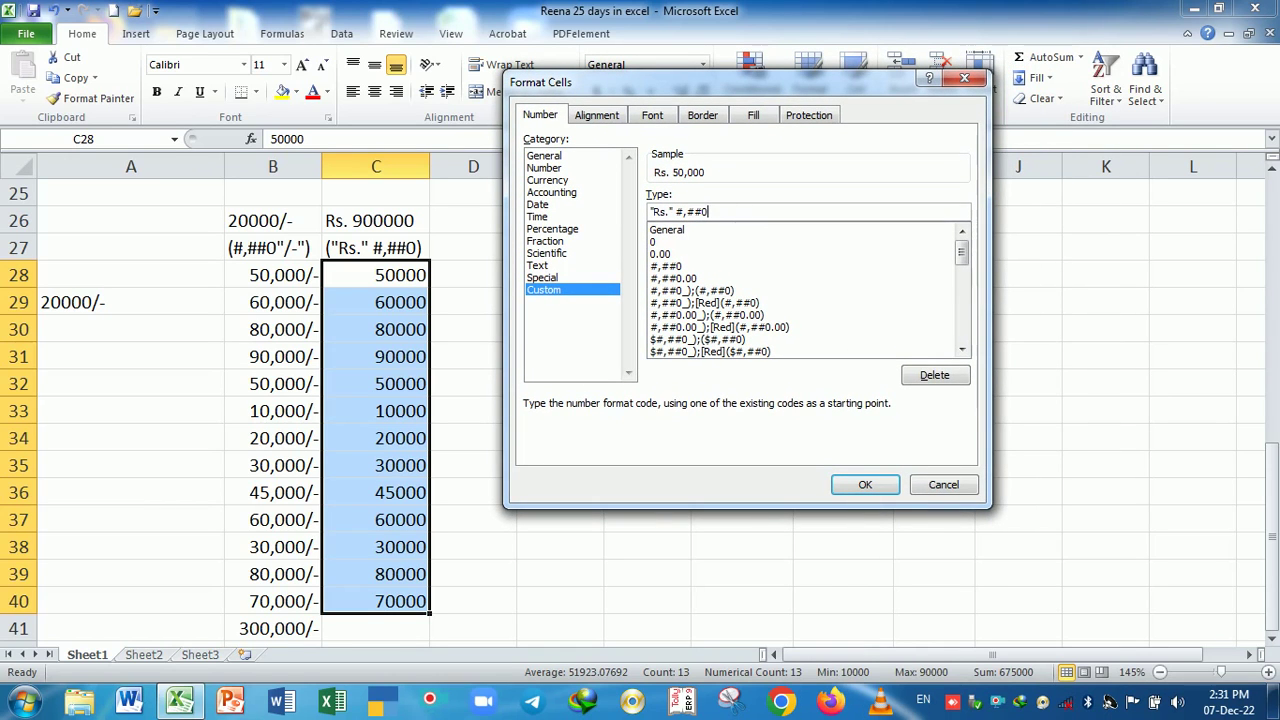
left_click(850, 486)
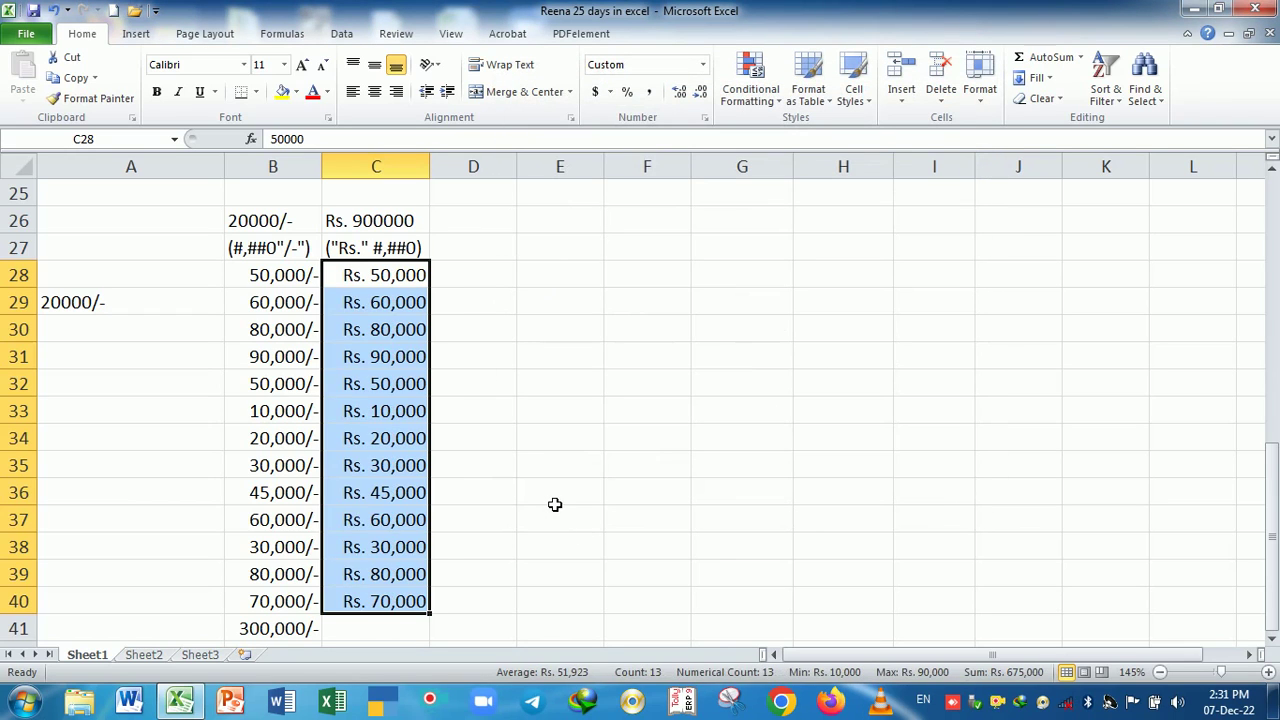
left_click(556, 504)
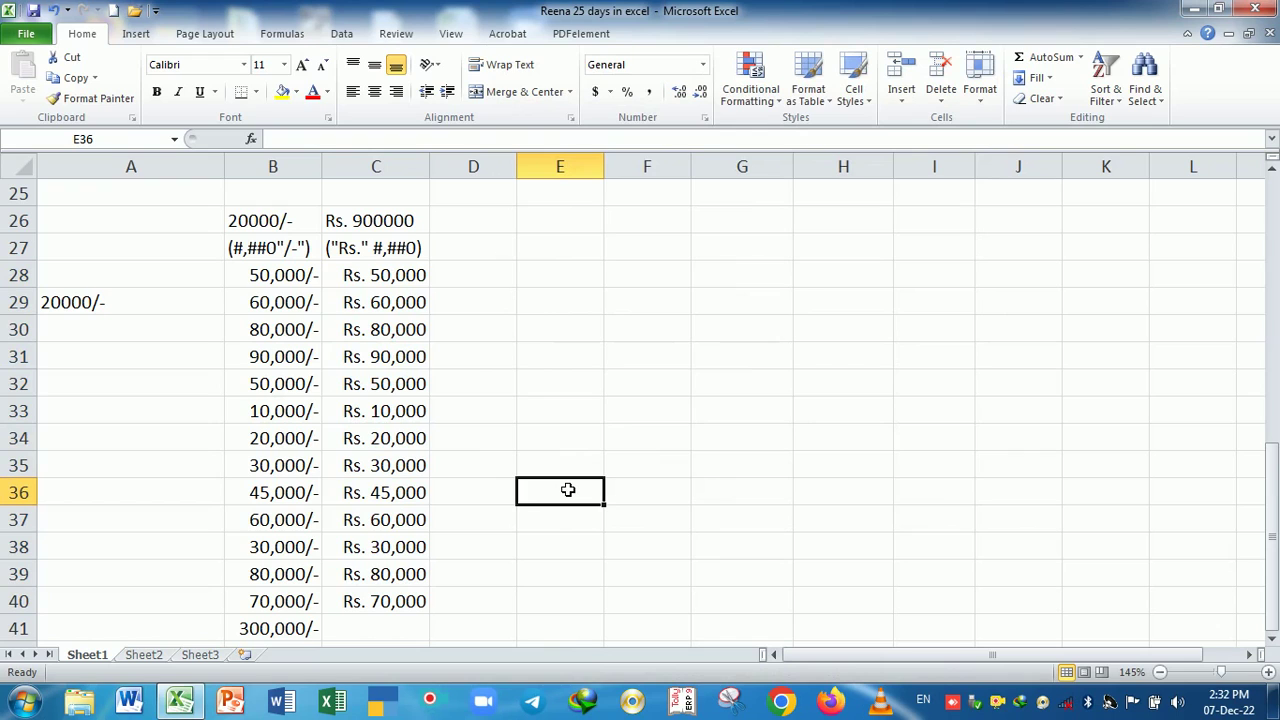
- Enter 90000 in C41 and add AutoSum totals in C42 and B42
left_click(399, 630)
type("90000")
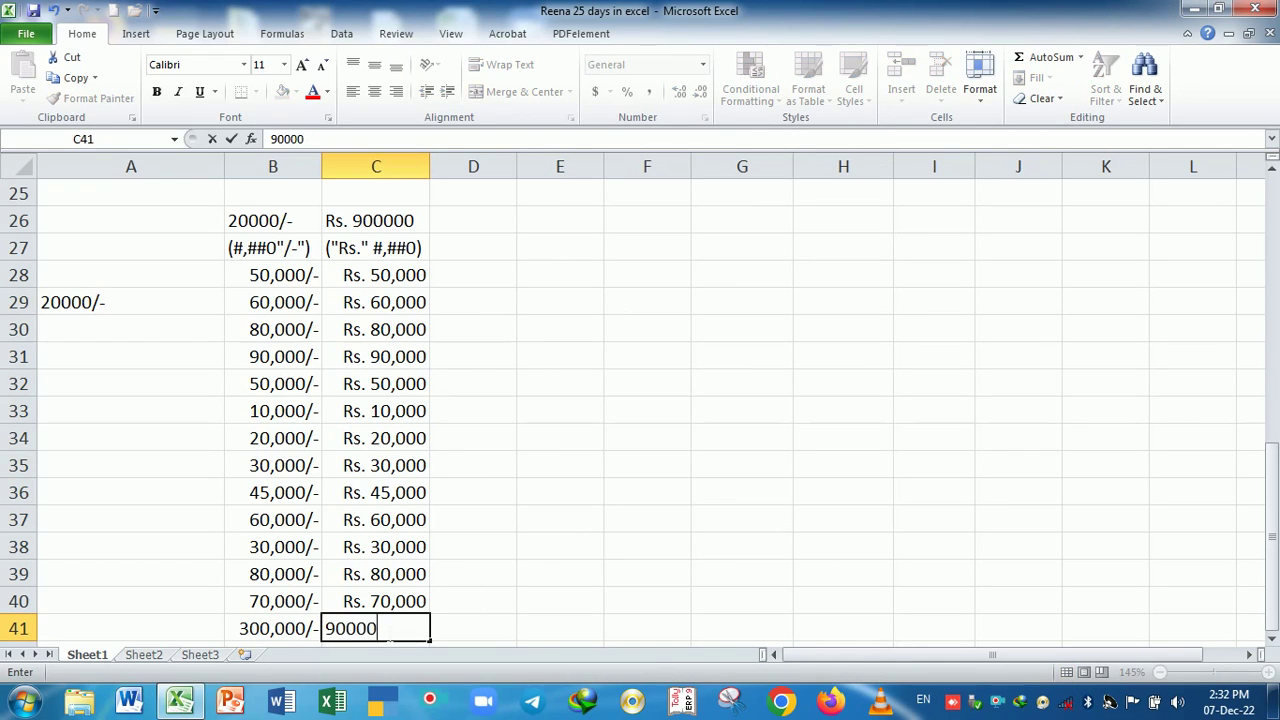
key("Return")
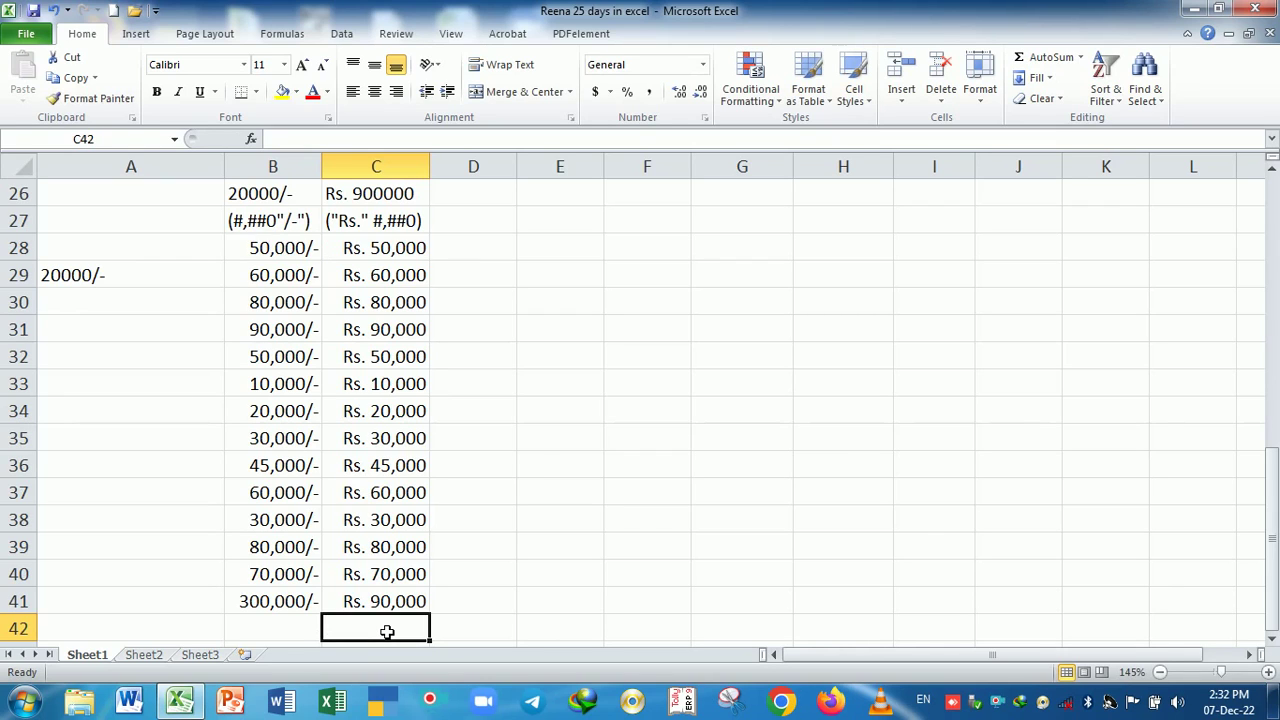
left_click(1038, 60)
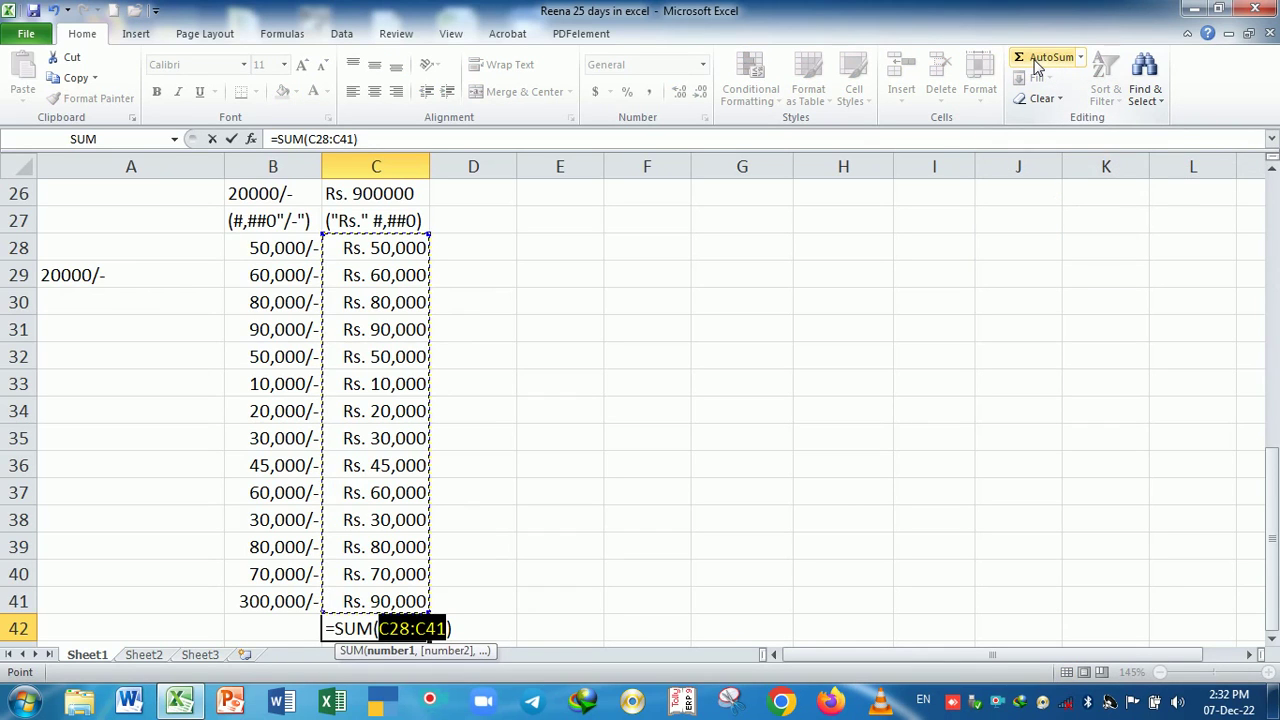
key("Return")
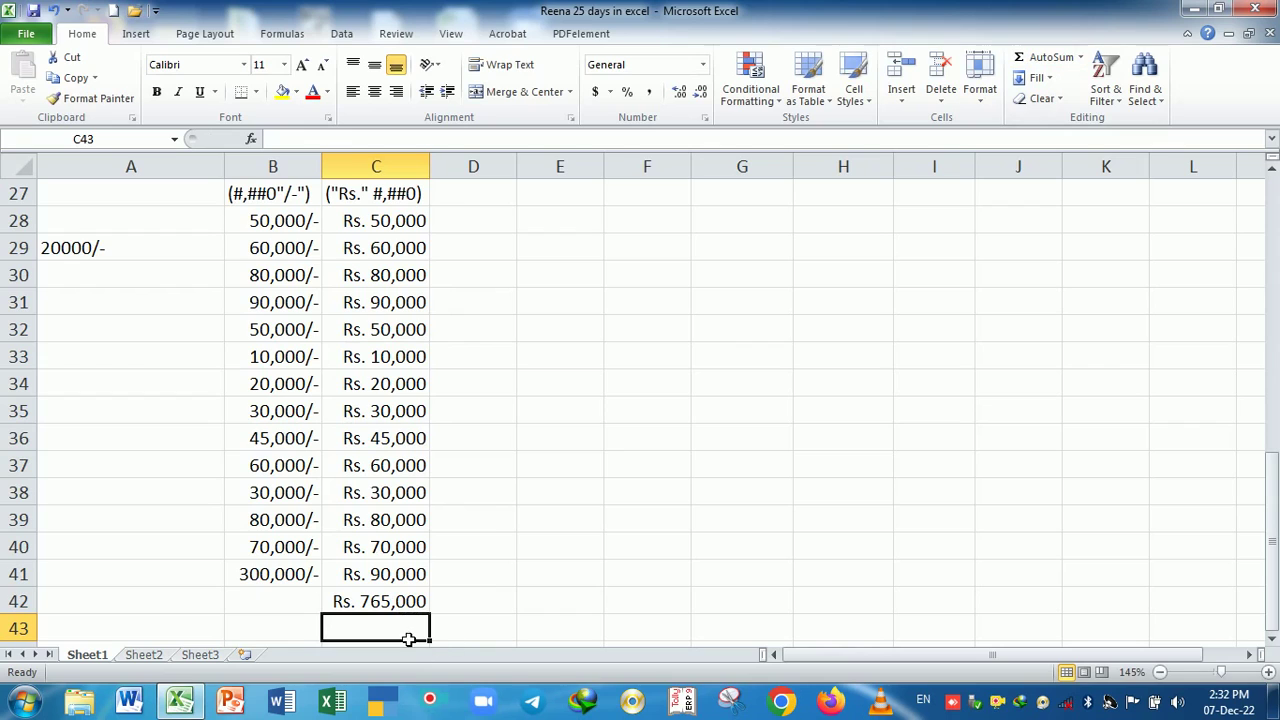
left_click(386, 603)
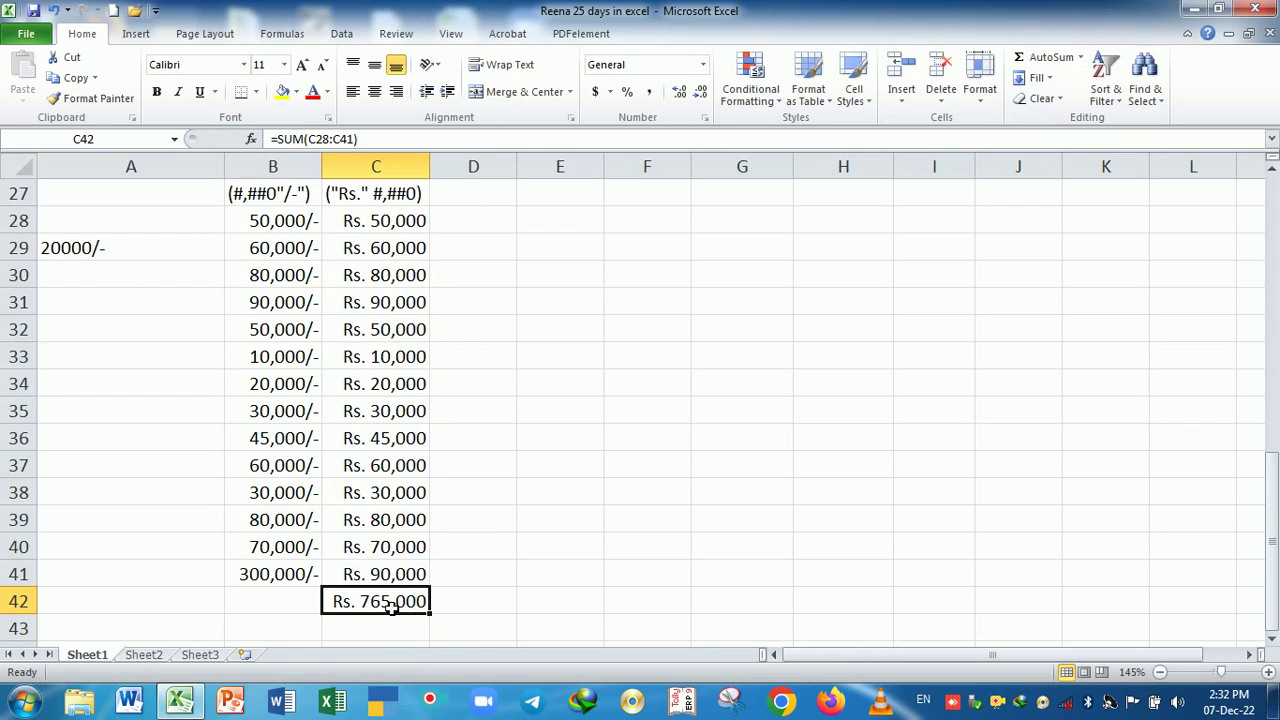
left_click(276, 607)
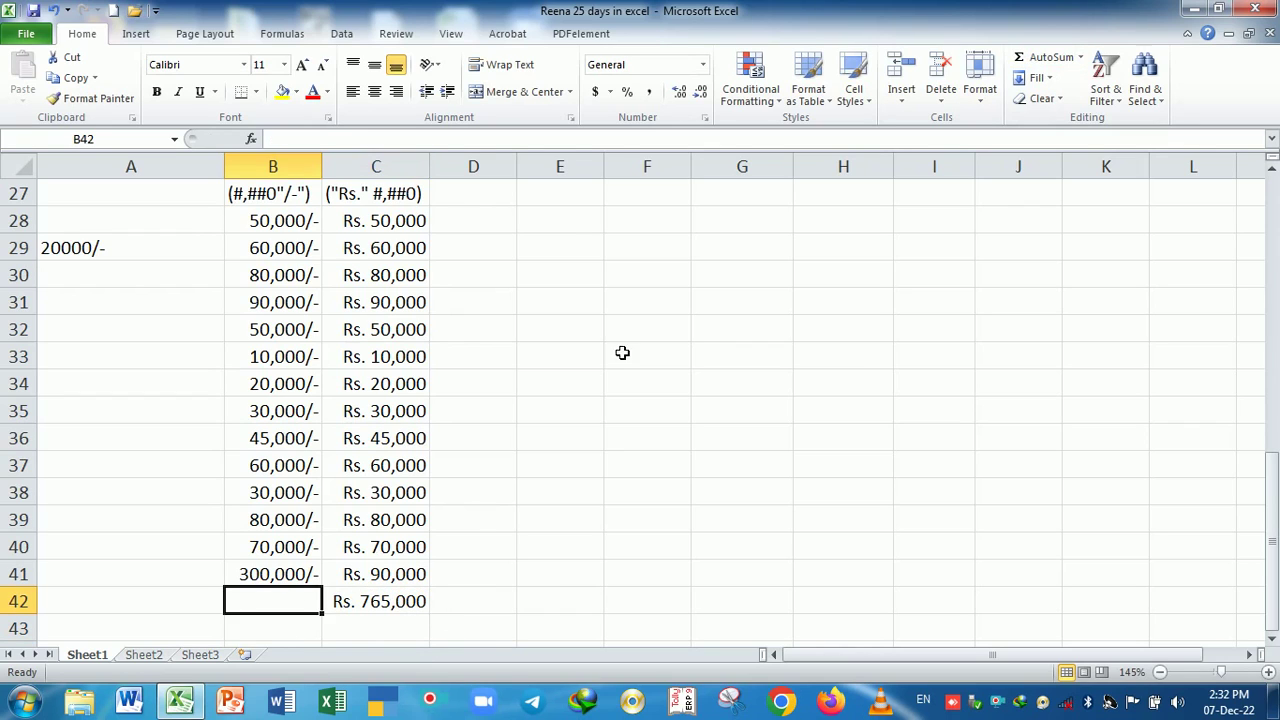
left_click(1068, 63)
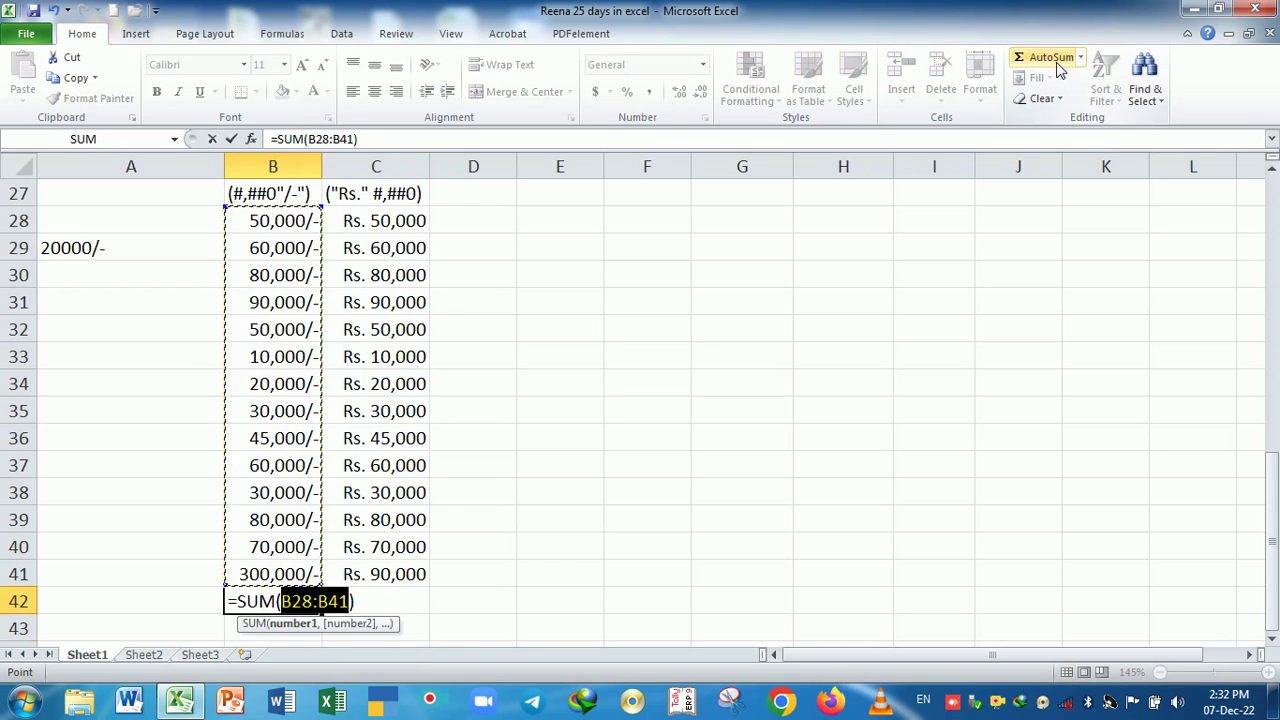
key("Return")
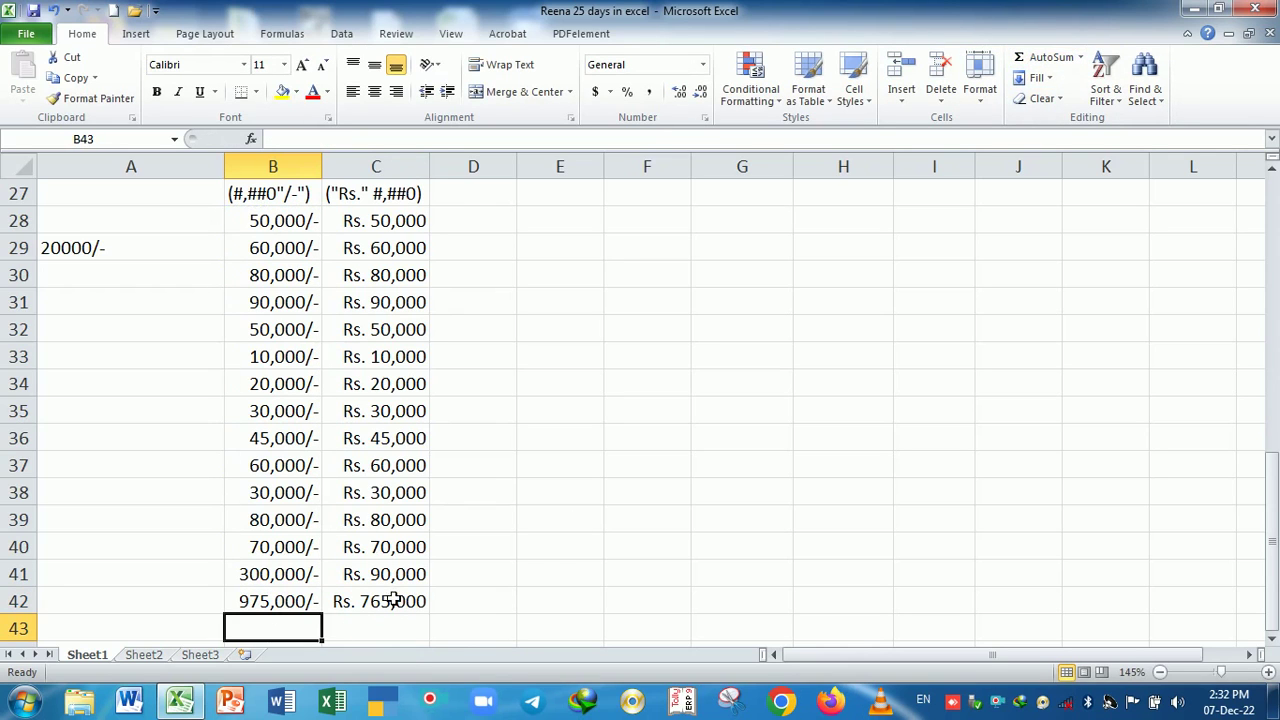
- Inspect the SUM formulas in B42 and C42
left_click_drag(288, 606, 366, 603)
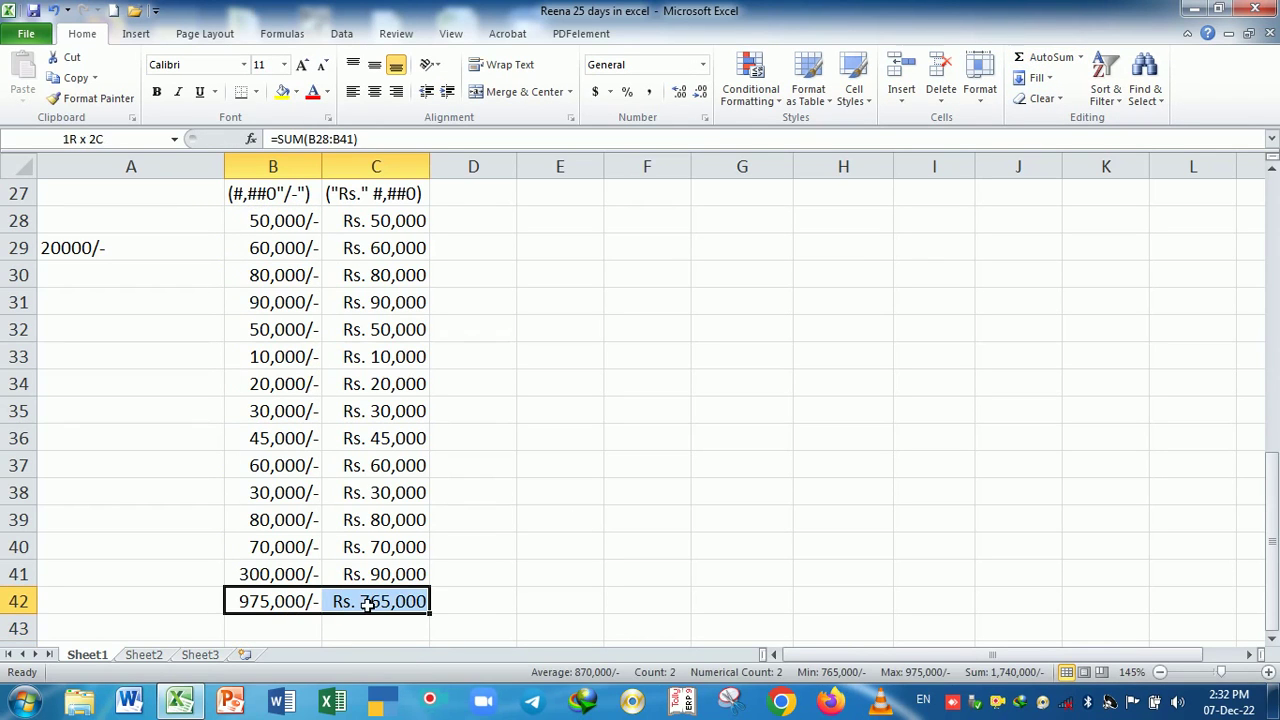
left_click(314, 625)
left_click(312, 608)
left_click(366, 607)
left_click(310, 610)
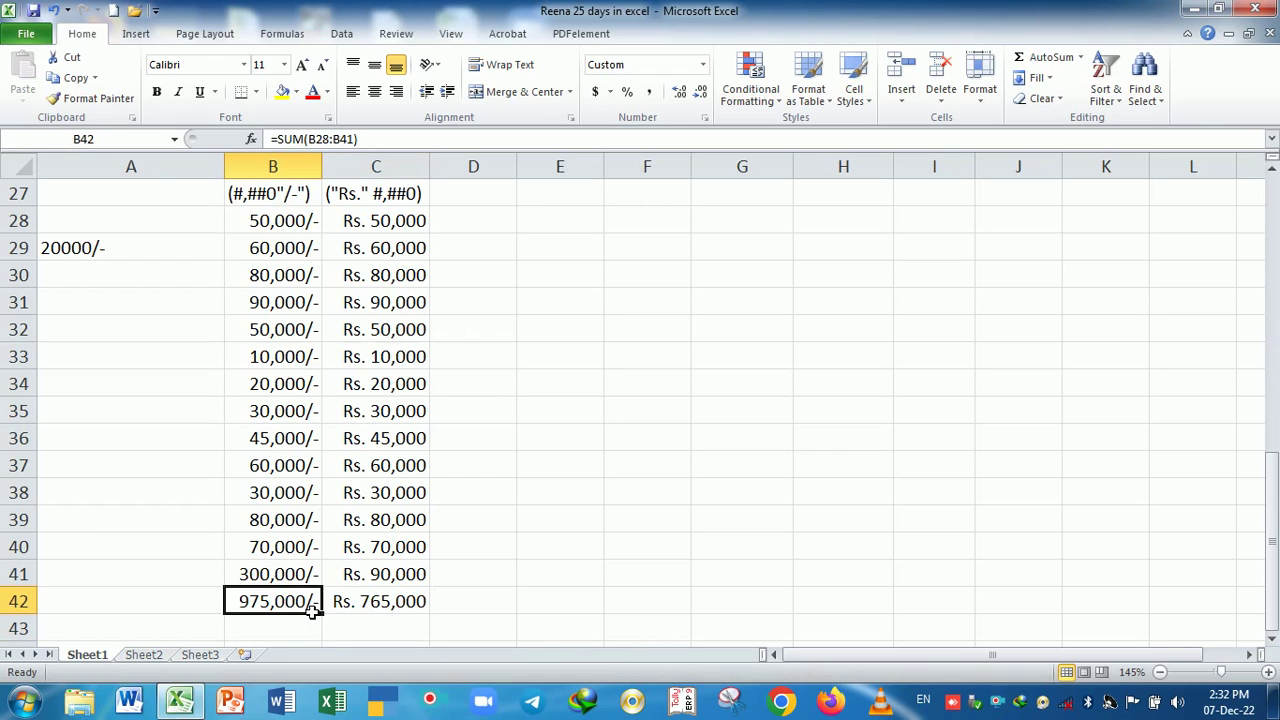
double_click(308, 610)
key("Return")
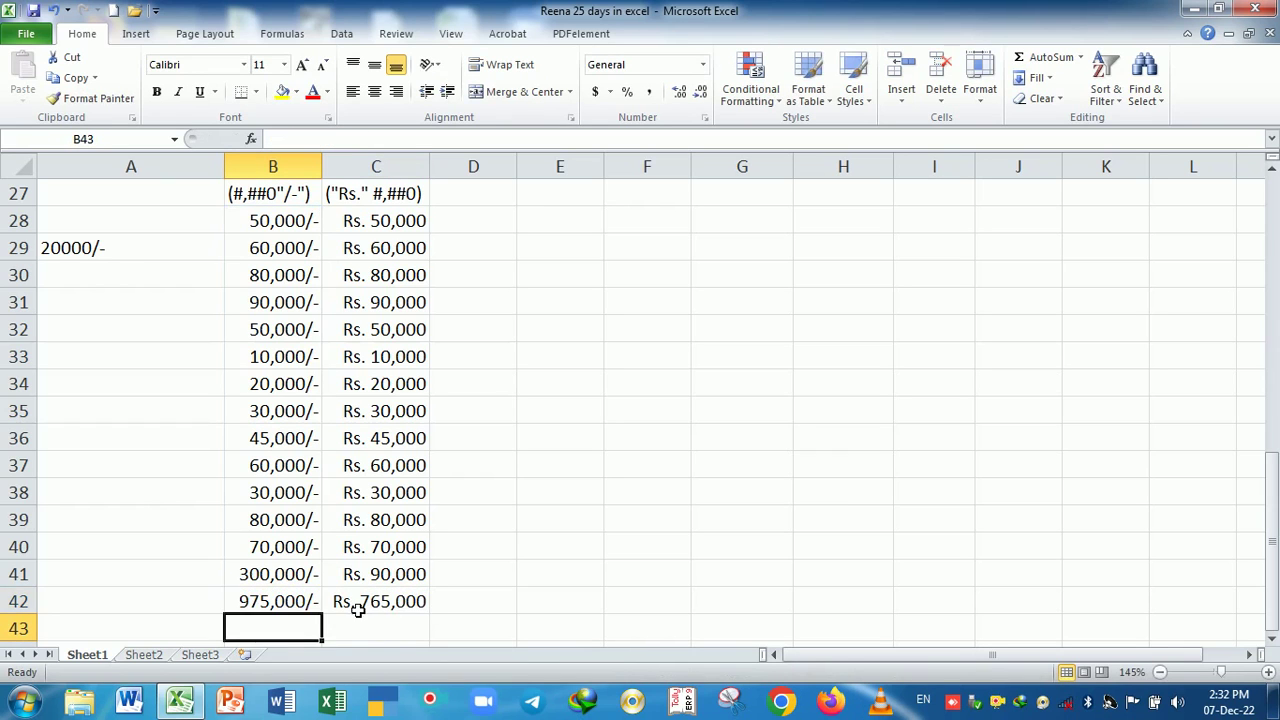
- Recheck the B41 and C41 values, then clear the totals from B42:C42
left_click(316, 580)
key("F2")
key("Return")
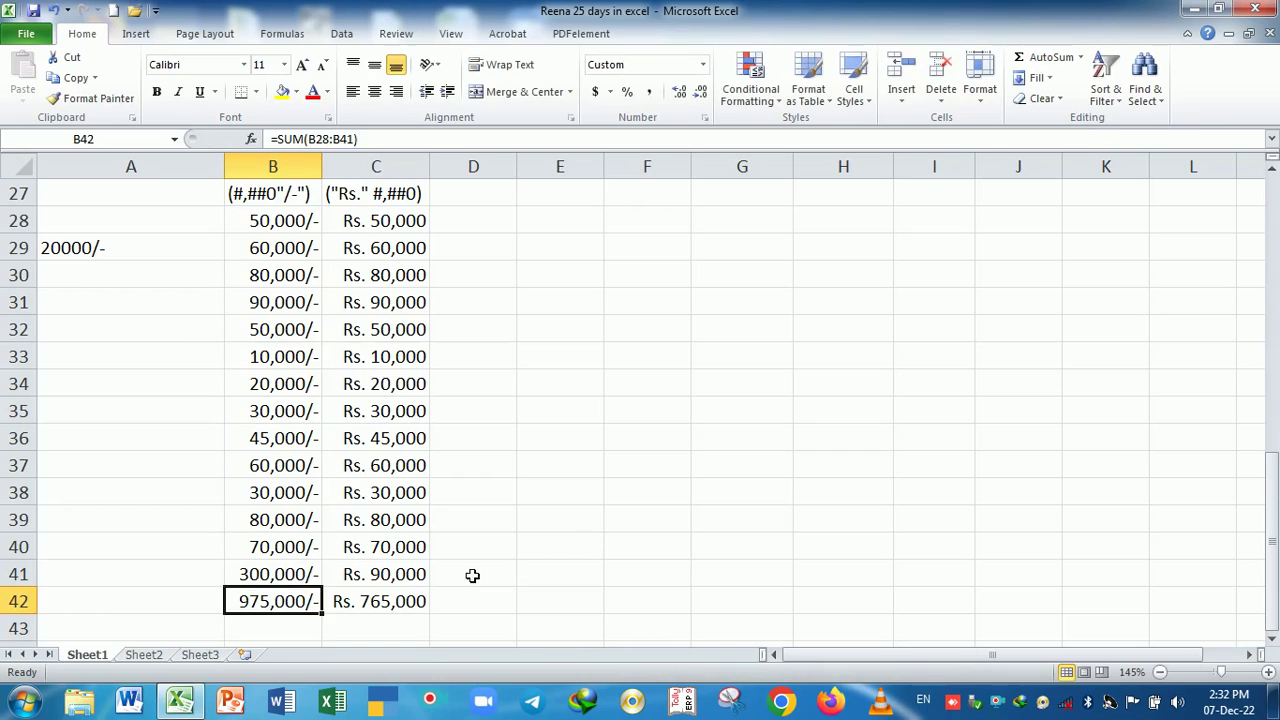
left_click(420, 585)
key("F2")
key("Return")
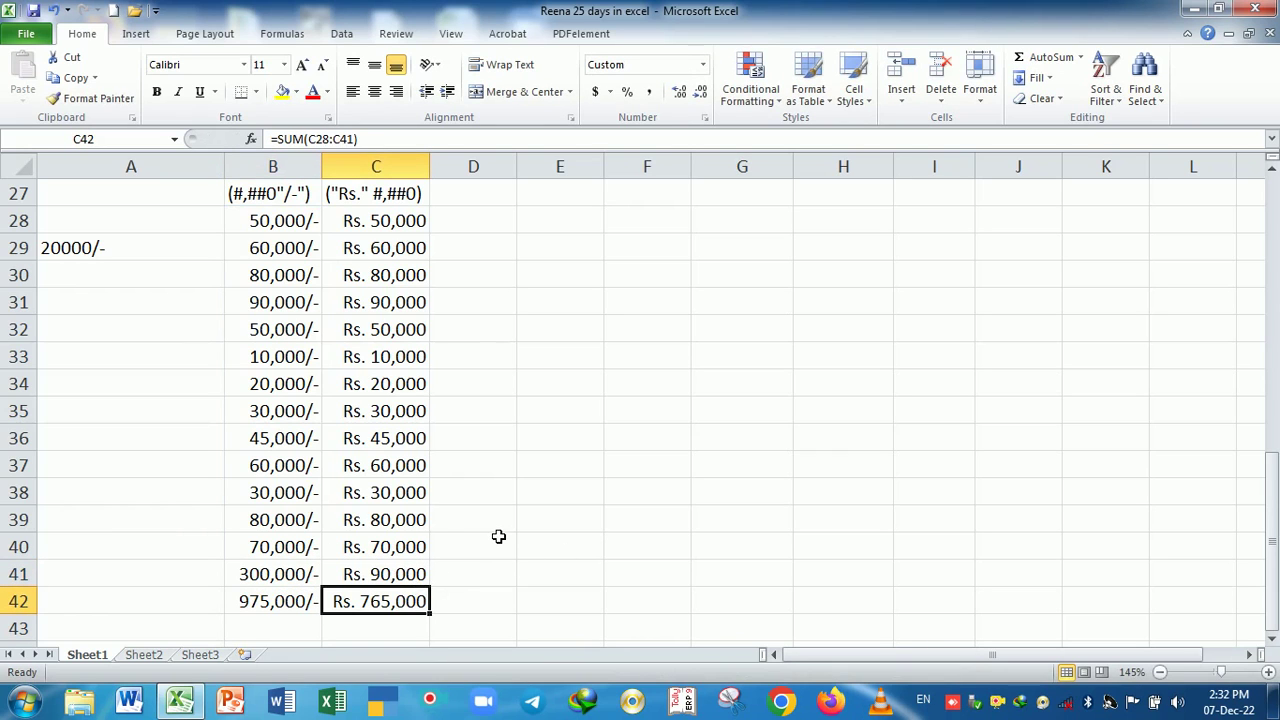
left_click_drag(271, 608, 386, 608)
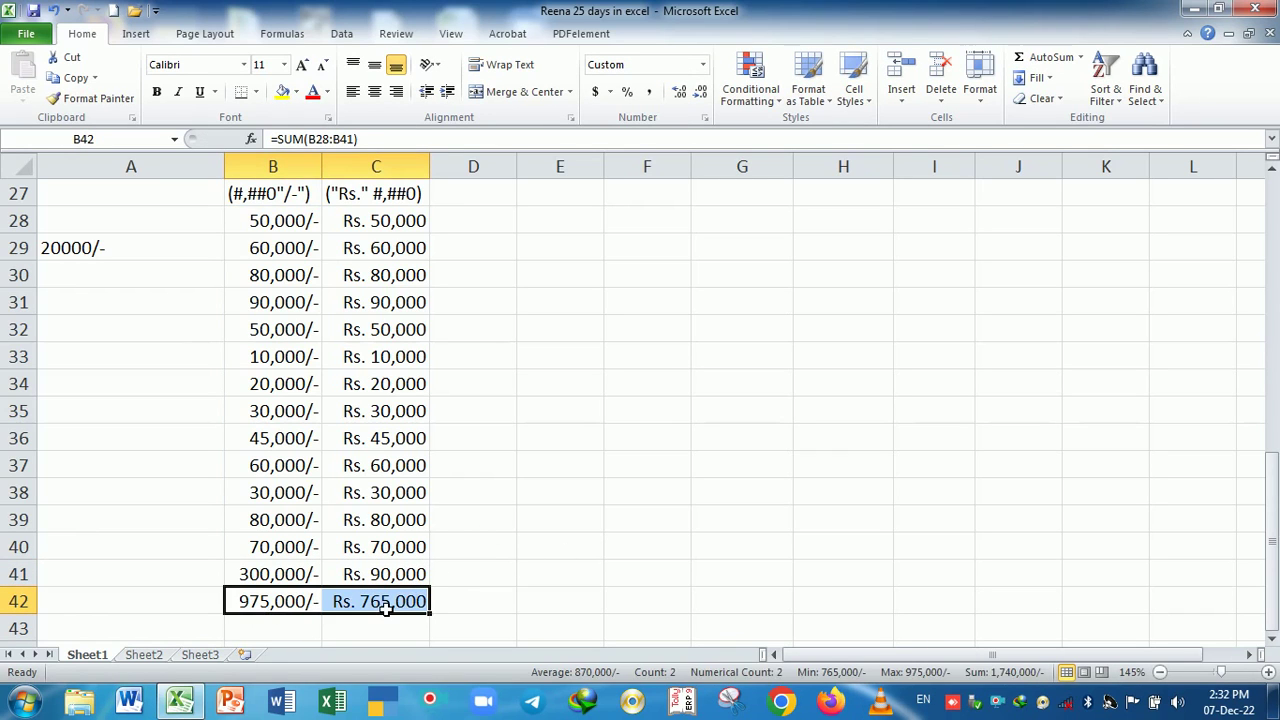
key("Delete")
scroll(547, 554, "up", 1)
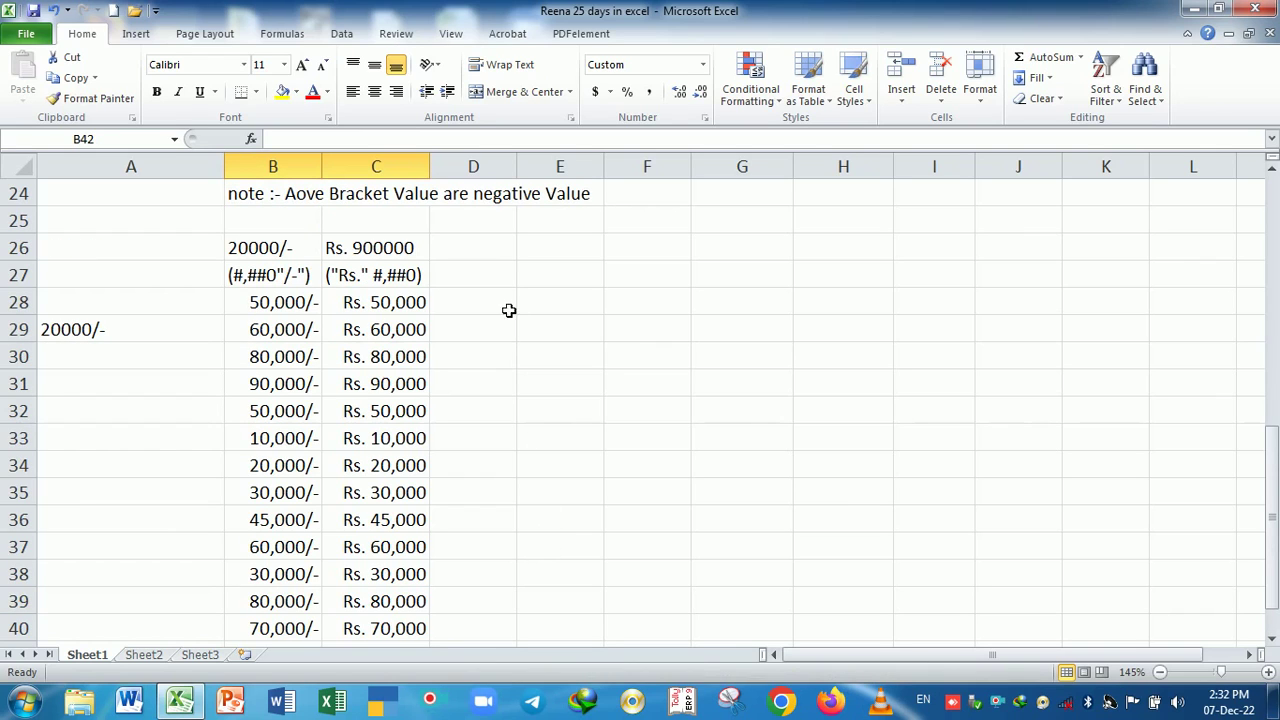
- Enter the sample 400 Kg. in cell D26
left_click(484, 249)
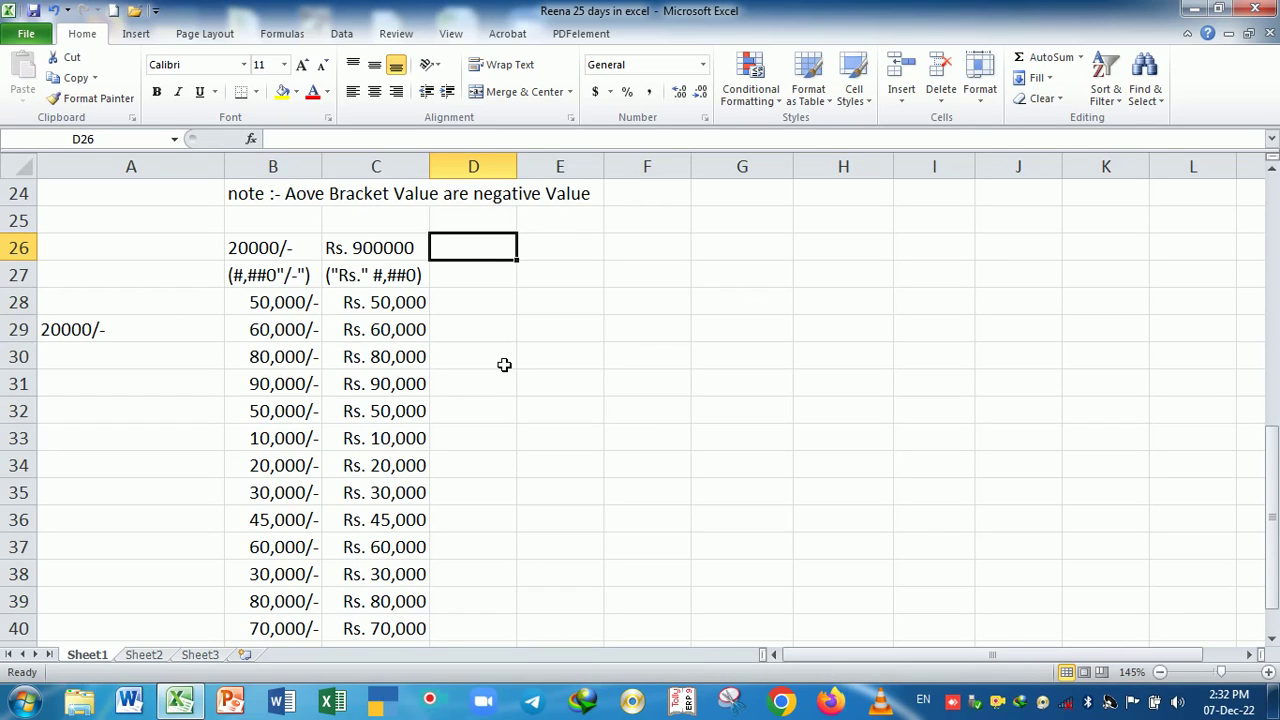
type("455")
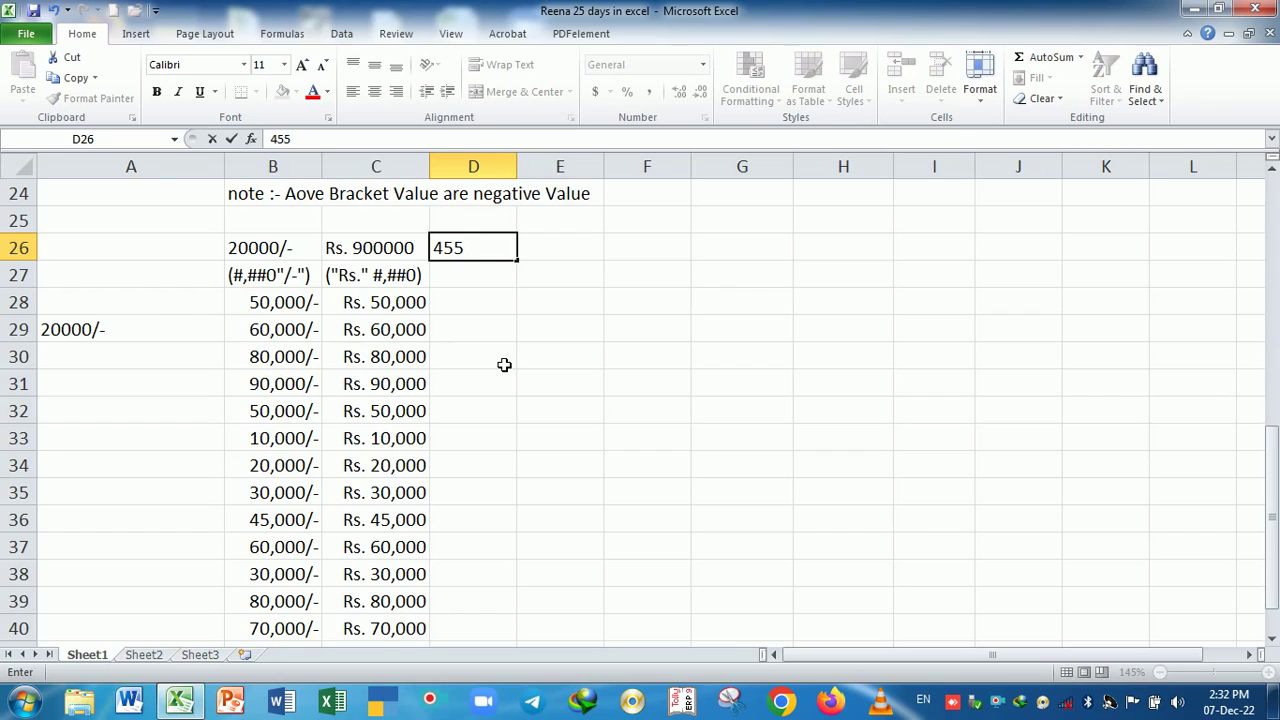
key("BackSpace")
key("BackSpace")
type("00 Kg.")
key("Return")
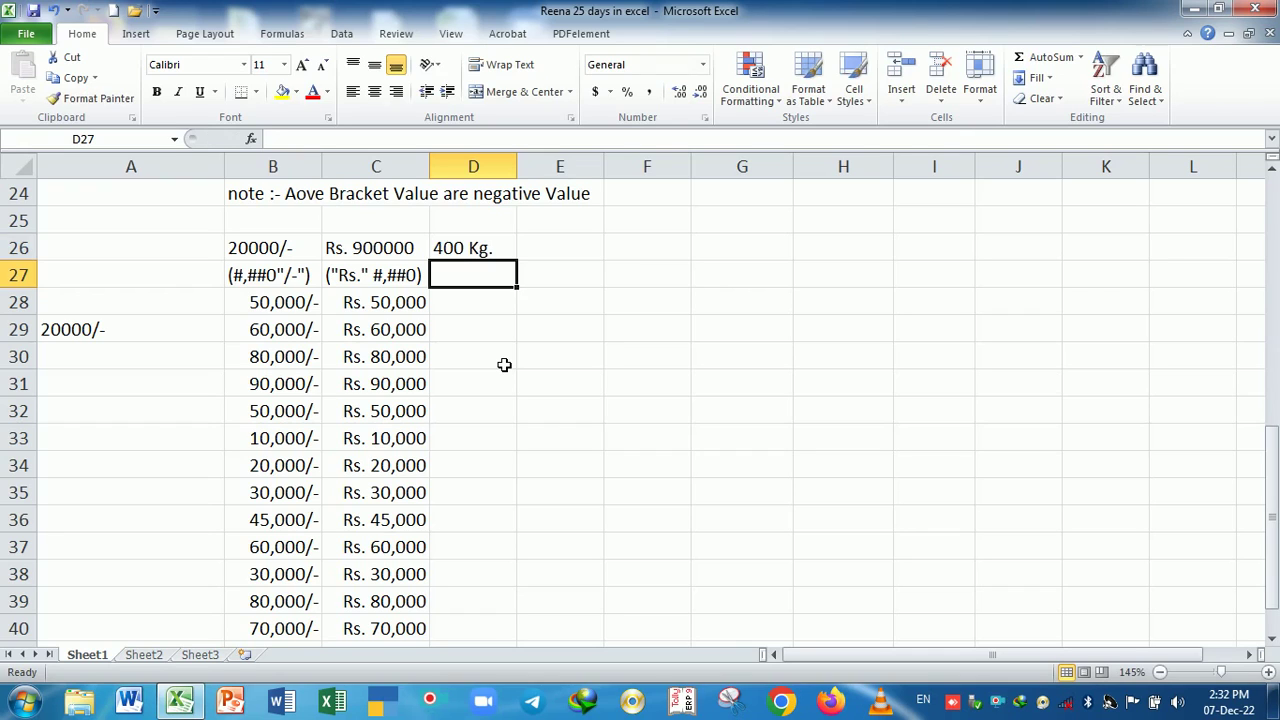
- Write the format note (#,##0"Kg.") in D27
type("(")
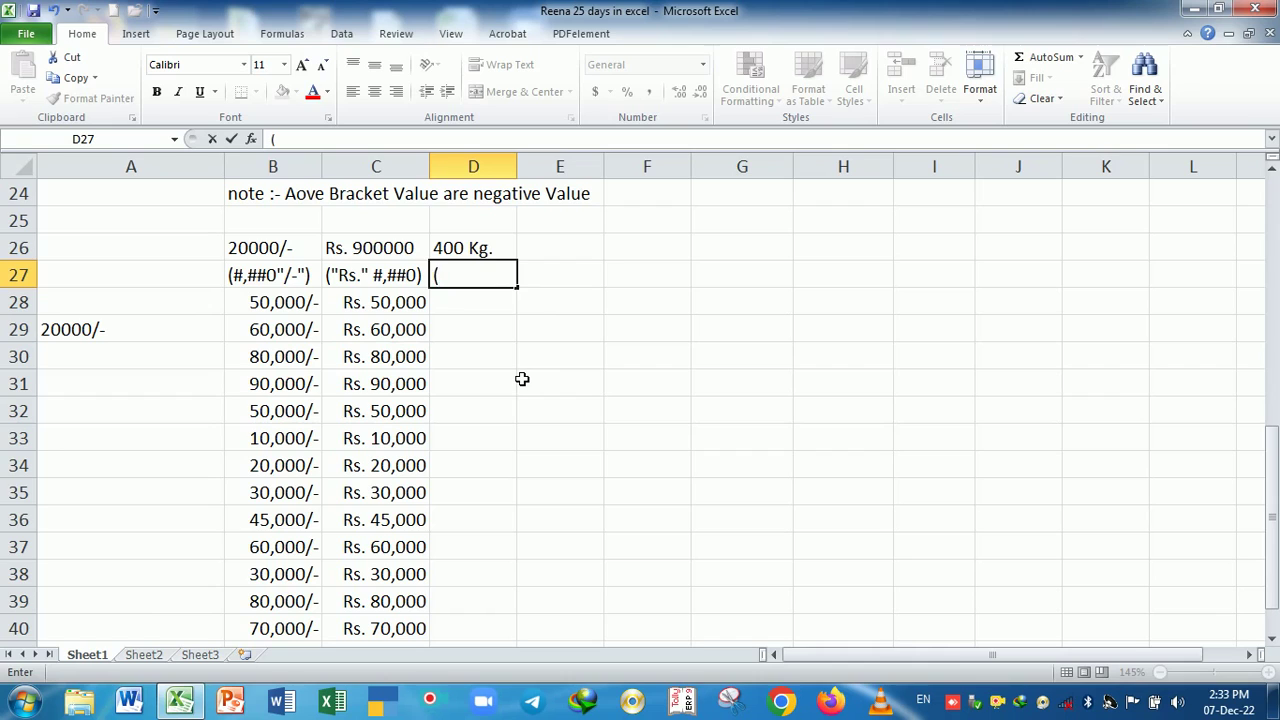
type("#,##0\"Kg")
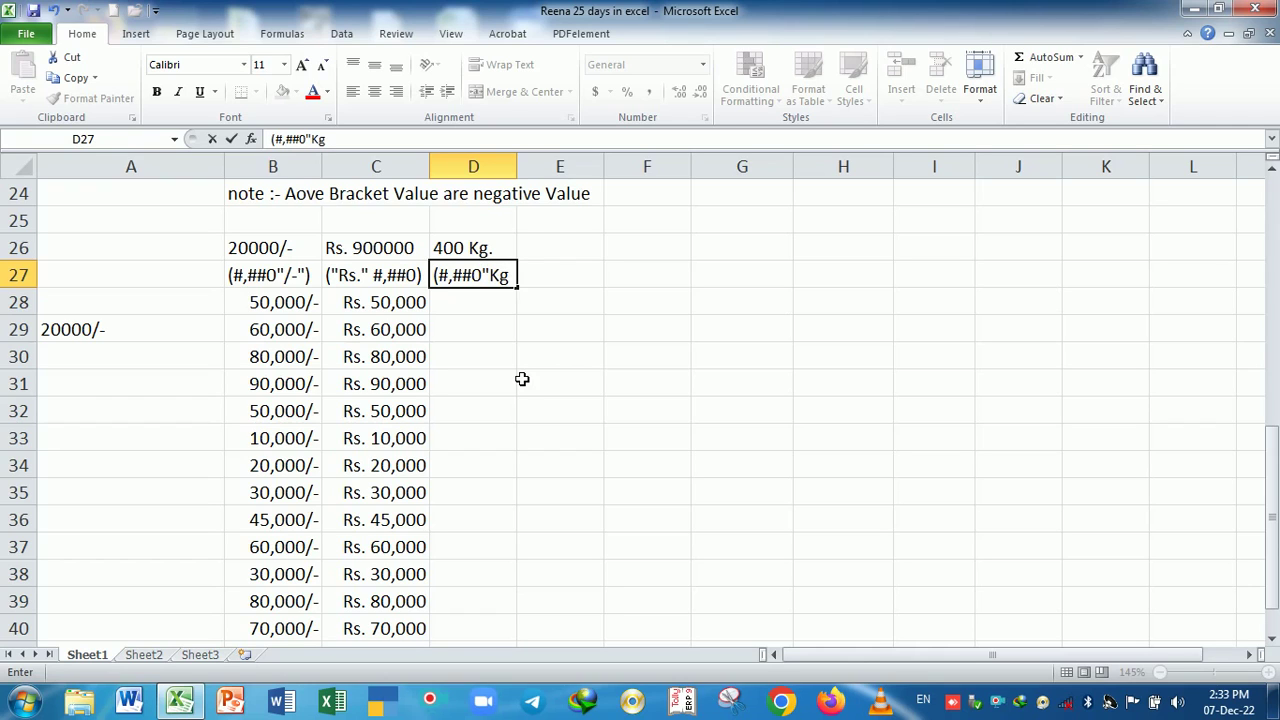
type(".\")")
key("Return")
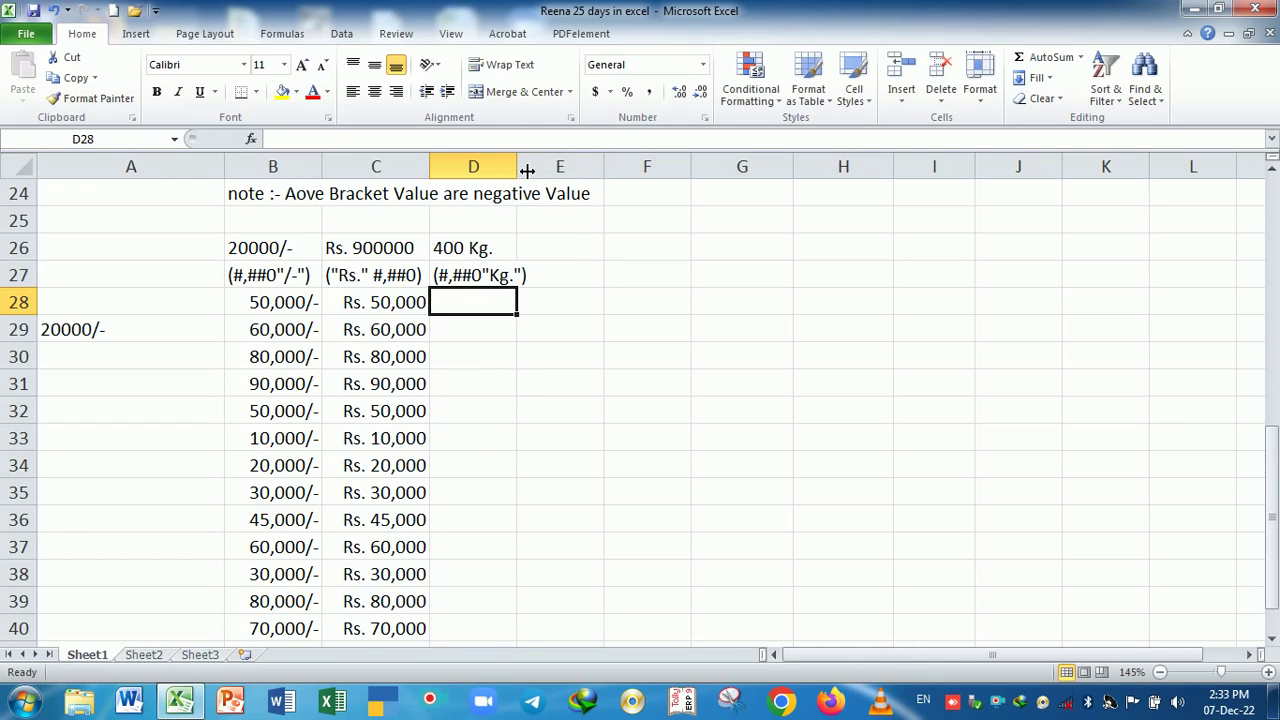
- Widen column D and give D28:D40 the custom number format #,##0 "Kg."
left_click_drag(527, 171, 534, 168)
left_click_drag(502, 306, 492, 632)
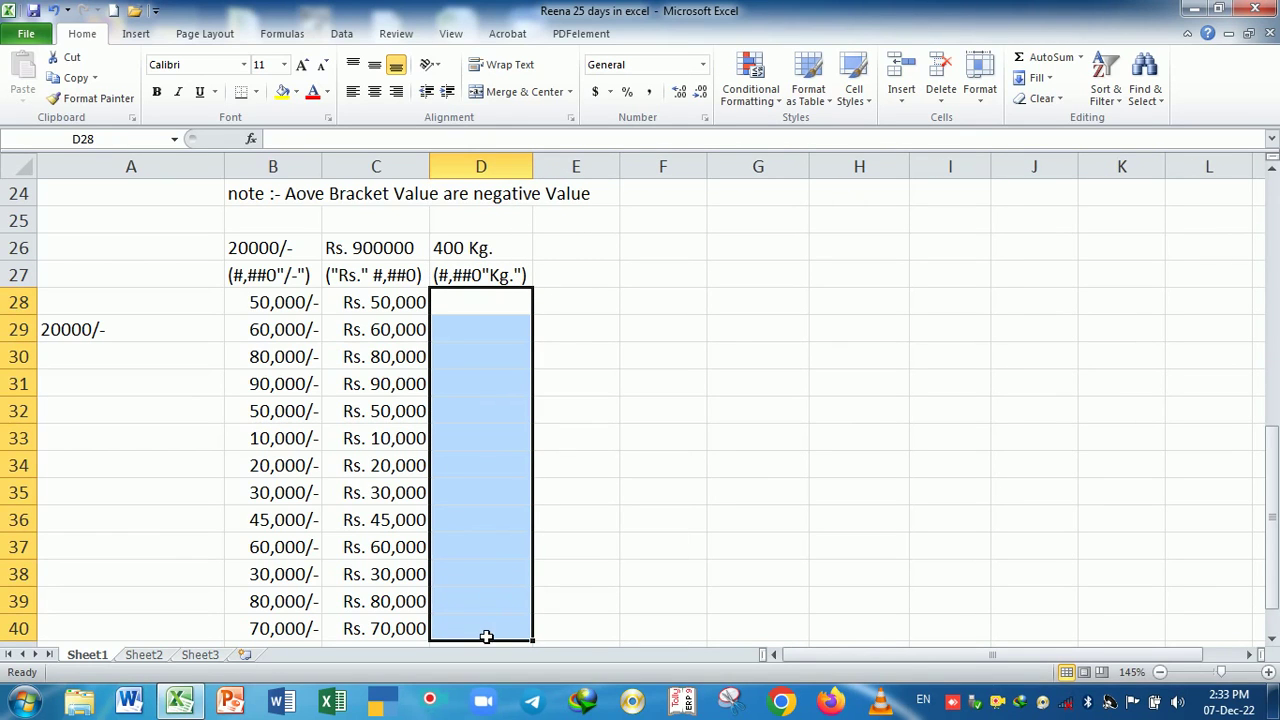
key("ctrl+1")
left_click(546, 290)
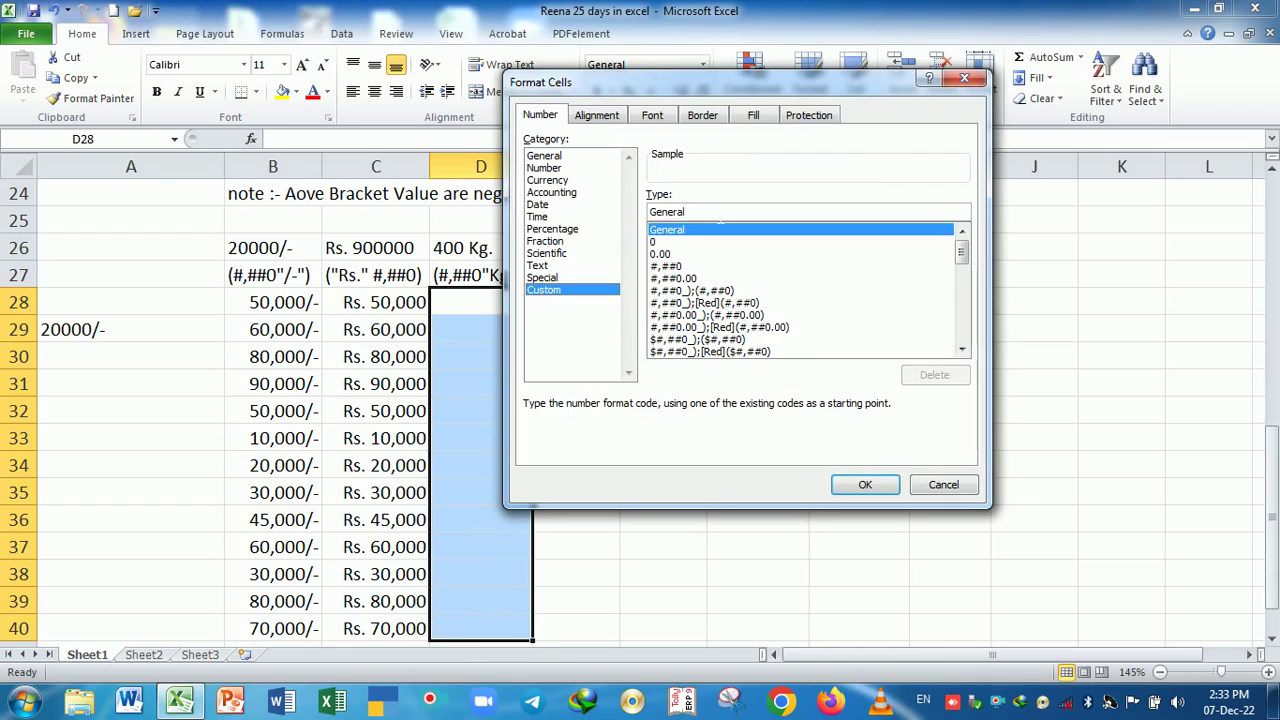
left_click_drag(720, 214, 648, 212)
key("BackSpace")
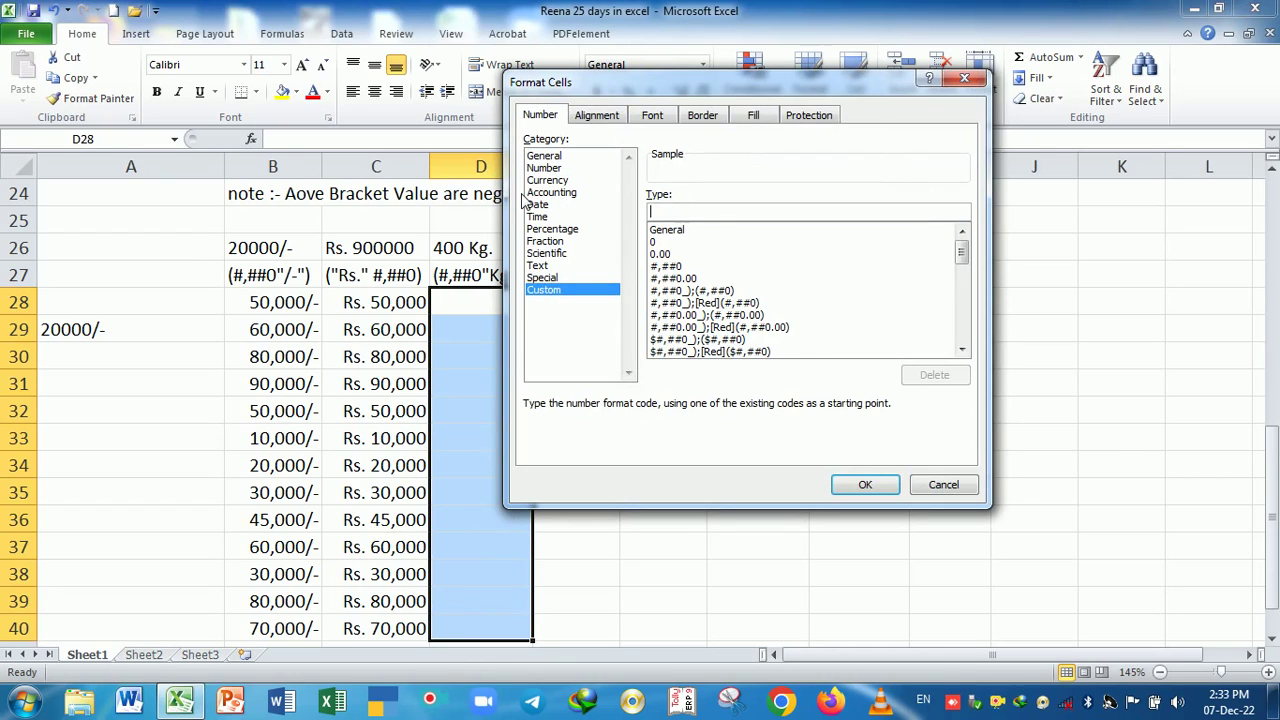
type("#,#")
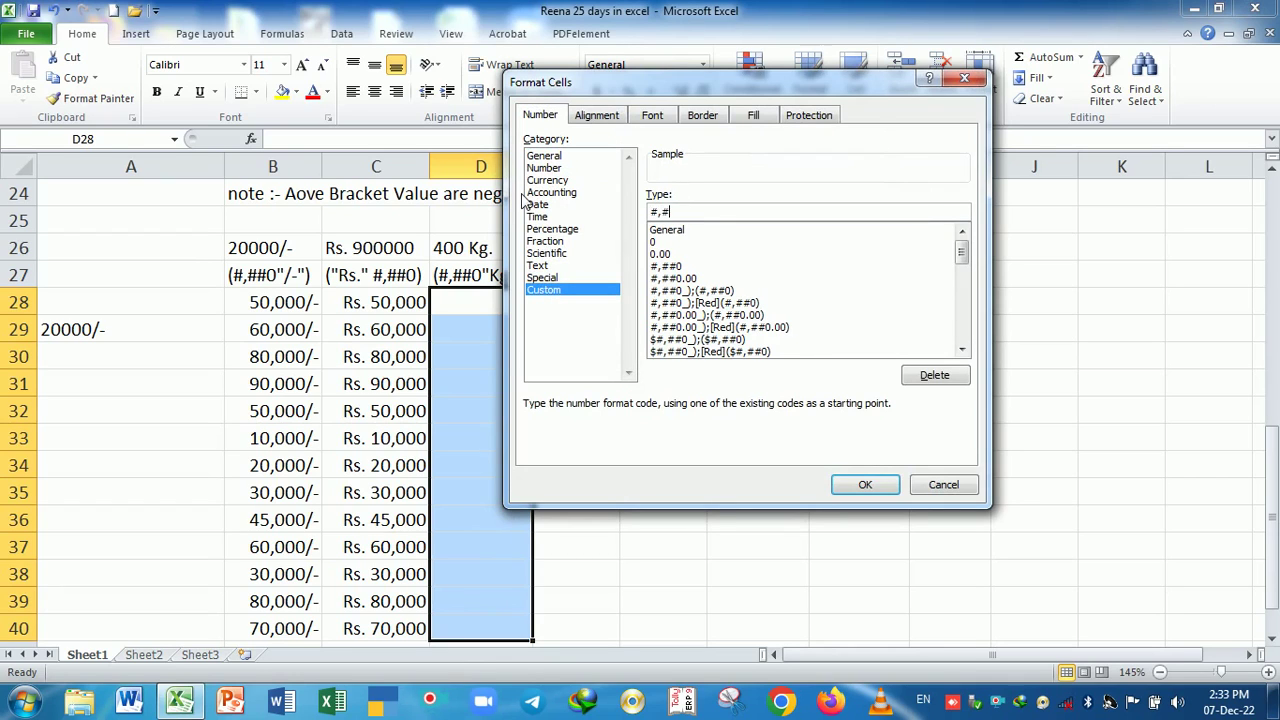
type("#0\"")
key("BackSpace")
key("Return")
- Enter weights 4000, 500, 600, 50, 50, 4000, 5000, 3,000 and 50,000 in D28:D36
type("4000")
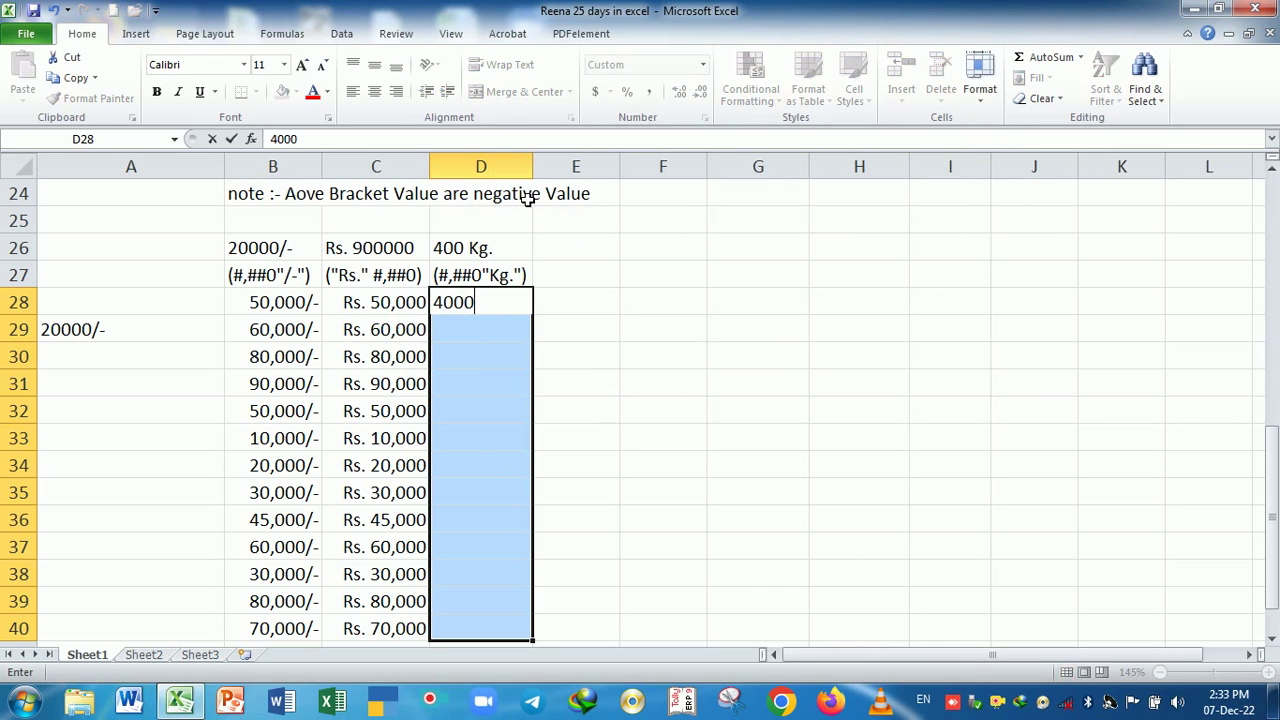
key("Return")
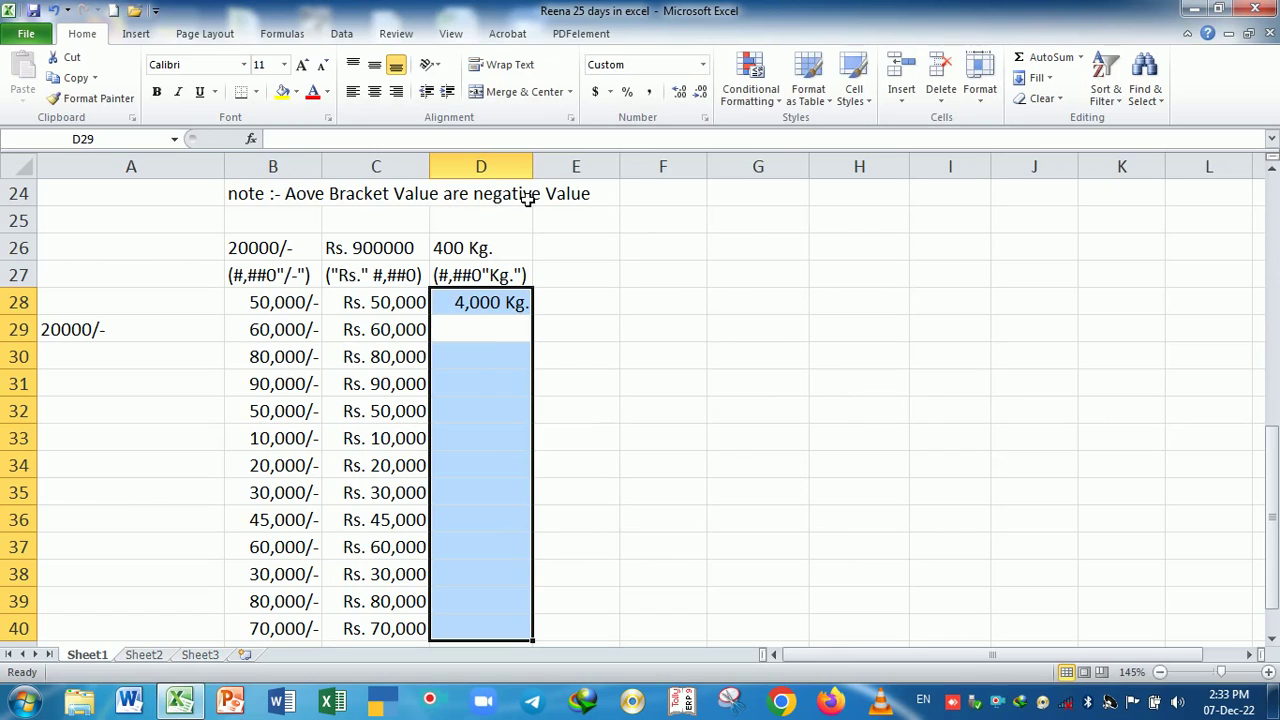
type("500")
key("Return")
type("600")
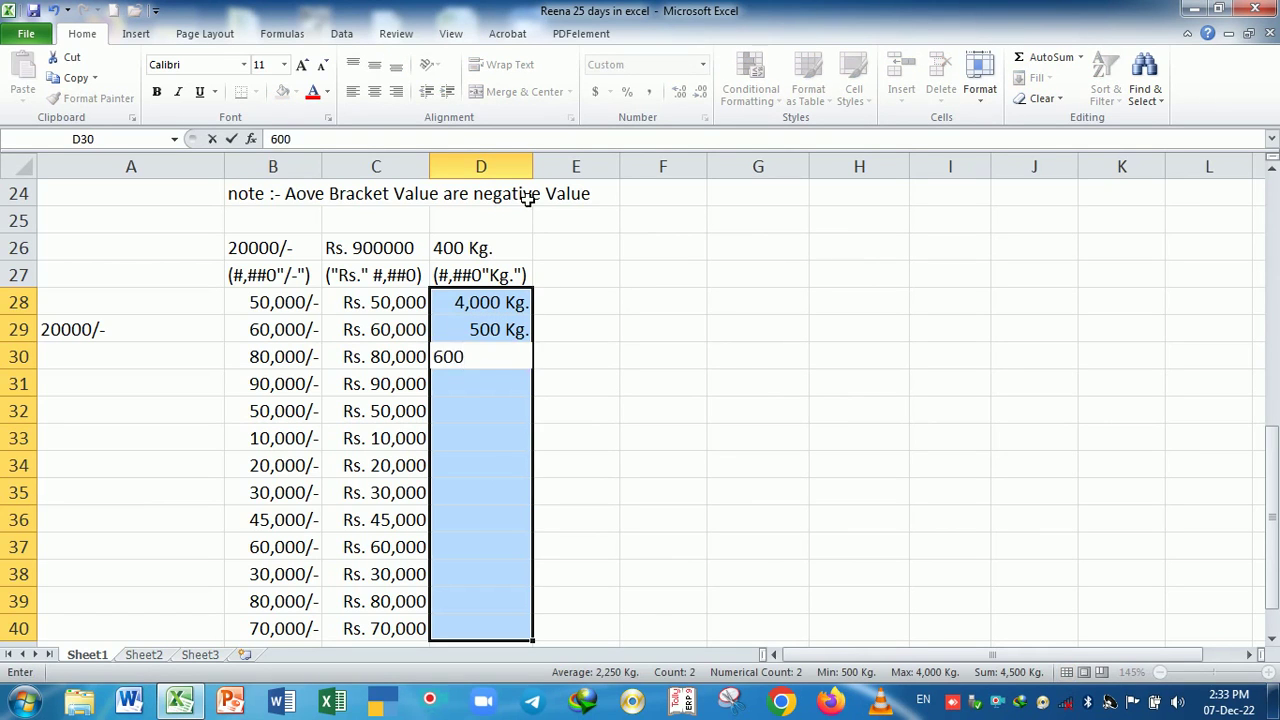
key("Return")
type("50")
key("Return")
type("50")
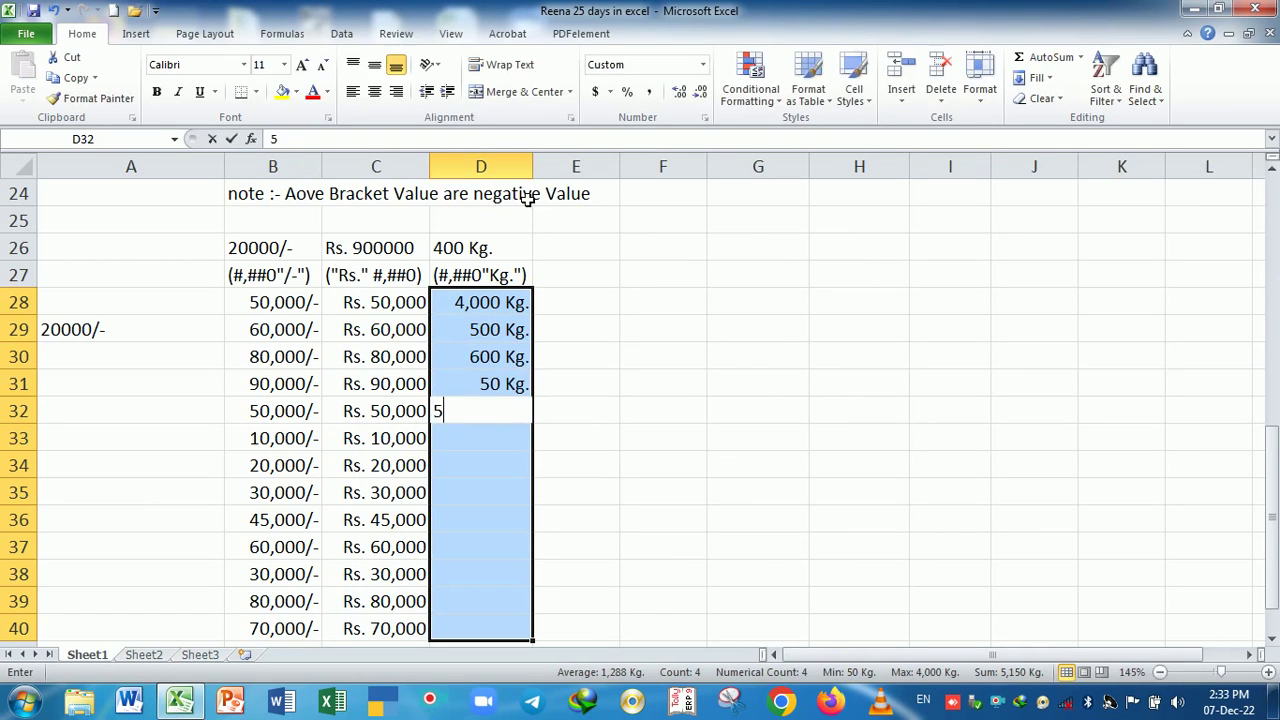
key("Return")
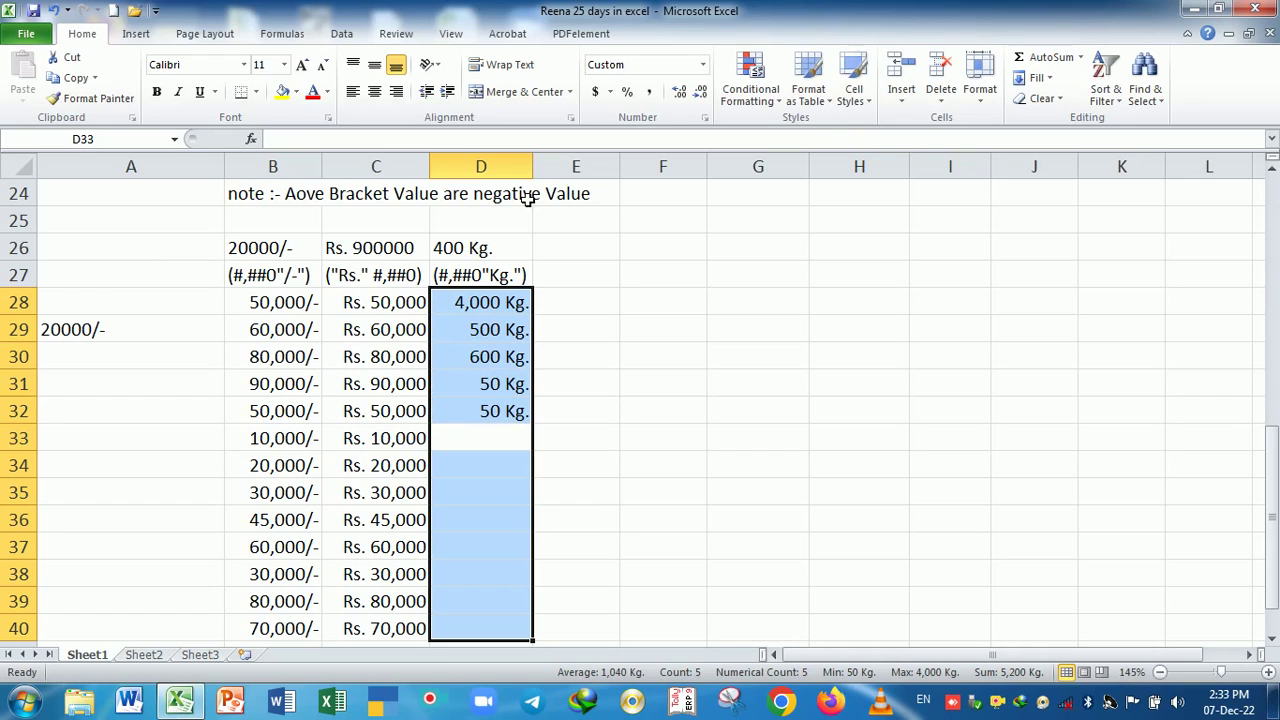
type("4000")
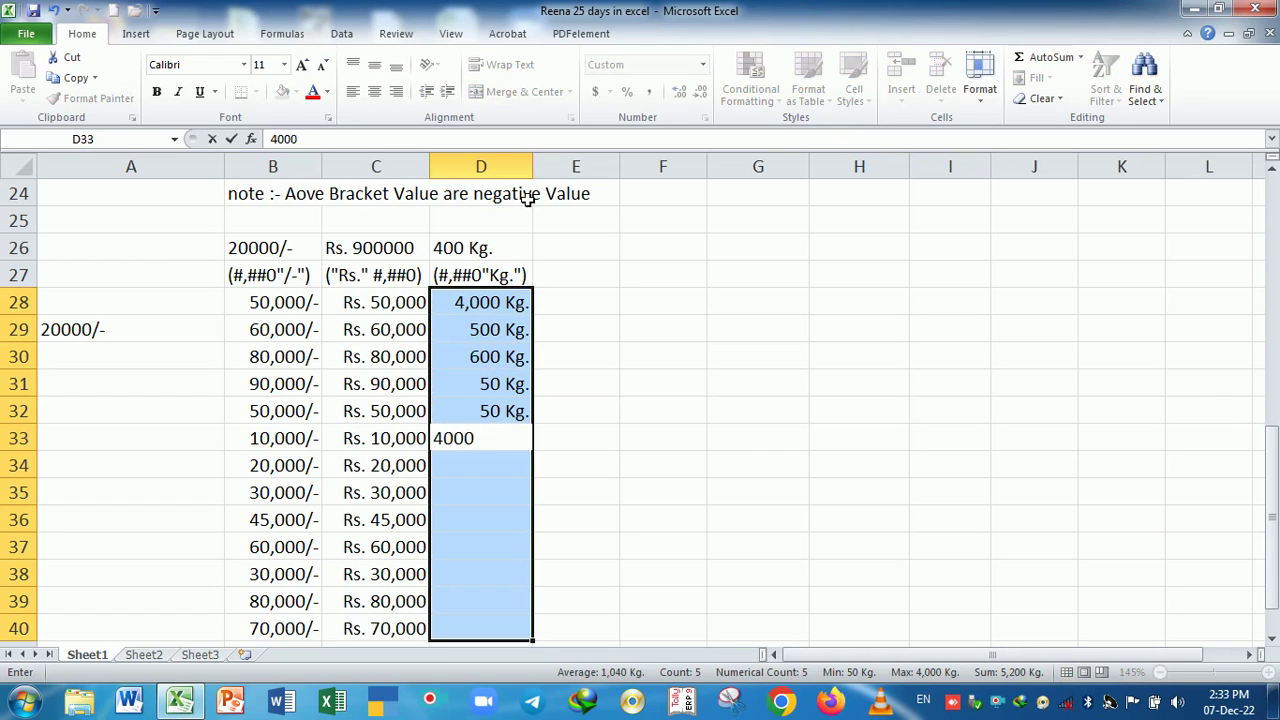
key("Return")
type("5000")
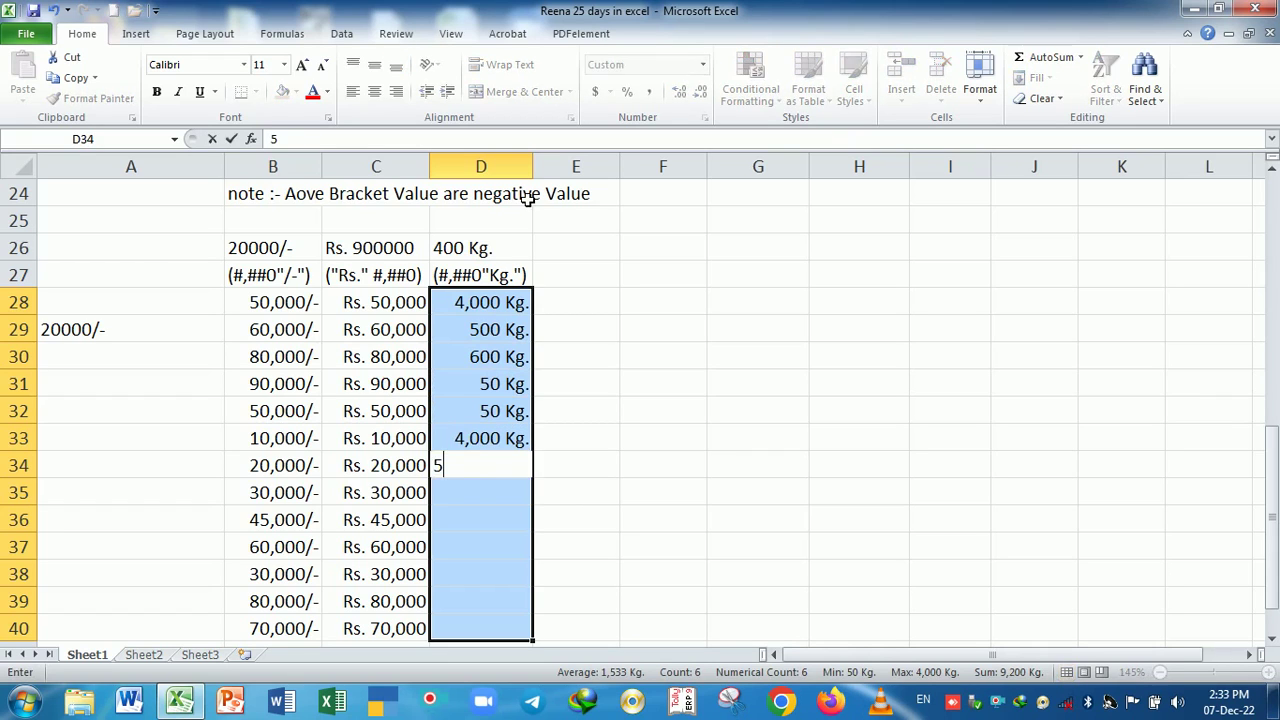
key("Return")
type("3,000")
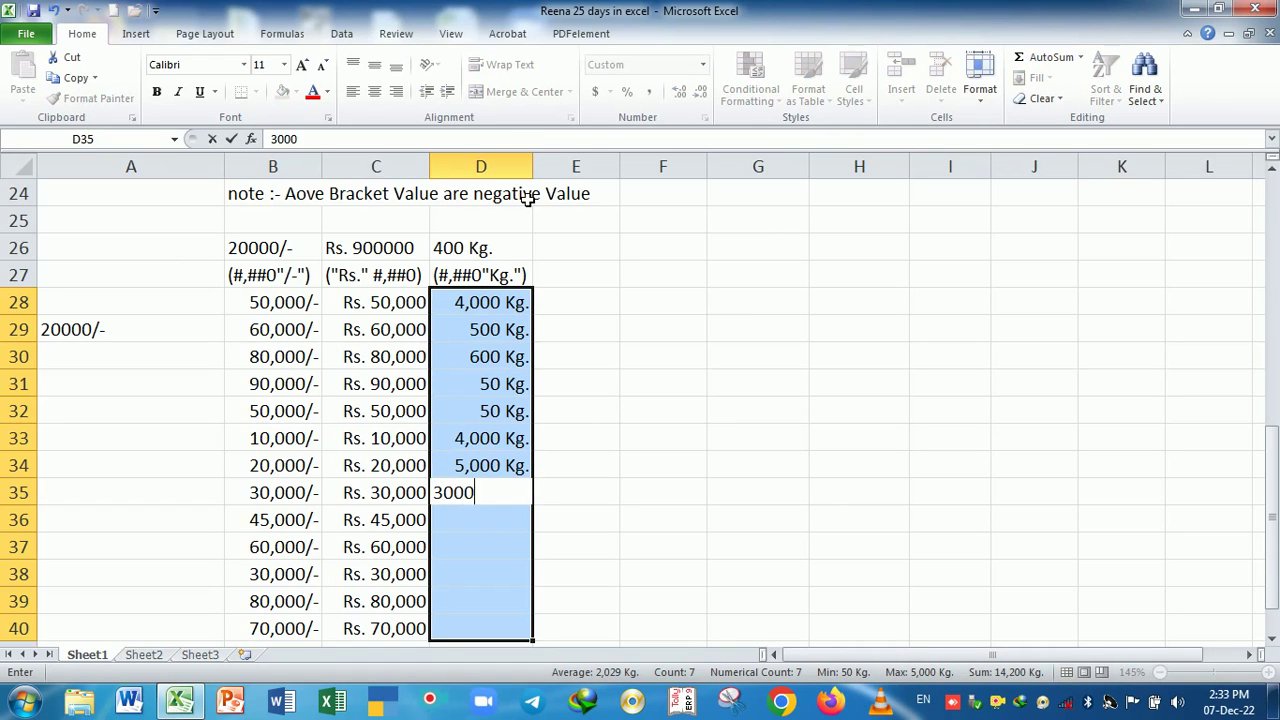
key("Return")
type("50,000")
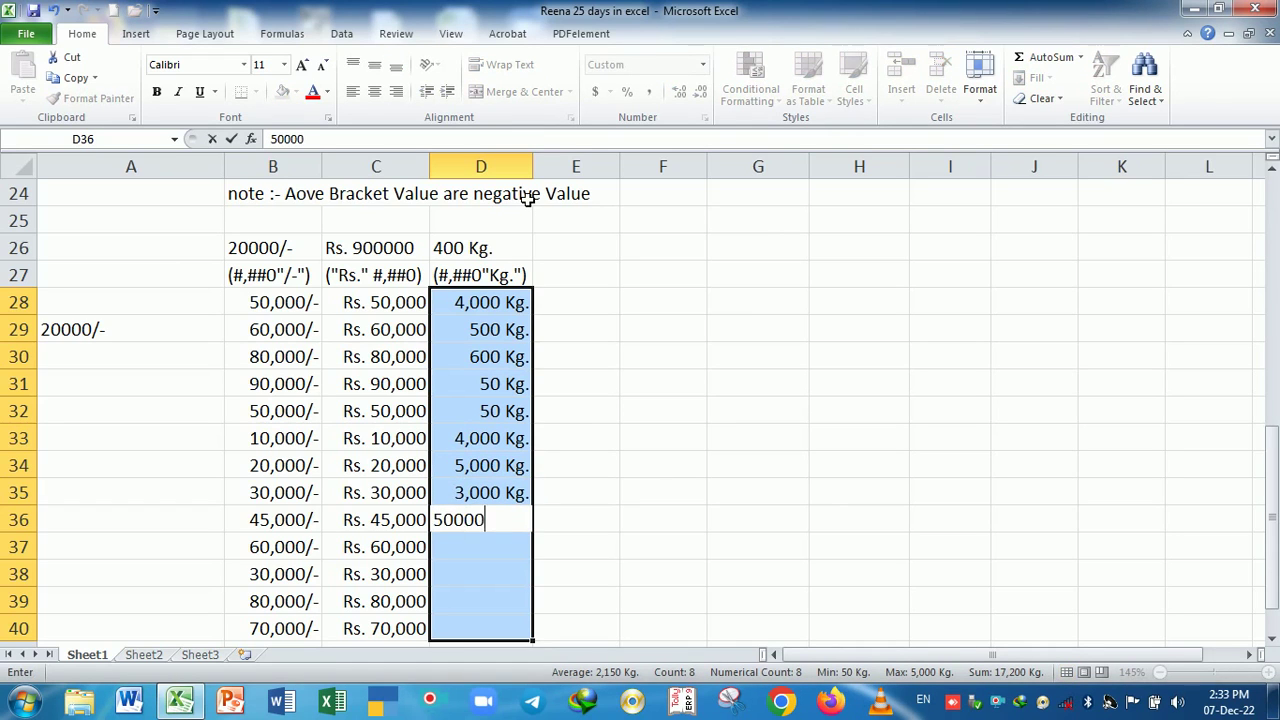
key("Return")
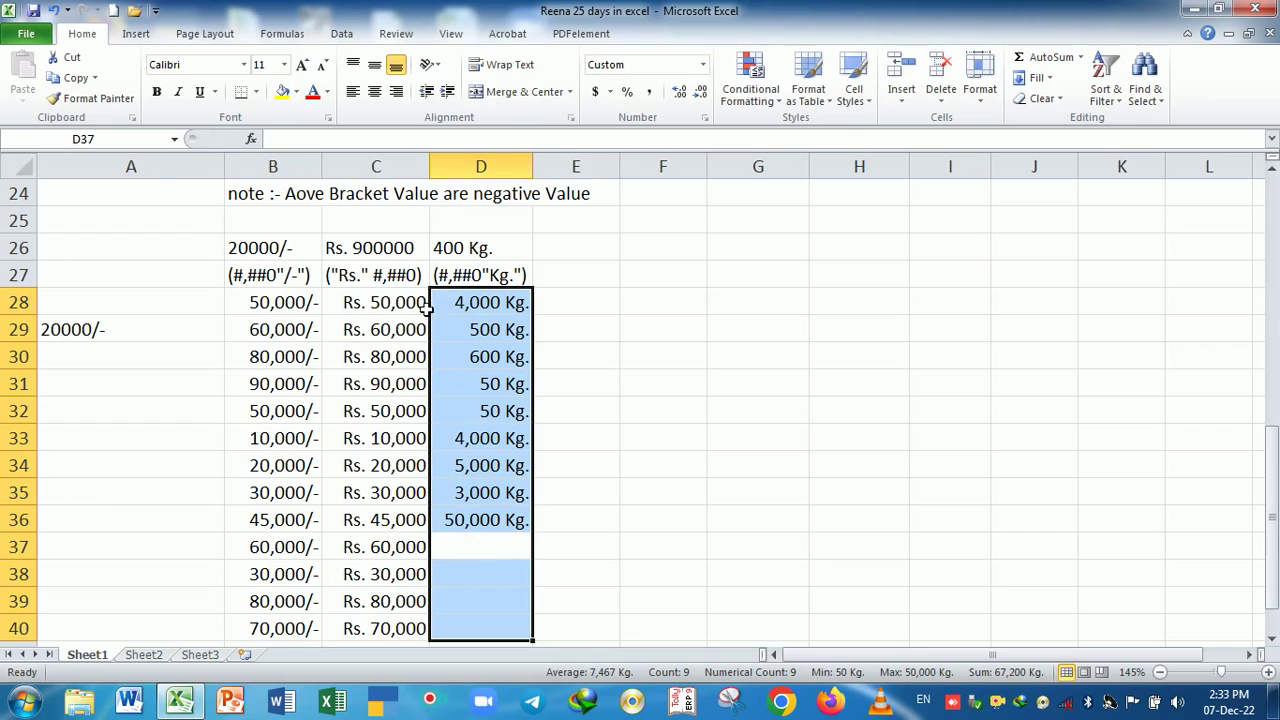
- Enter 2,000, 300, 3000 and 5,000 in D37:D40, then clear the stray values in B41:C41
left_click(452, 280)
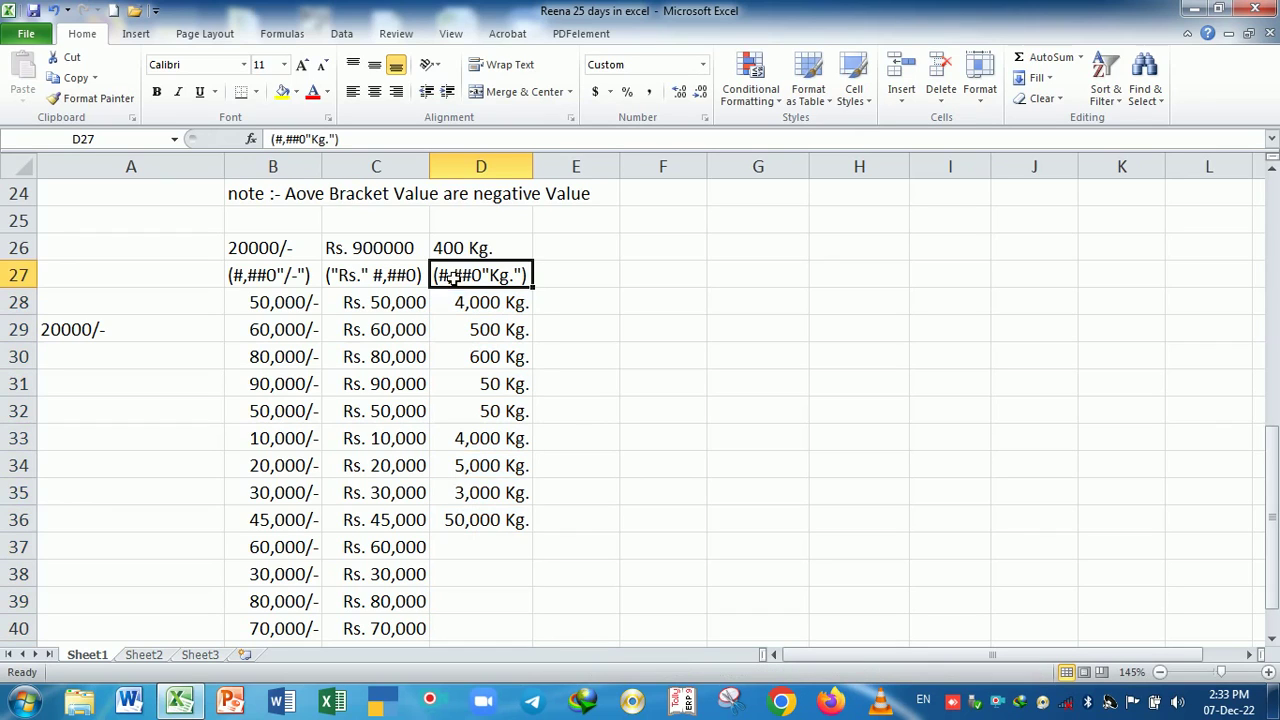
left_click(491, 522)
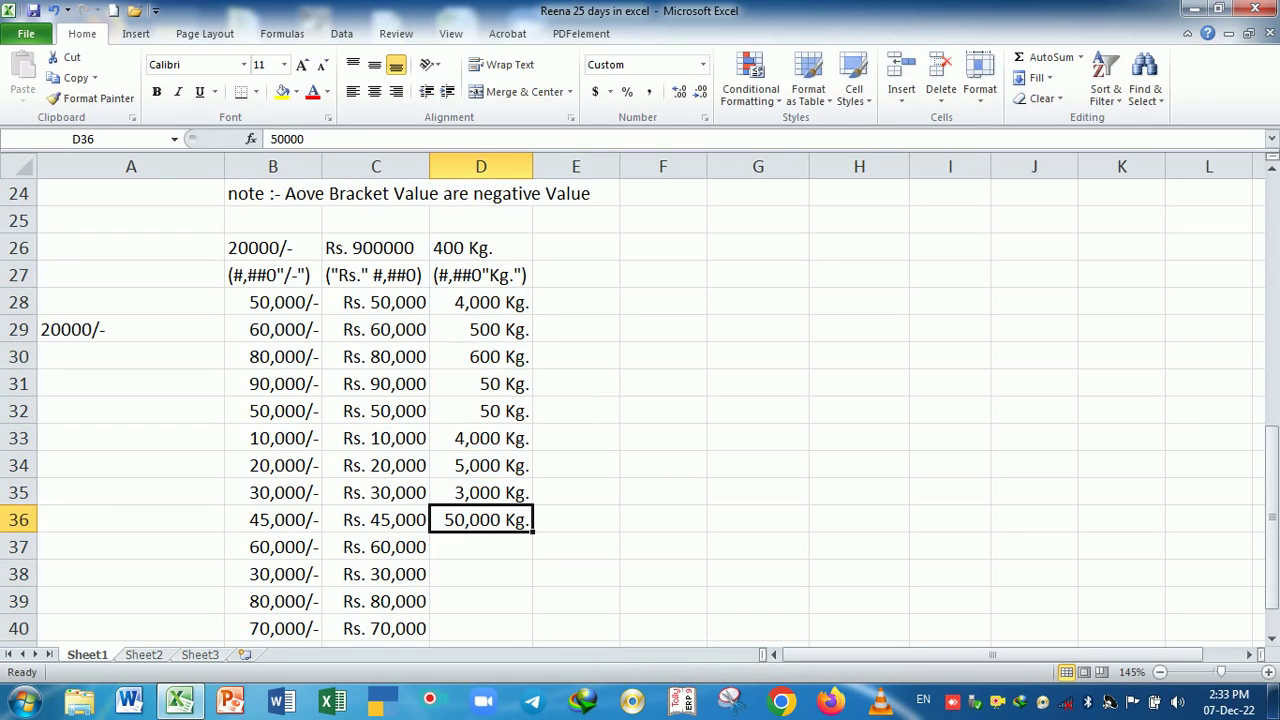
left_click(494, 550)
type("2,000")
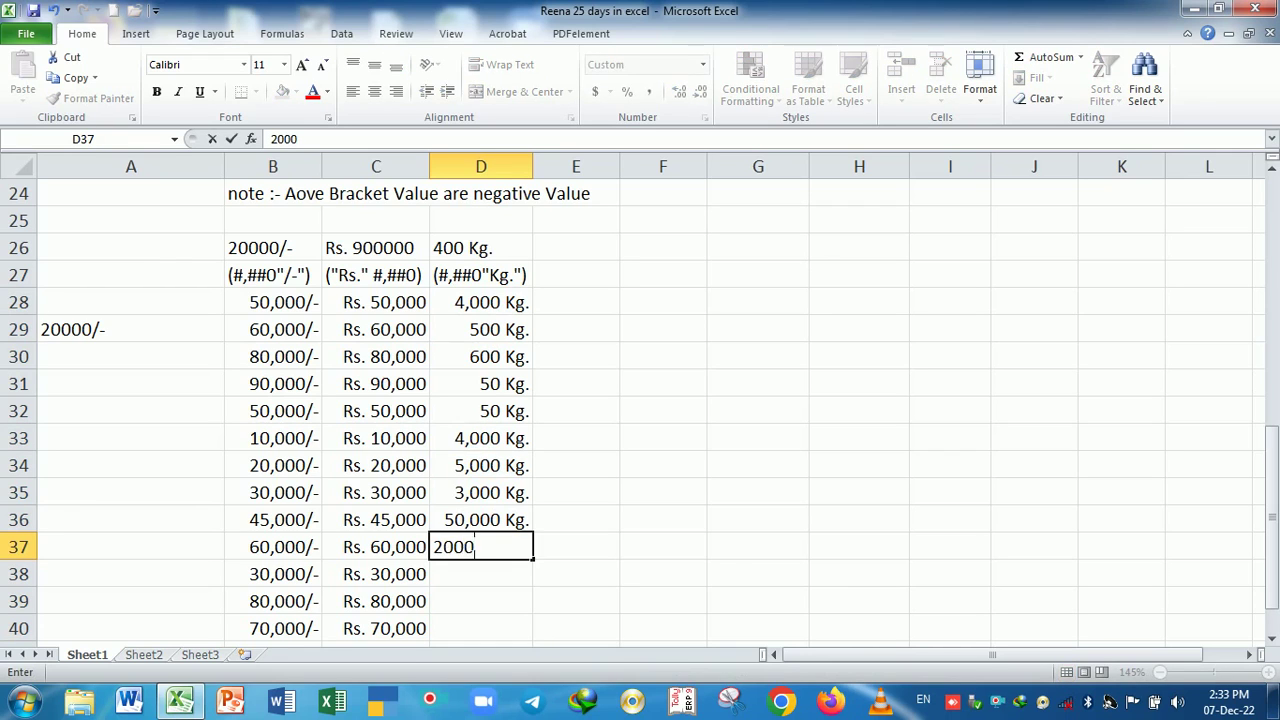
key("Return")
type("300")
key("Return")
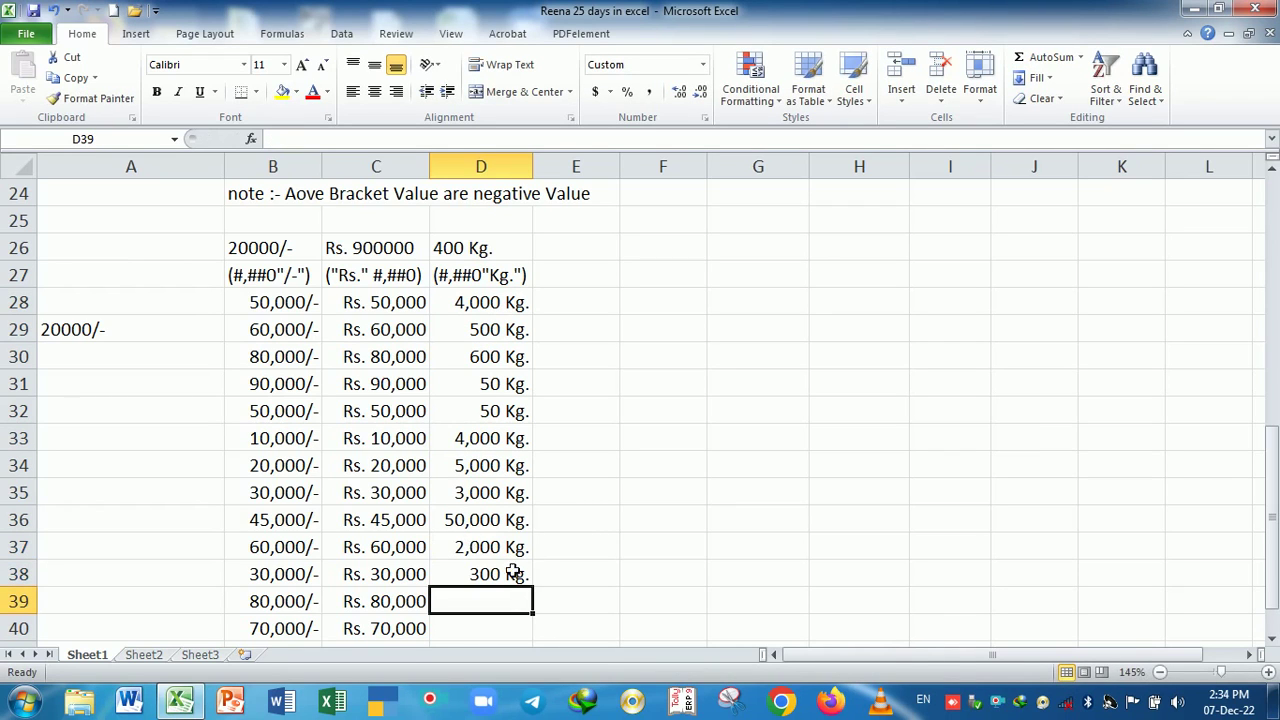
left_click(496, 578)
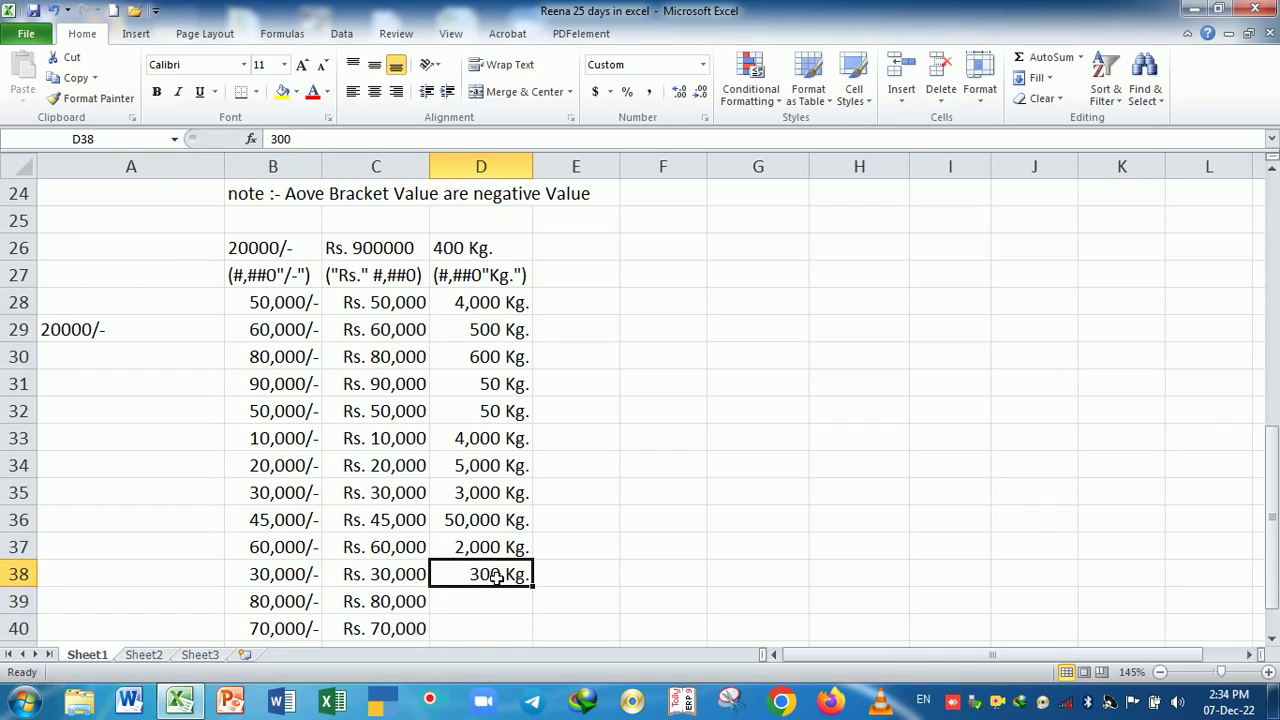
left_click(496, 610)
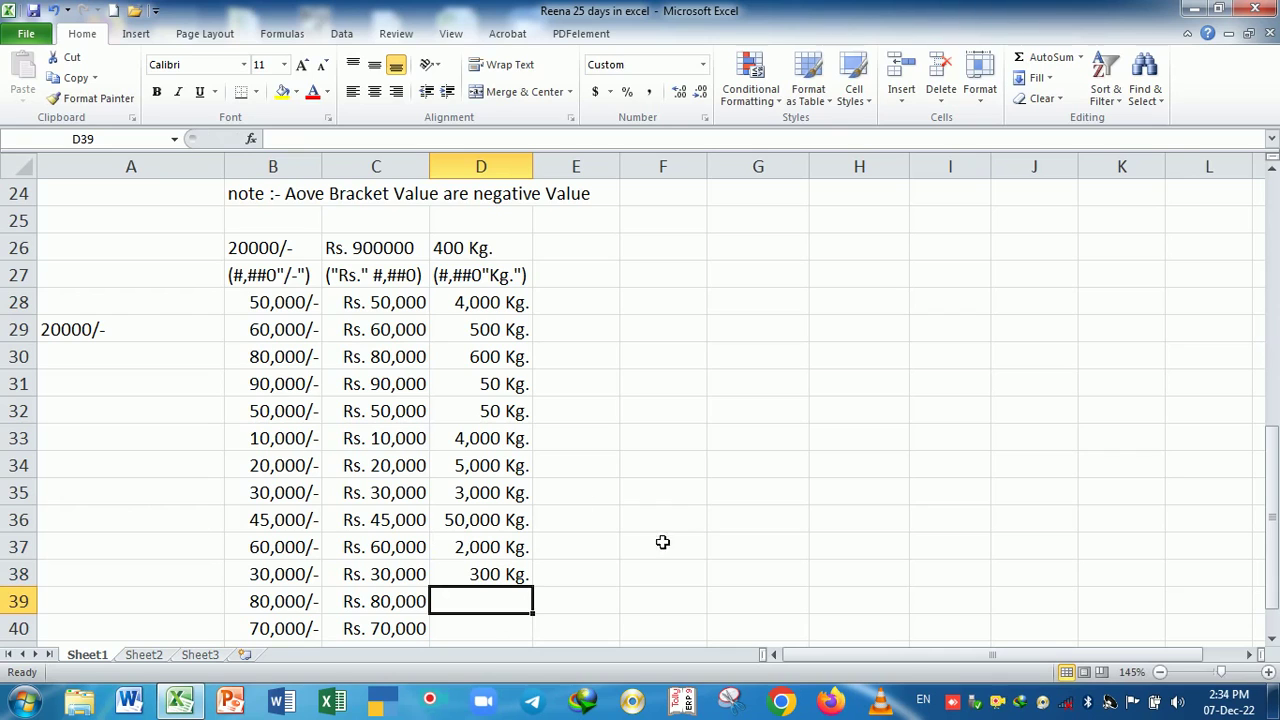
type("3000")
key("Return")
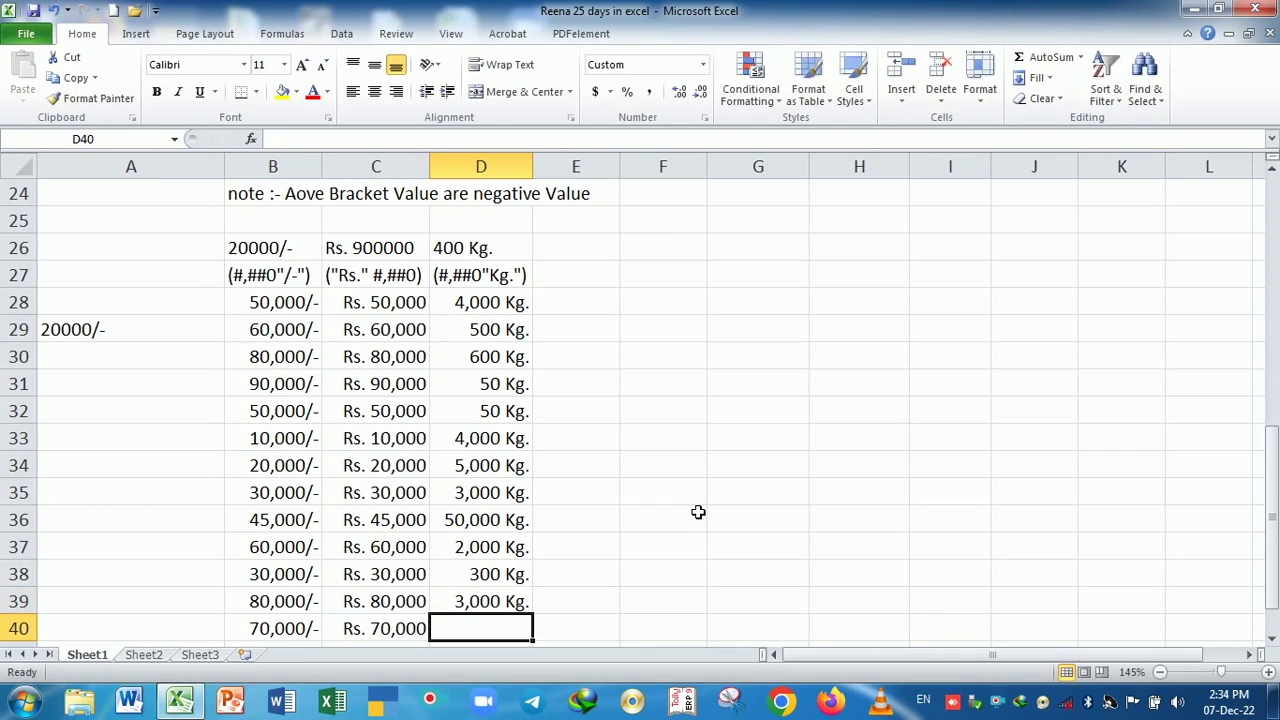
type("5,000")
key("Return")
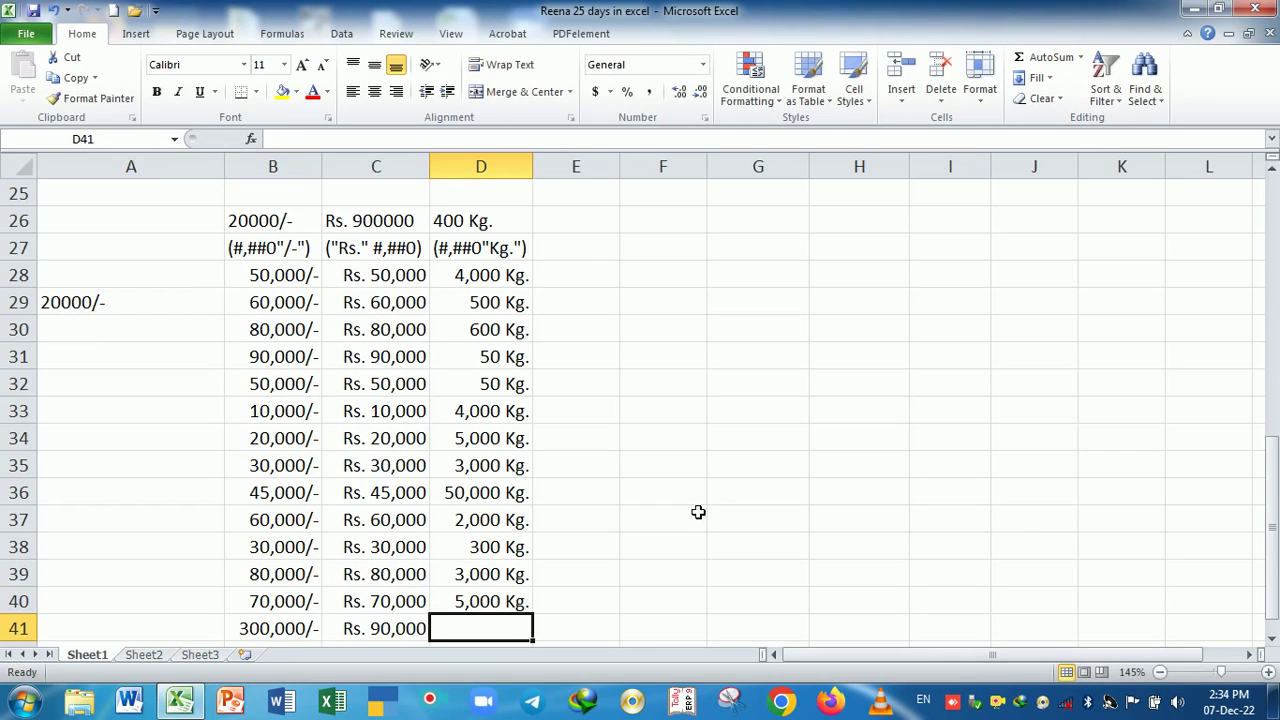
left_click_drag(265, 630, 380, 630)
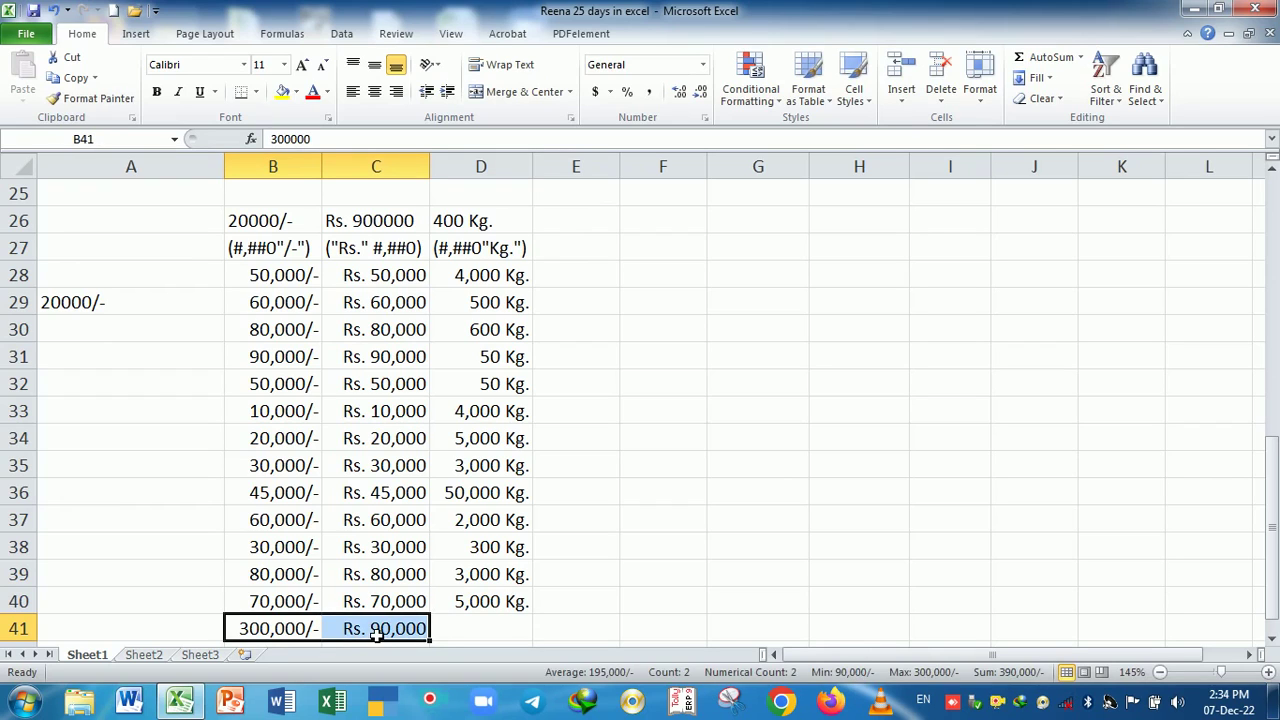
key("Delete")
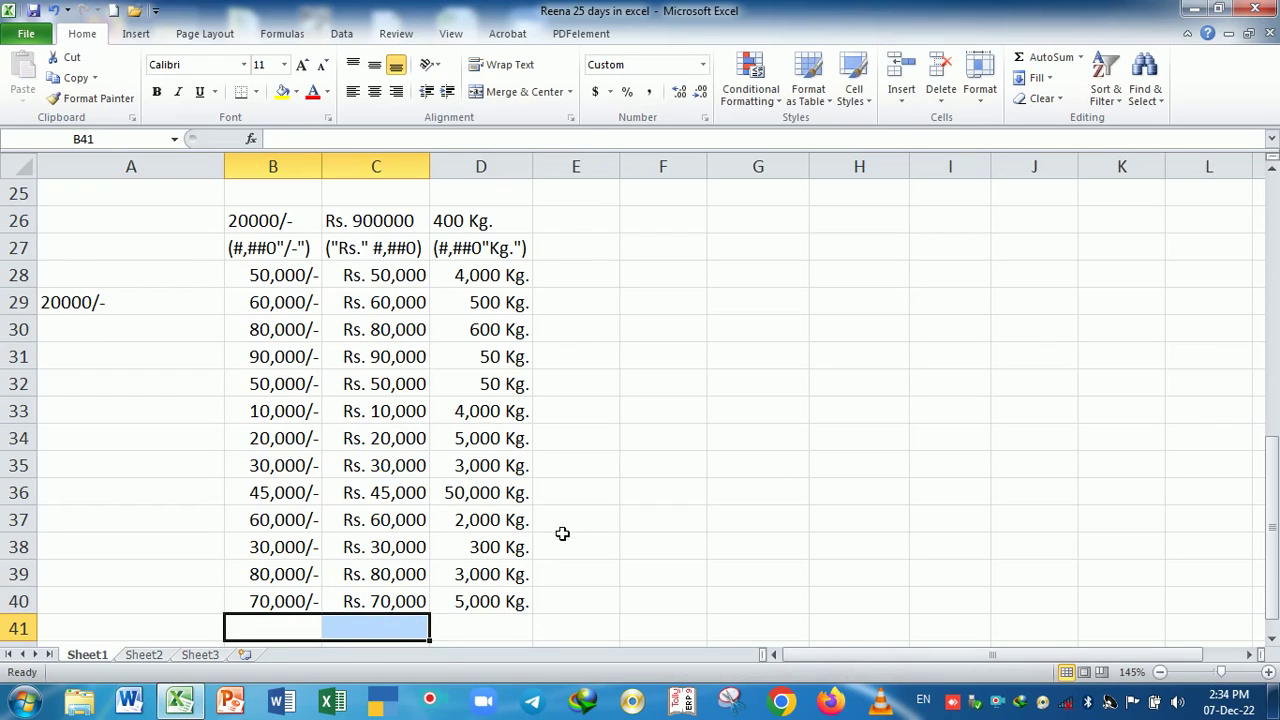
- Enter the sample MRP. 3000 in cell E26
left_click(584, 220)
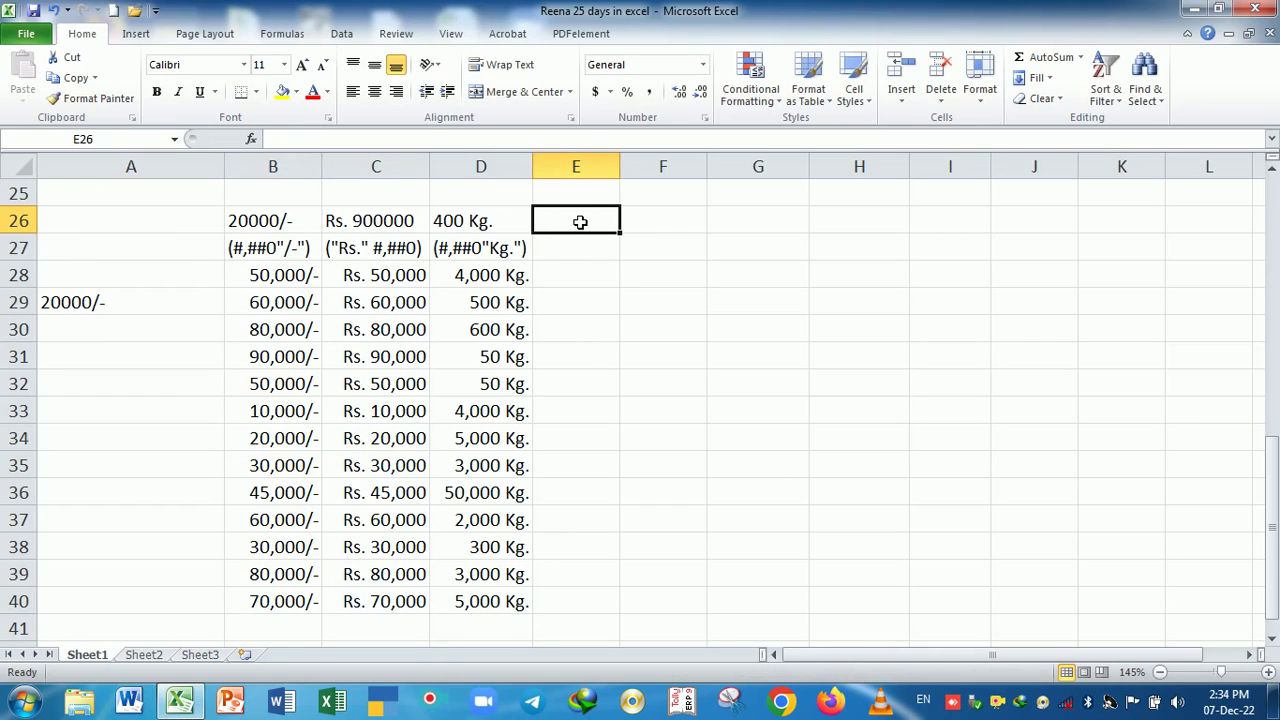
type("MRP")
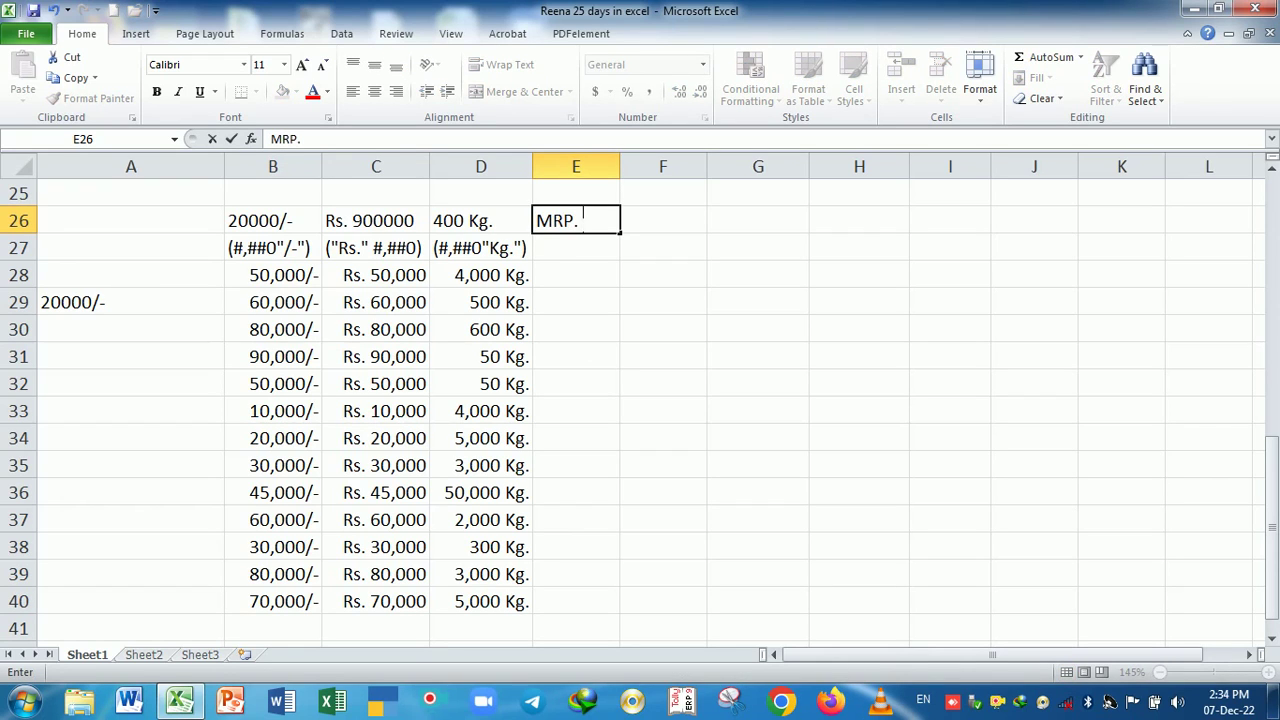
type(". 3000")
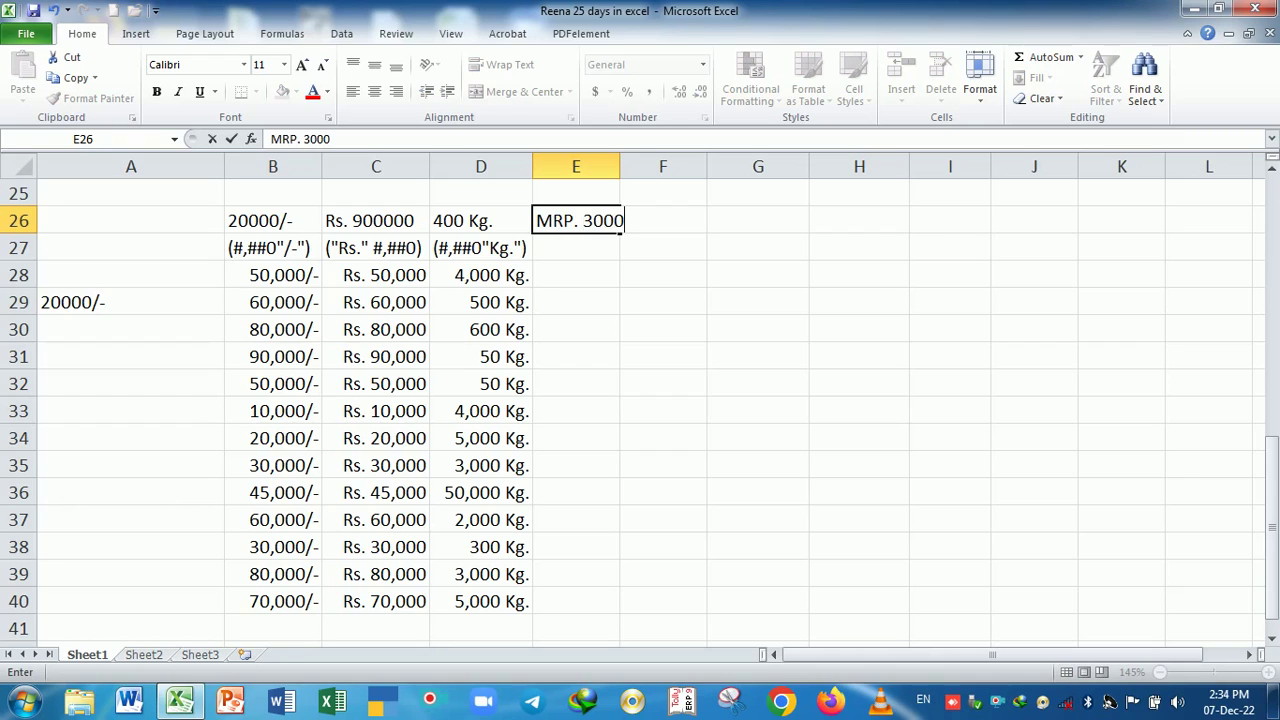
key("Return")
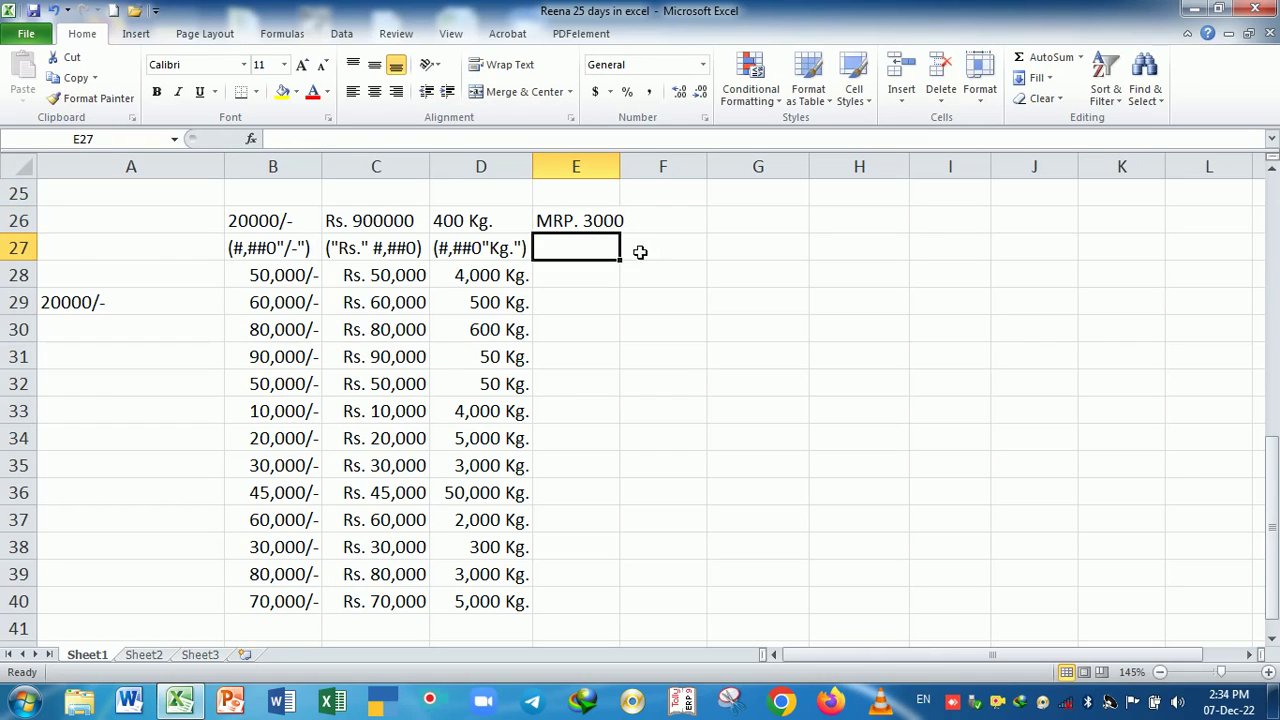
- Write the note ("MRP." #) in E27 and widen column E slightly
type("\"")
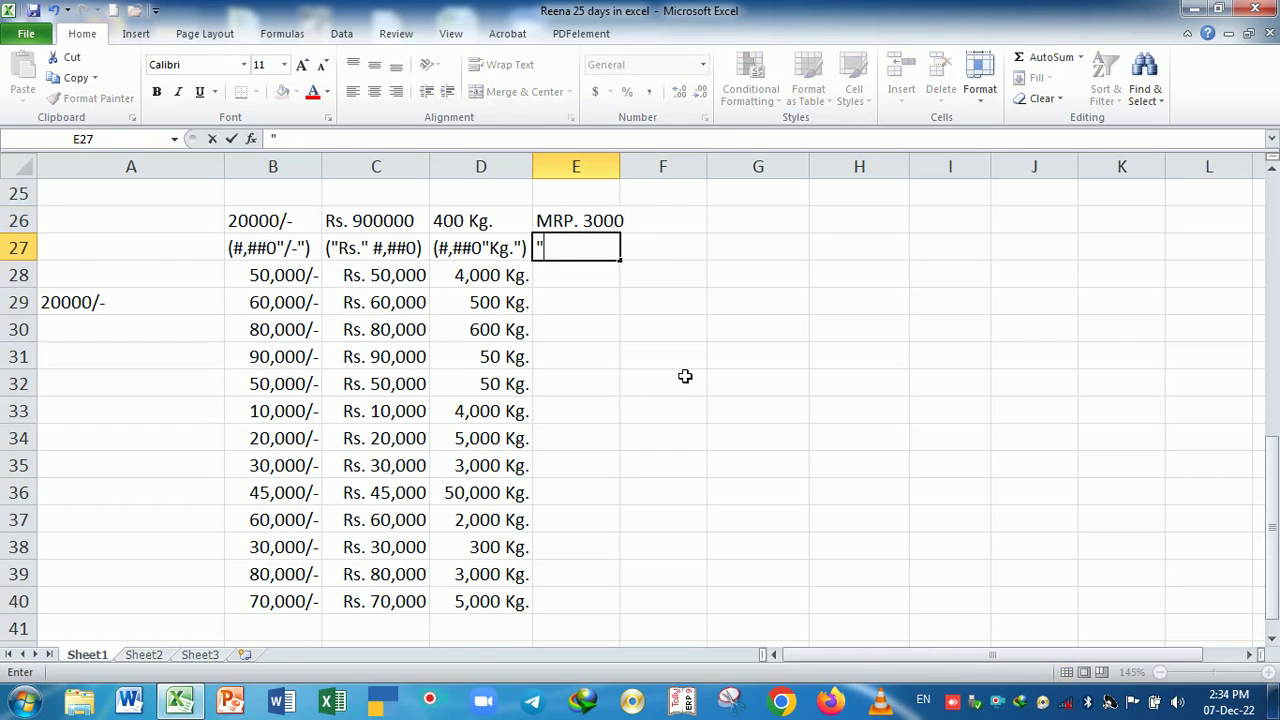
key("BackSpace")
type("(\"MRP.\"")
type("#")
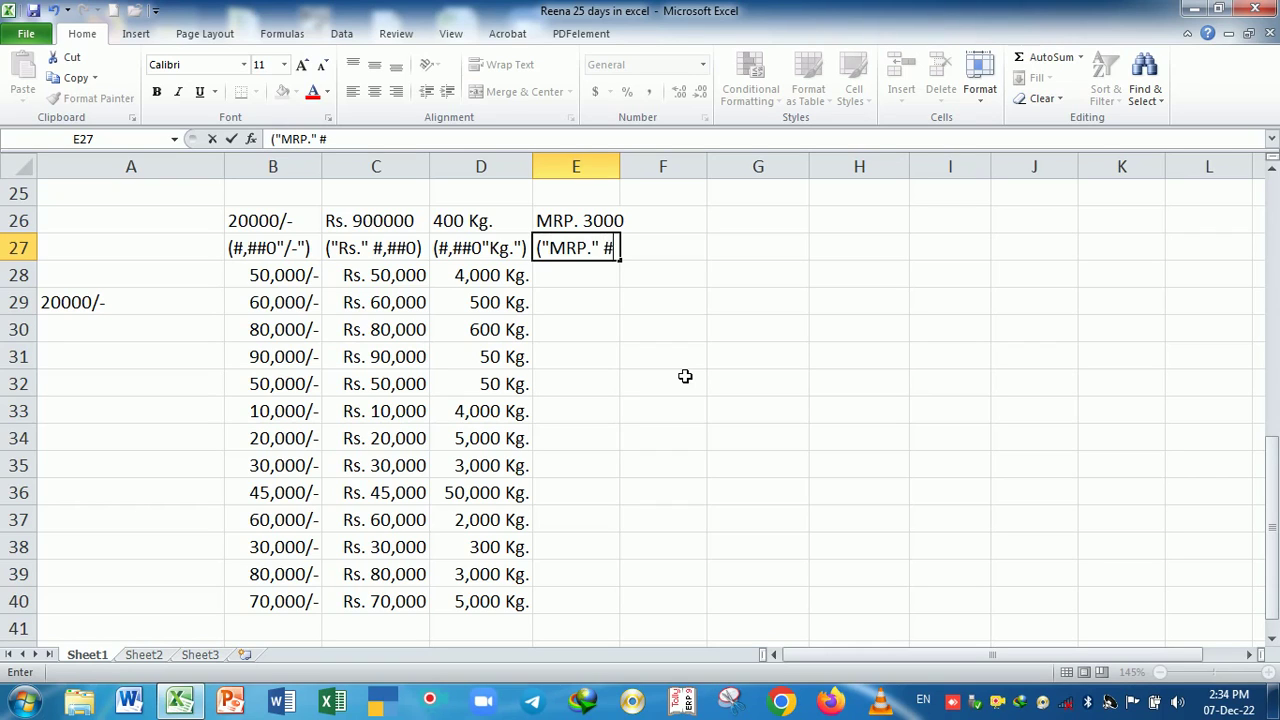
type(")")
key("Return")
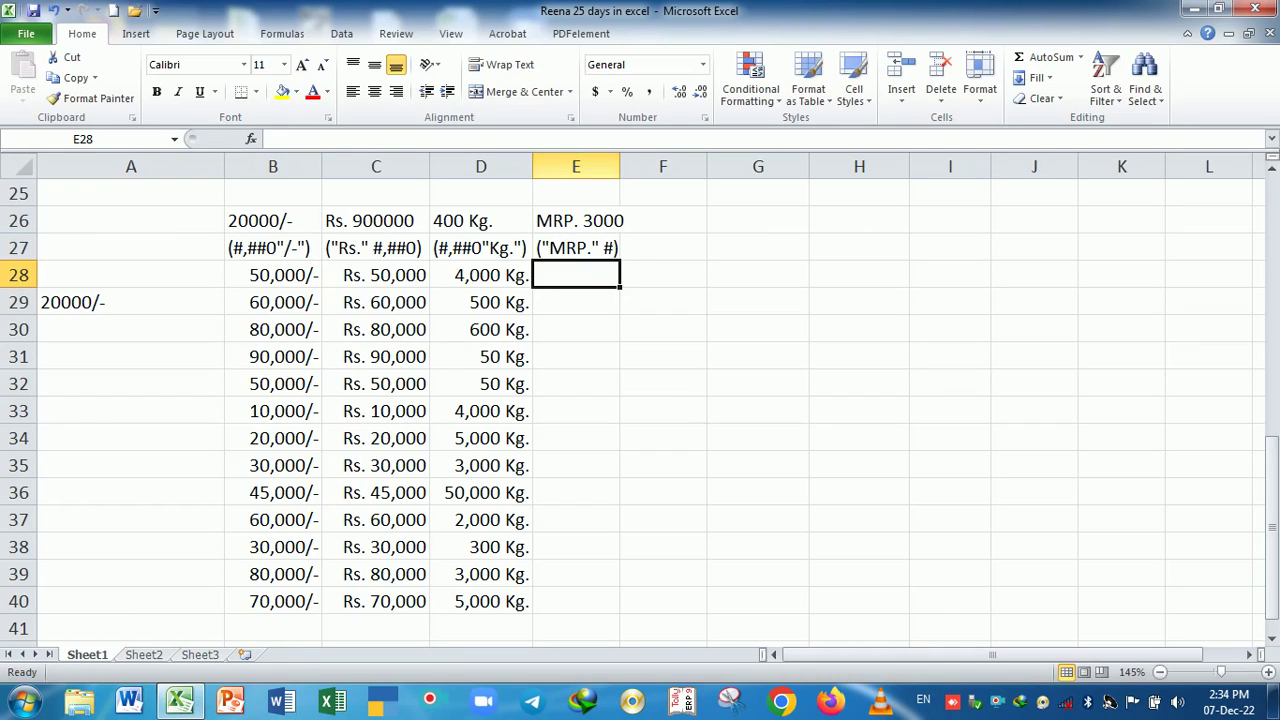
left_click_drag(620, 166, 632, 168)
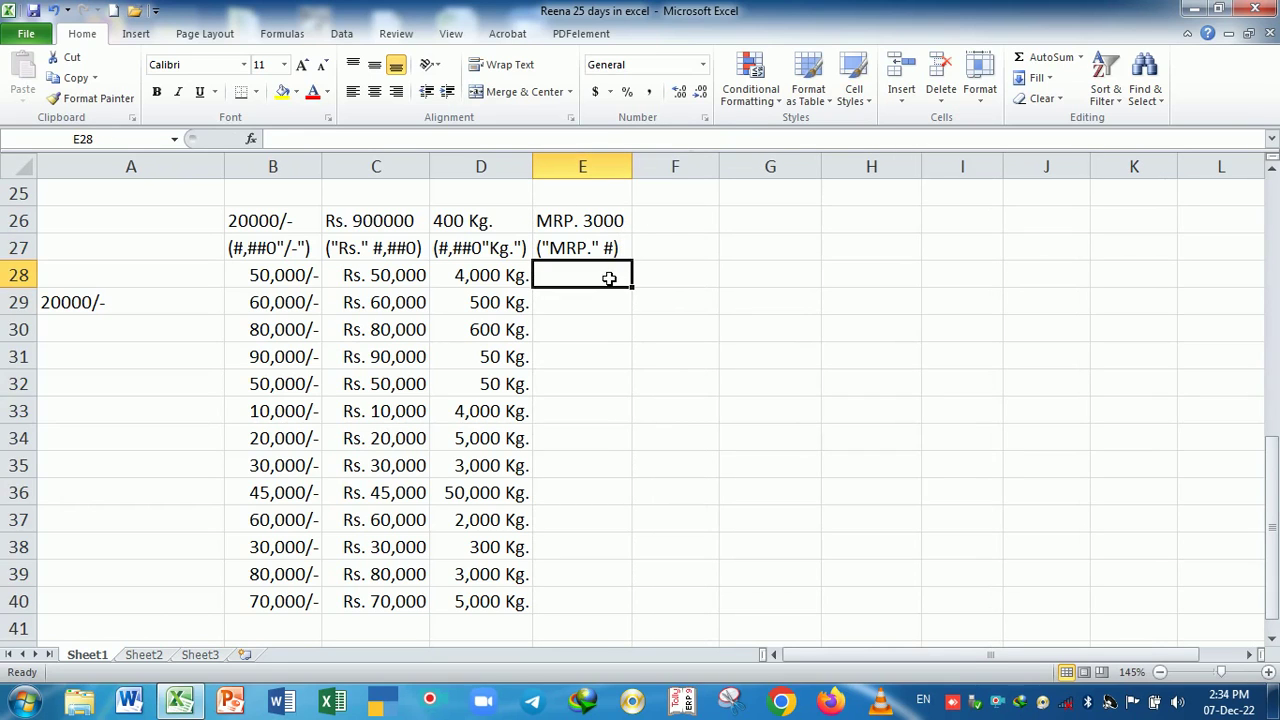
- Replace General with a custom format starting with "MRP." for cells E28:E40
left_click_drag(591, 277, 605, 598)
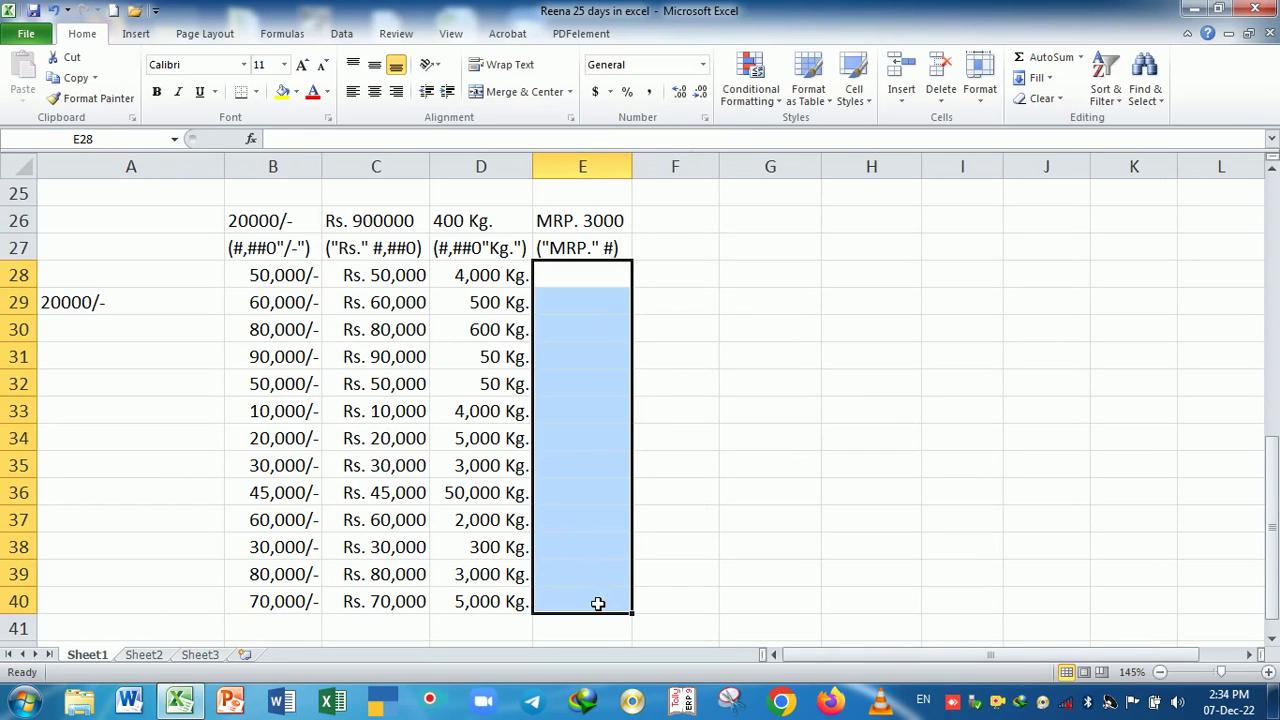
key("ctrl+1")
left_click(560, 290)
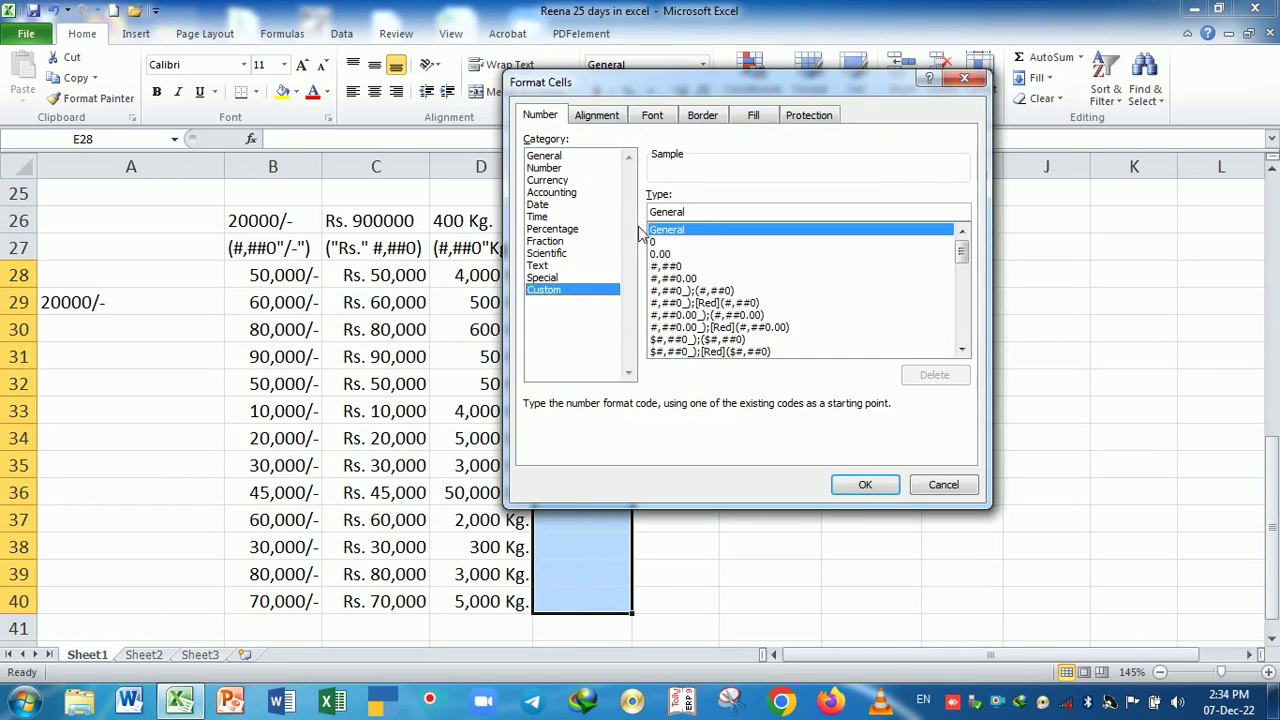
double_click(713, 222)
key("BackSpace")
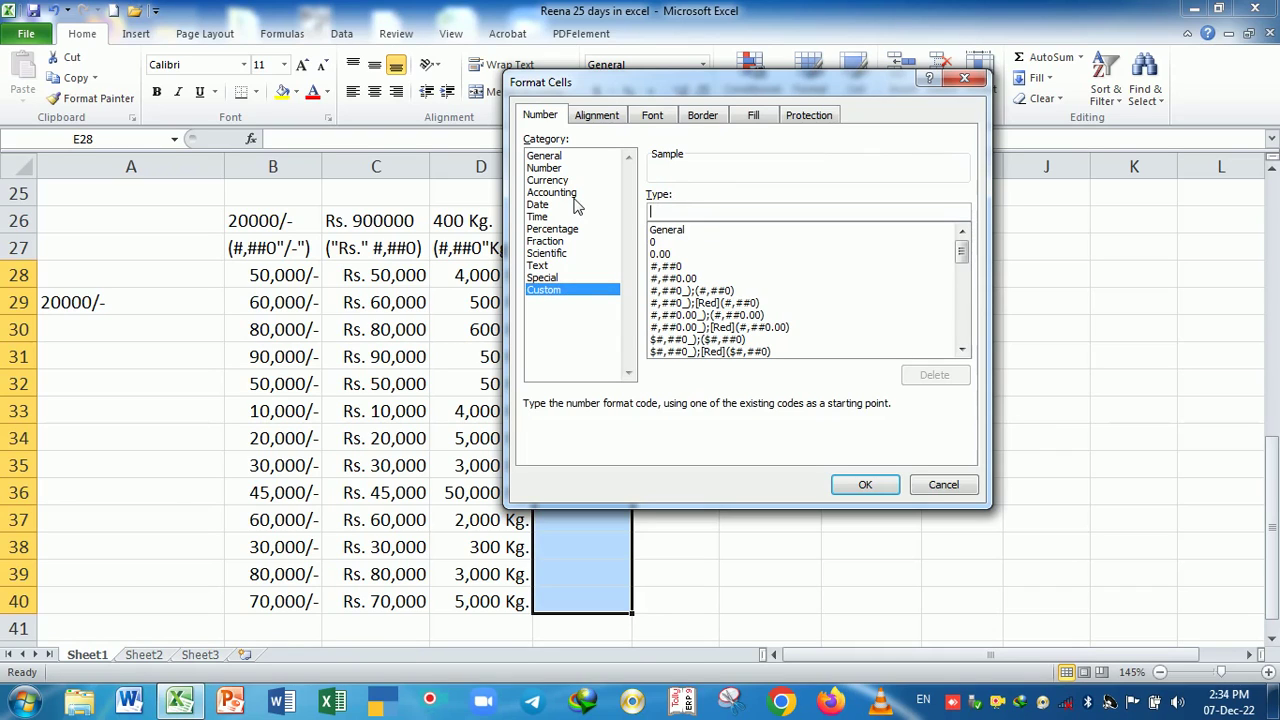
type("\"MRP.\" #")
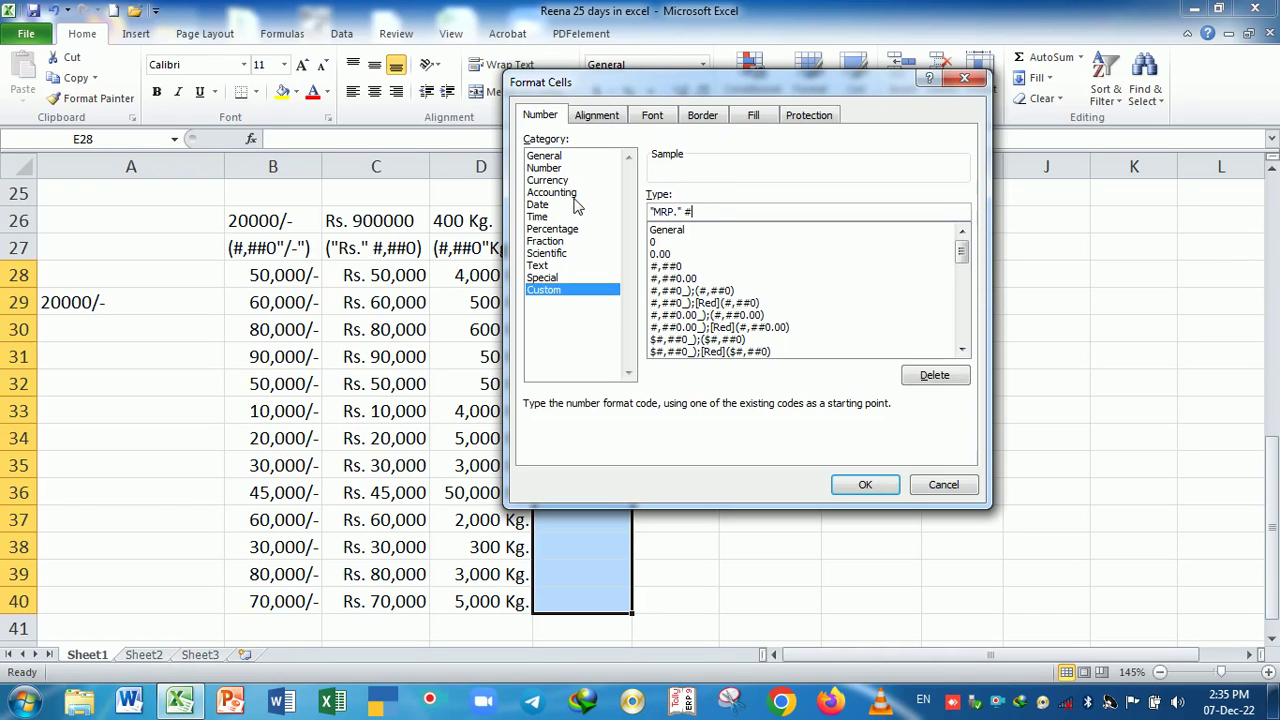
key("Return")
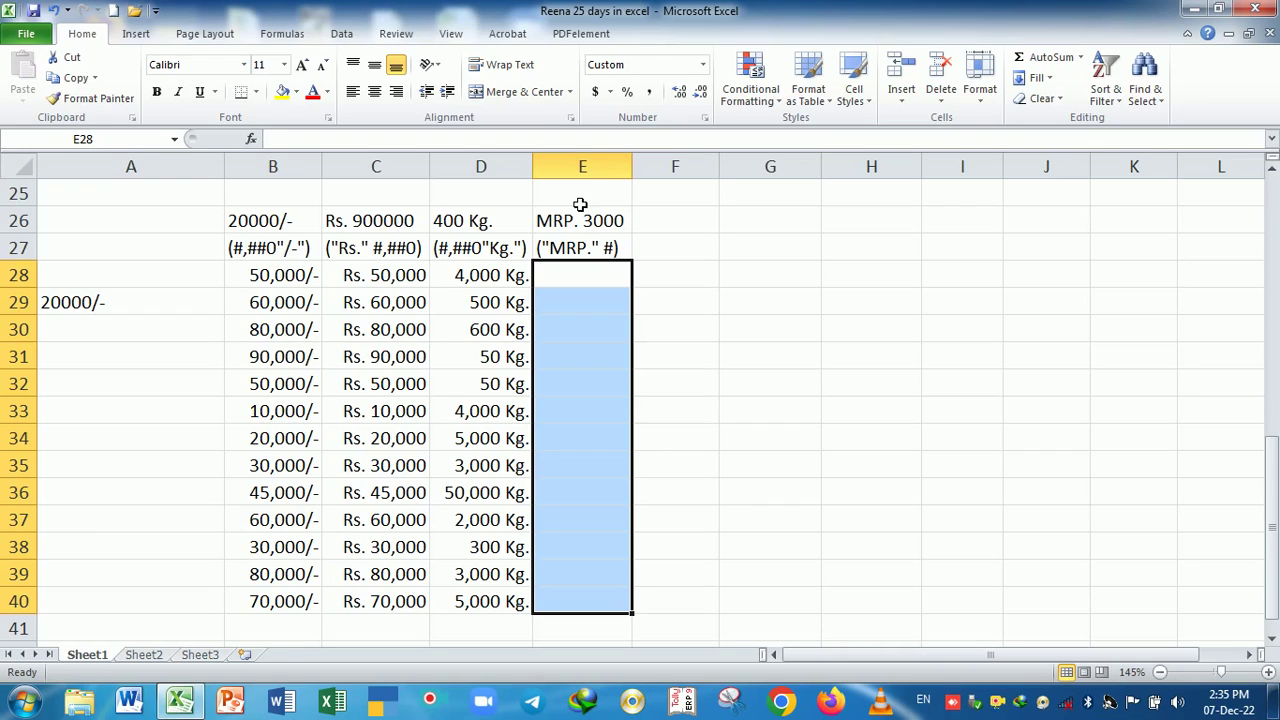
- Enter prices 5000, 600, 5000 and 6500 from E28, correcting E32 to 500
type("5000")
key("Return")
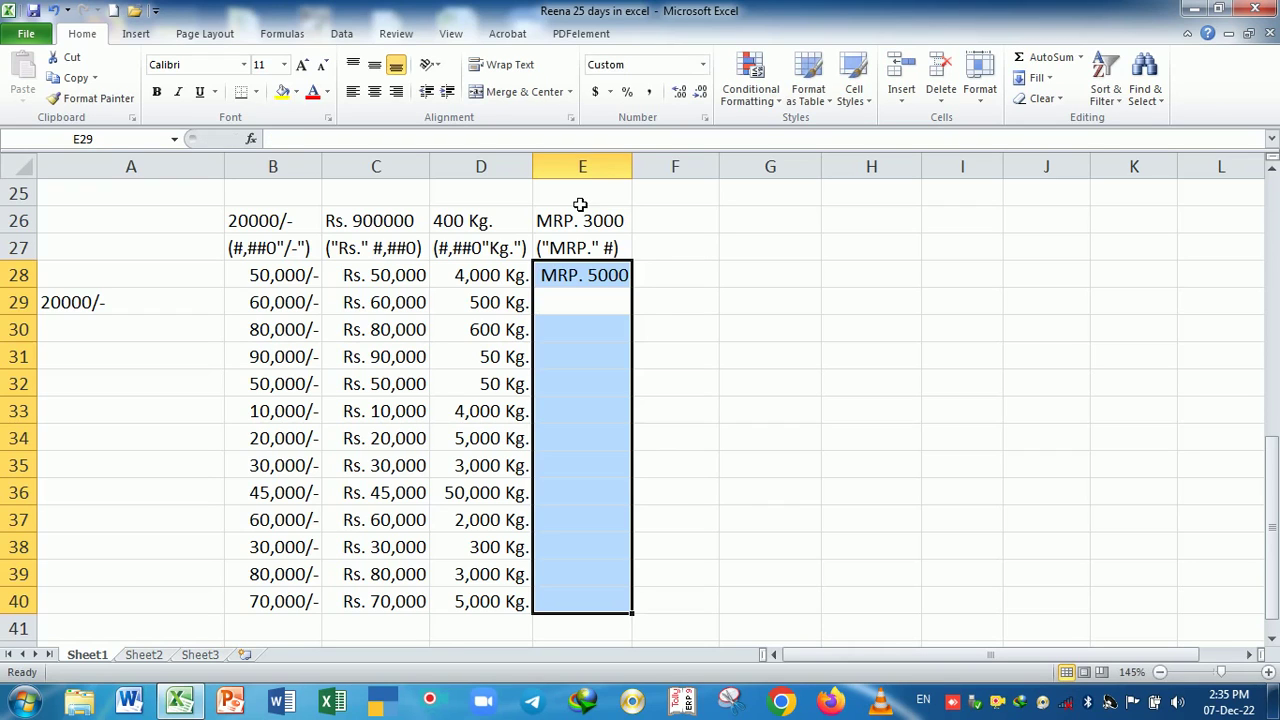
type("600")
key("Return")
type("5")
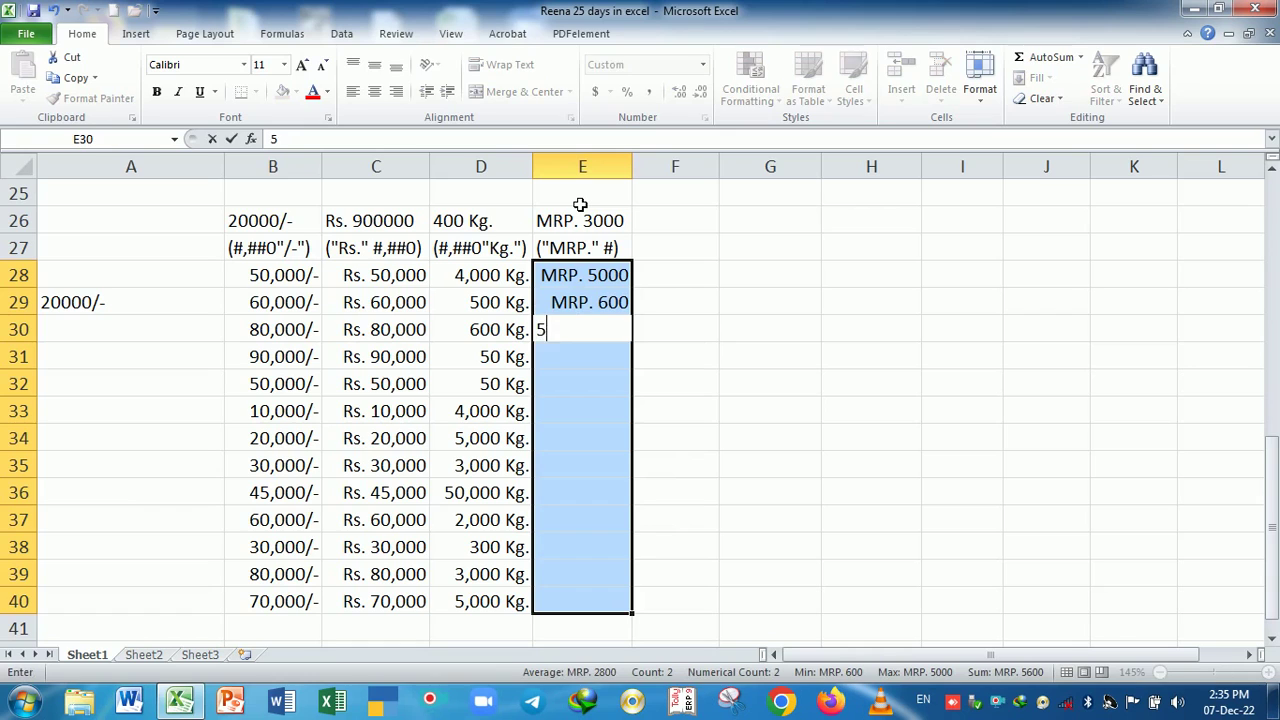
type("0000")
key("Return")
type("5000")
key("Return")
type("6500")
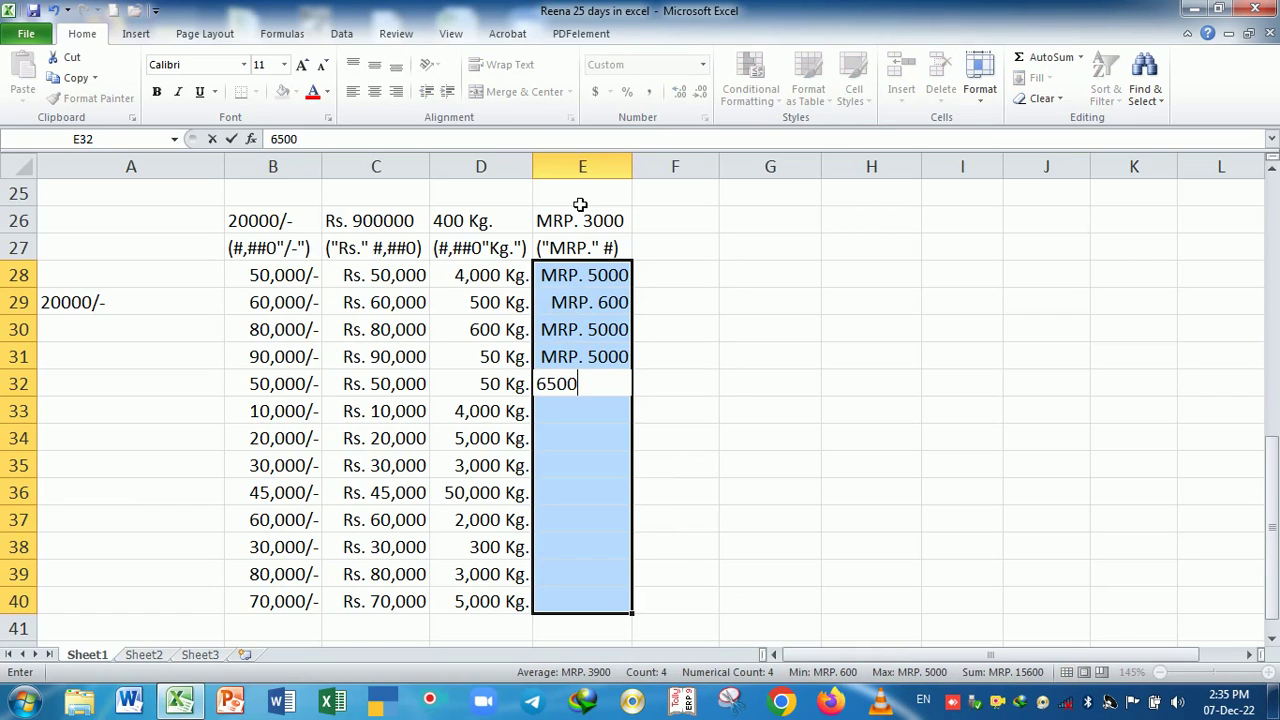
key("Return")
key("Up")
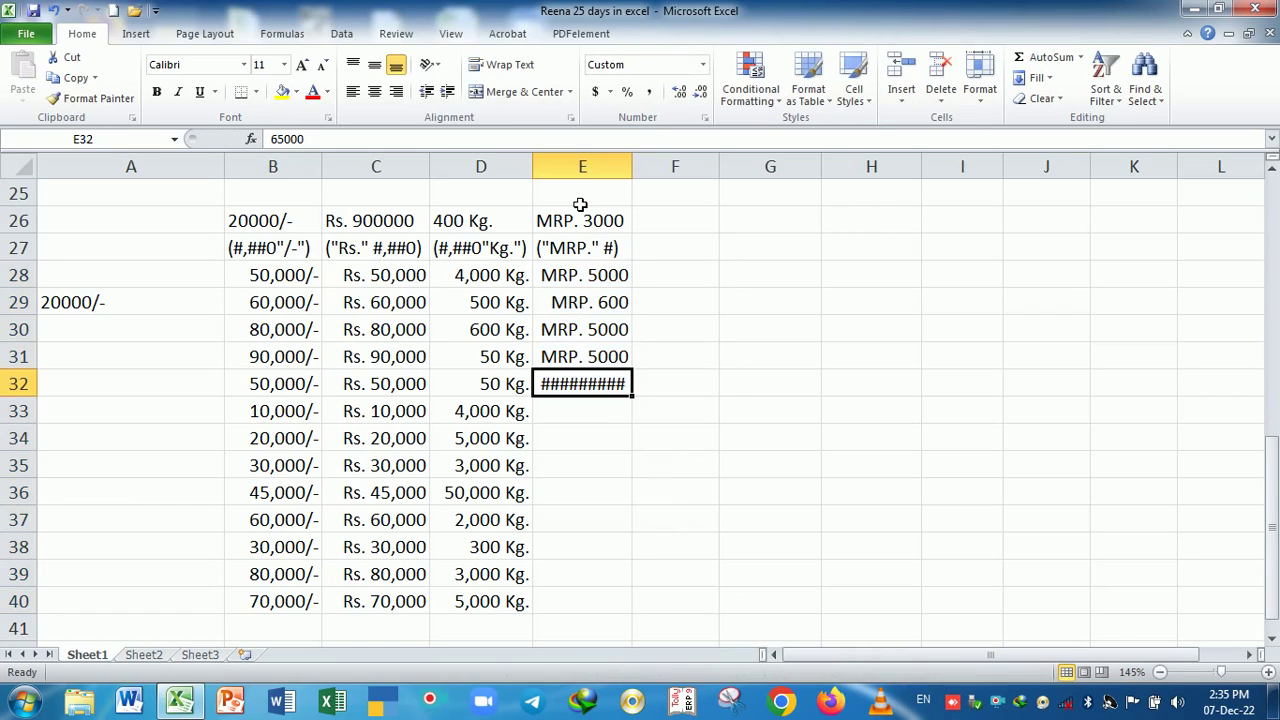
type("500")
key("Return")
- Enter 500, 600, 5000, 500, 500, 6000, 5000 and 500 in E33:E40
type("500")
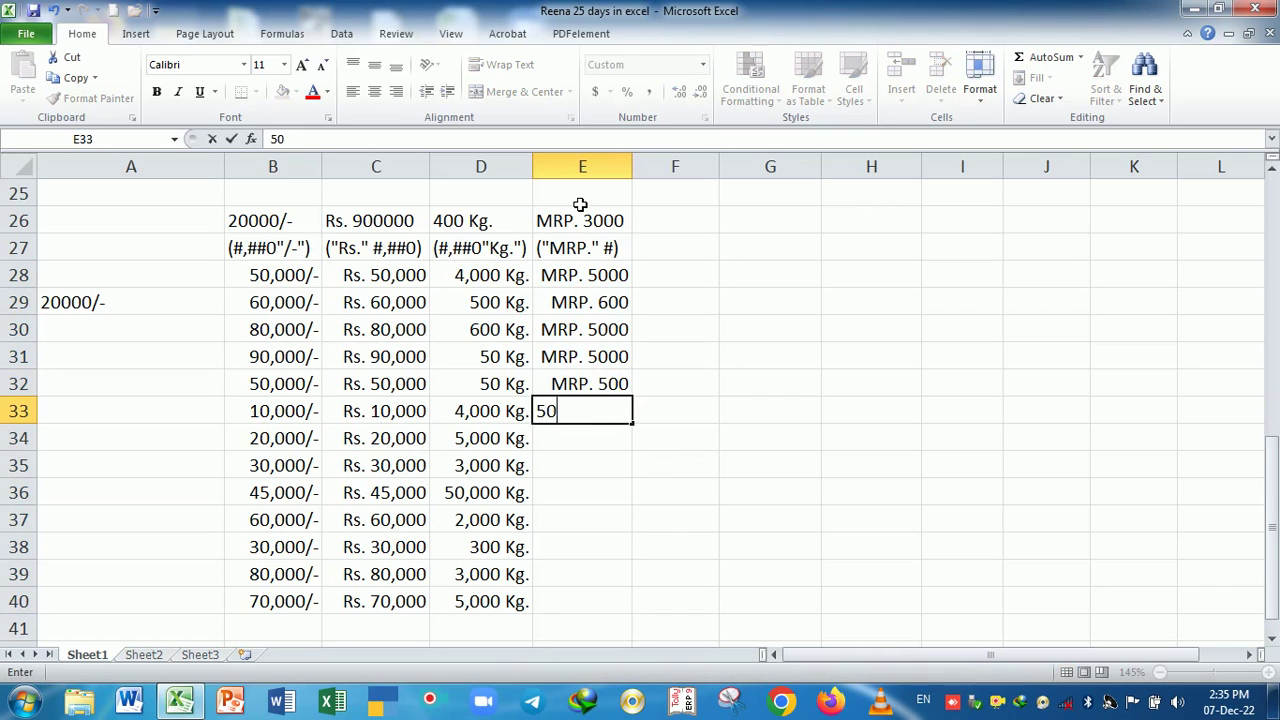
key("Return")
type("600")
key("Return")
type("5000")
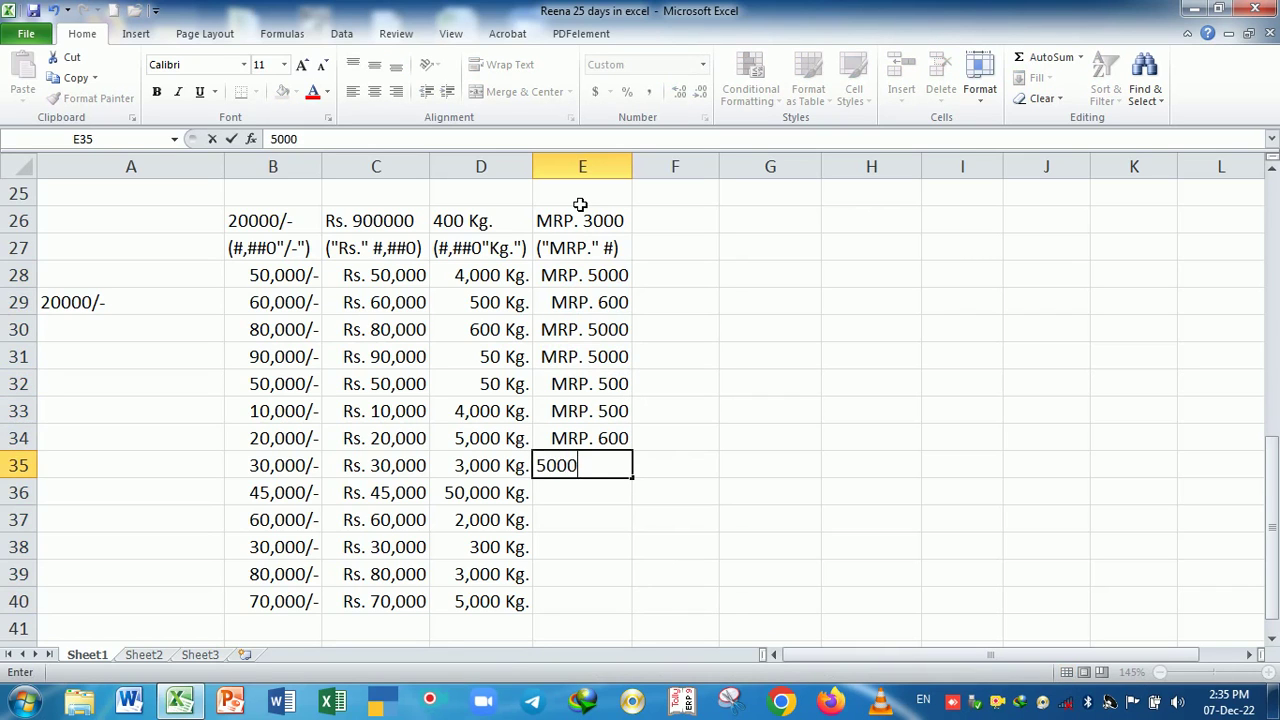
key("Return")
type("500")
key("Return")
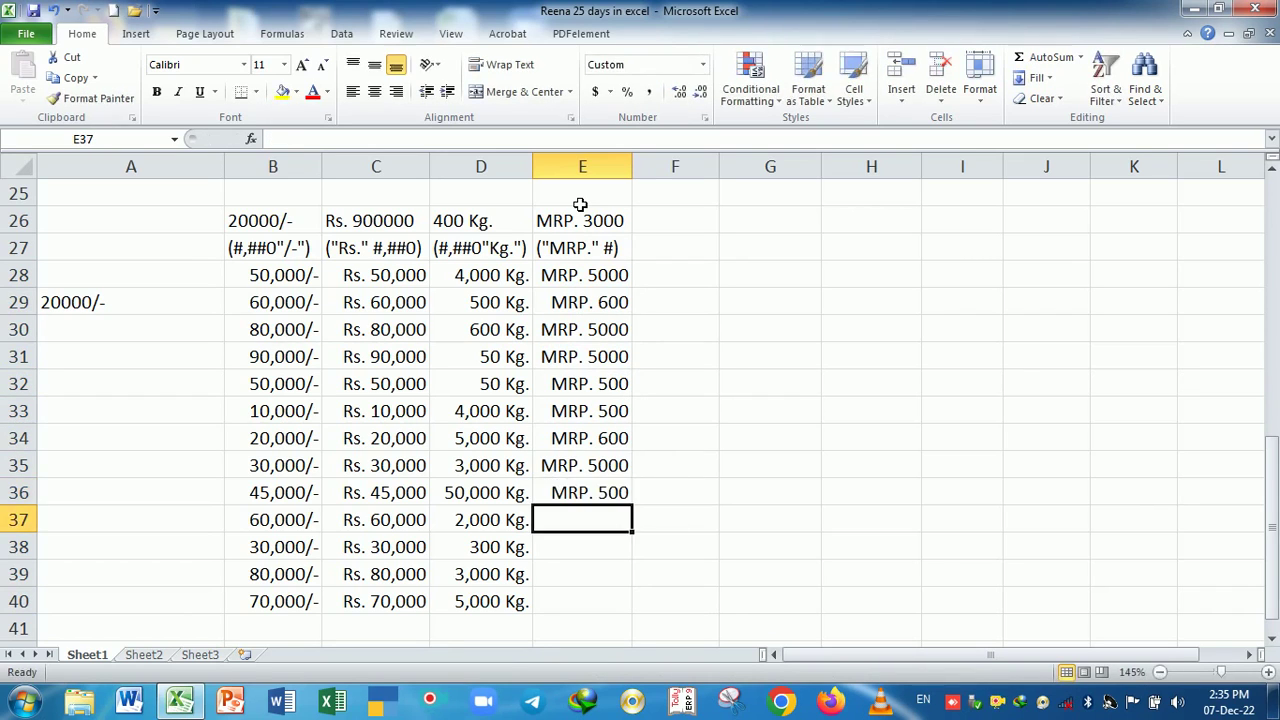
type("500")
key("Return")
type("6000")
key("Return")
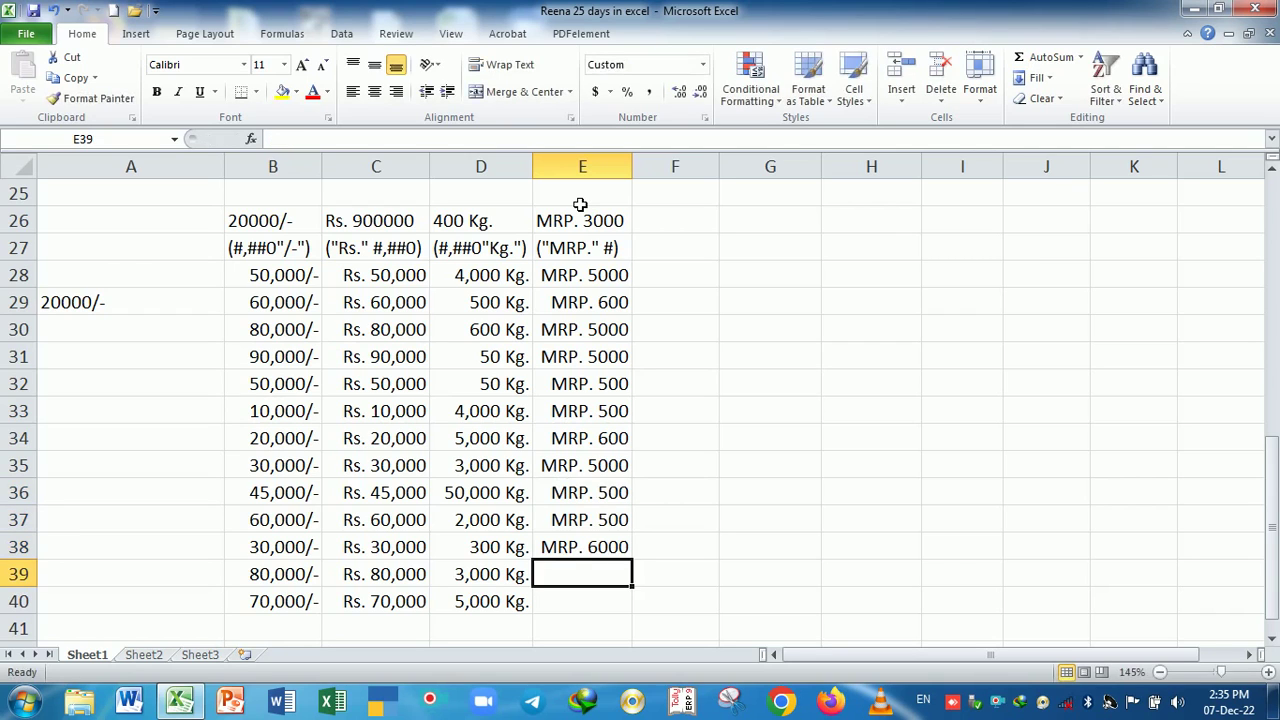
type("5000")
key("Return")
type("500")
key("Return")
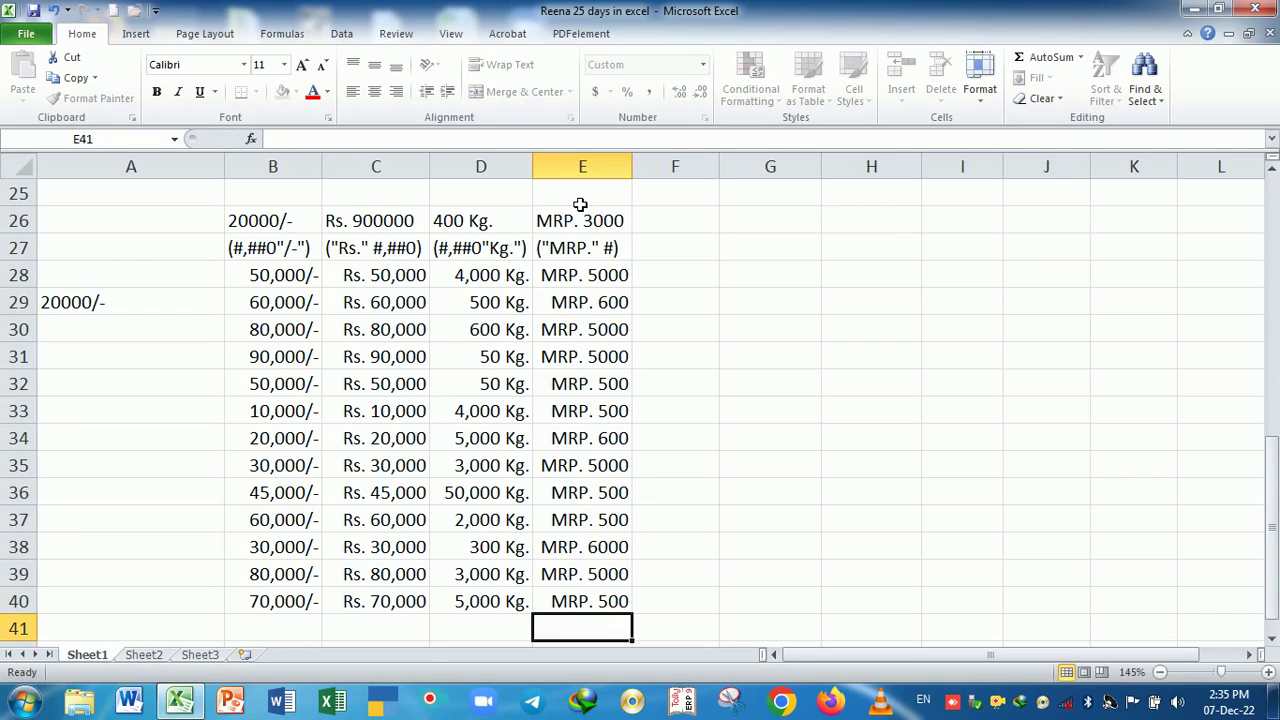
- Review the existing format notes in B27:E27 and the kilogram value in D28
left_click(268, 252)
left_click_drag(268, 252, 566, 258)
left_click(476, 282)
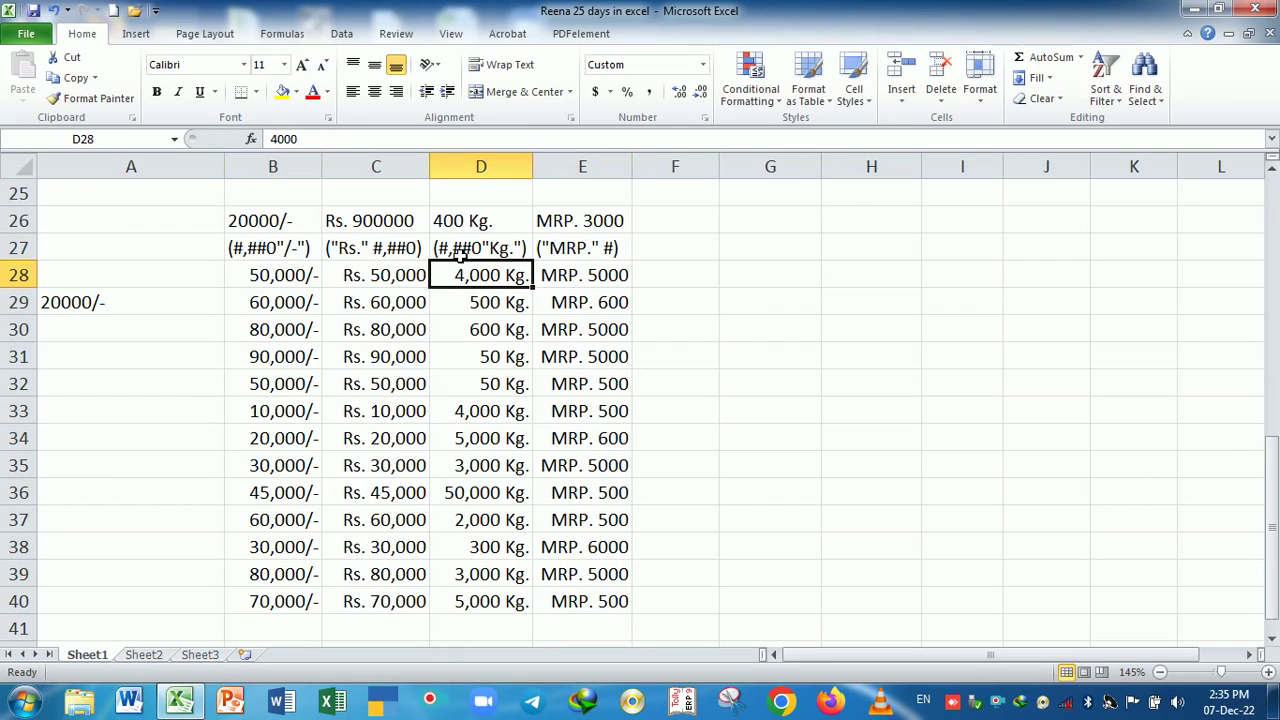
left_click(458, 254)
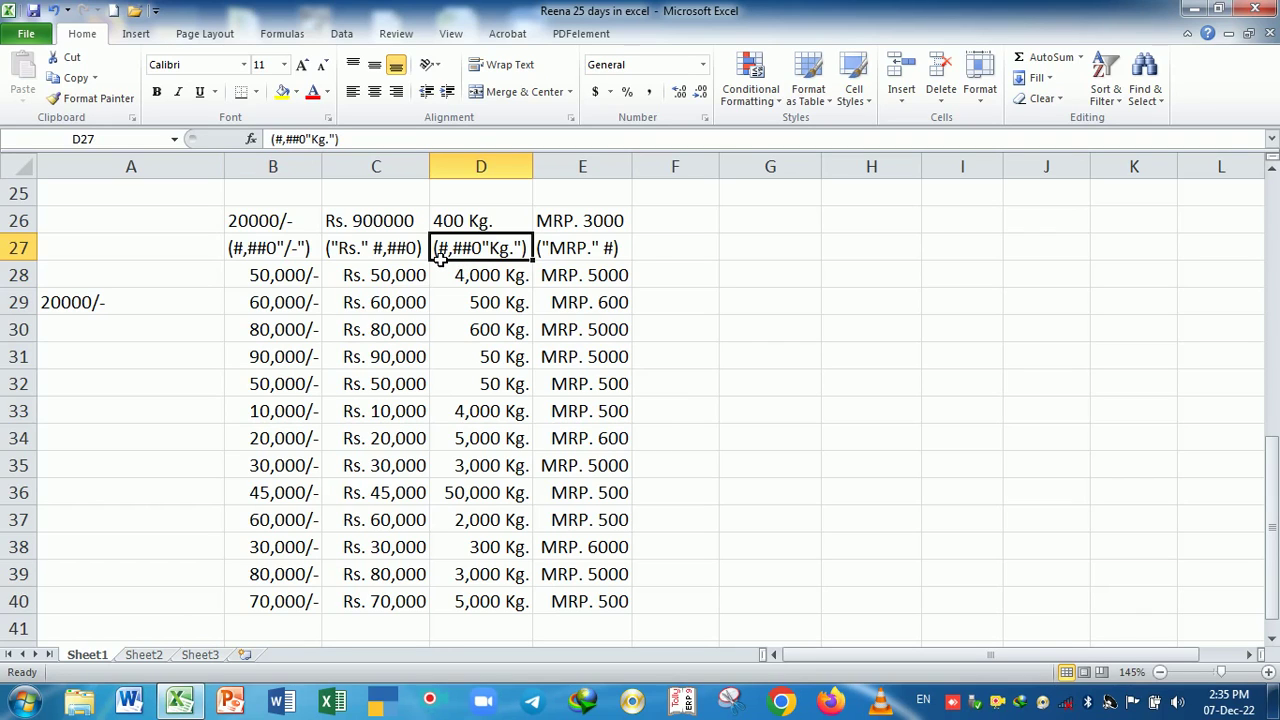
left_click(588, 260)
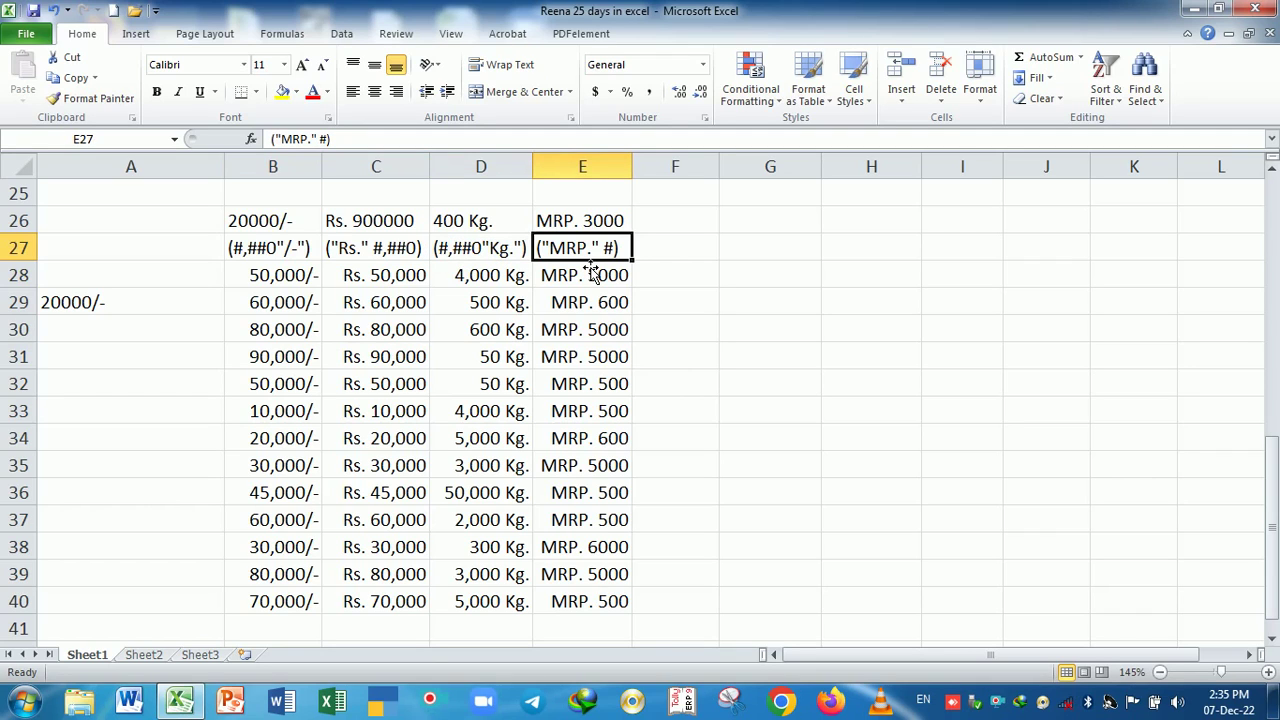
left_click(664, 260)
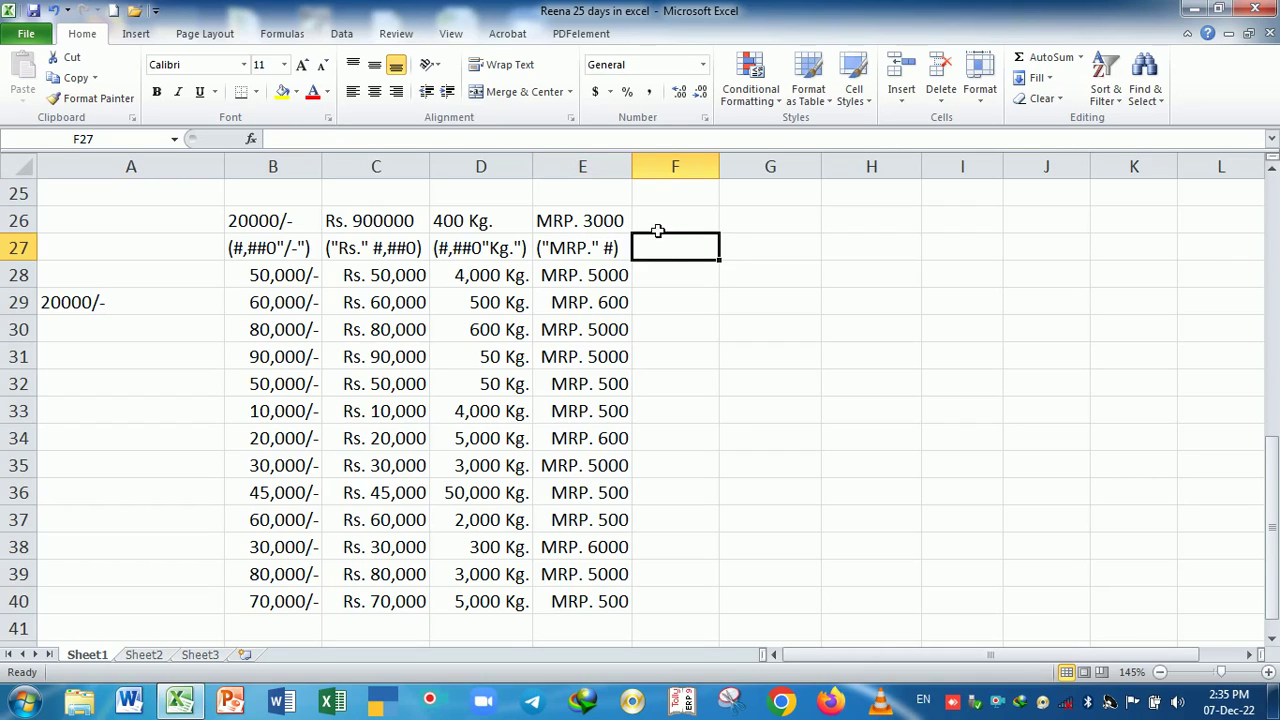
- Enter the sample Rs. 2000/- in F26 and widen column F
left_click(660, 230)
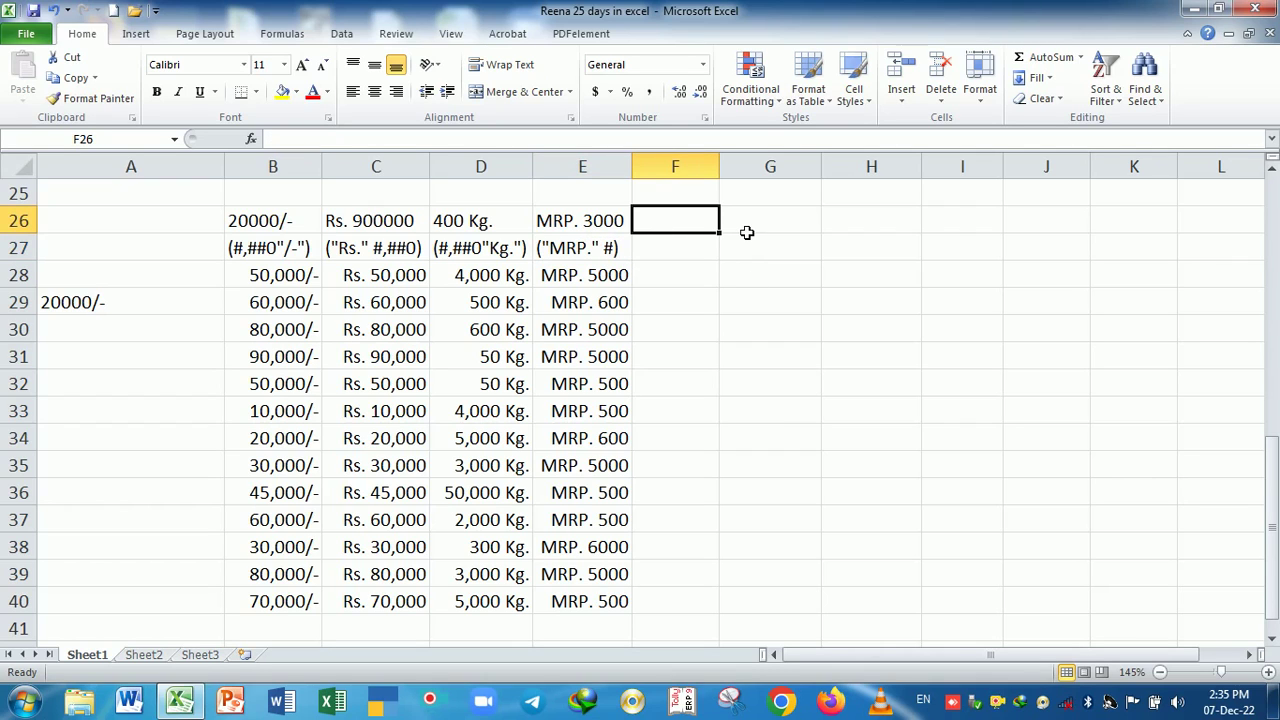
type("Rs")
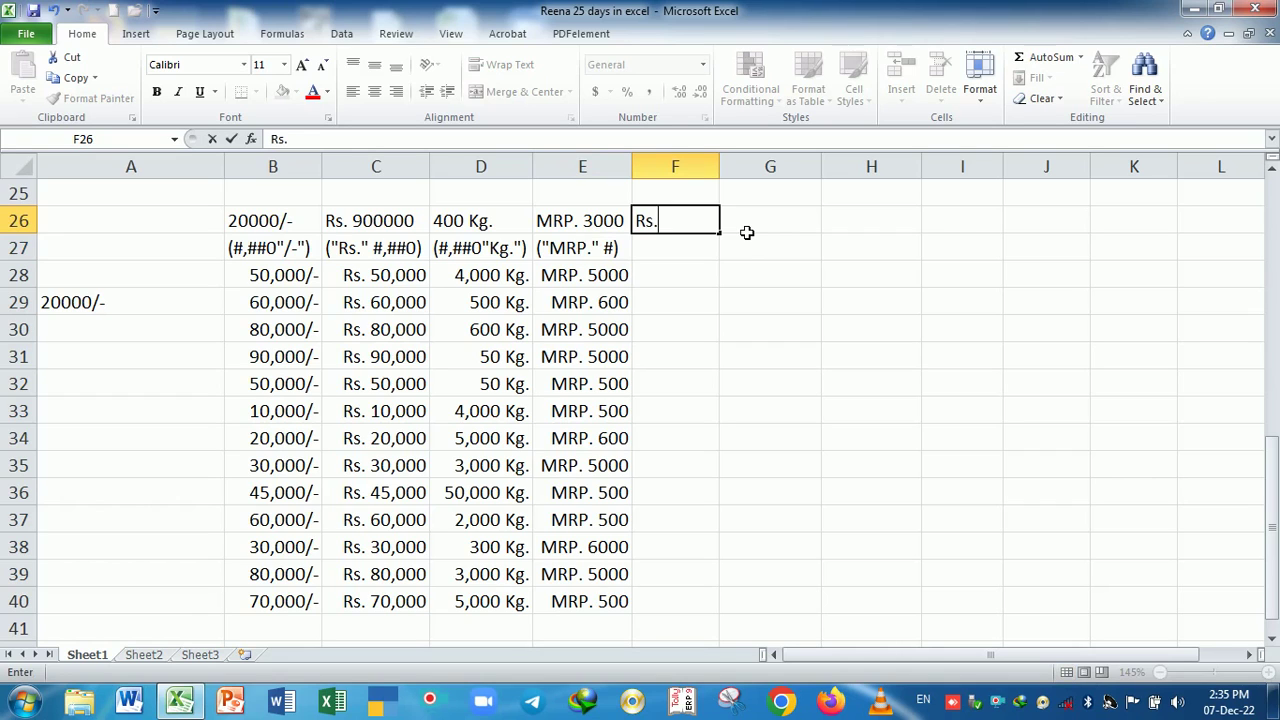
type(". 2000")
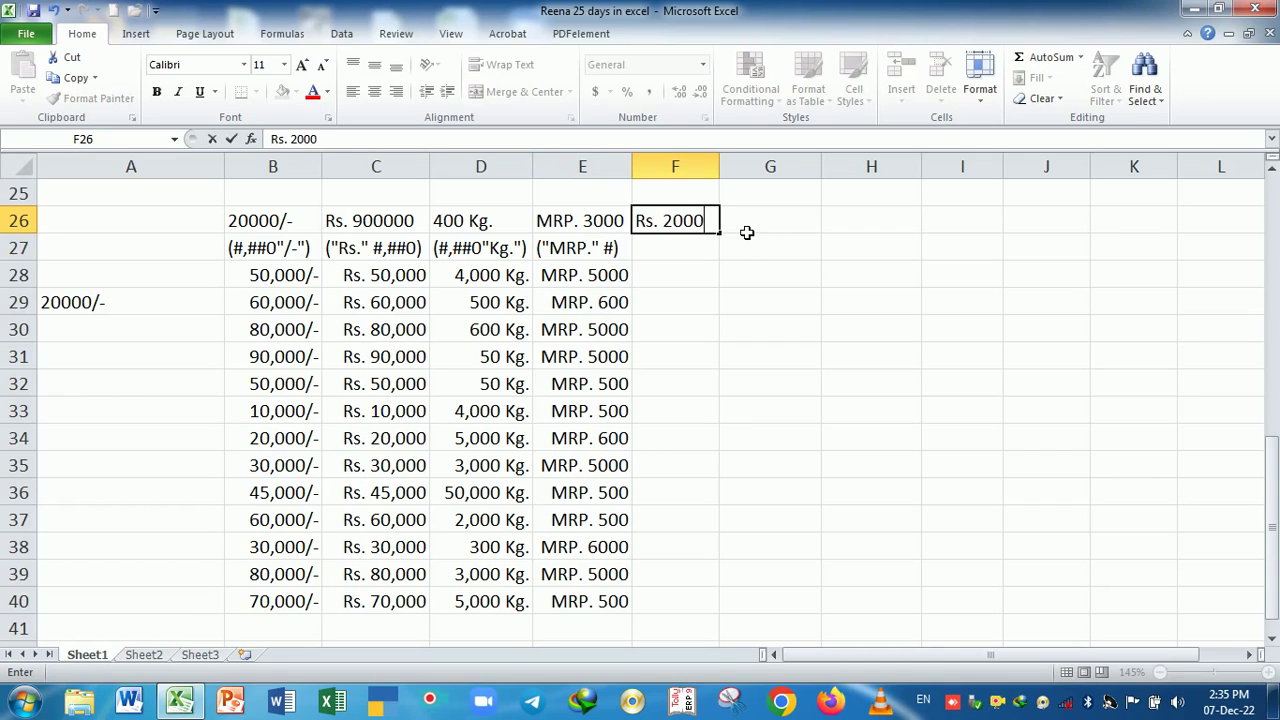
type("/-")
key("Return")
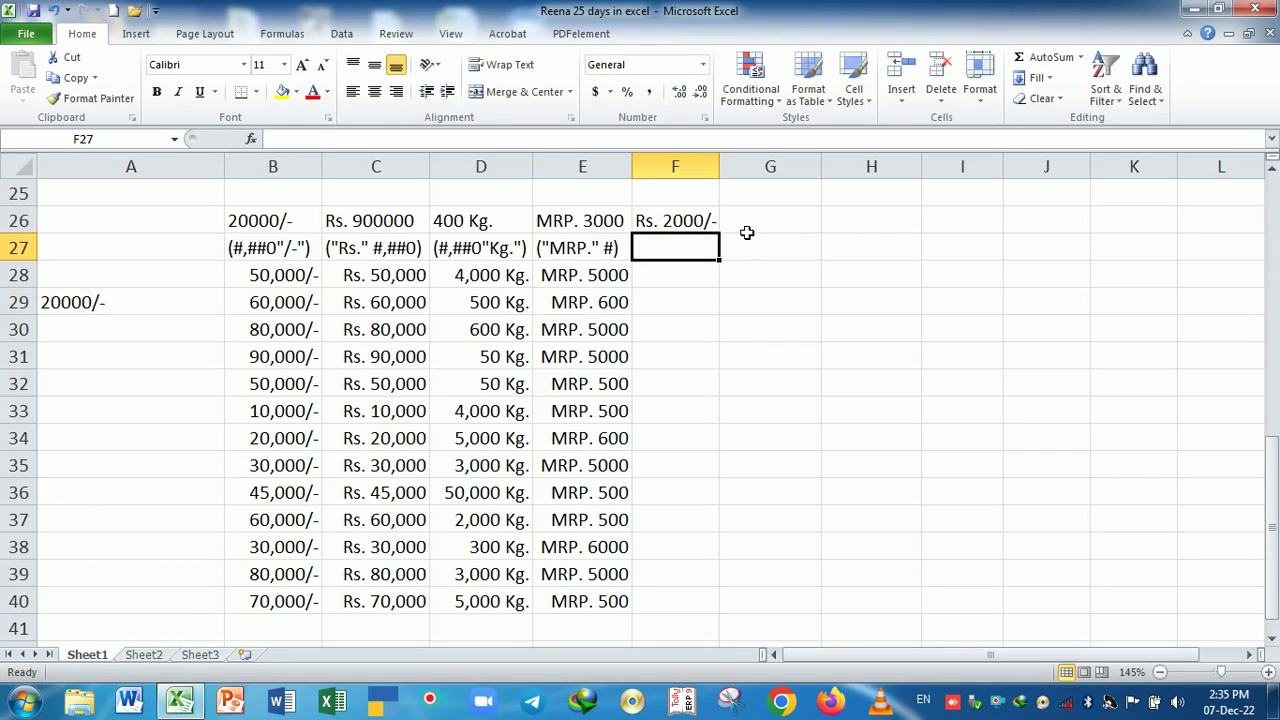
left_click_drag(720, 167, 738, 170)
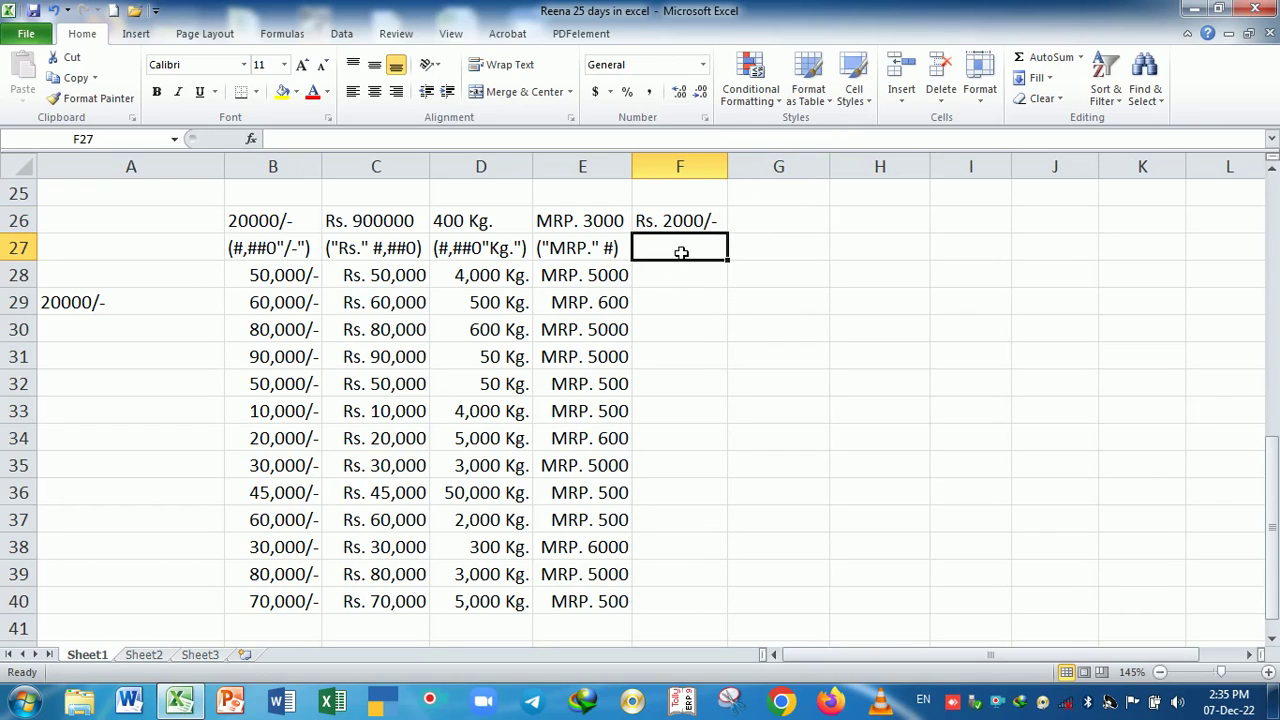
- Write the format note ("Rs."#,##0"/-") in F27, adding the "Rs." part
type("(#,")
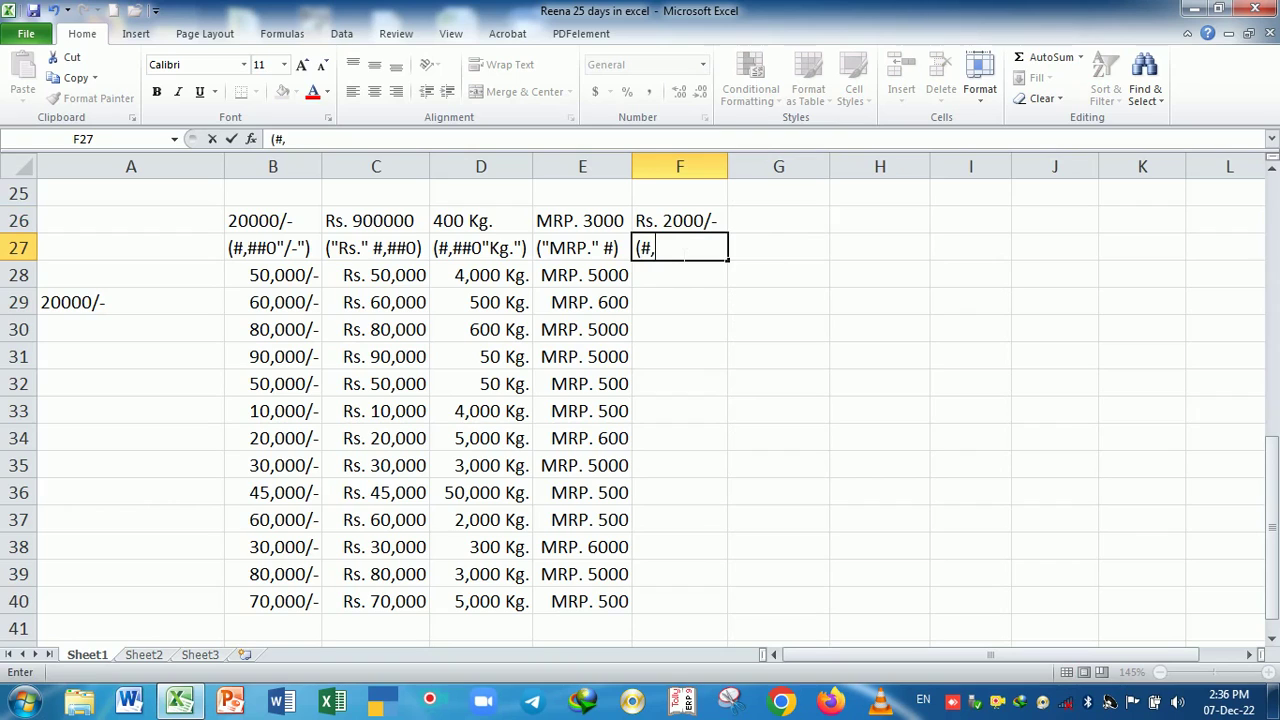
type("##0\"/-")
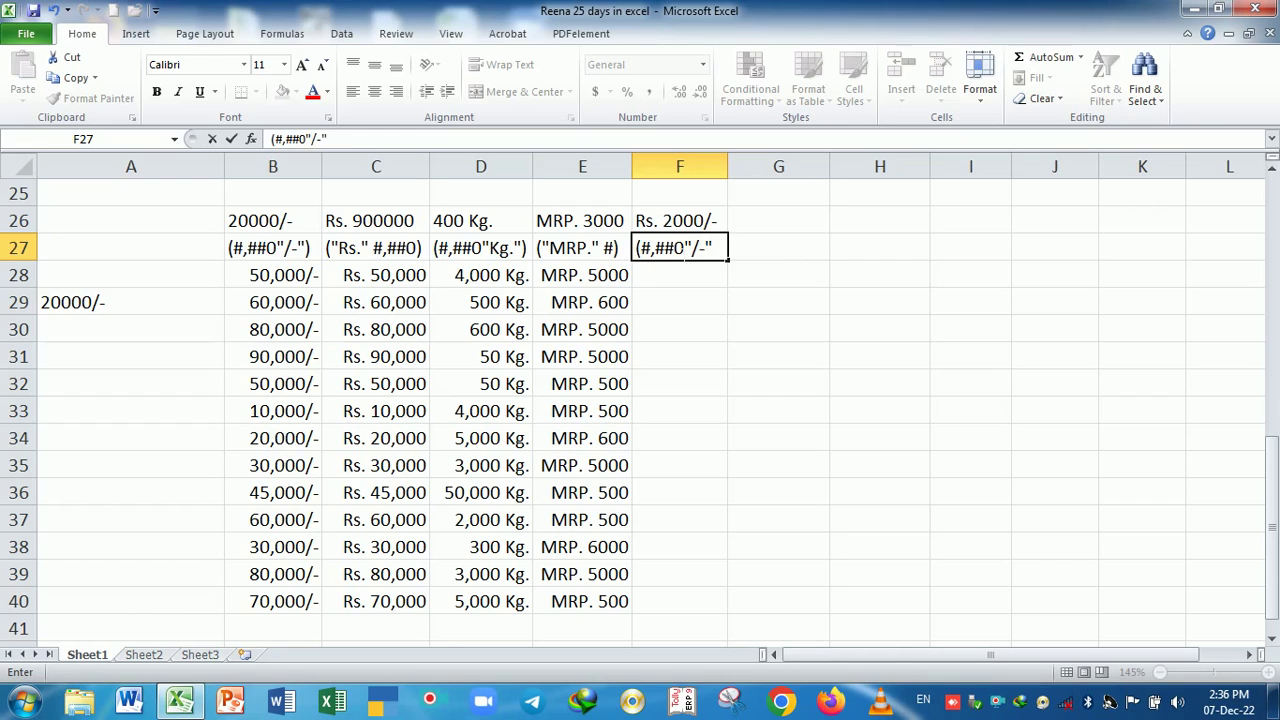
key("Left")
left_click(680, 252)
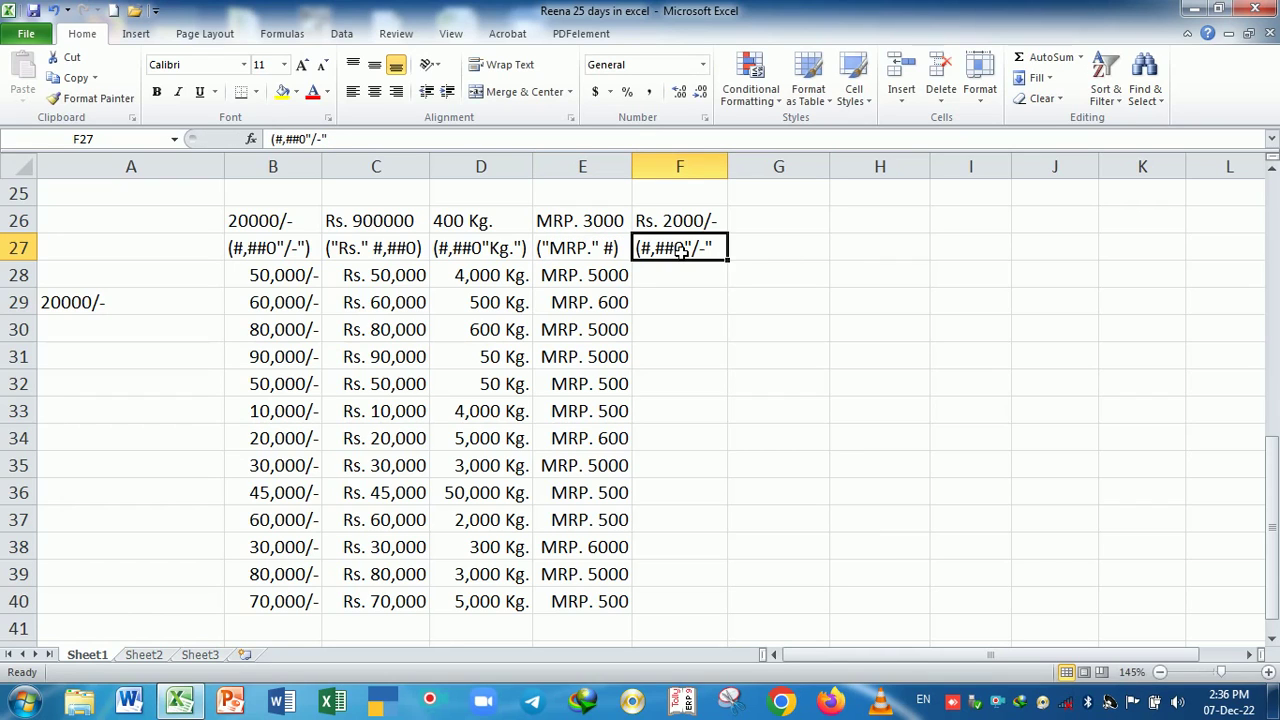
key("F2")
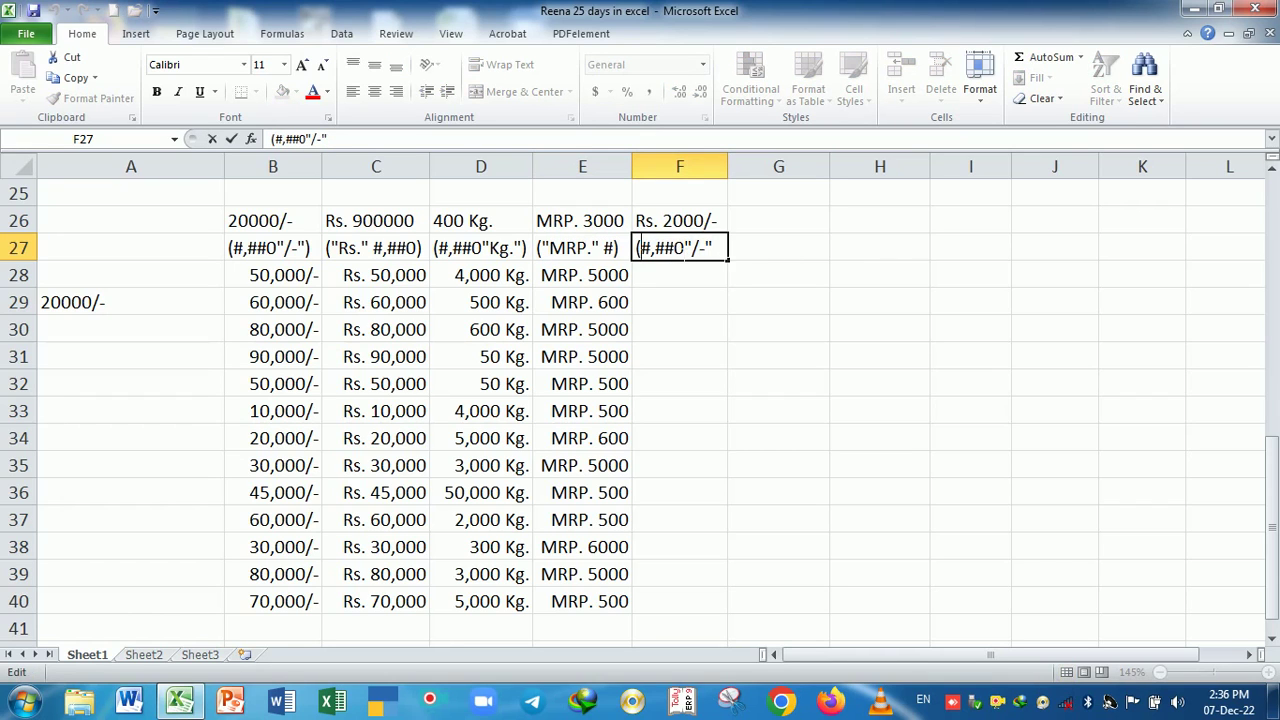
type("\"Rs.")
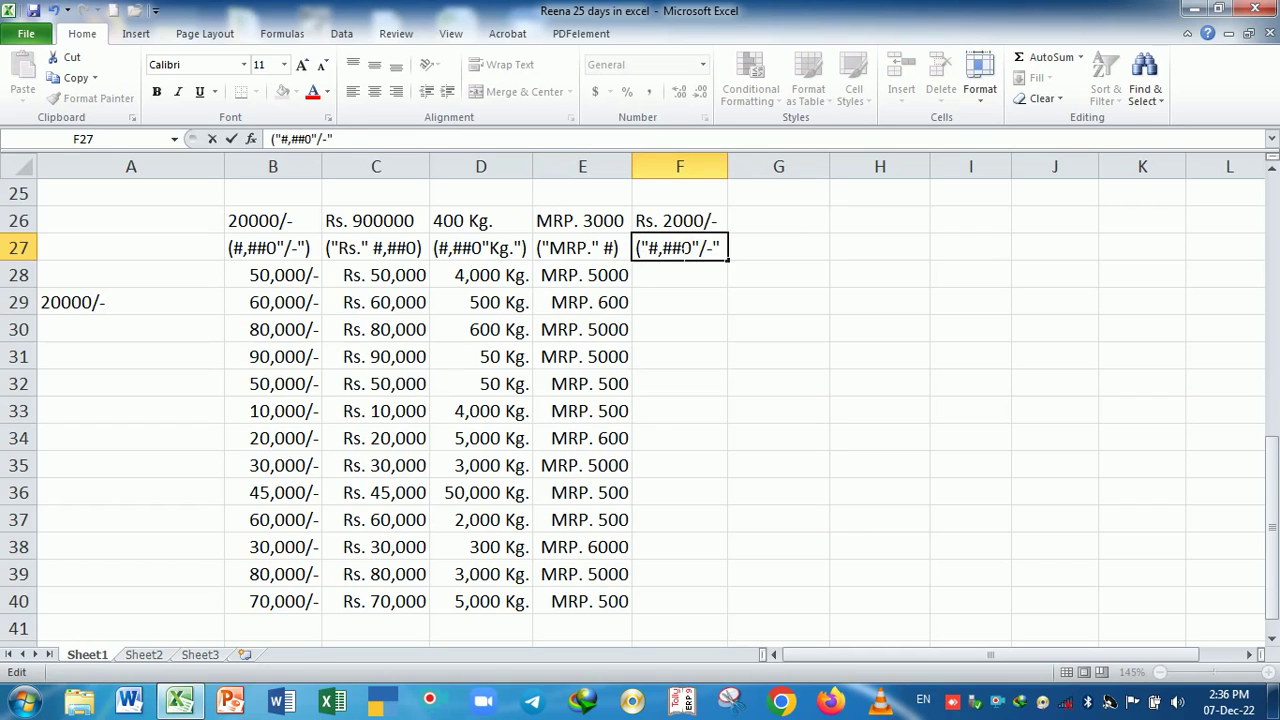
type("\"")
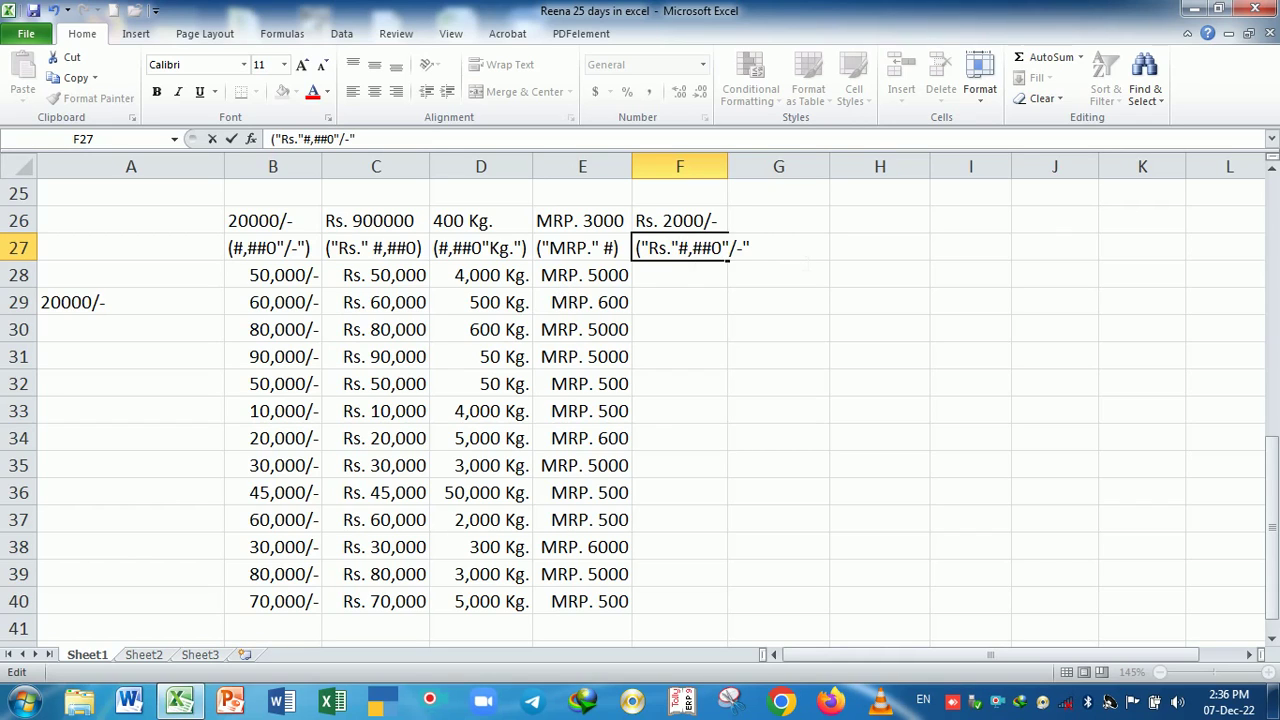
key("Return")
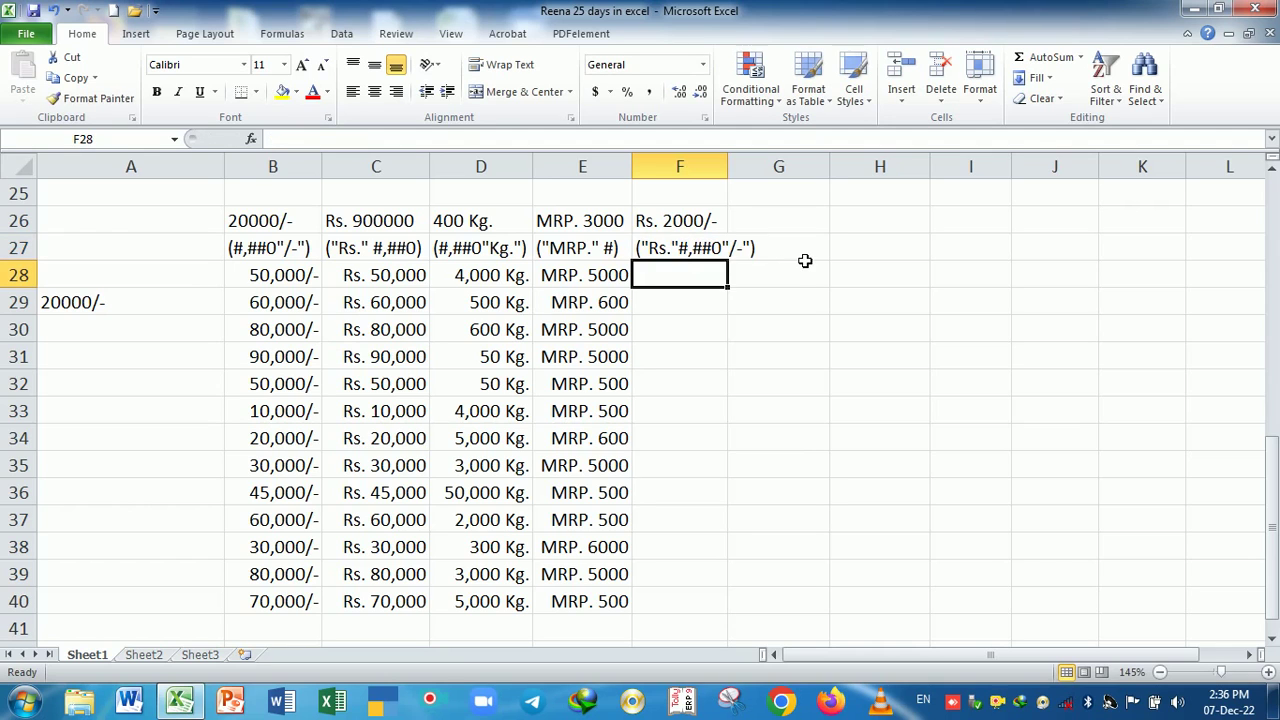
- Widen column F and give F28:F40 the custom format "Rs." #,##0"/-" instead of General
left_click_drag(729, 166, 766, 172)
left_click_drag(720, 280, 714, 597)
key("ctrl+1")
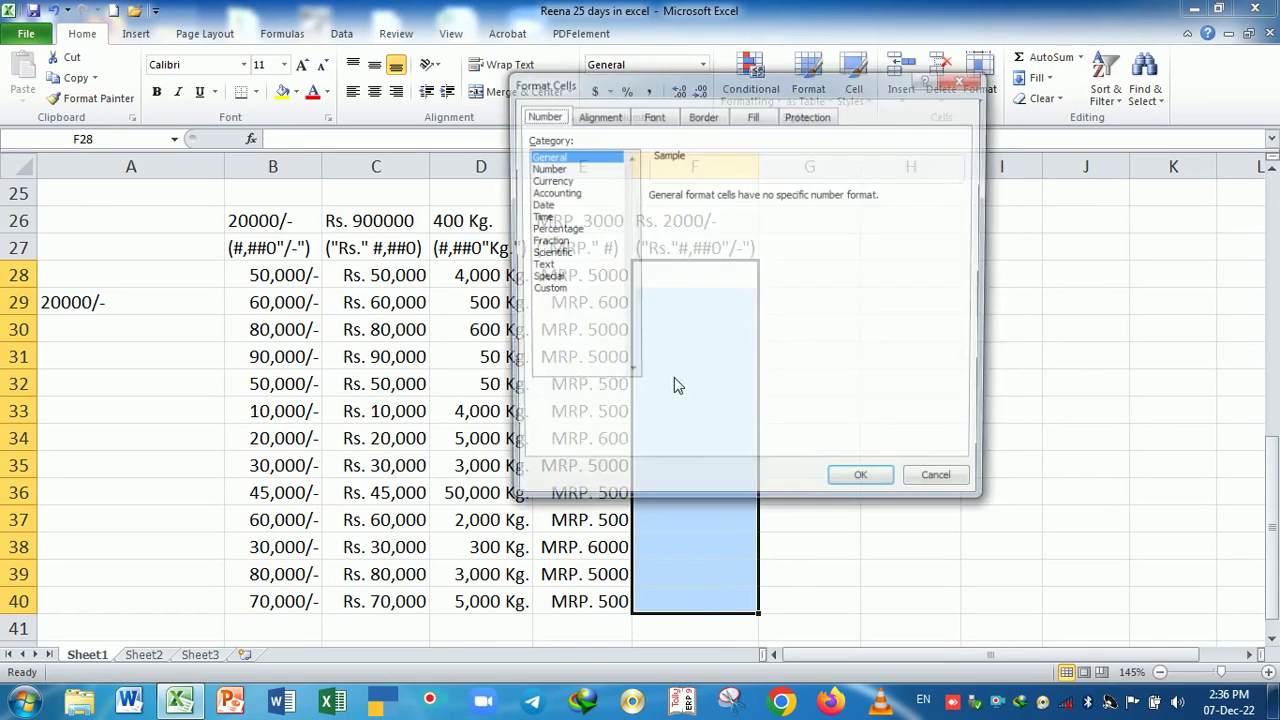
left_click(543, 289)
left_click_drag(650, 85, 913, 46)
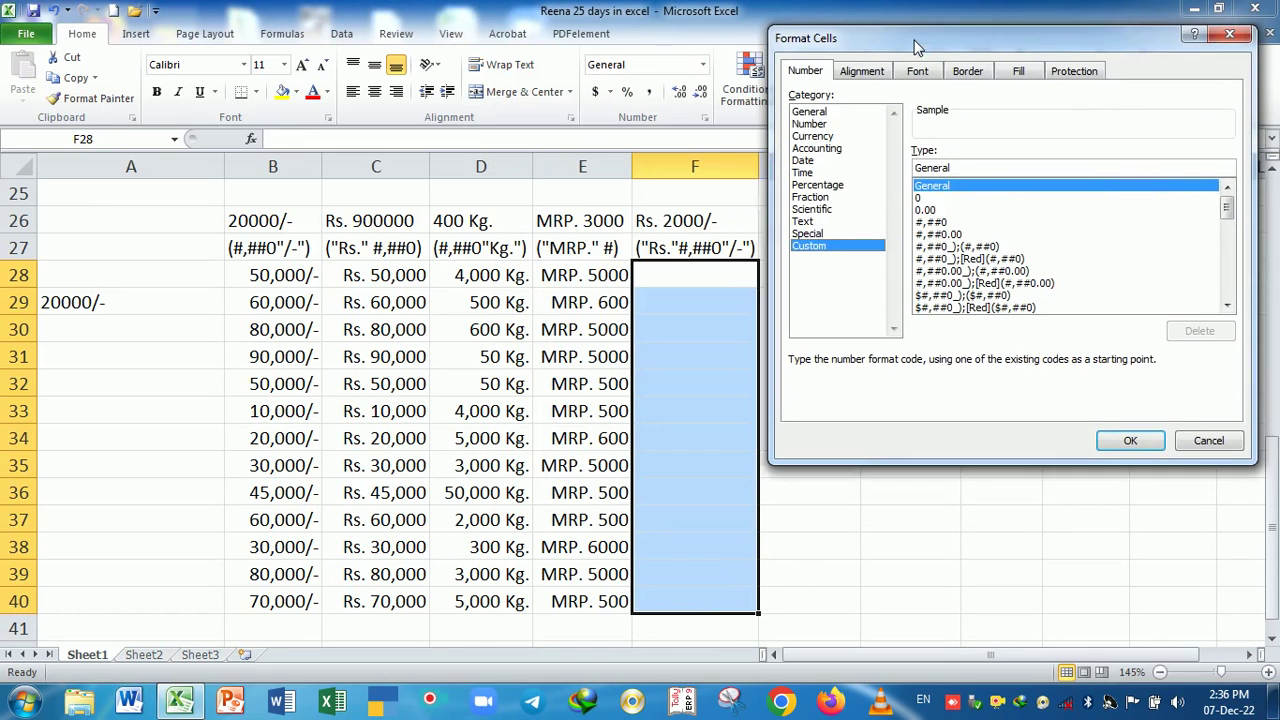
left_click_drag(942, 173, 912, 173)
key("BackSpace")
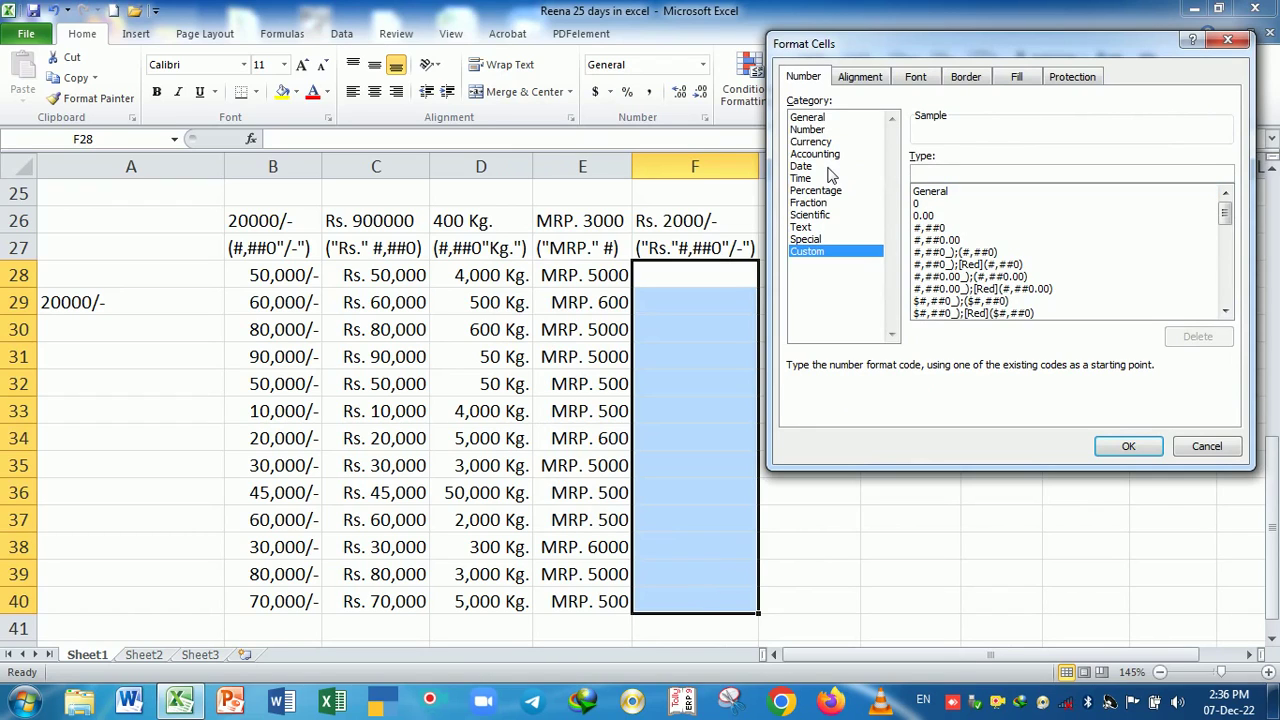
type("\"Rs.\" #,##0\"/-")
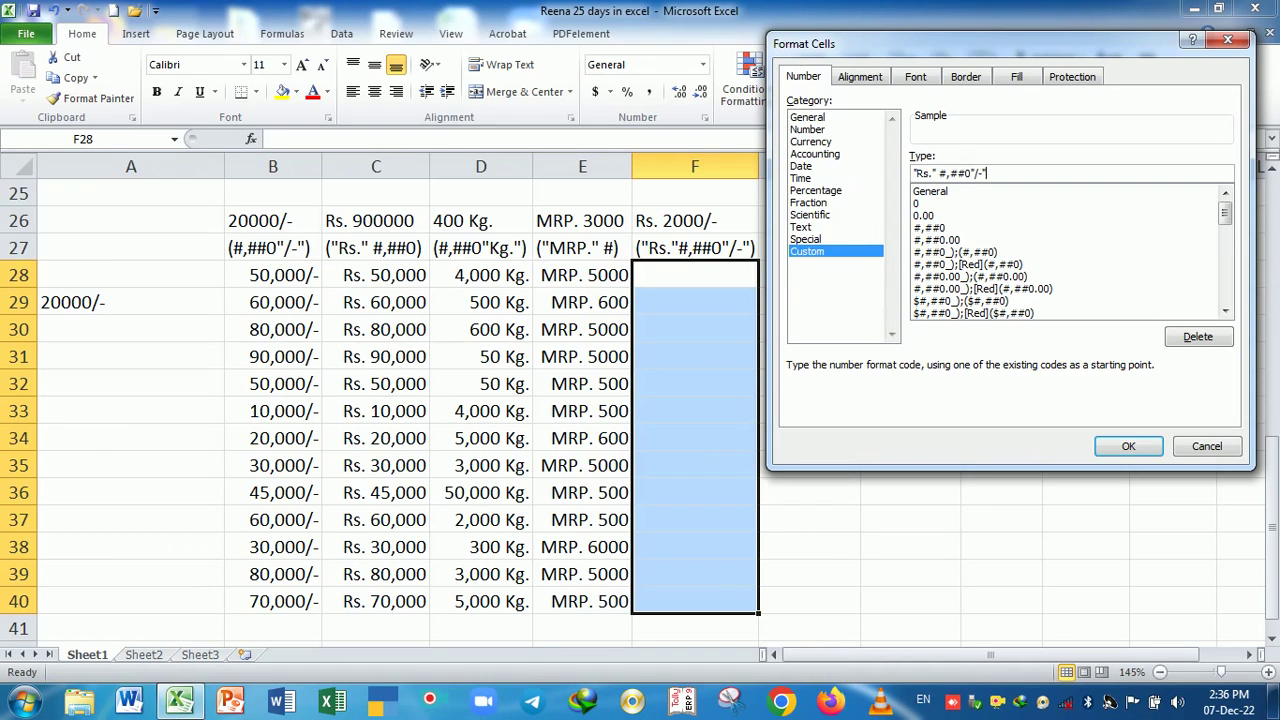
key("Return")
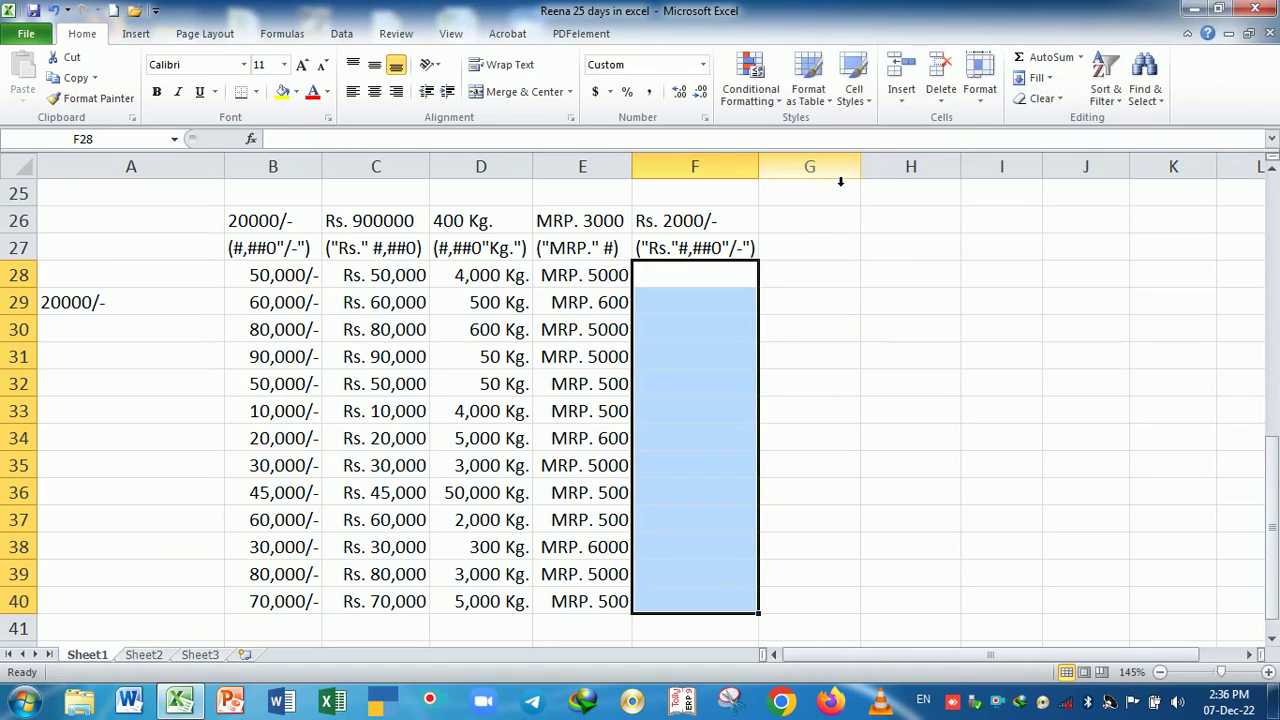
- Enter amounts 20000, 2000, 3000, 5000, 5000, 5000 and 6000 in F28:F34
type("20000")
key("Return")
type("2000")
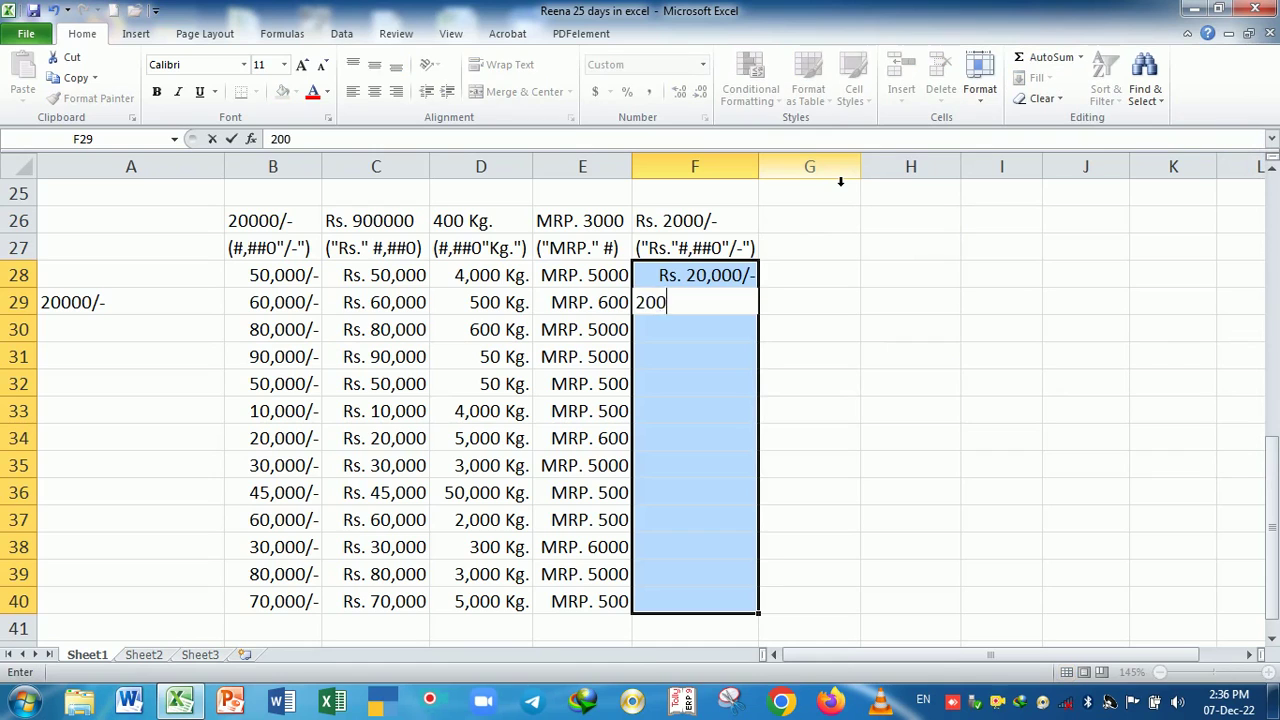
key("Return")
type("3000")
key("Return")
type("5000")
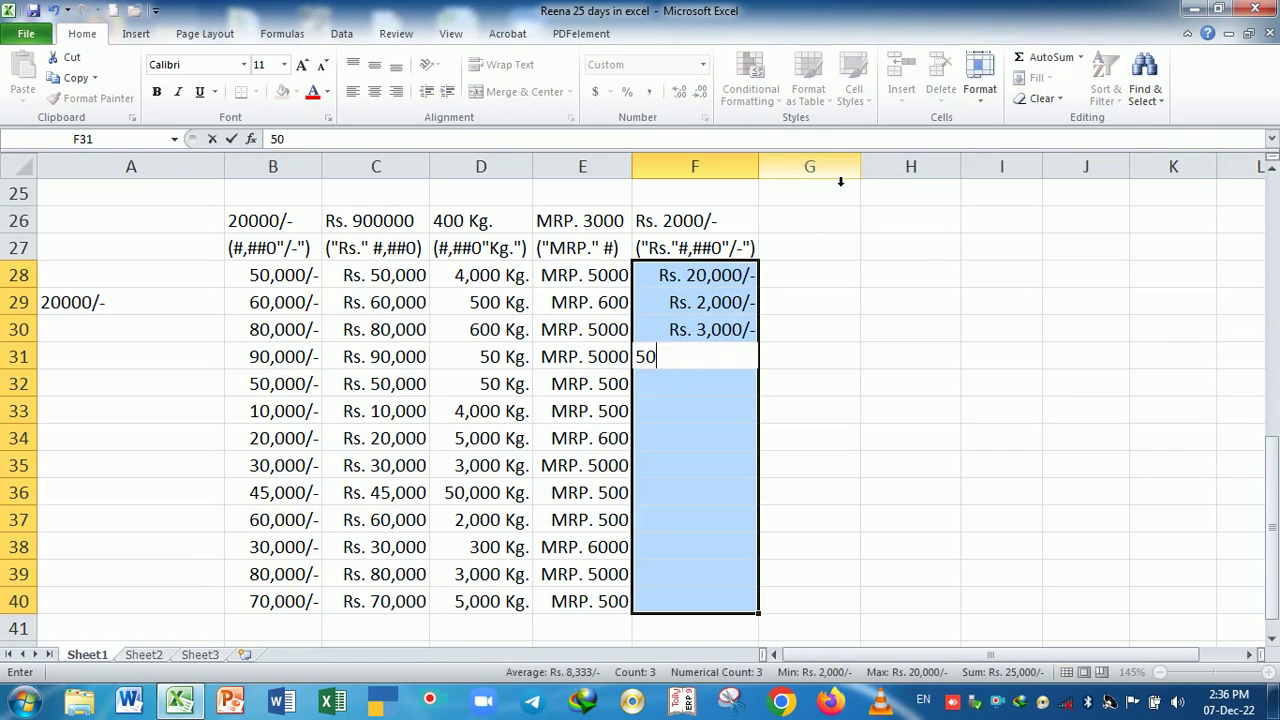
key("Return")
type("5000")
key("Return")
type("5000")
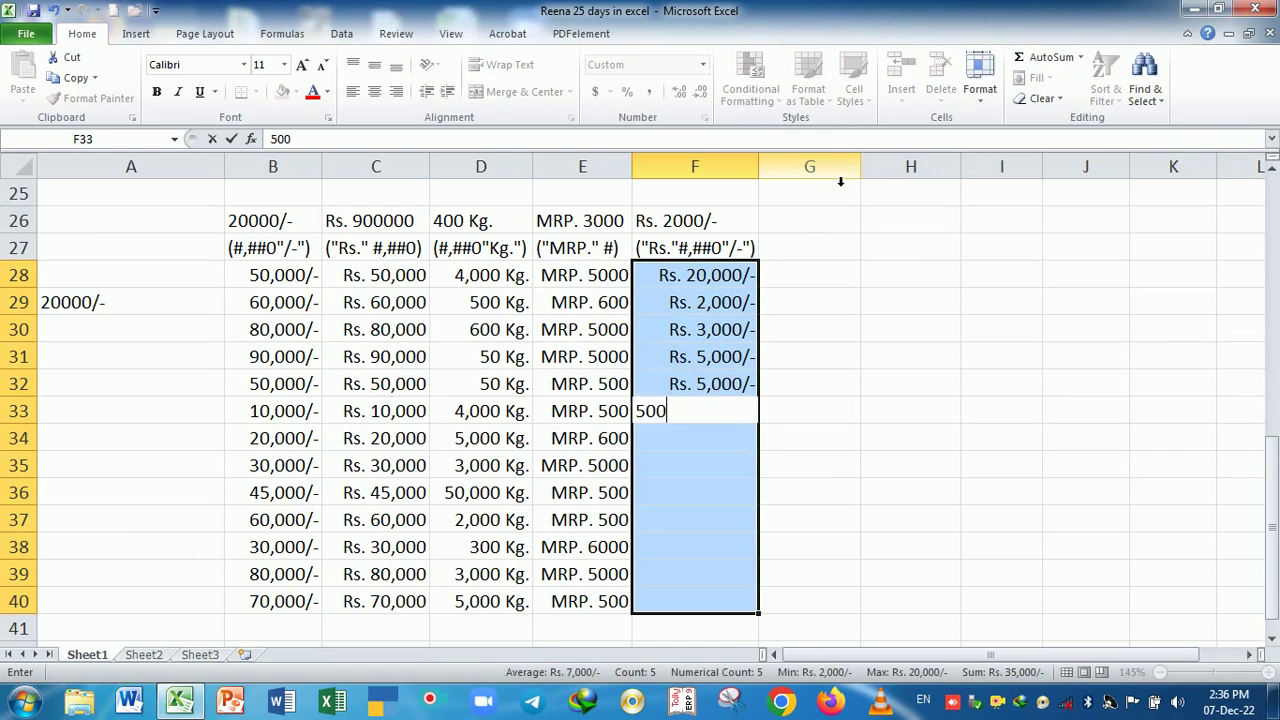
key("Return")
type("6000")
key("Return")
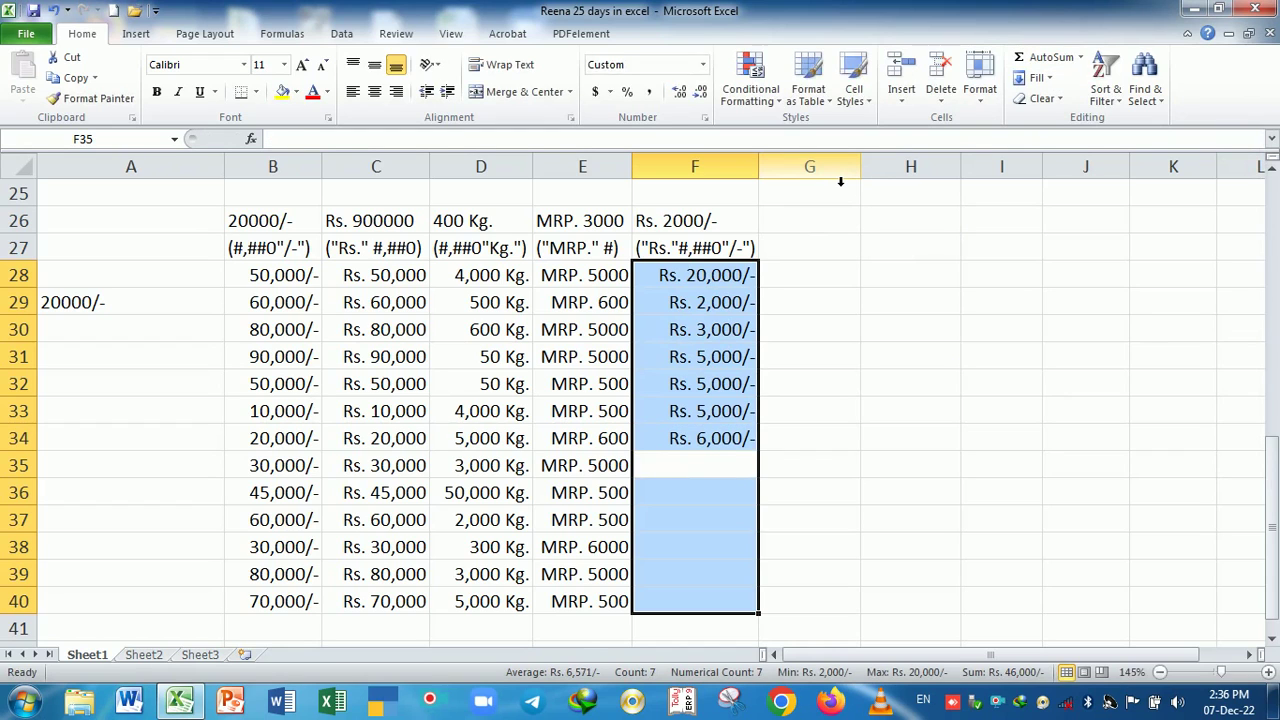
- Enter 50000, 5000, 20,000, 2000, 2000.0 and 2000.0 in F35:F40
type("50000")
key("Return")
type("5000")
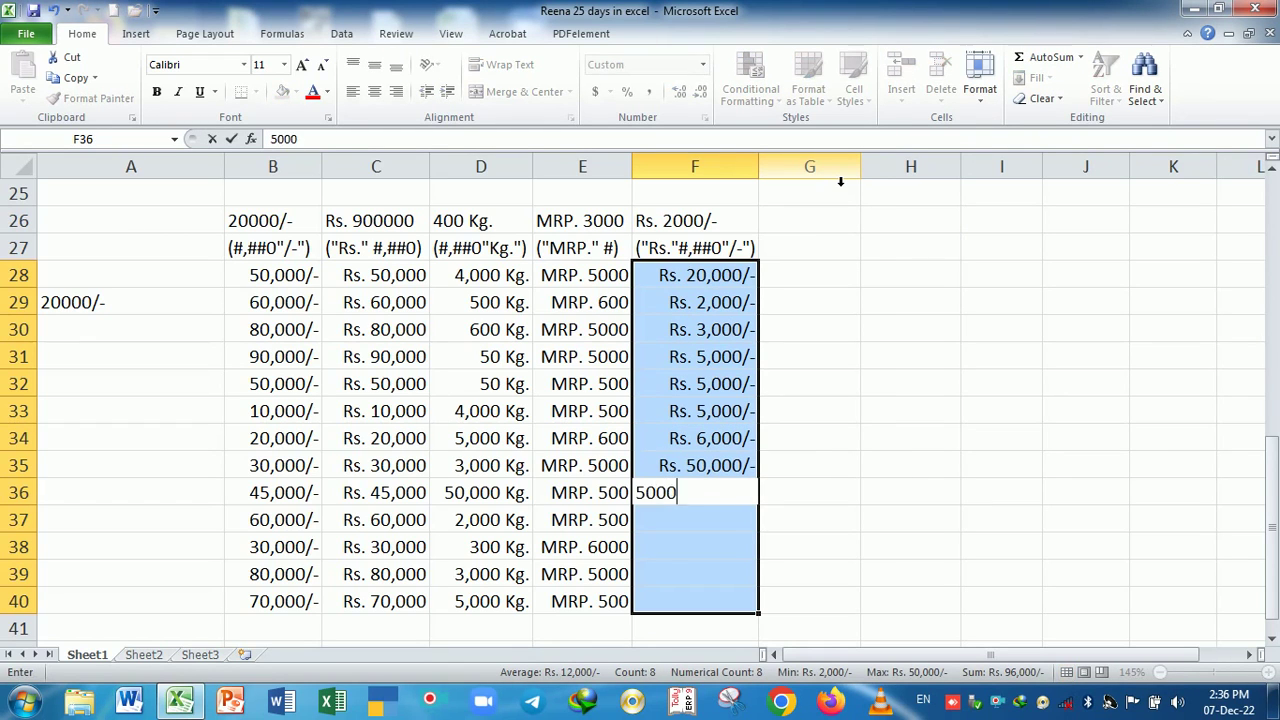
key("Return")
type("20,000")
key("Return")
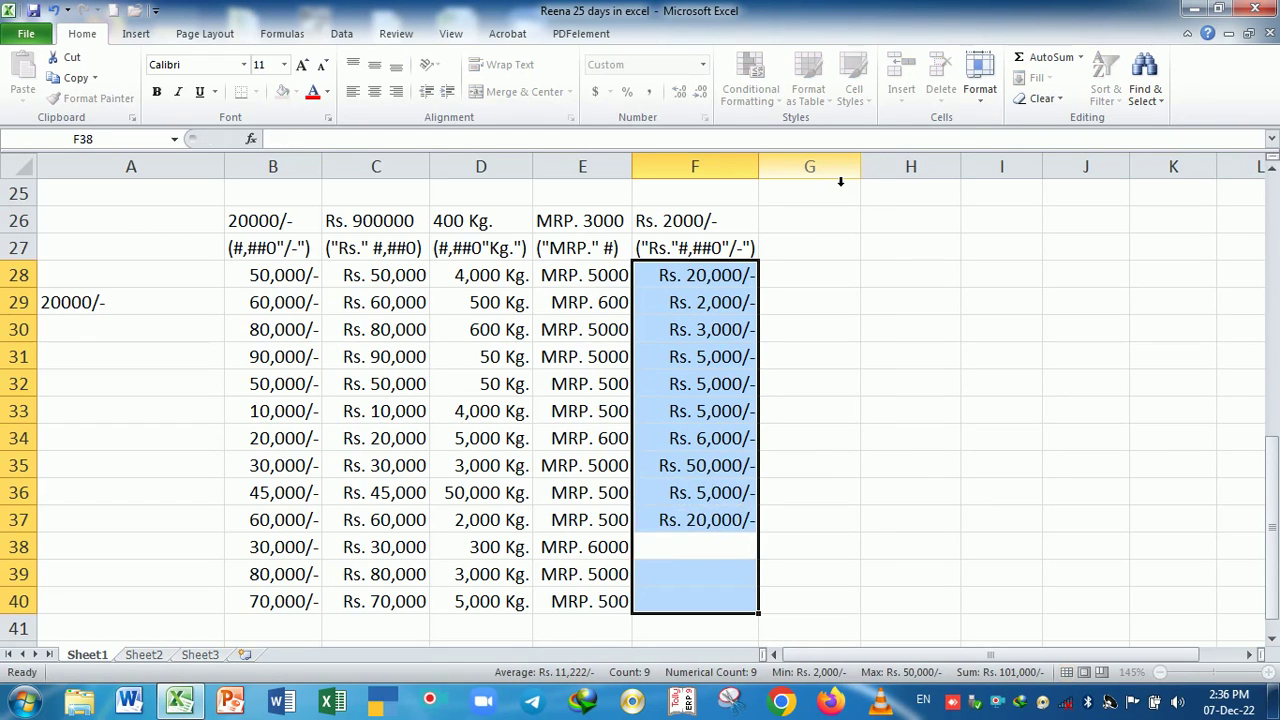
type("2000")
key("Return")
type("2000.0")
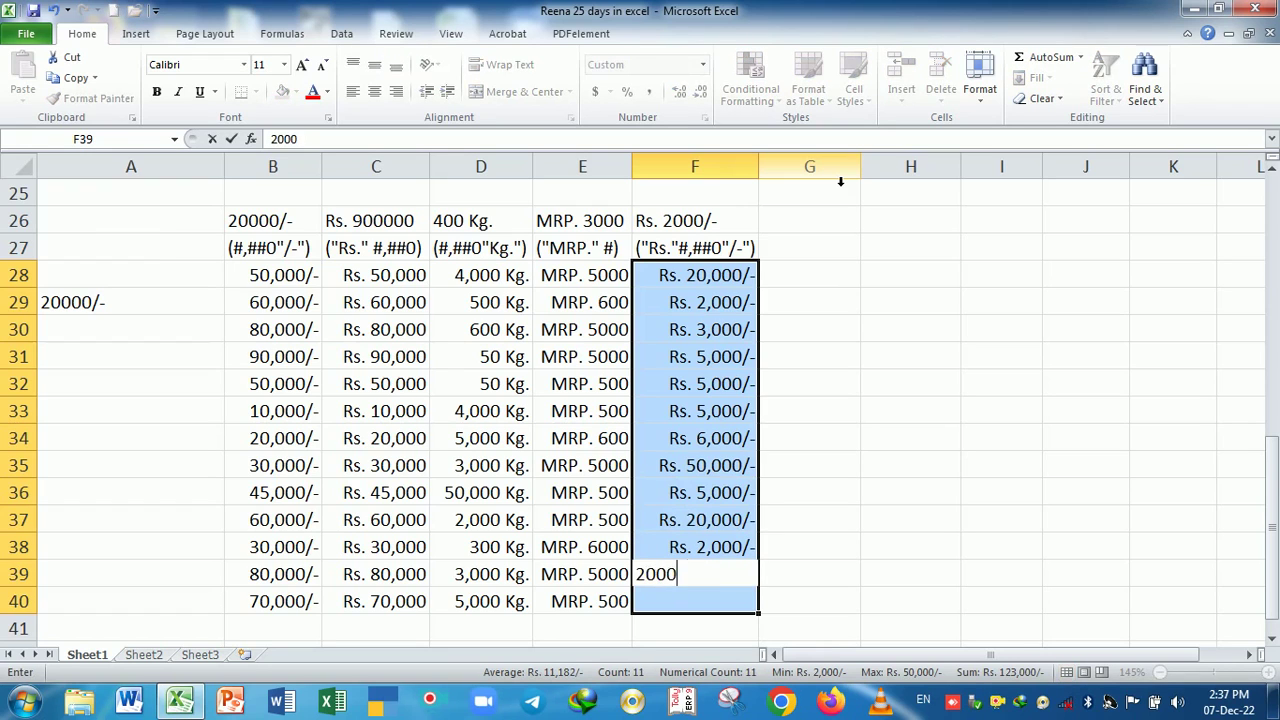
key("Return")
type("2000.0")
key("Return")
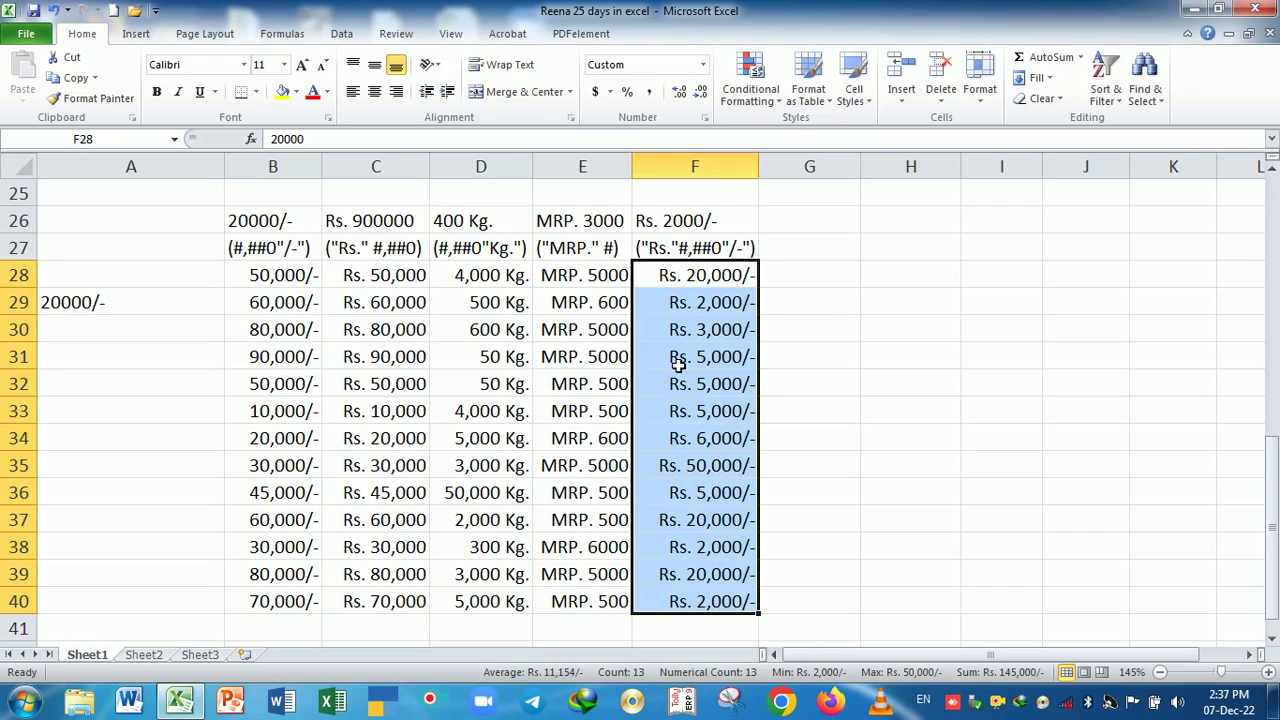
left_click(595, 360)
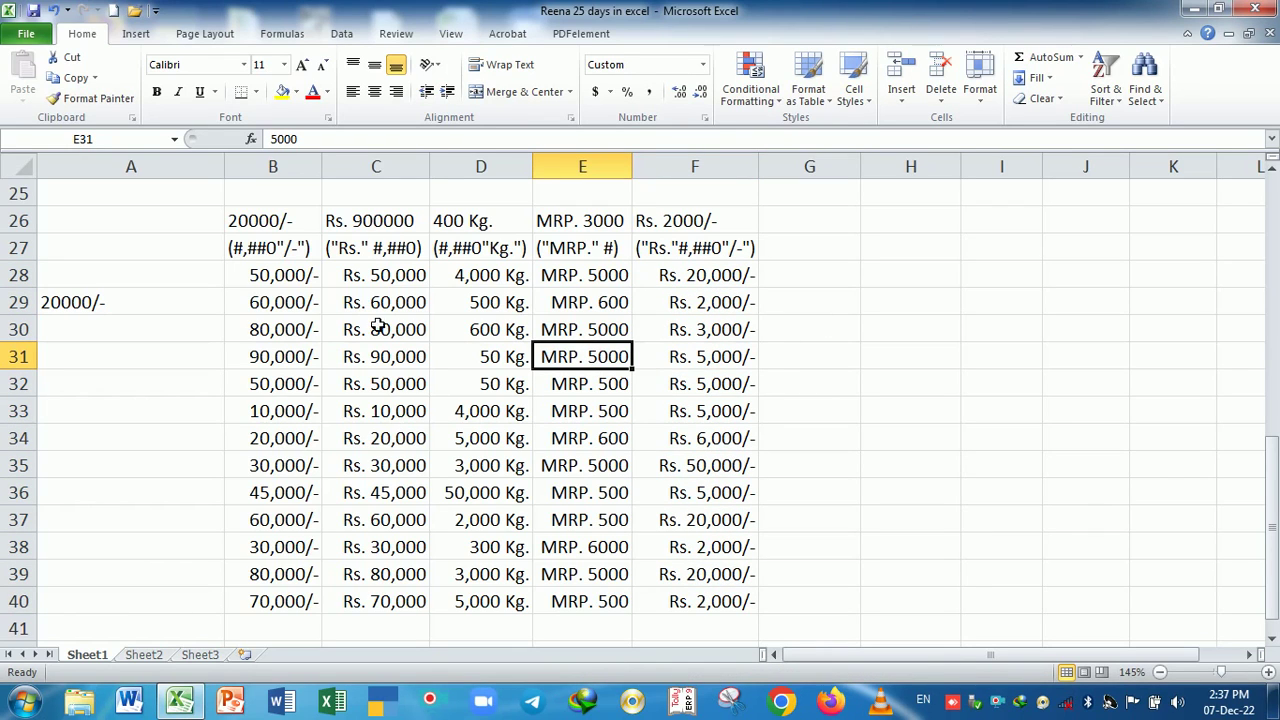
left_click_drag(305, 278, 737, 601)
key("ctrl+1")
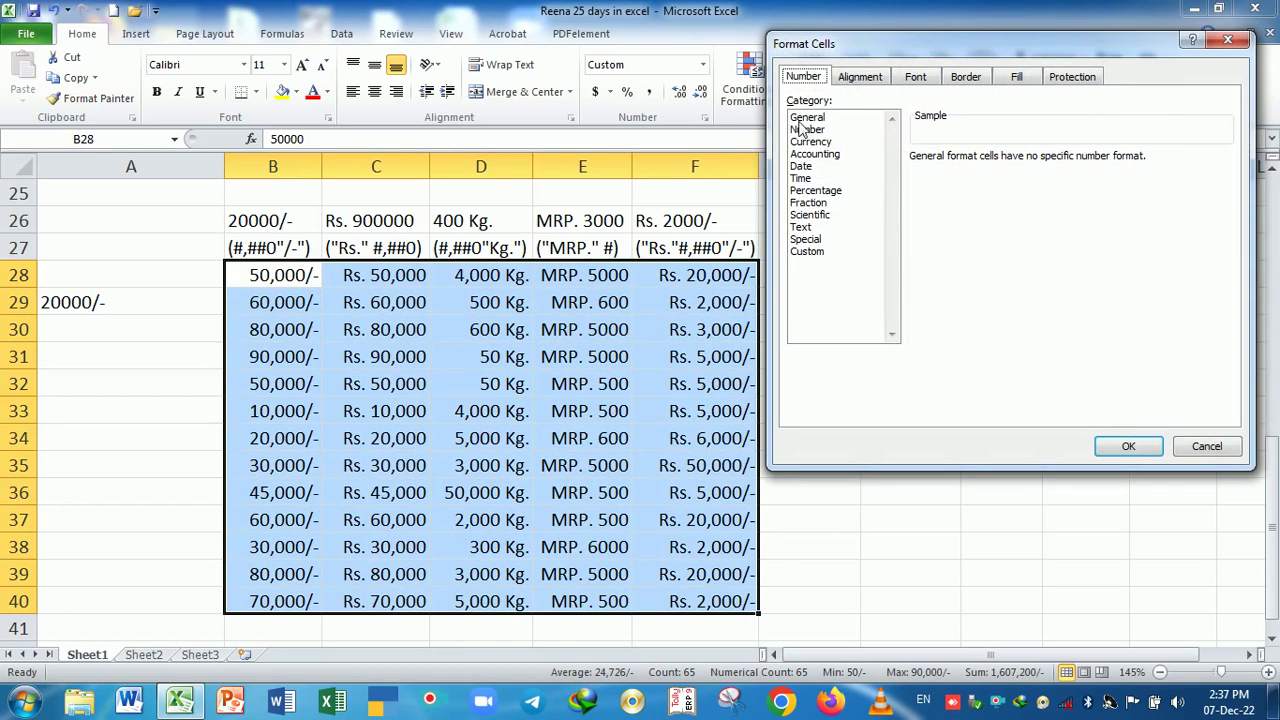
left_click(807, 117)
left_click(1128, 446)
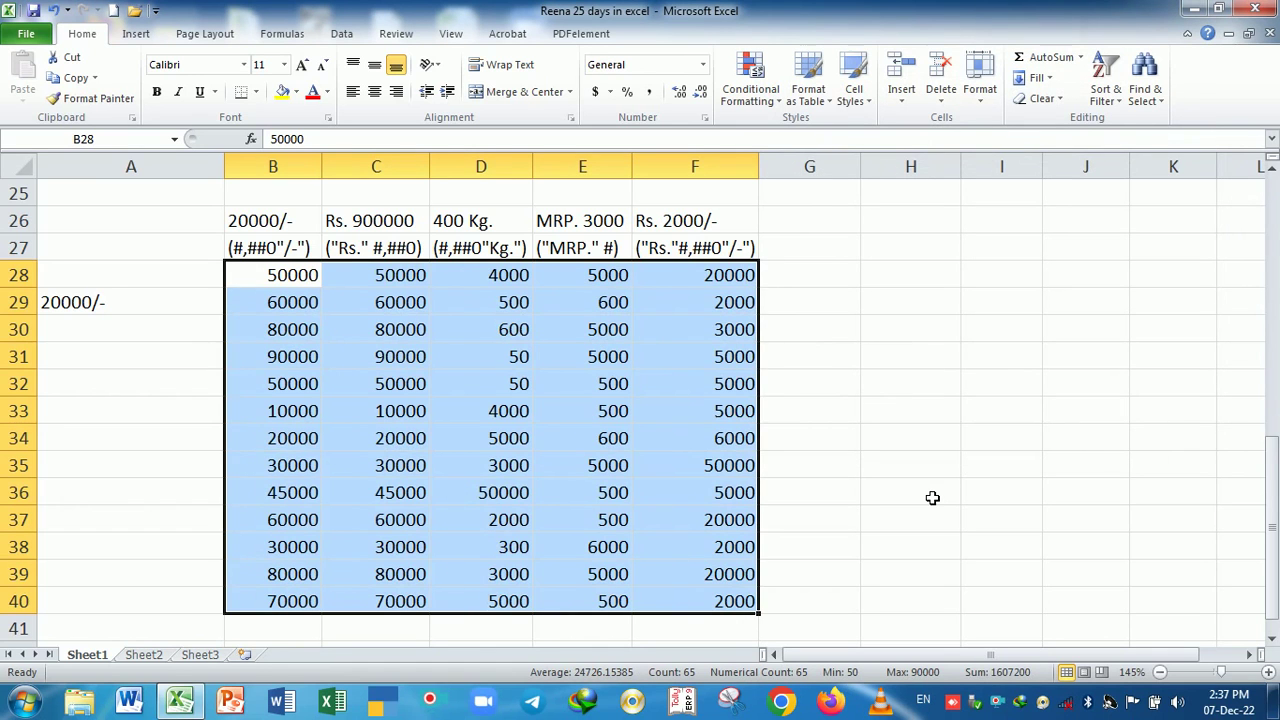
key("ctrl+z")
left_click(912, 470)
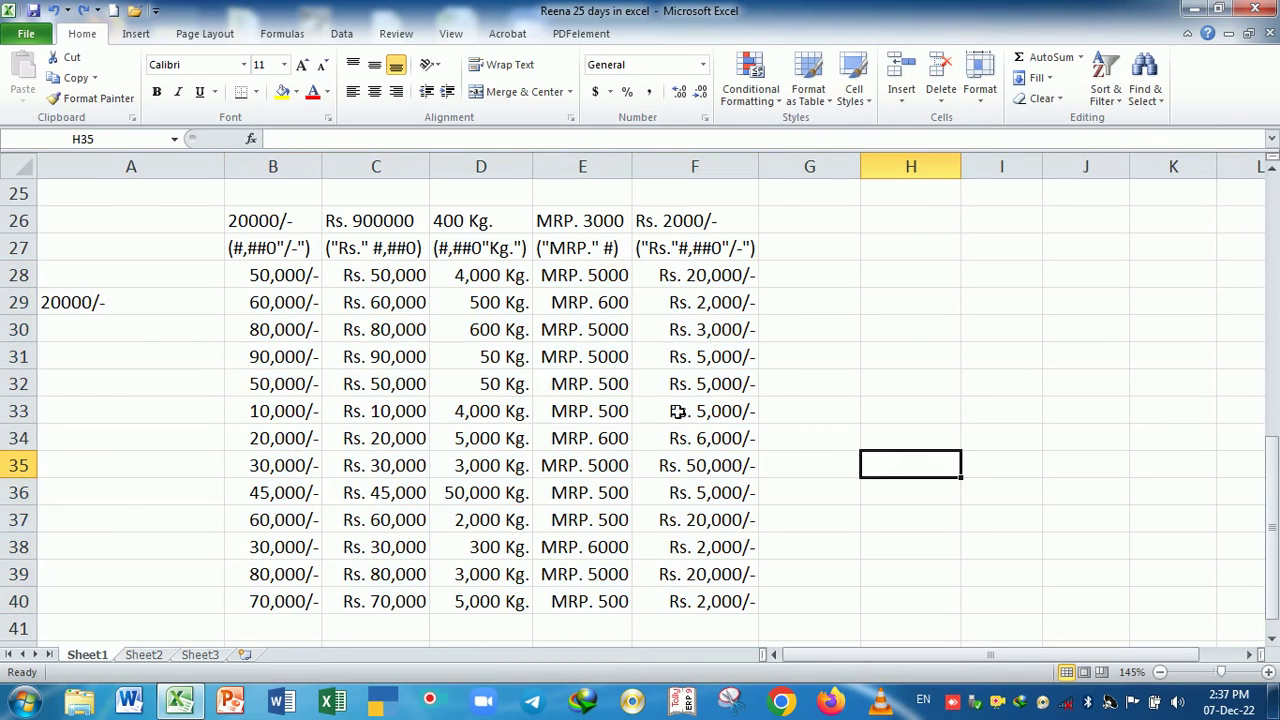
scroll(677, 411, "up", 5)
scroll(670, 408, "down", 2)
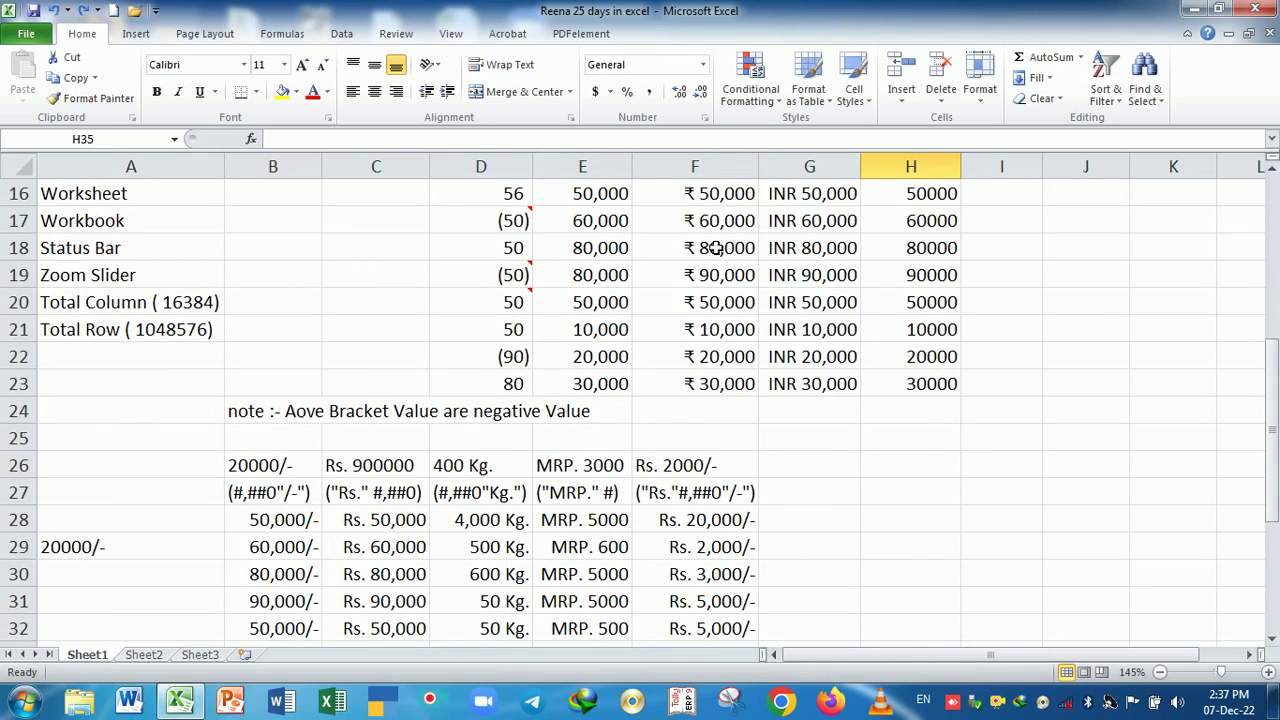
- Apply All Borders to the header rows B27:F27 and B26:F26
left_click_drag(720, 250, 728, 354)
left_click_drag(784, 280, 789, 312)
scroll(605, 510, "down", 1)
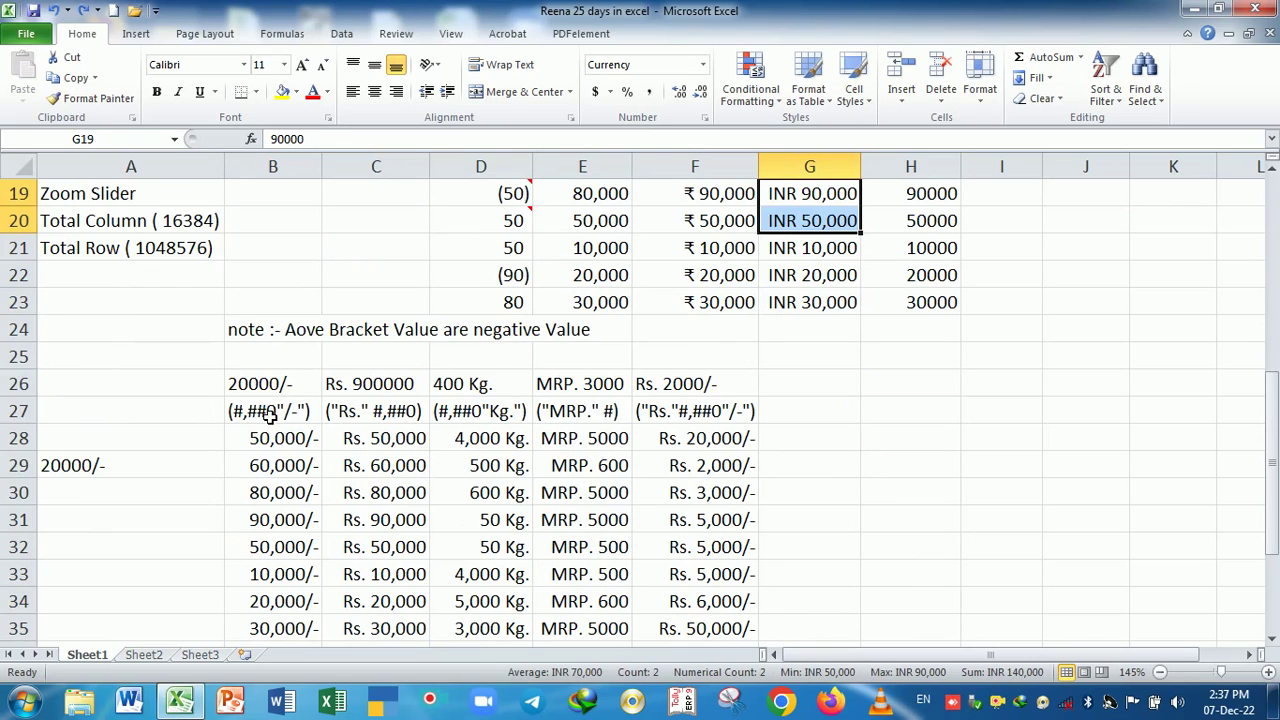
left_click_drag(268, 415, 703, 420)
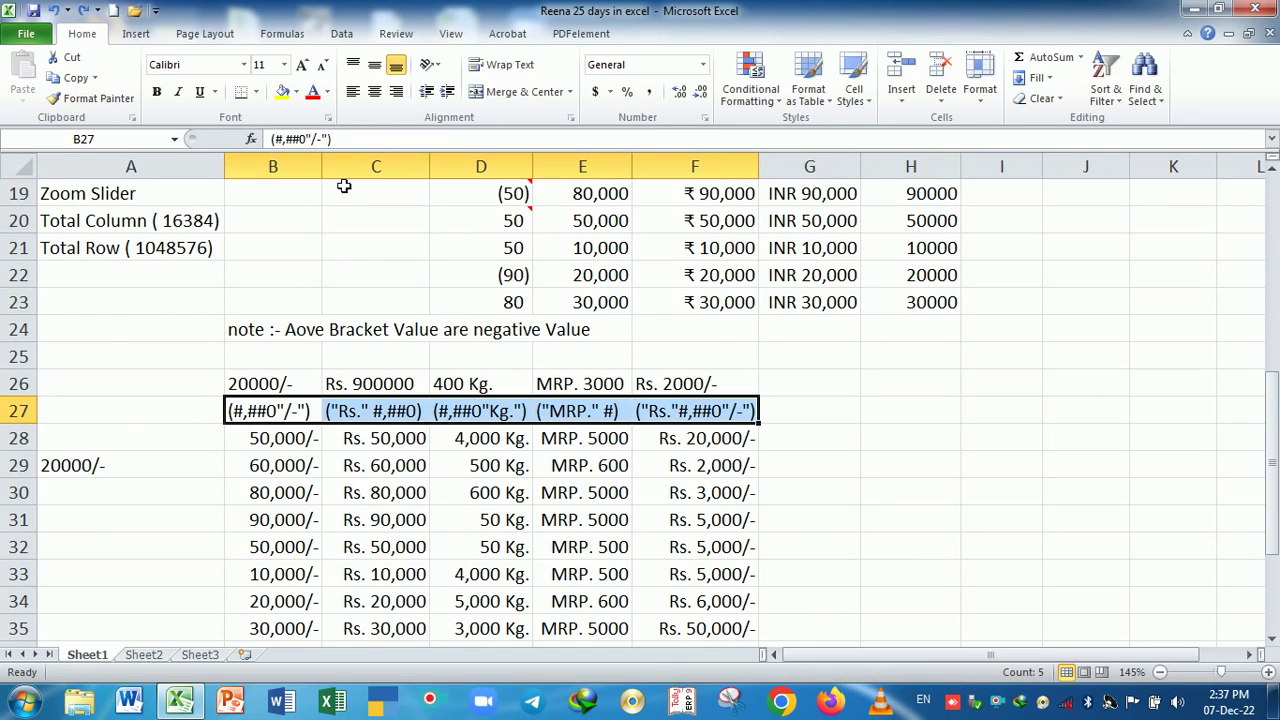
left_click(256, 92)
left_click(251, 240)
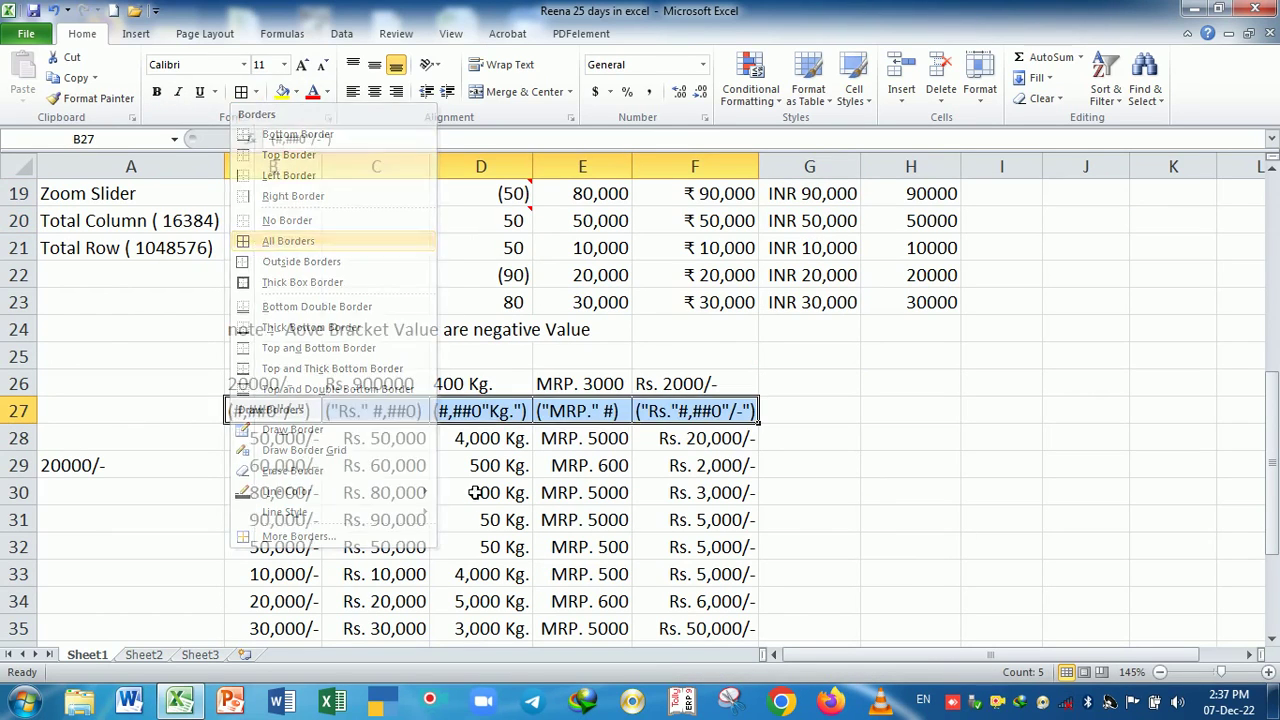
left_click_drag(278, 388, 677, 380)
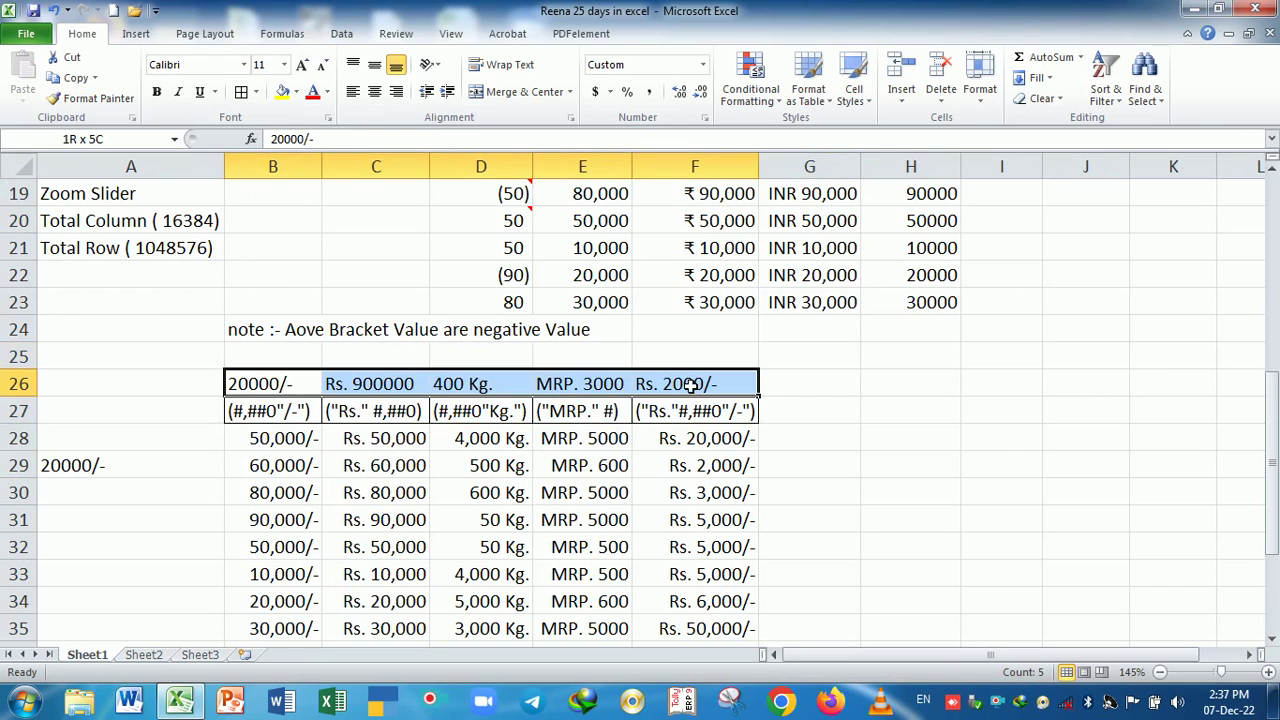
left_click(243, 91)
left_click(414, 497)
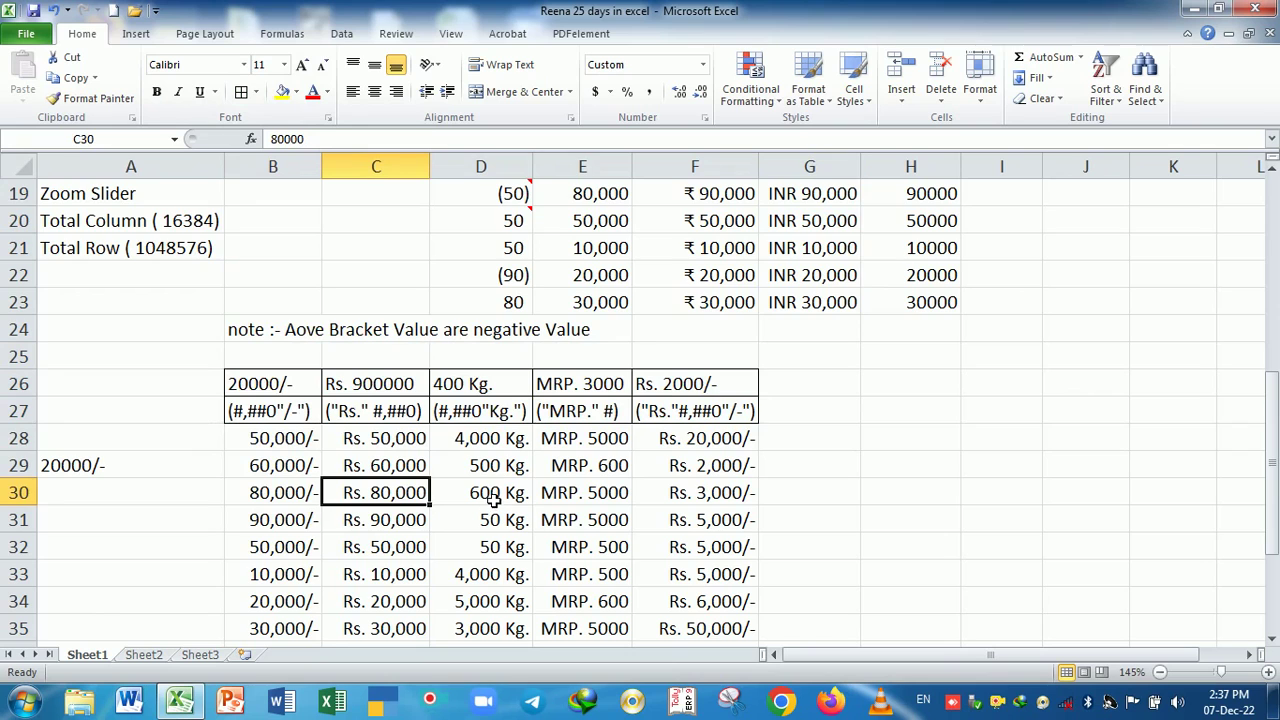
- Check the format codes in B27 through F27
scroll(490, 490, "down", 2)
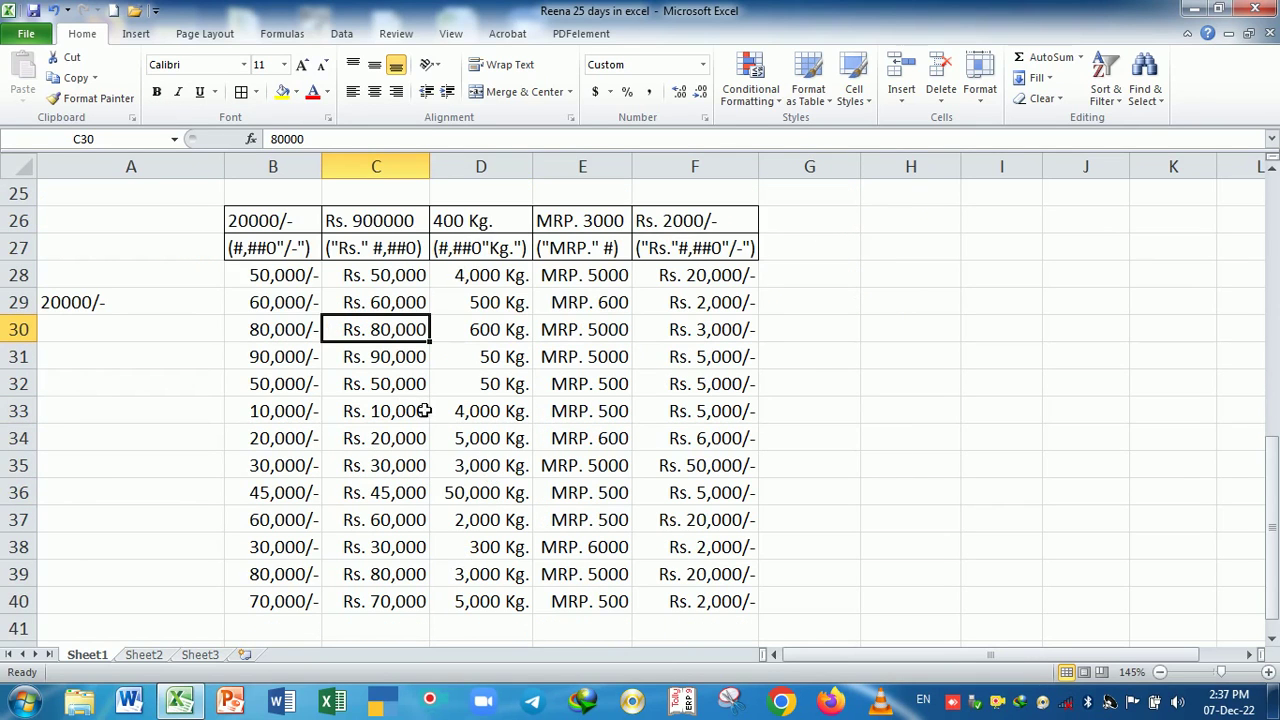
left_click_drag(278, 283, 700, 280)
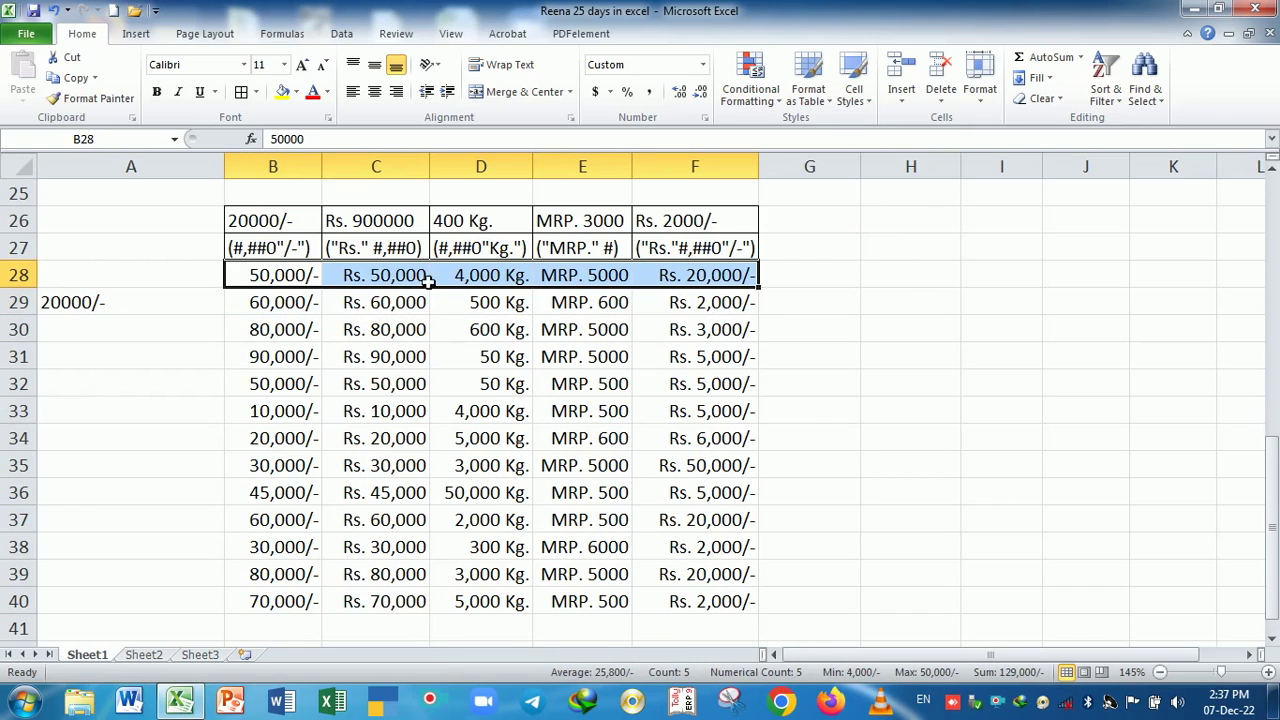
left_click(300, 252)
left_click(364, 250)
left_click(484, 250)
left_click(617, 249)
left_click(692, 253)
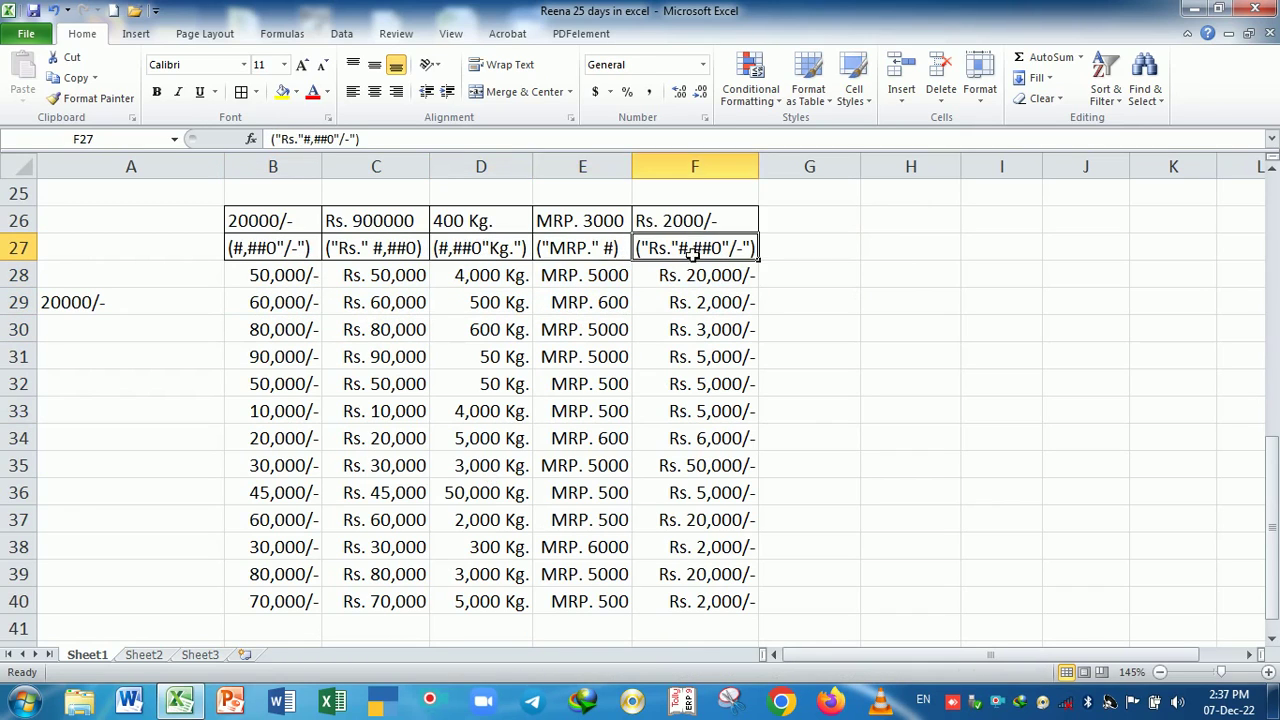
- Make header rows B26:F27 bold and auto-fit column F
left_click_drag(285, 222, 705, 248)
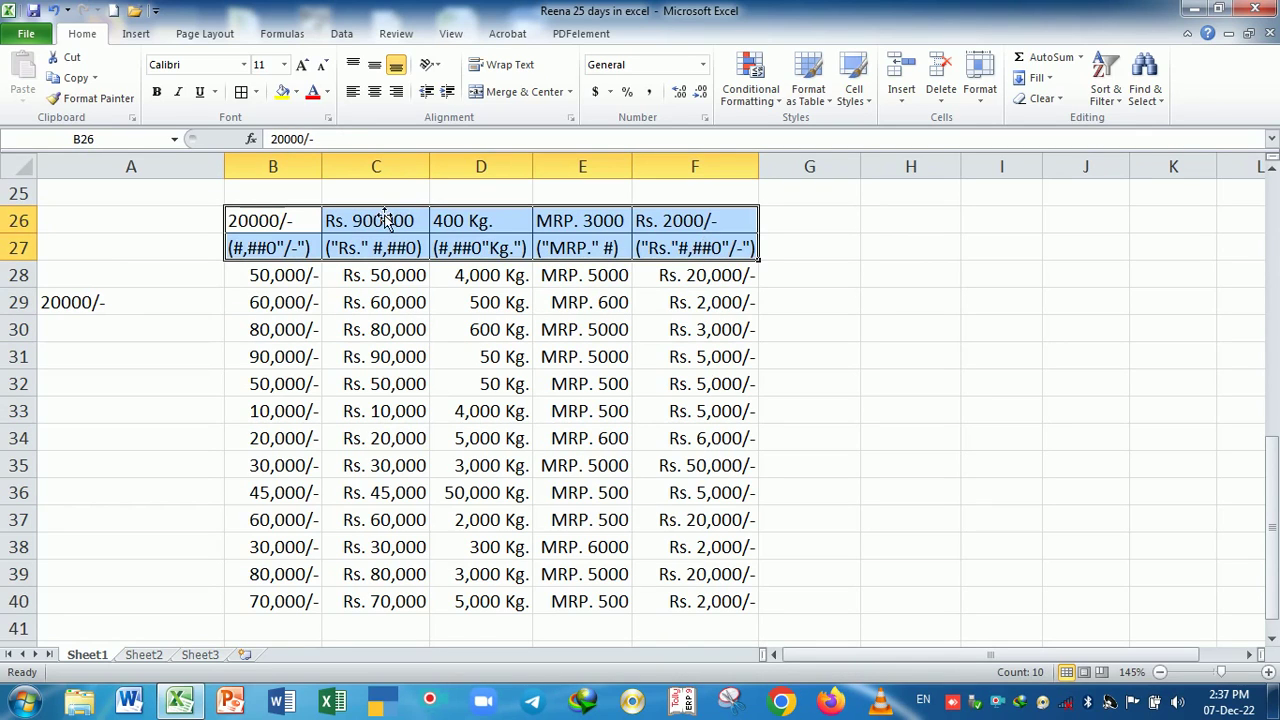
left_click(157, 92)
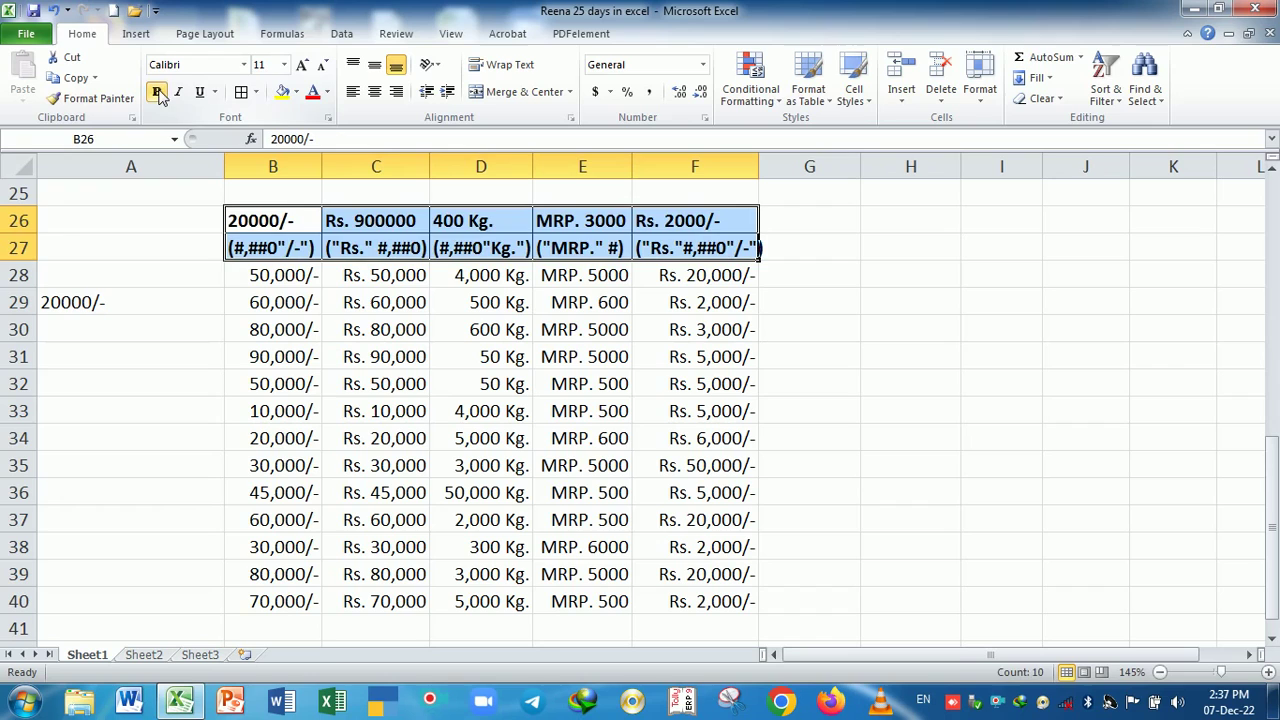
left_click(600, 450)
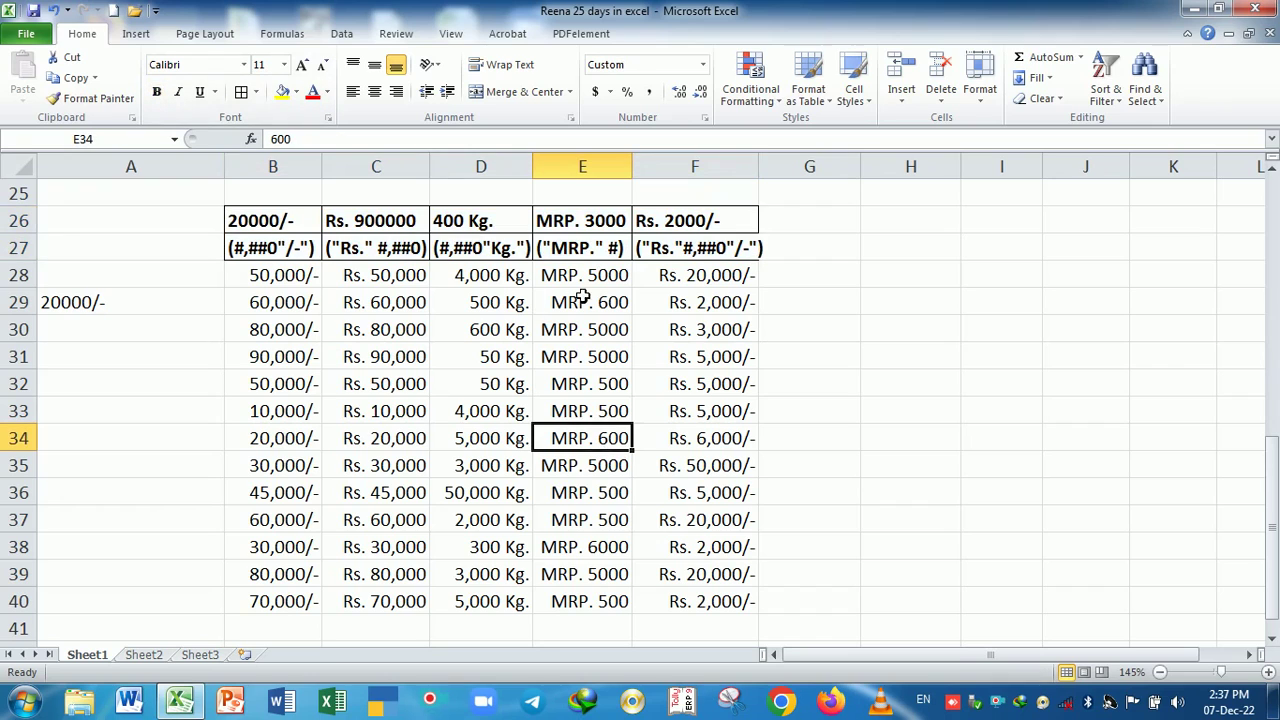
double_click(770, 174)
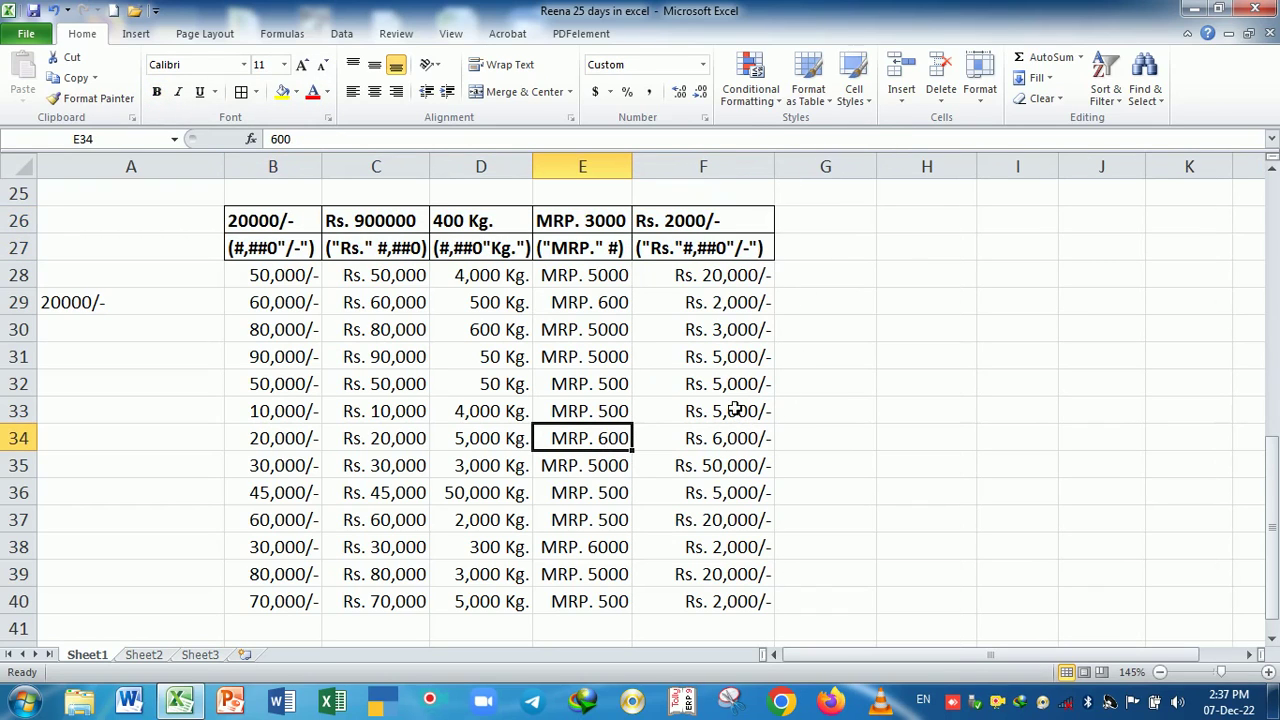
- Apply All Borders to the table body B28:F40
left_click_drag(286, 280, 720, 601)
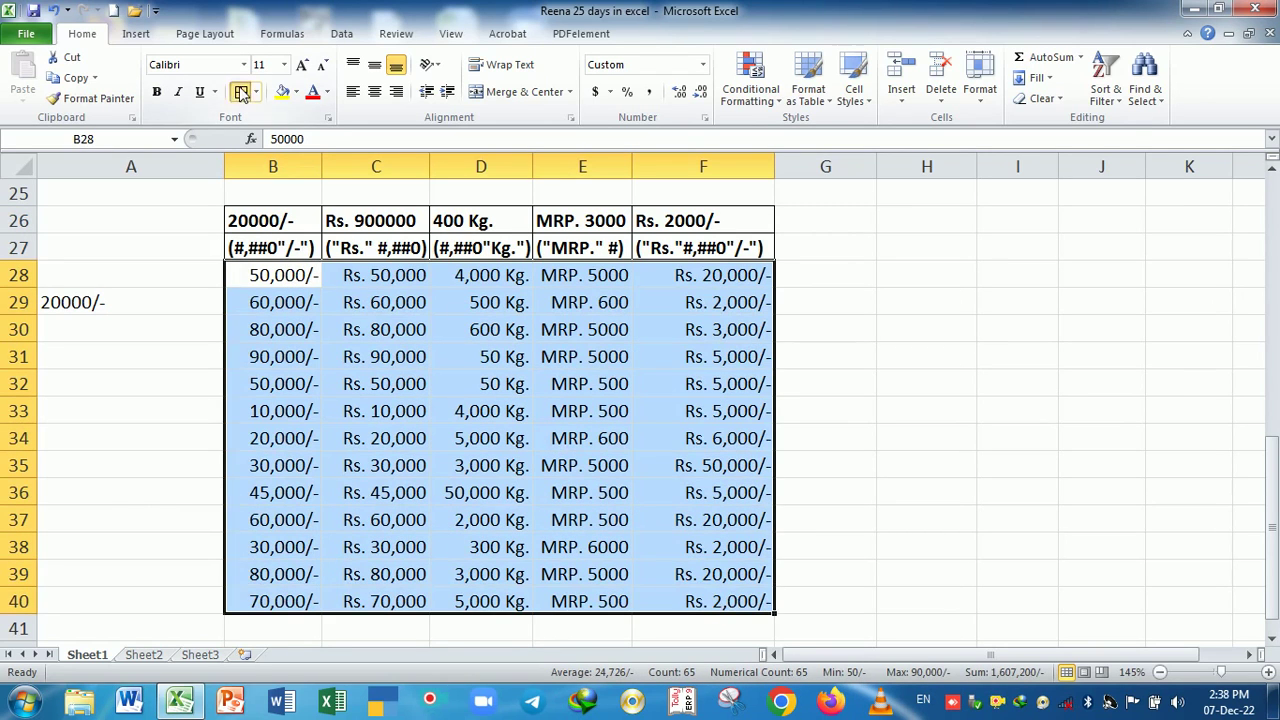
left_click(241, 92)
left_click(376, 384)
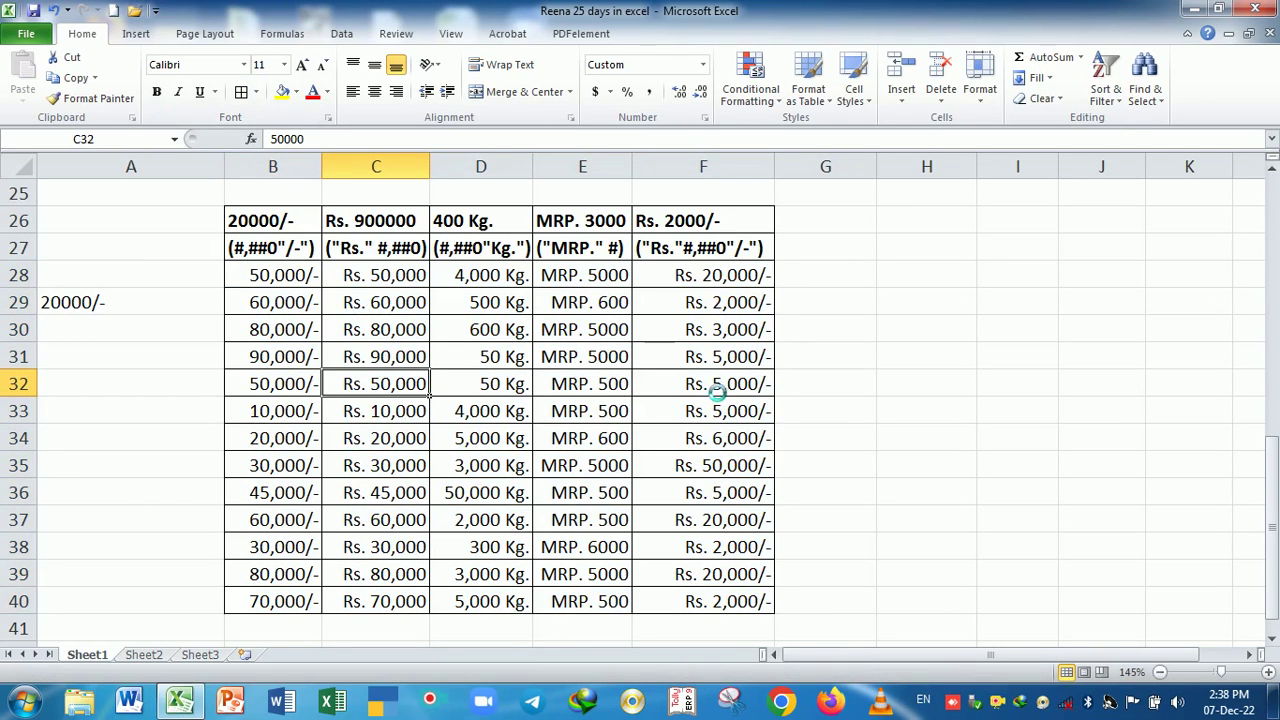
scroll(711, 384, "up", 3)
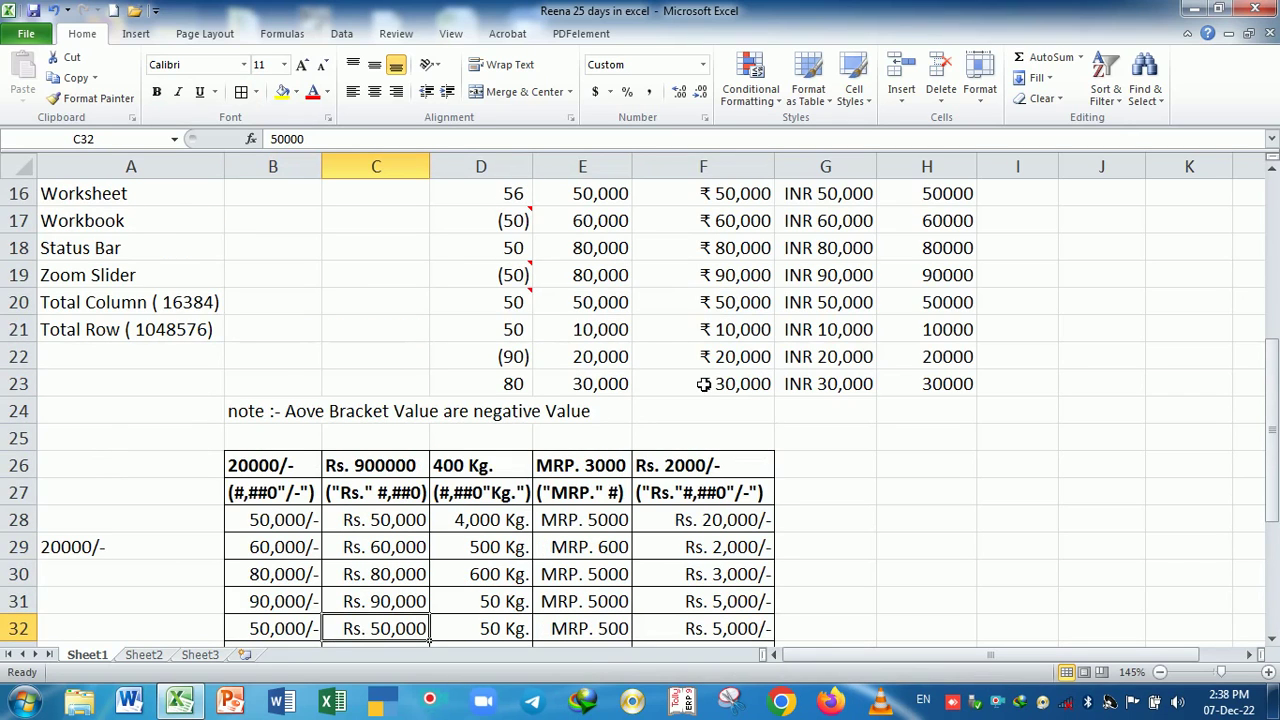
scroll(703, 390, "down", 1)
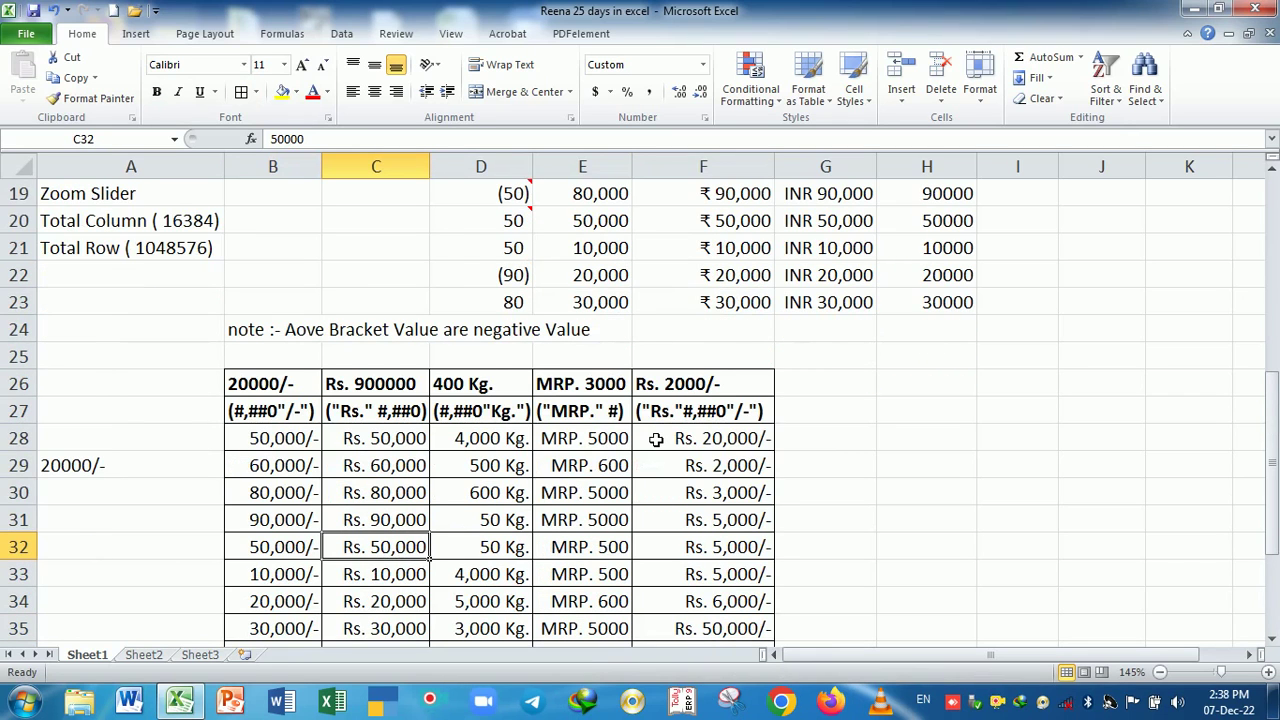
scroll(656, 438, "down", 6)
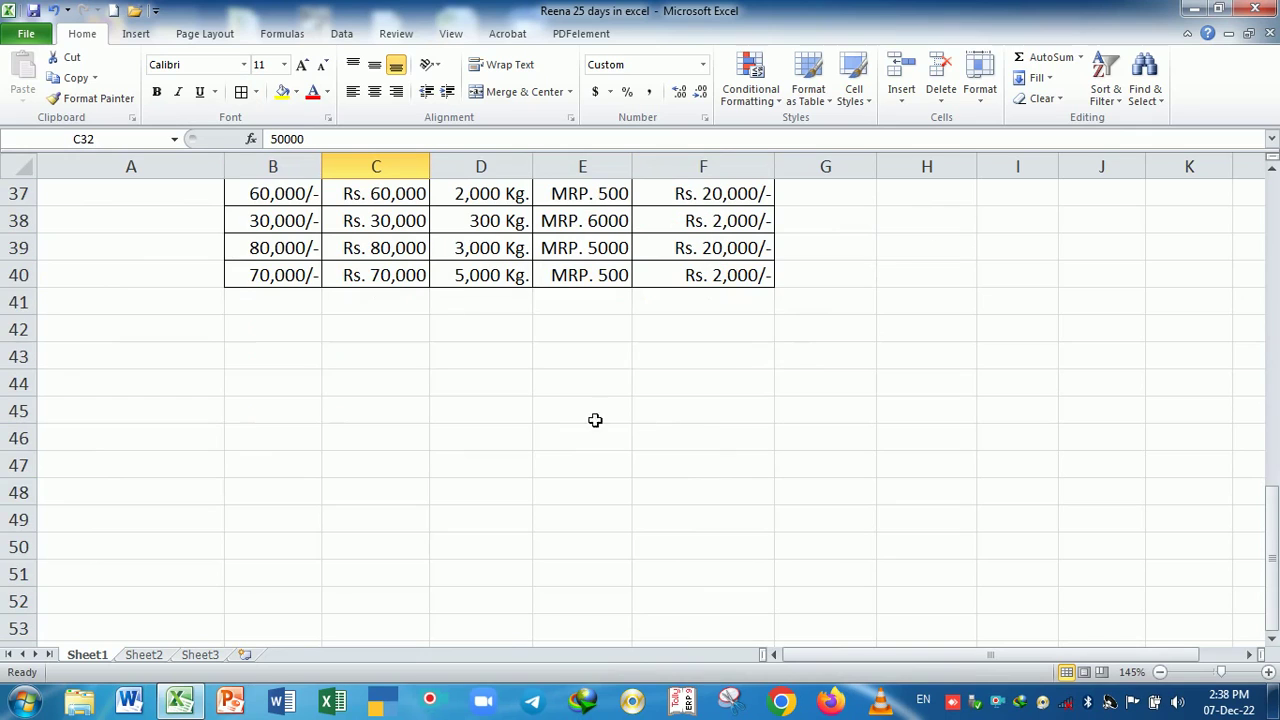
- Preview the Accounting number format for C43 without applying it
left_click(330, 359)
key("ctrl+1")
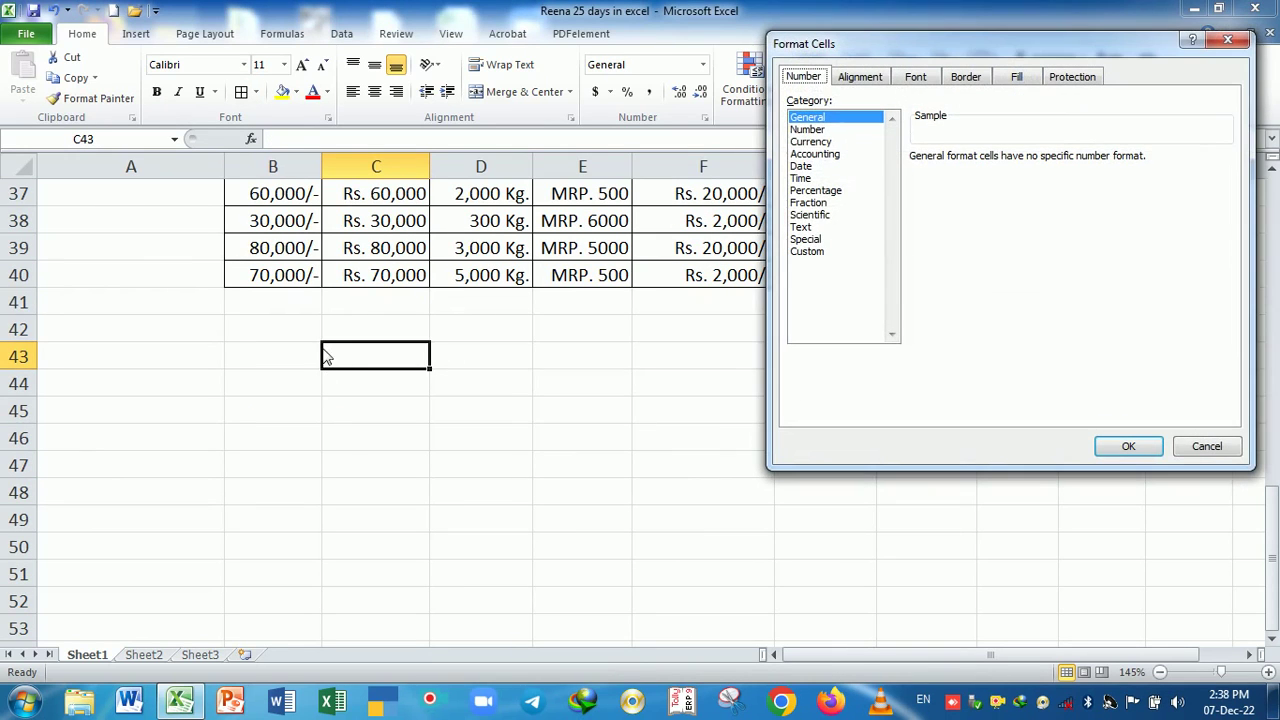
left_click(812, 154)
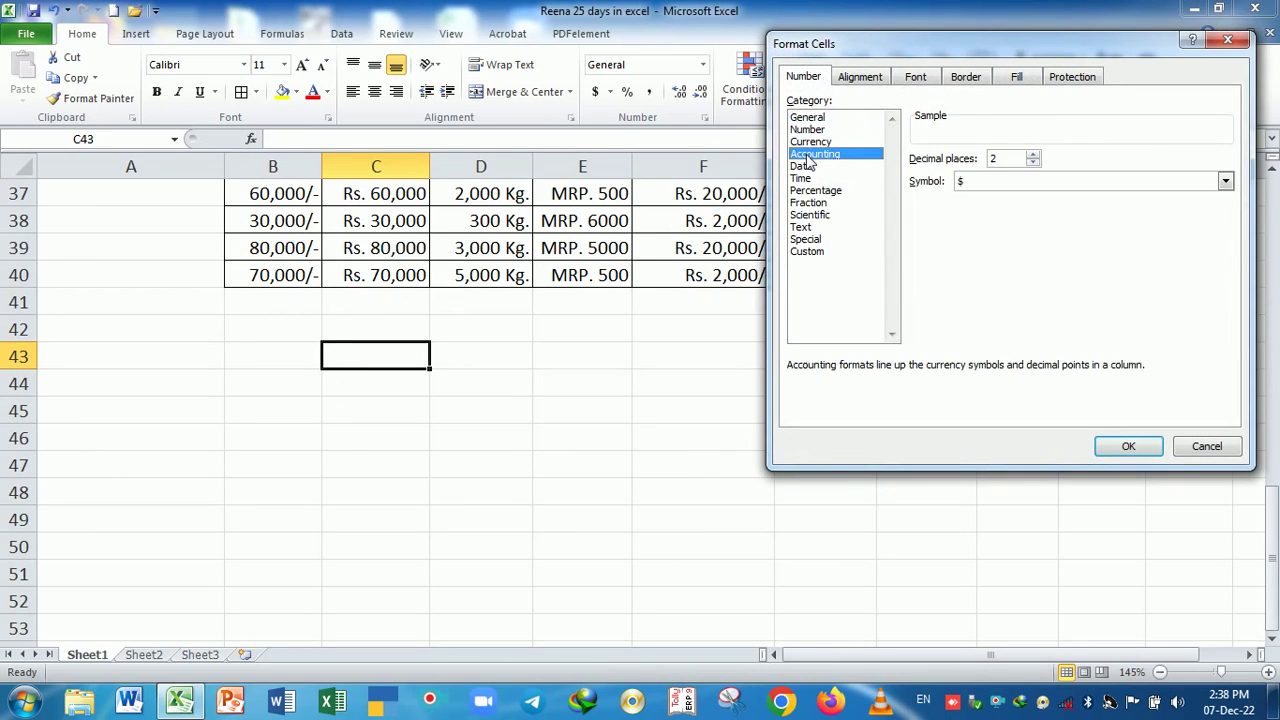
left_click(1207, 446)
scroll(740, 428, "up", 4)
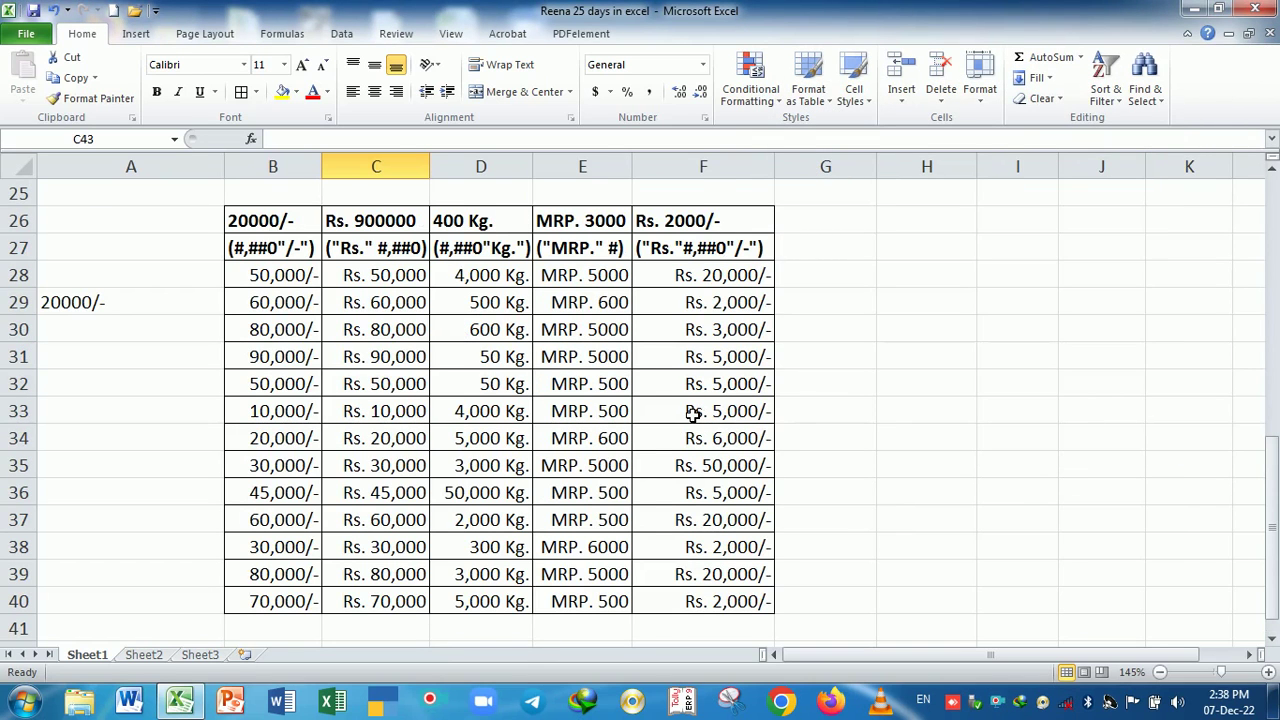
scroll(693, 414, "down", 2)
scroll(693, 414, "up", 2)
- Copy B28:B40 into H26 and set the pasted numbers to General format
left_click_drag(295, 273, 305, 601)
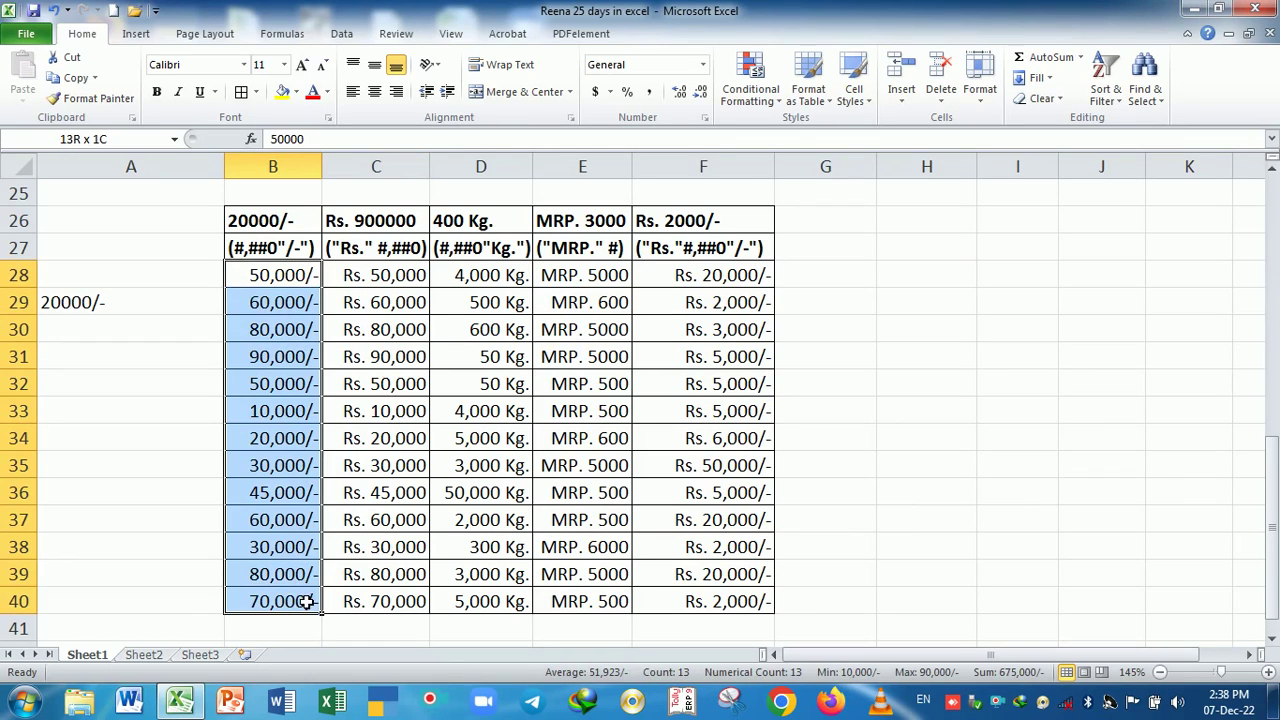
key("ctrl+c")
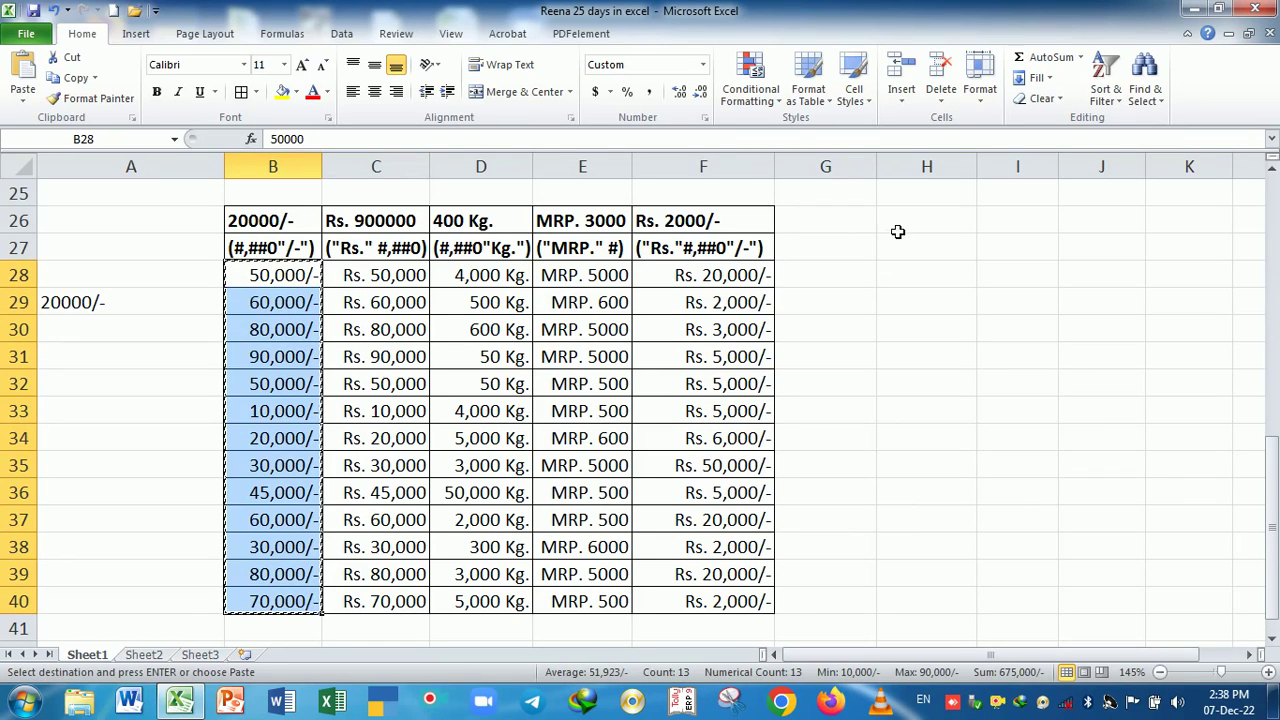
left_click(898, 231)
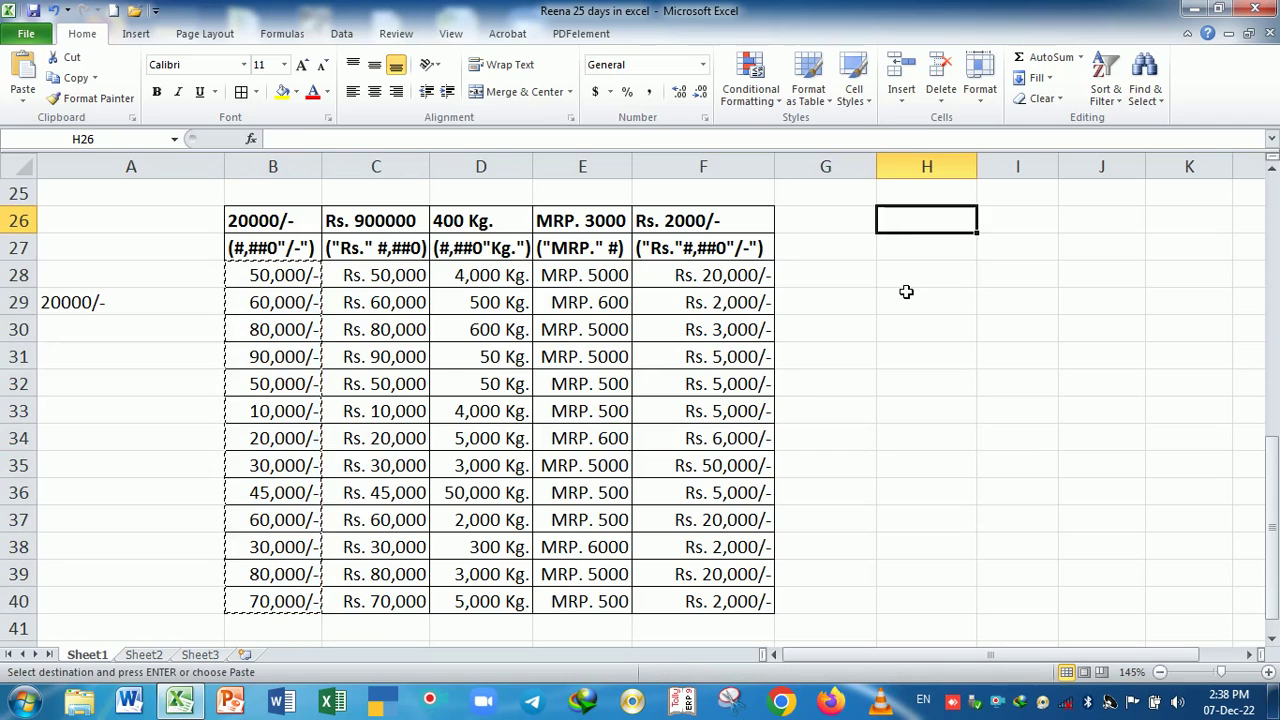
key("Return")
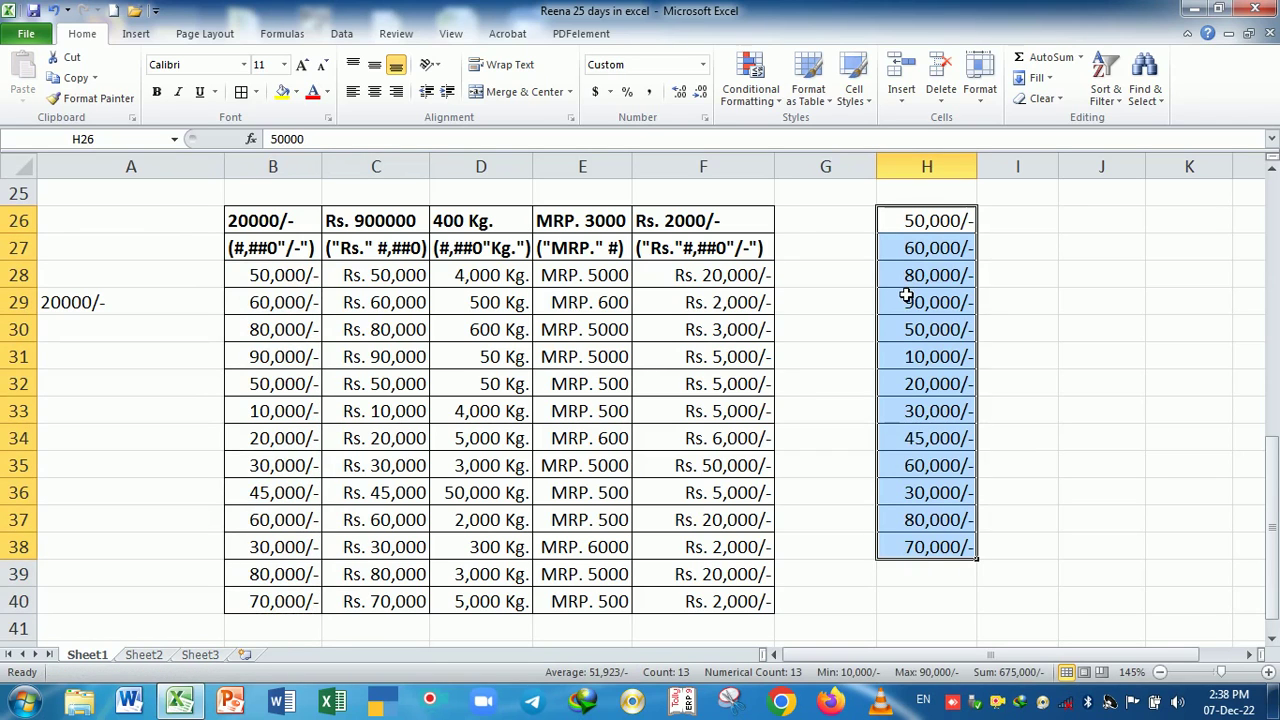
key("ctrl+1")
left_click(818, 119)
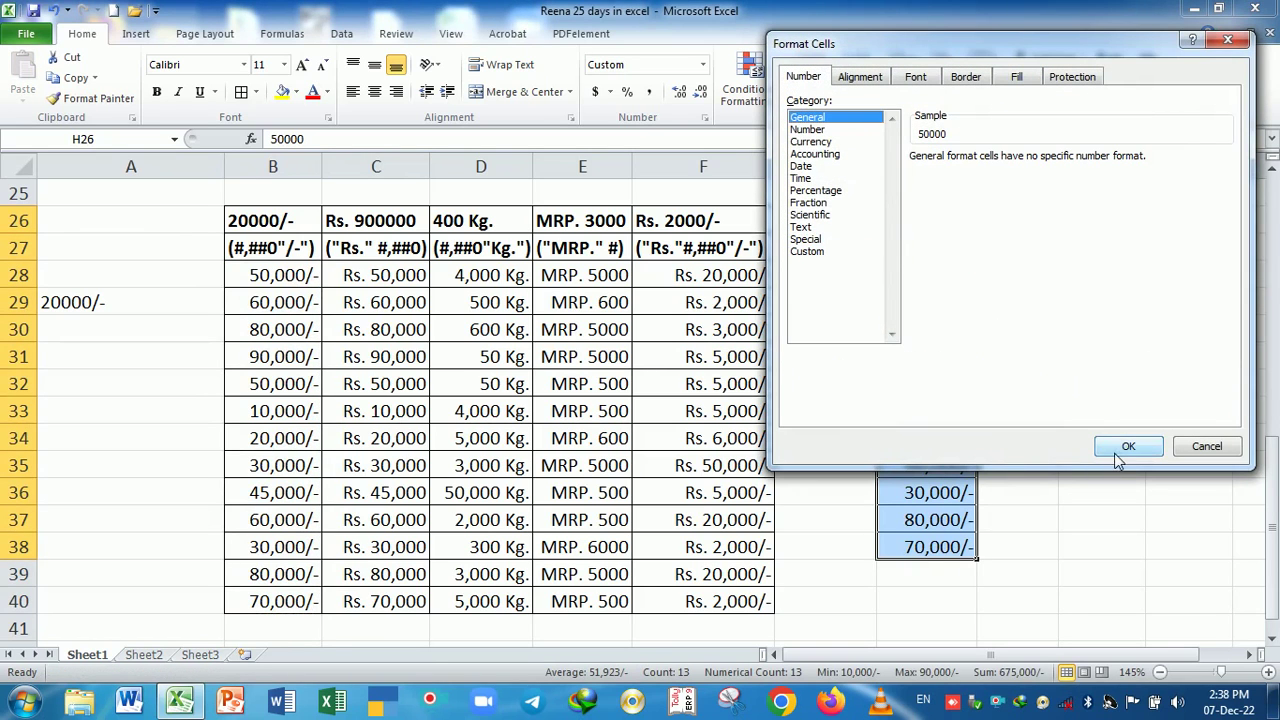
left_click(1126, 446)
- Change H33 to 0 and reselect the pasted numbers in column H
left_click(958, 412)
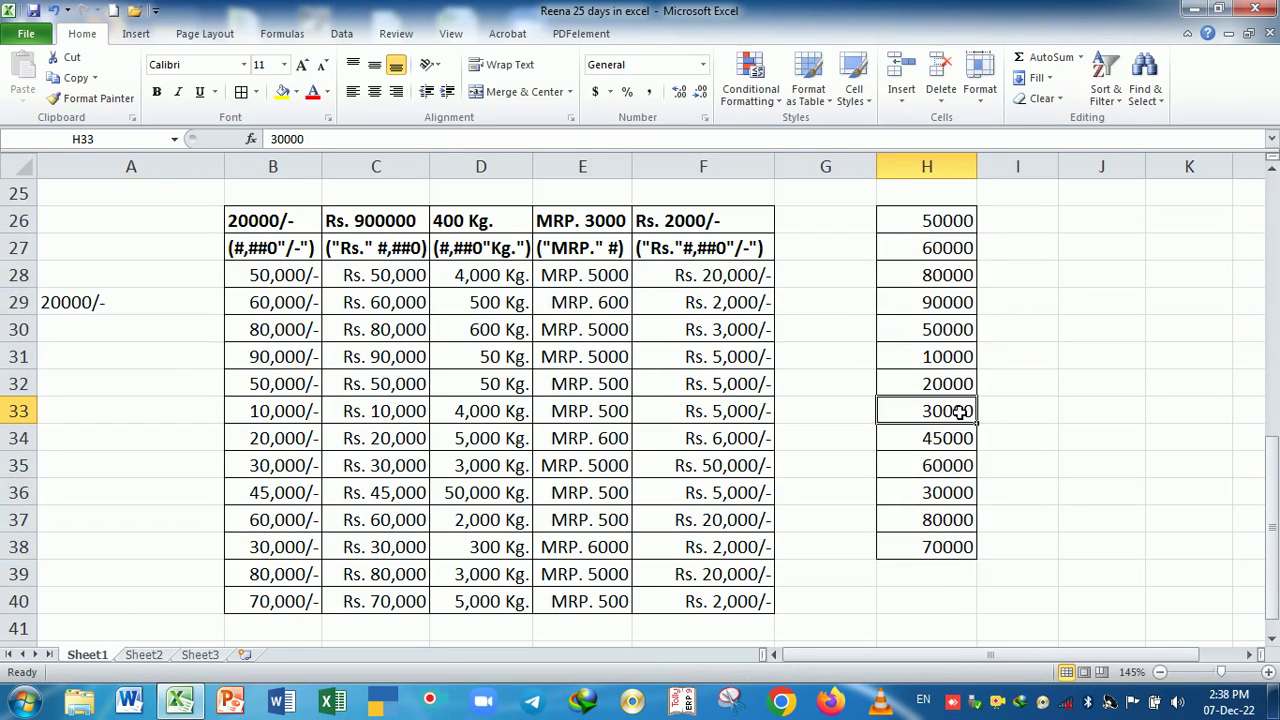
type("0")
key("Return")
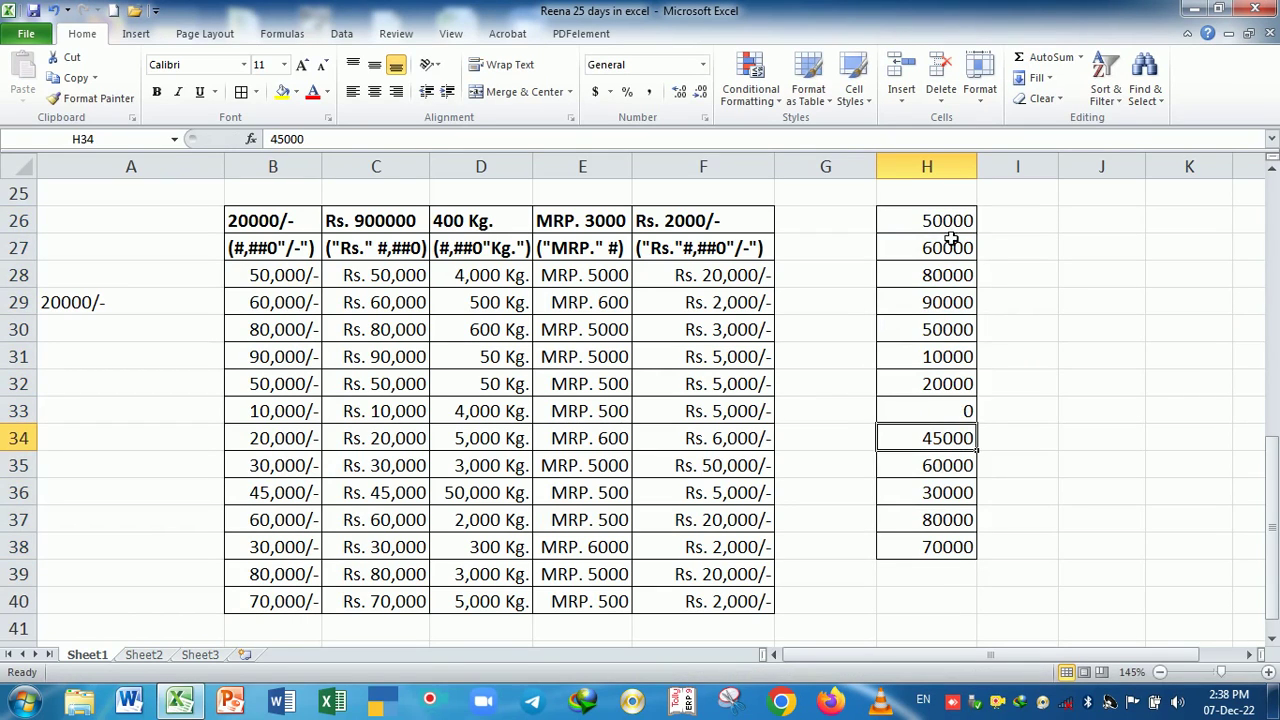
left_click_drag(950, 220, 962, 550)
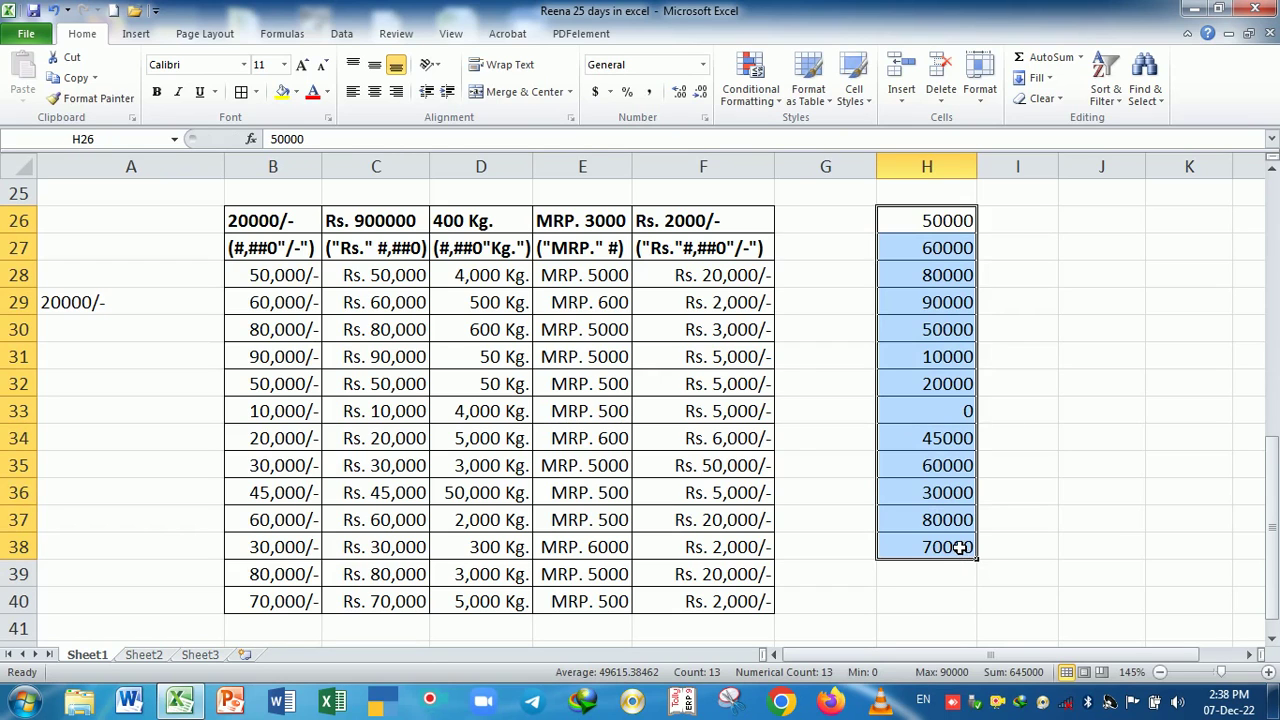
key("ctrl+1")
- Apply Accounting format with no currency symbol and 0 decimal places to H26:H38
left_click(815, 165)
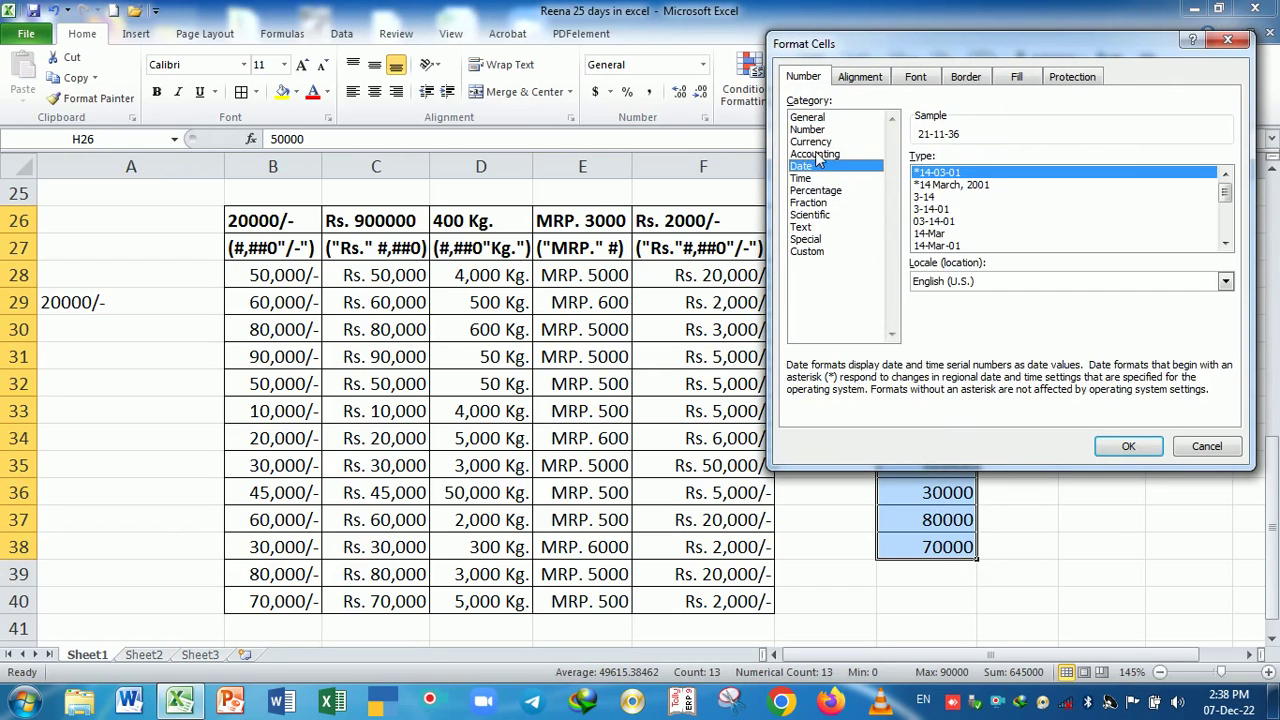
left_click(815, 154)
left_click(977, 188)
left_click(980, 197)
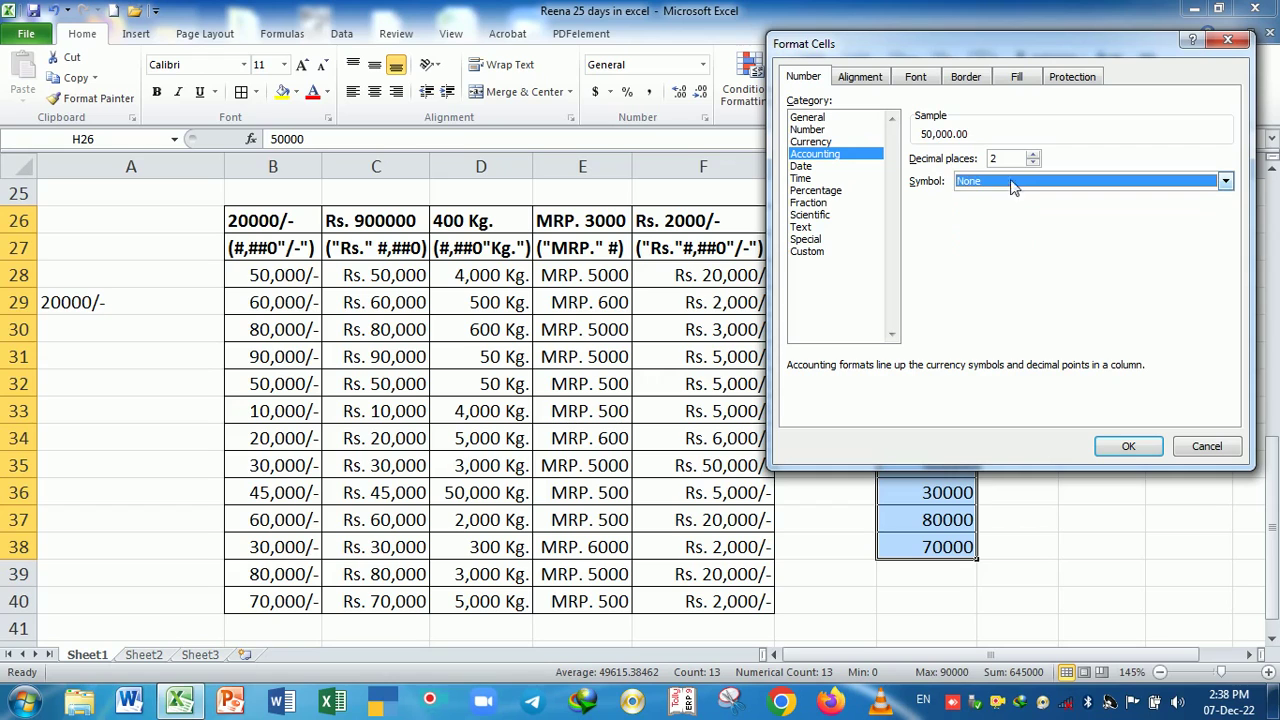
left_click(1033, 163)
left_click(1033, 163)
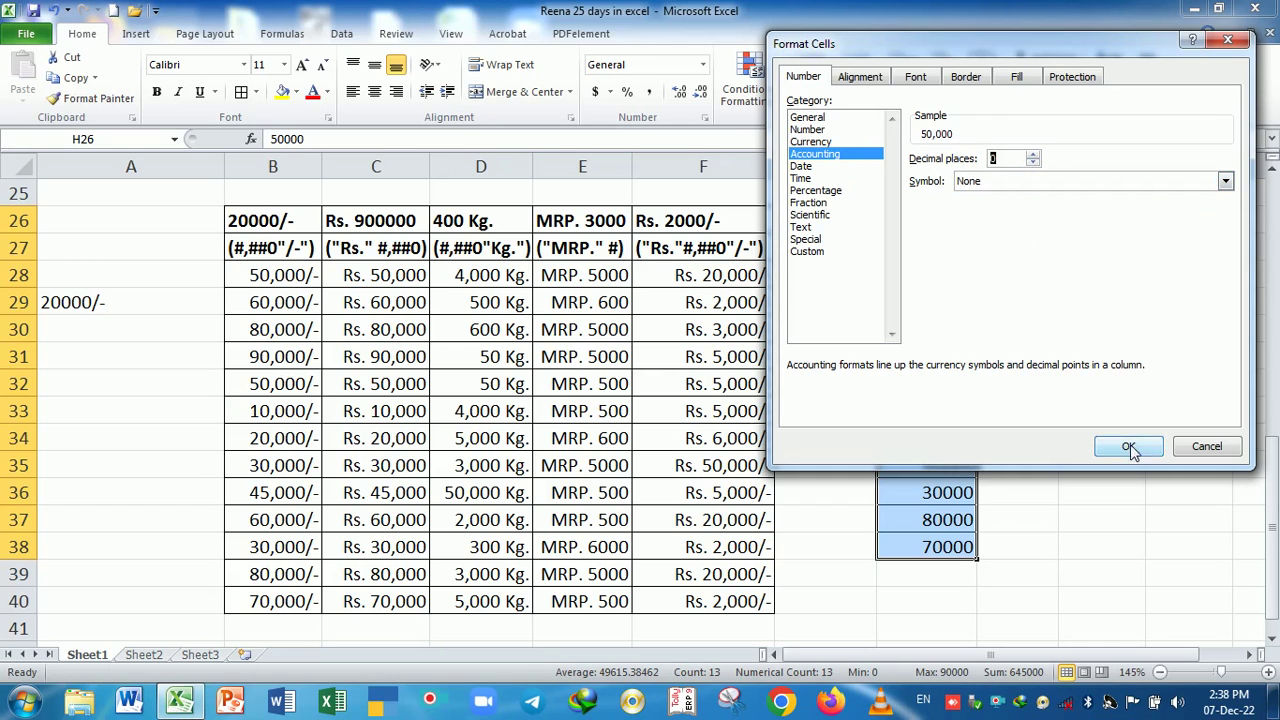
left_click(1128, 446)
- Check the reformatted H33:H38 values, confirming H33's zero now shows as a dash
left_click(938, 466)
left_click(945, 421)
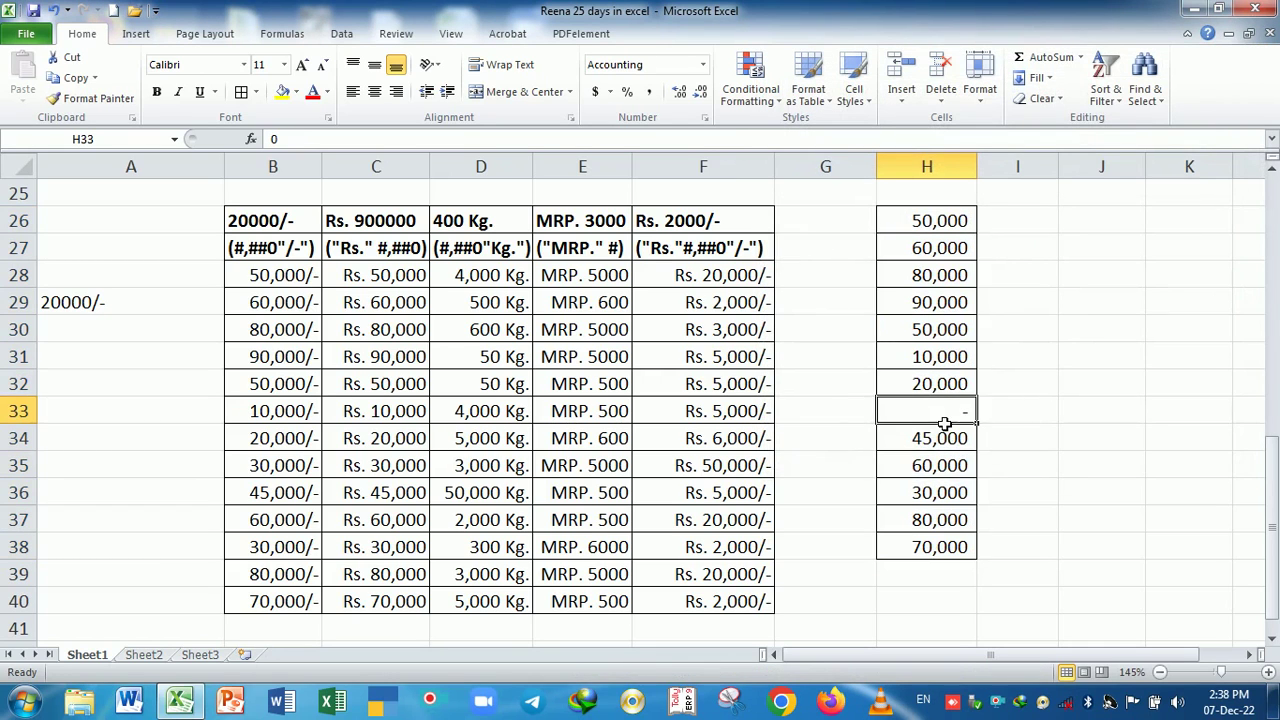
left_click(960, 497)
left_click(938, 444)
left_click(945, 414)
left_click(957, 463)
left_click(951, 420)
left_click(955, 463)
left_click(962, 516)
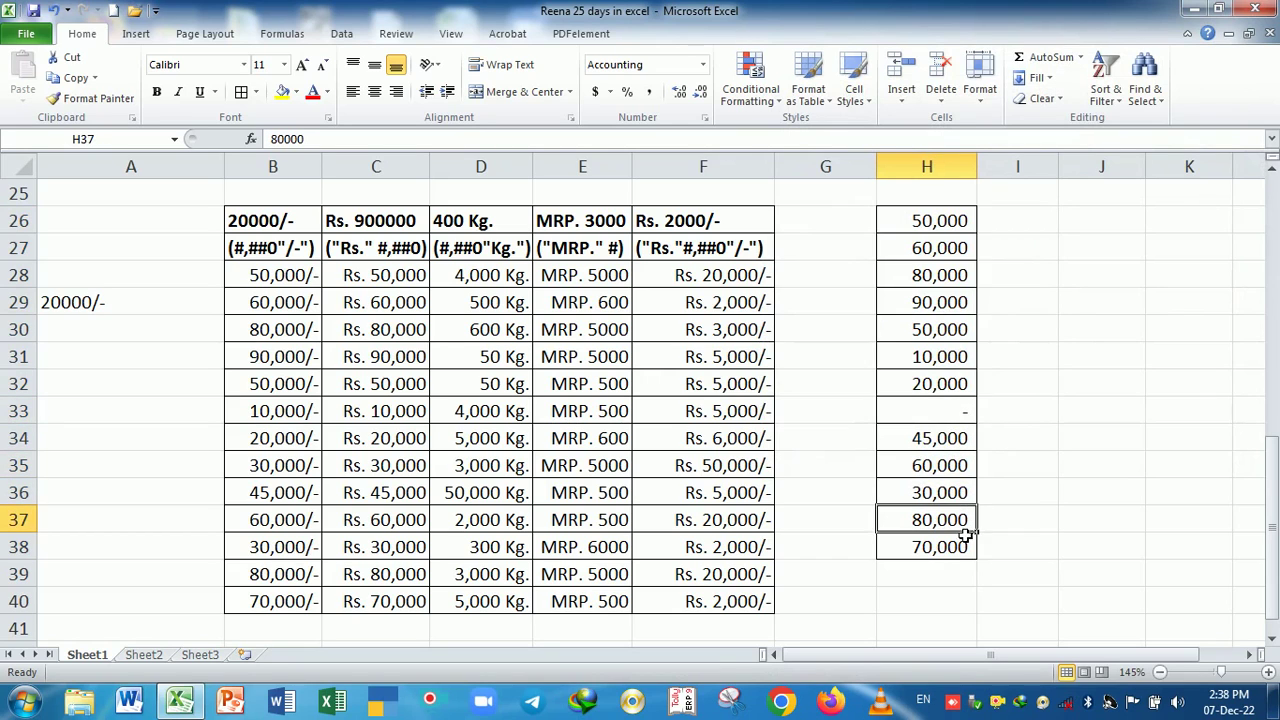
left_click(965, 552)
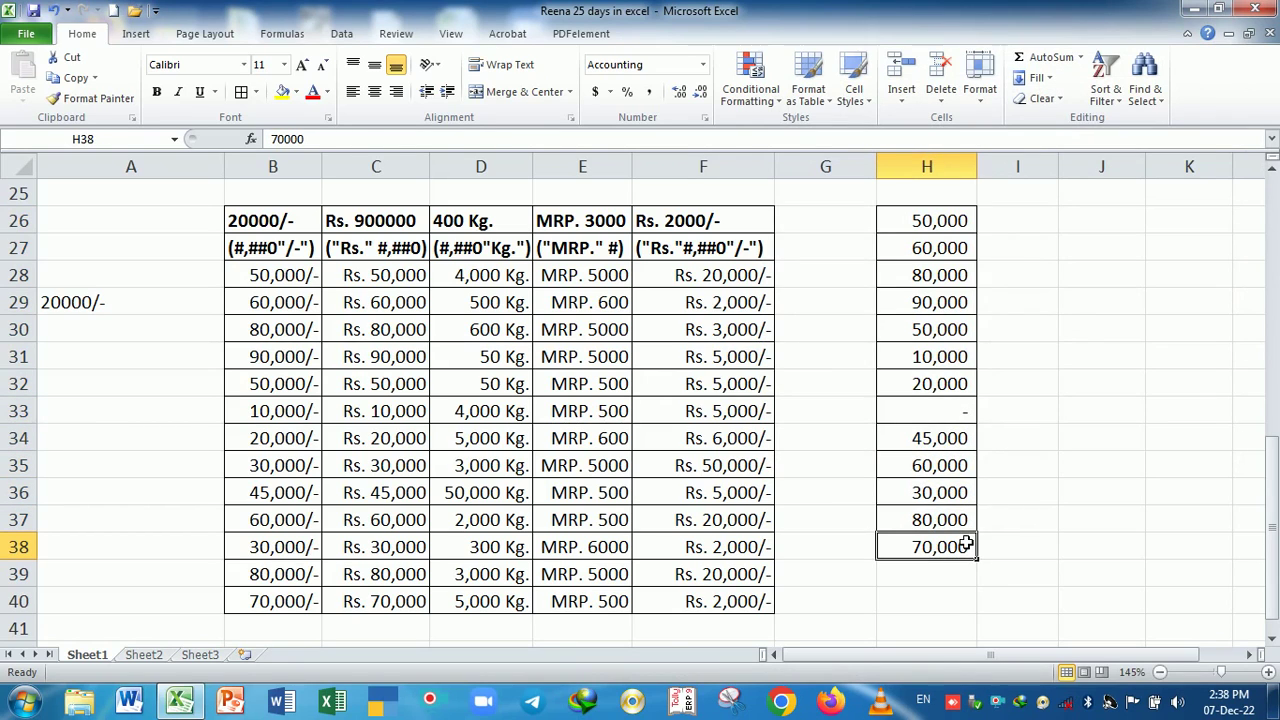
- Test entering 0 in C34, undo that change, and reselect H26
left_click(386, 447)
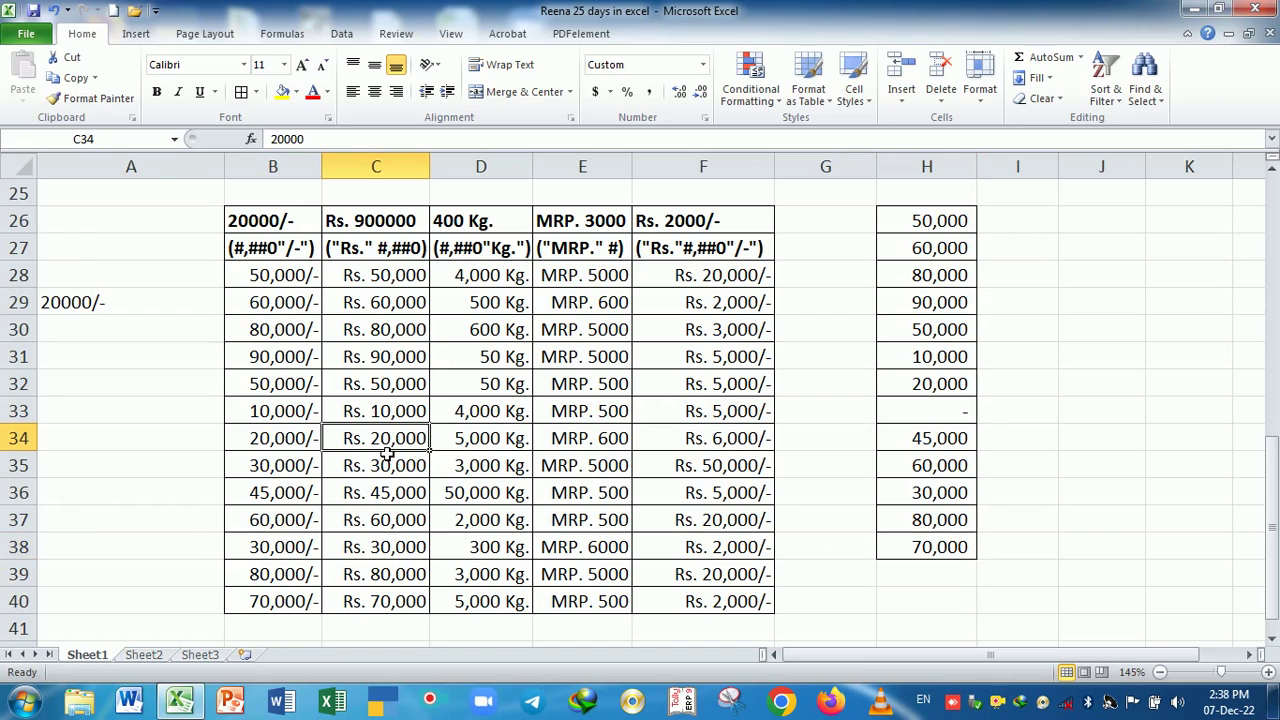
type("0")
key("Return")
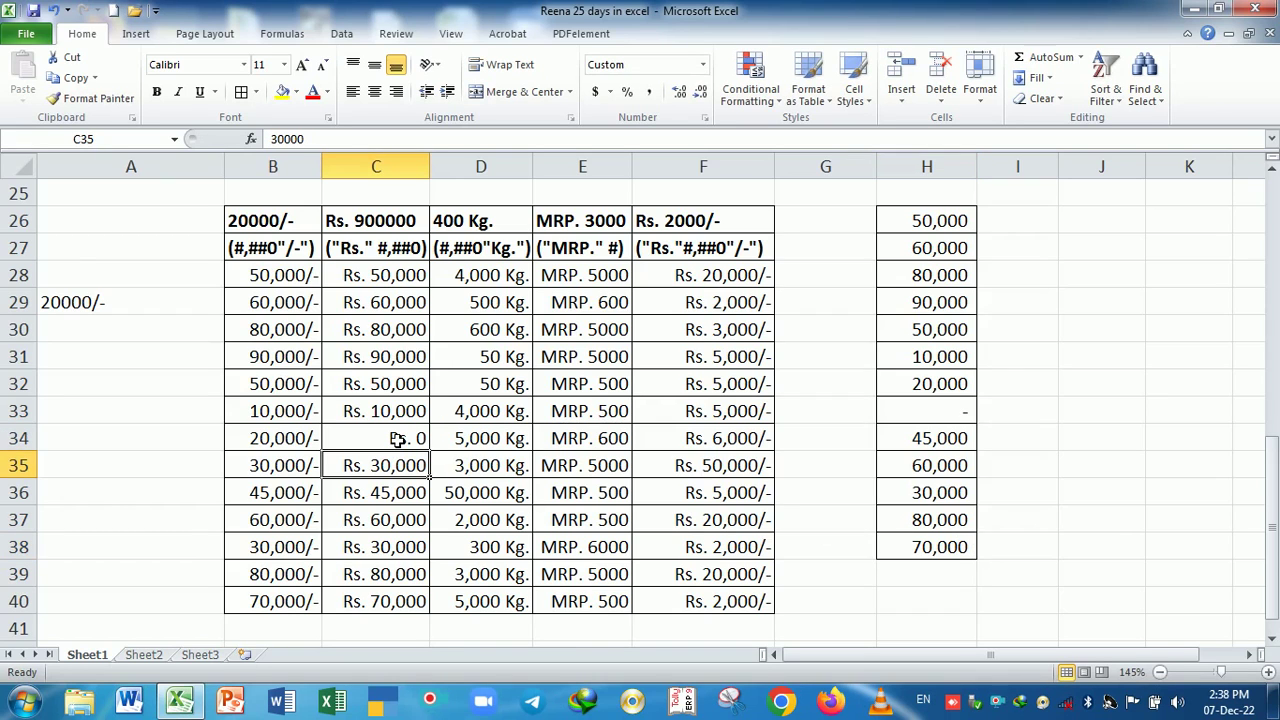
left_click(397, 440)
key("ctrl+z")
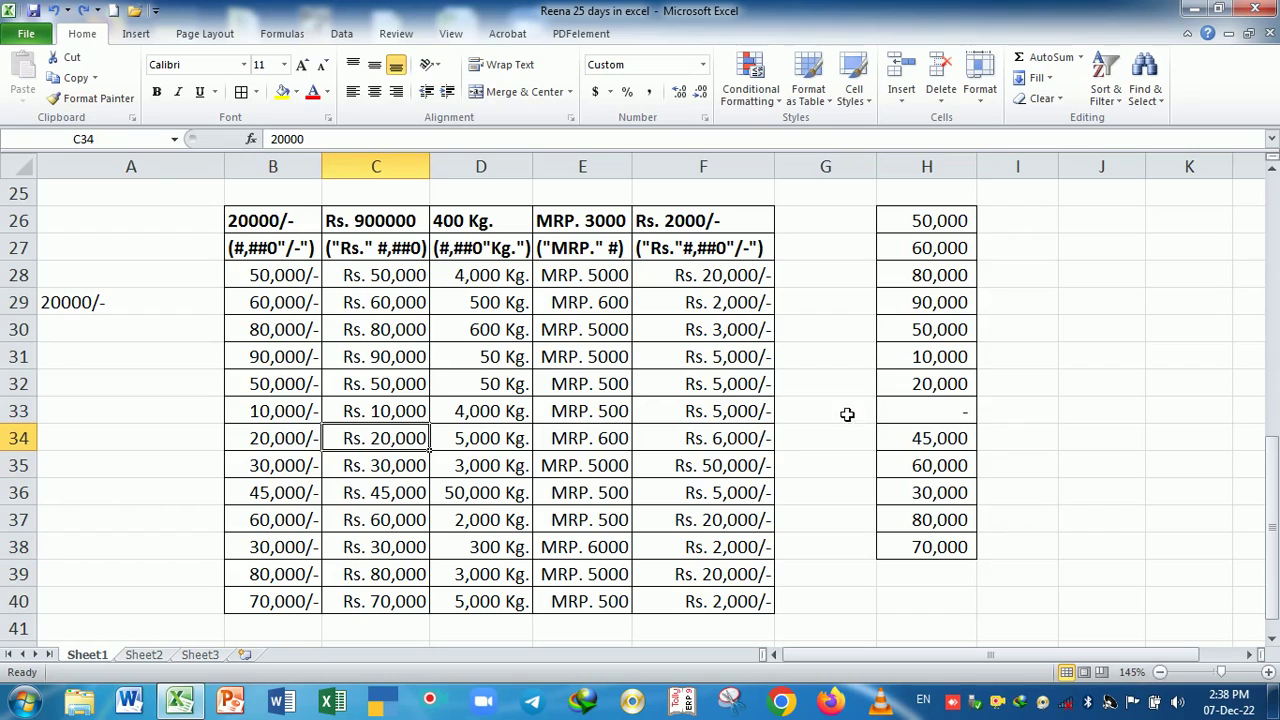
left_click(930, 237)
- Reset H26:H38 to General, then apply Comma Style with zero decimal places
left_click_drag(930, 237, 936, 552)
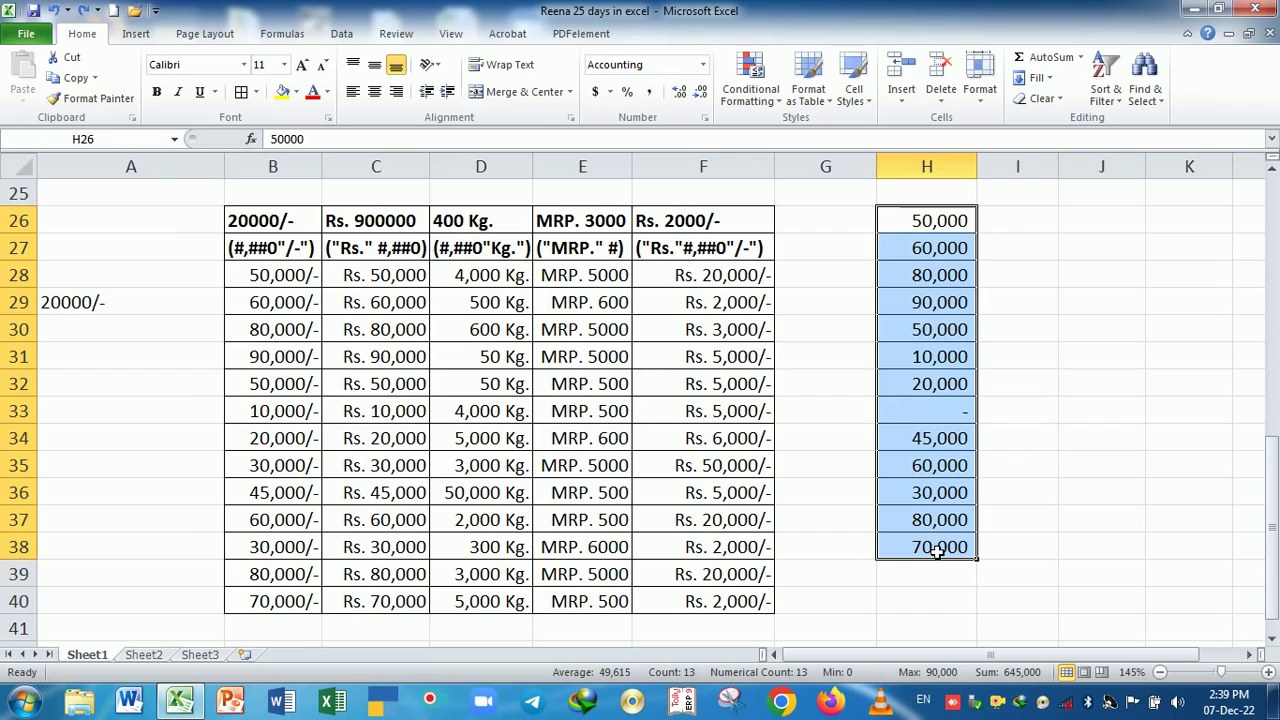
key("ctrl+shift+asciitilde")
left_click_drag(940, 221, 940, 556)
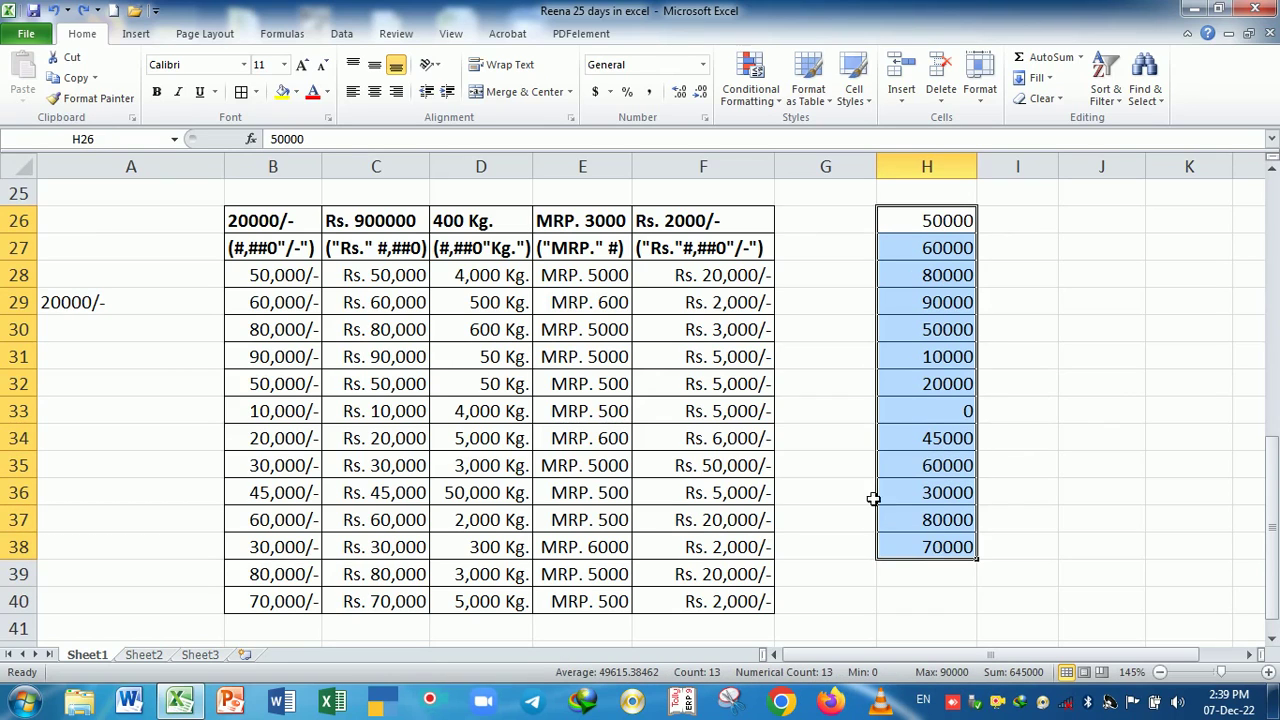
left_click(650, 93)
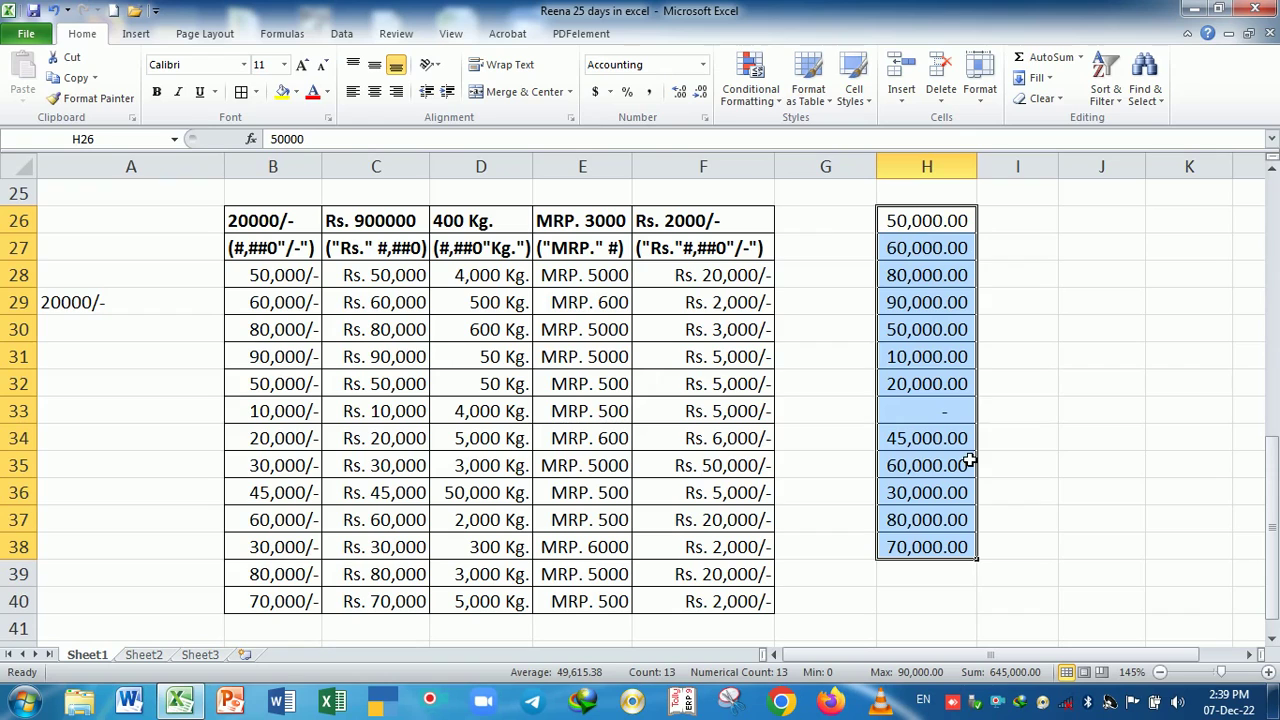
left_click(701, 92)
left_click(701, 92)
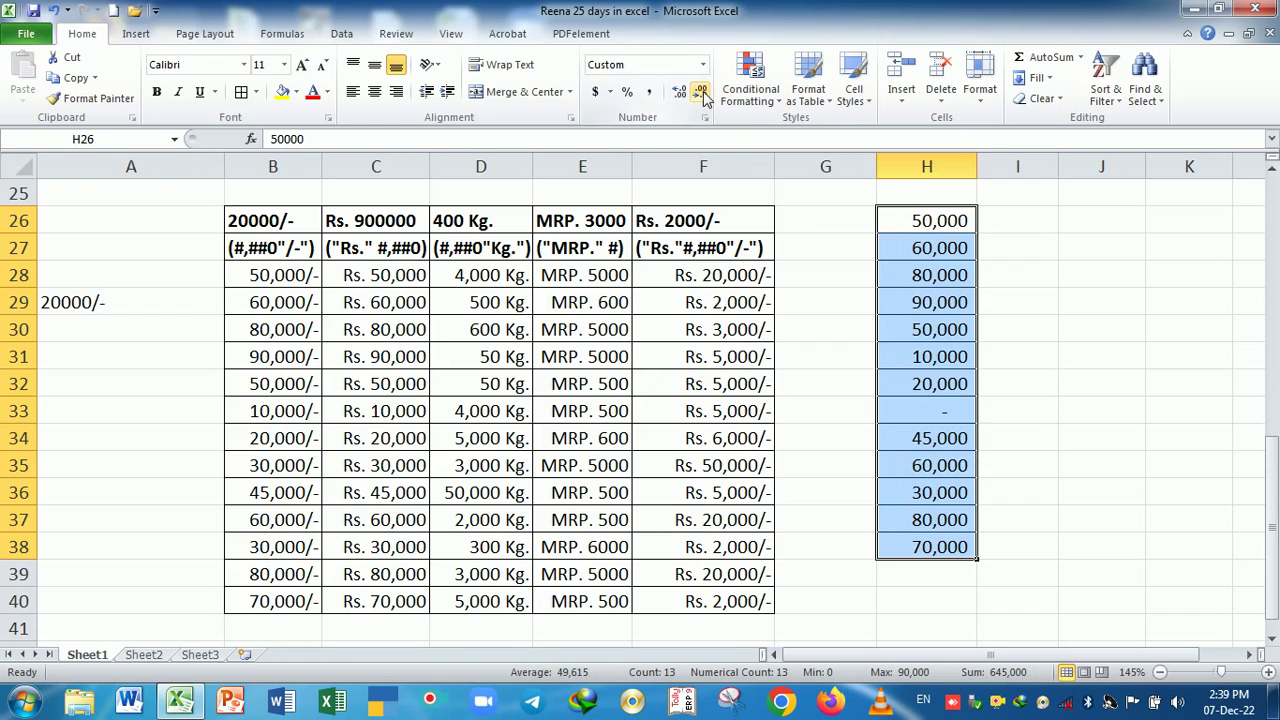
left_click(1010, 327)
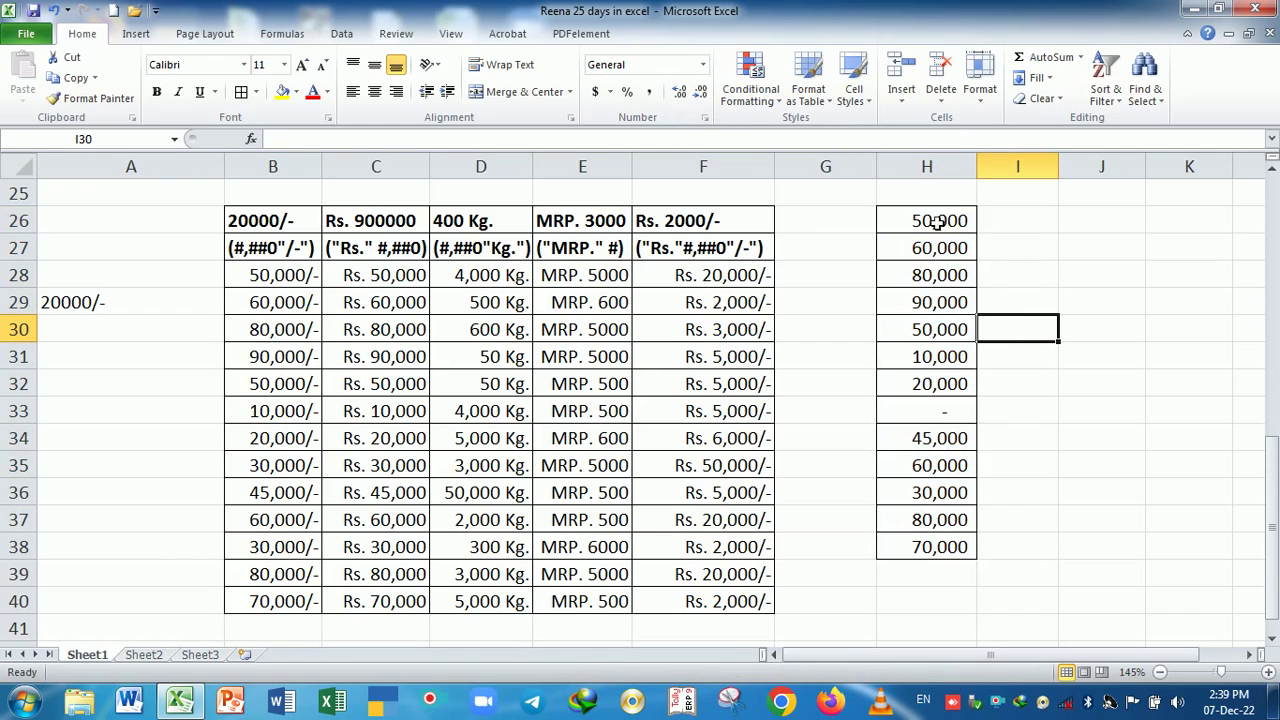
- Inspect H33's stored value to confirm its zero still displays as a dash
left_click_drag(940, 220, 946, 549)
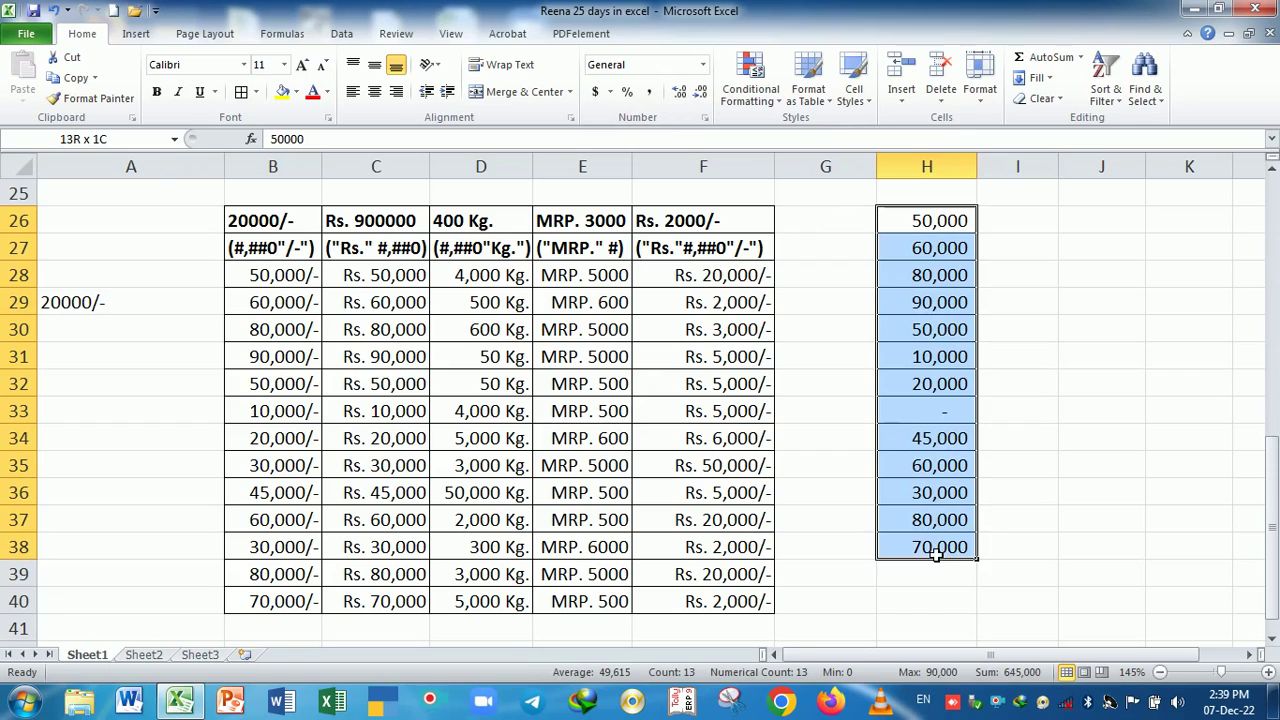
left_click(930, 413)
double_click(930, 413)
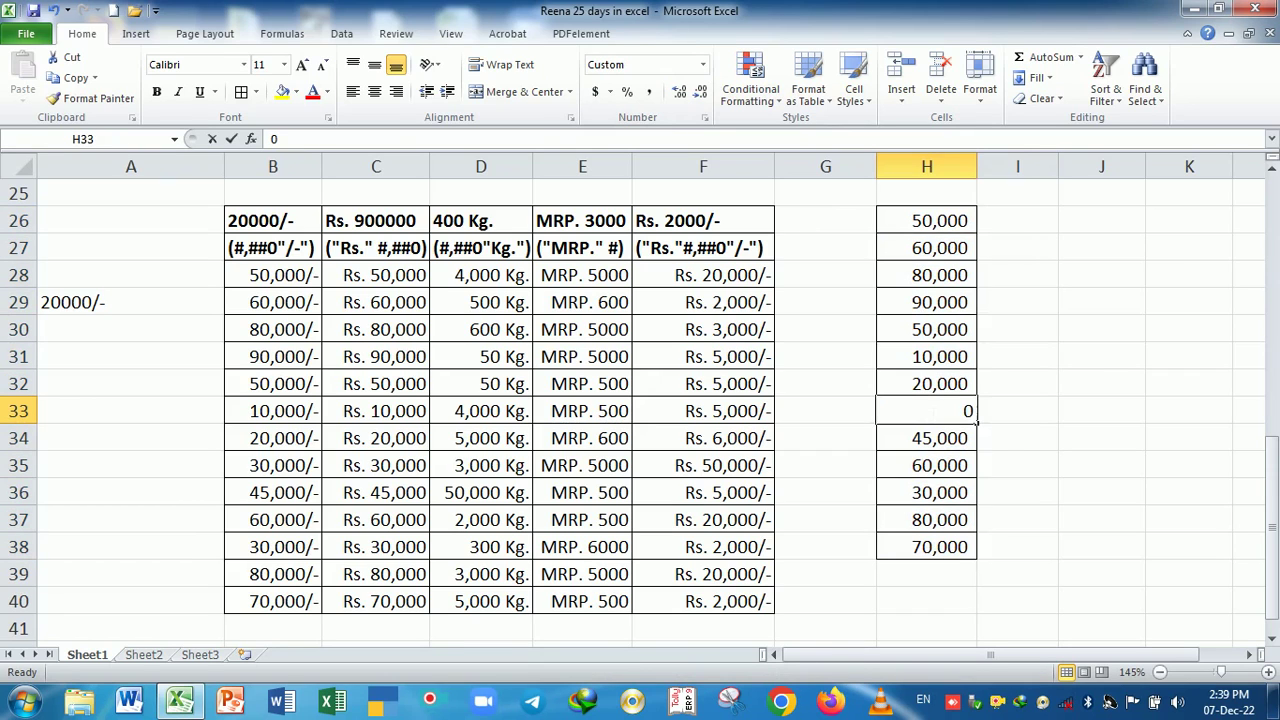
left_click(1011, 448)
left_click(960, 416)
double_click(960, 416)
left_click(1014, 443)
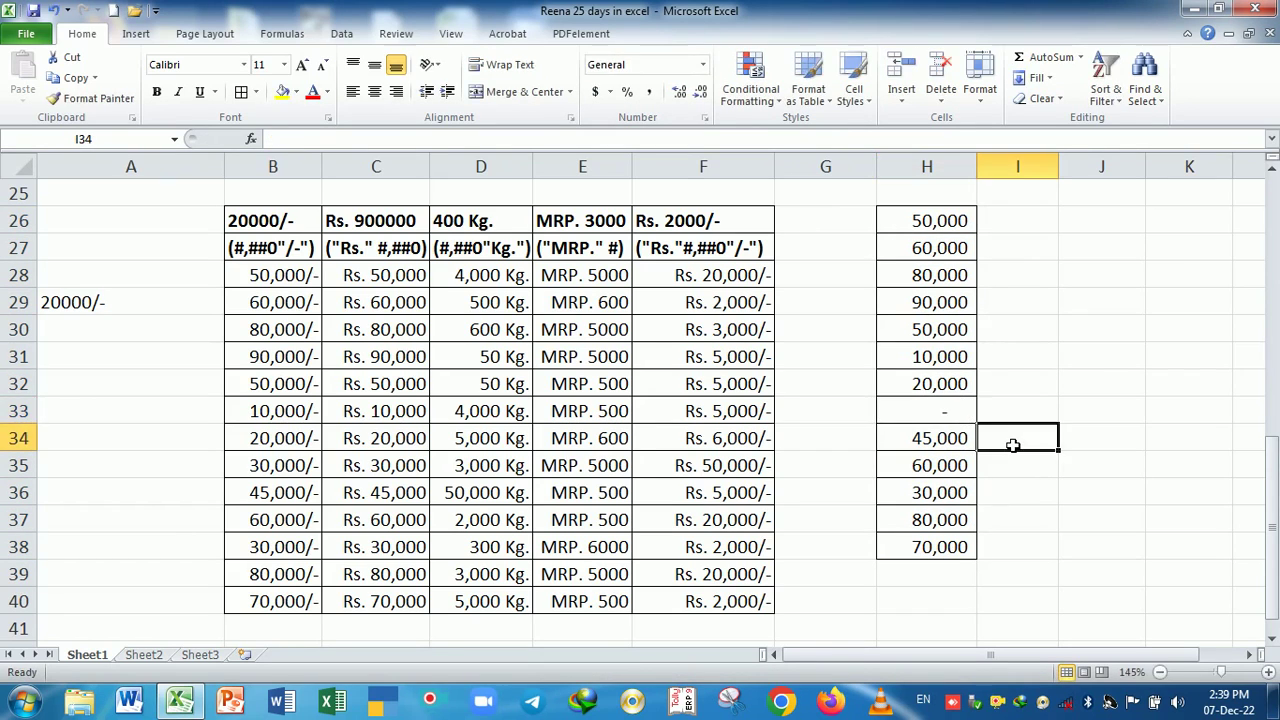
left_click(968, 414)
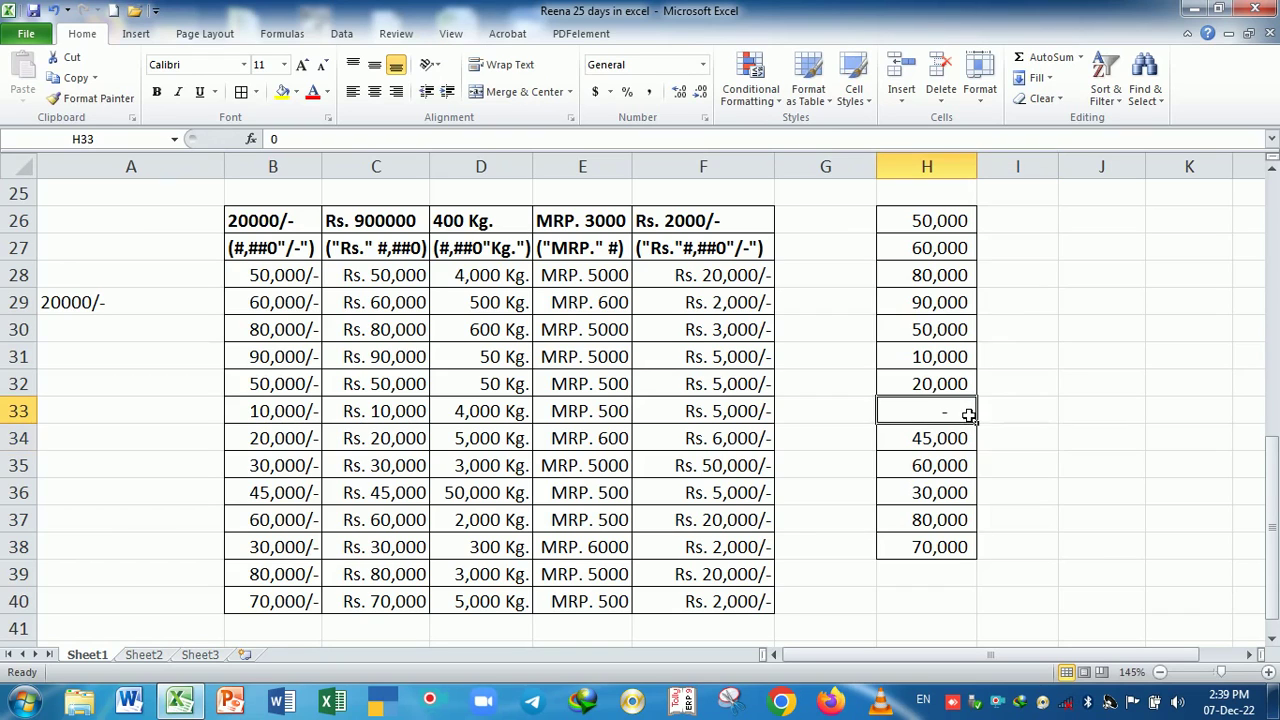
double_click(968, 414)
left_click(985, 458)
double_click(957, 413)
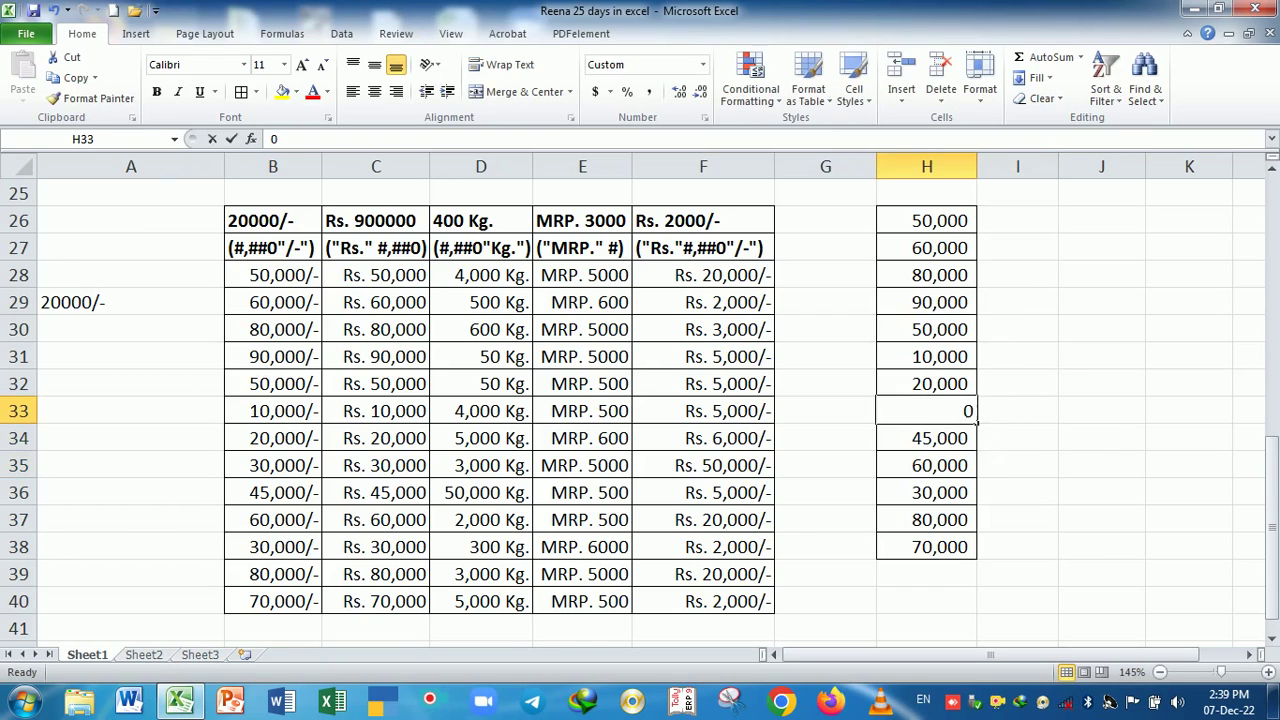
left_click(1011, 446)
left_click(960, 414)
left_click(1014, 470)
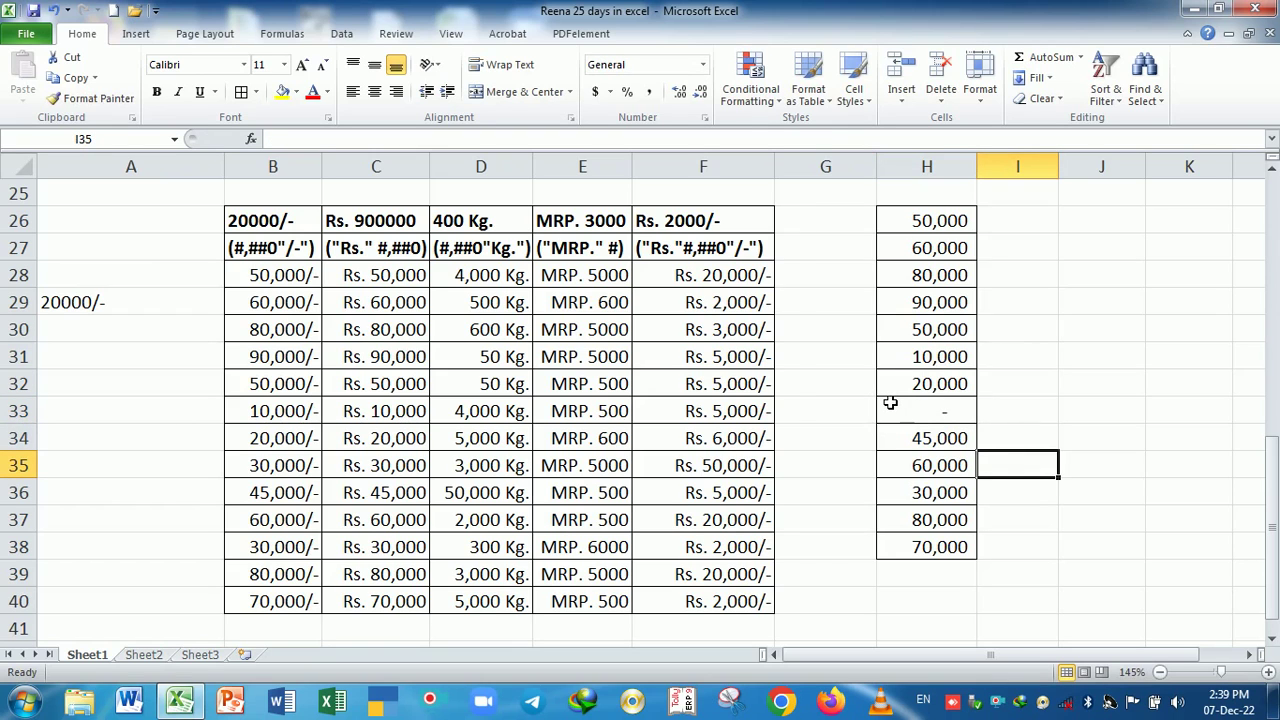
key("ctrl+1")
- Dismiss the Format Cells dialog without applying the Accounting format
left_click(834, 155)
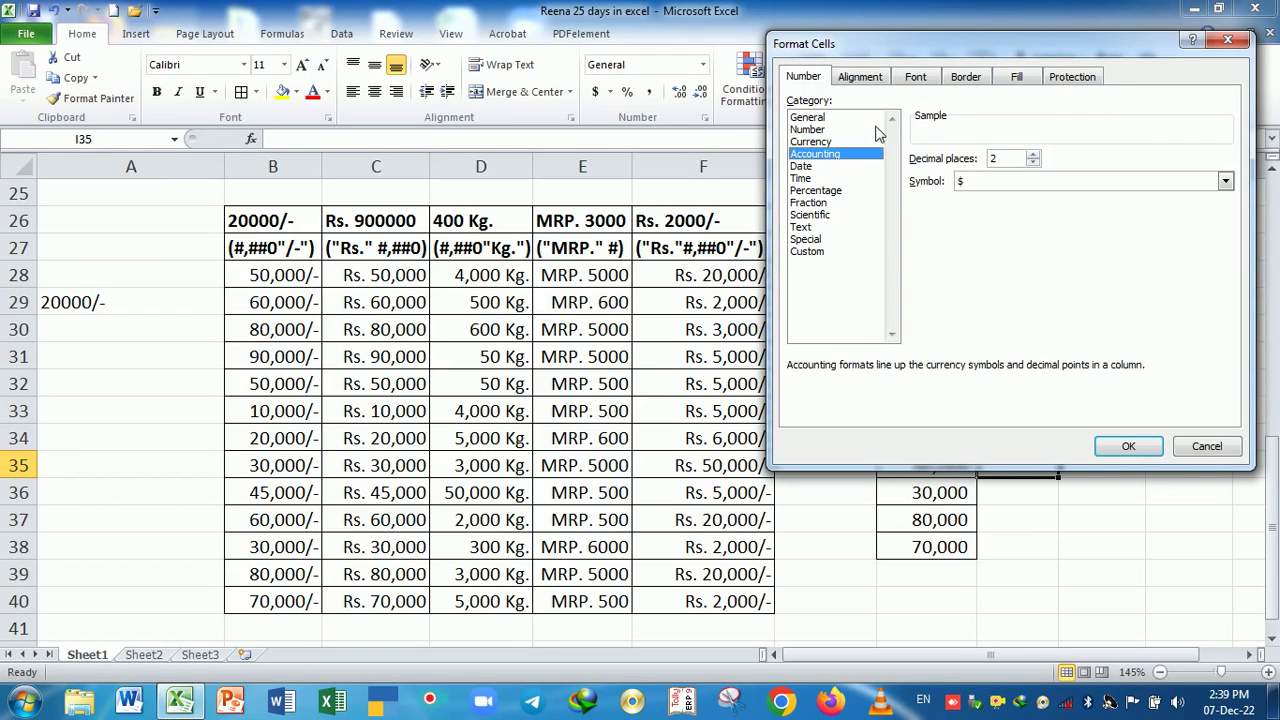
left_click_drag(947, 53, 438, 150)
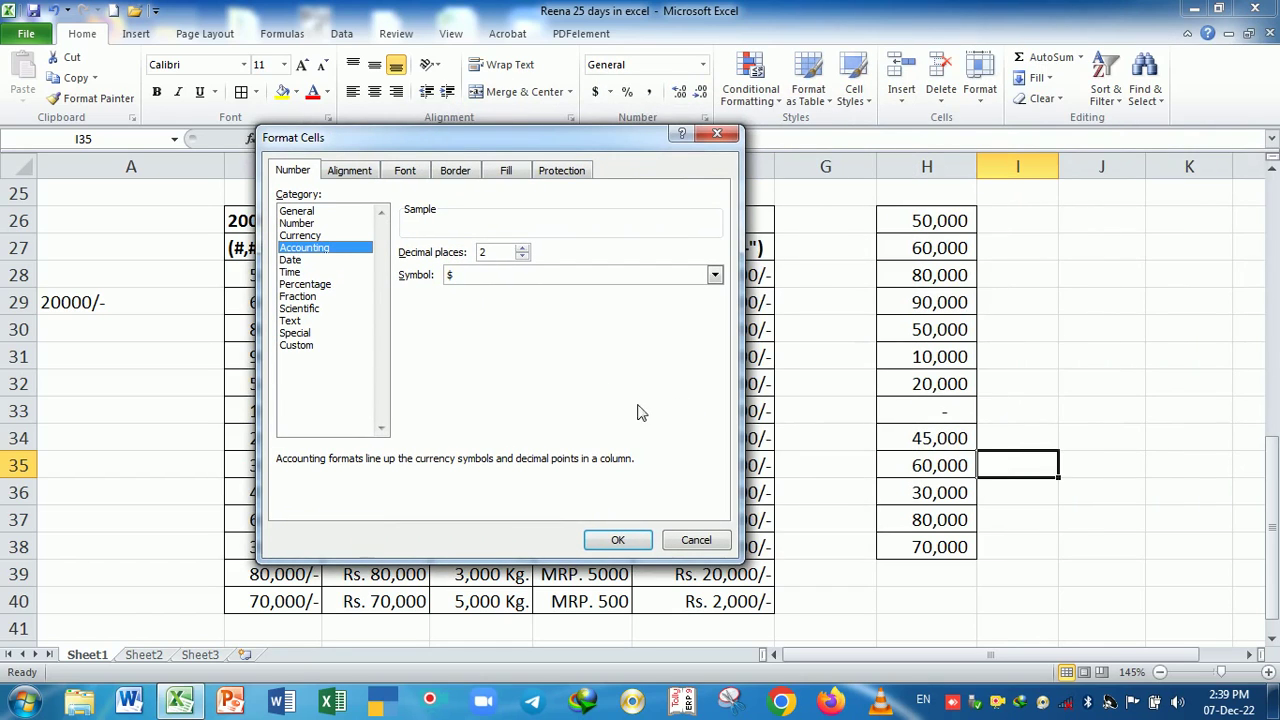
left_click(717, 133)
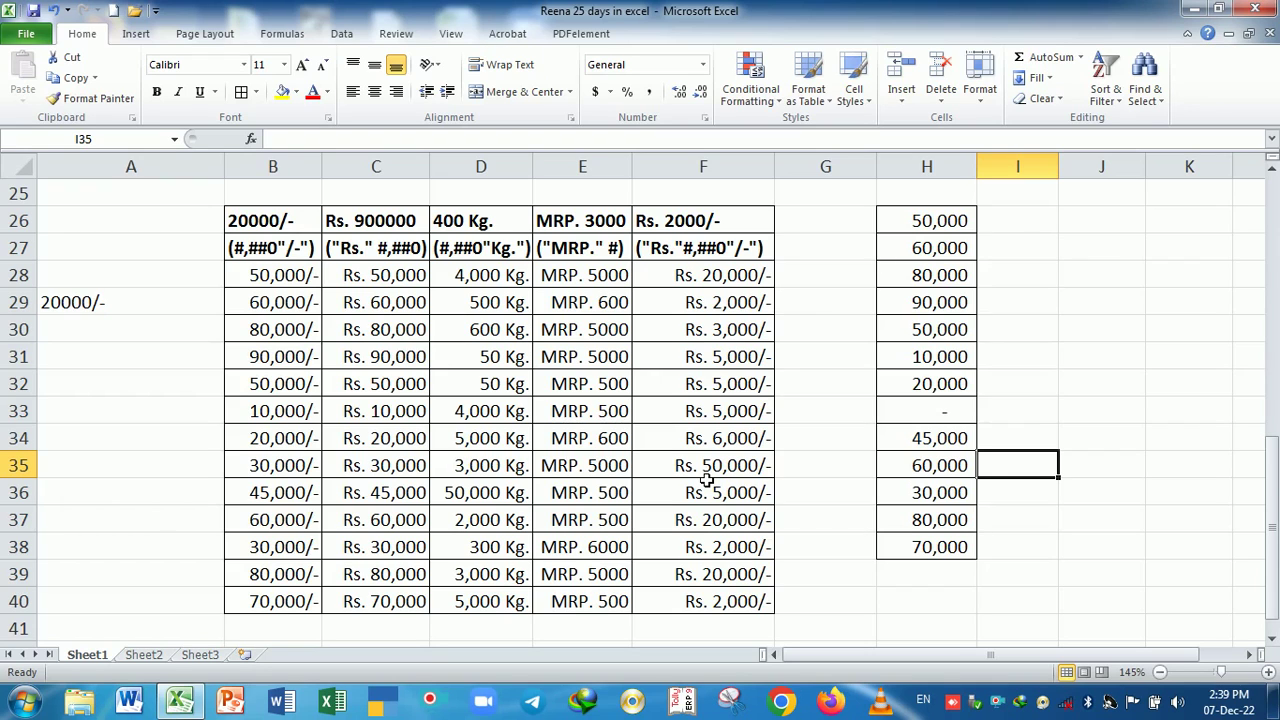
- View B44's Date format options and cancel without changes, then select A43
scroll(866, 450, "down", 3)
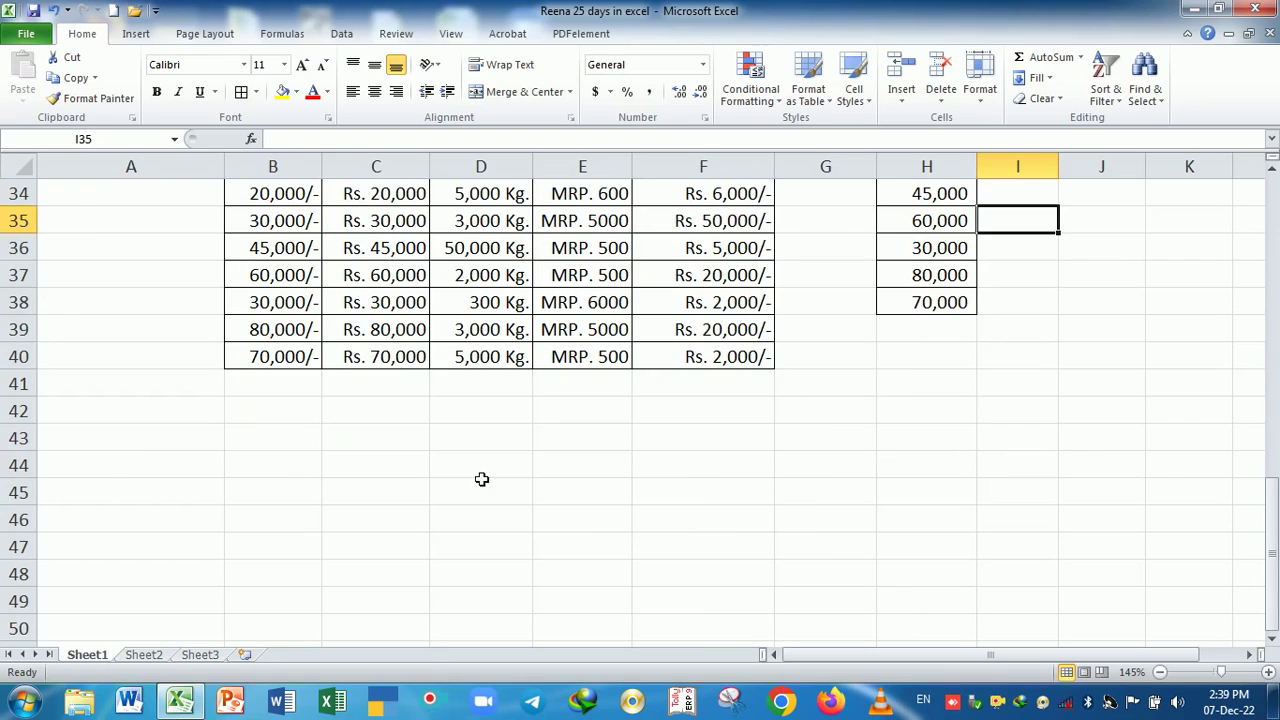
left_click(307, 478)
key("ctrl+1")
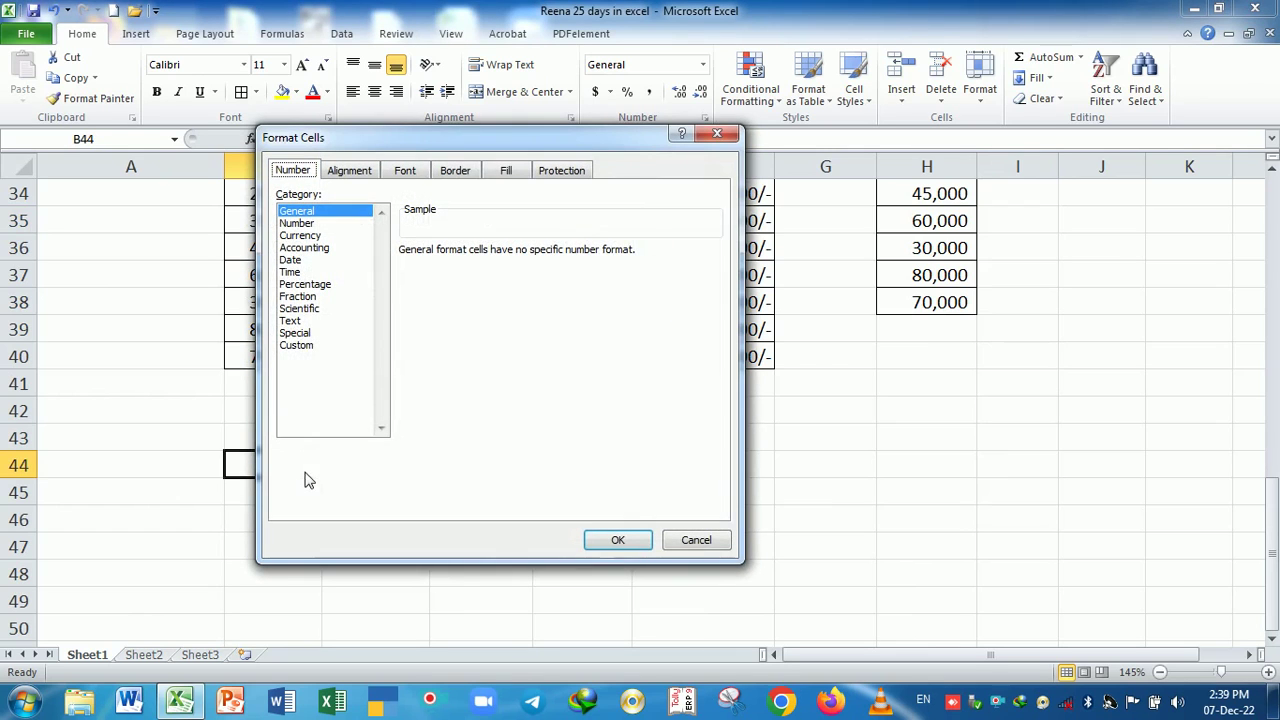
left_click(294, 260)
left_click(703, 548)
scroll(449, 494, "down", 1)
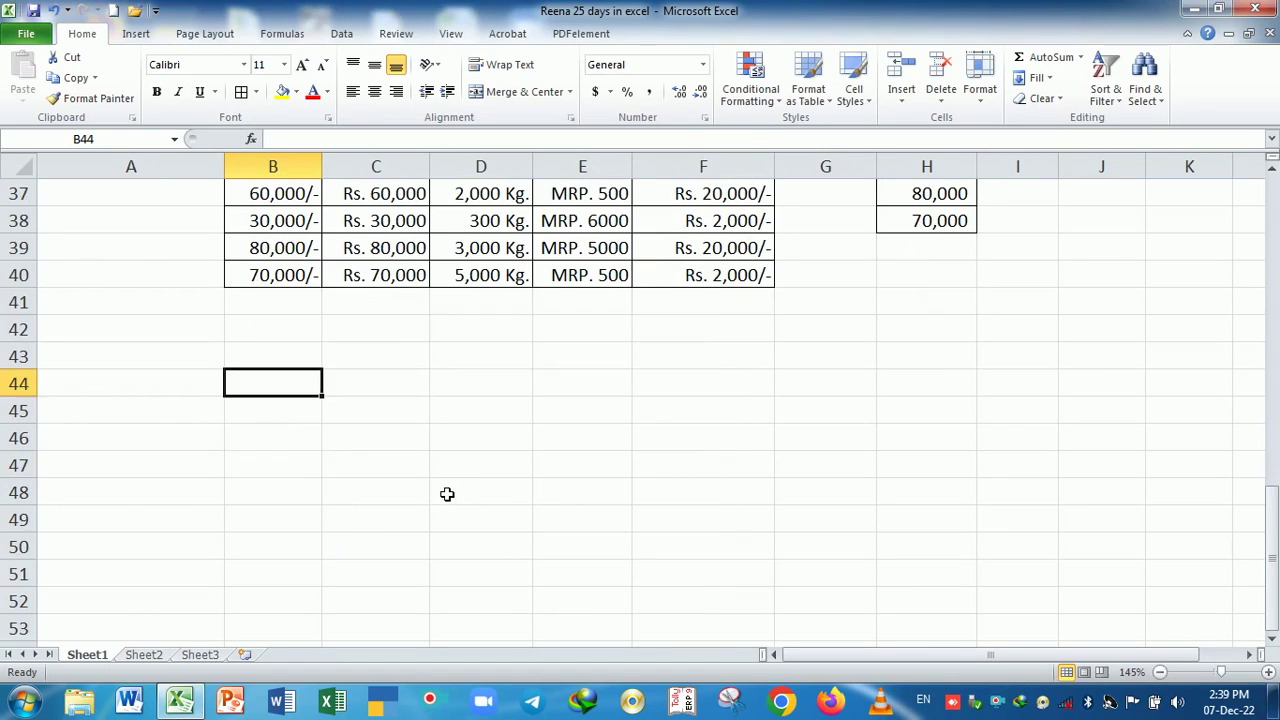
left_click(186, 360)
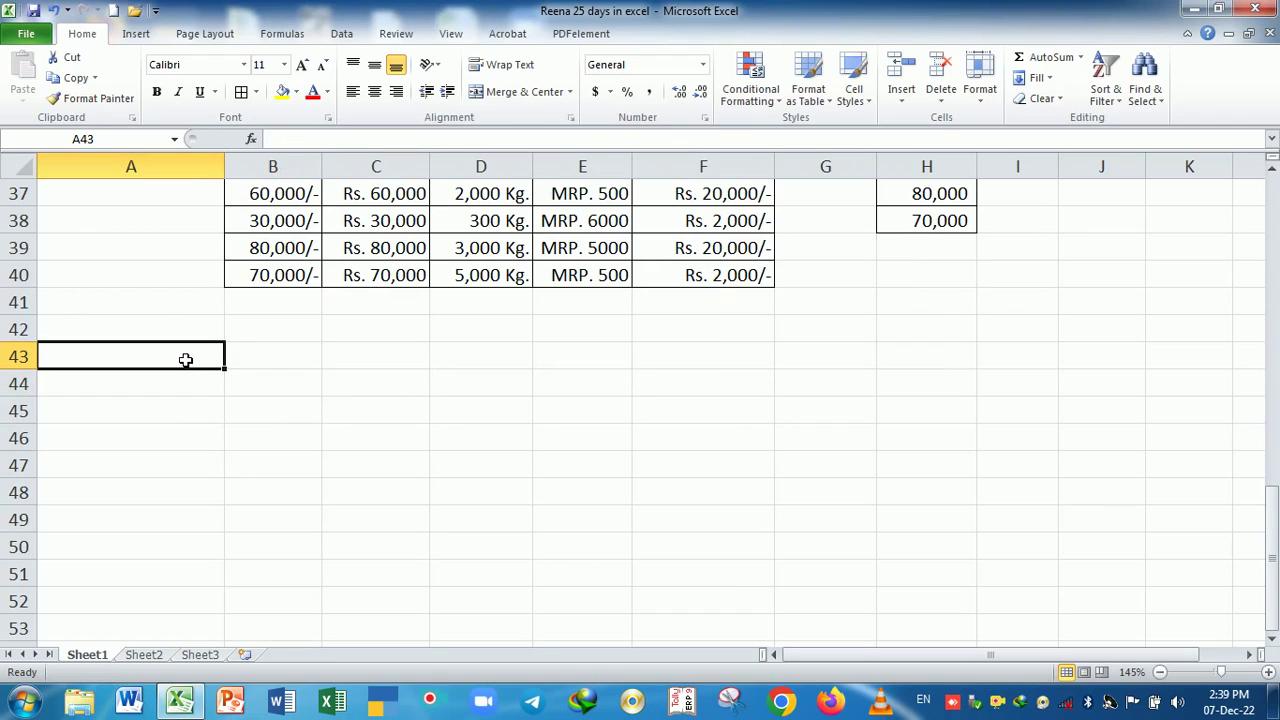
- Enter the note 'Ctrl+; - insert System Current Date' in A43
type("Ctrl_")
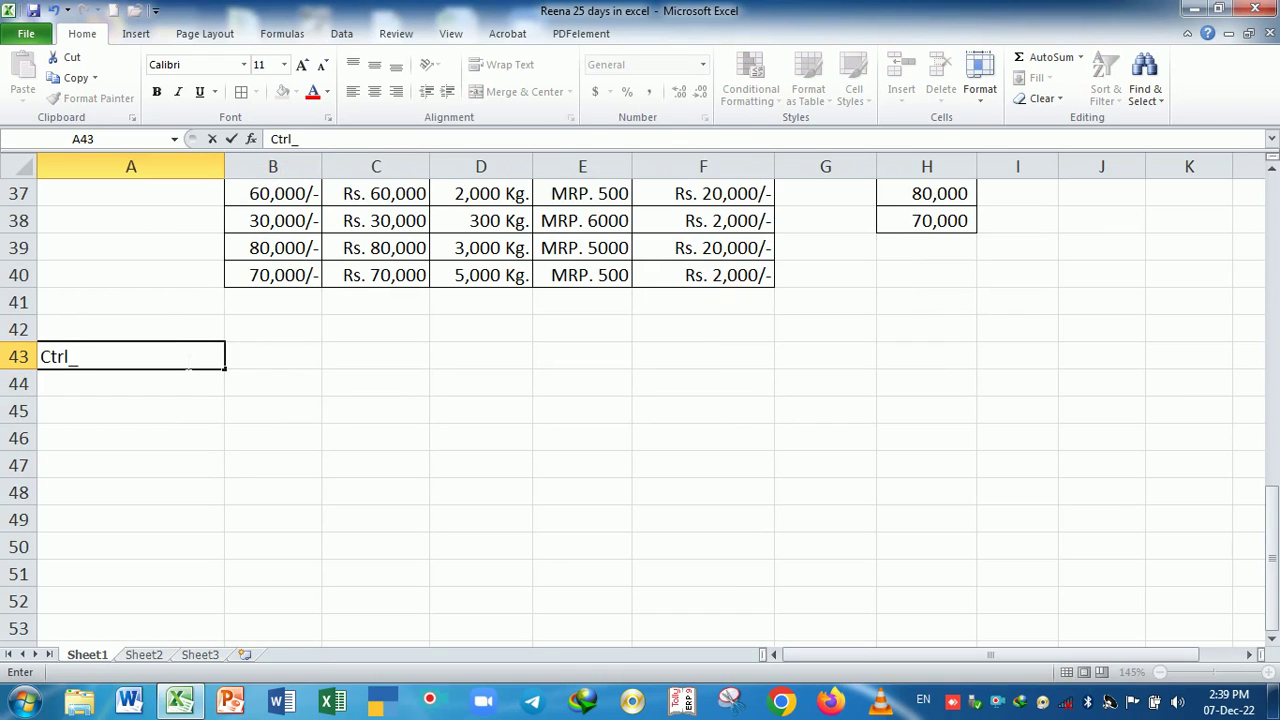
key("BackSpace")
type("+; - insert Sy")
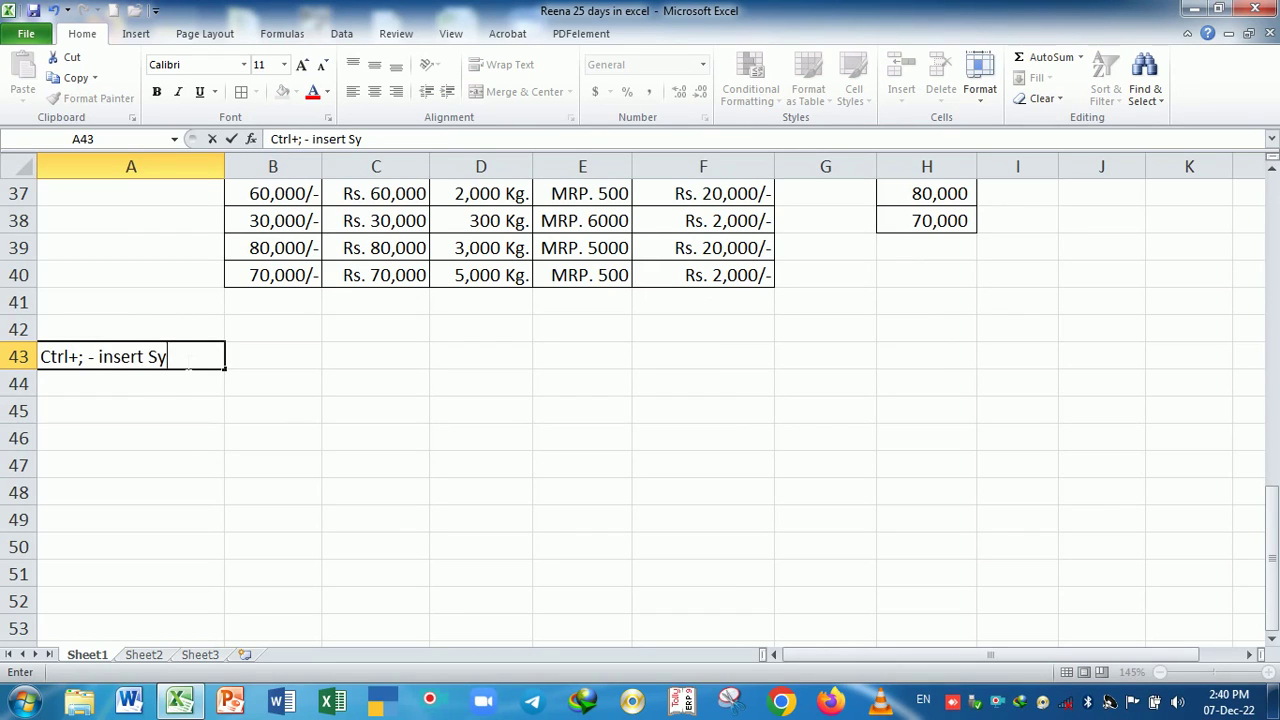
type("stem Curren")
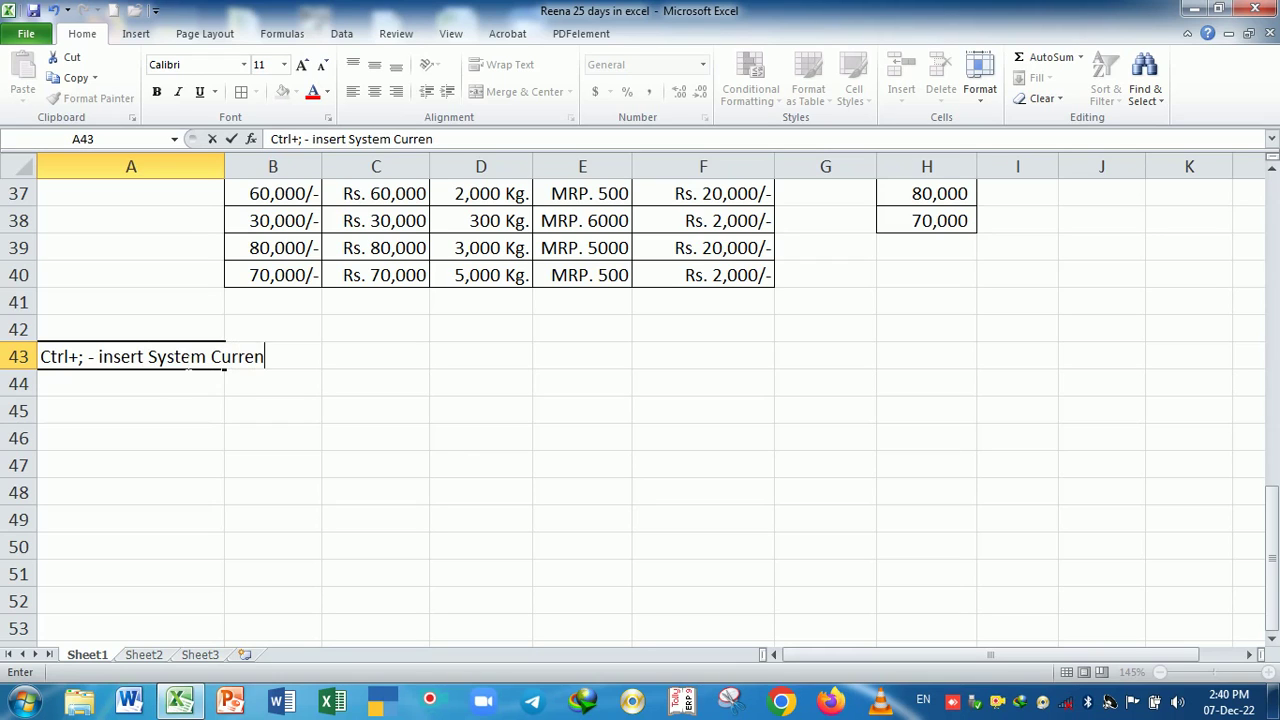
type("t Date")
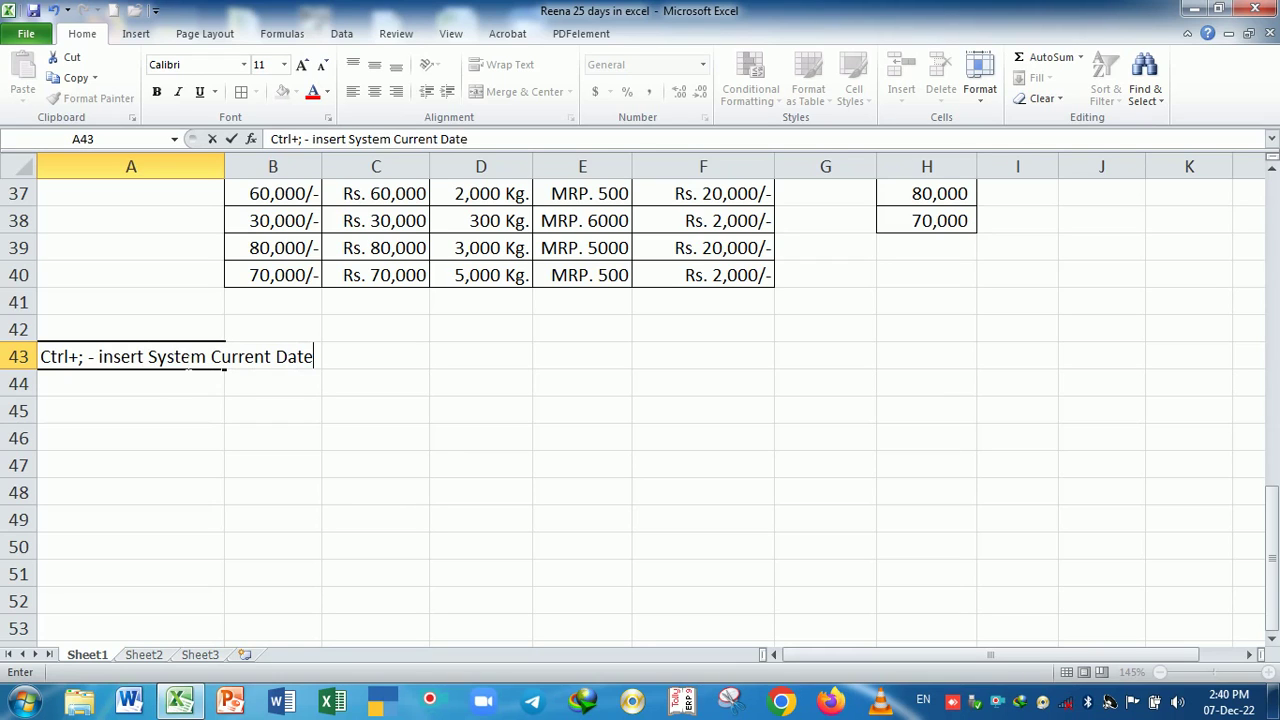
key("Return")
- Enter the note 'Ctrl+Sifht+" - Insert System Current Time' in A44
type("Ctrl")
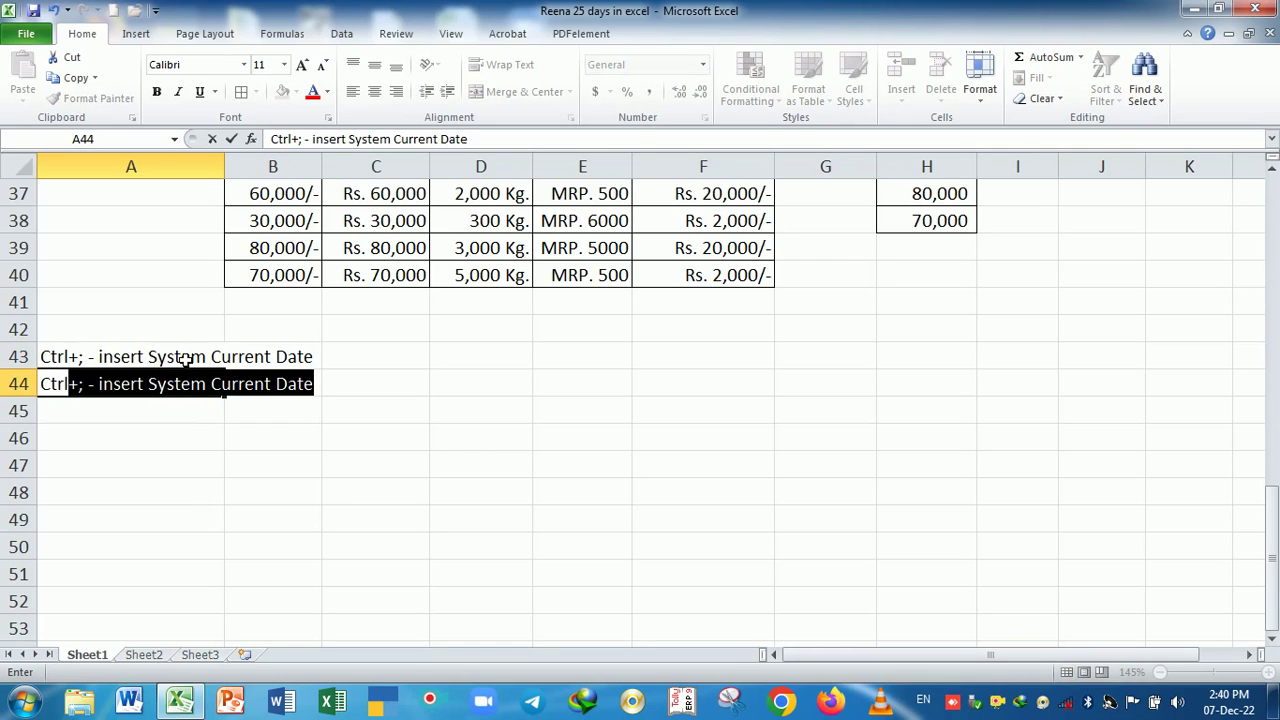
type("+S")
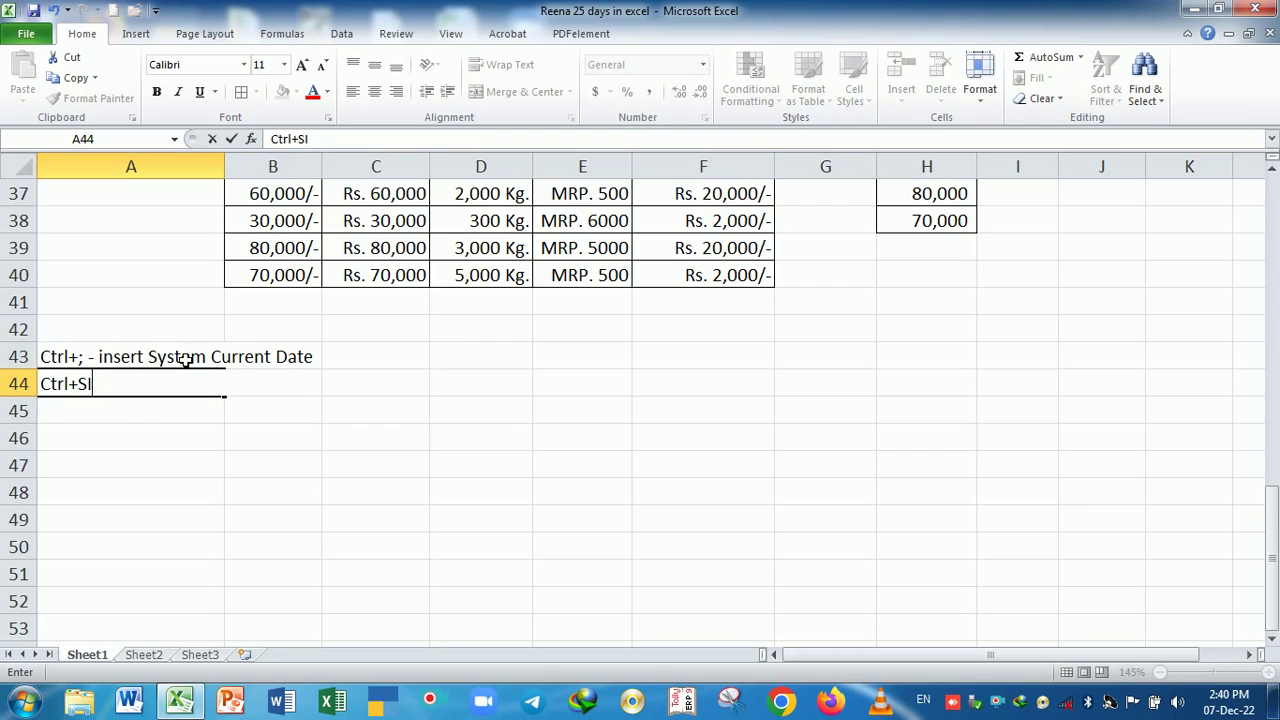
type("ifht")
type("+\"")
type(" - ")
type("Insert Sy")
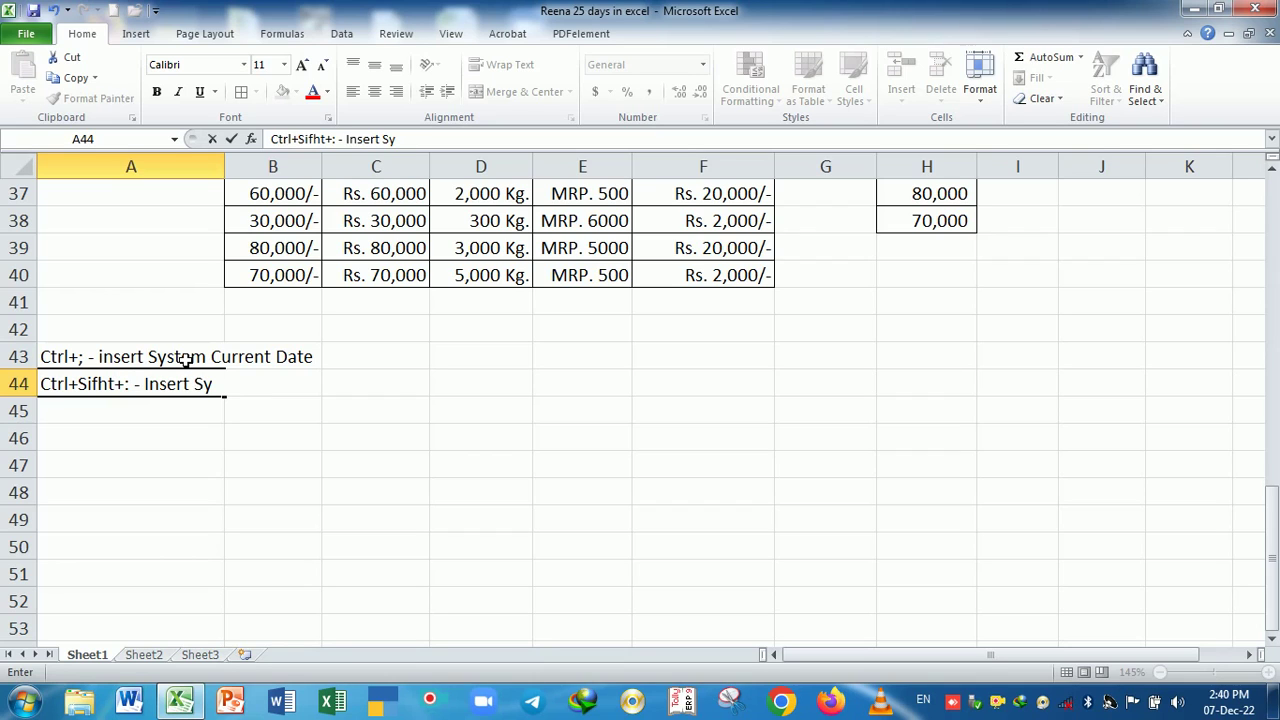
type("stem Curr")
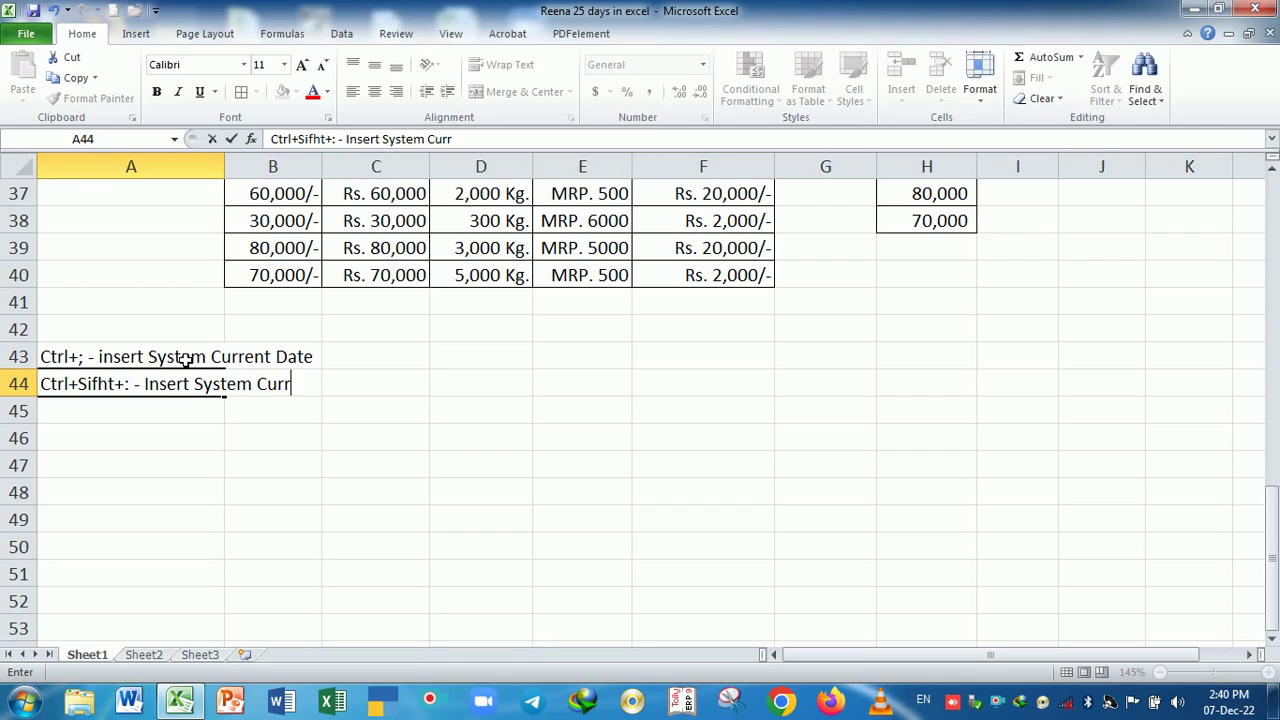
type("ent Time")
key("Return")
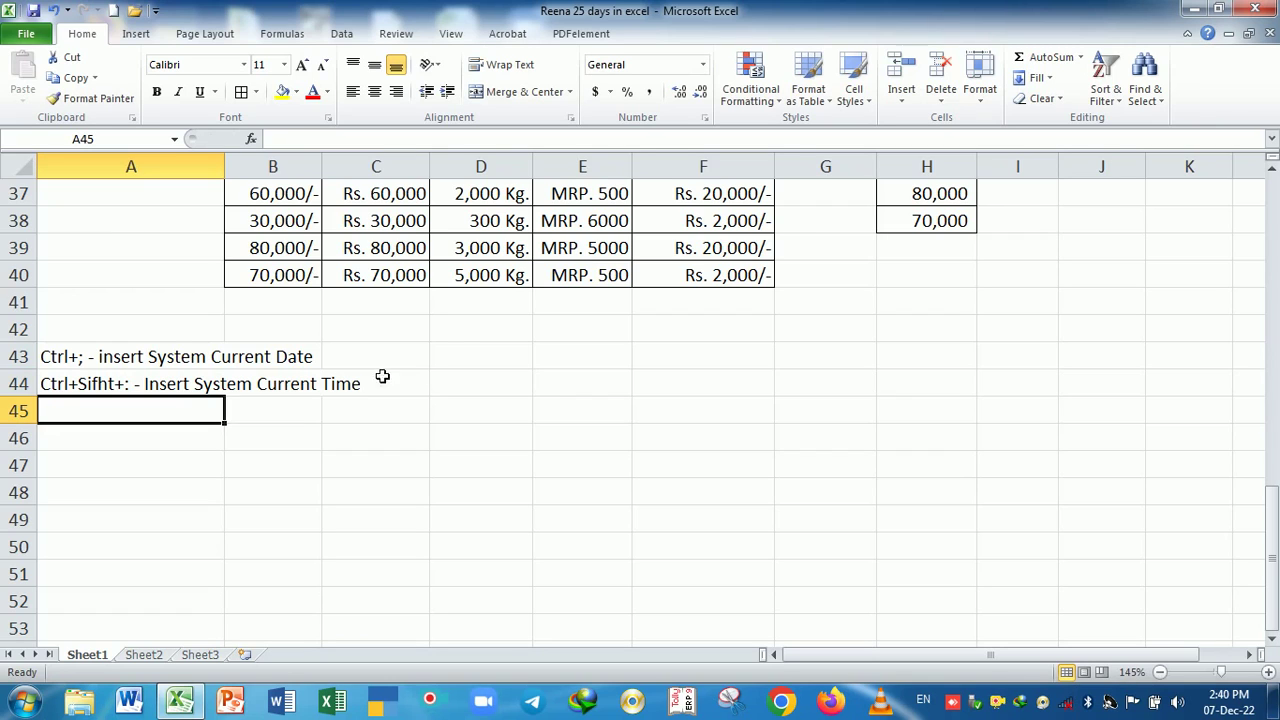
left_click(472, 366)
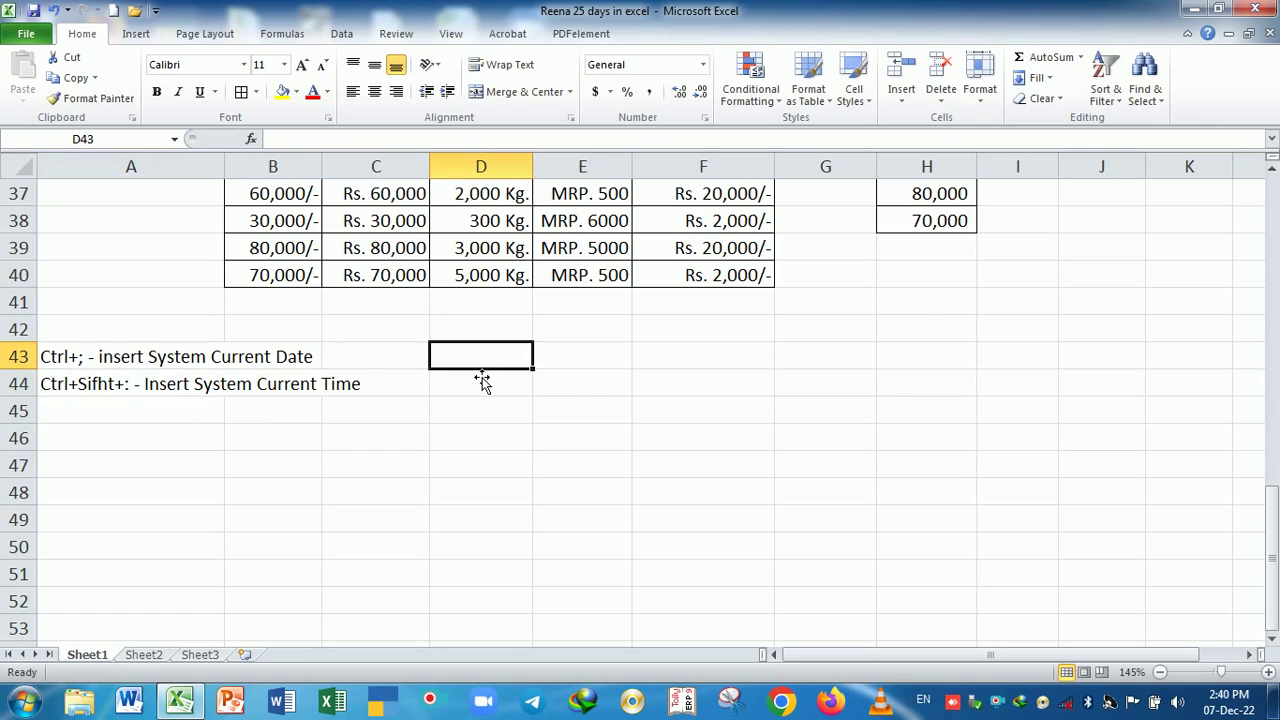
- Put a Date heading in D43 and today's date in D44, filled daily to 16-12-22 in D53
type("Date")
key("Return")
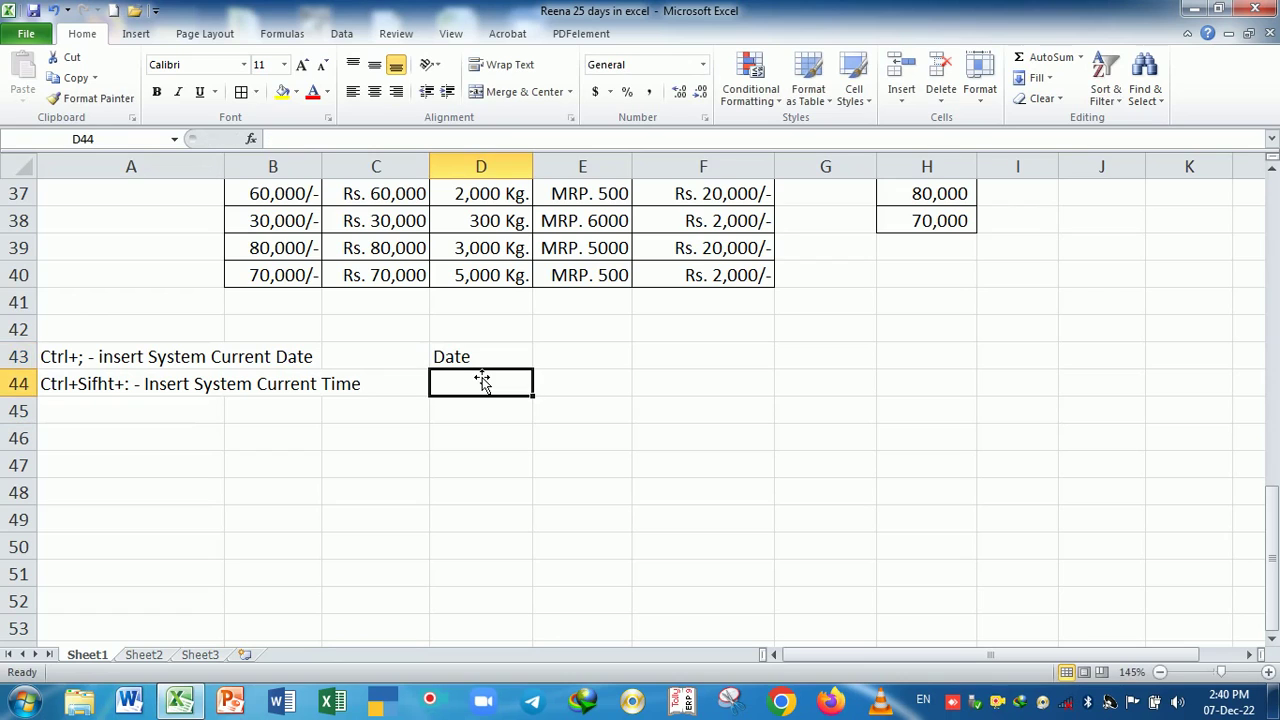
key("ctrl+semicolon")
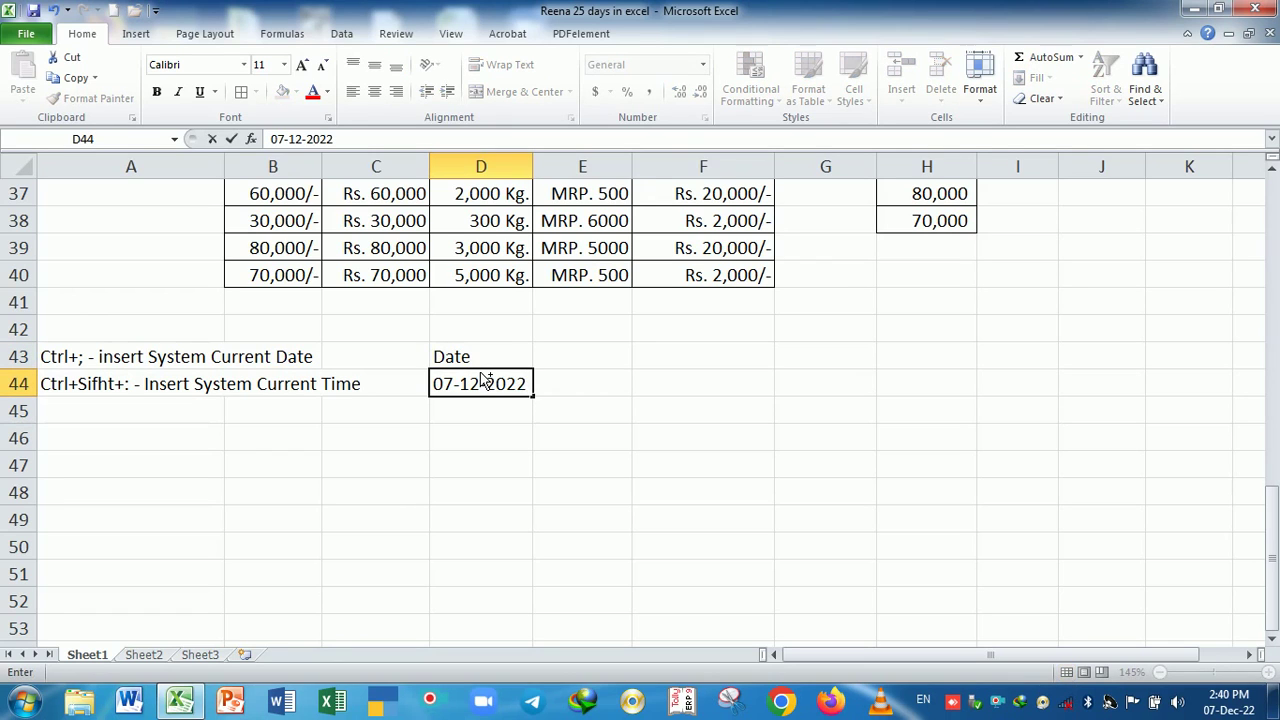
key("Return")
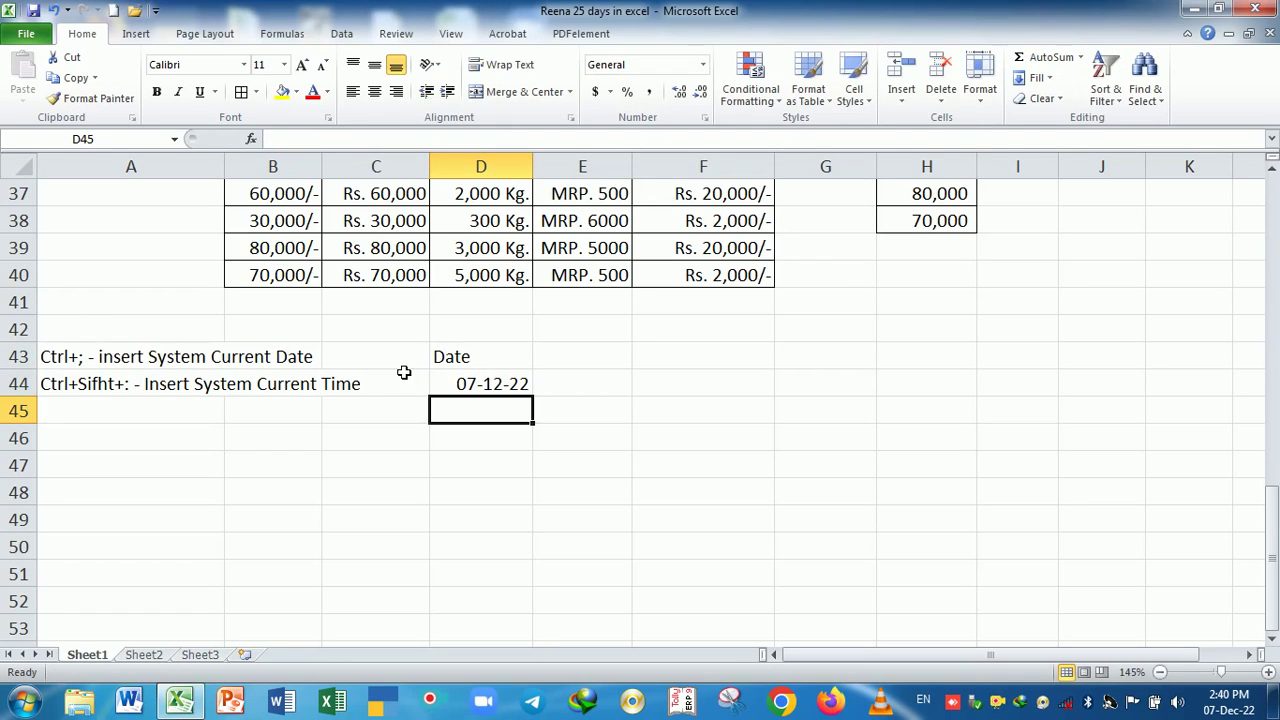
left_click(515, 382)
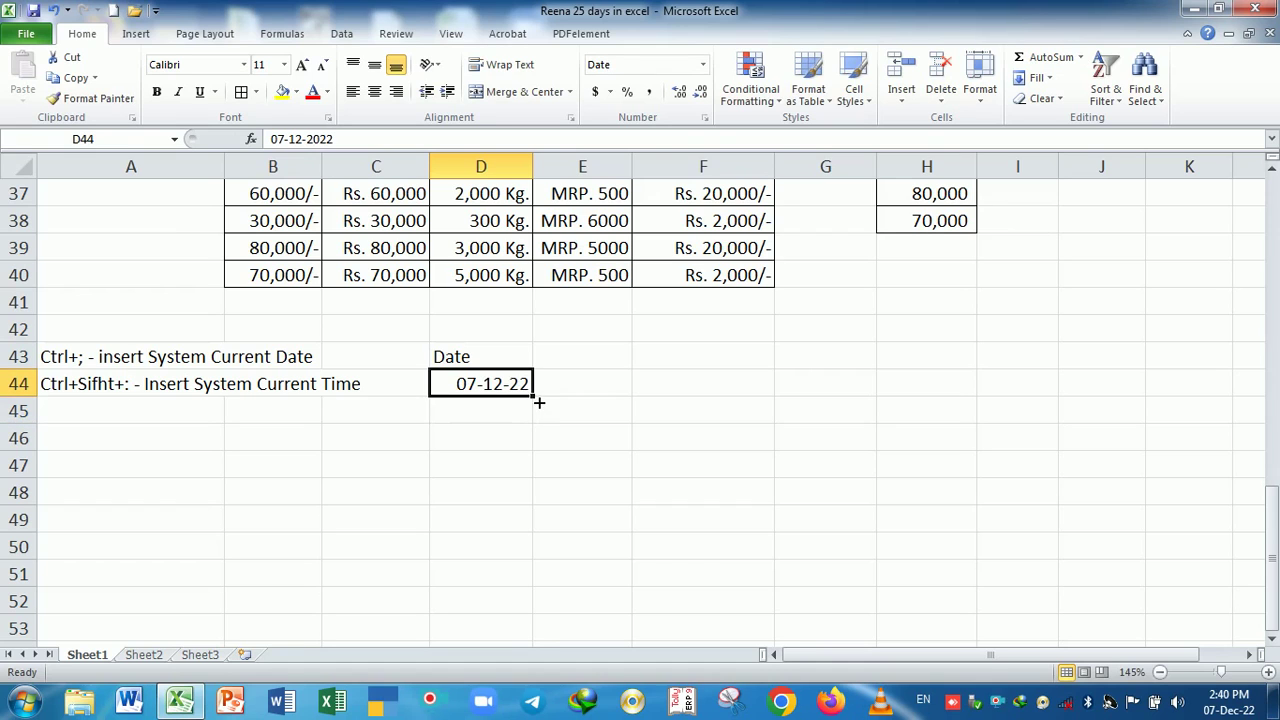
left_click_drag(532, 397, 518, 635)
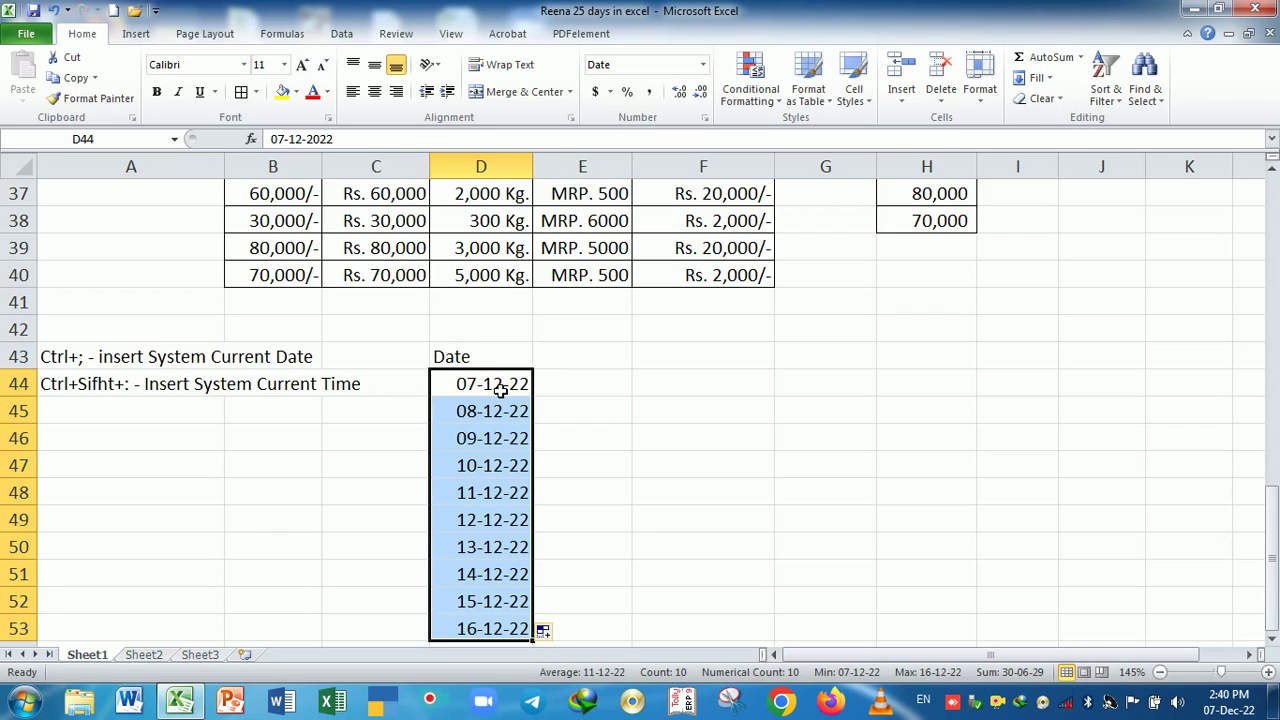
left_click(217, 415)
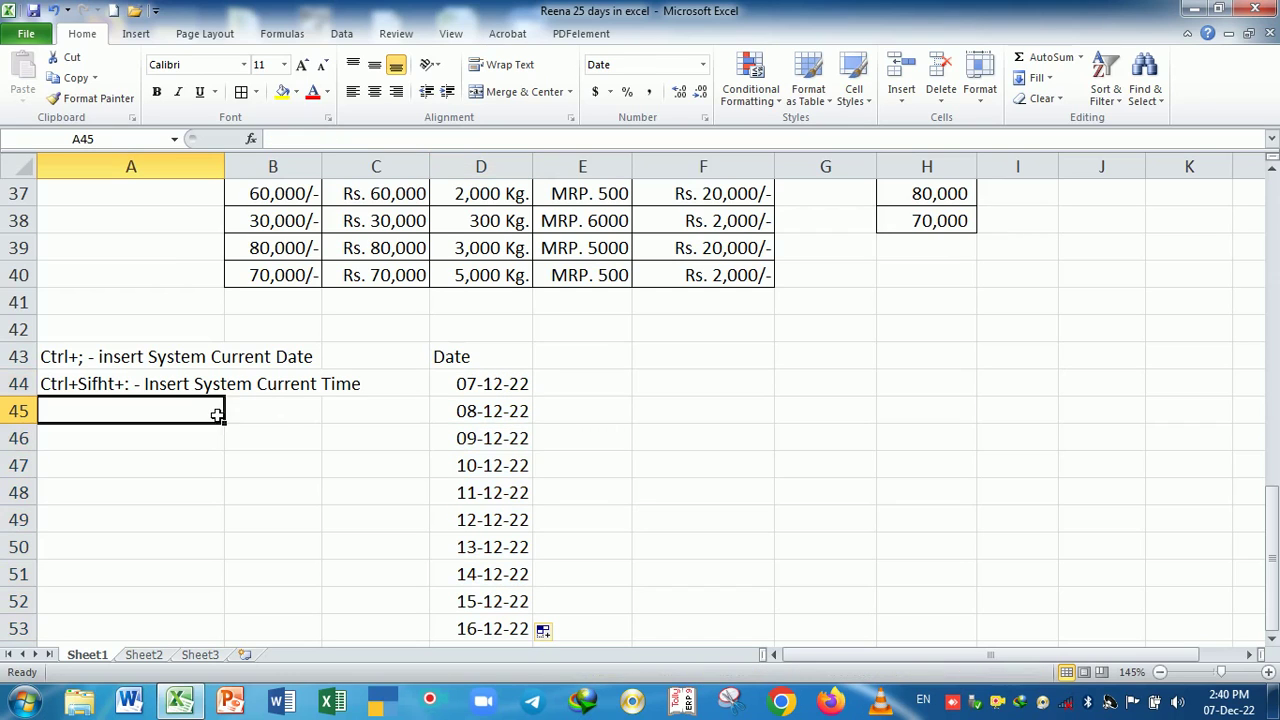
left_click(583, 358)
- Put a Time heading in F43 and insert the current time, 2:41 PM, in F44 and F45
left_click(697, 366)
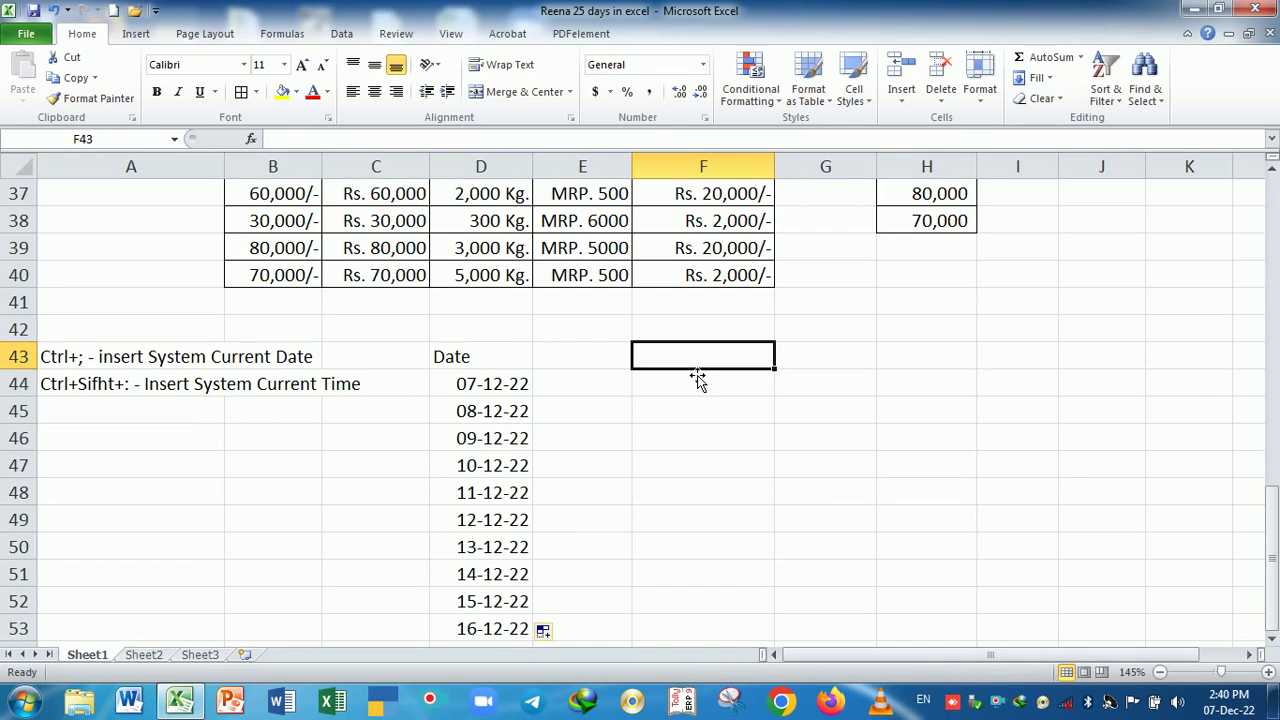
type("Time")
key("Return")
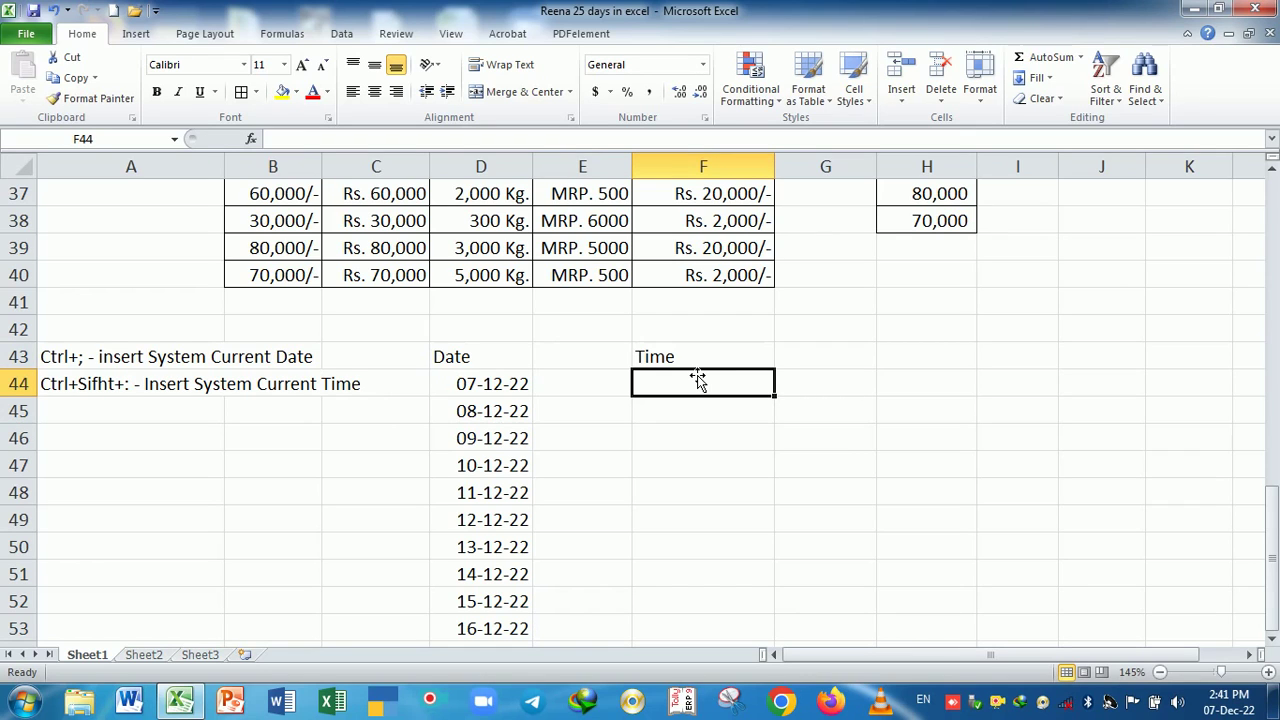
key("ctrl+shift+semicolon")
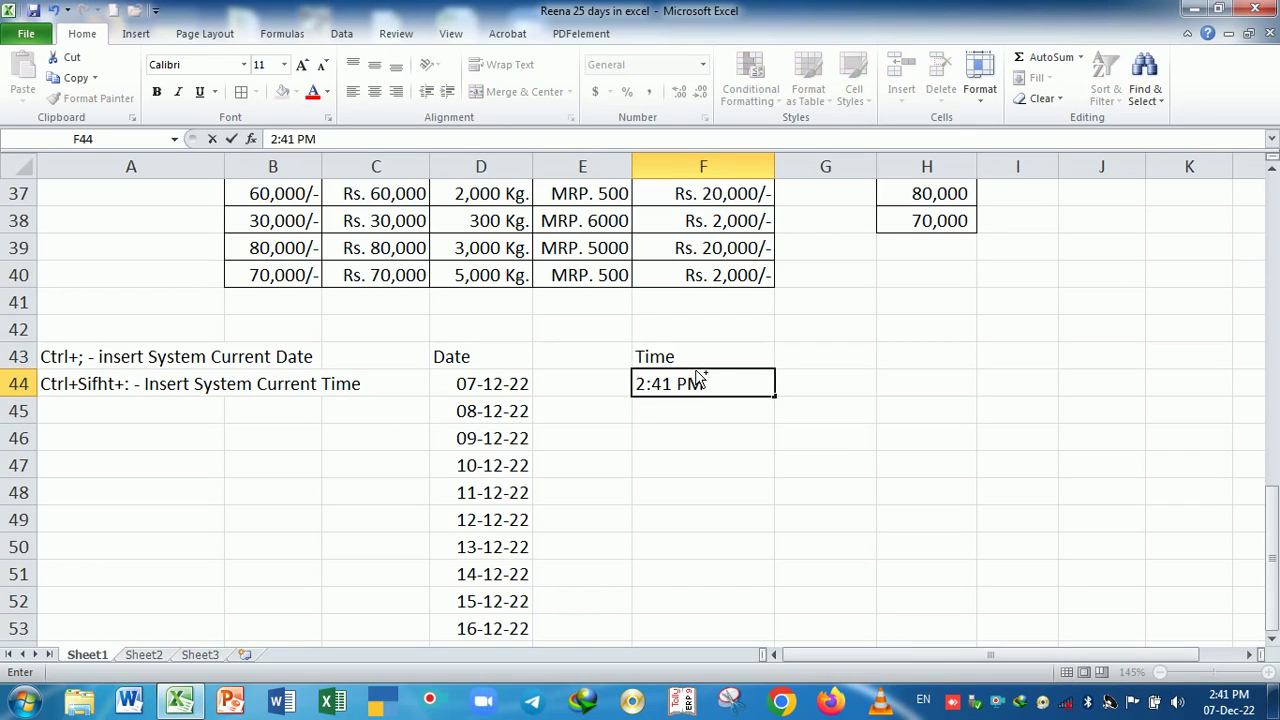
key("Return")
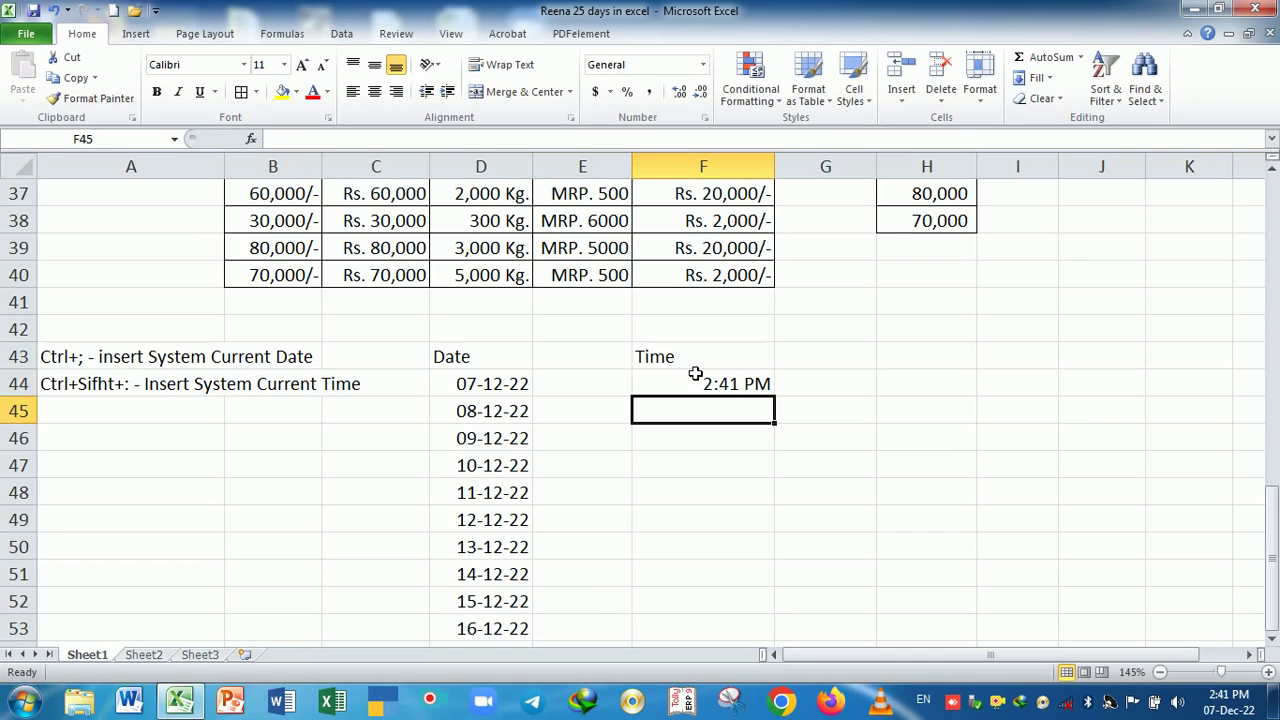
key("ctrl+shift+semicolon")
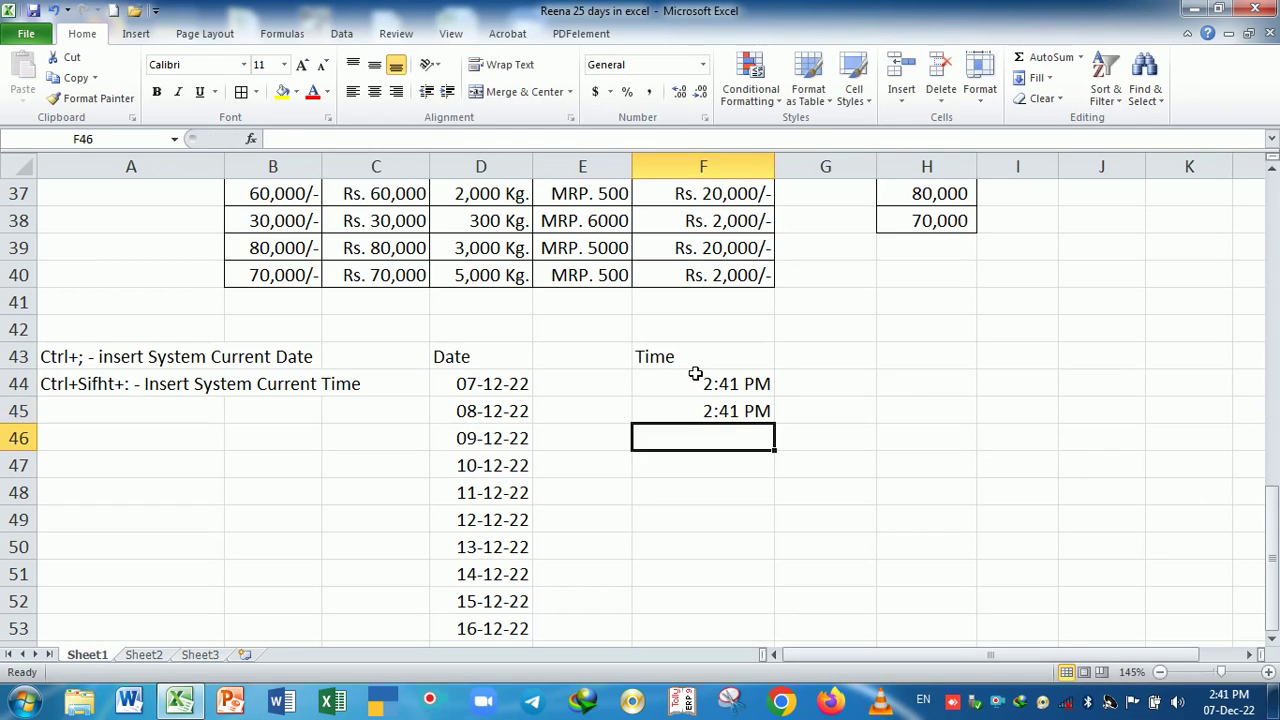
key("Return")
left_click_drag(722, 384, 722, 411)
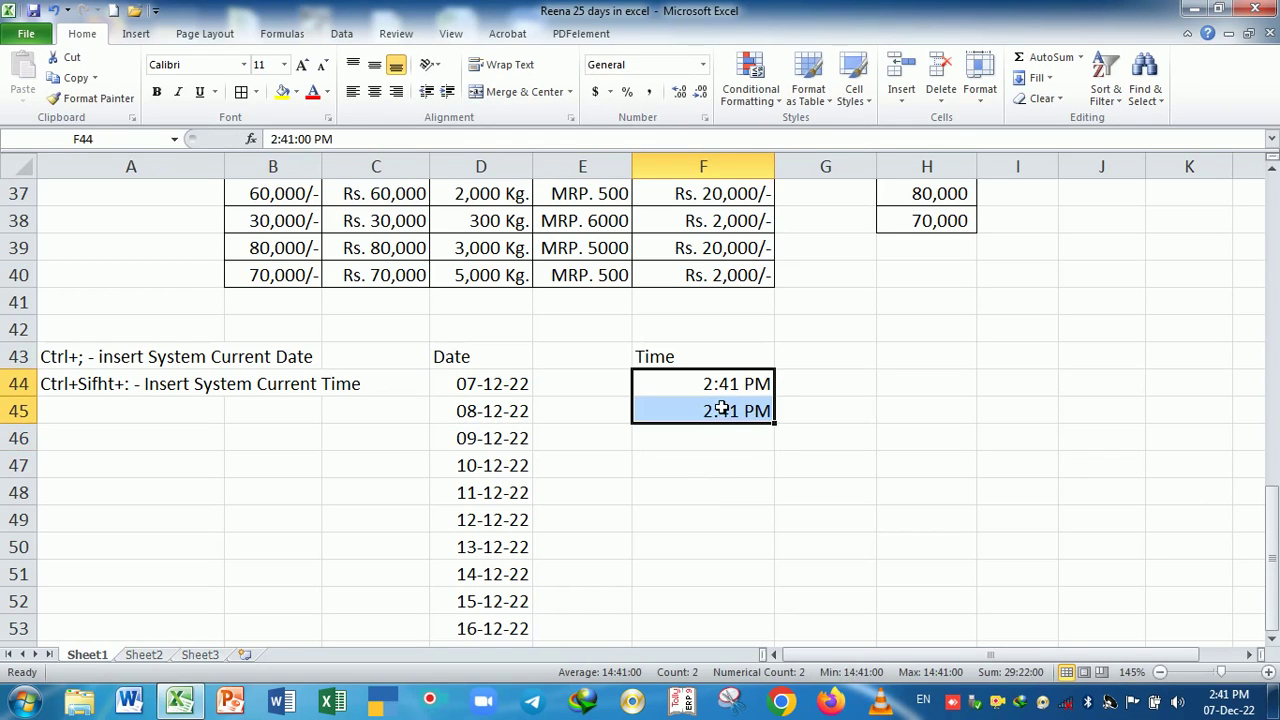
left_click(726, 476)
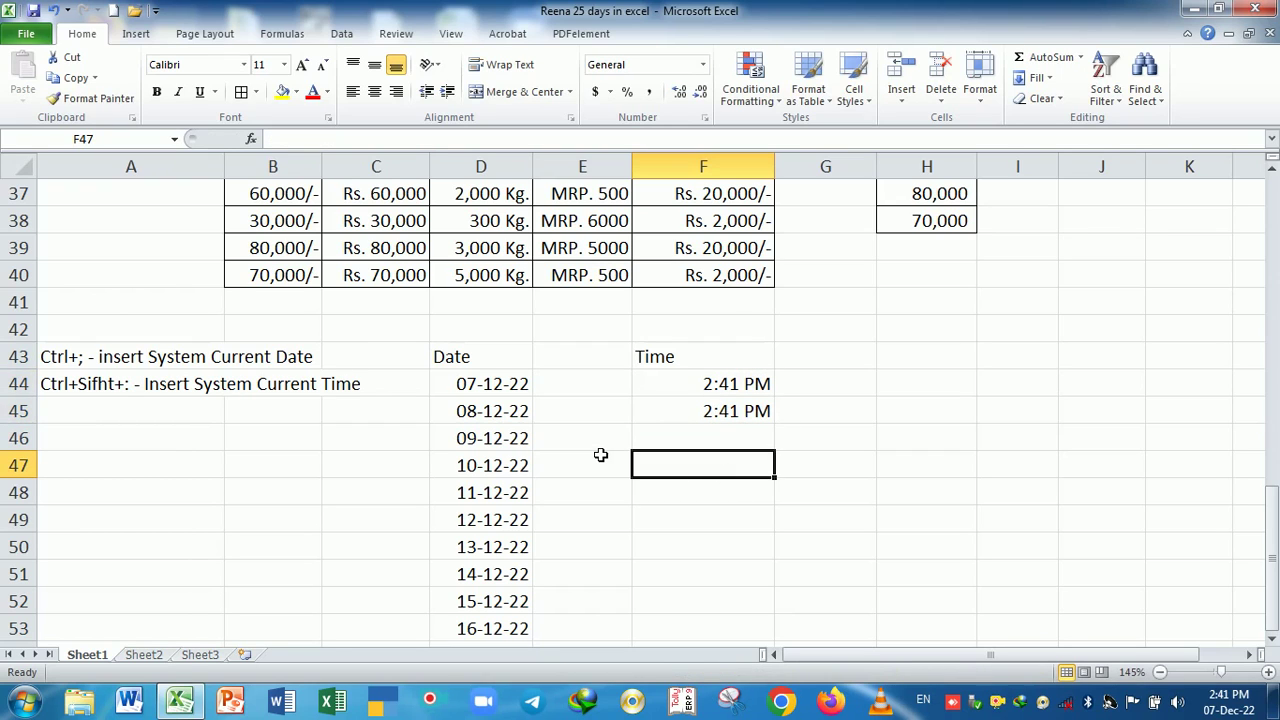
scroll(600, 455, "down", 1)
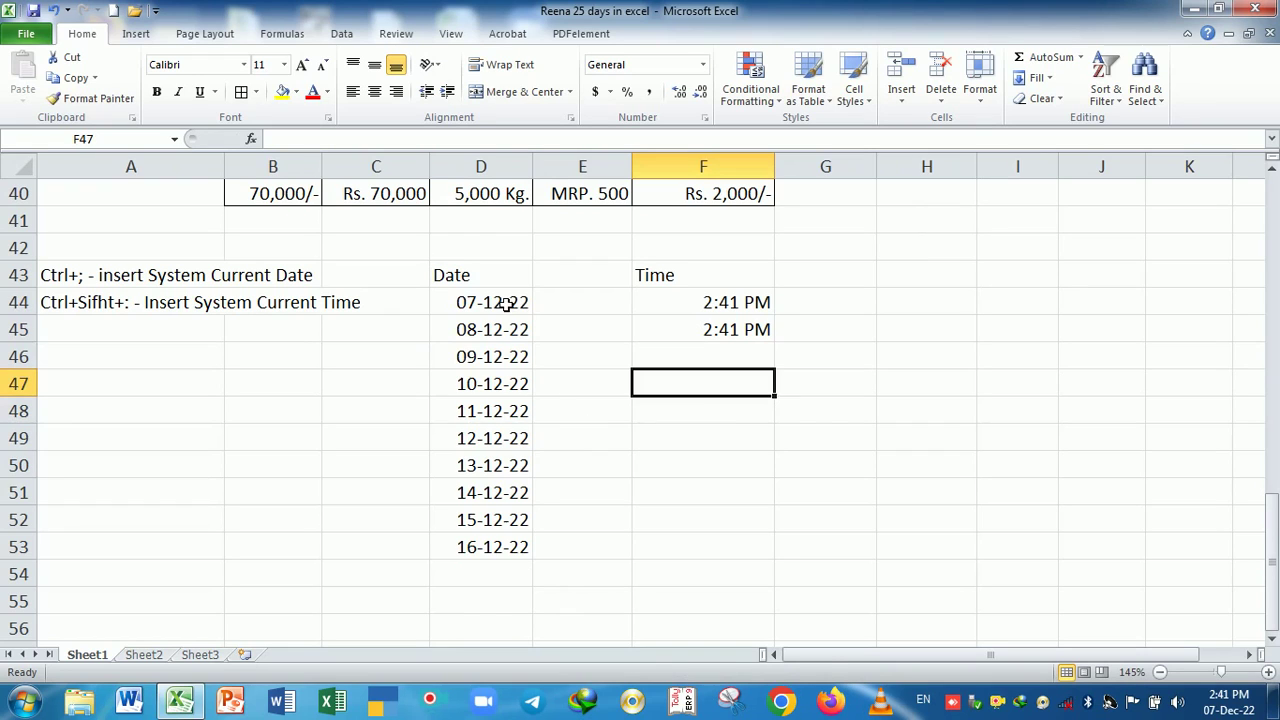
- Refill D44 down to D53 as a daily date series
left_click_drag(507, 307, 521, 553)
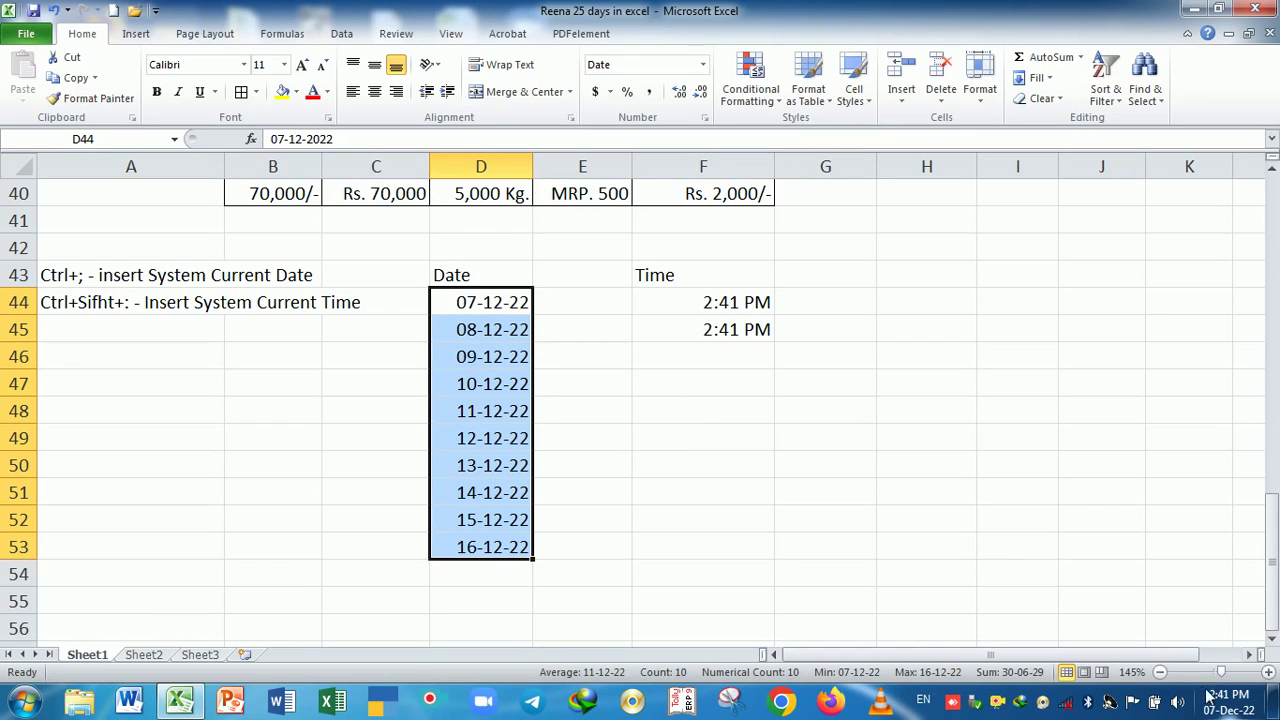
mouse_move(1224, 708)
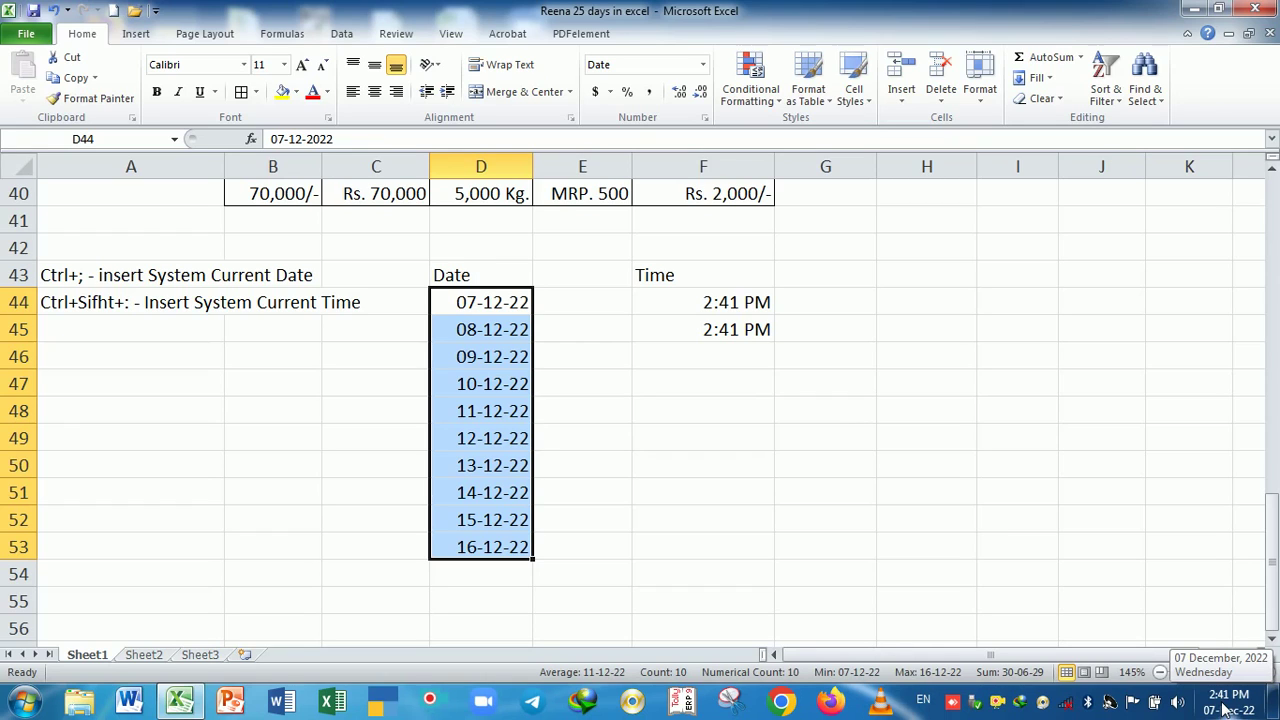
left_click(520, 300)
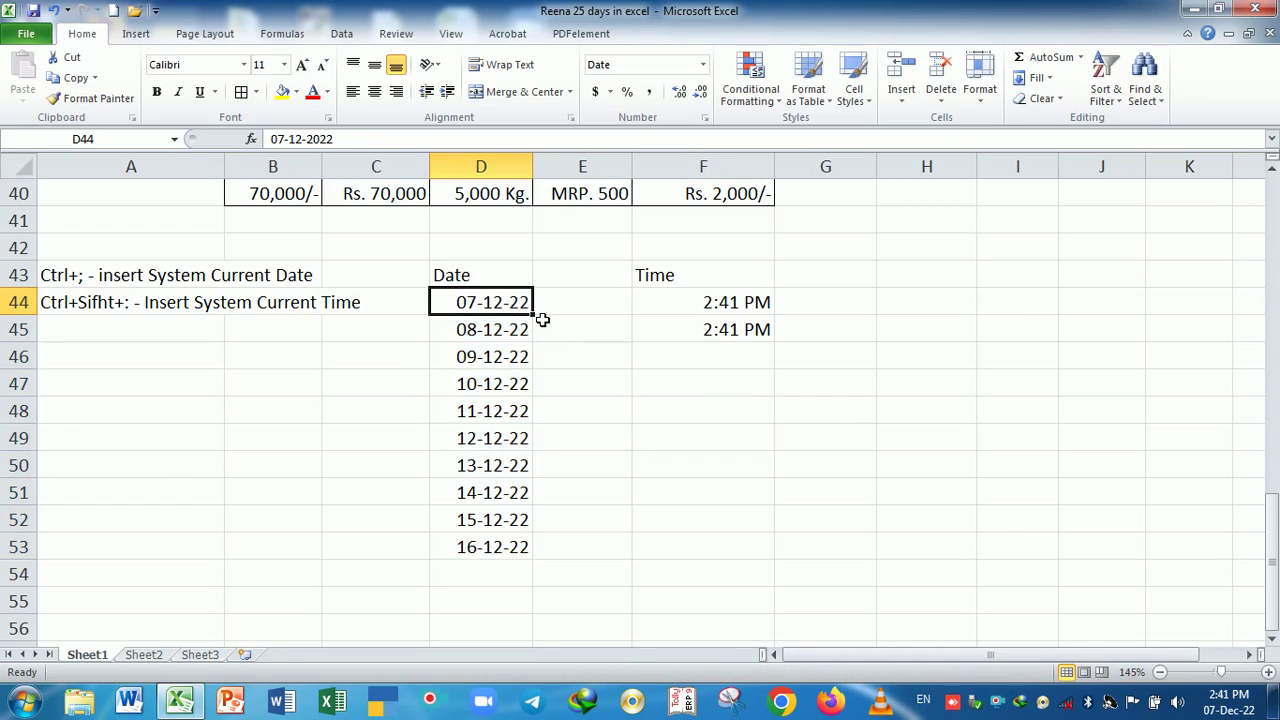
left_click_drag(540, 323, 524, 552)
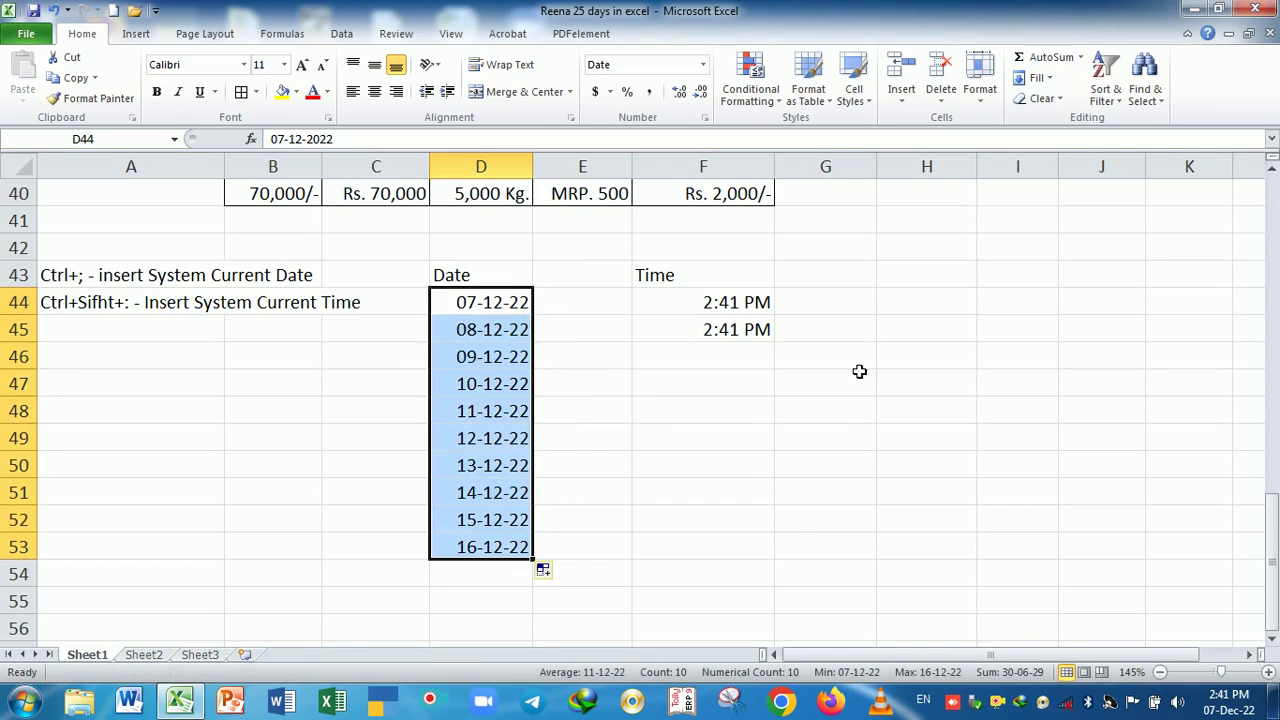
- Fill the 2:41 PM time from F44 down to F54 in hourly steps
left_click(757, 306)
left_click_drag(778, 318, 758, 512)
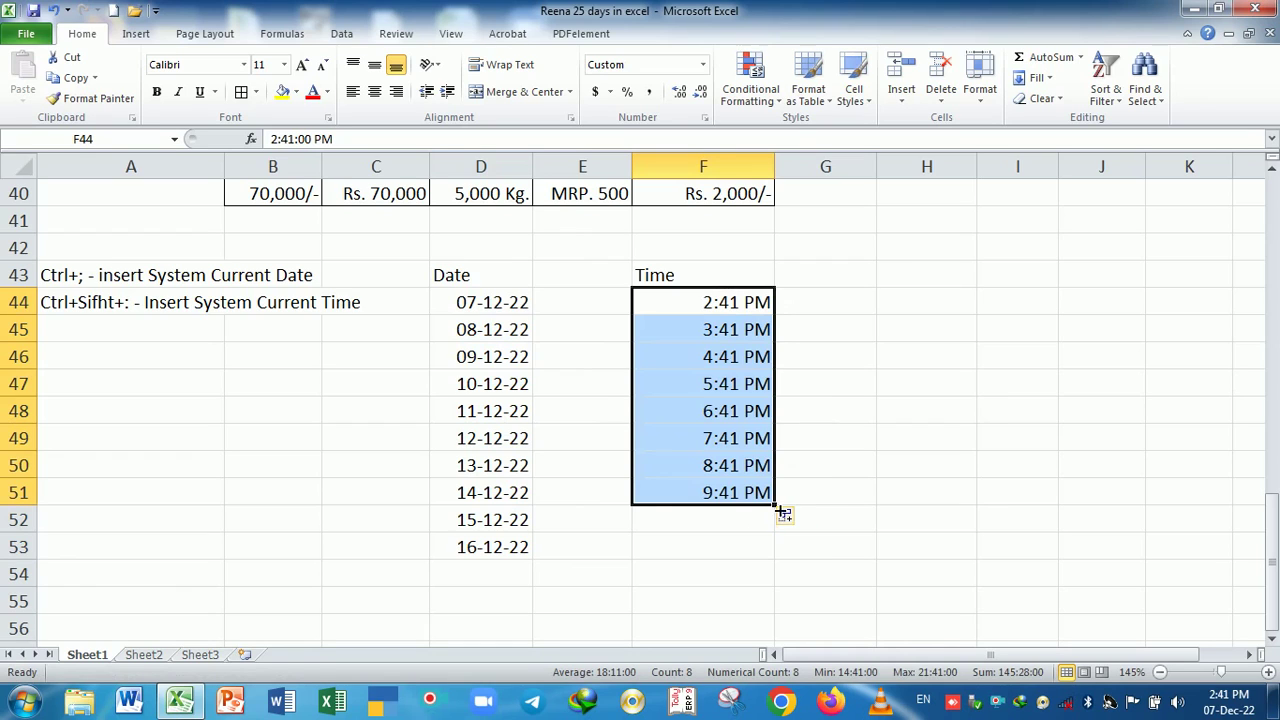
left_click_drag(777, 507, 781, 592)
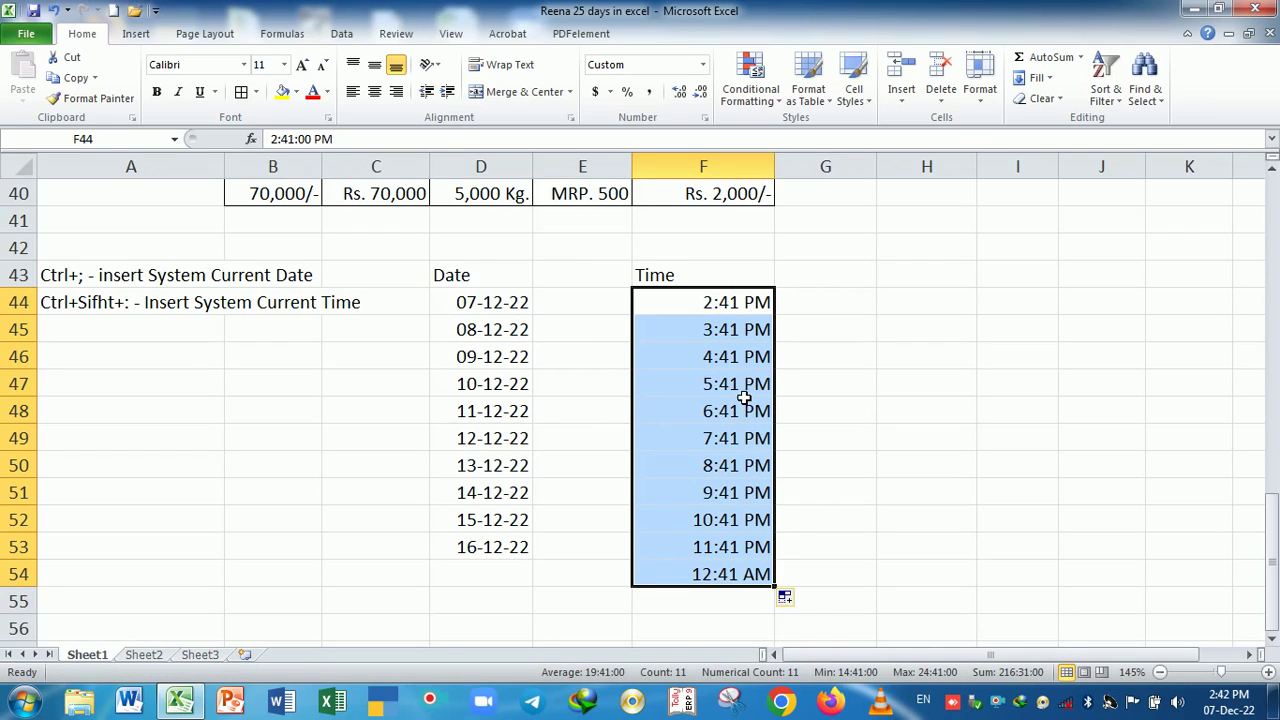
left_click(700, 300)
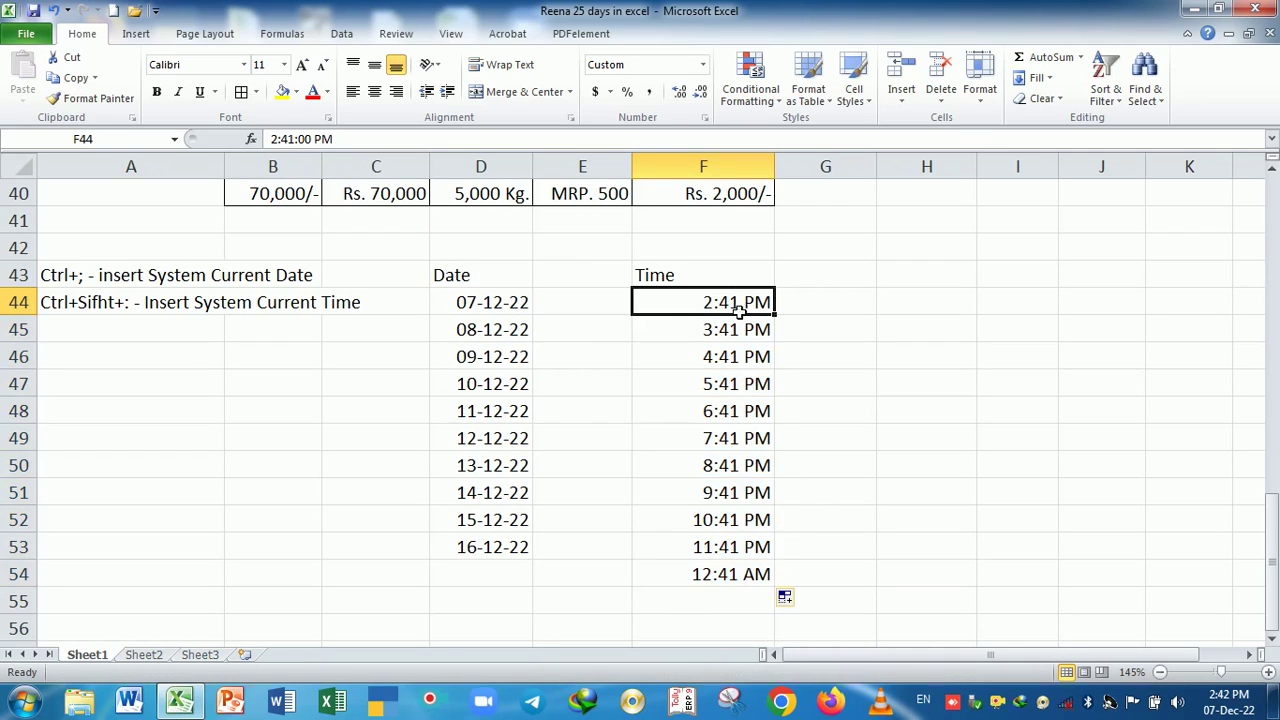
left_click_drag(775, 315, 775, 587)
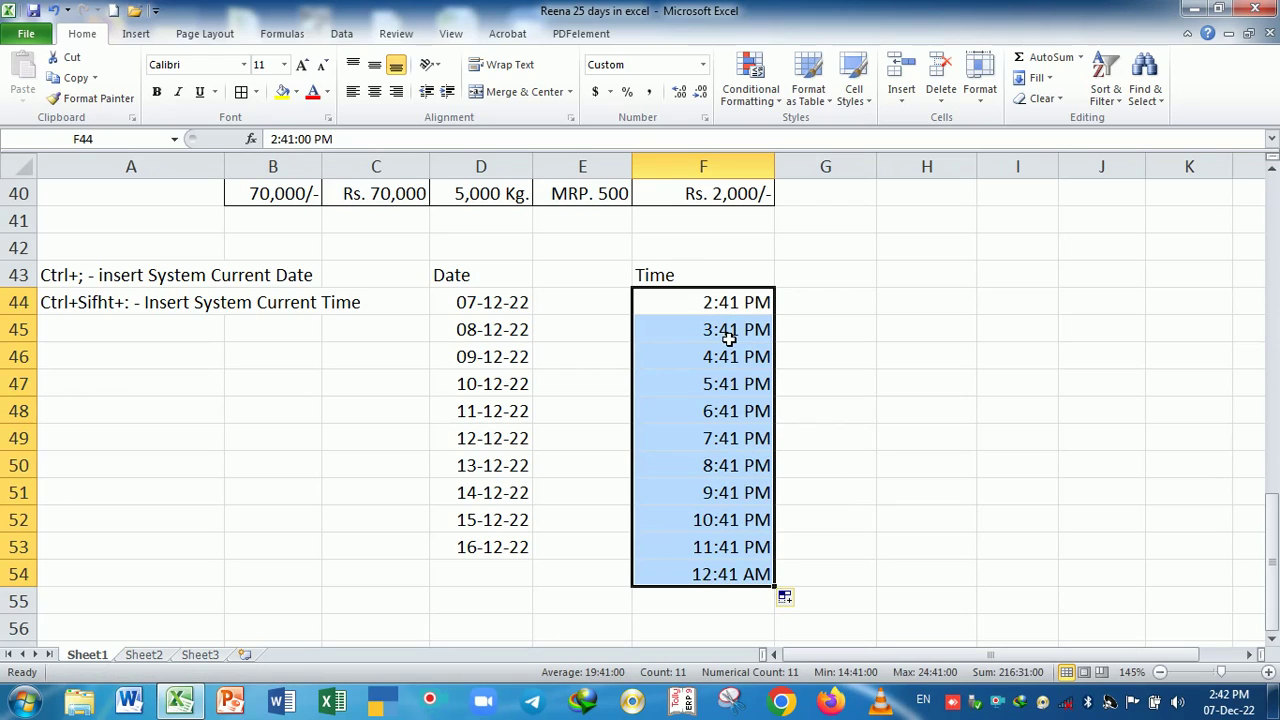
left_click(508, 313)
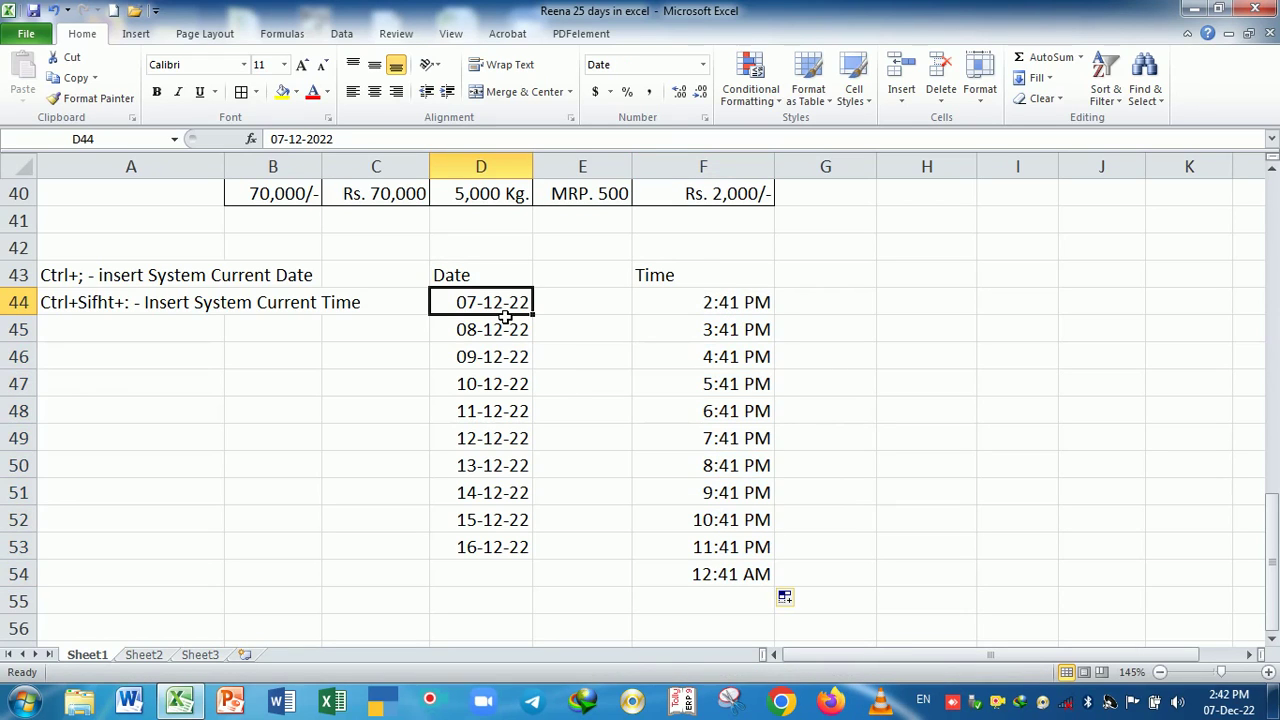
left_click_drag(512, 312, 515, 546)
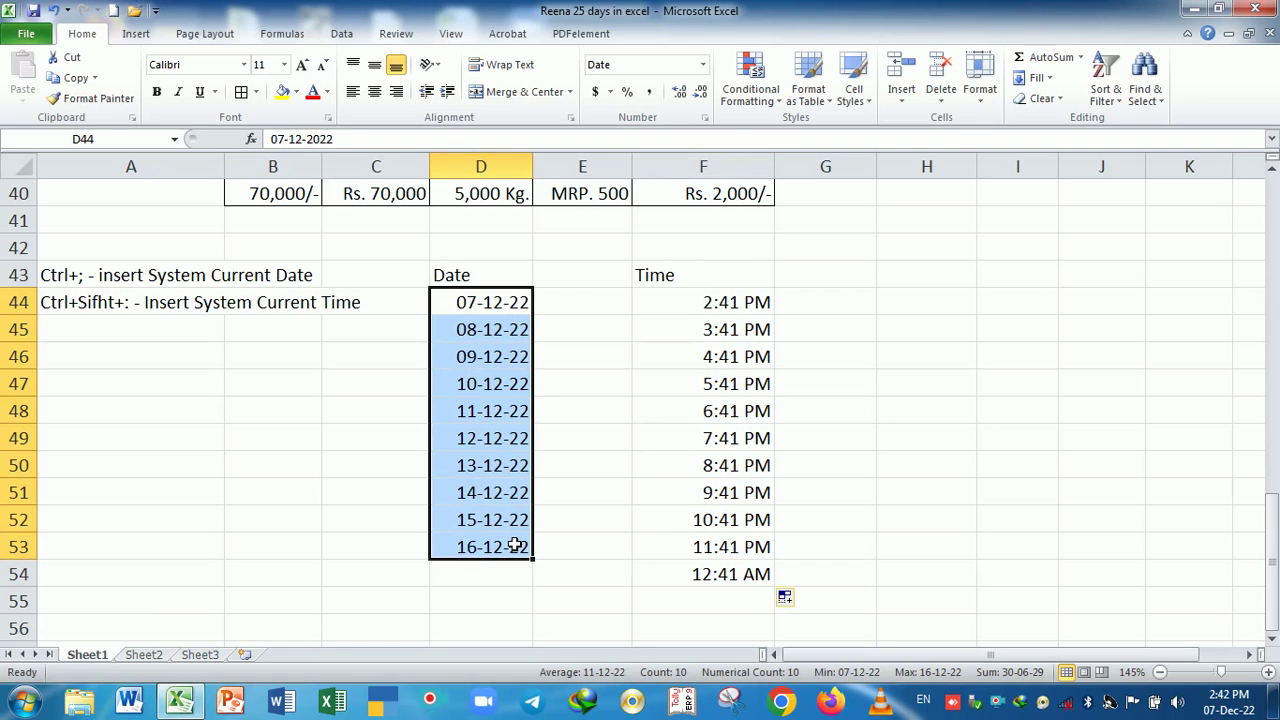
- Format D44:D53 with the 14-Mar-01 date type, showing 7-Dec-22 to 16-Dec-22
key("ctrl+1")
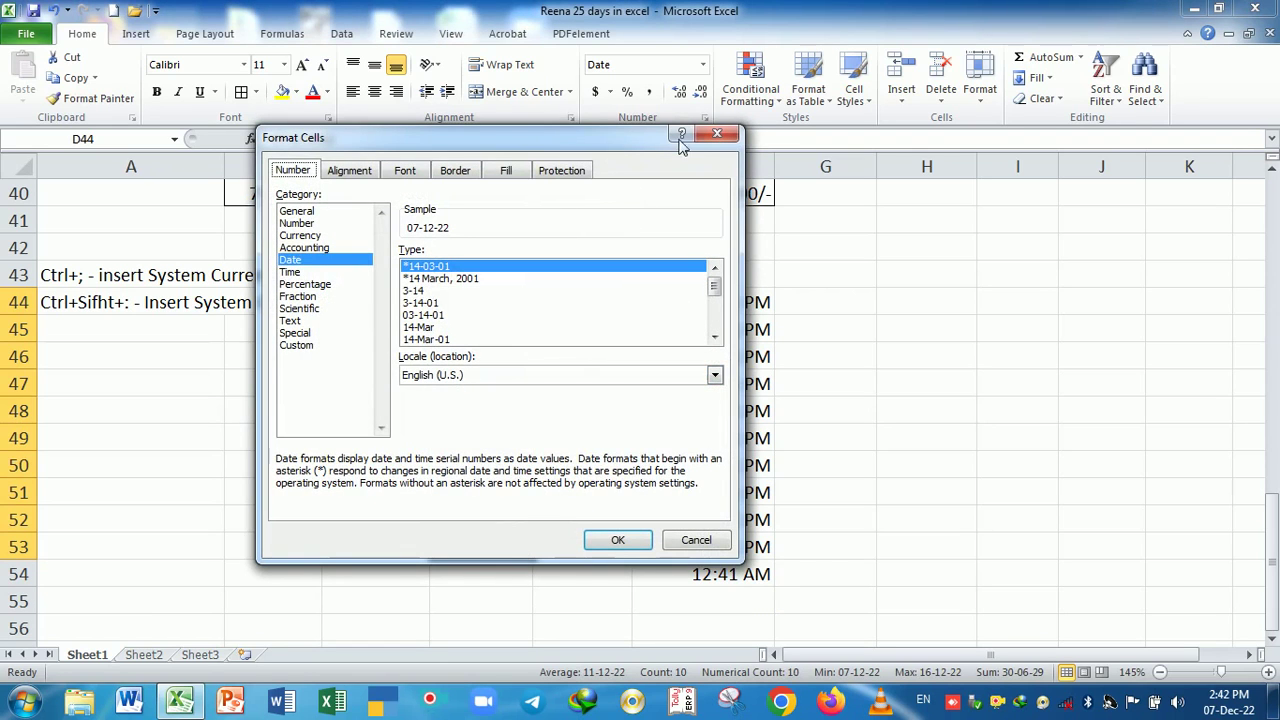
left_click(717, 133)
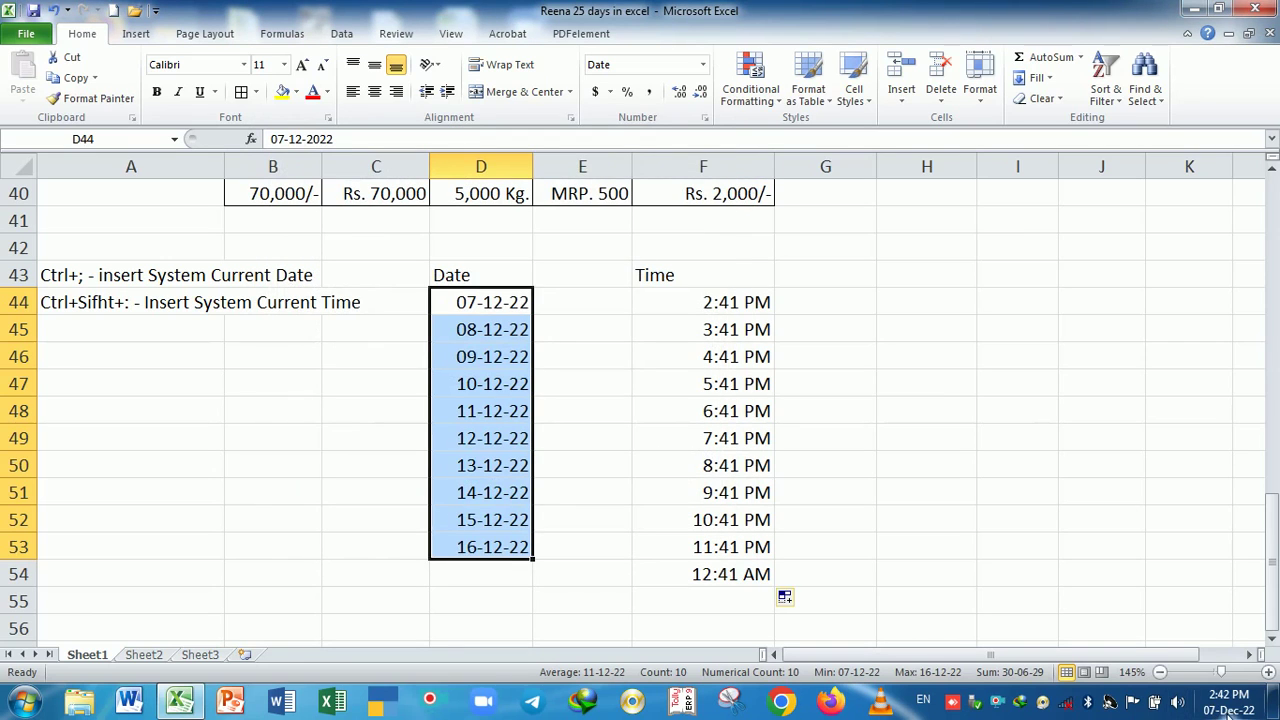
mouse_move(1230, 713)
key("ctrl+1")
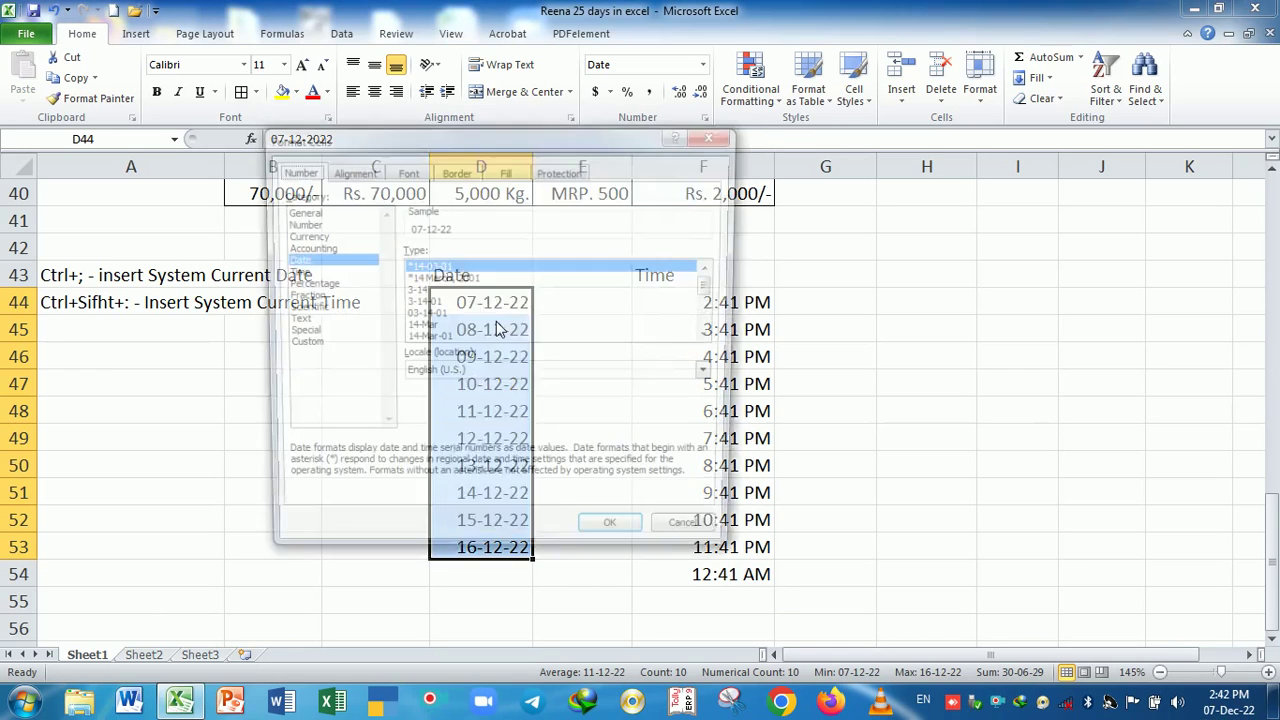
left_click_drag(470, 137, 714, 77)
left_click(697, 219)
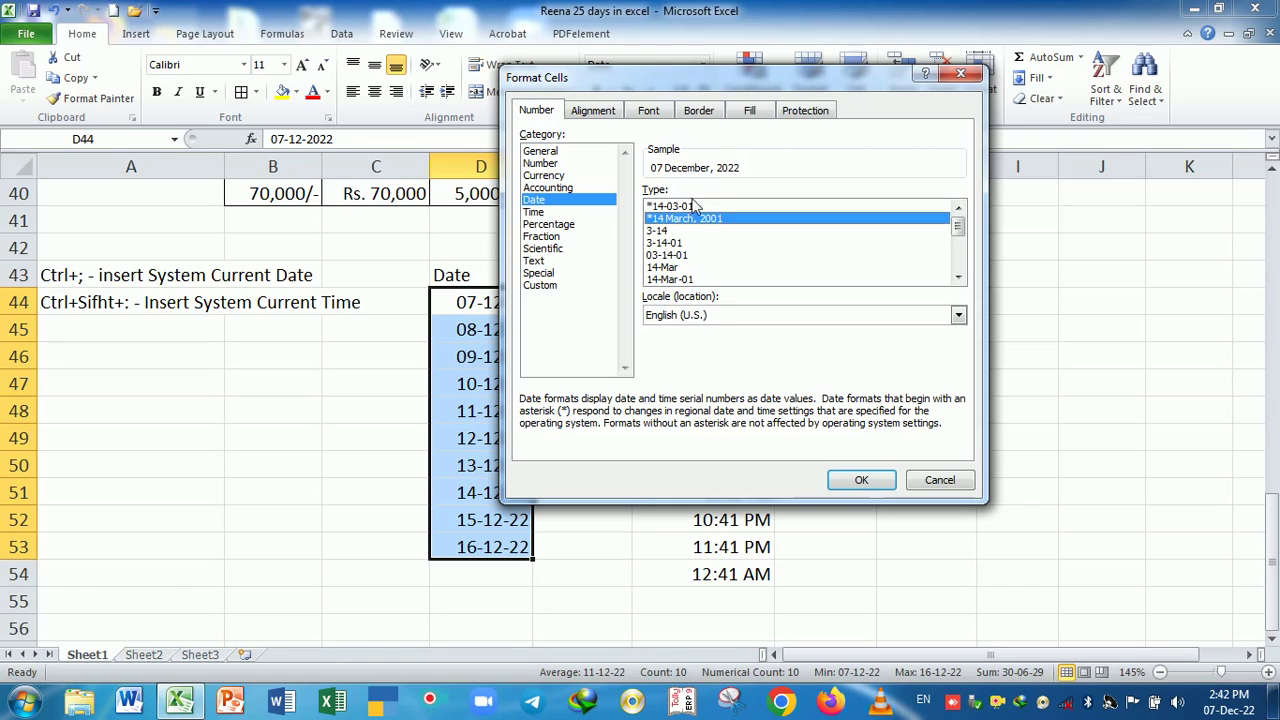
left_click(674, 269)
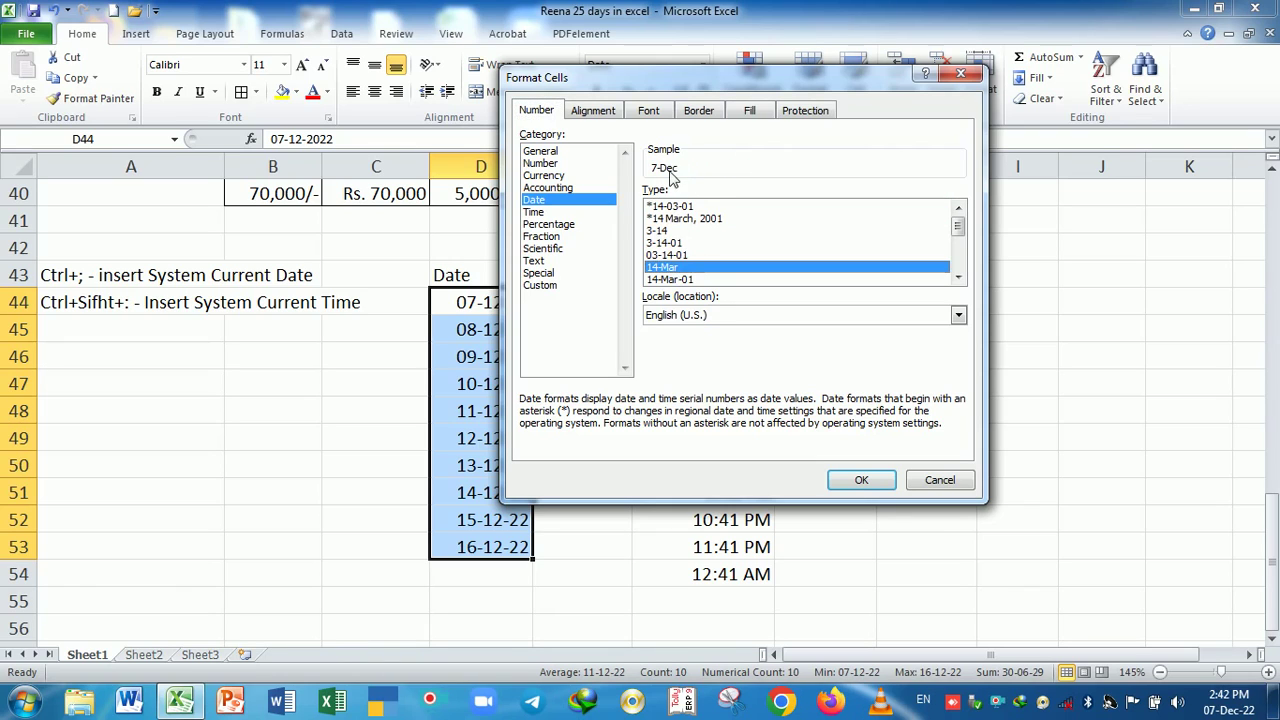
left_click(676, 244)
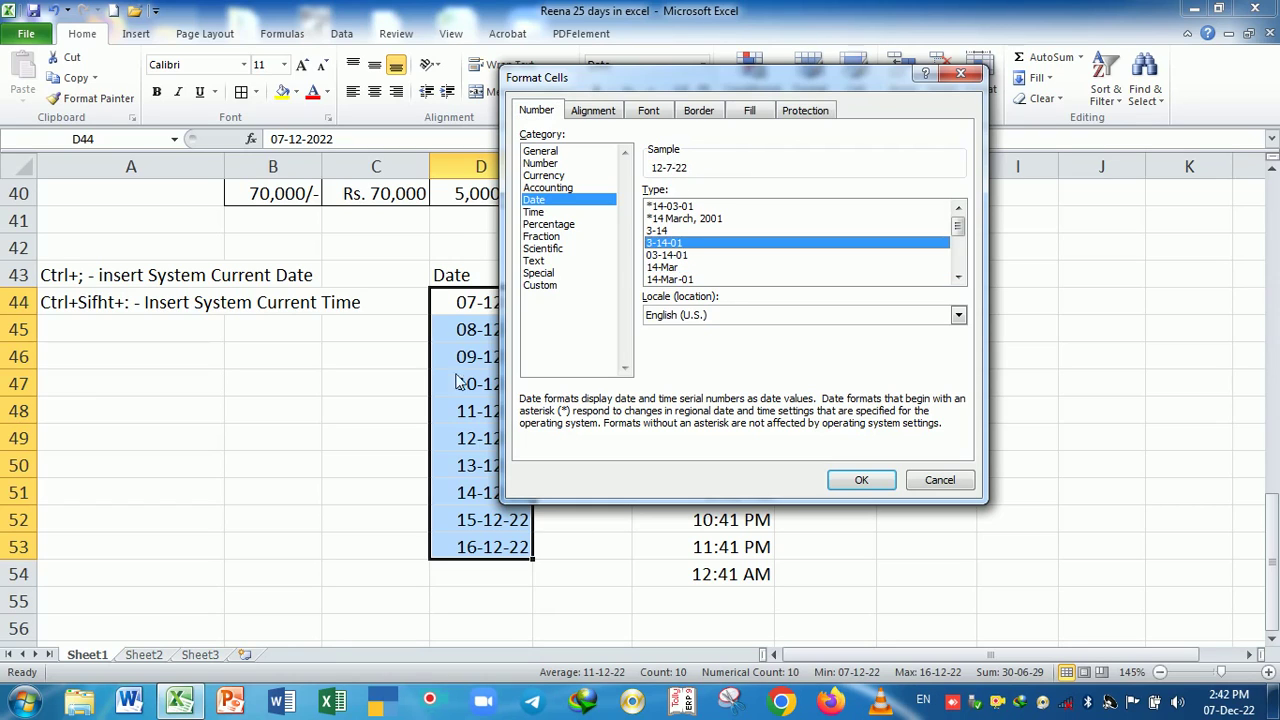
left_click(685, 280)
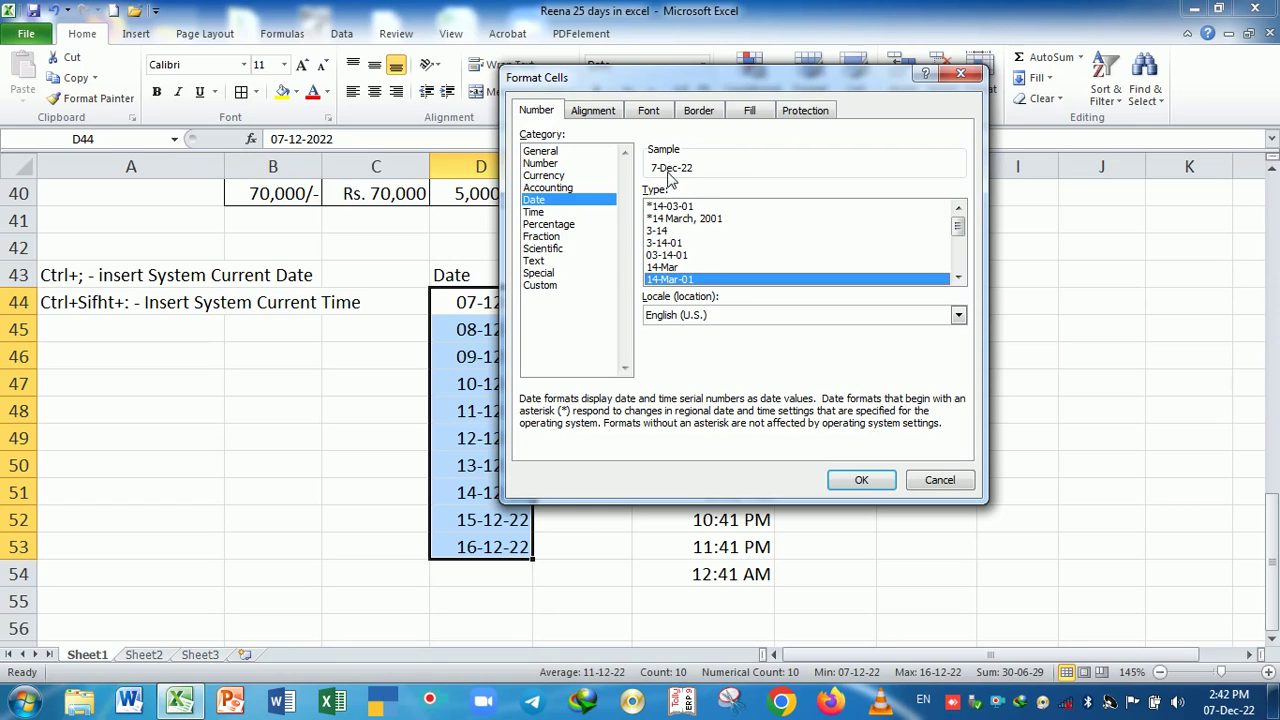
left_click(858, 480)
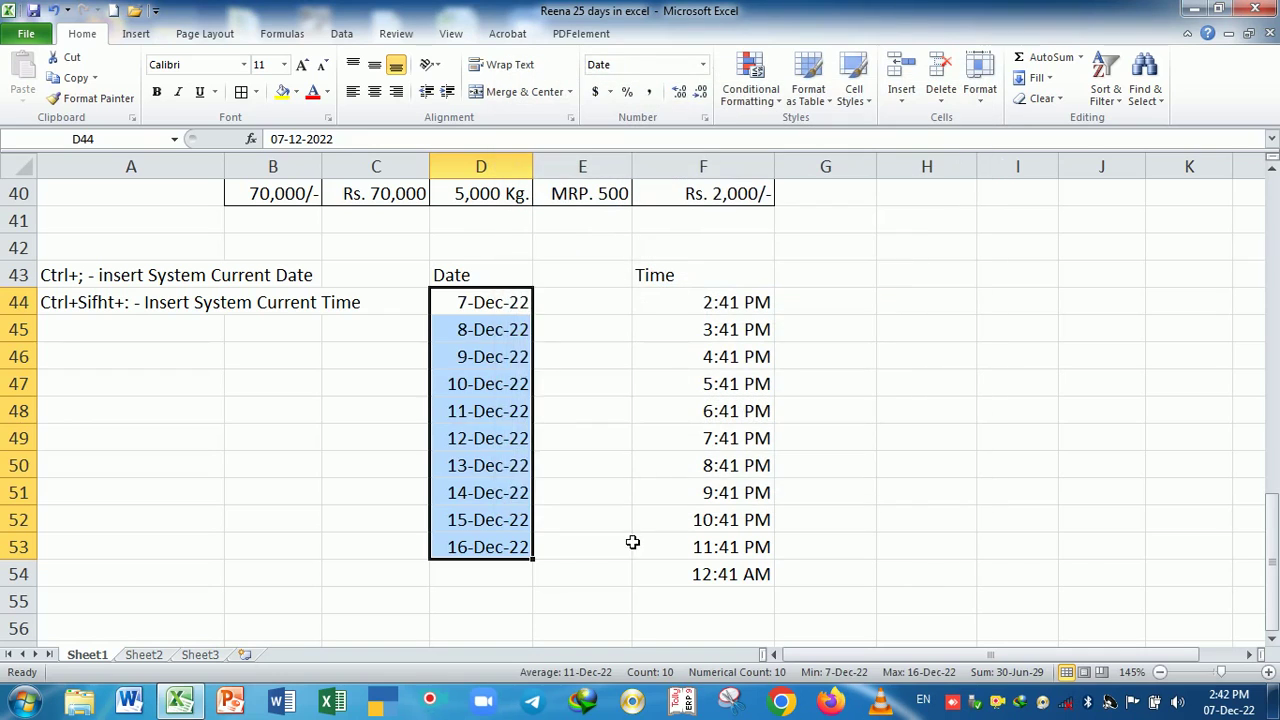
left_click(626, 545)
left_click_drag(514, 310, 511, 548)
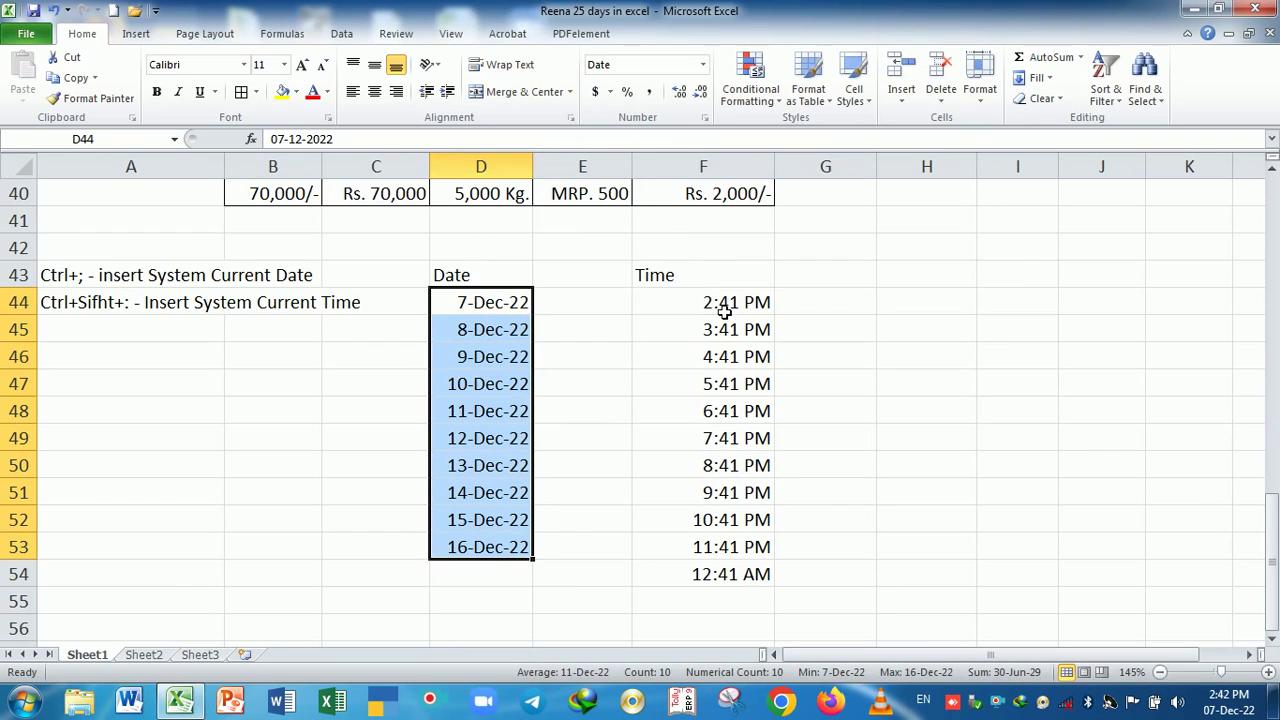
- Extend the hourly times to F55 and apply the 24-hour h:mm format
left_click_drag(718, 311, 784, 615)
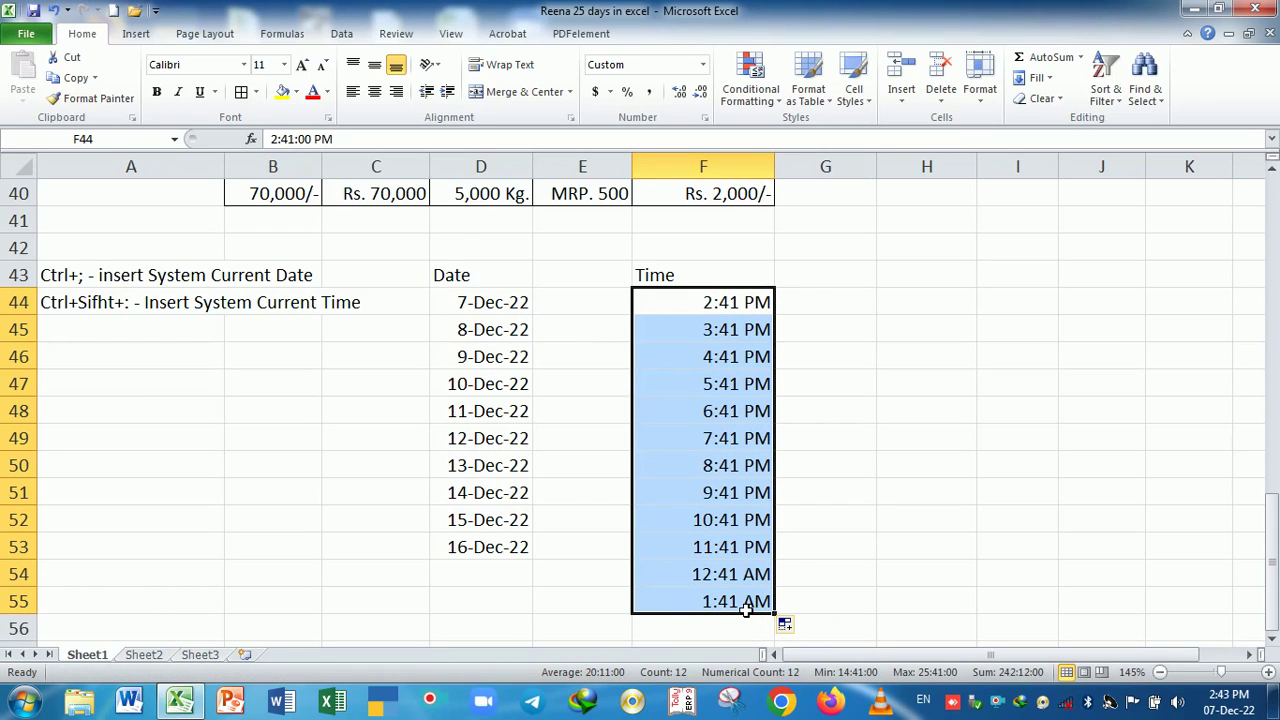
key("ctrl+1")
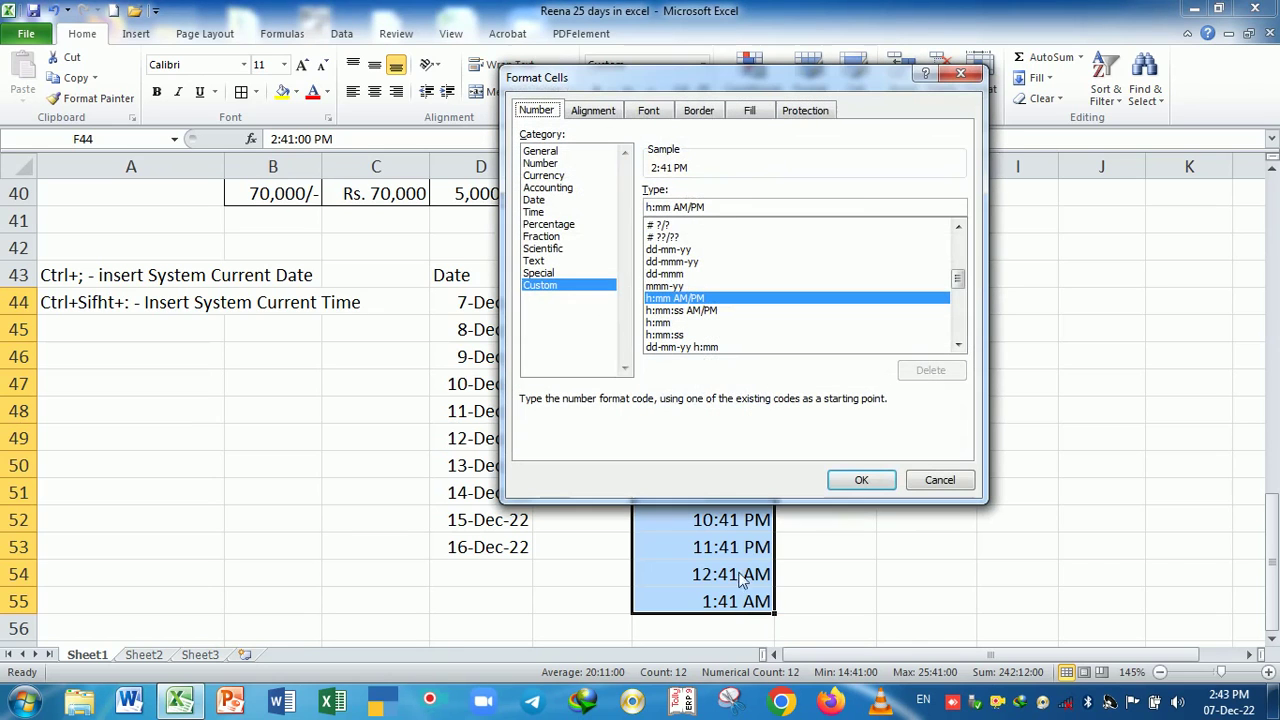
left_click(665, 322)
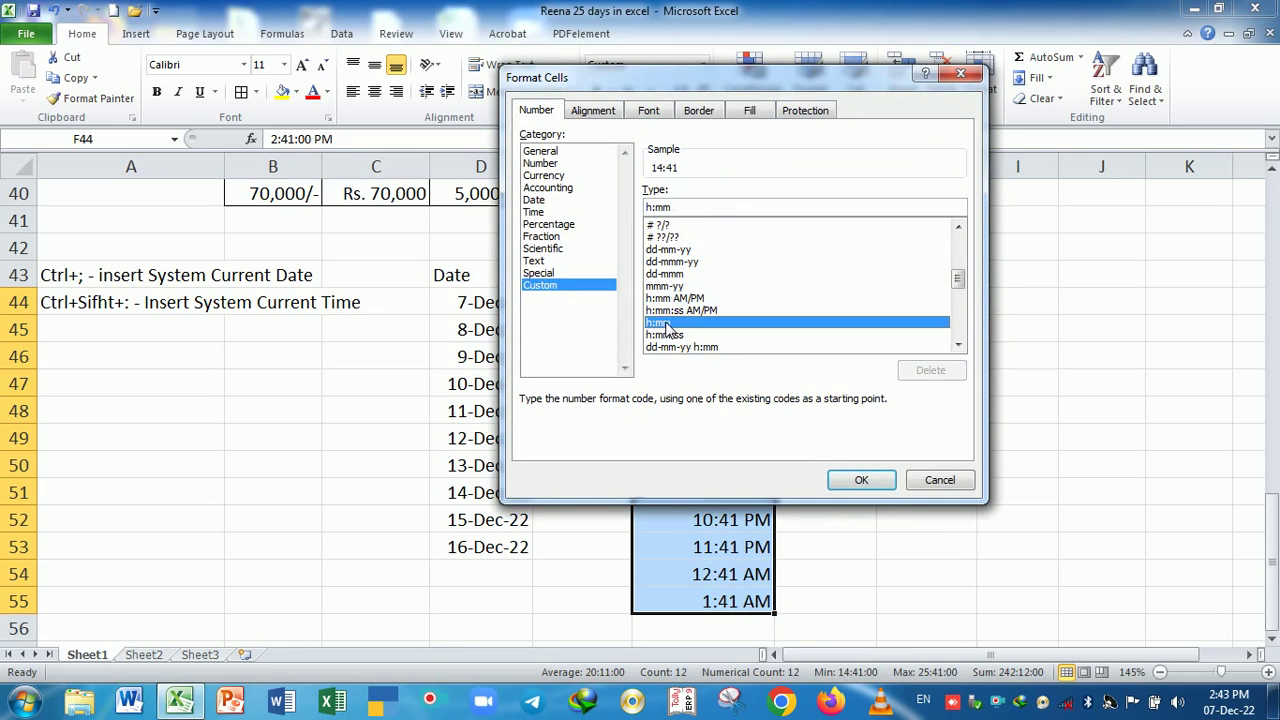
left_click(860, 484)
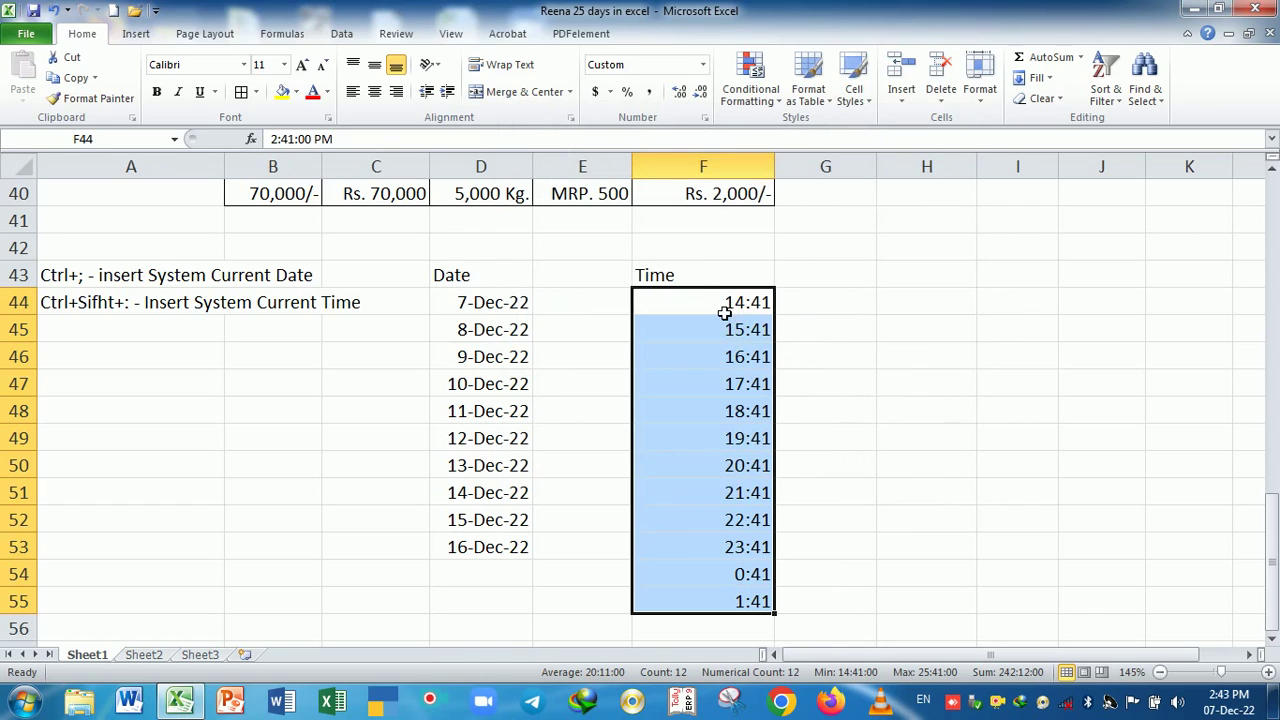
- Check the times in F44, F45, F54 and F55, then undo back to AM/PM display
left_click(728, 303)
left_click(739, 337)
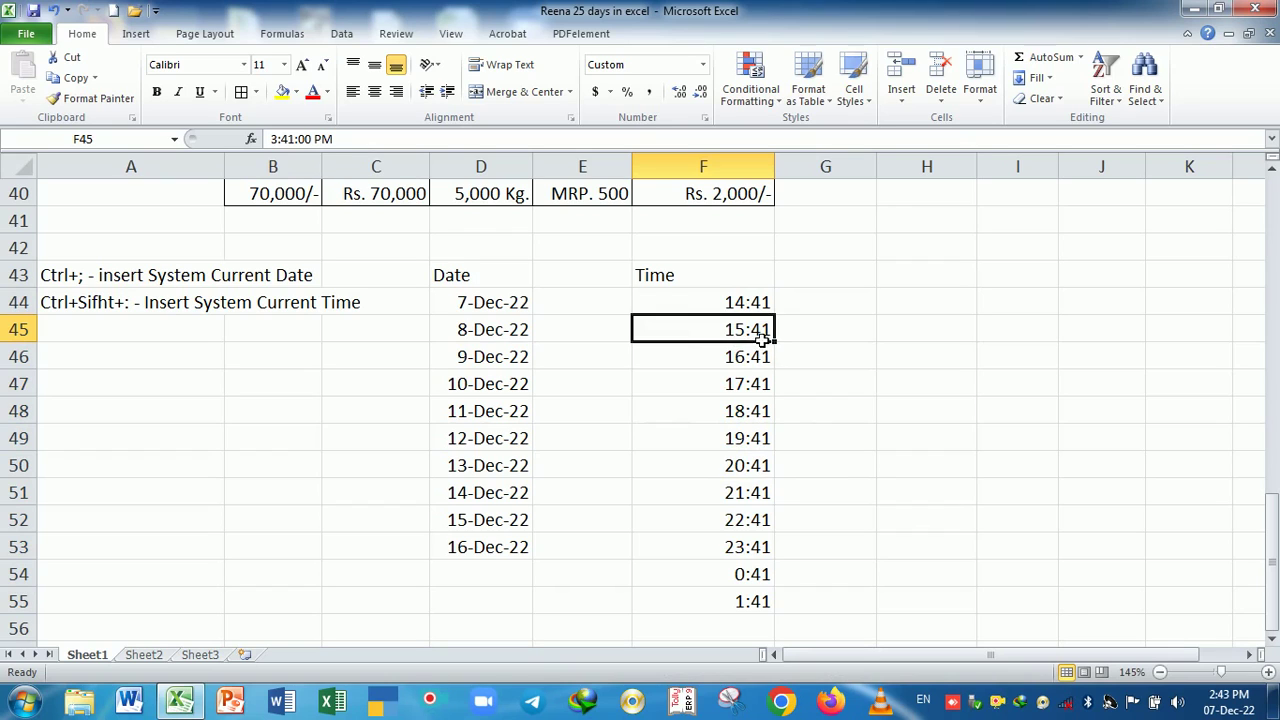
left_click(726, 305)
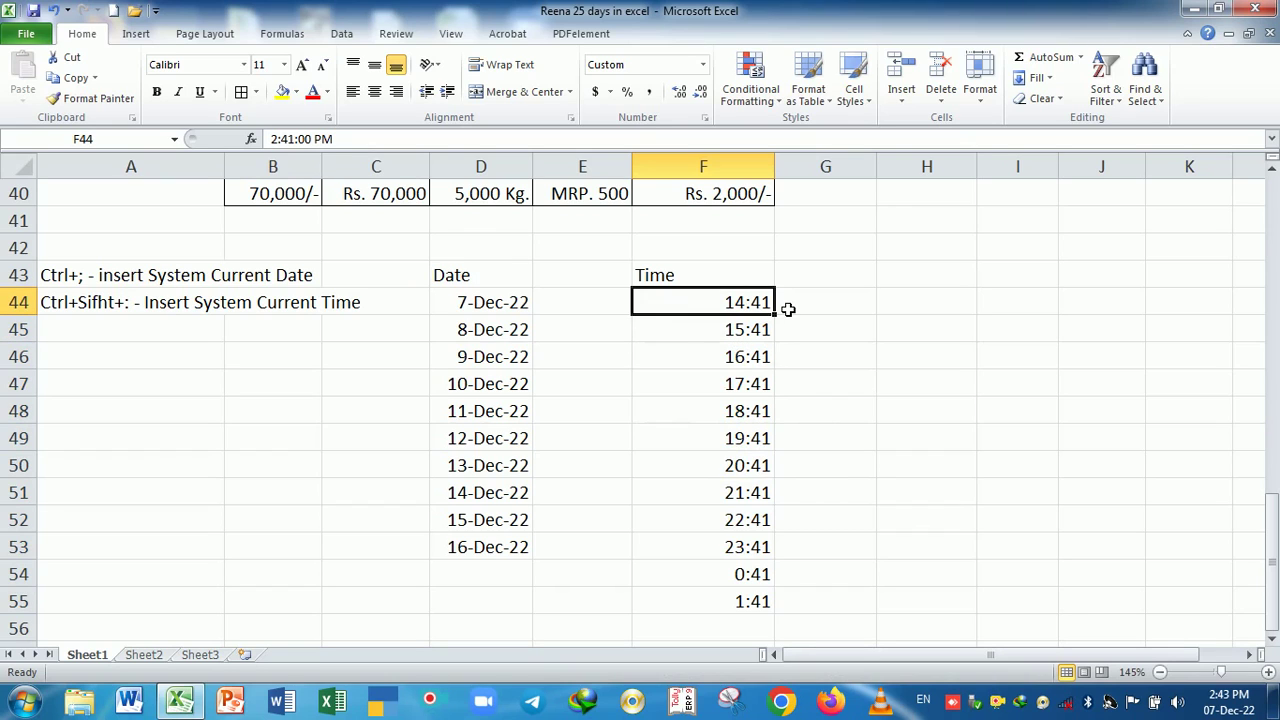
left_click(759, 575)
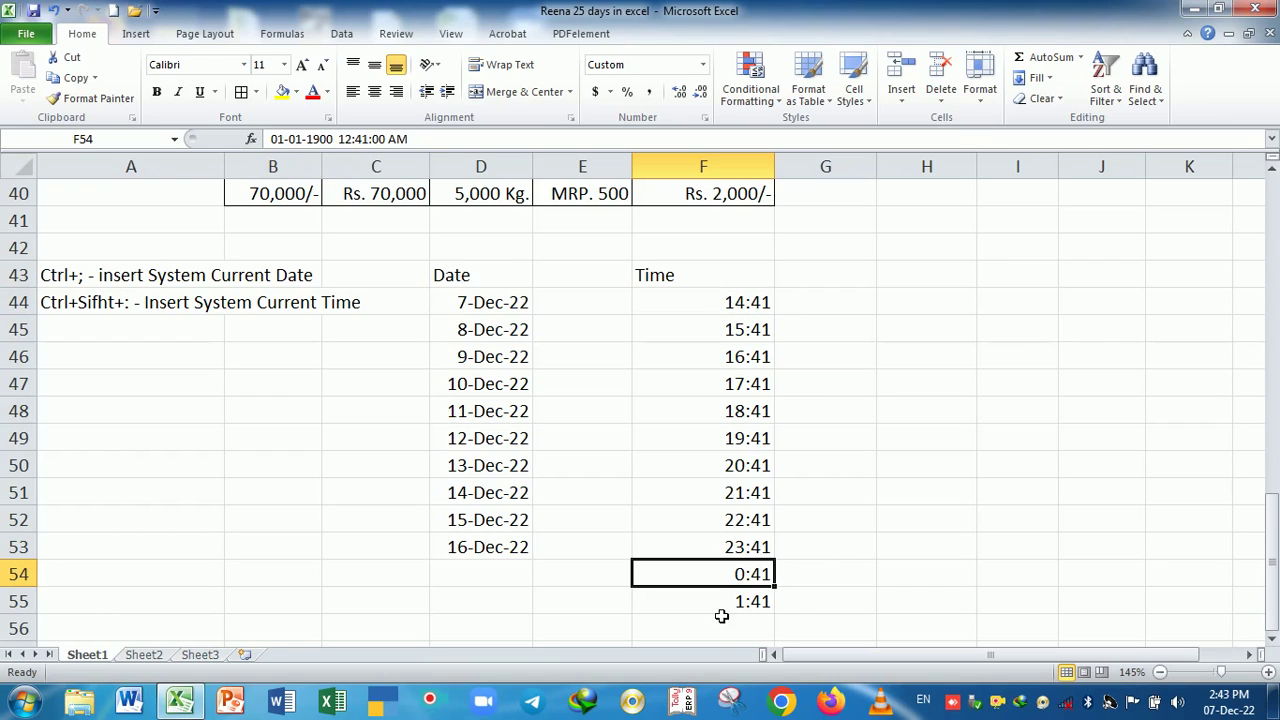
left_click(728, 610)
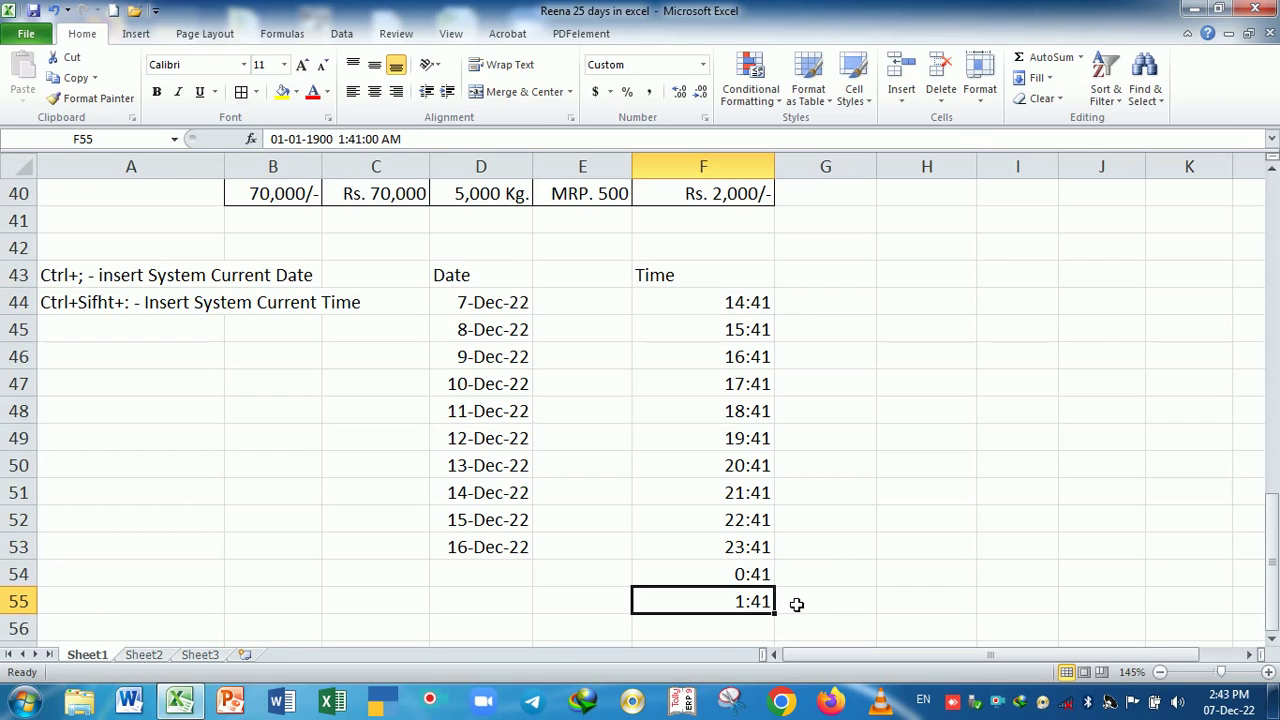
key("ctrl+z")
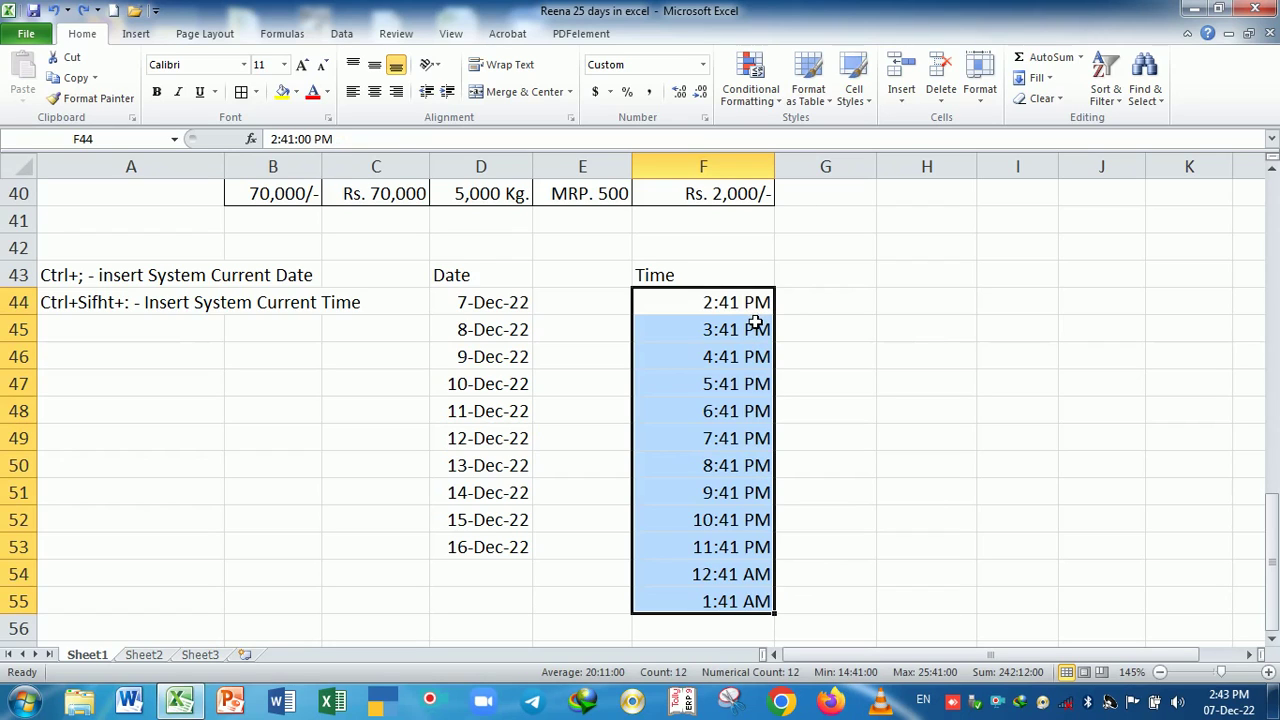
- After comparing several Custom types, apply h:mm to F44:F54, showing 14:41 down to 0:41
key("shift+Up")
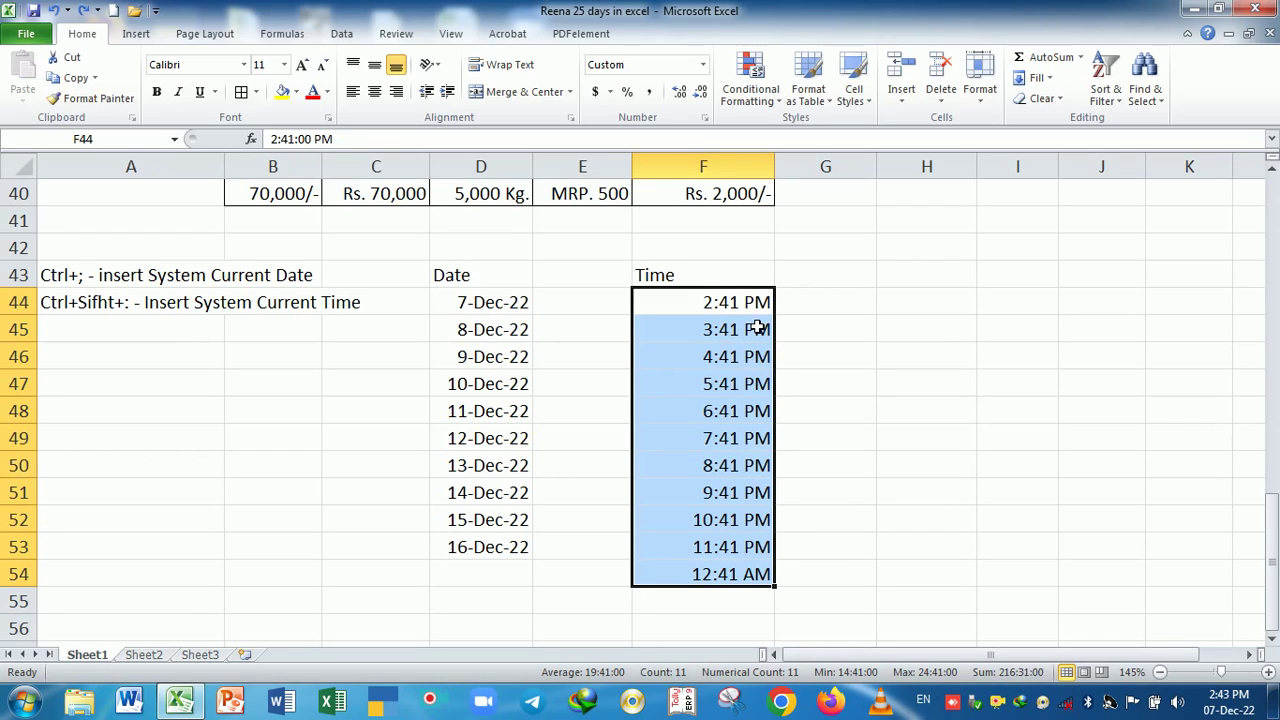
key("ctrl+1")
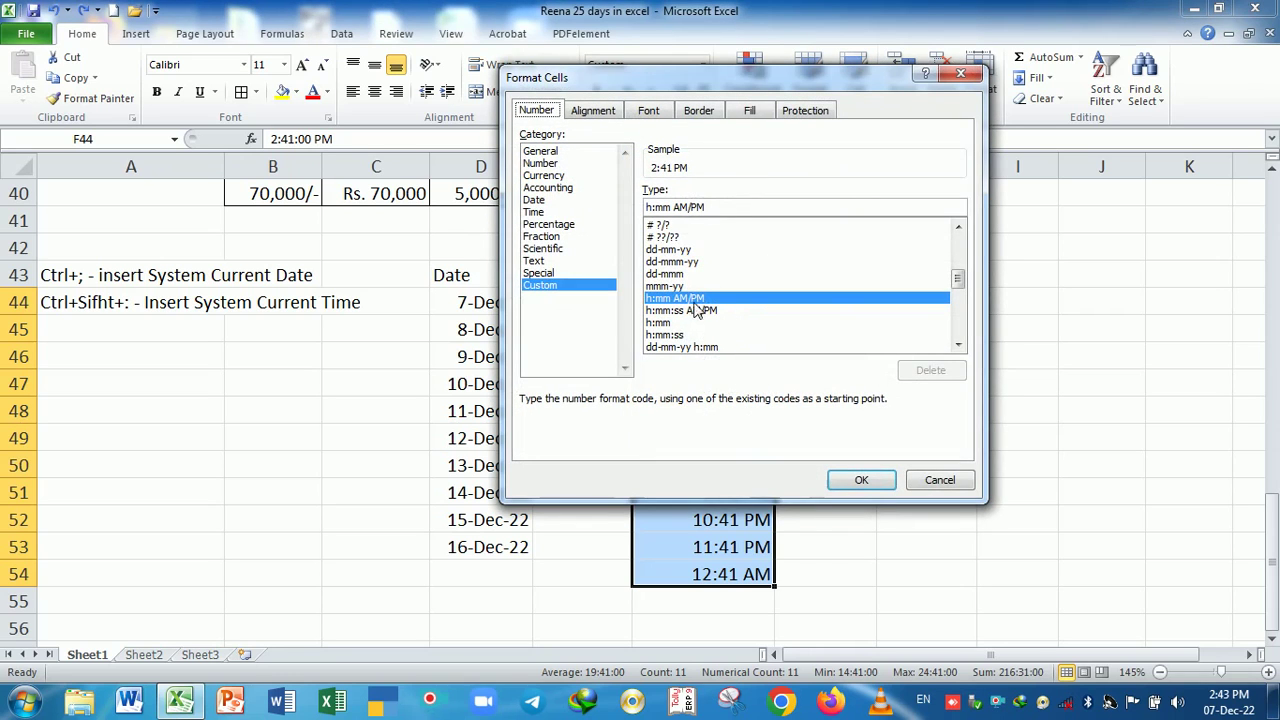
left_click(673, 323)
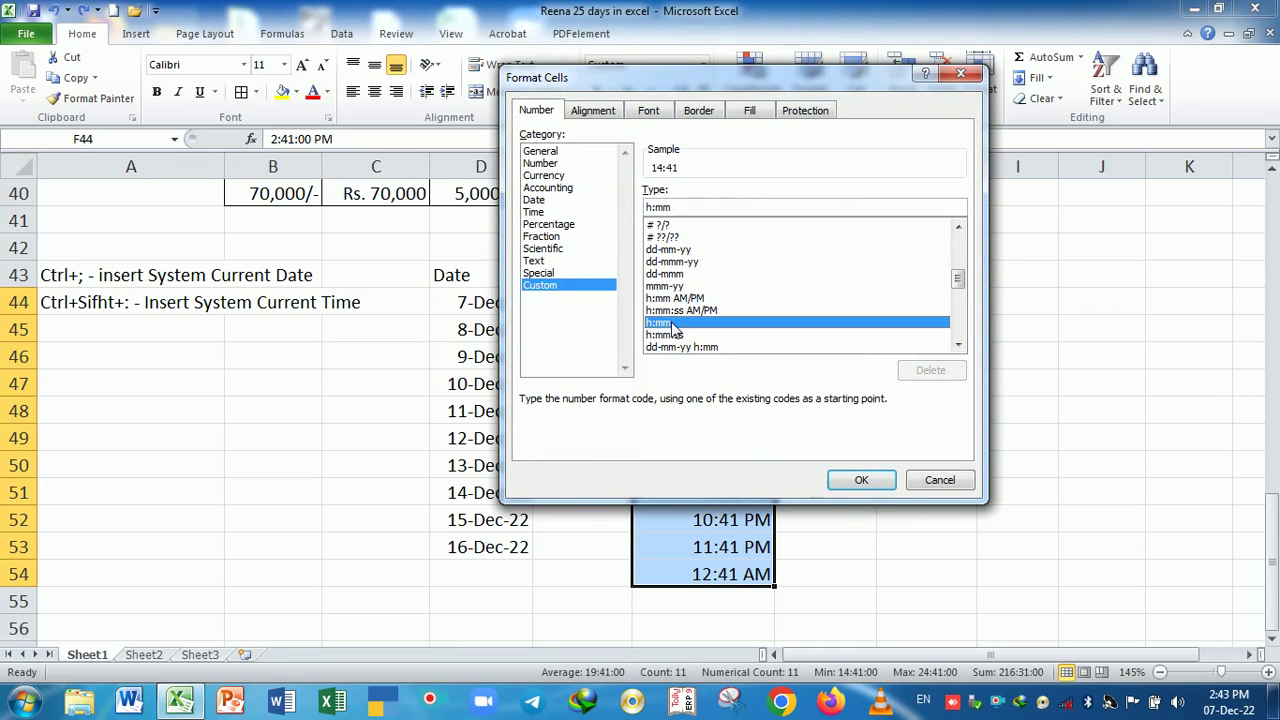
left_click(676, 237)
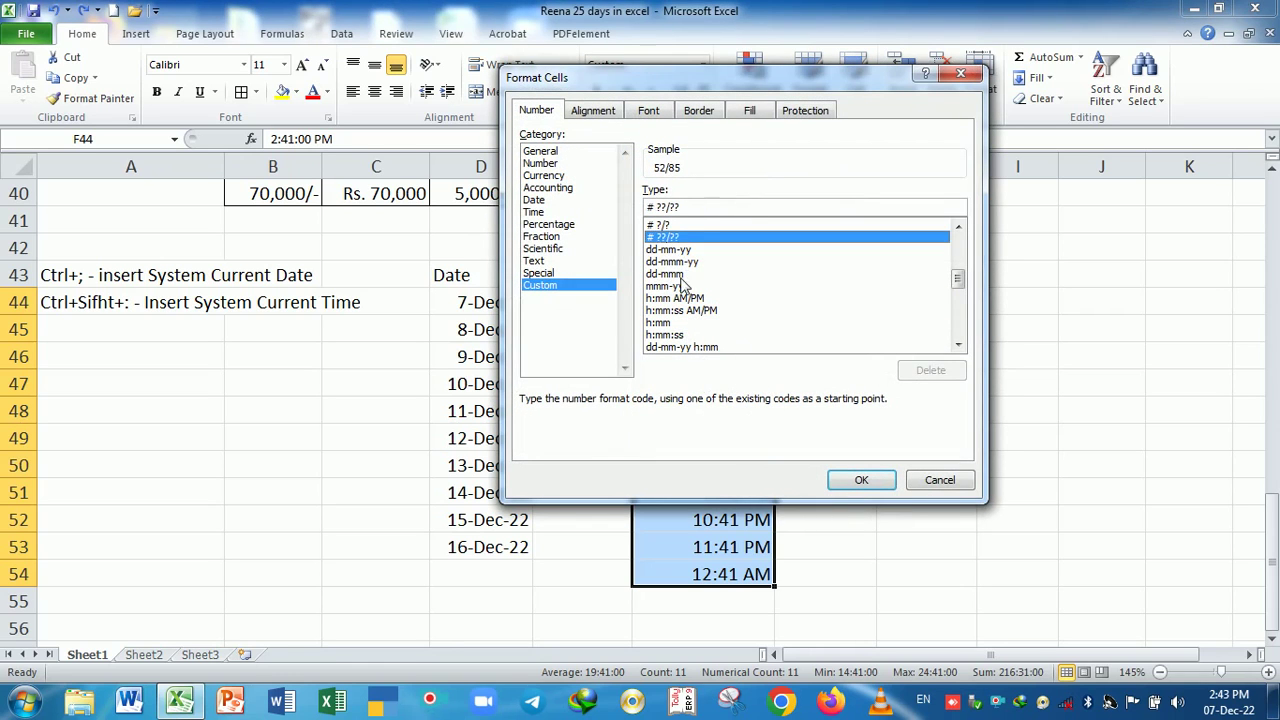
left_click(684, 274)
left_click(687, 298)
left_click(688, 323)
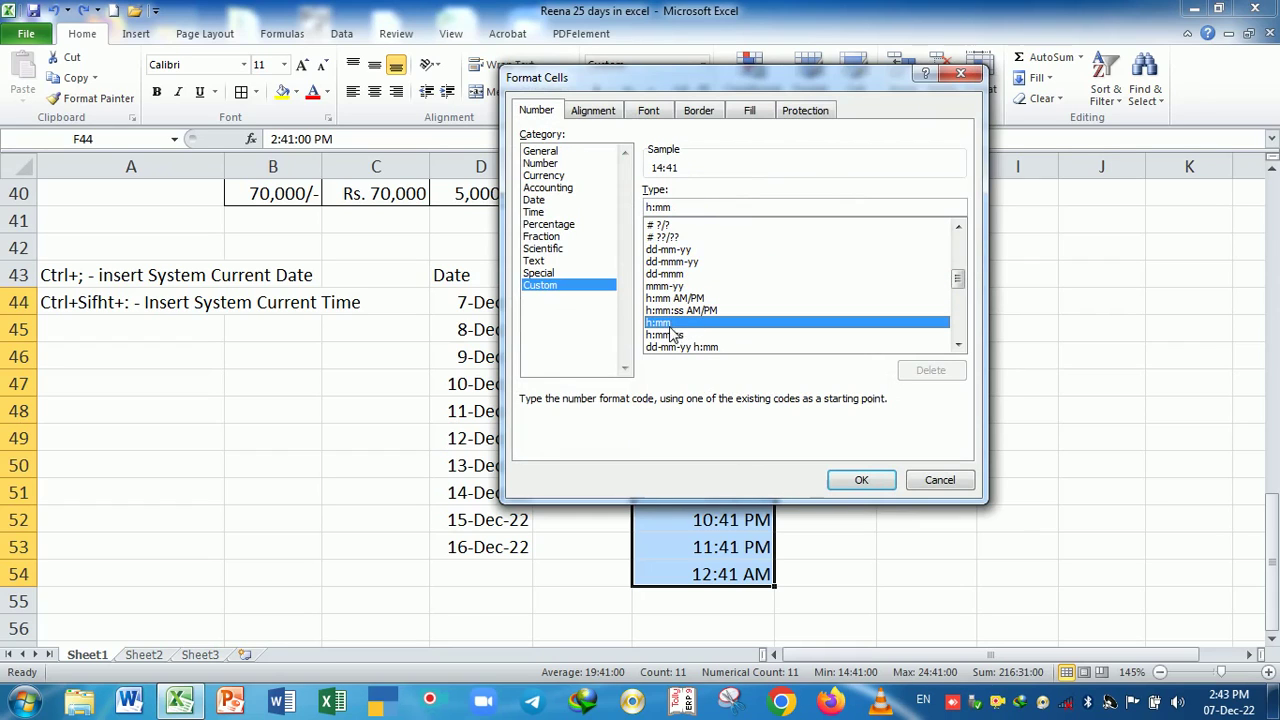
left_click(678, 336)
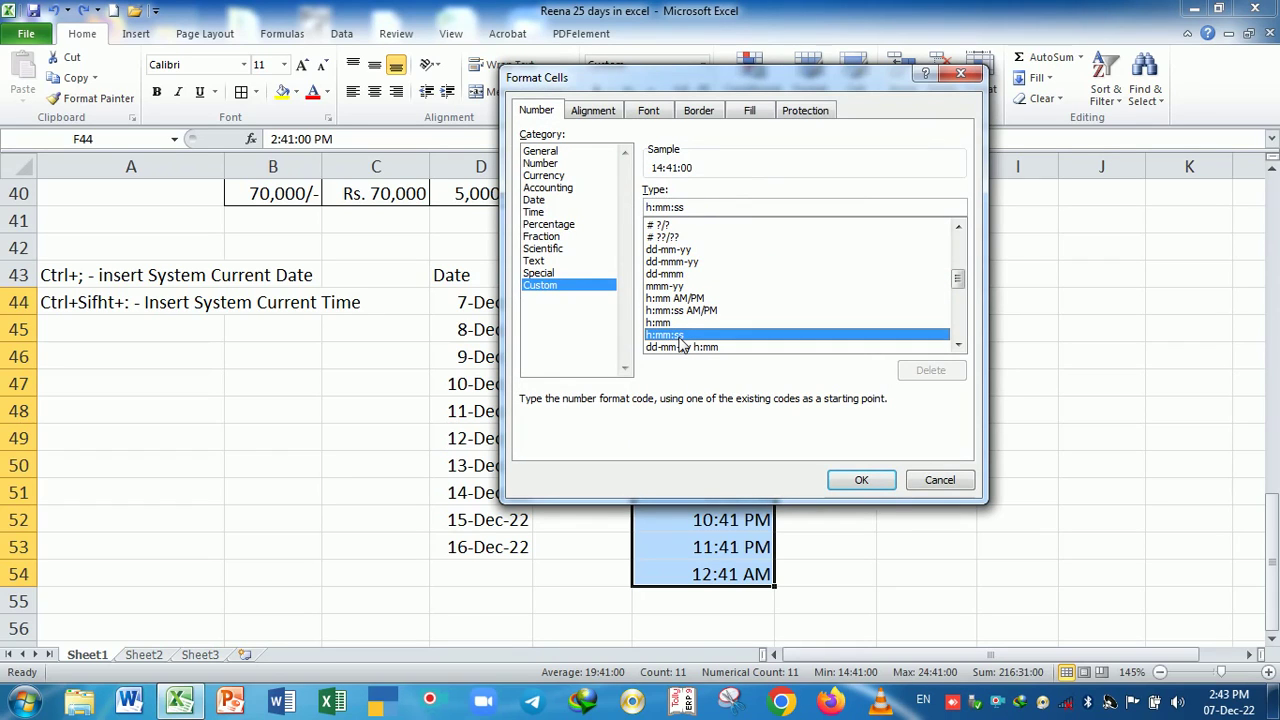
left_click(683, 311)
left_click(686, 323)
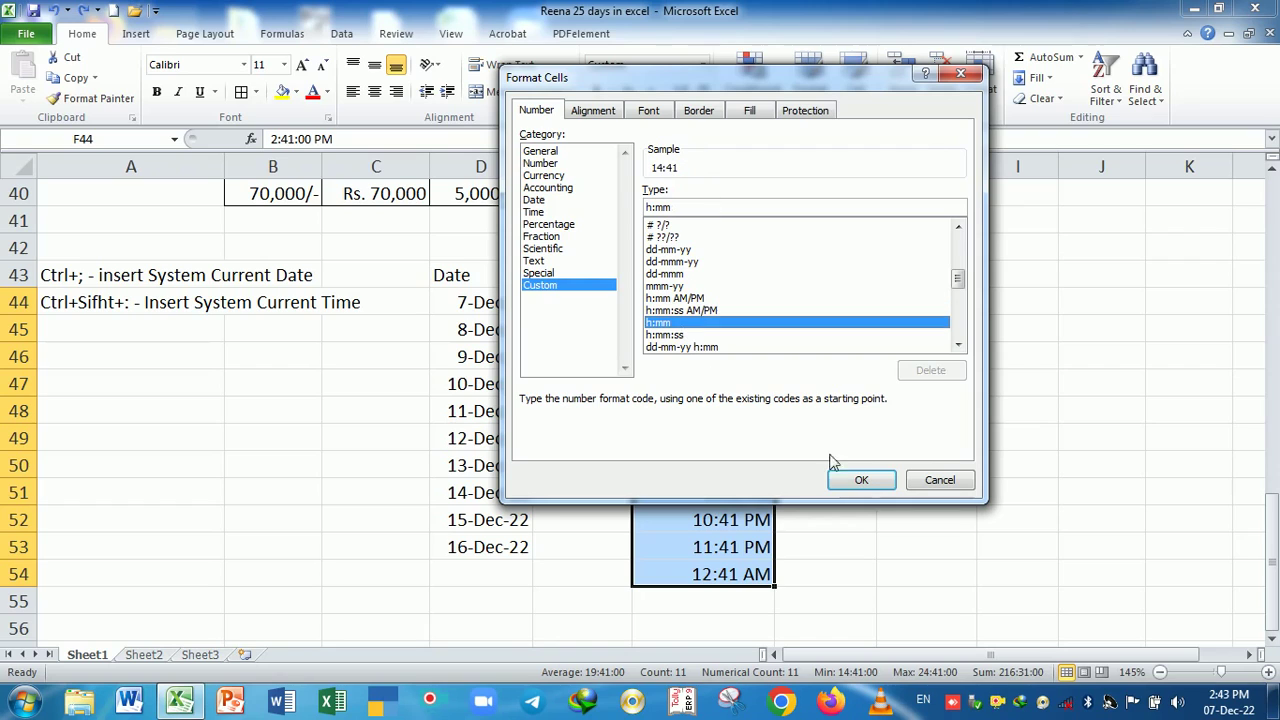
left_click(679, 348)
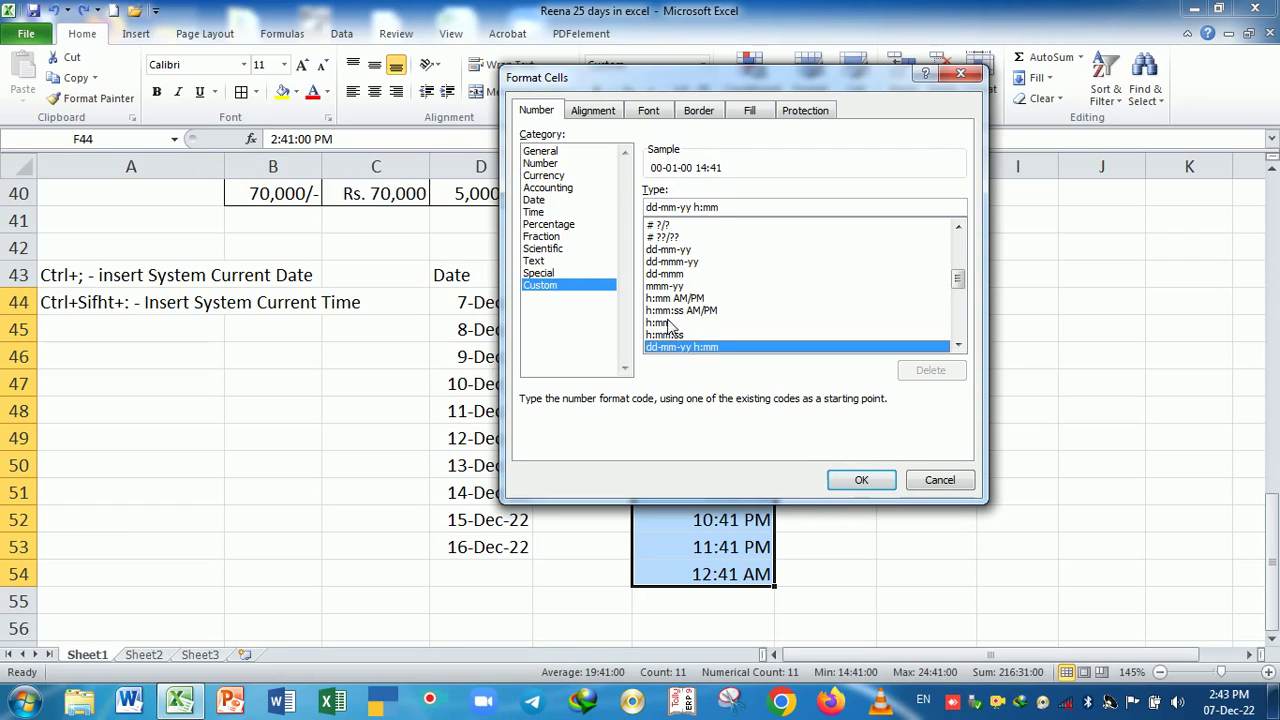
left_click(676, 323)
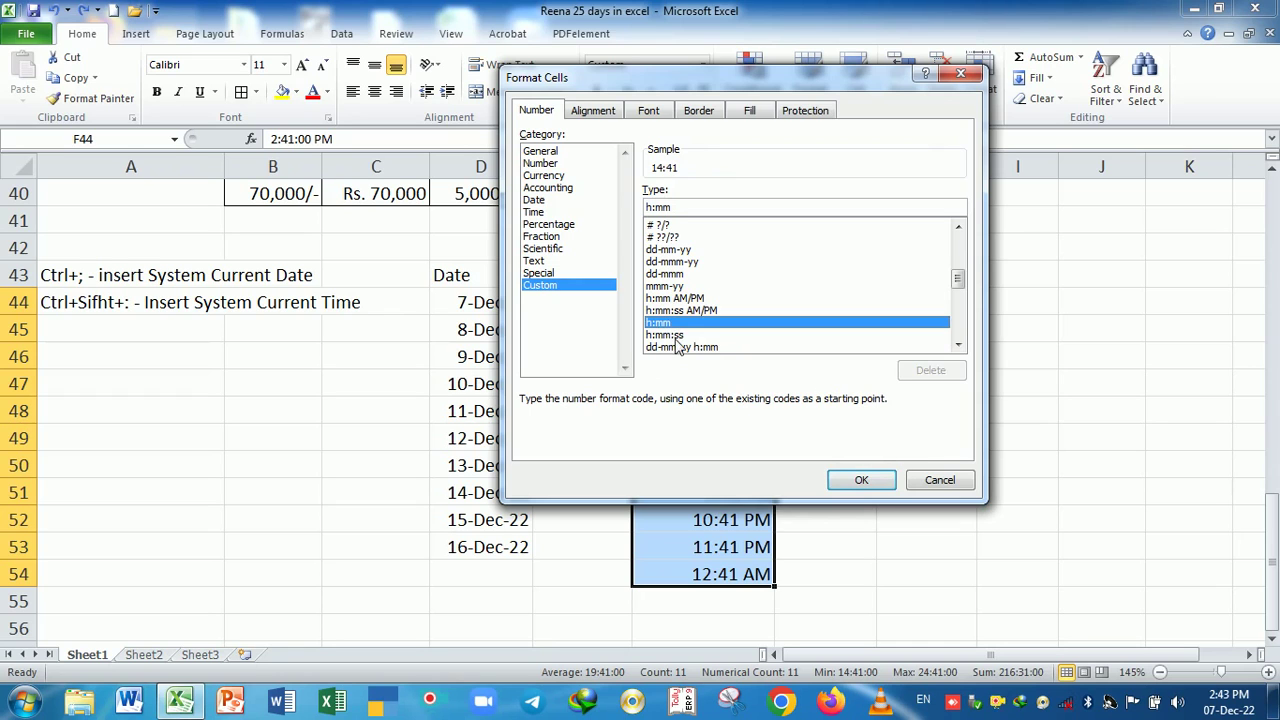
left_click(845, 484)
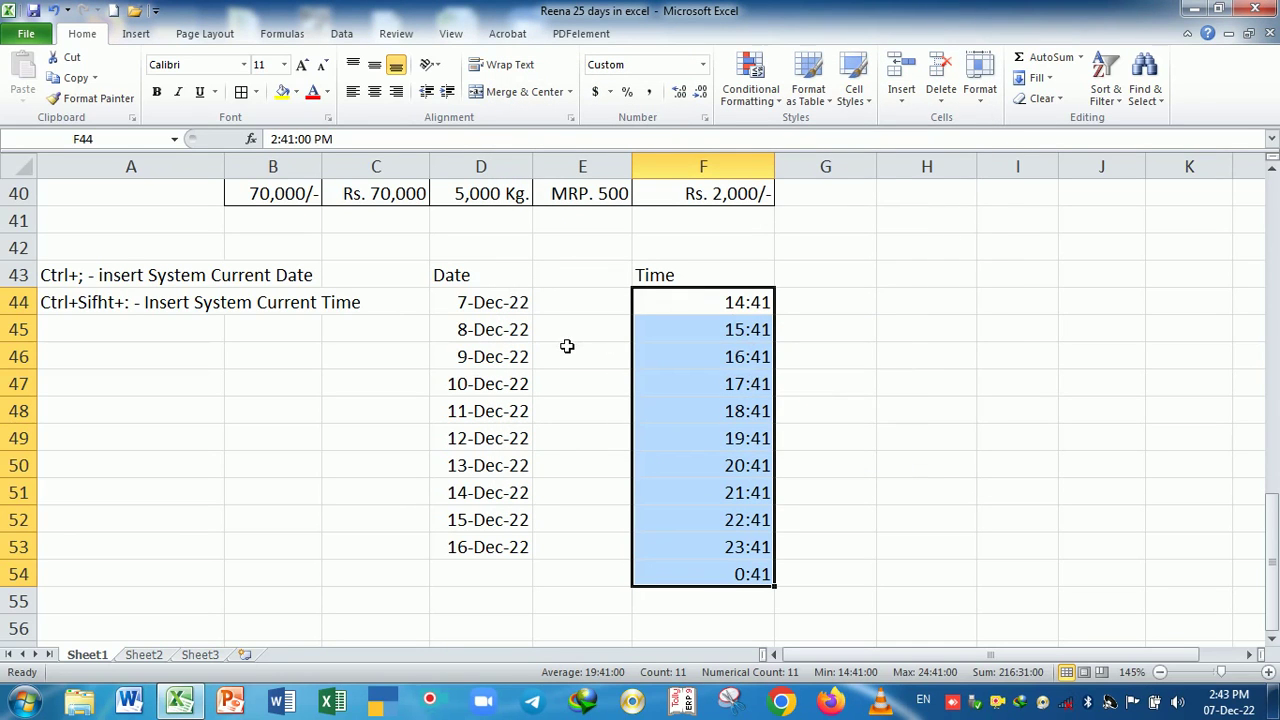
left_click(601, 383)
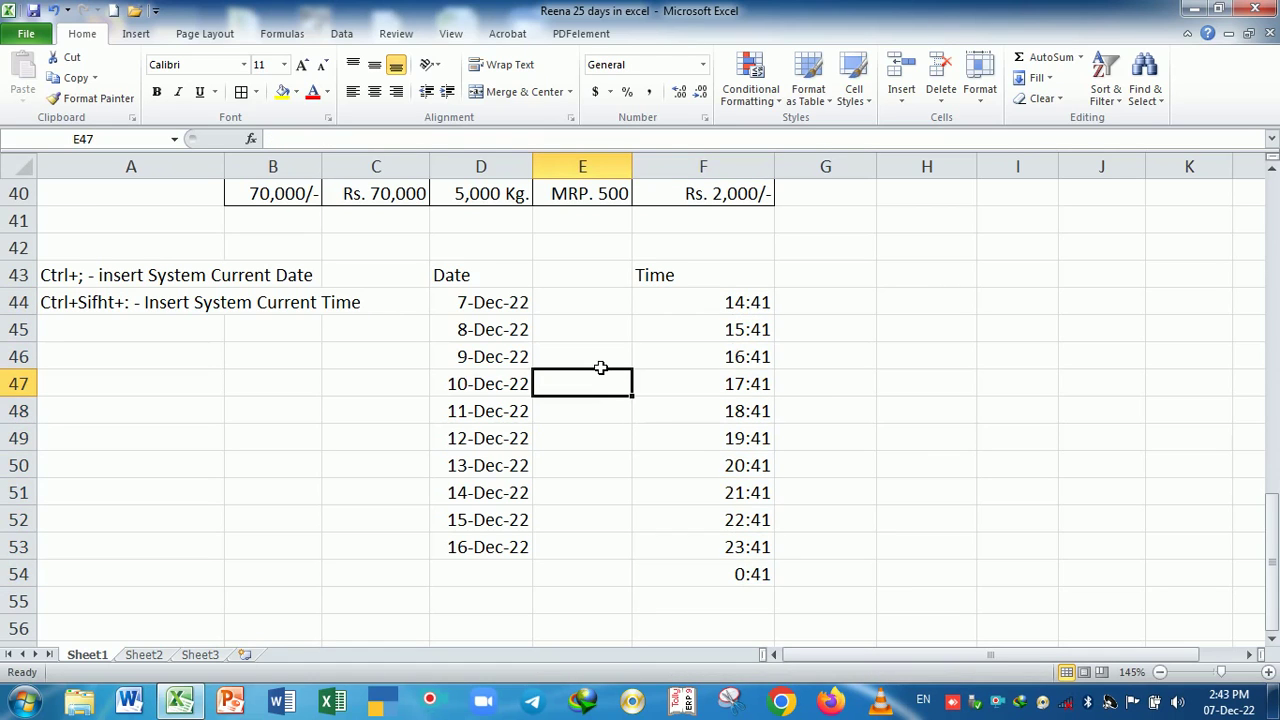
key("ctrl+1")
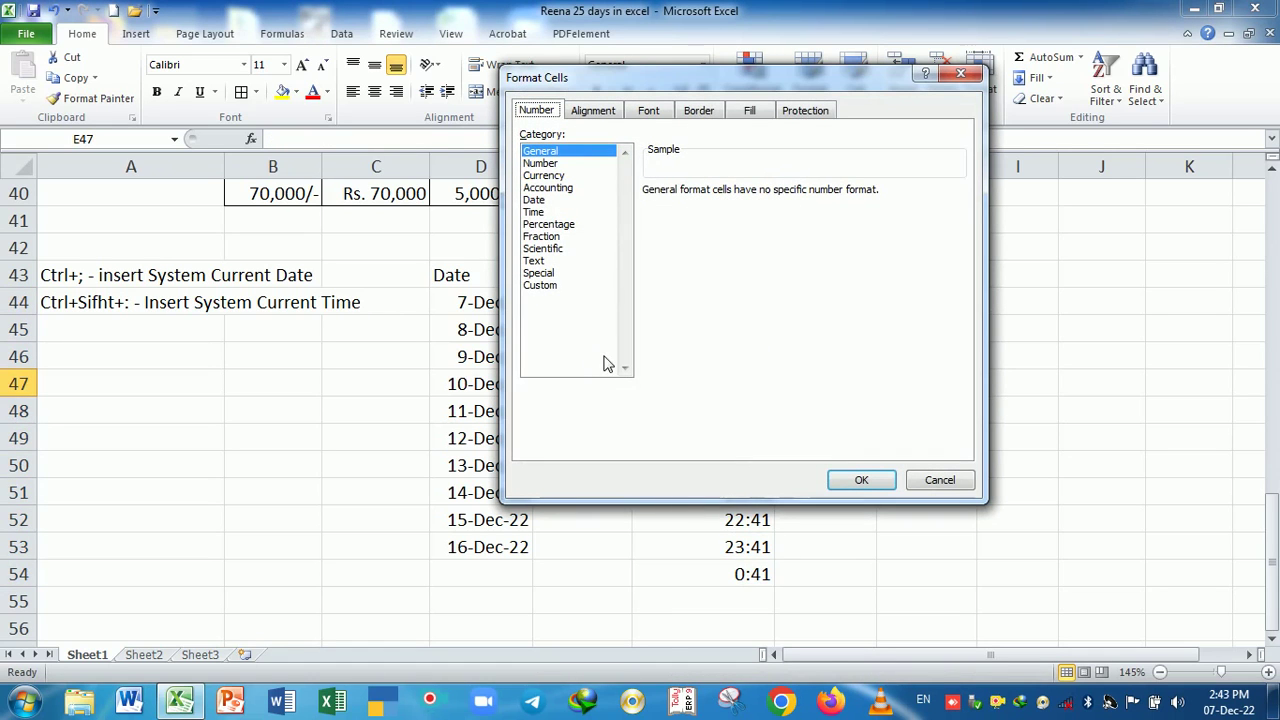
left_click(567, 225)
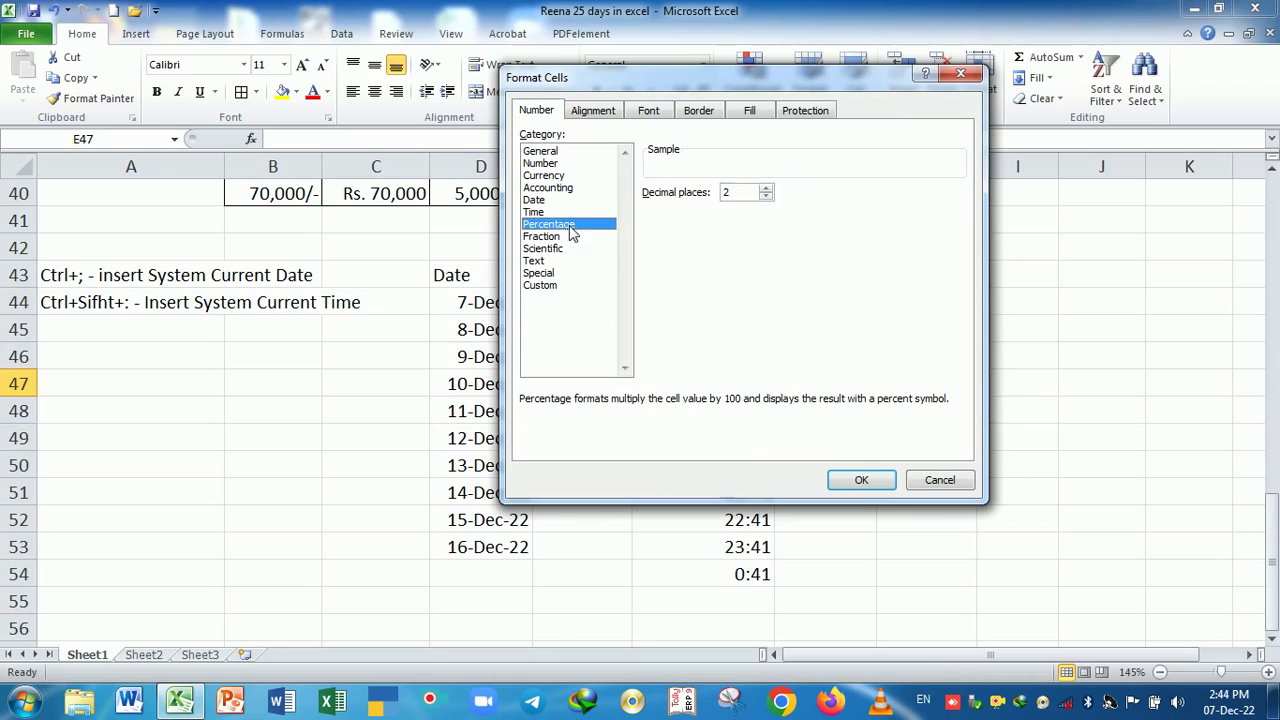
left_click(940, 480)
scroll(700, 410, "up", 3)
scroll(700, 410, "down", 5)
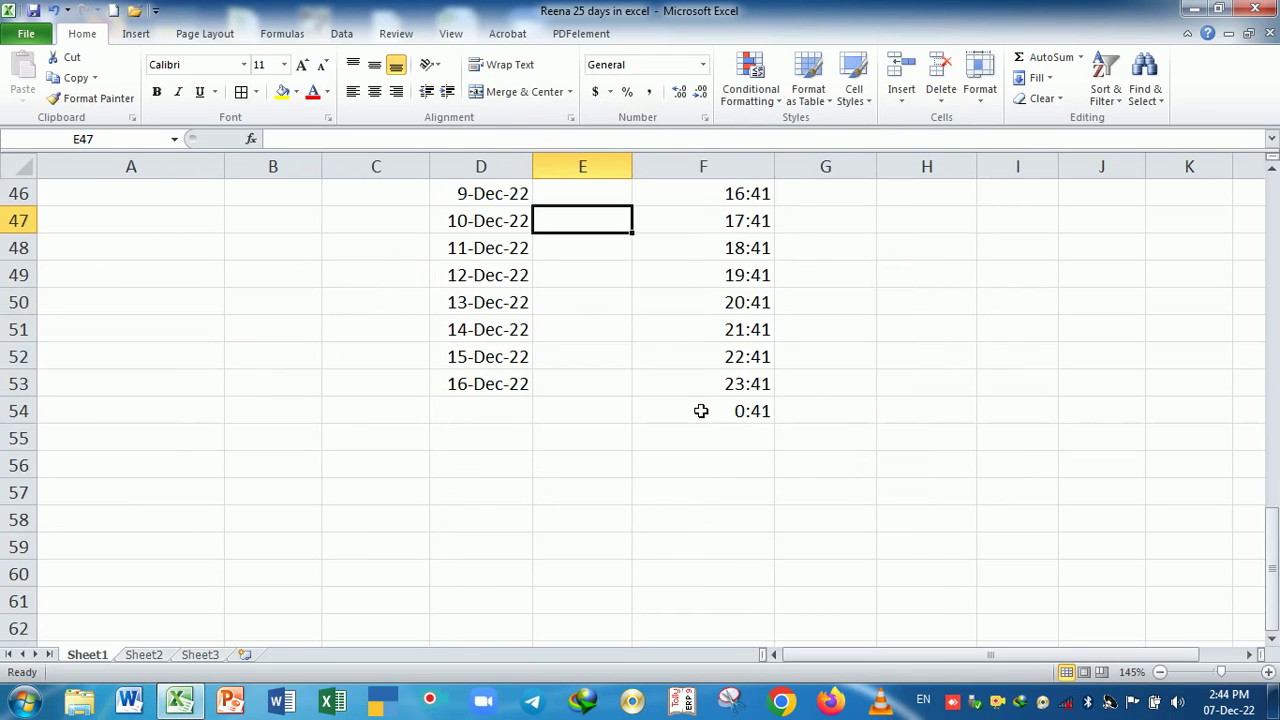
left_click(201, 371)
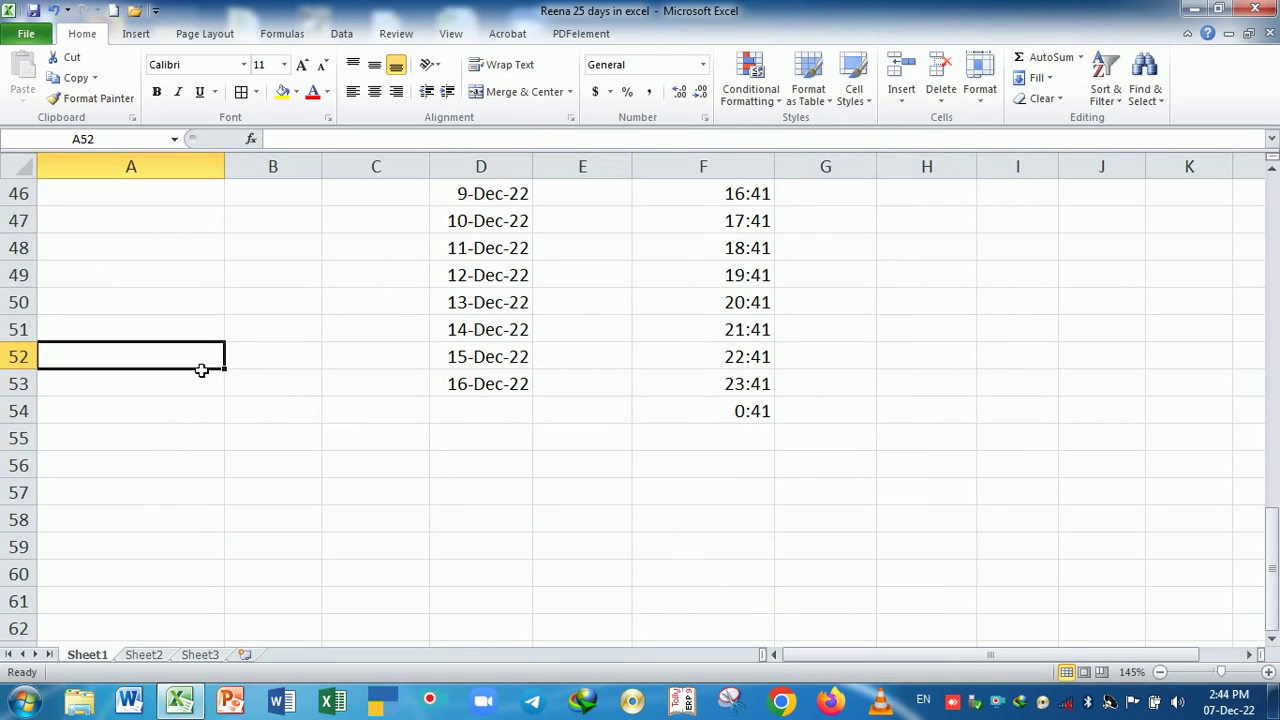
- Enter the note 'Every functin and formula satarted with equal (=)' in cell A47
key("Up")
key("Up")
key("Up")
key("Up")
key("Up")
key("Up")
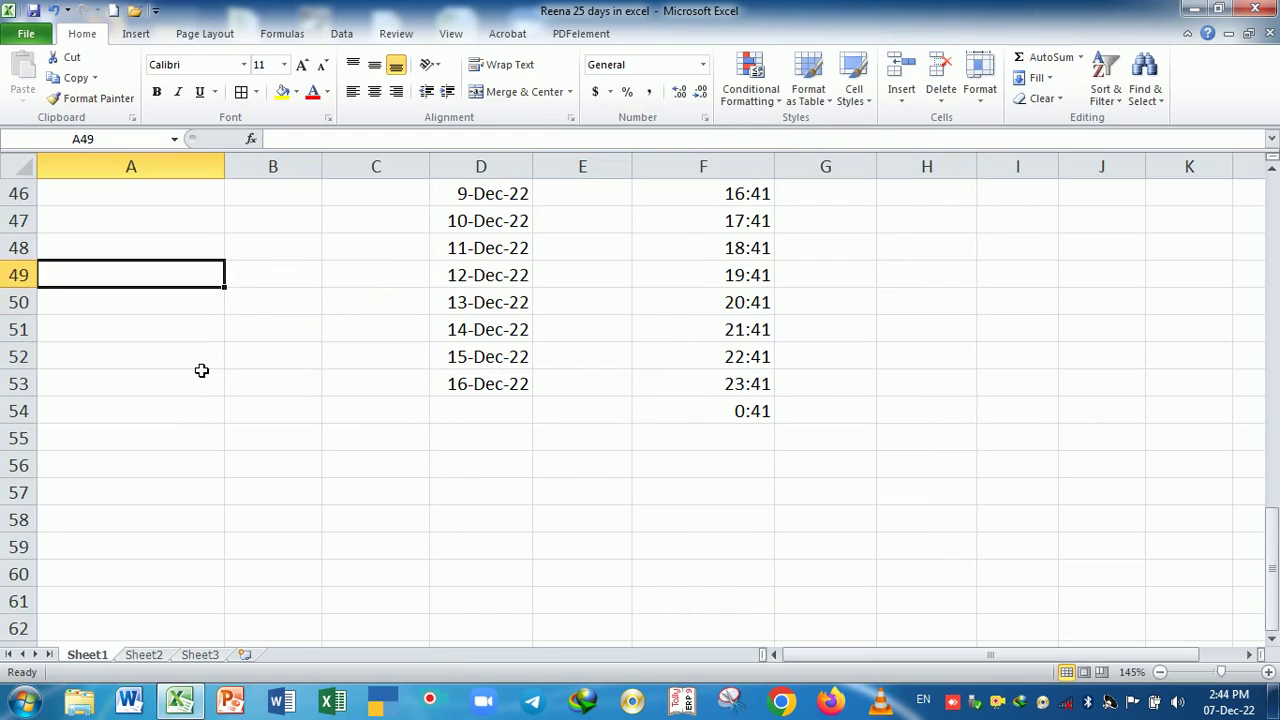
key("Down")
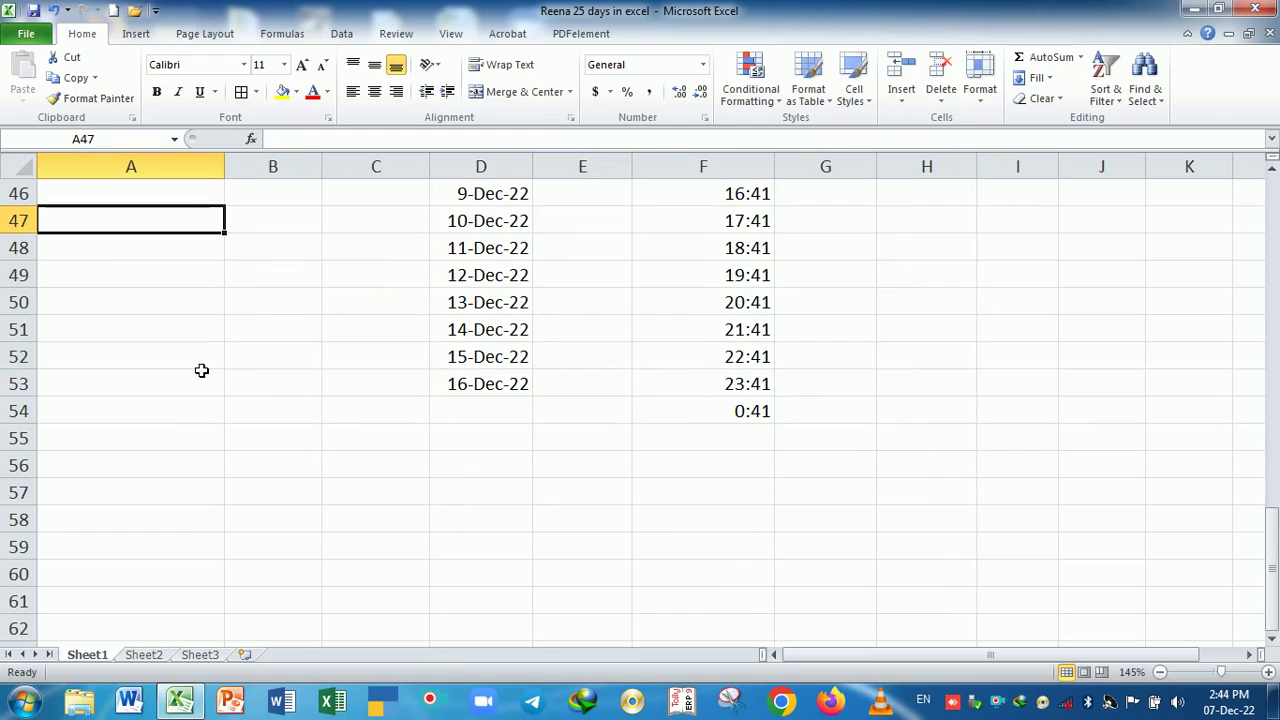
type("En")
key("BackSpace")
type("very")
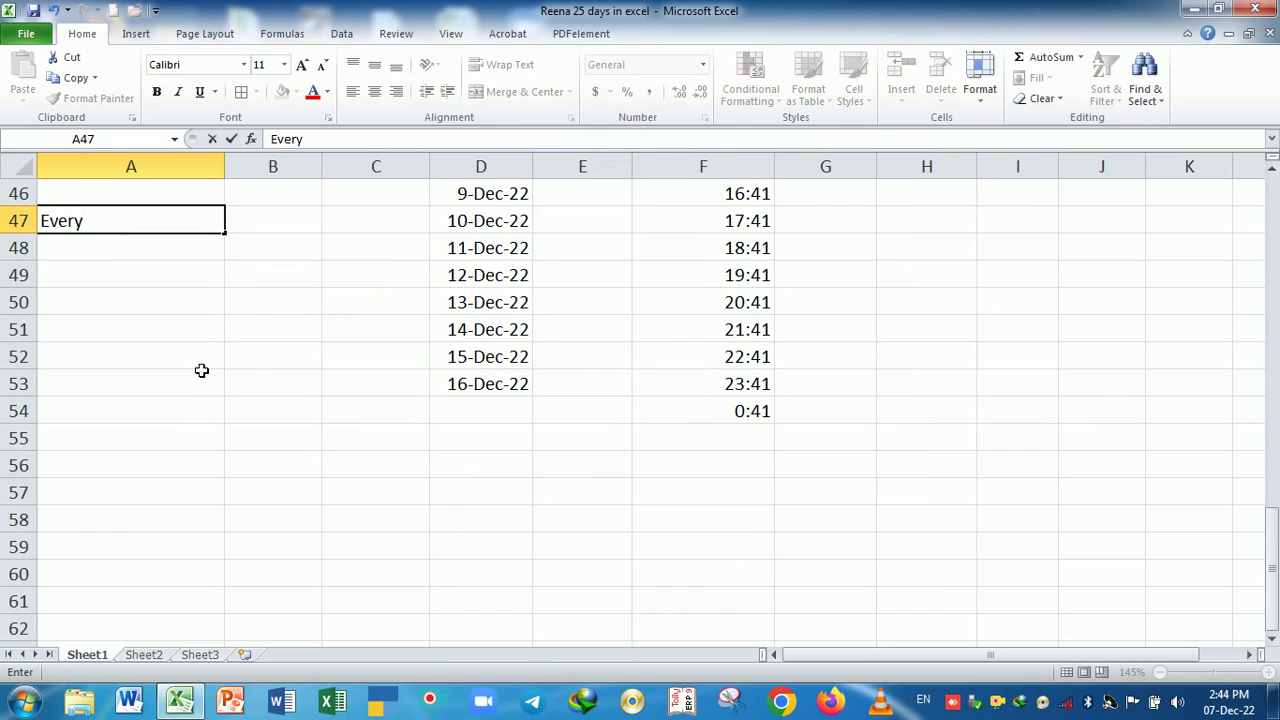
type(" functin and")
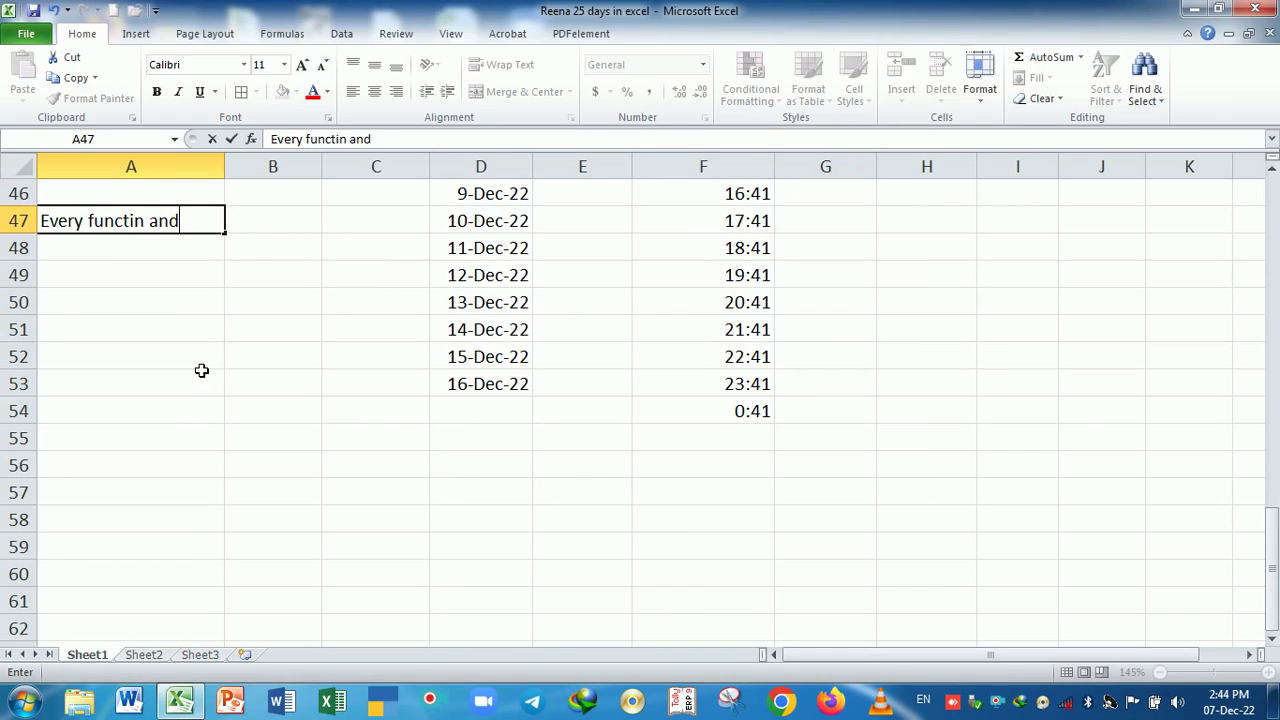
type(" formula")
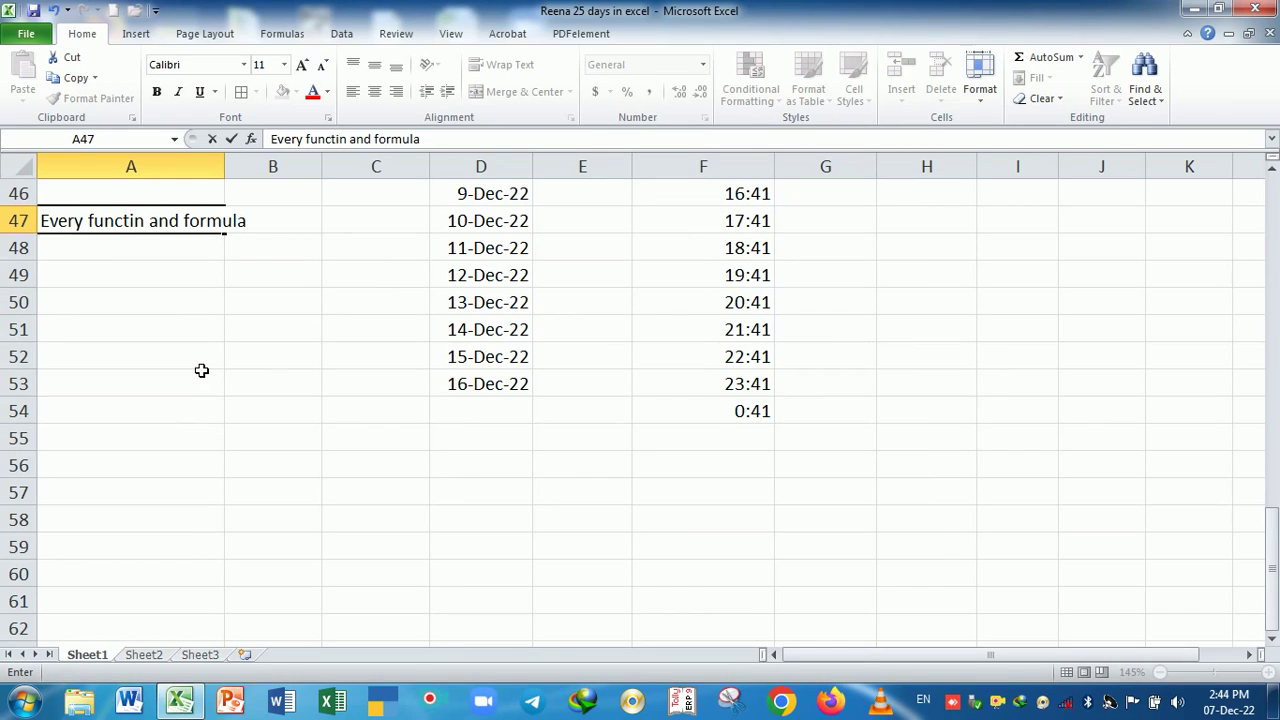
type(" with")
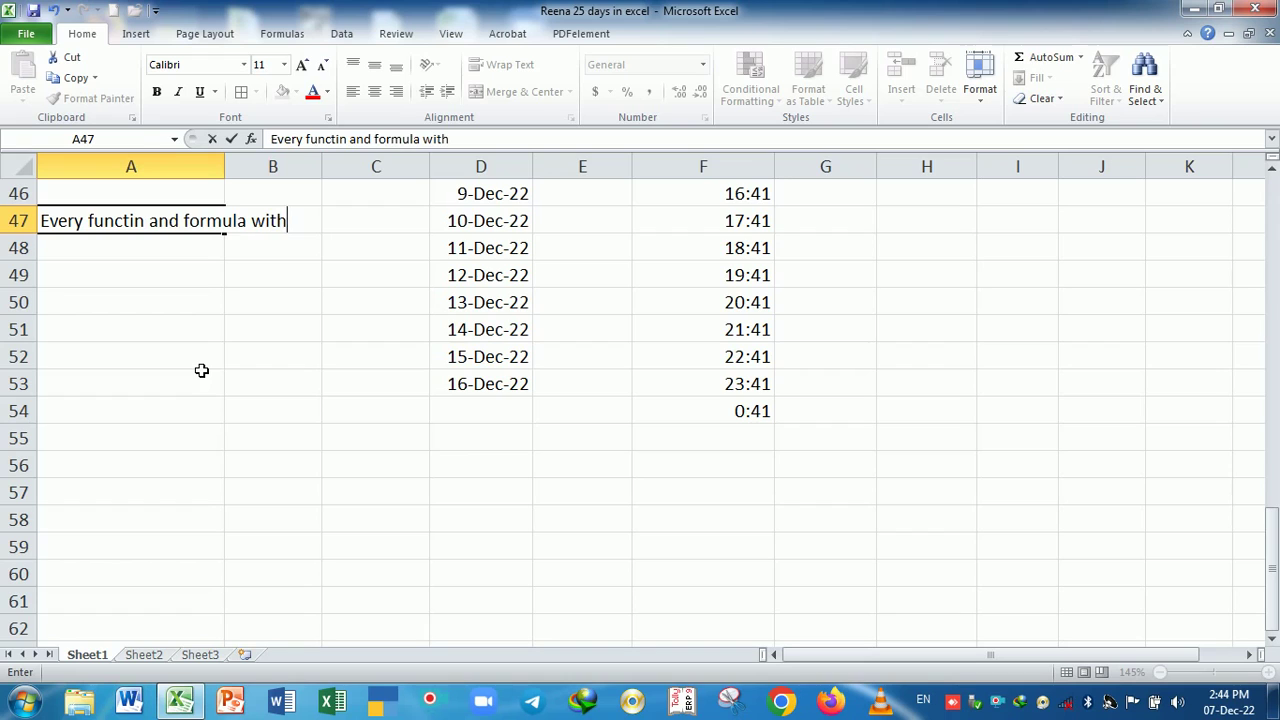
key("BackSpace")
key("BackSpace")
key("BackSpace")
key("BackSpace")
key("BackSpace")
type("sata")
key("BackSpace")
type("tar")
key("BackSpace")
key("BackSpace")
type("arted ")
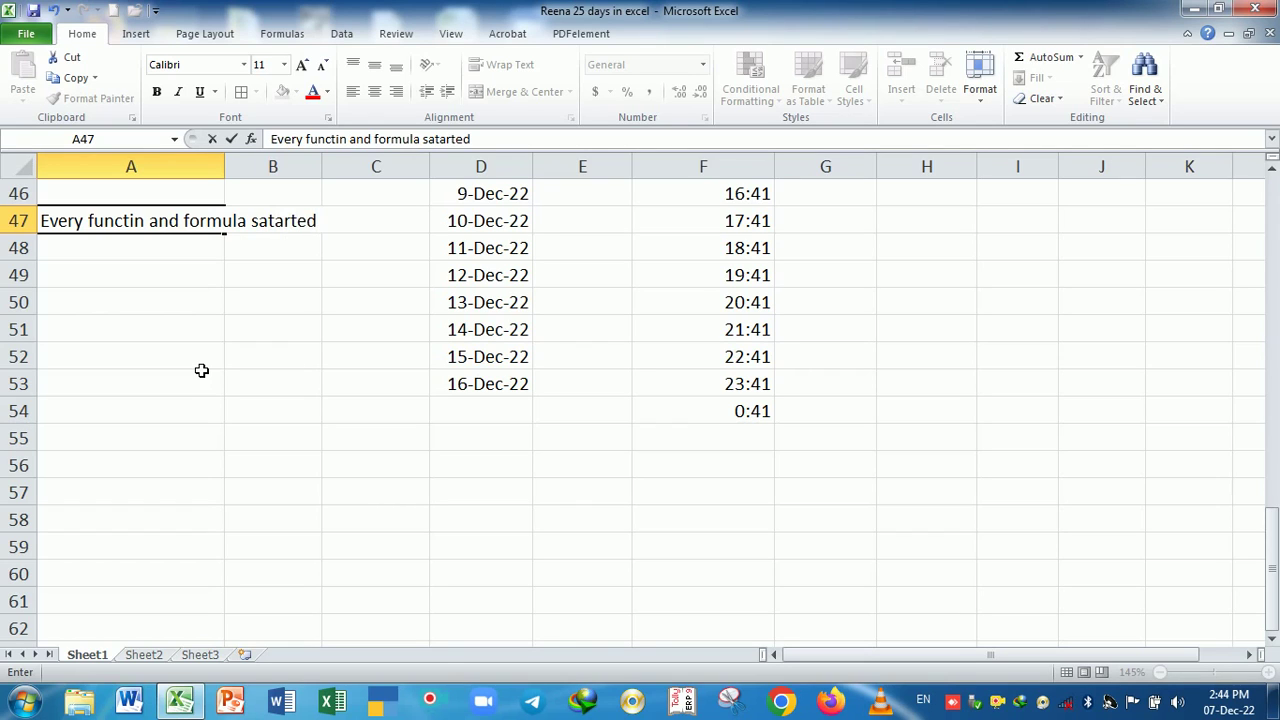
type("with e")
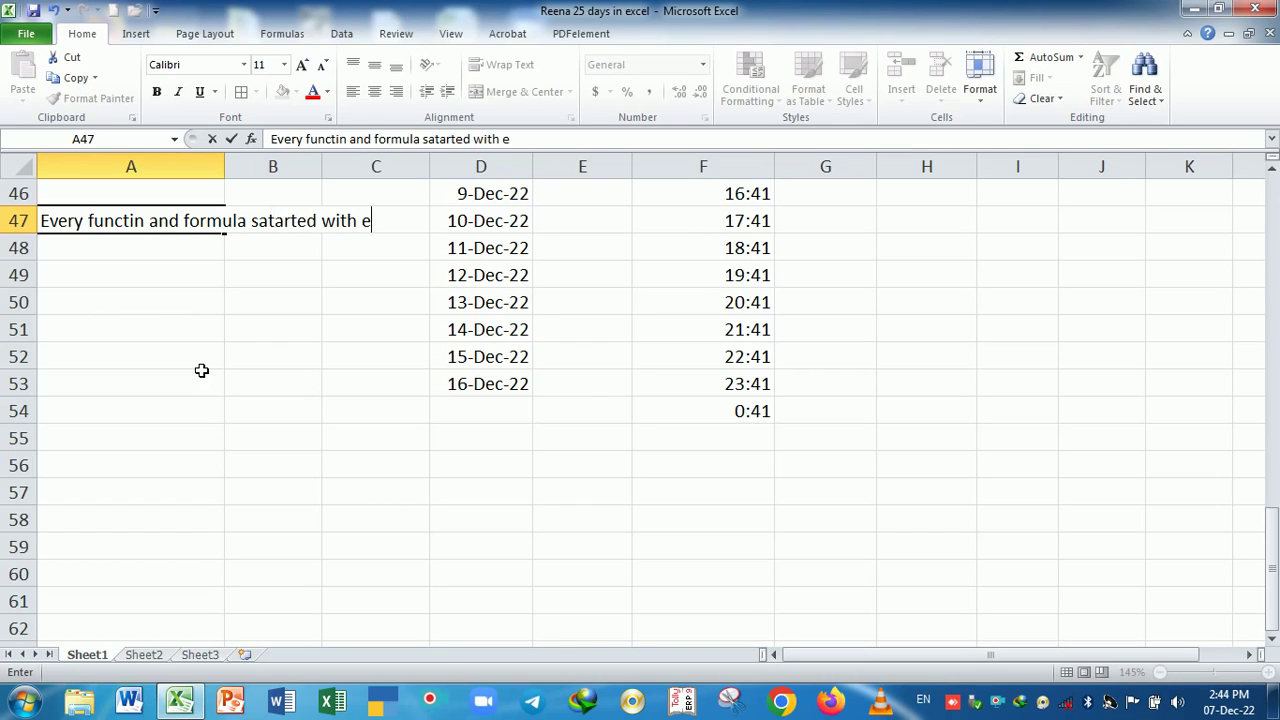
type("qual (=)")
key("Return")
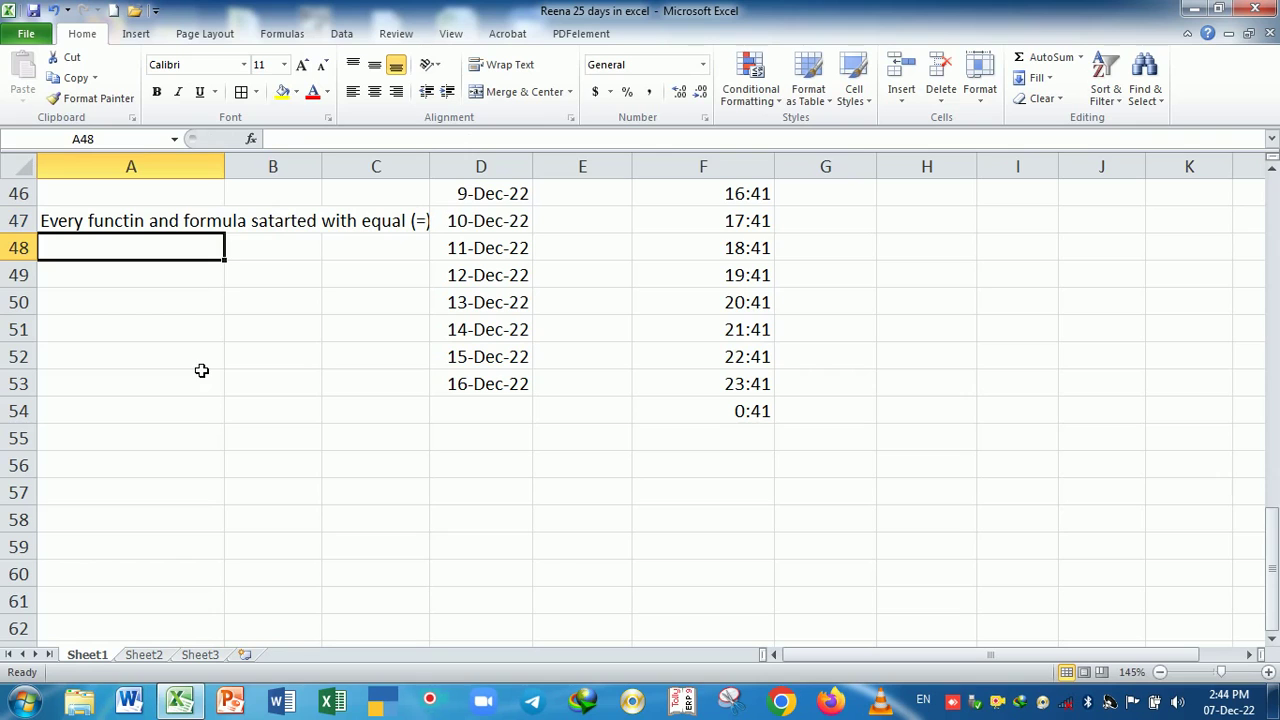
- Slightly widen column C
left_click_drag(426, 172, 438, 175)
left_click(424, 194)
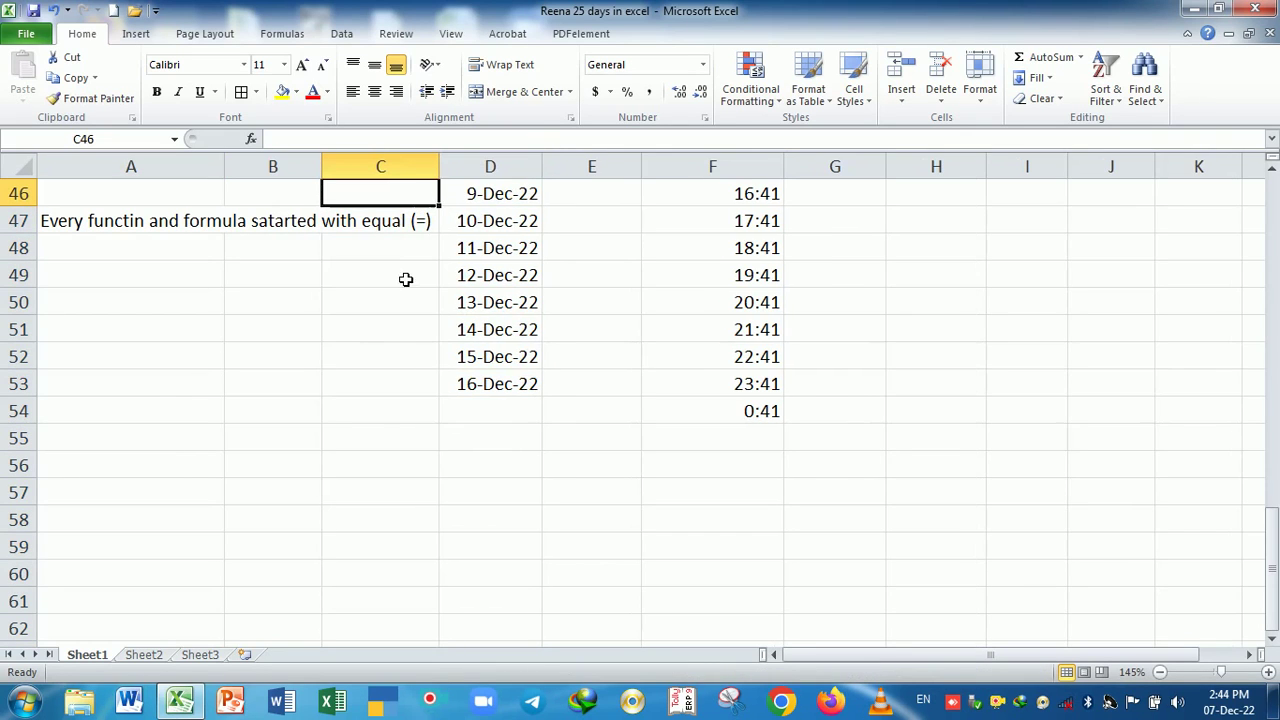
left_click(405, 279)
left_click(134, 324)
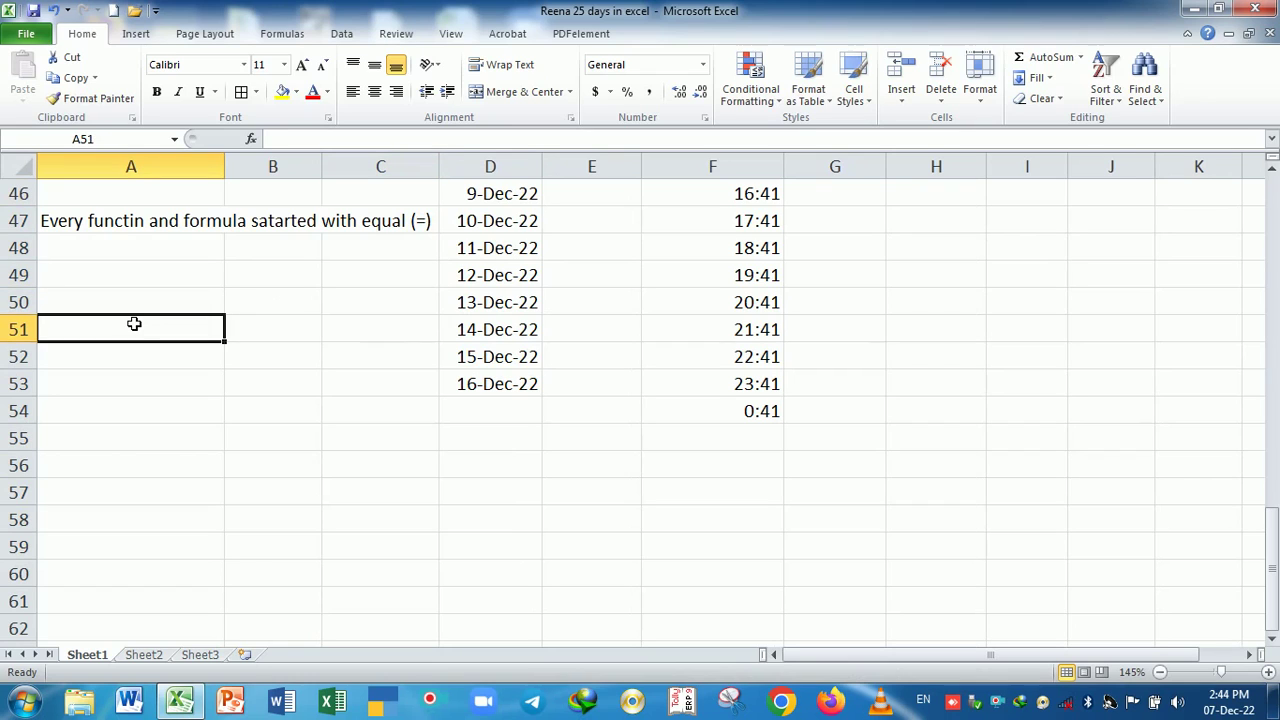
- Enter the formula =2/100 in A51 and the value 2% in A52
type("=")
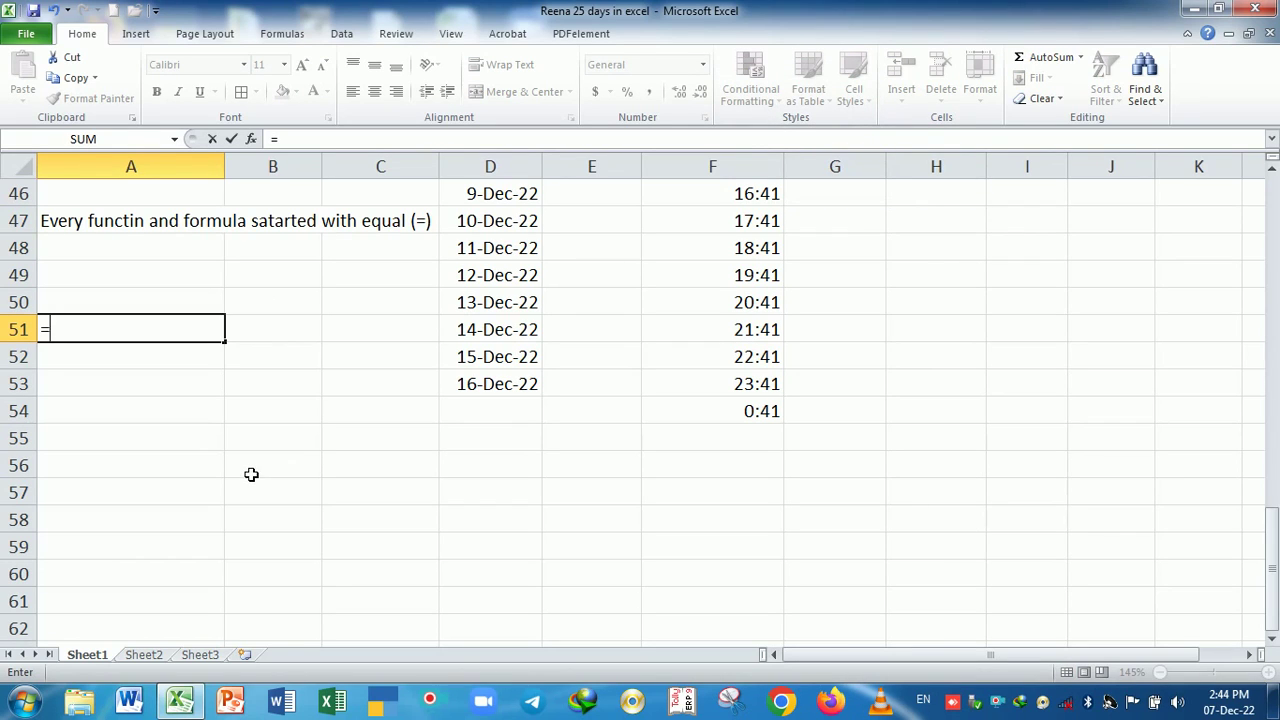
type("2/100")
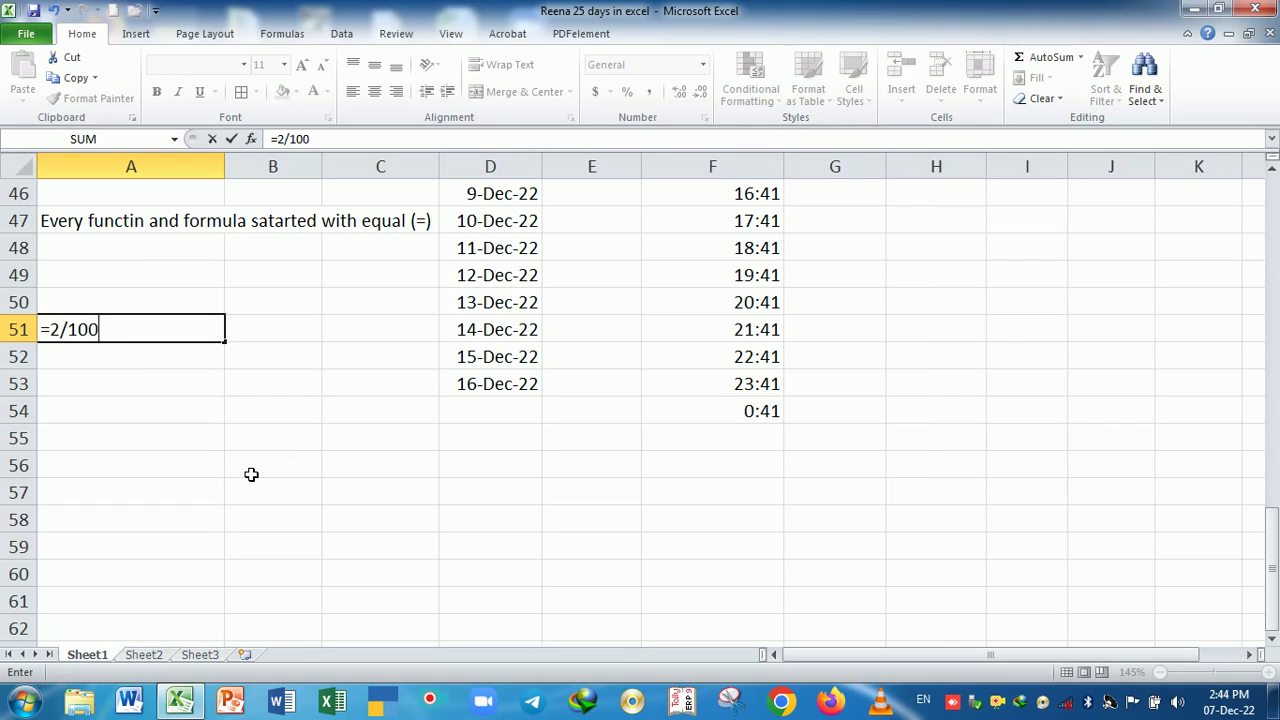
key("Return")
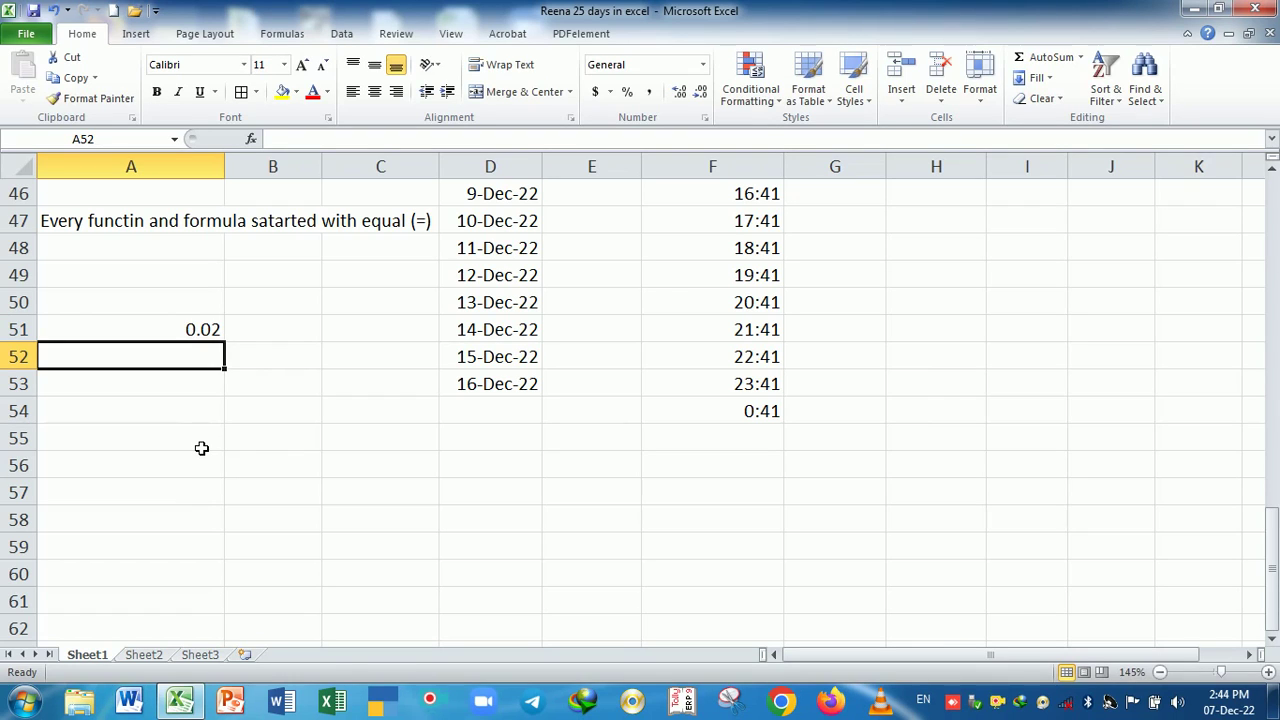
type("2%")
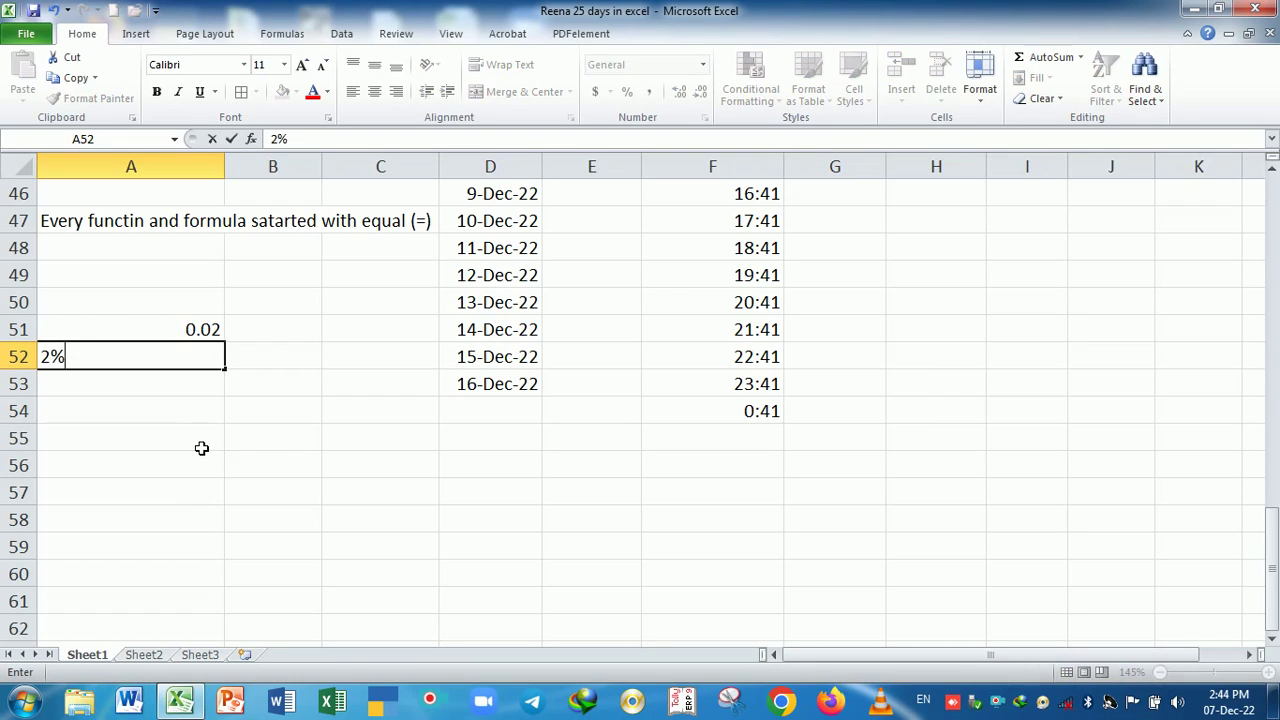
key("Return")
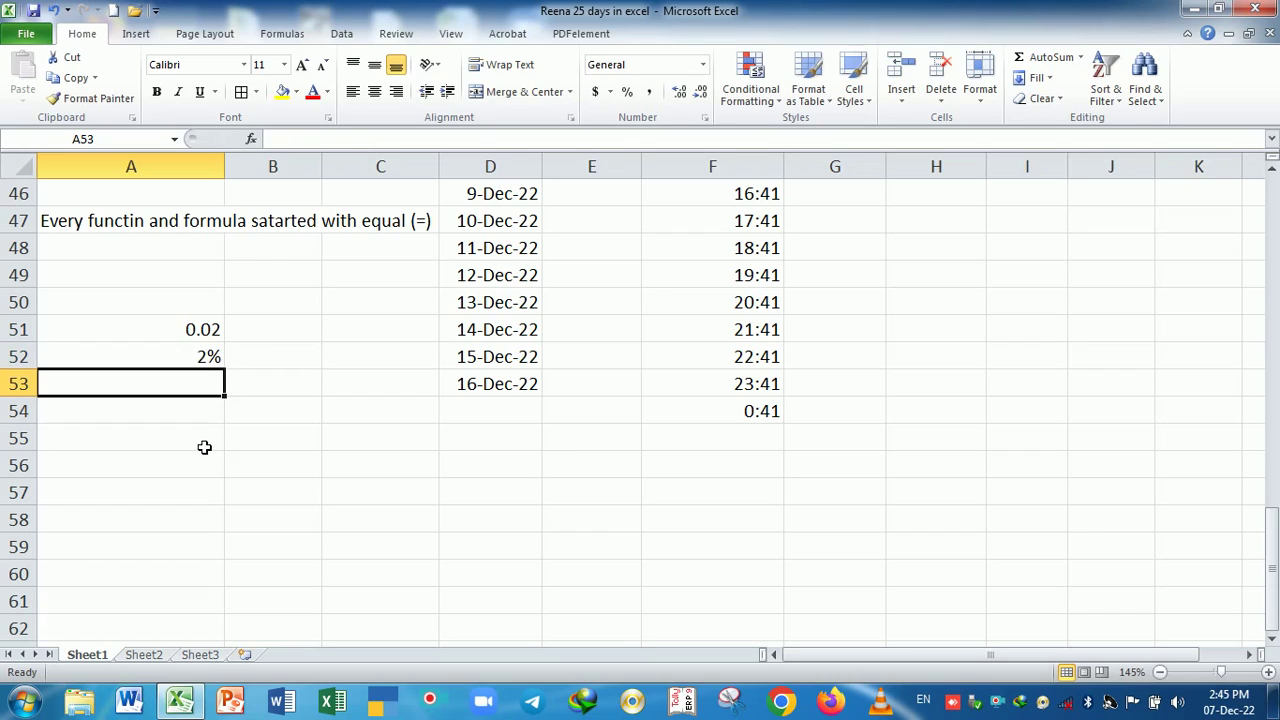
- Review how 2% is stored in A52 and the =2/100 formula in A51
left_click(199, 360)
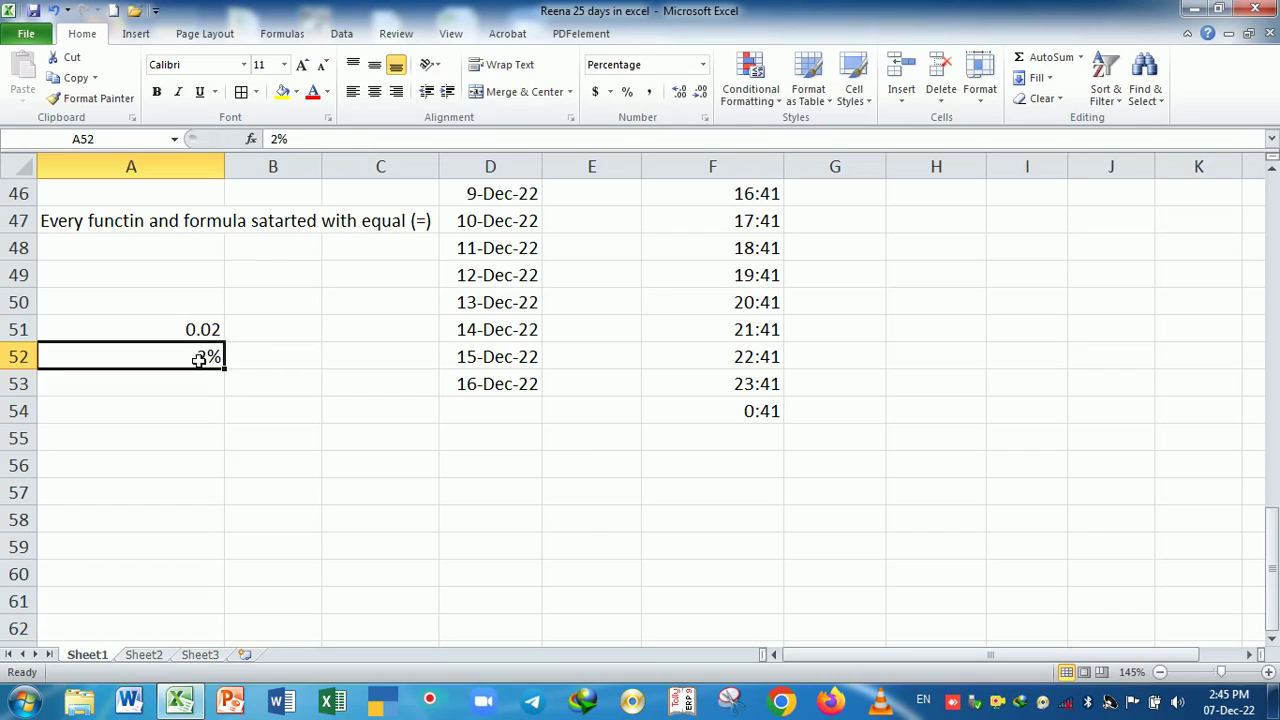
left_click(205, 381)
left_click(206, 338)
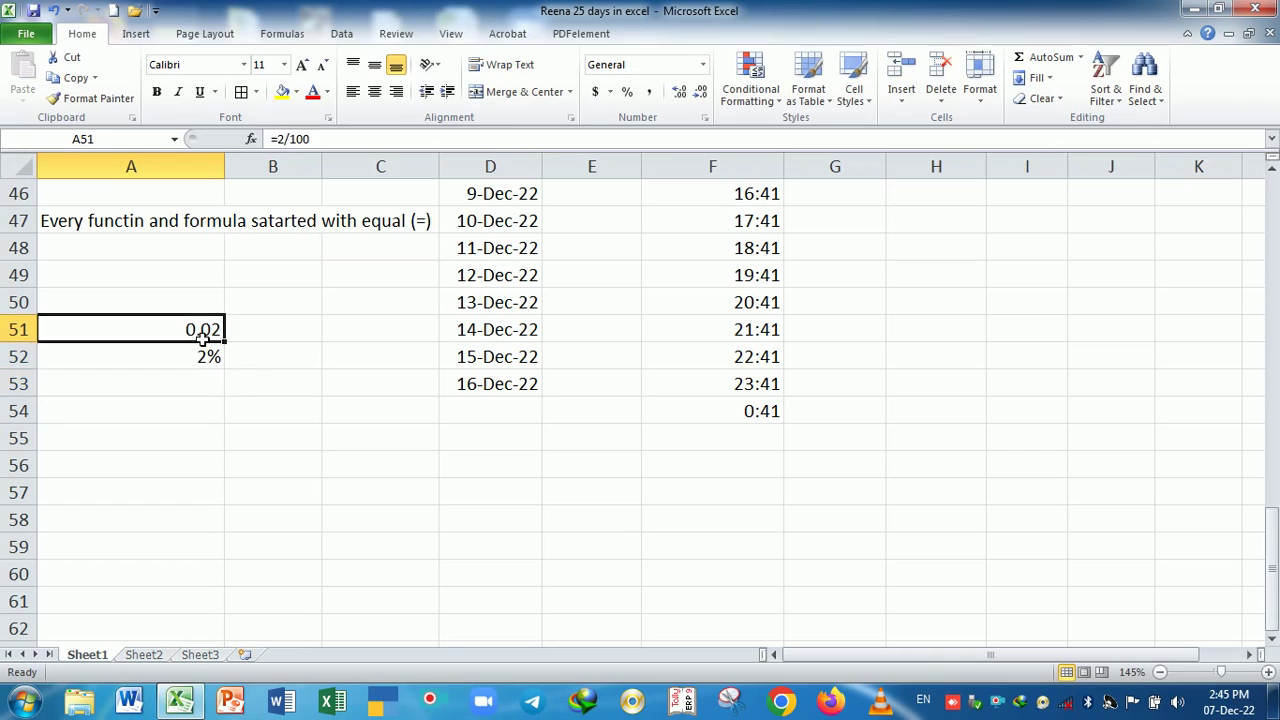
double_click(206, 338)
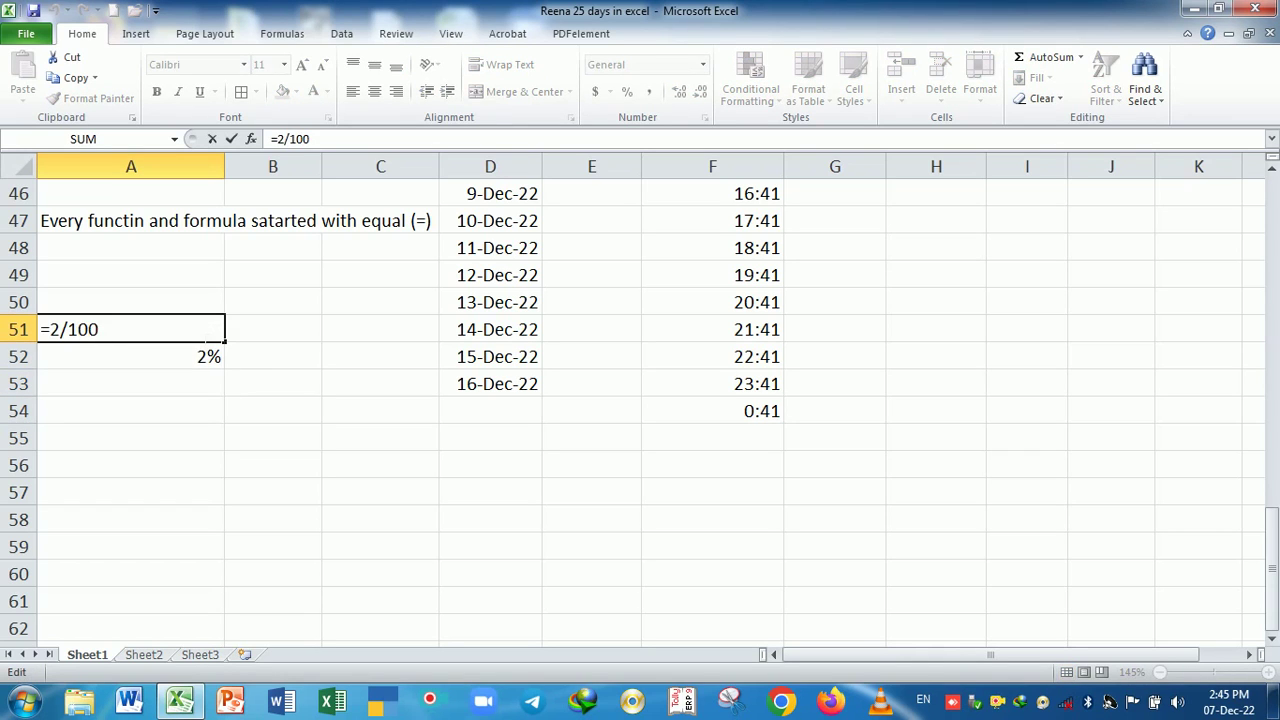
key("Return")
key("Down")
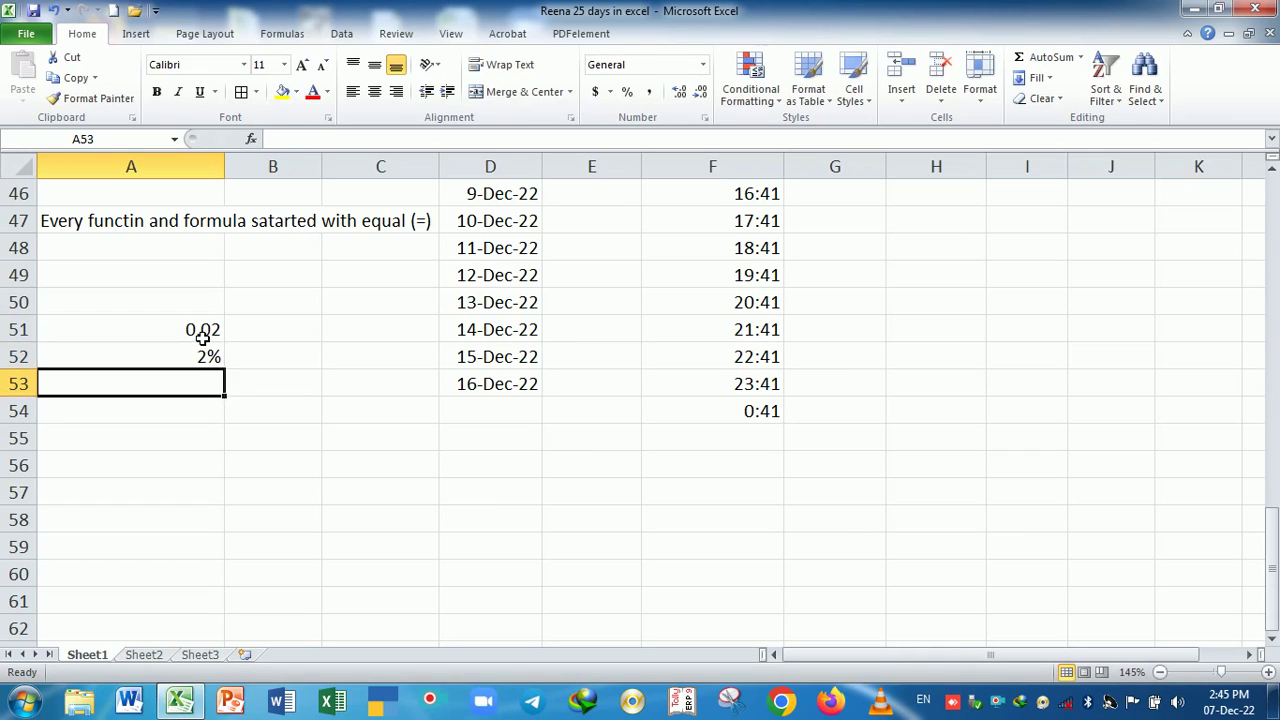
key("Down")
- Enter the principal 20000 in A54 and the years 2 in A55
type("20000")
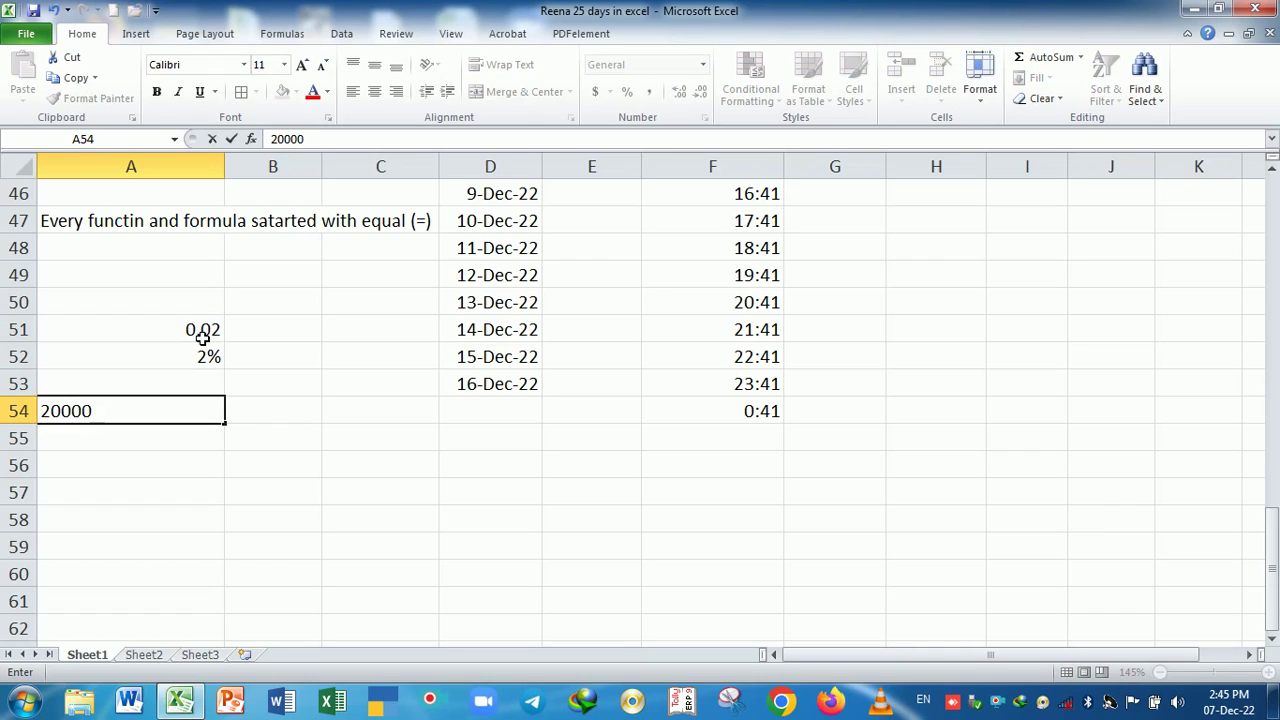
key("Return")
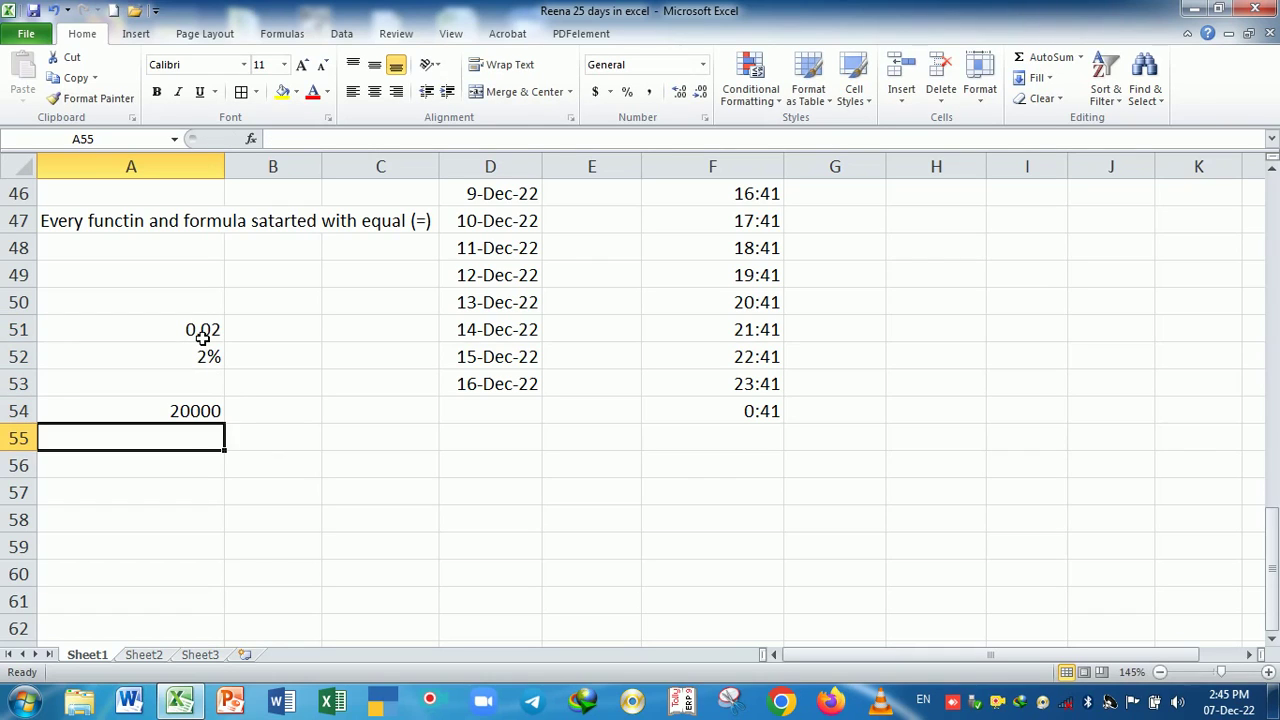
type("2")
key("Return")
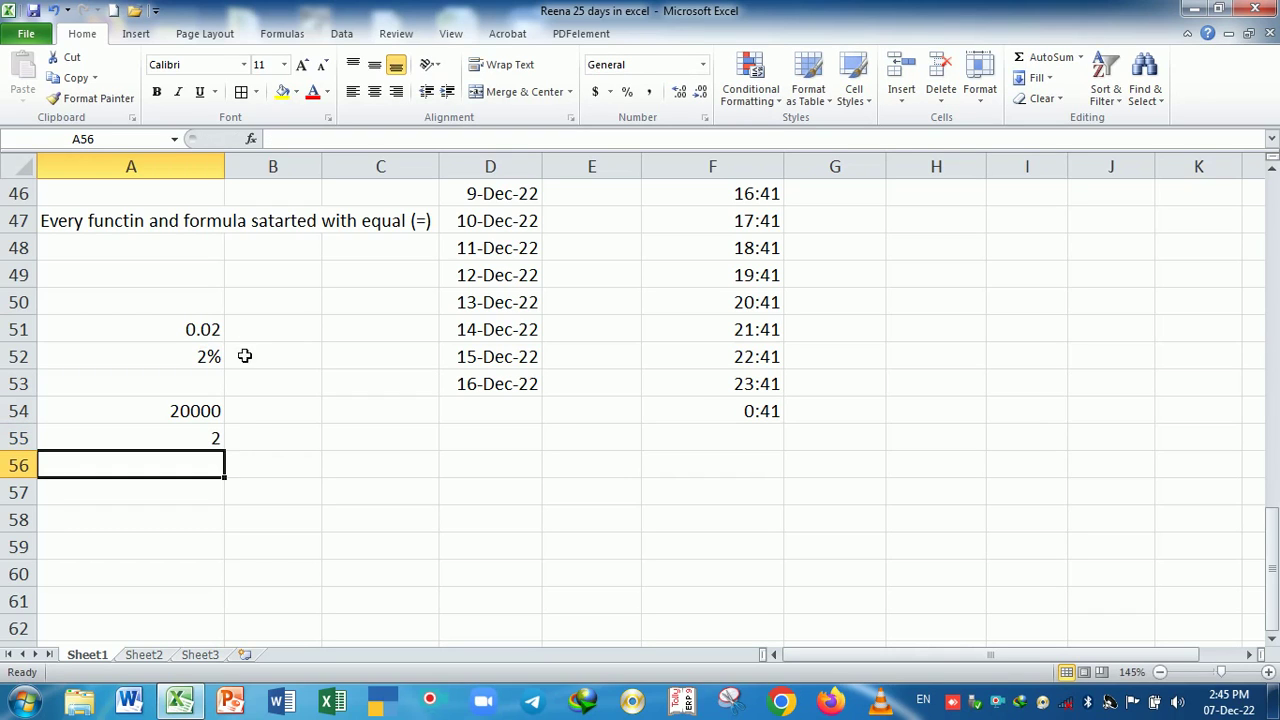
- Move the 2% rate from A52 down to A56
left_click(194, 362)
left_click_drag(199, 372, 203, 466)
left_click(309, 503)
type("=")
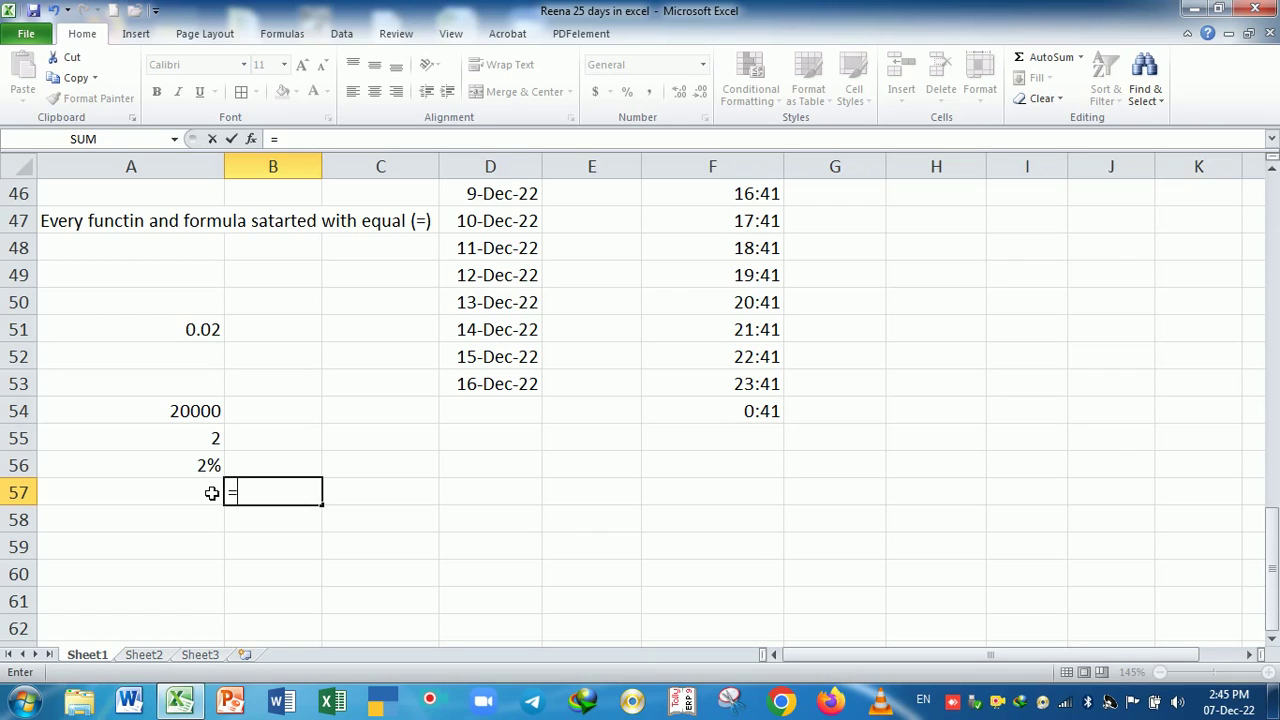
- Complete =A54*A55*A56 in B57, giving interest of 800
left_click(213, 420)
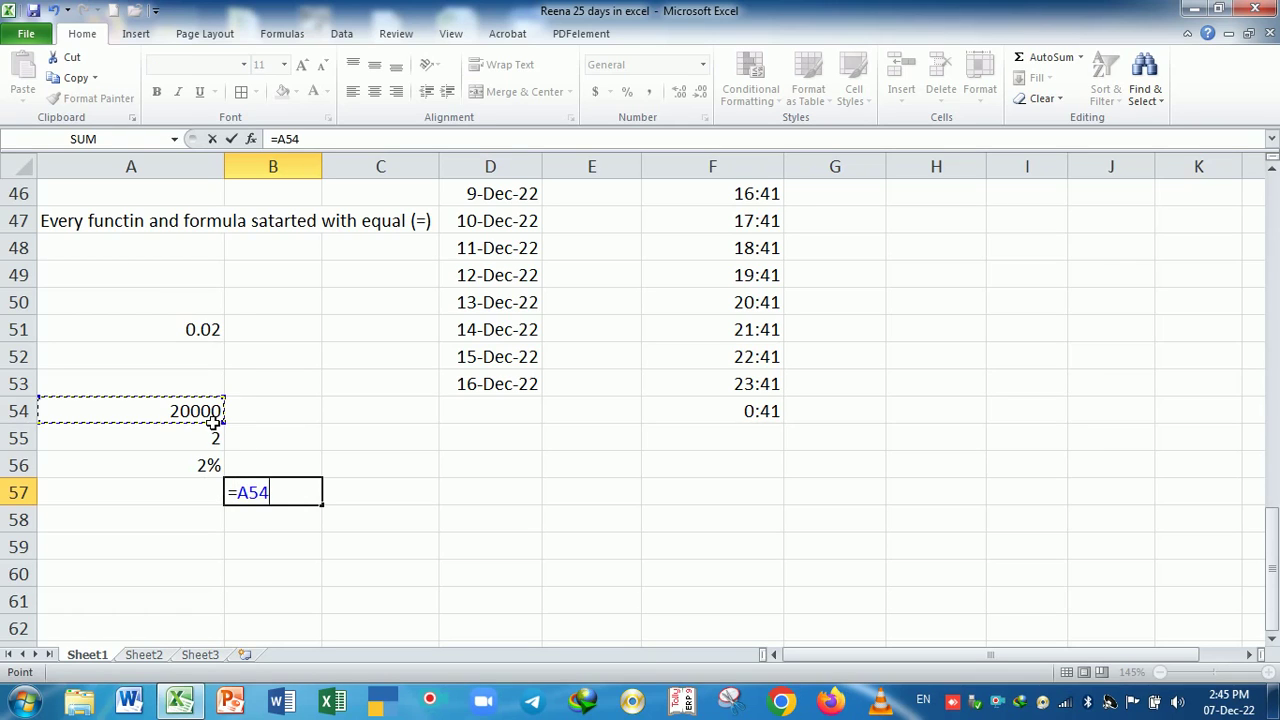
type("*")
left_click(200, 445)
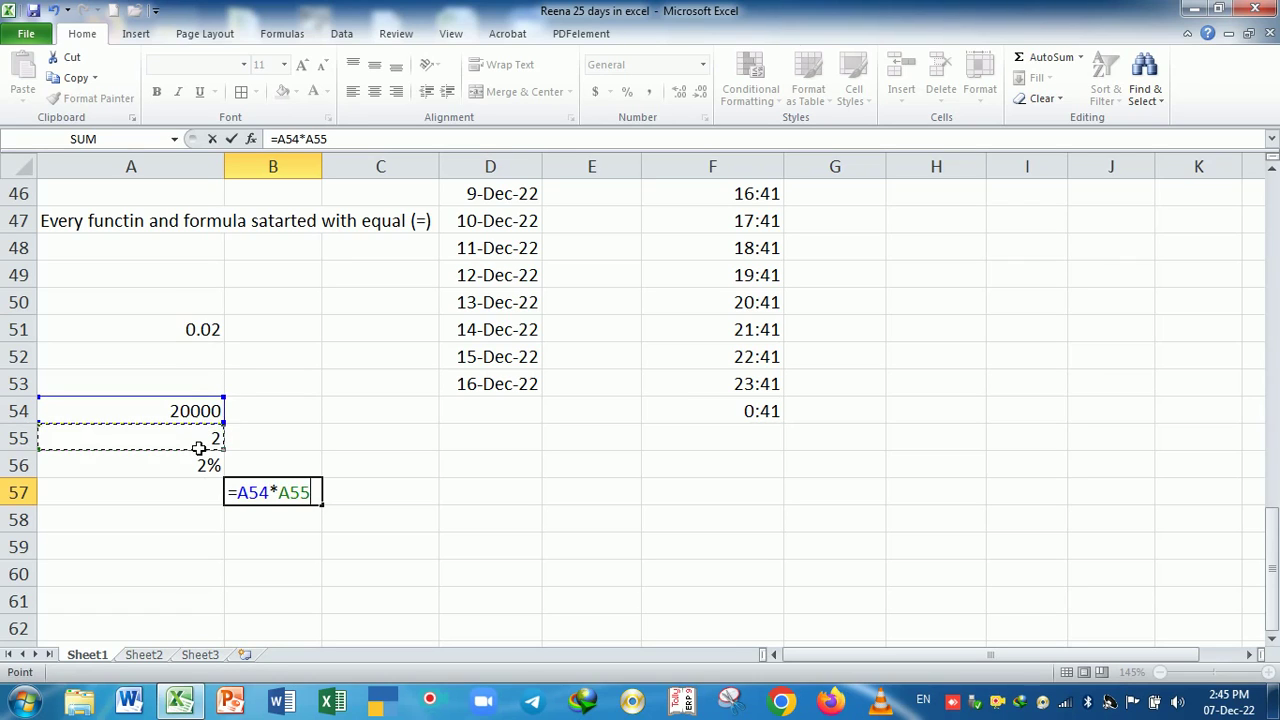
type("*")
left_click(208, 468)
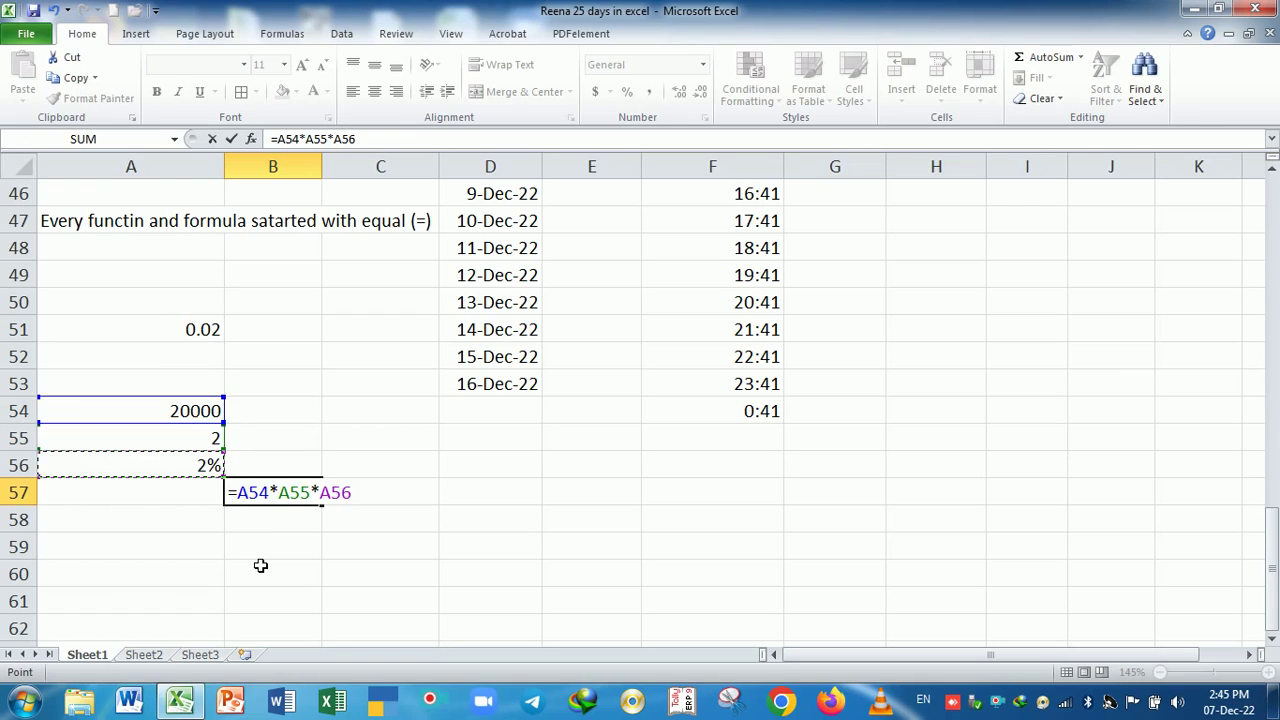
key("Return")
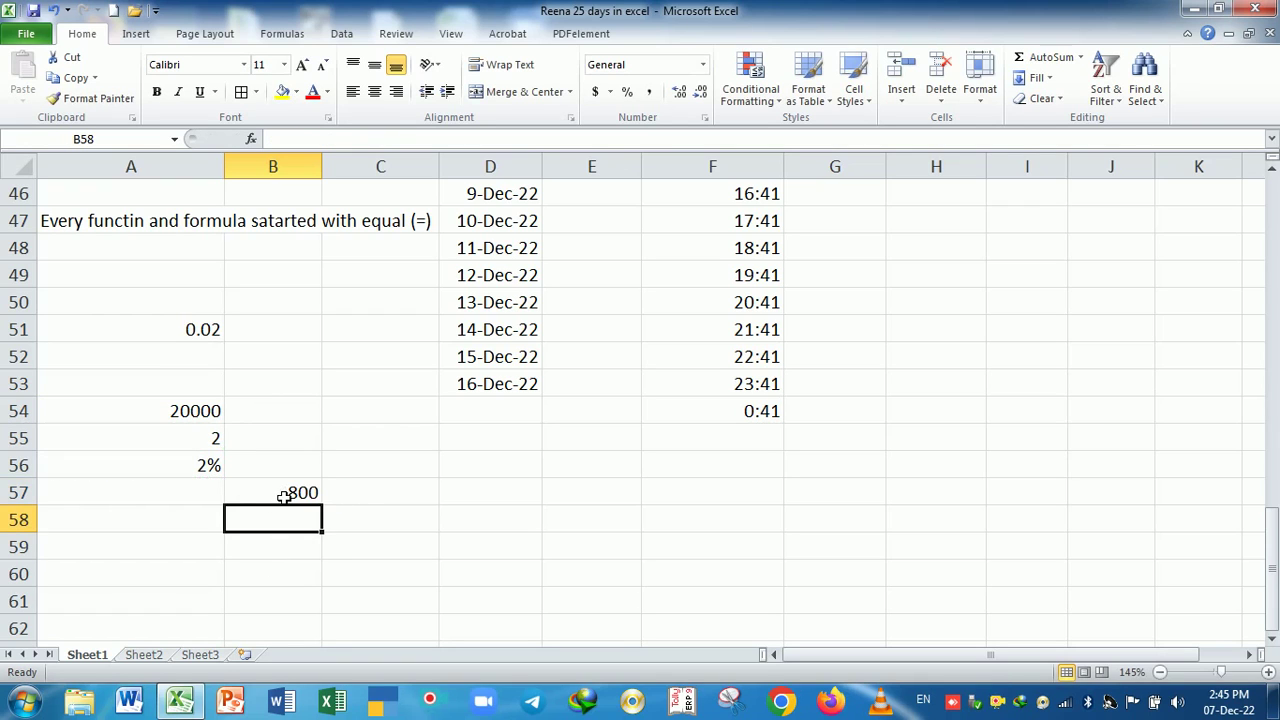
left_click(284, 494)
- Enter =20000*2/12*A56 in C57, giving 66.6666667
left_click(371, 497)
type("=")
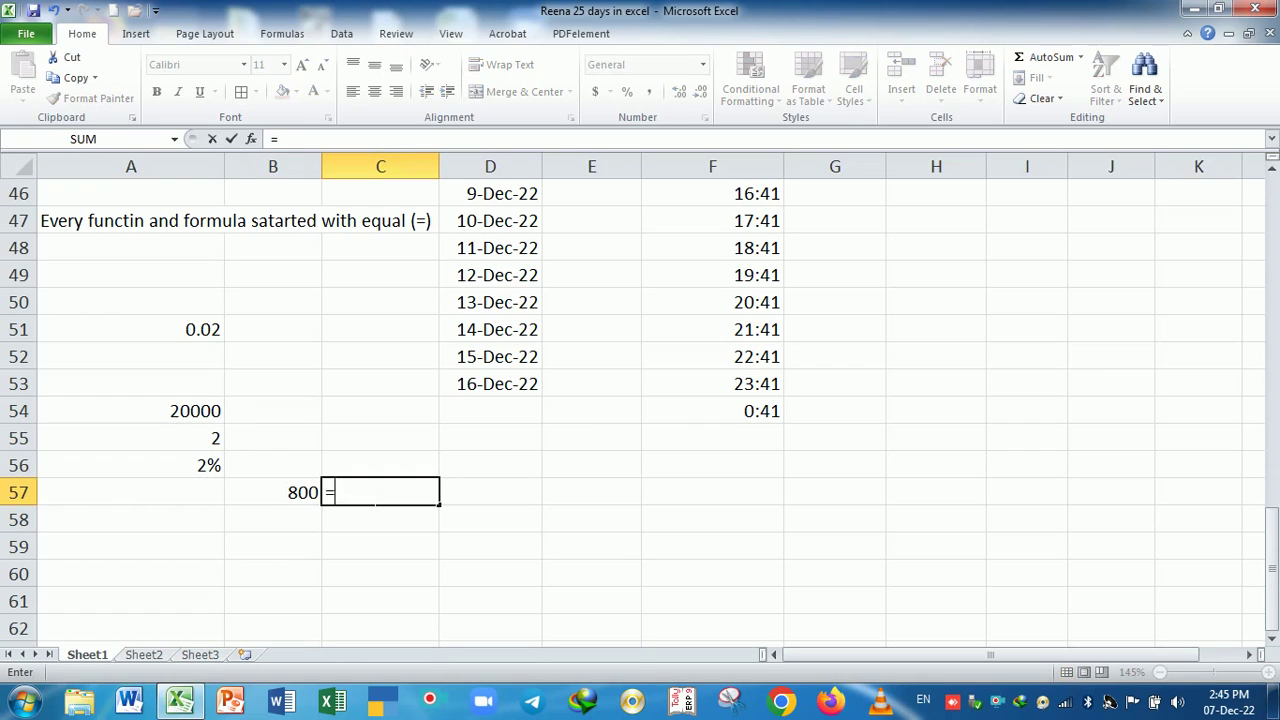
type("2")
type("0000")
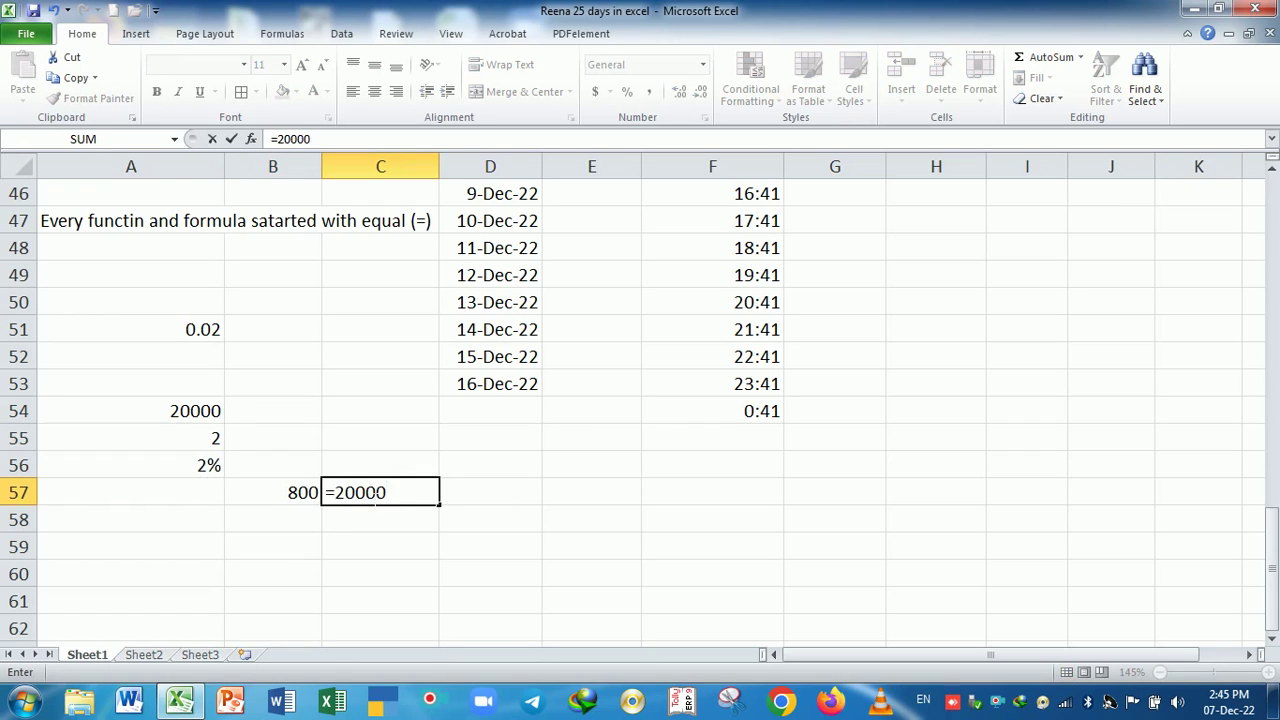
type("*2/12")
type("*")
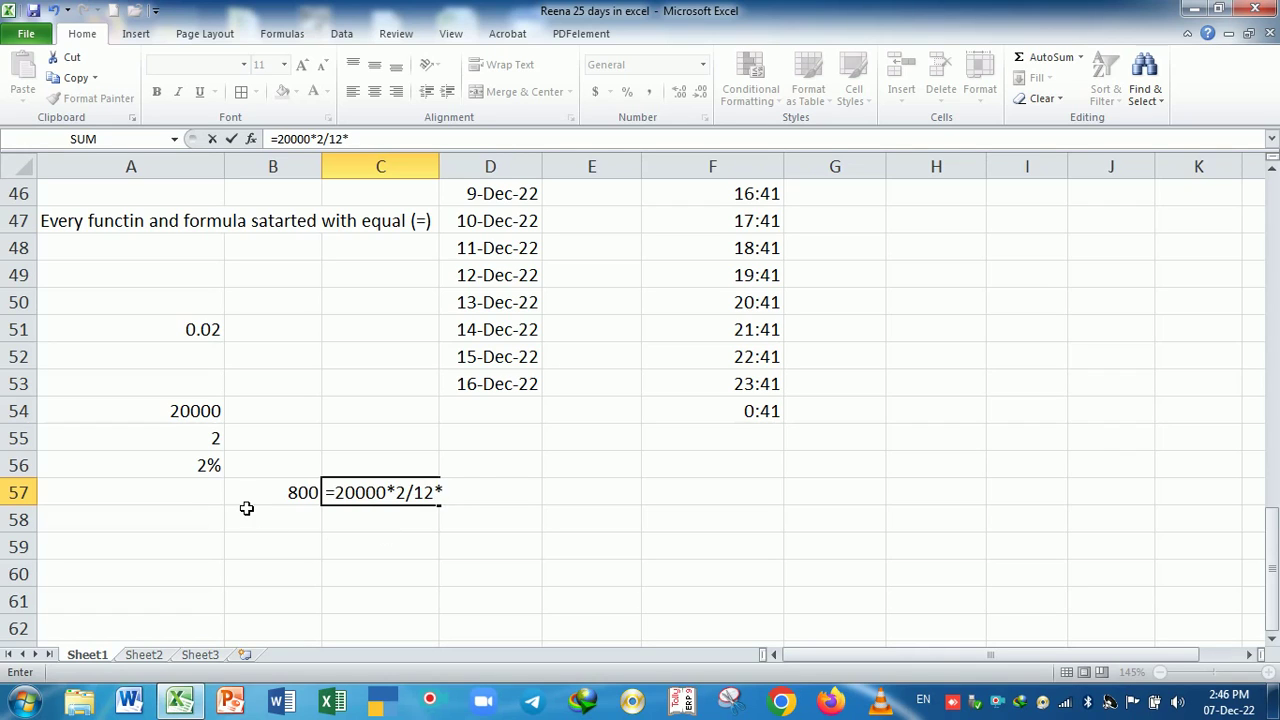
left_click(179, 467)
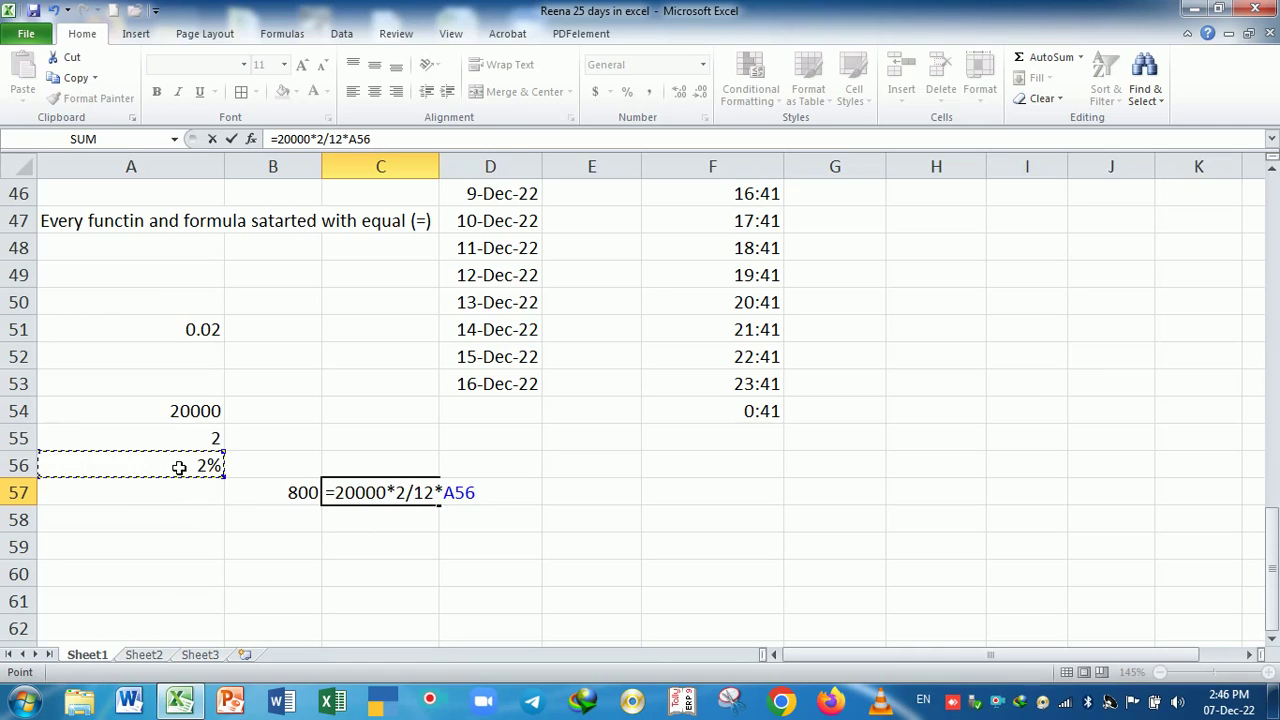
key("Return")
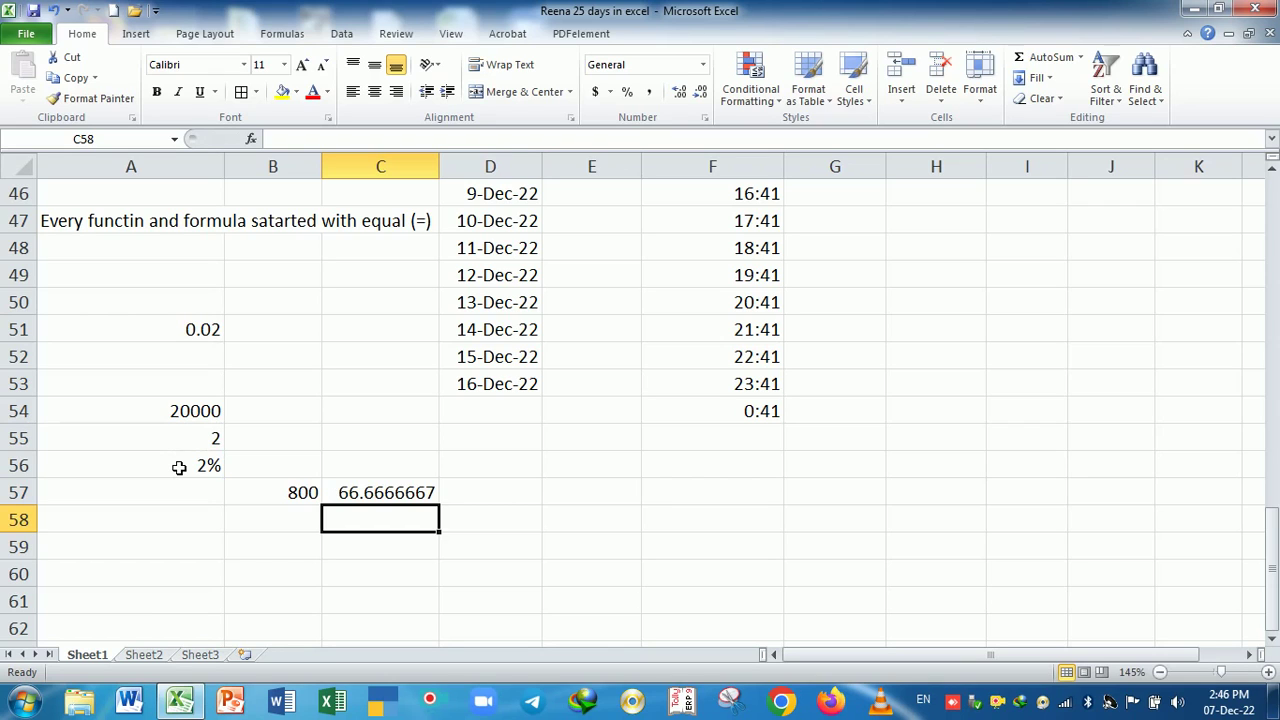
- Enter =A54*A55/365*A56 in C58, giving daily interest of 2.19178082
double_click(431, 492)
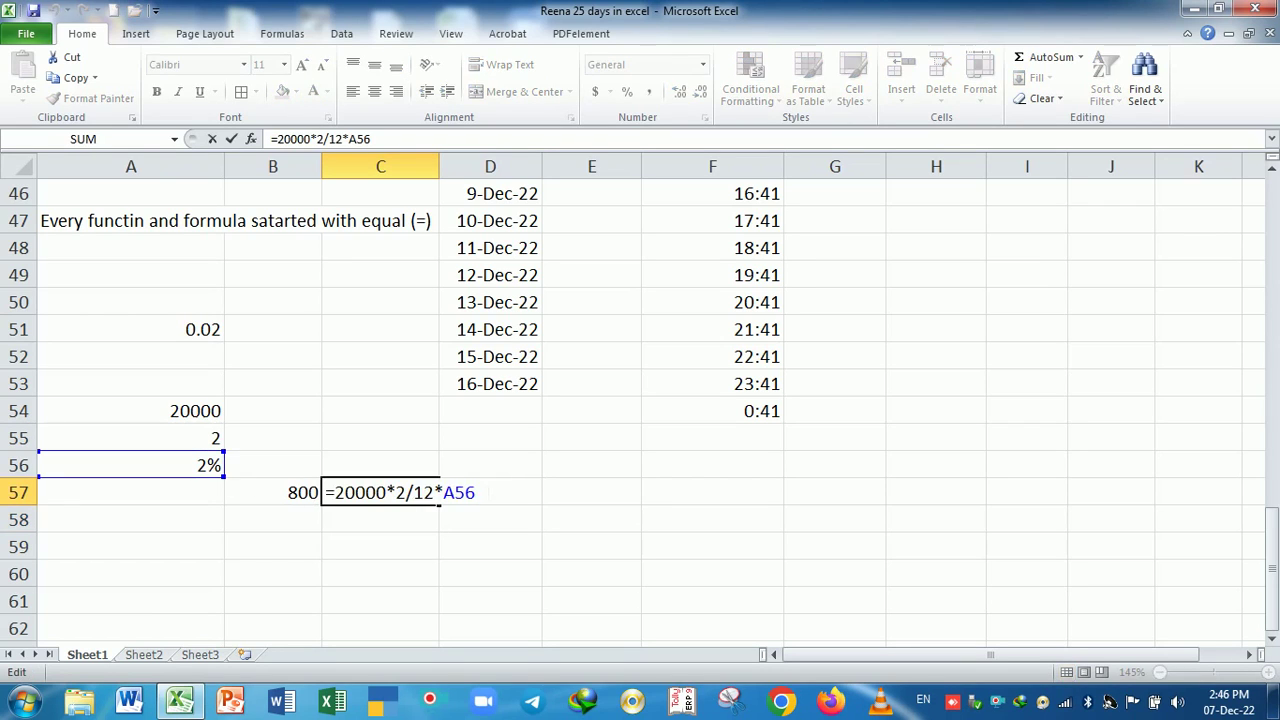
left_click(366, 517)
type("=")
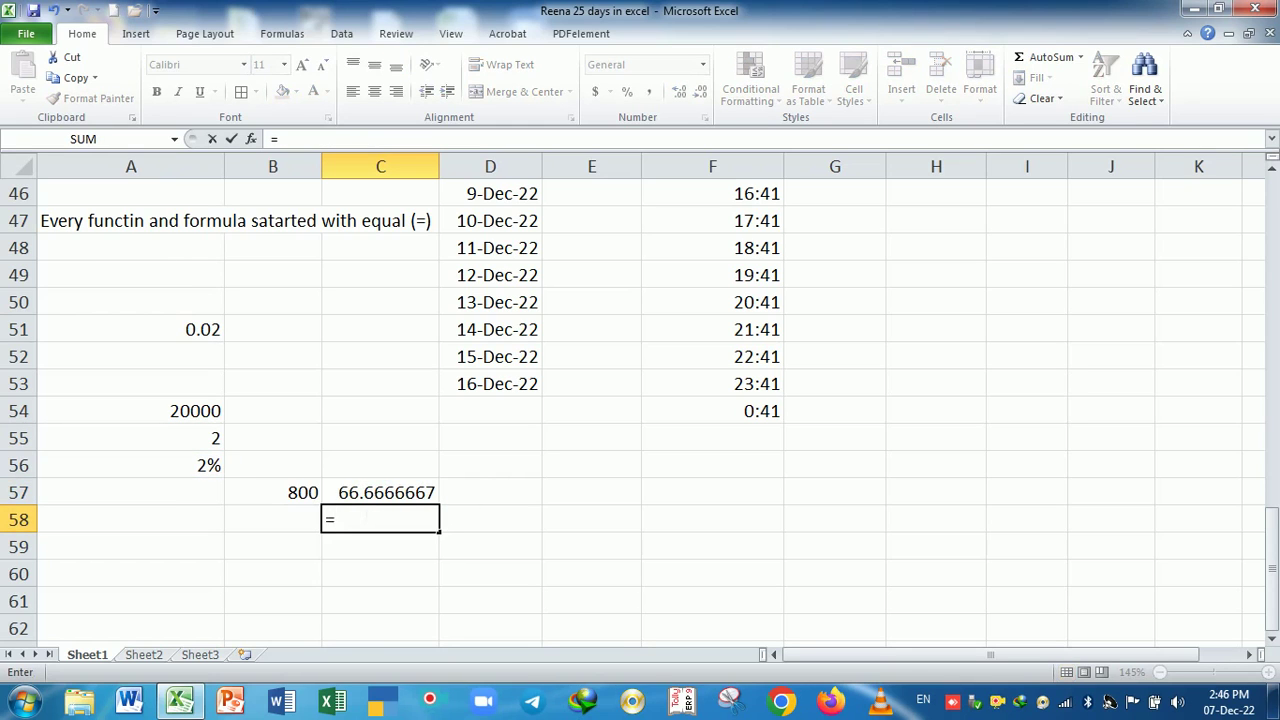
left_click(148, 418)
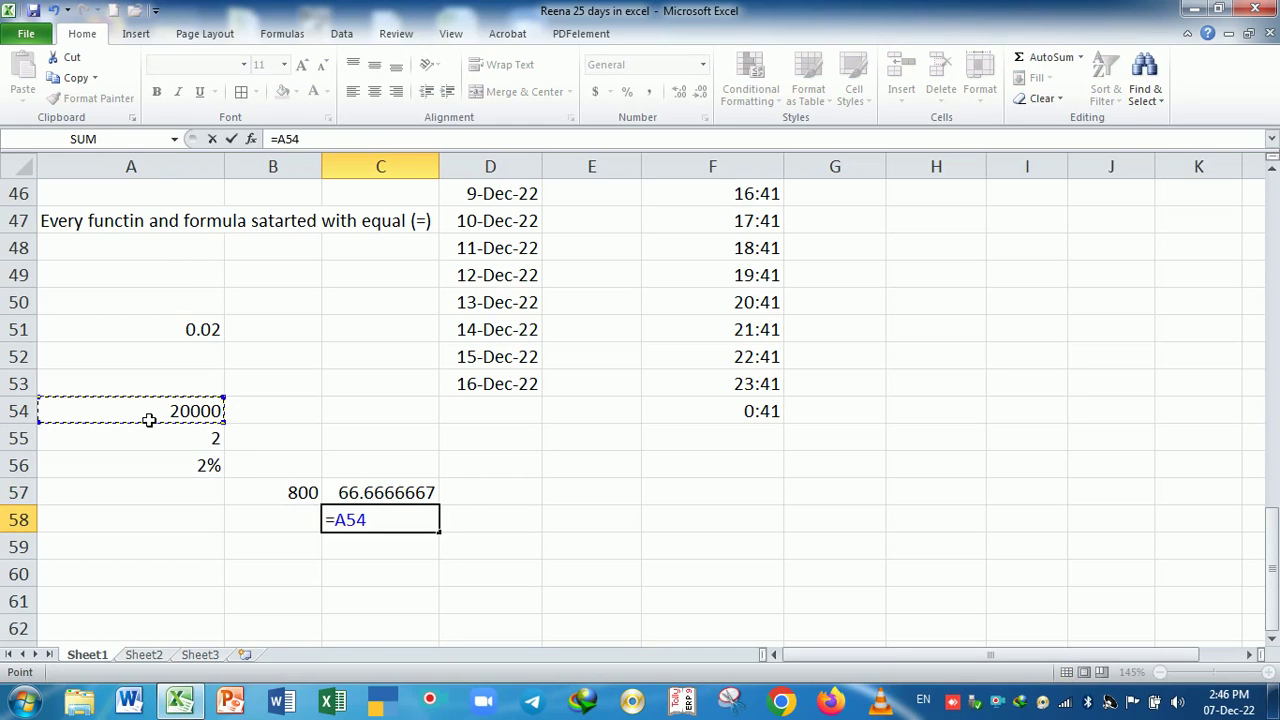
type("*")
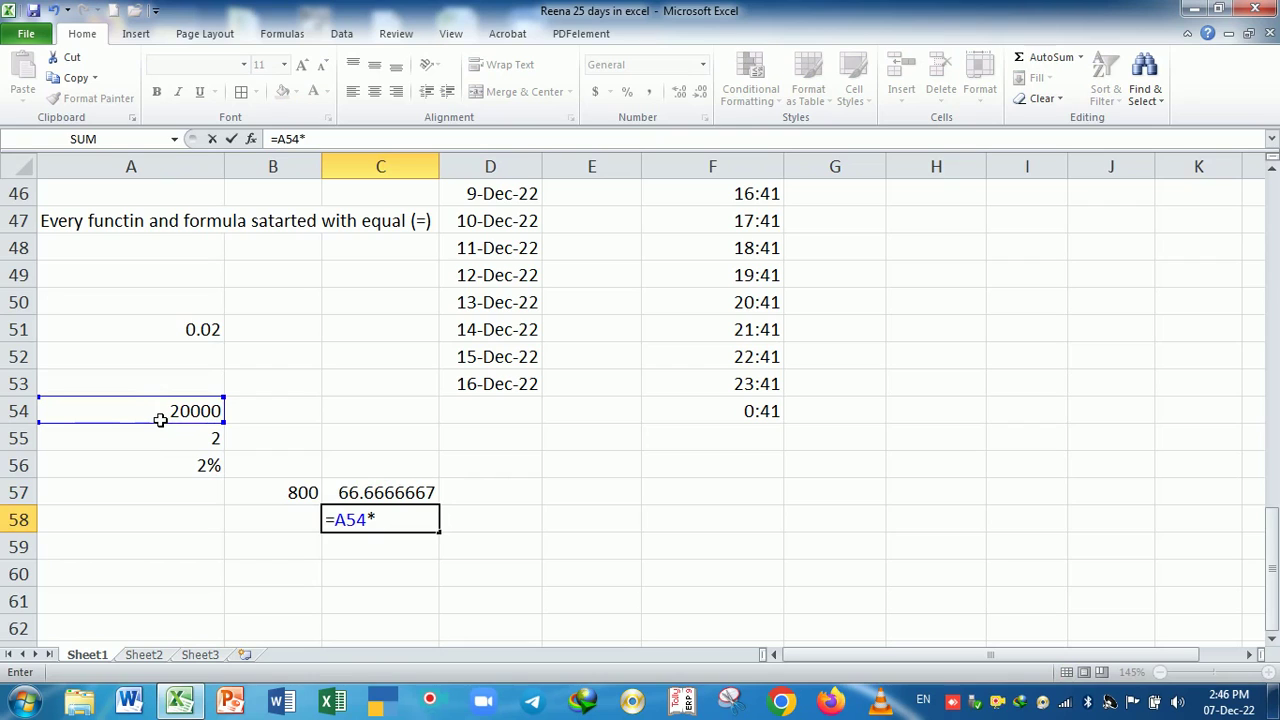
left_click(162, 447)
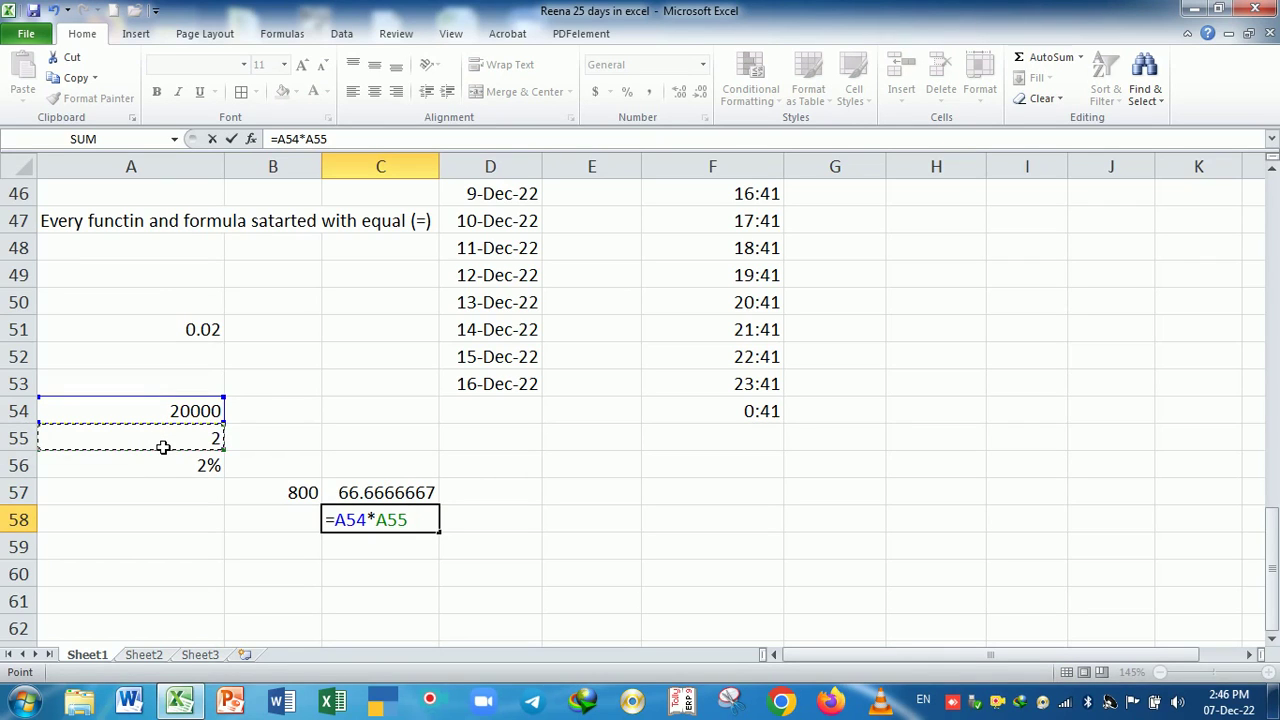
type("/365")
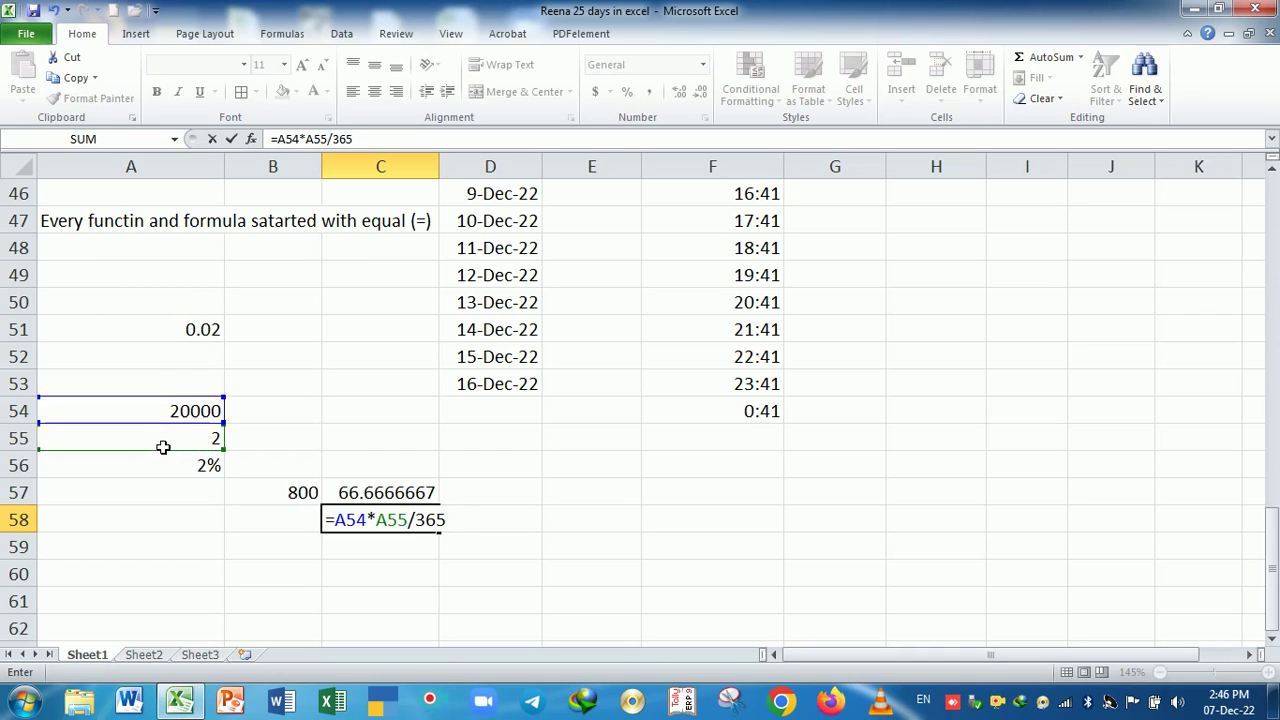
type("*")
left_click(172, 470)
key("Return")
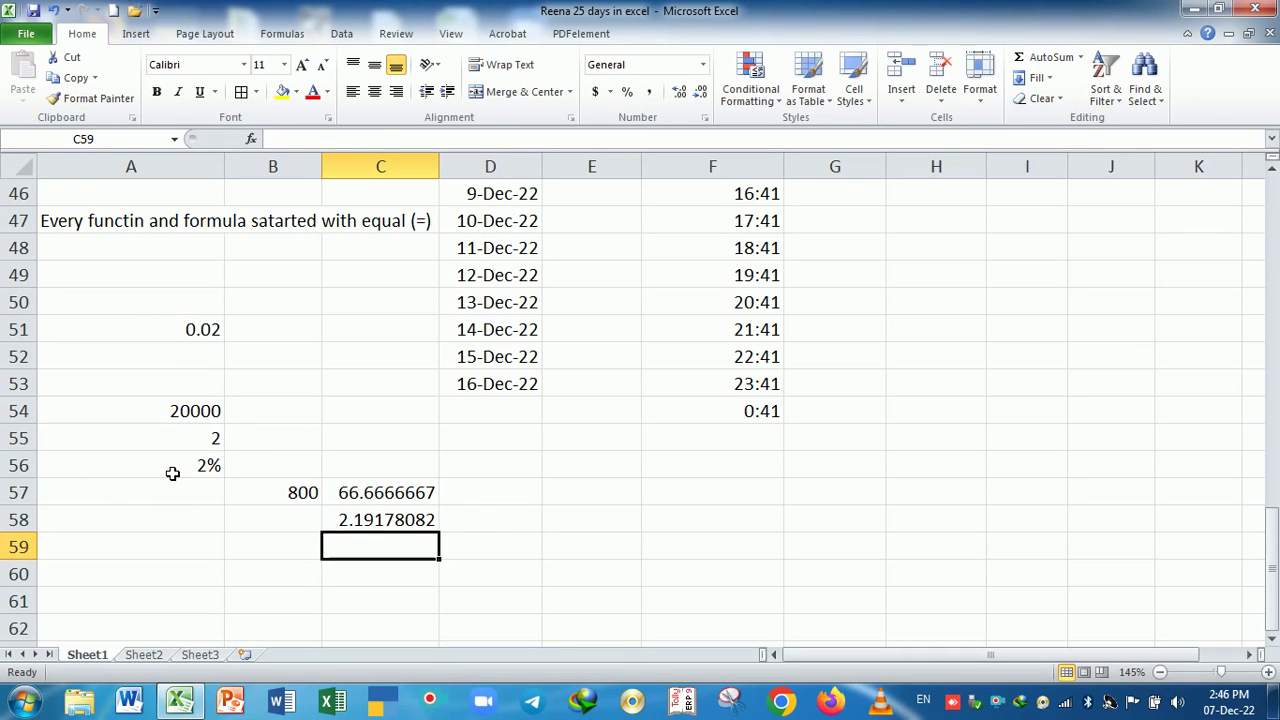
- Review the formulas in C58, C57 and B57 without changing them
key("Up")
key("F2")
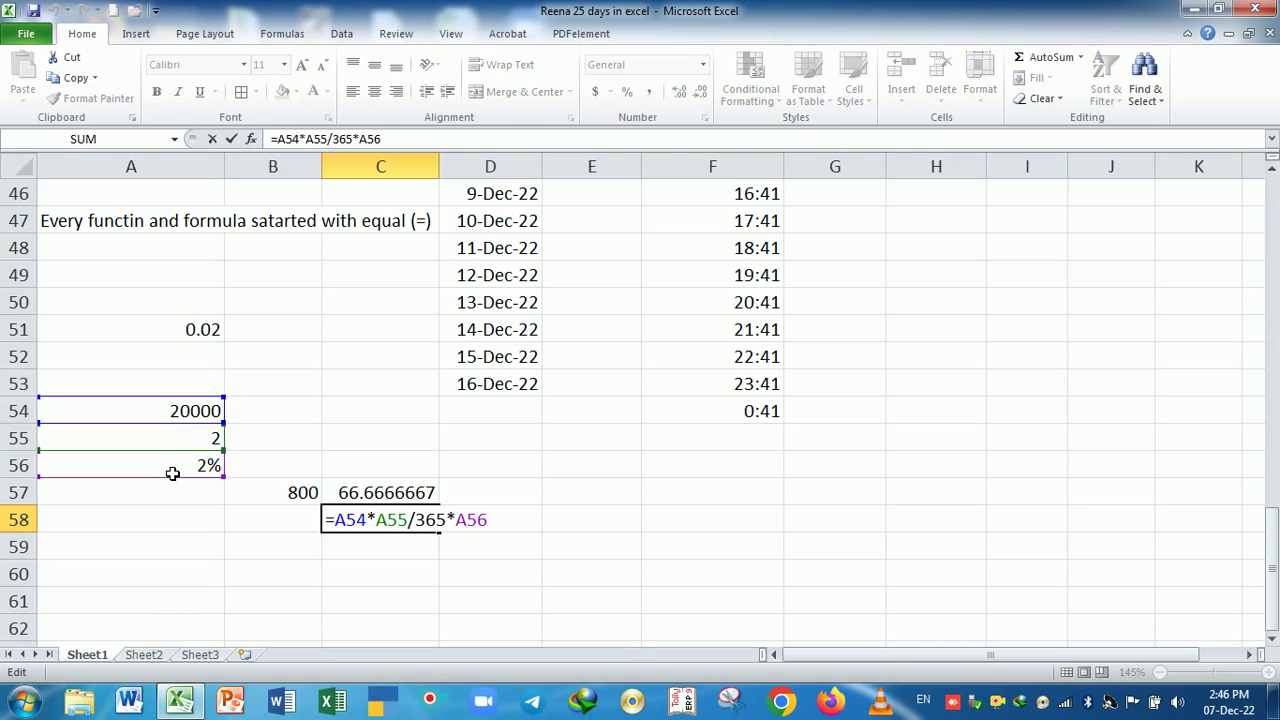
key("Return")
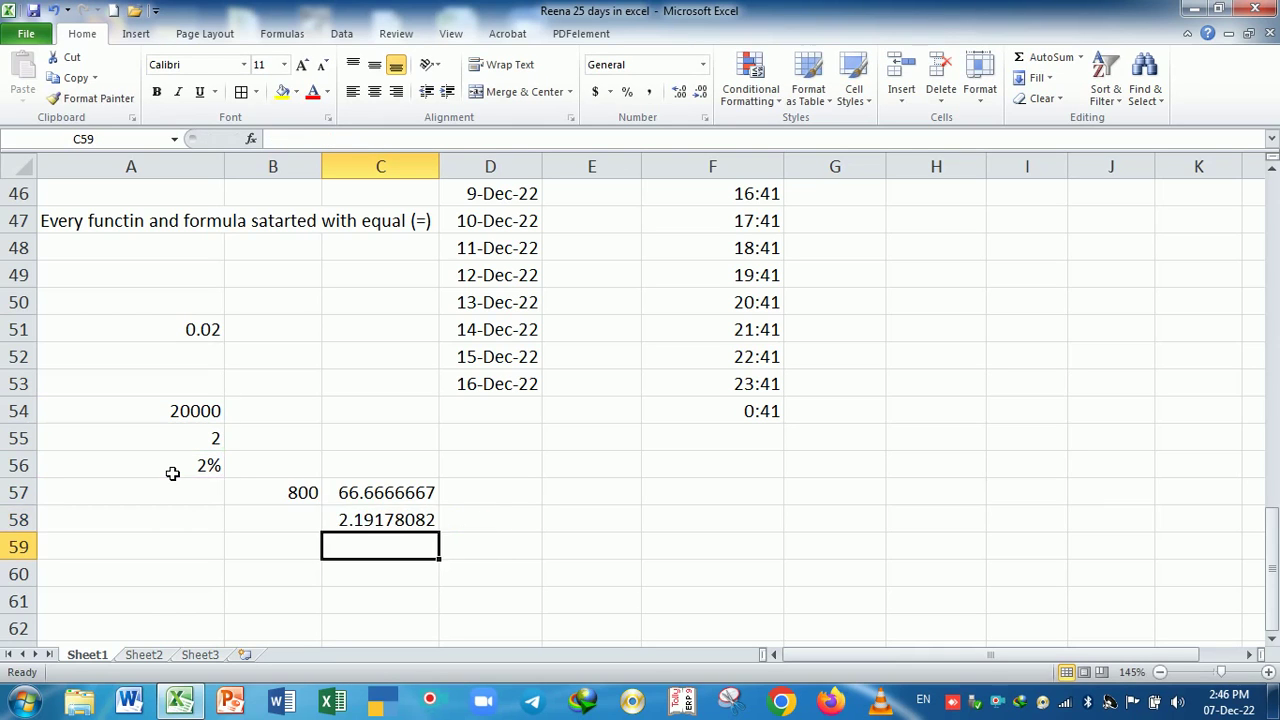
key("Up")
key("Up")
key("F2")
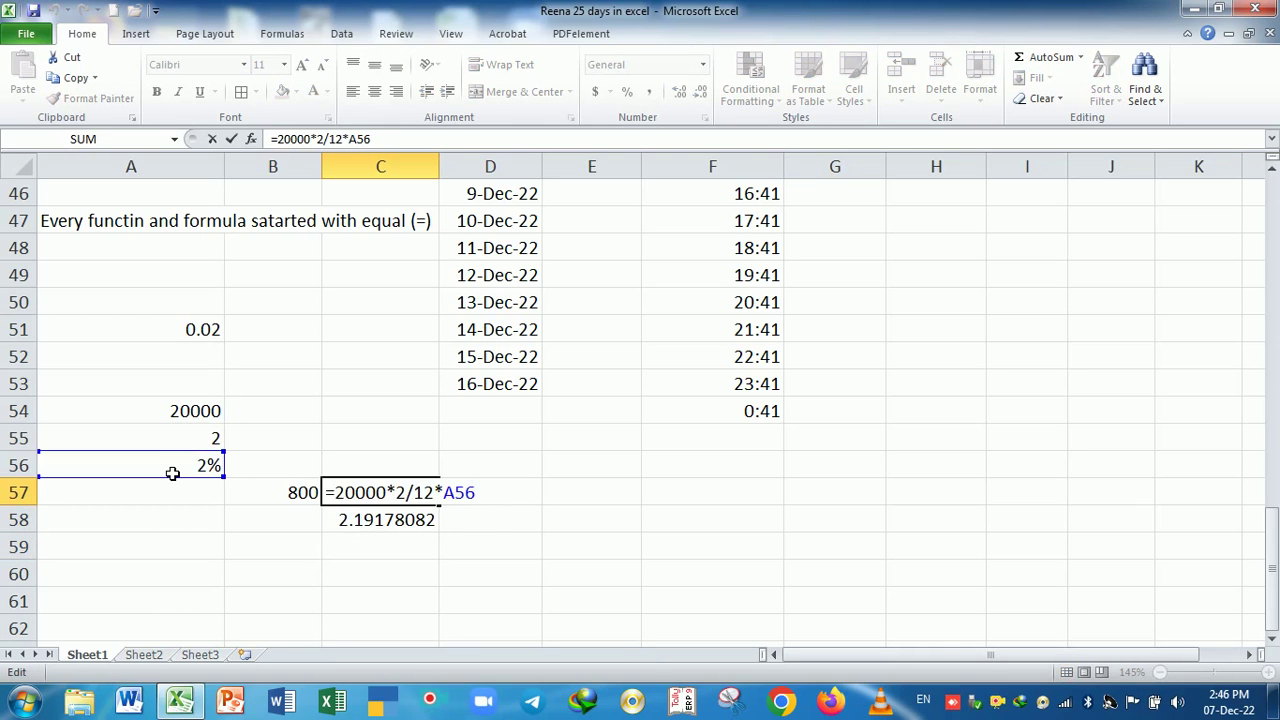
key("Return")
key("Return")
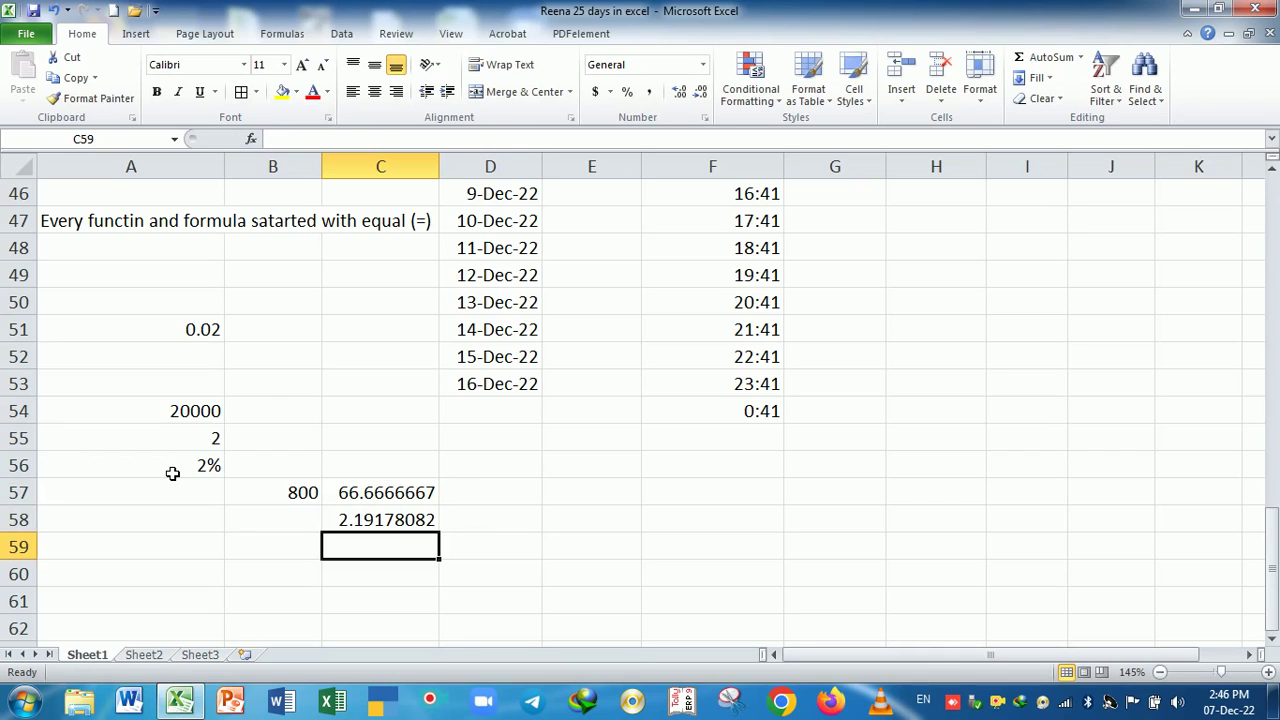
key("Up")
key("Up")
key("Left")
key("F2")
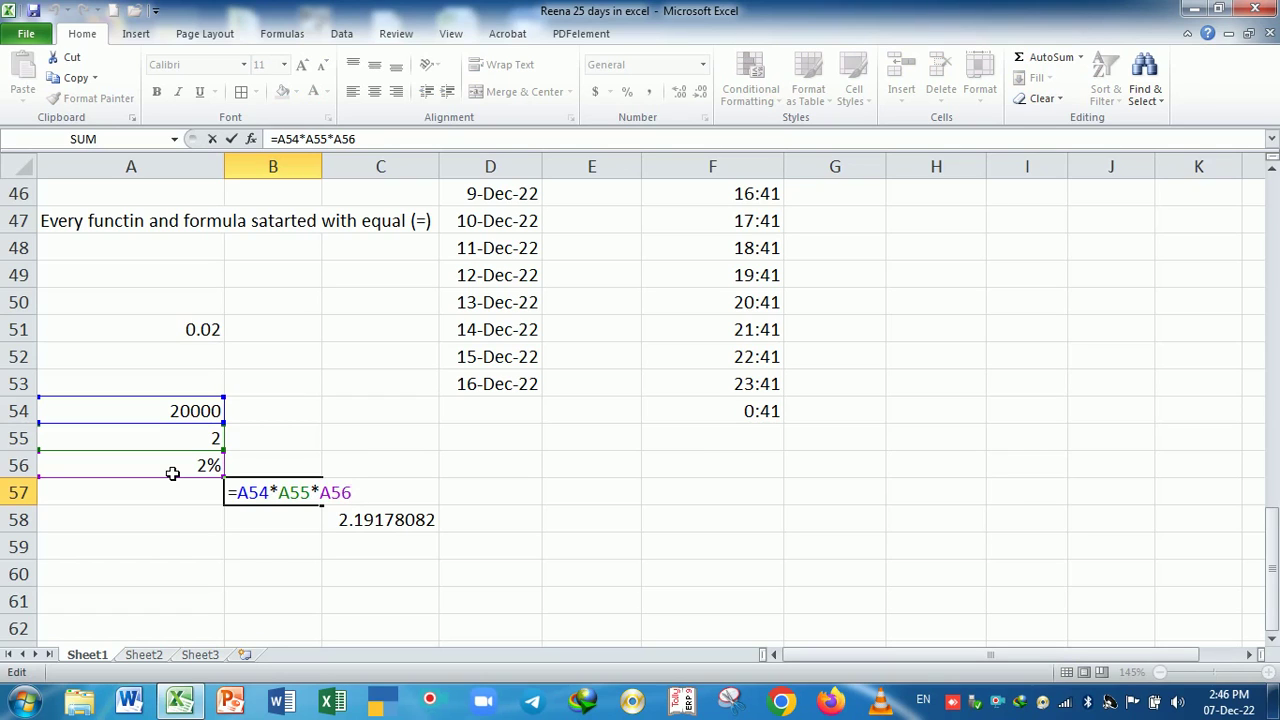
key("Return")
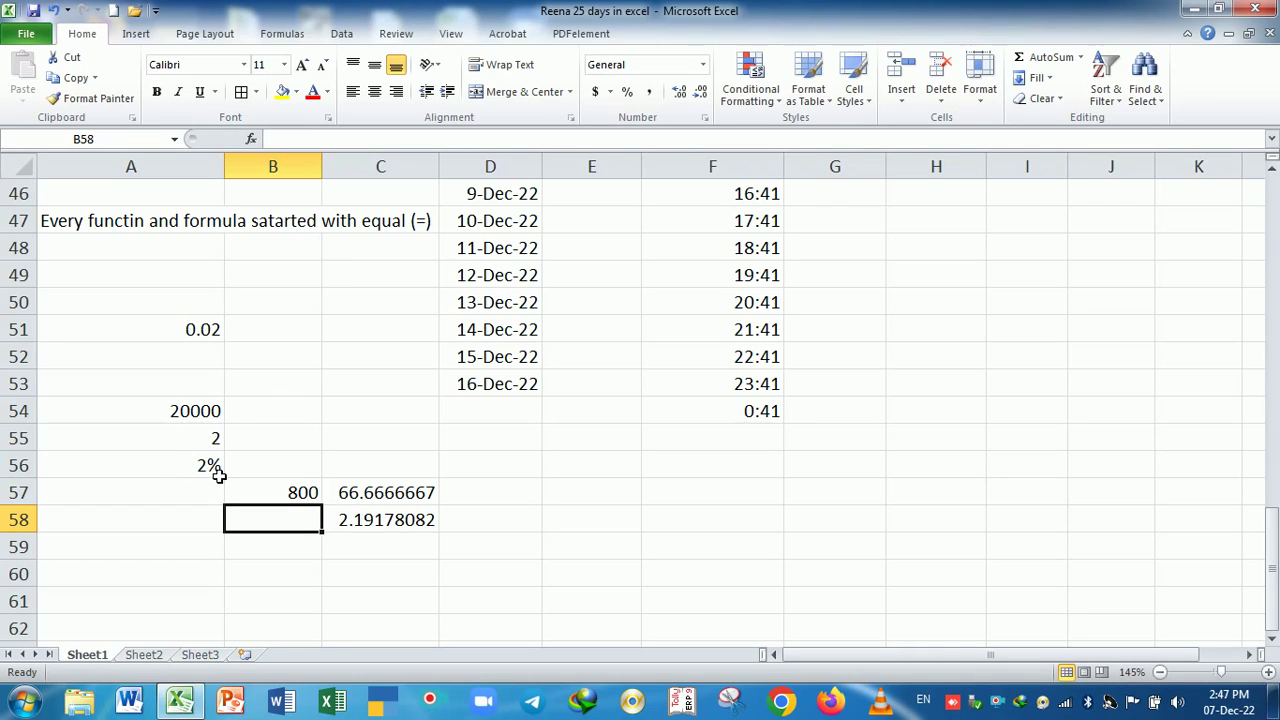
- Preview the Fraction number format on empty cell E57, then cancel without applying
left_click(570, 493)
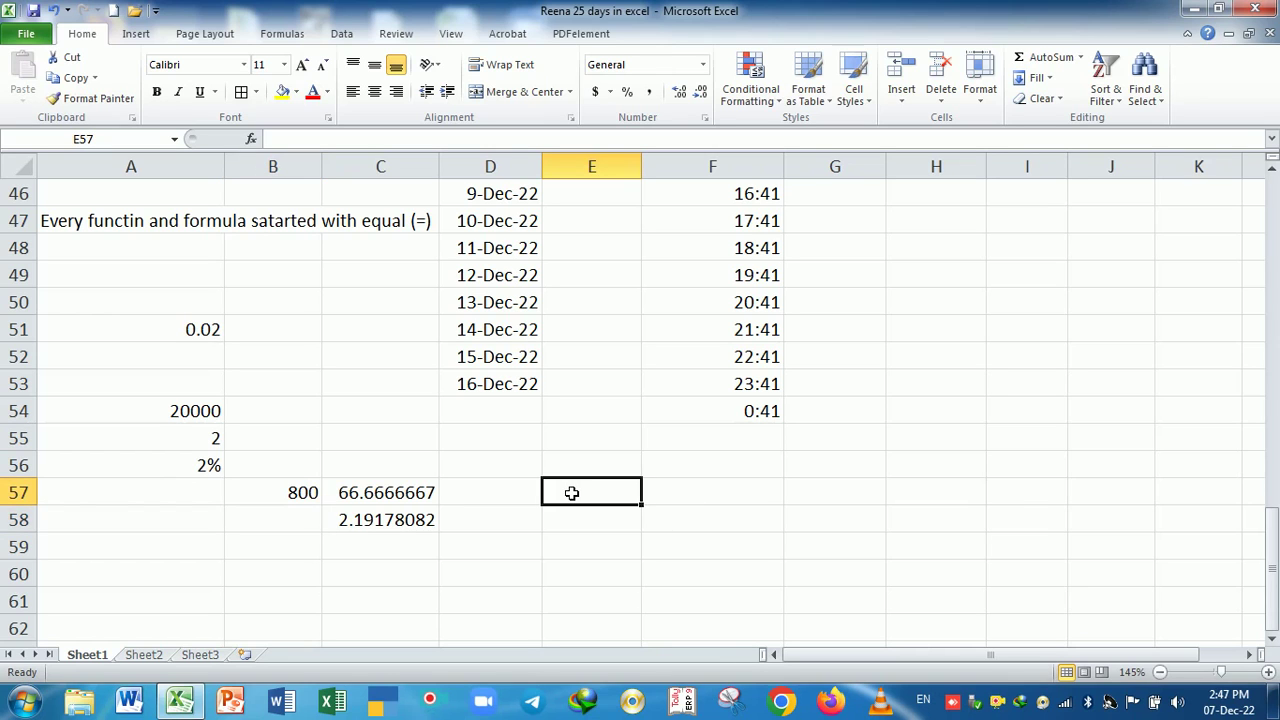
key("ctrl+1")
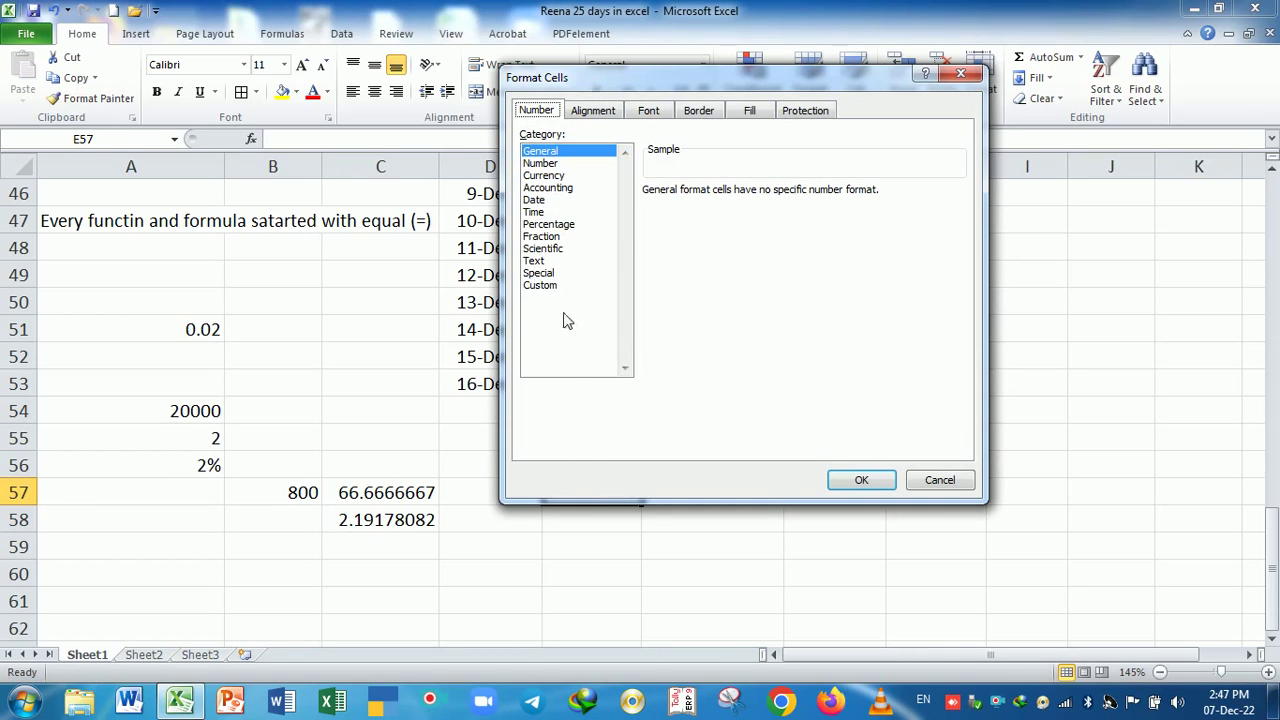
left_click(550, 237)
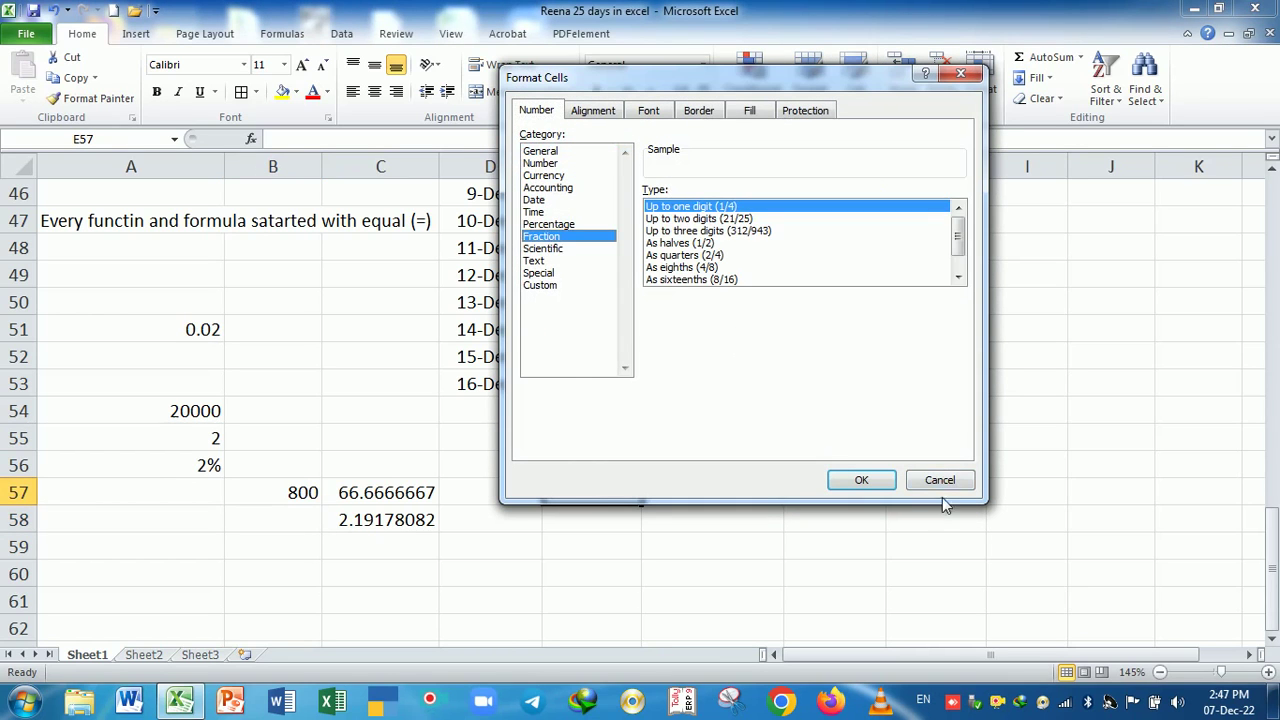
left_click(942, 484)
- Enter 2.5 in E56 and give it the Fraction format so it shows 2 1/2
left_click(582, 474)
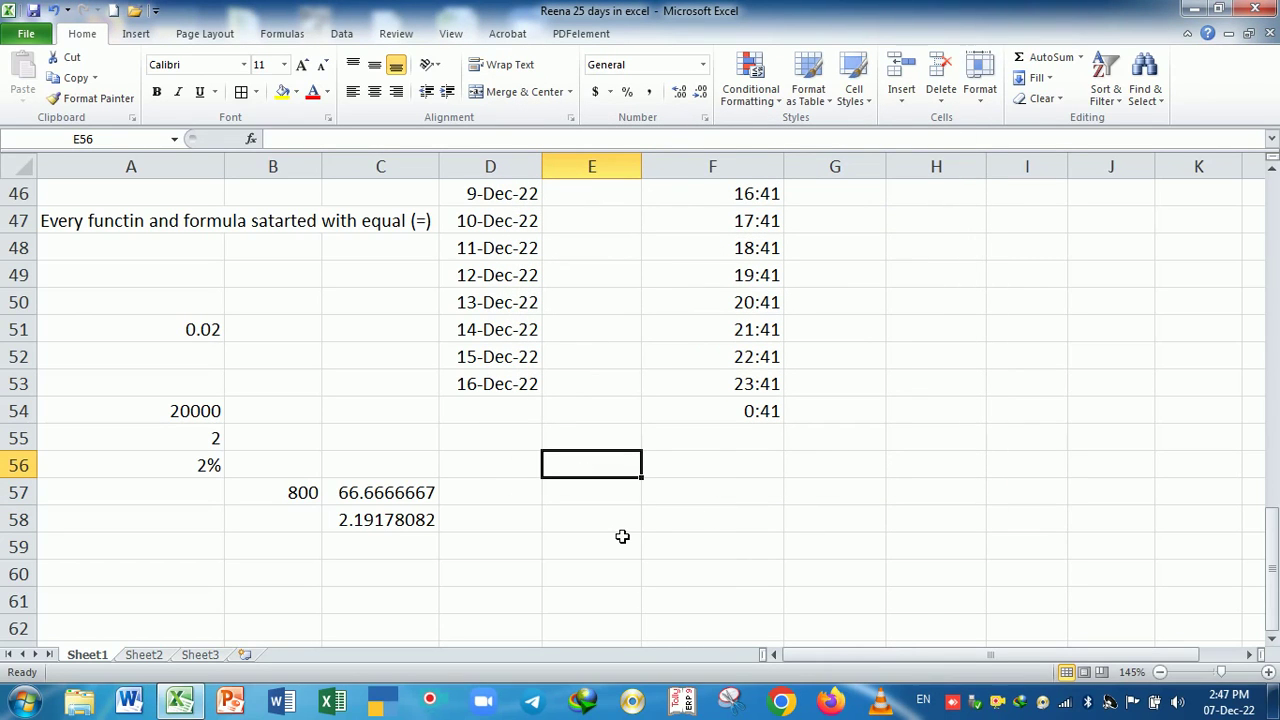
type("2.5")
key("Return")
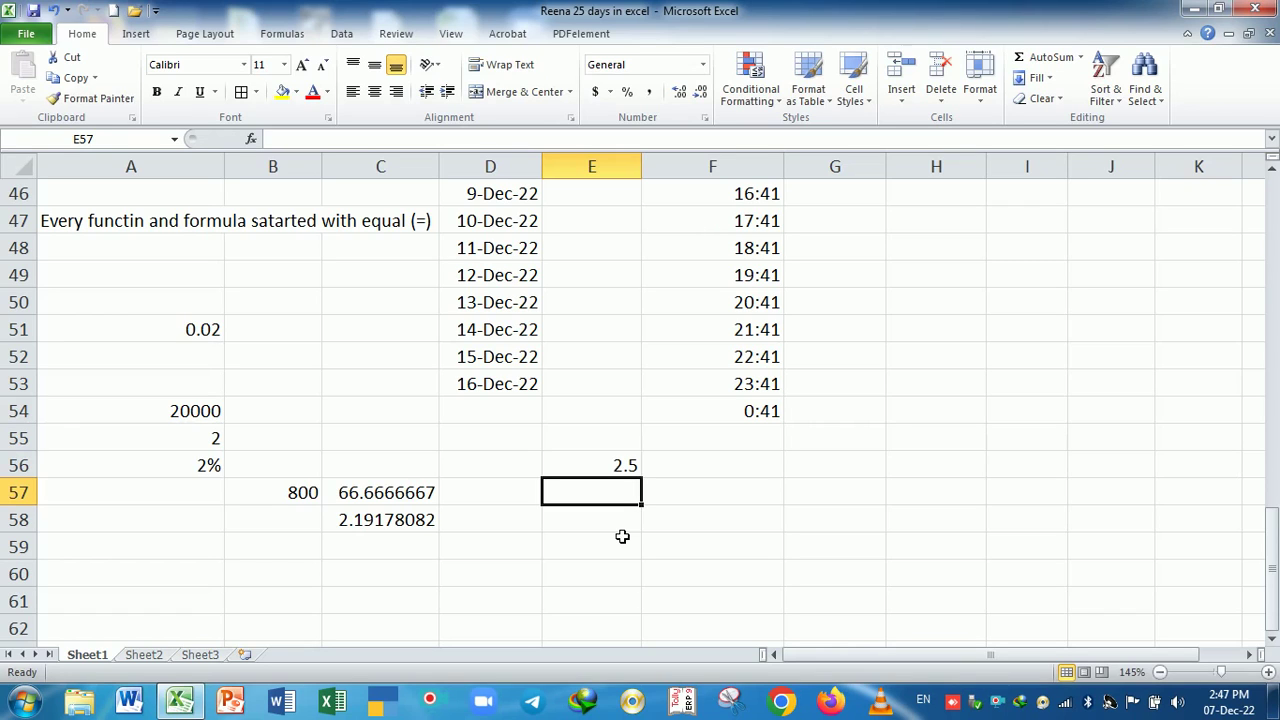
left_click(620, 476)
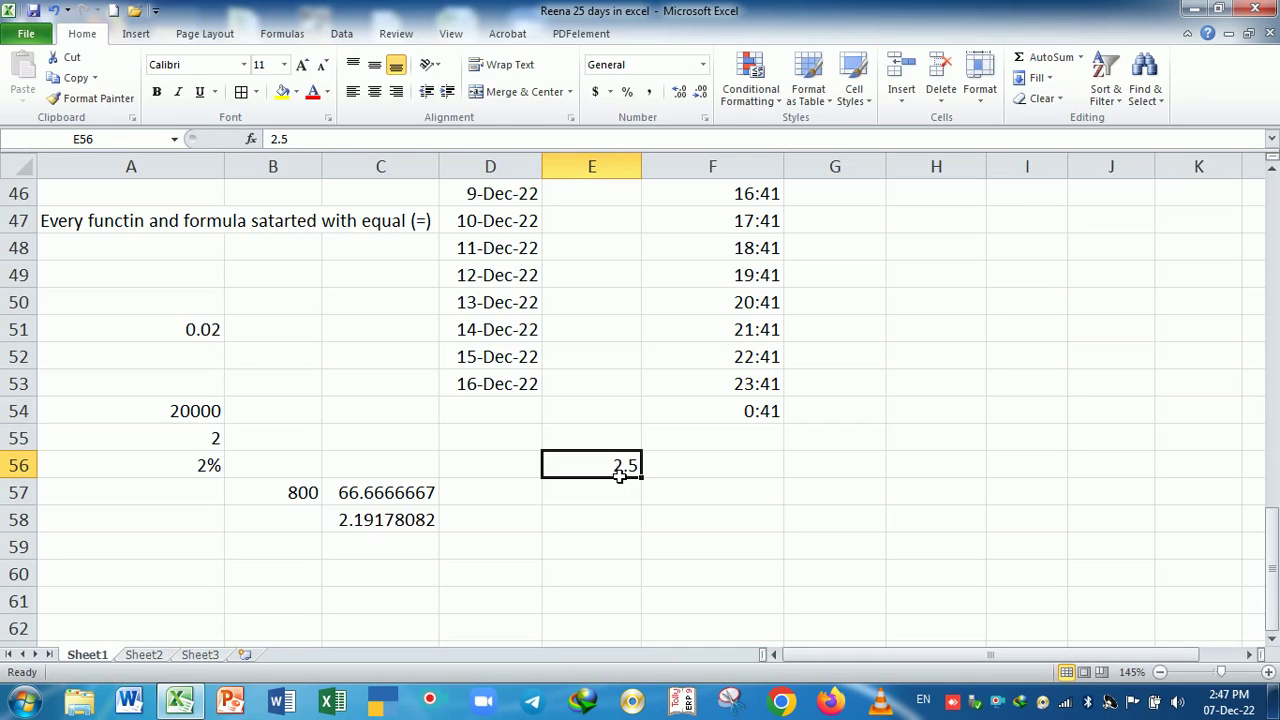
key("ctrl+1")
left_click(548, 237)
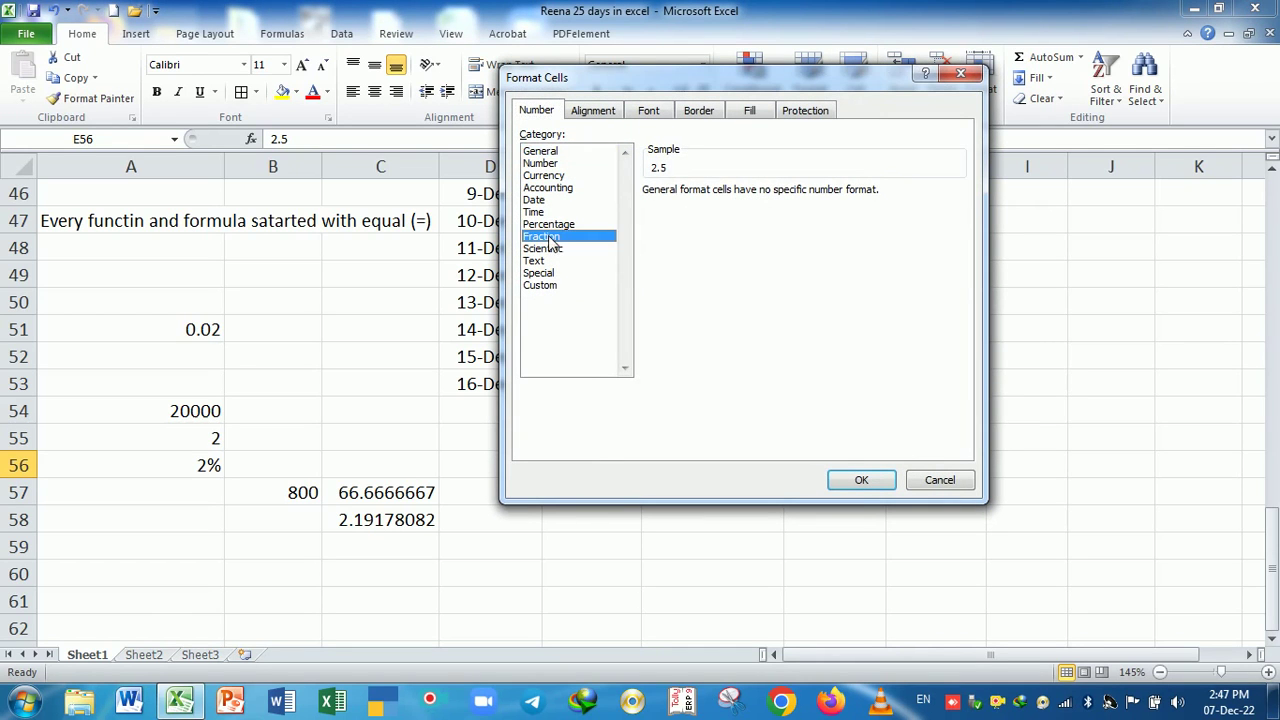
left_click(859, 480)
left_click(772, 543)
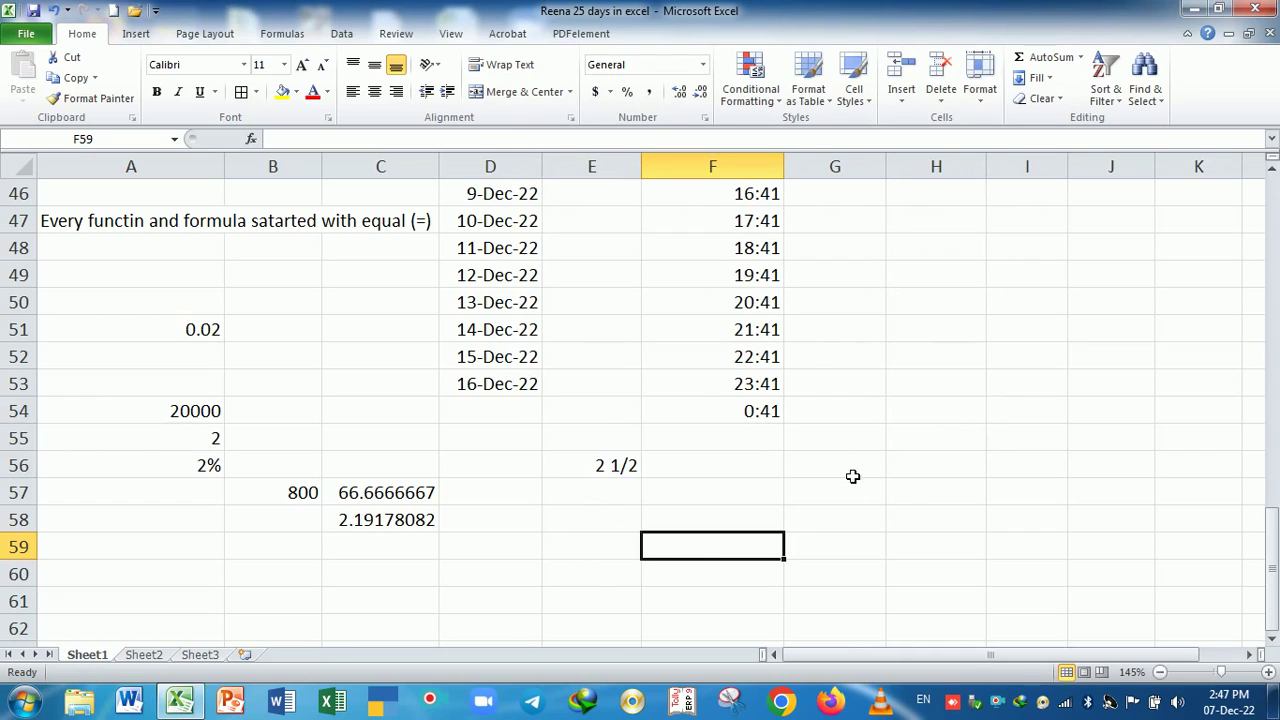
- Enter 1 in H57 and 2 in both H58 and G58, then check those cells
left_click(905, 507)
type("1")
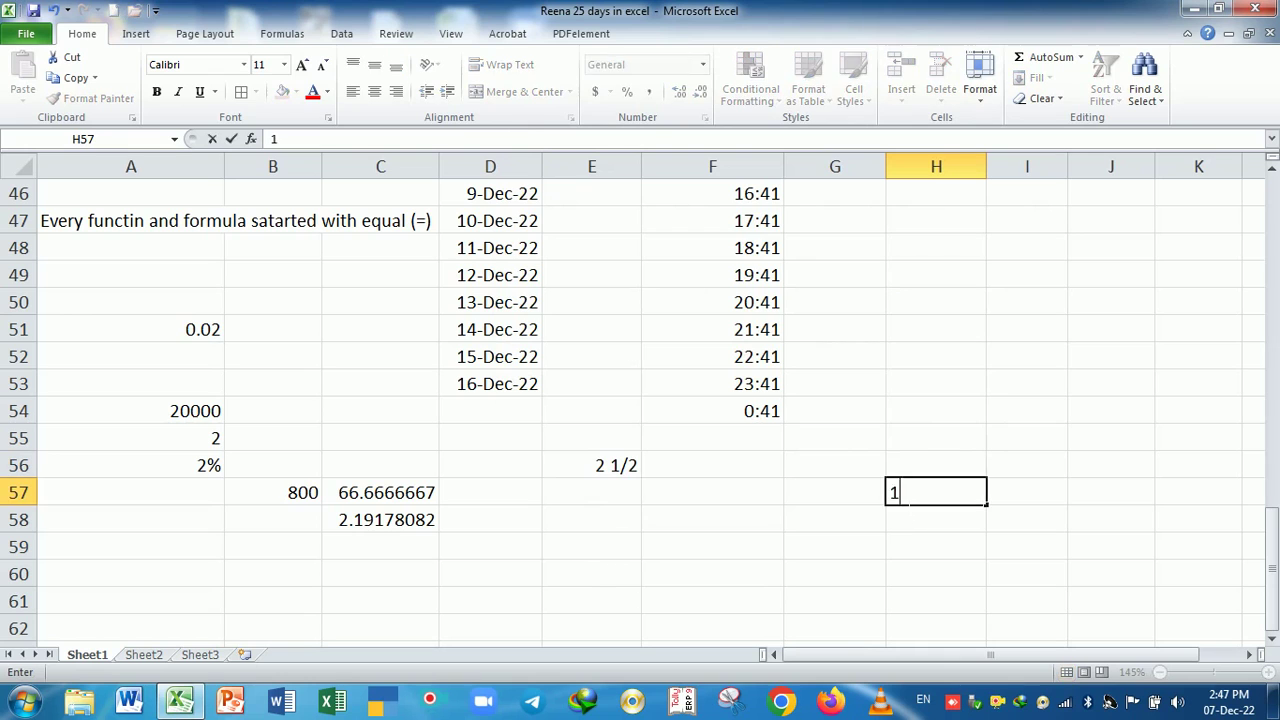
left_click(909, 523)
type("2")
left_click(863, 520)
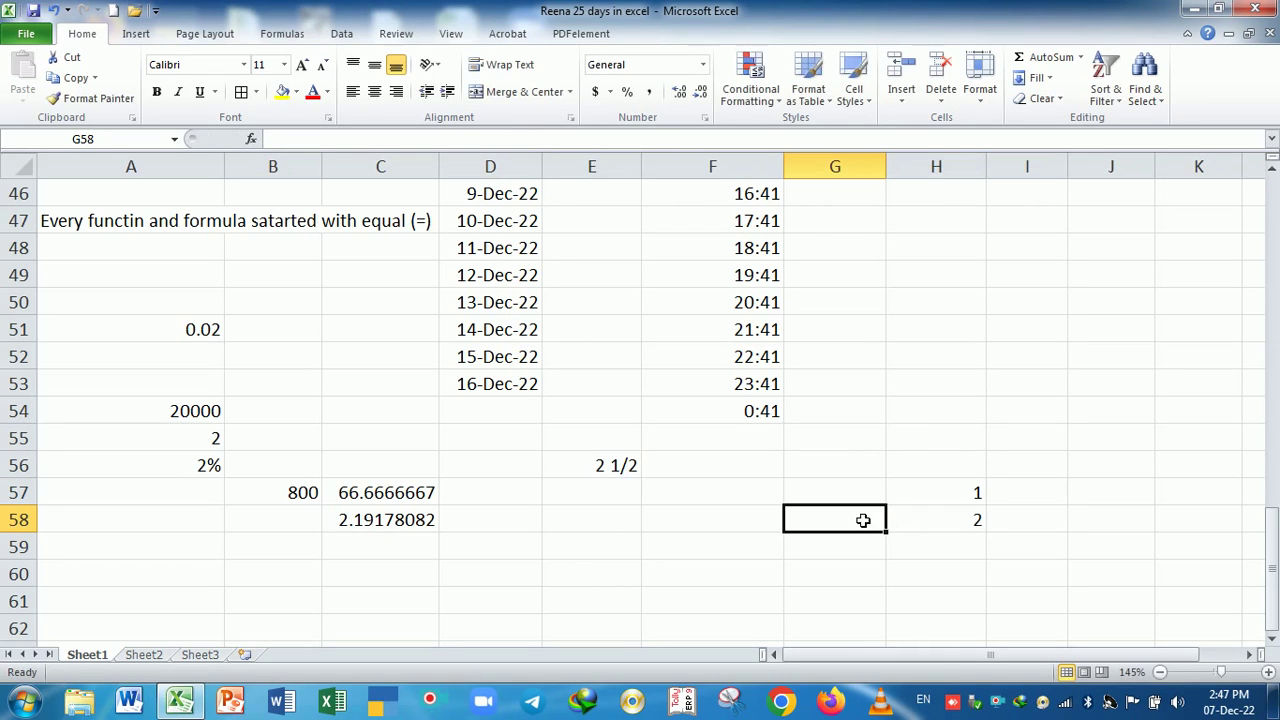
type("2")
left_click(948, 525)
left_click_drag(963, 596, 960, 568)
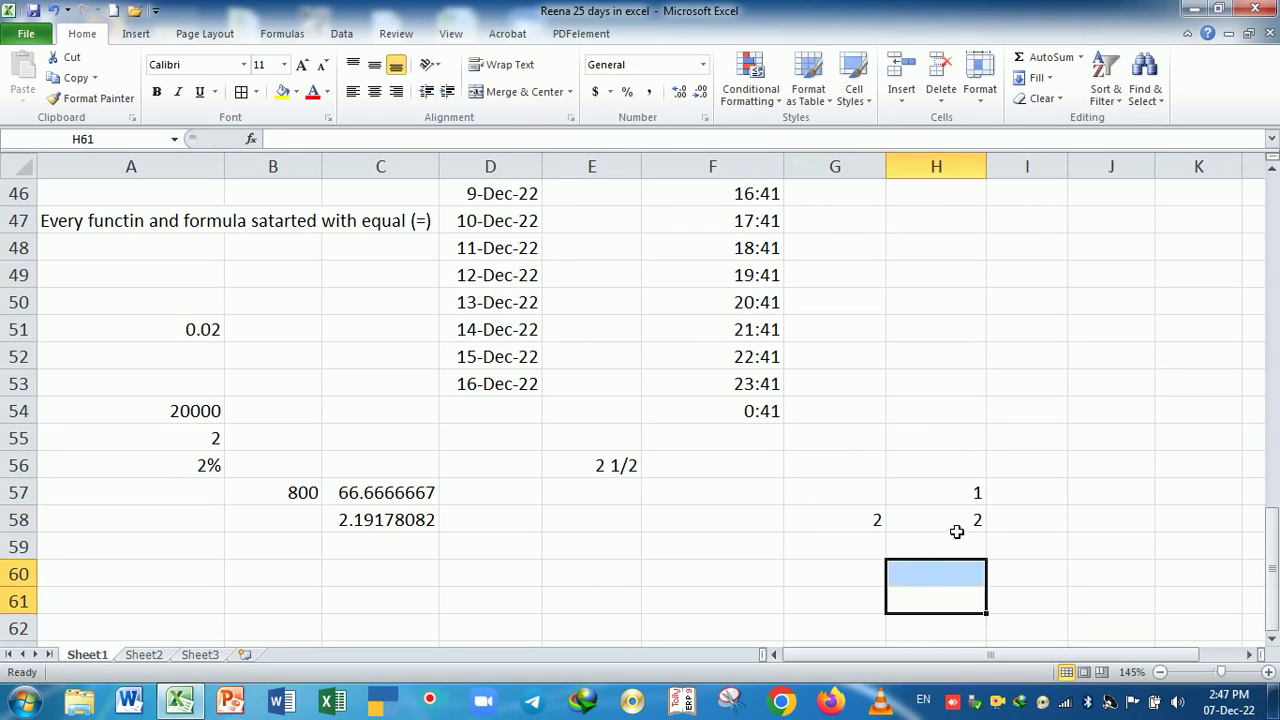
left_click(950, 528)
left_click(866, 534)
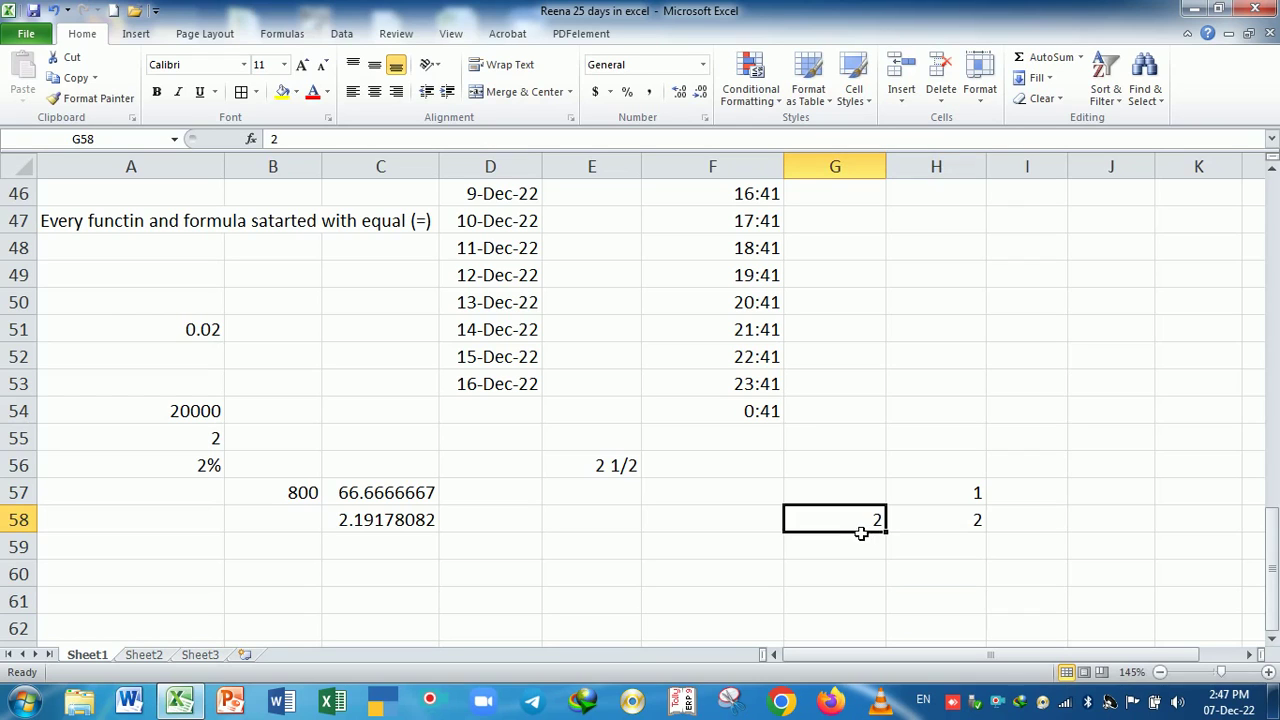
left_click(941, 531)
left_click(867, 534)
left_click(942, 503)
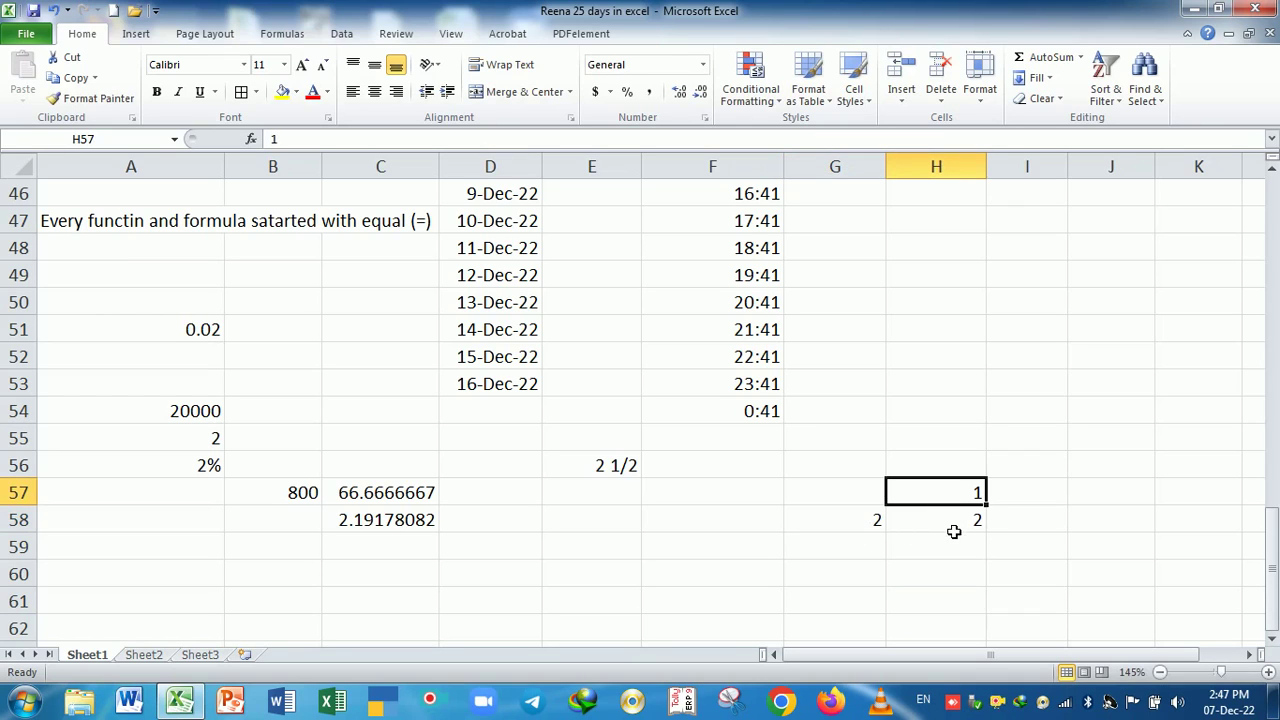
- Enter 2.5 in cell I58
left_click(1053, 525)
type("2.53")
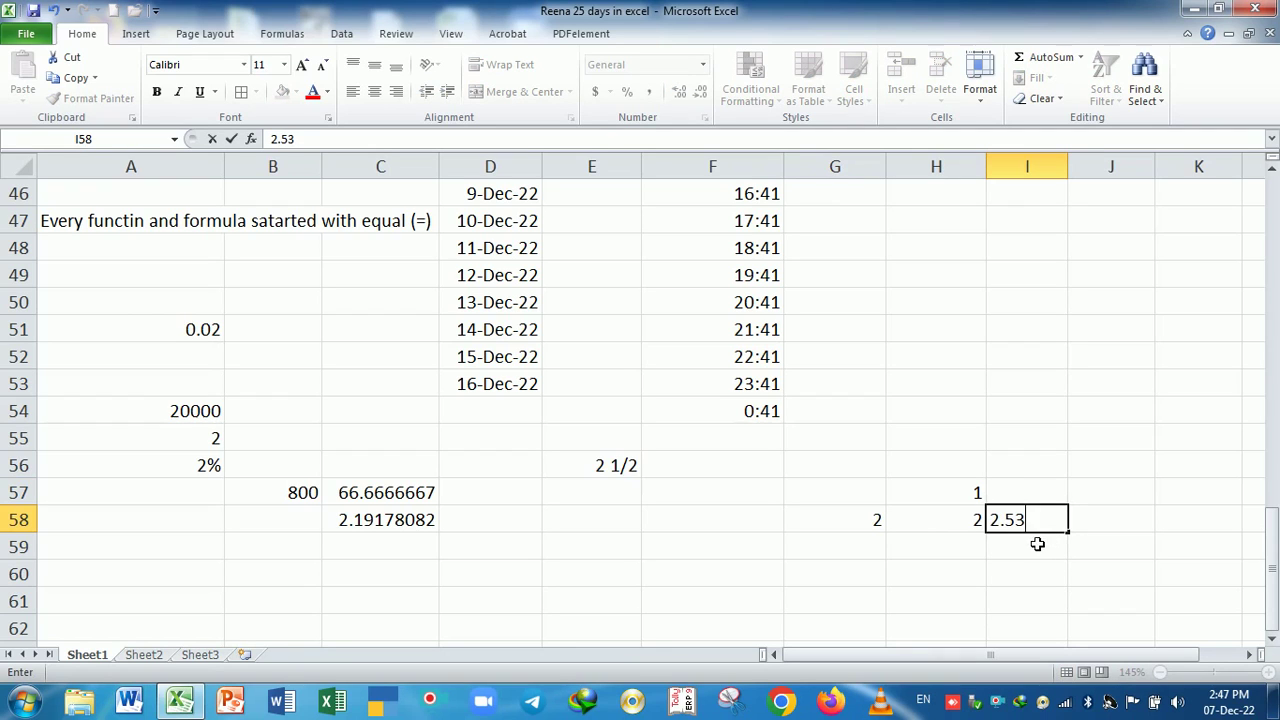
key("BackSpace")
key("Return")
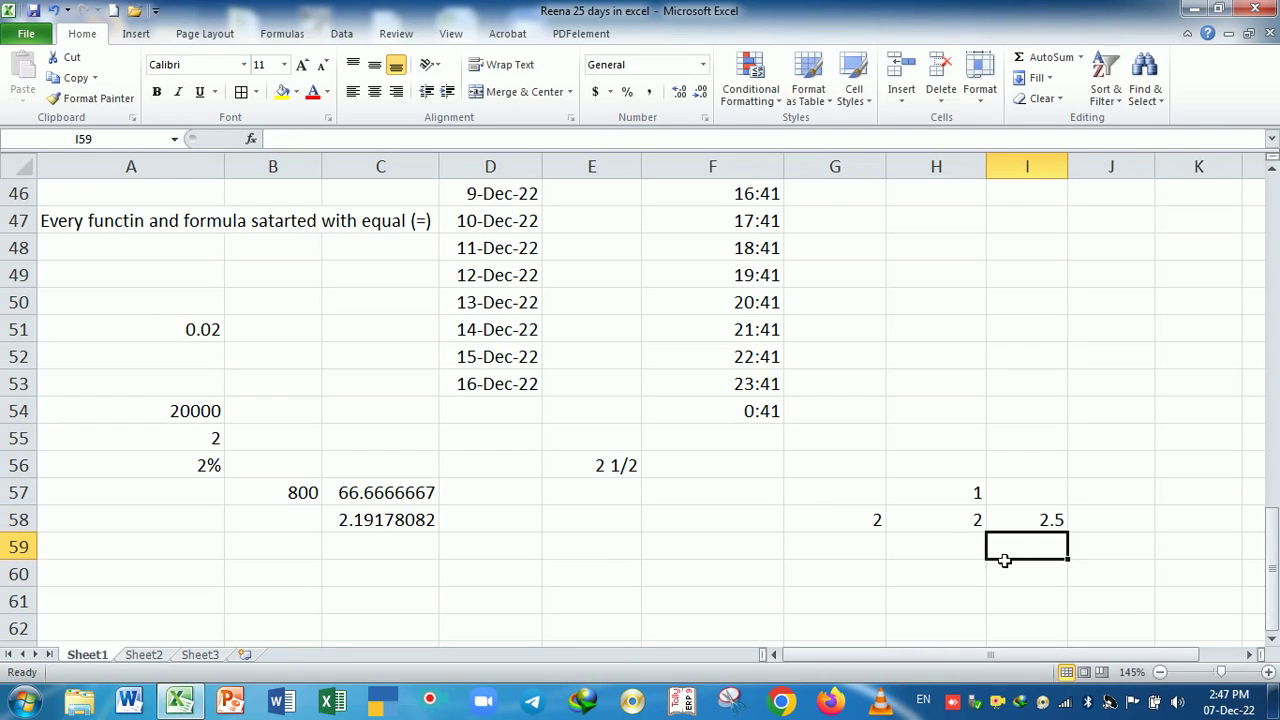
left_click(591, 553)
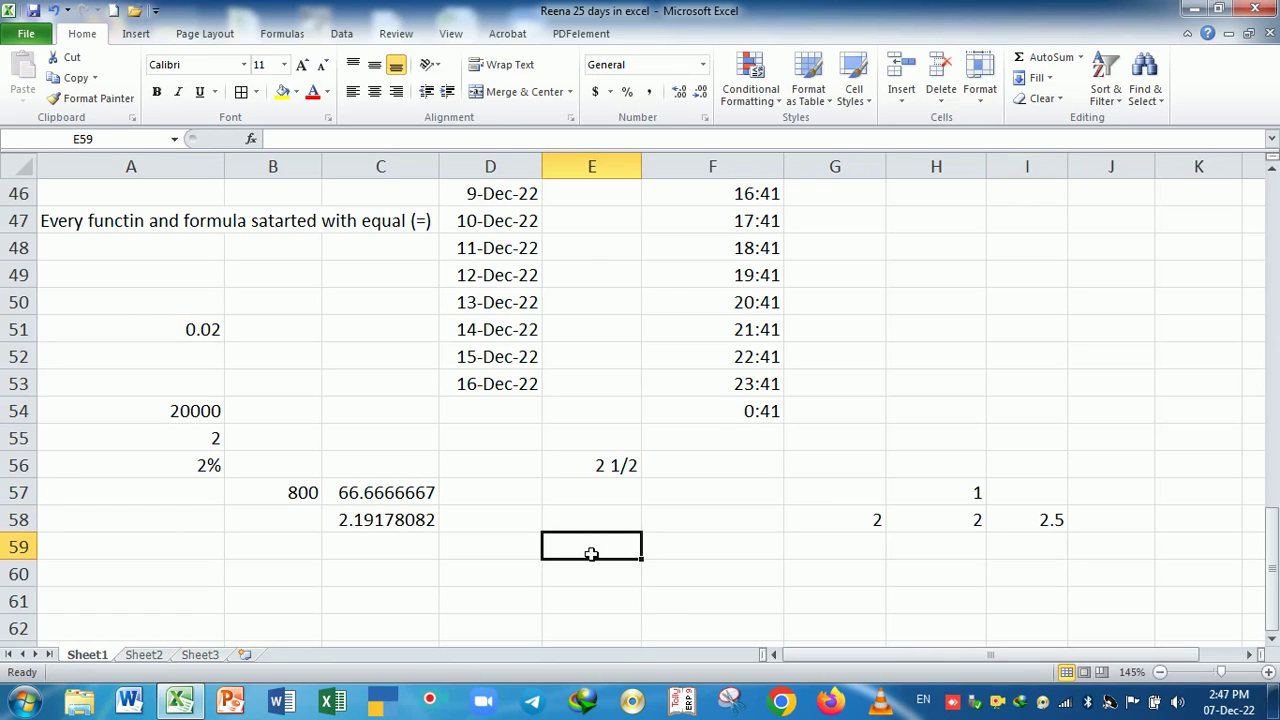
- Enter 5 in E59 and the formula =E59/2 in E60
type("5")
key("Return")
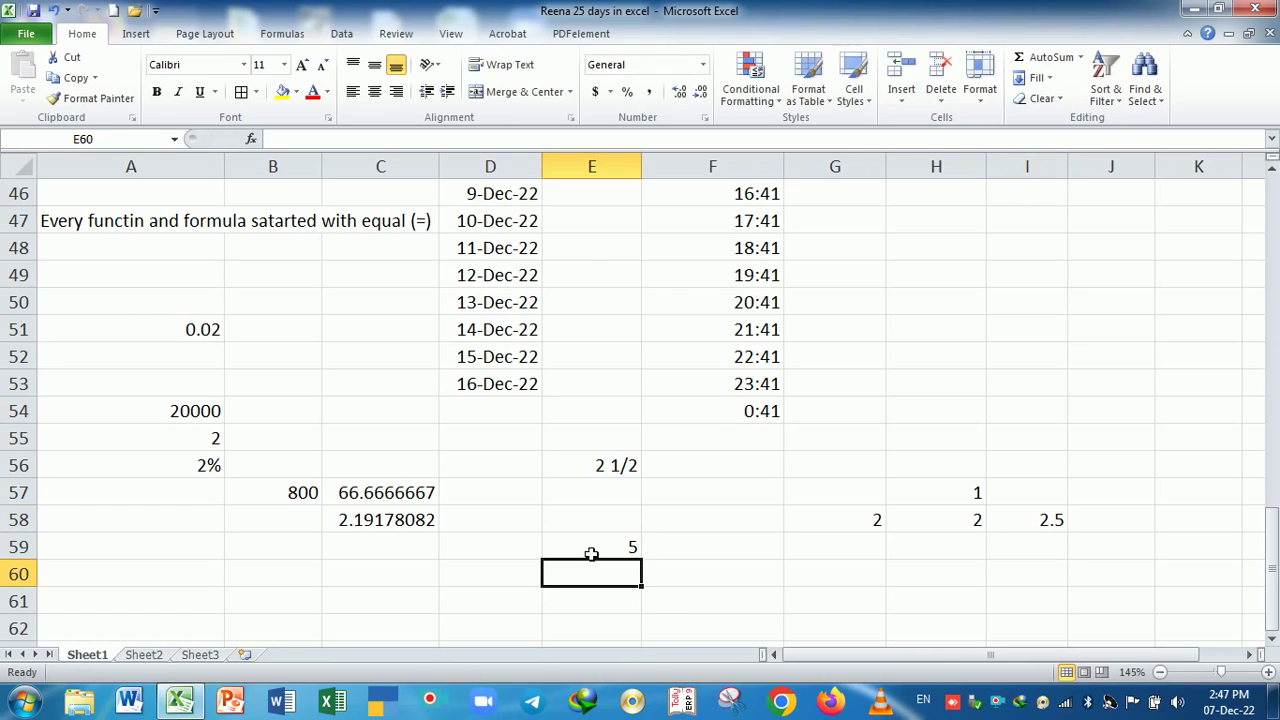
type("=")
left_click(591, 553)
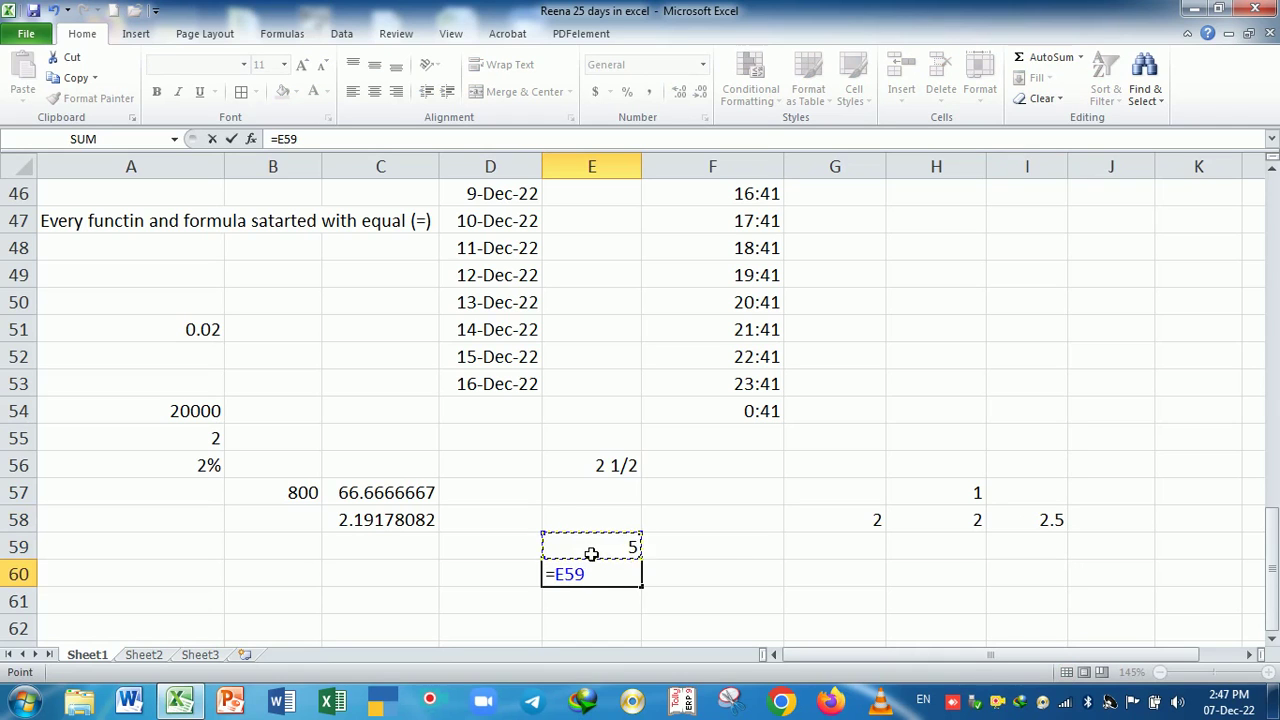
type("/2")
key("Return")
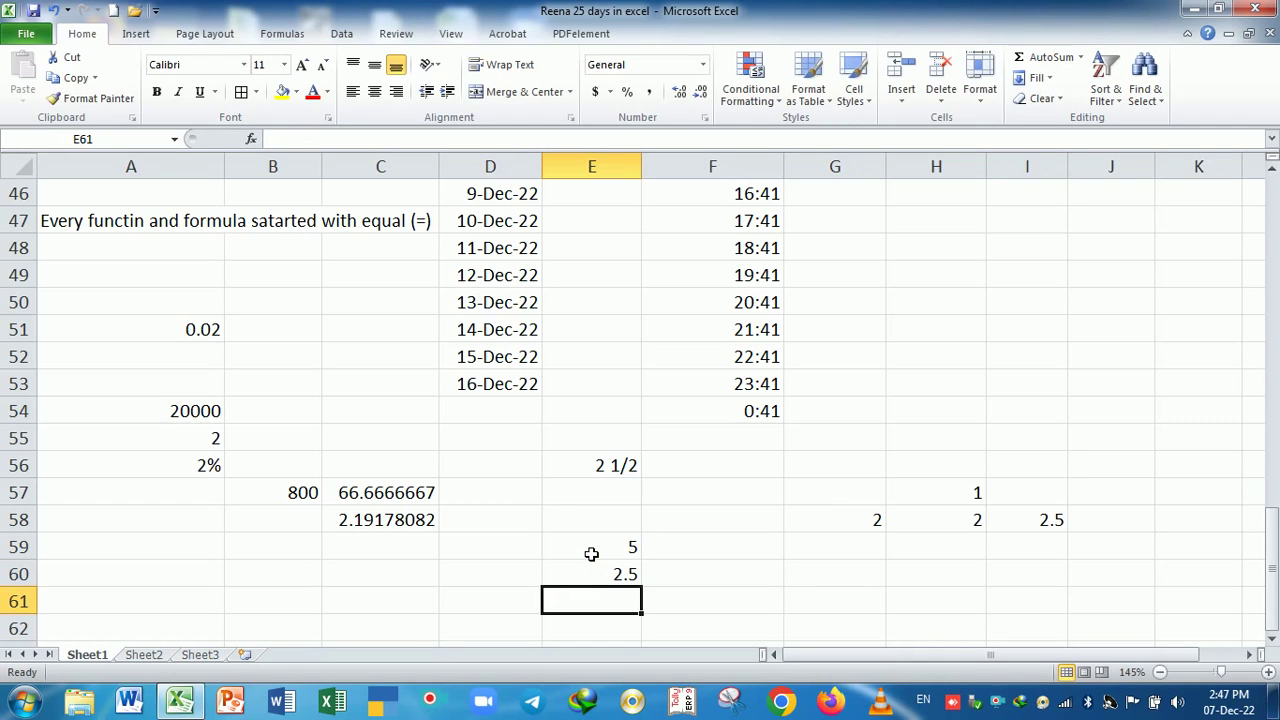
- Format E60 as a fraction so it displays 2 1/2
key("Up")
key("ctrl+1")
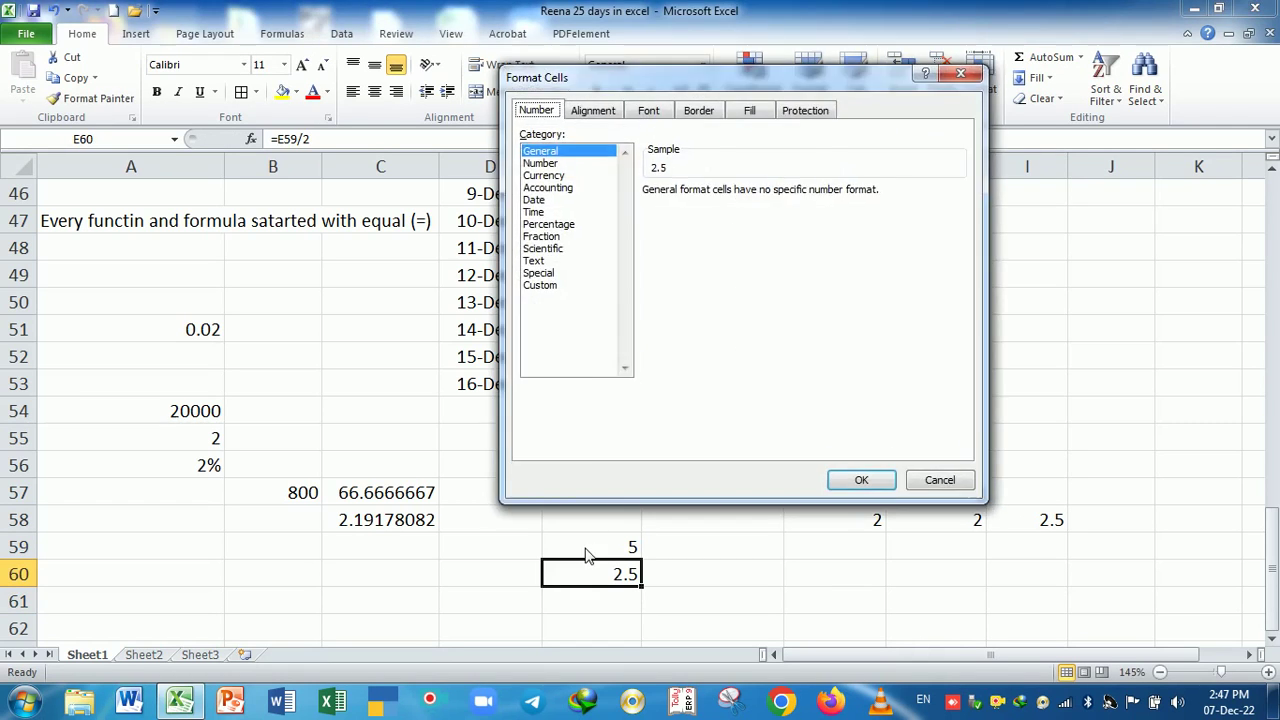
left_click(541, 236)
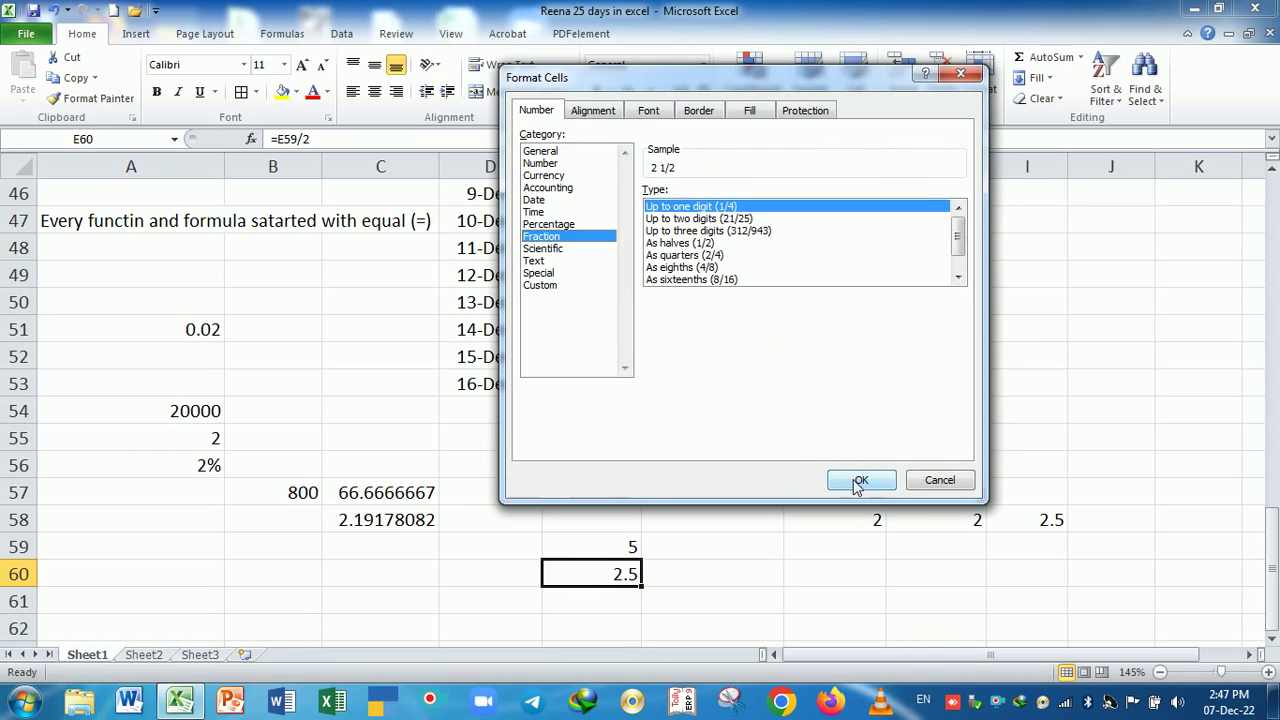
left_click(860, 480)
left_click(655, 622)
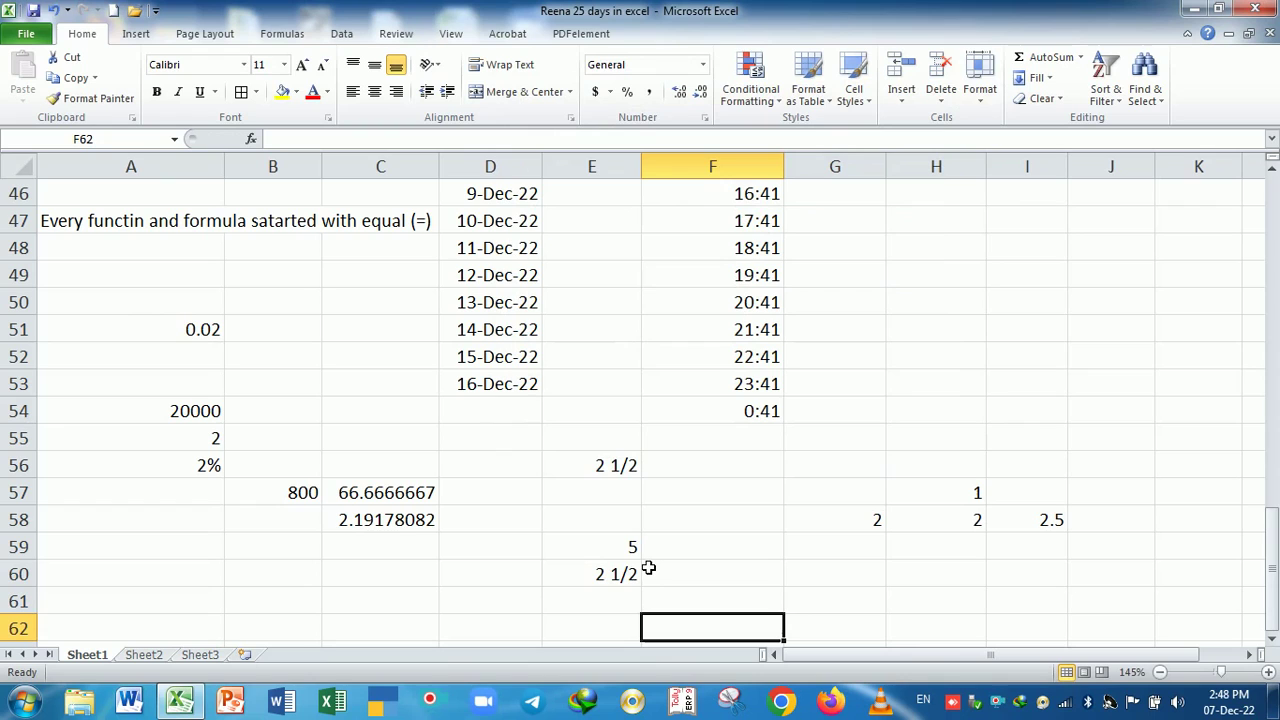
- Compare the formula and format of E60 with empty cell F60
left_click(625, 572)
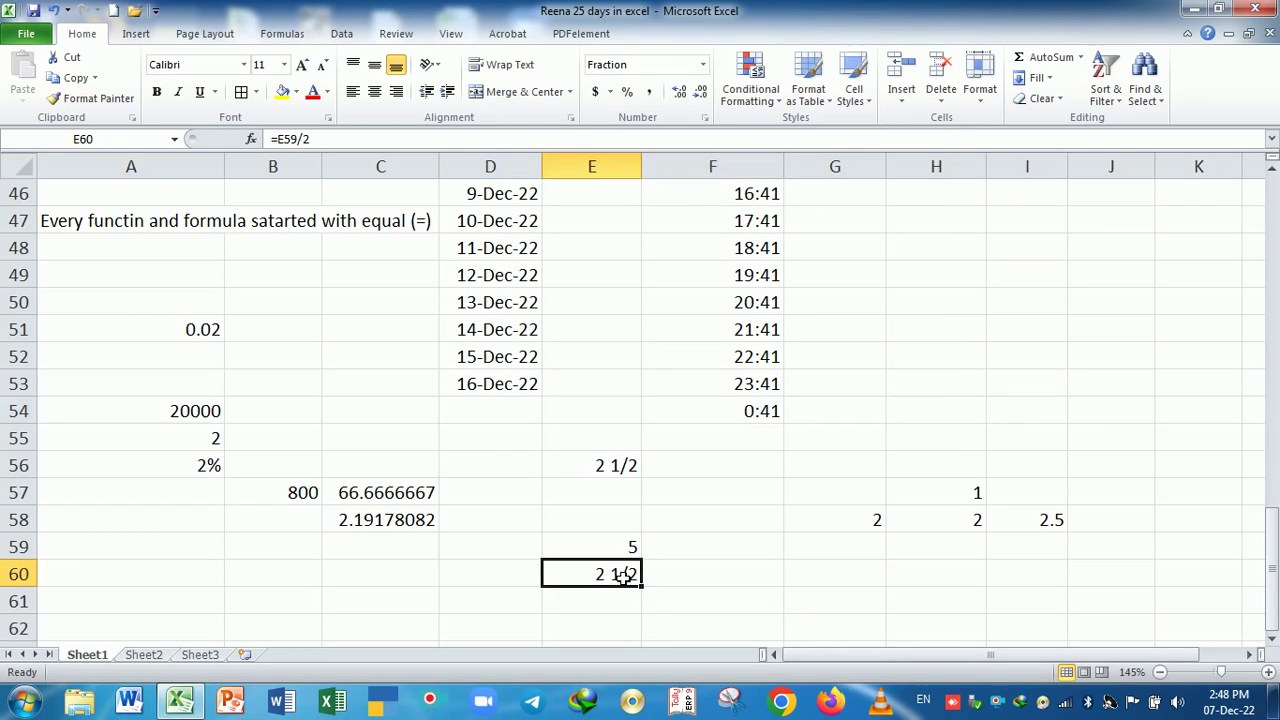
left_click(705, 586)
left_click(620, 582)
left_click(678, 585)
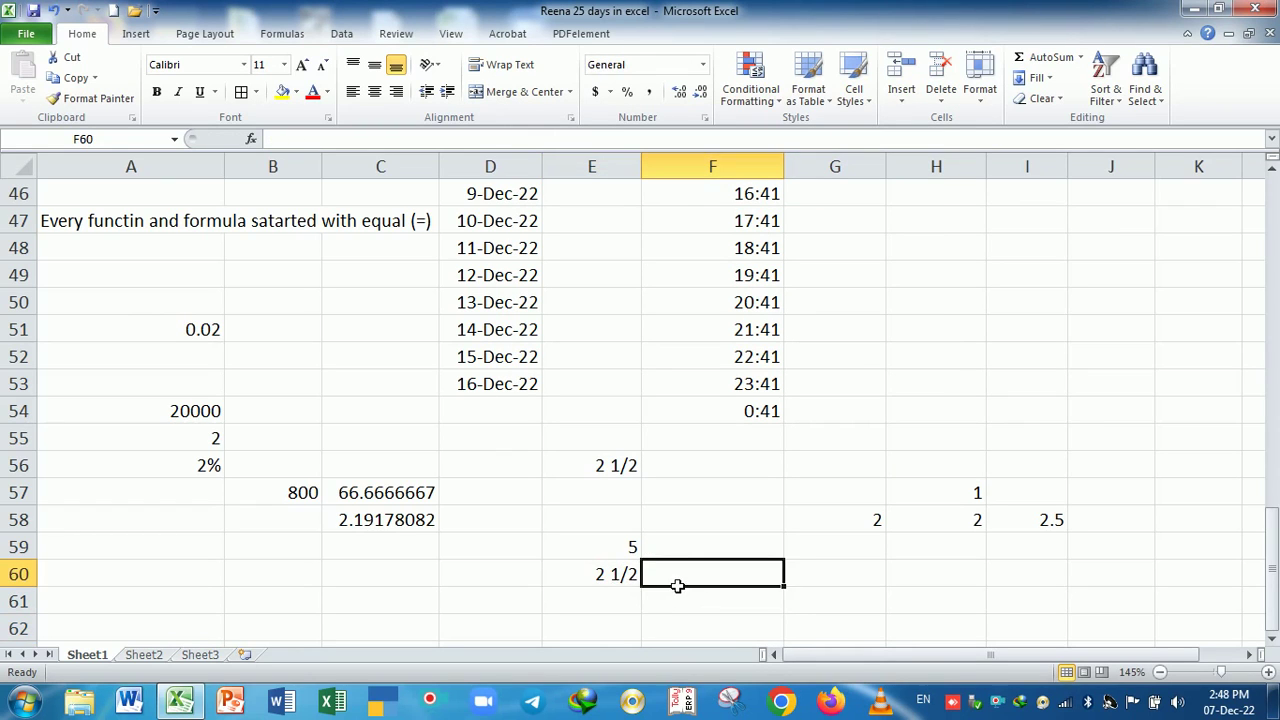
left_click(625, 577)
left_click(693, 581)
- Preview the Scientific and Text formats for F60, cancel, and scroll down to rows 49–65
key("ctrl+1")
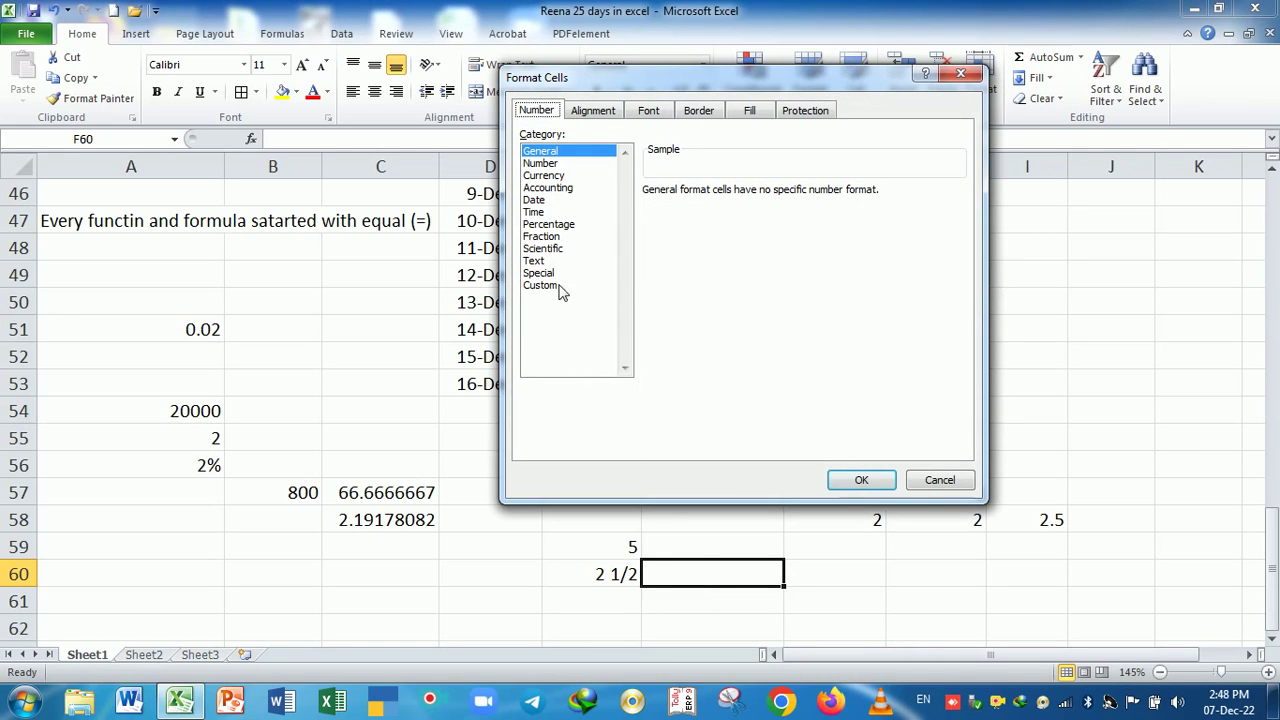
left_click(548, 248)
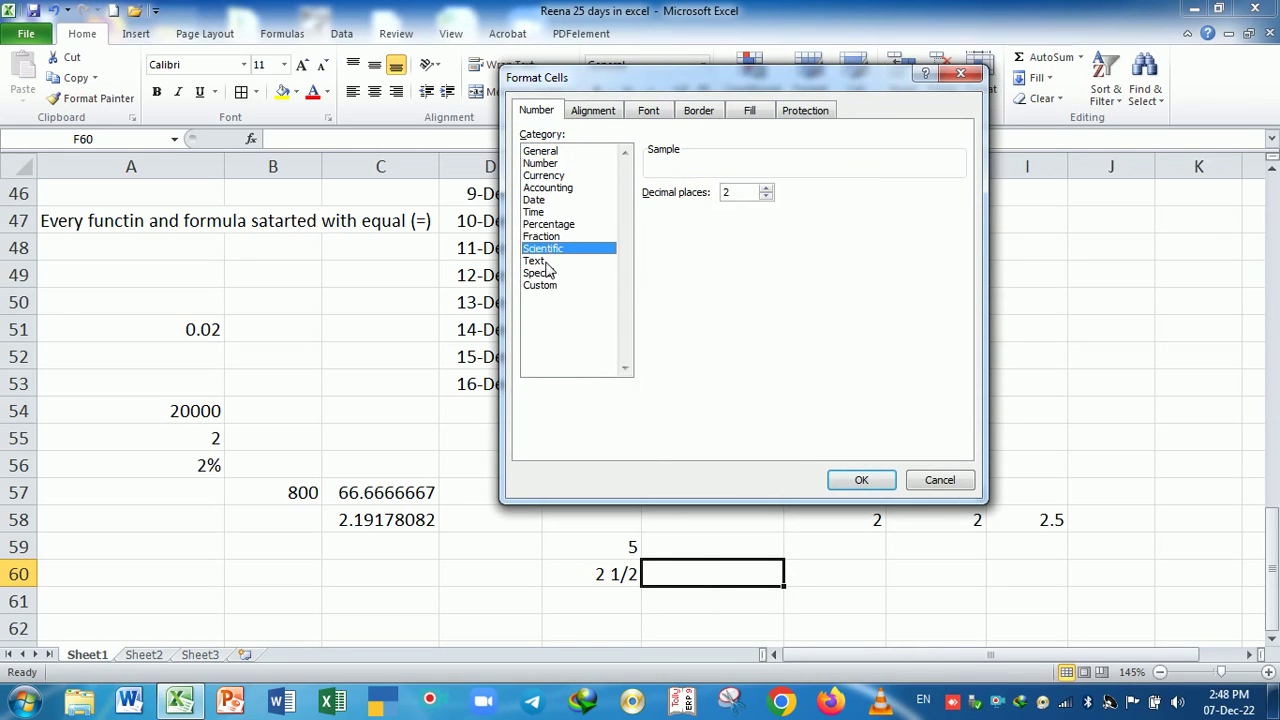
left_click(540, 261)
left_click(940, 480)
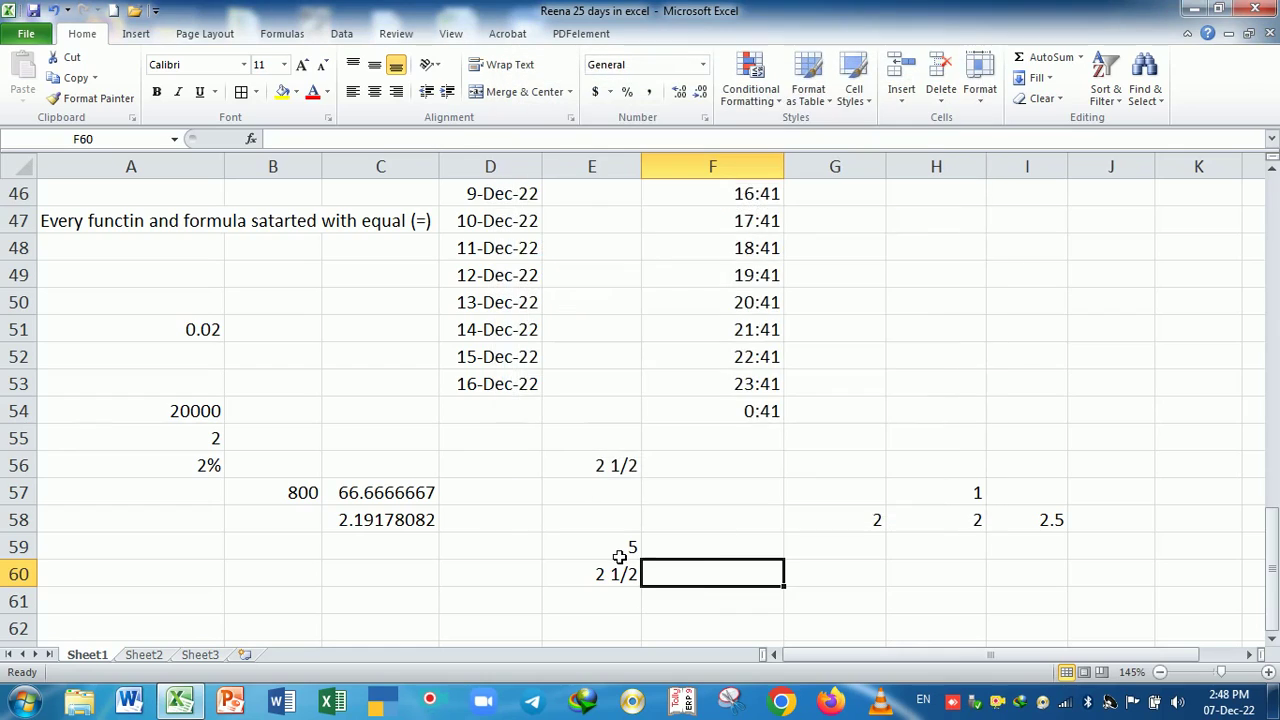
scroll(640, 545, "up", 15)
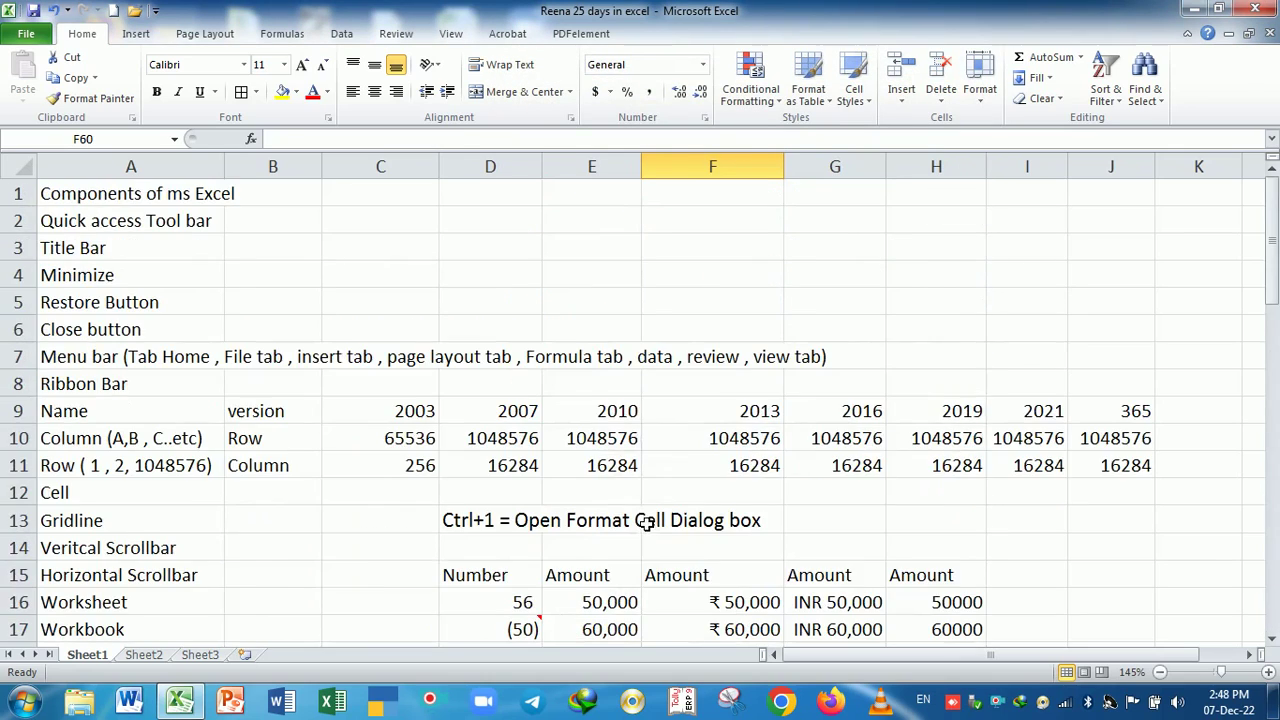
scroll(645, 520, "down", 15)
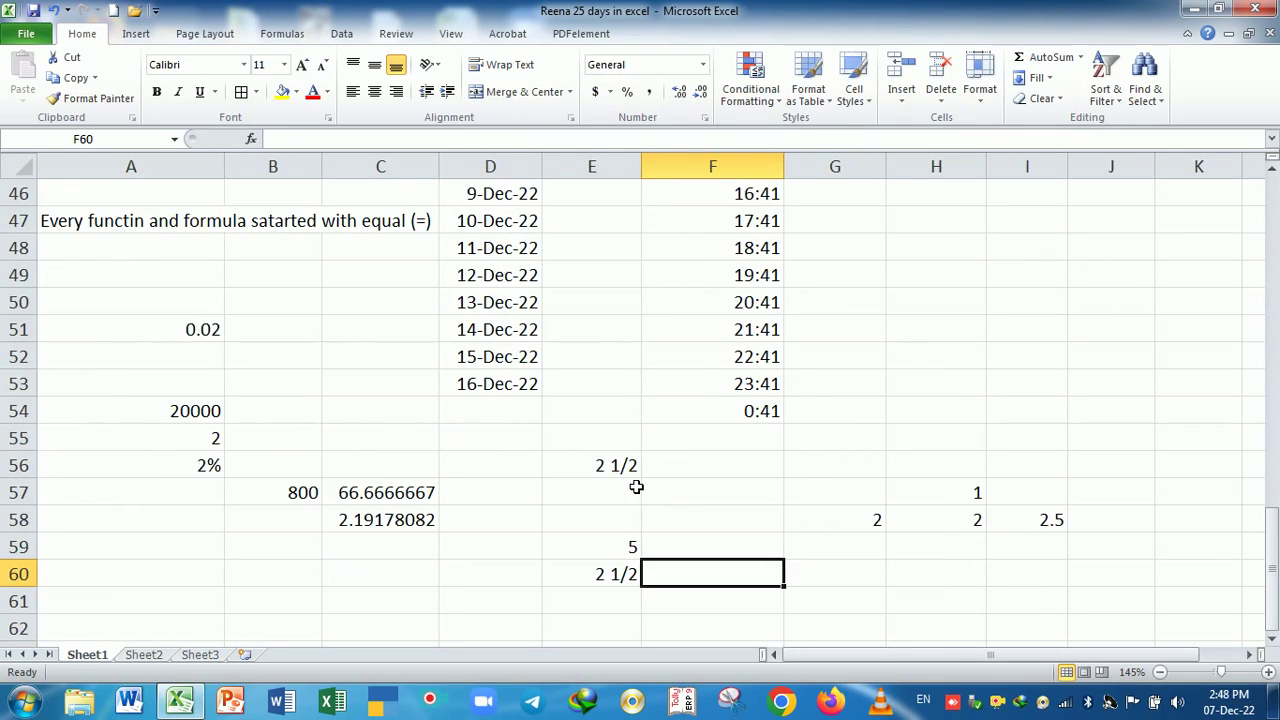
scroll(636, 487, "down", 1)
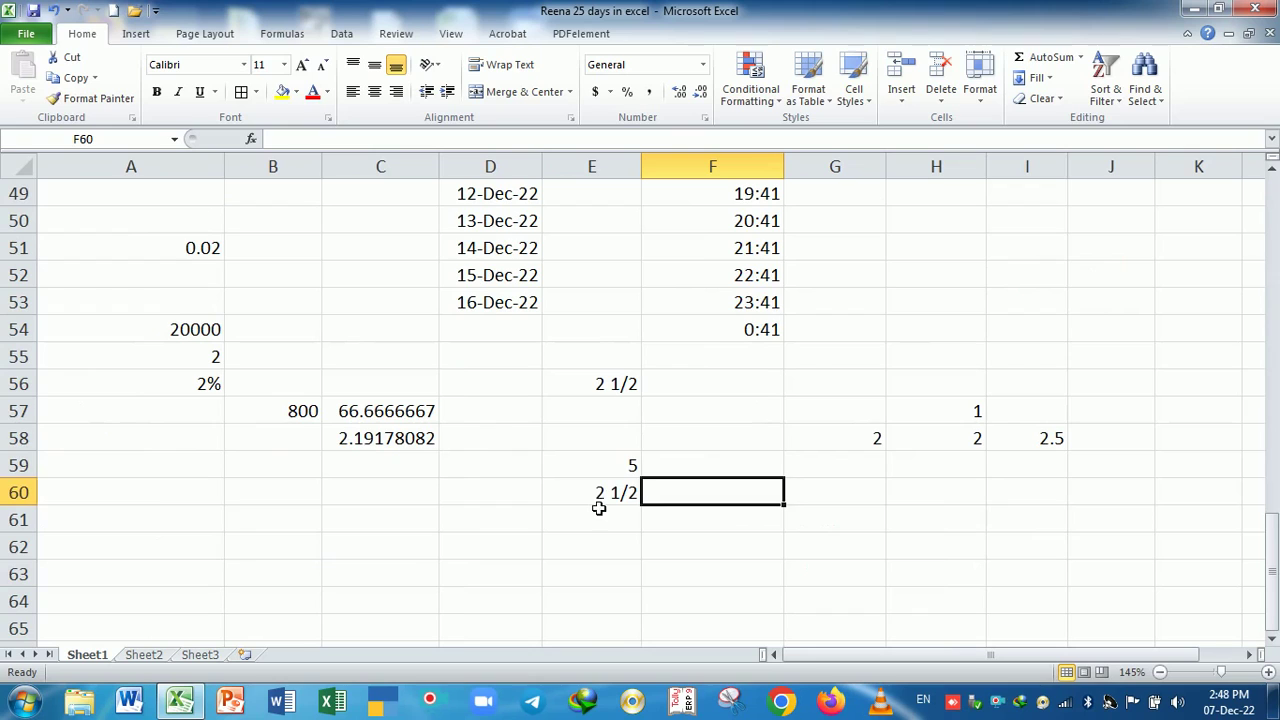
- Type a note in A61 saying 10 to 11 digit numbers show in the cell
left_click(160, 521)
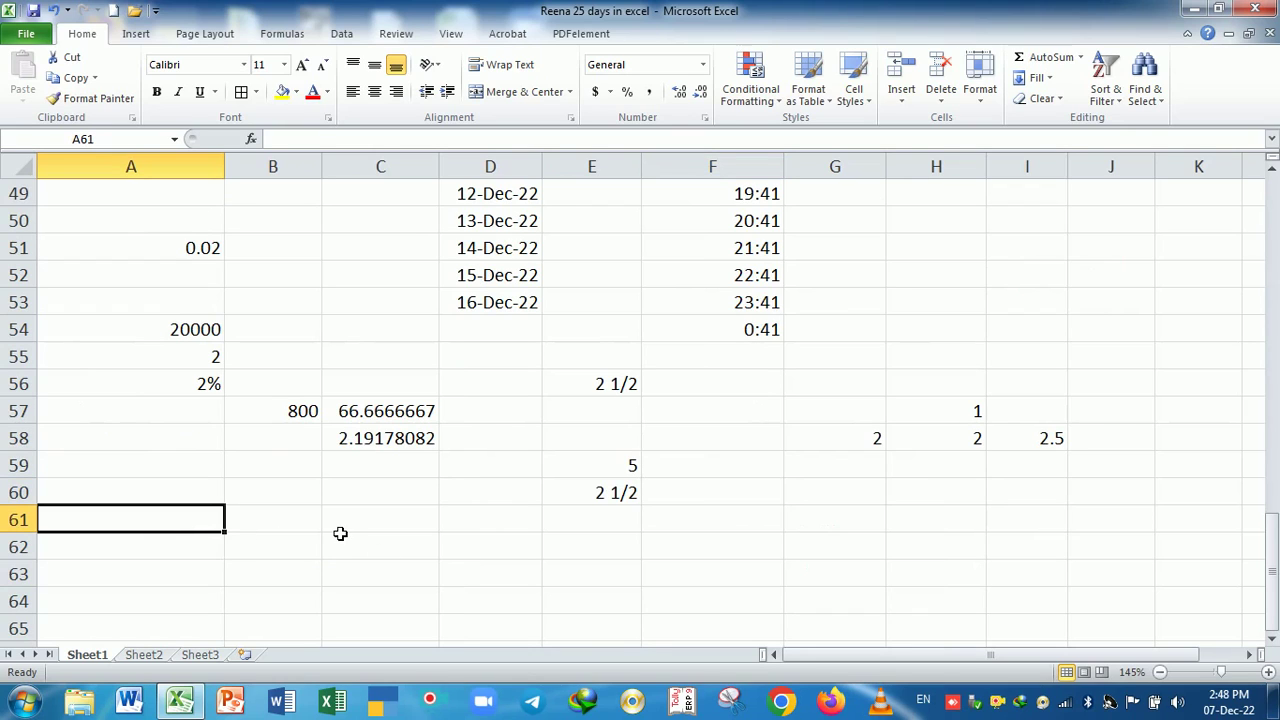
type("Num")
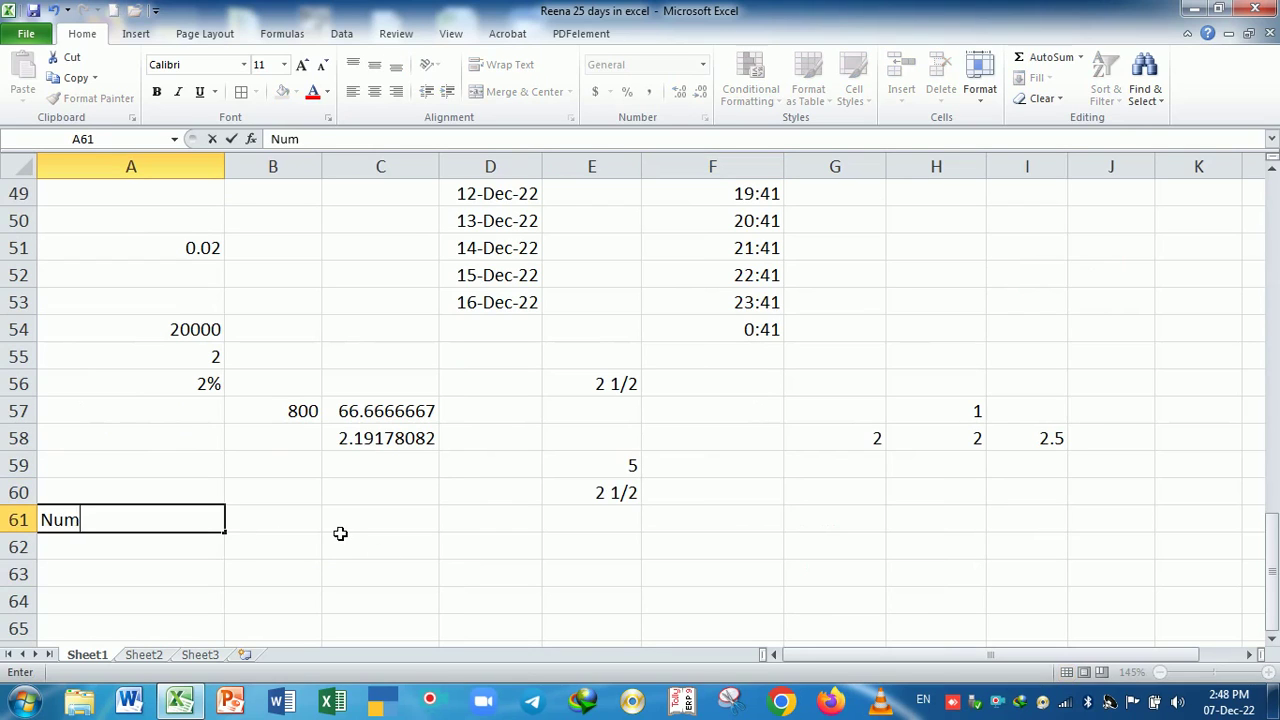
type("ber range ")
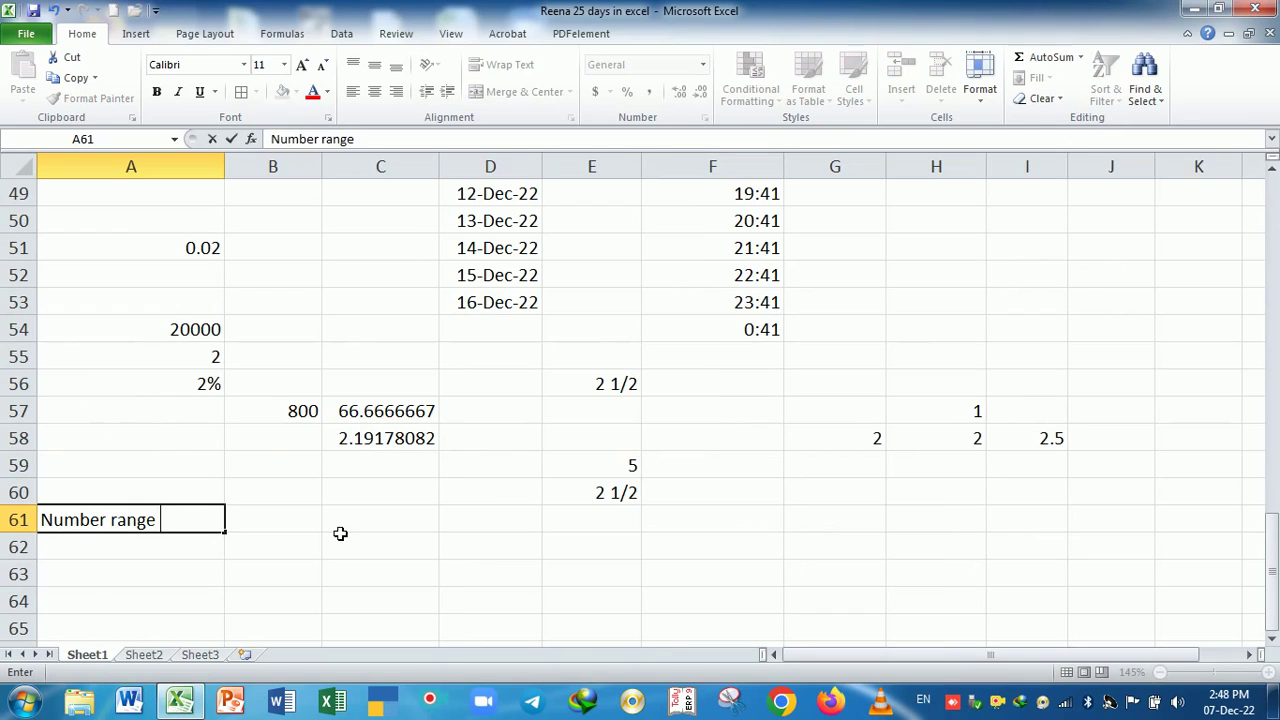
type("10 to 11 dith")
key("BackSpace")
key("BackSpace")
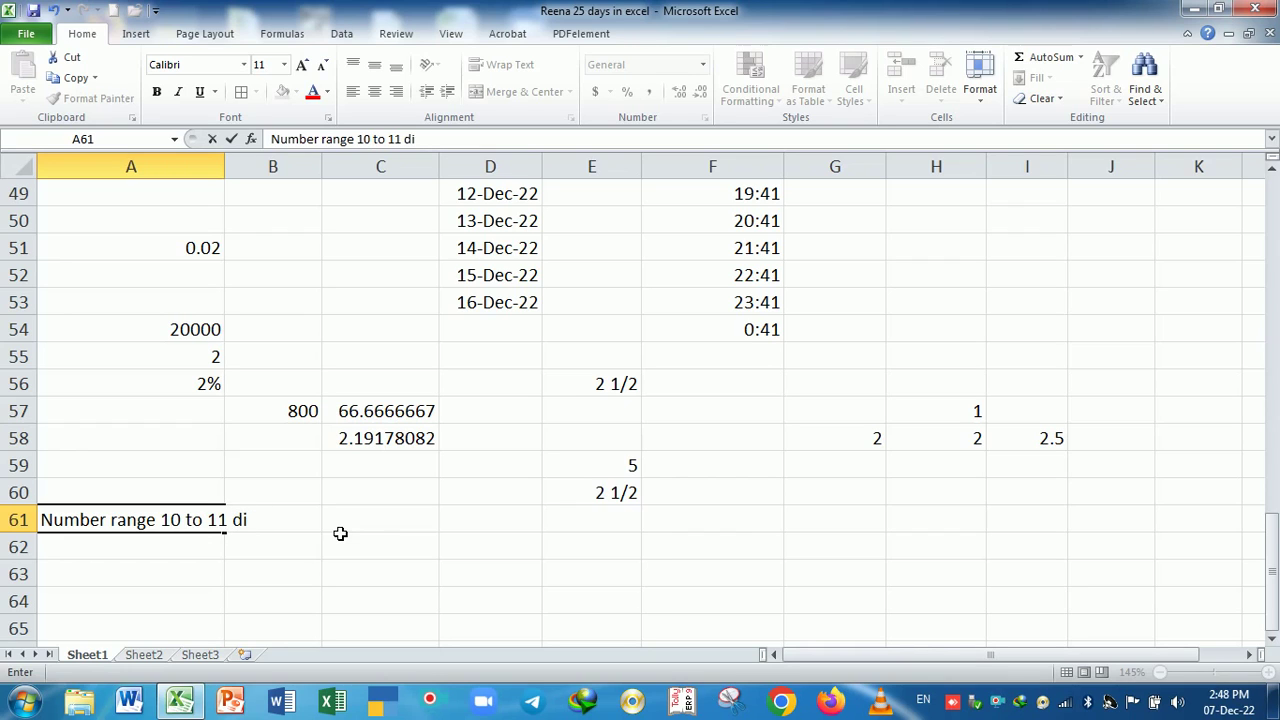
type("git number show")
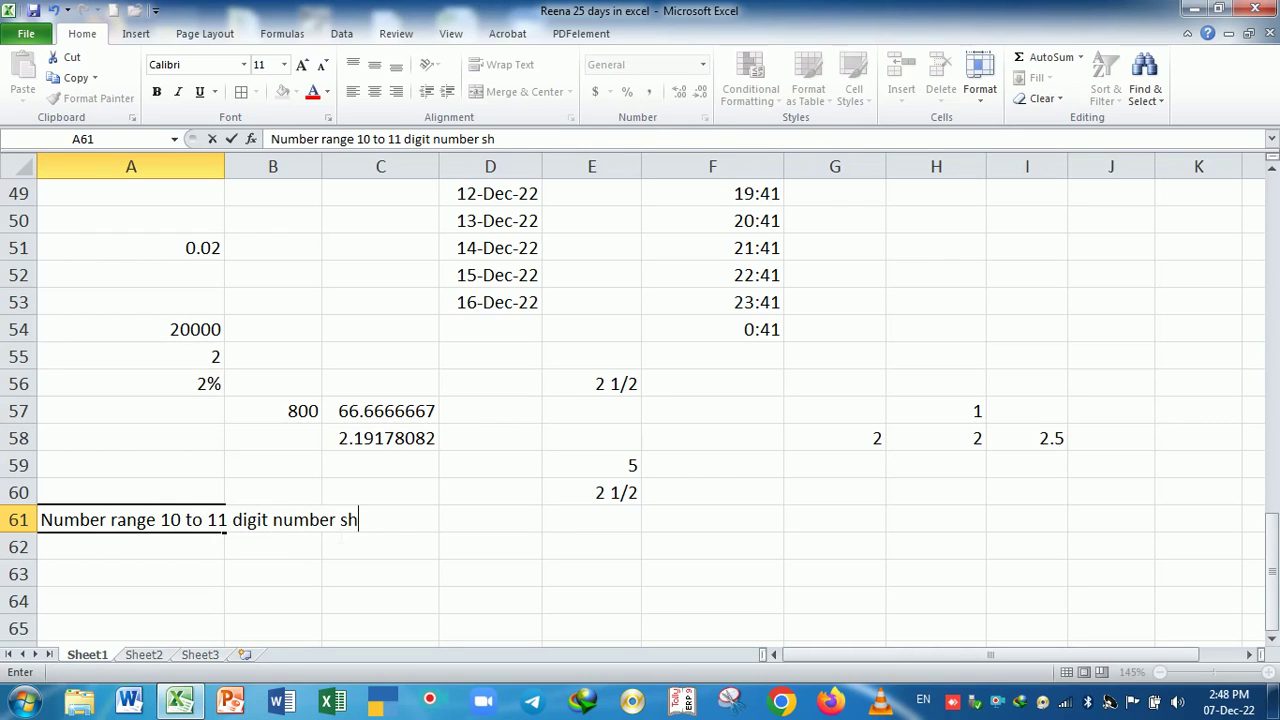
key("BackSpace")
key("BackSpace")
type("ow incell")
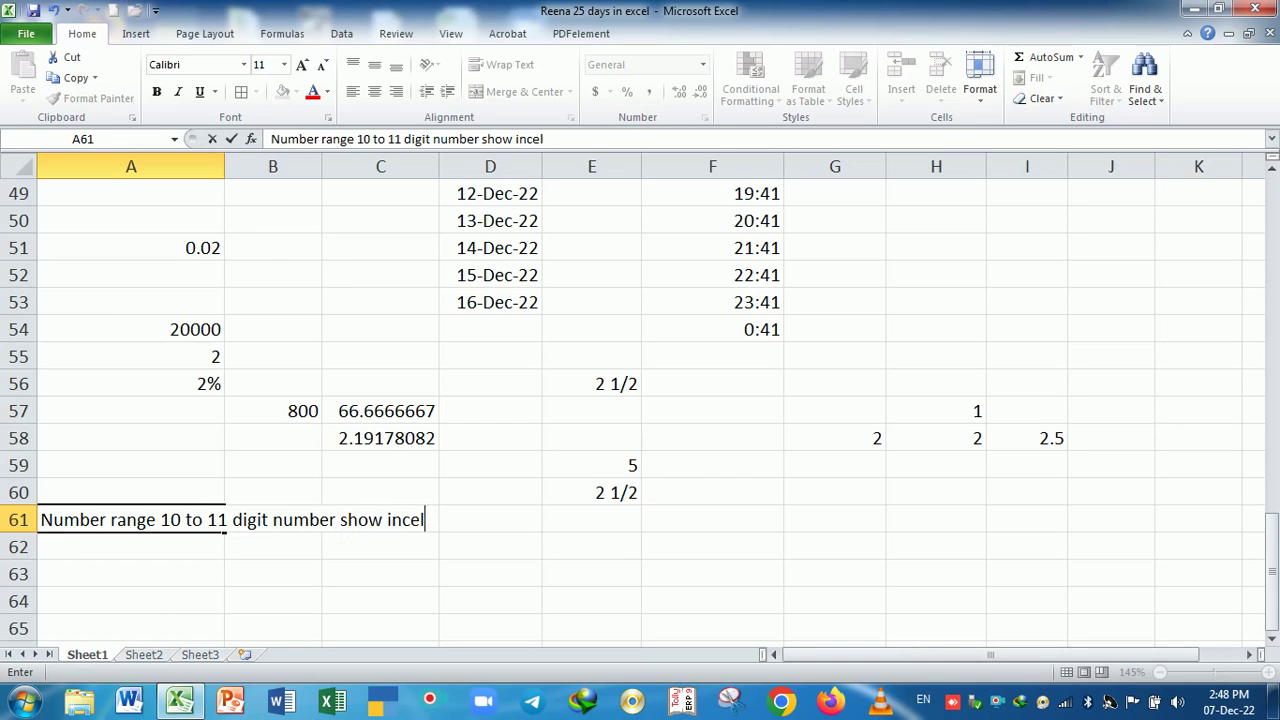
key("BackSpace")
key("BackSpace")
key("BackSpace")
type("cell")
key("Return")
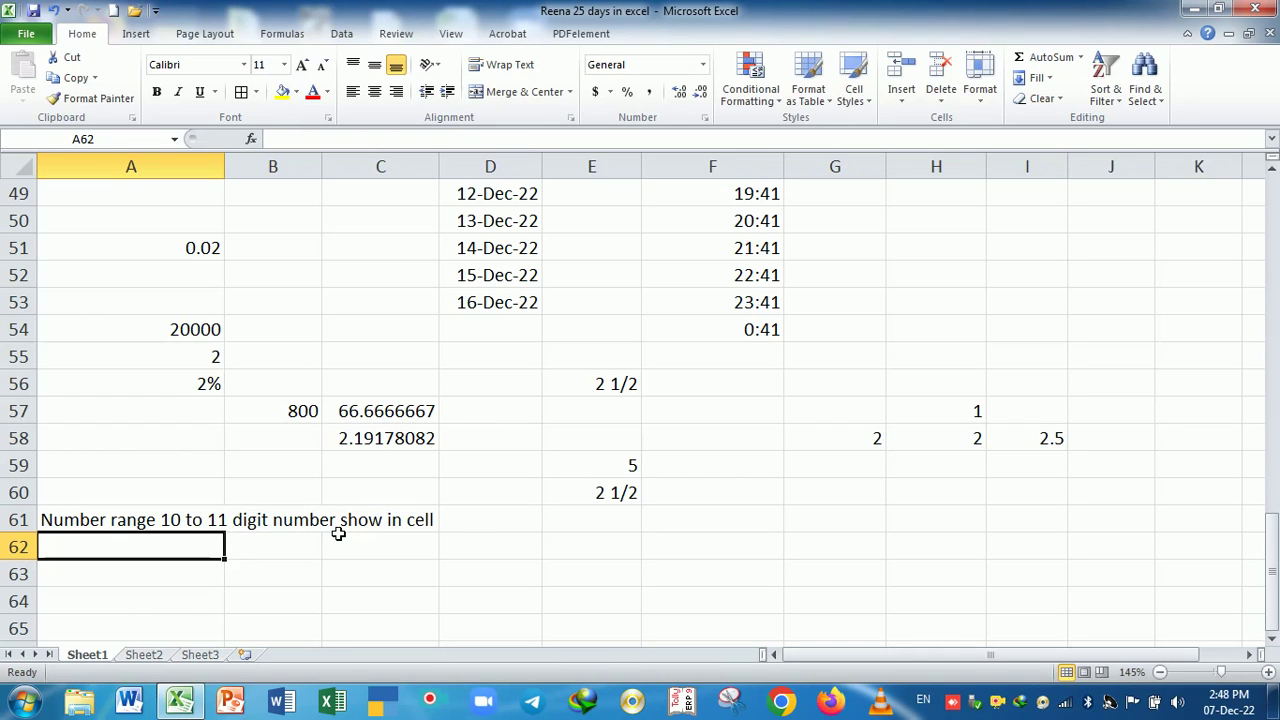
- Type a note in A62 saying numbers over 11 digits show in scientific format
type("If more")
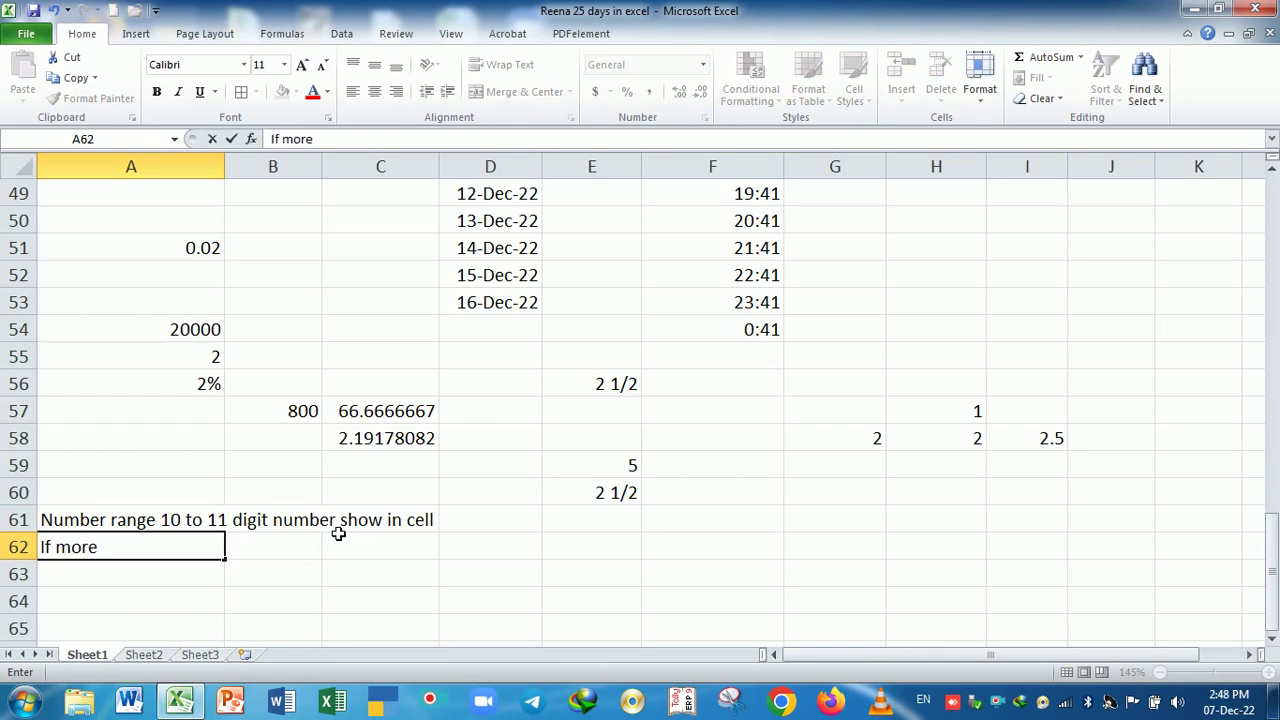
key("BackSpace")
key("BackSpace")
key("BackSpace")
key("BackSpace")
key("BackSpace")
type("number d")
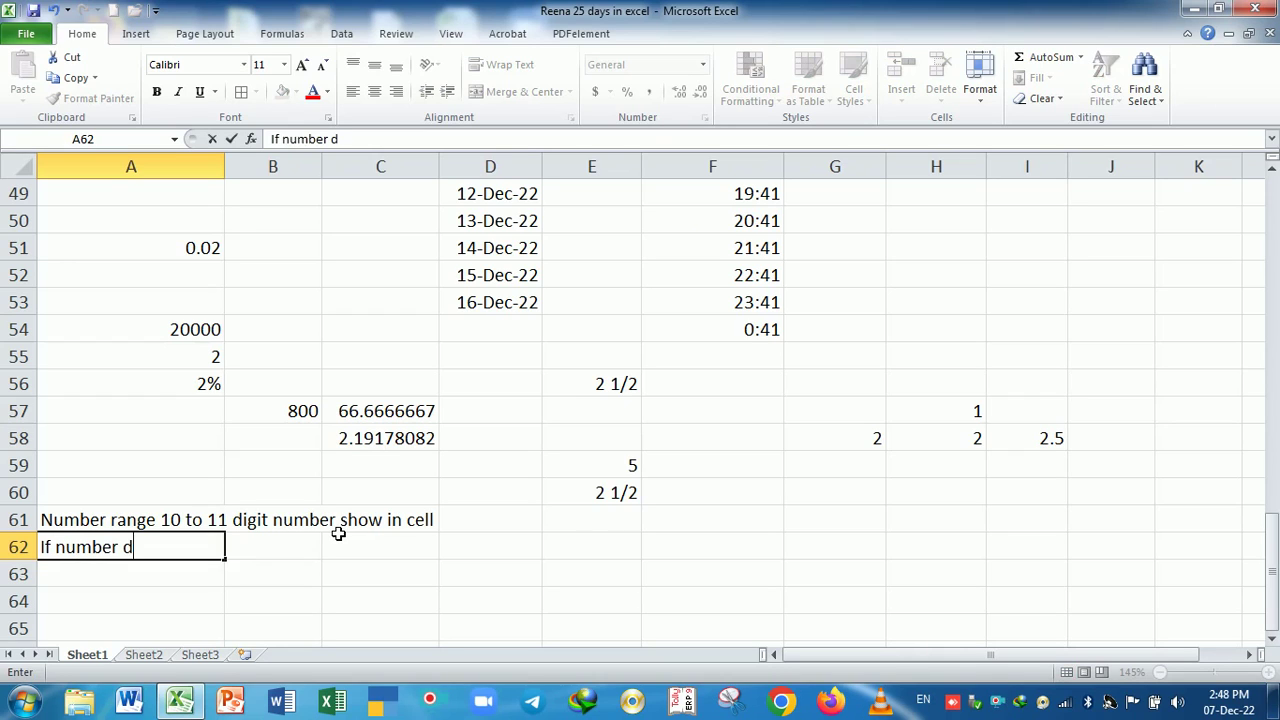
type("igit 12")
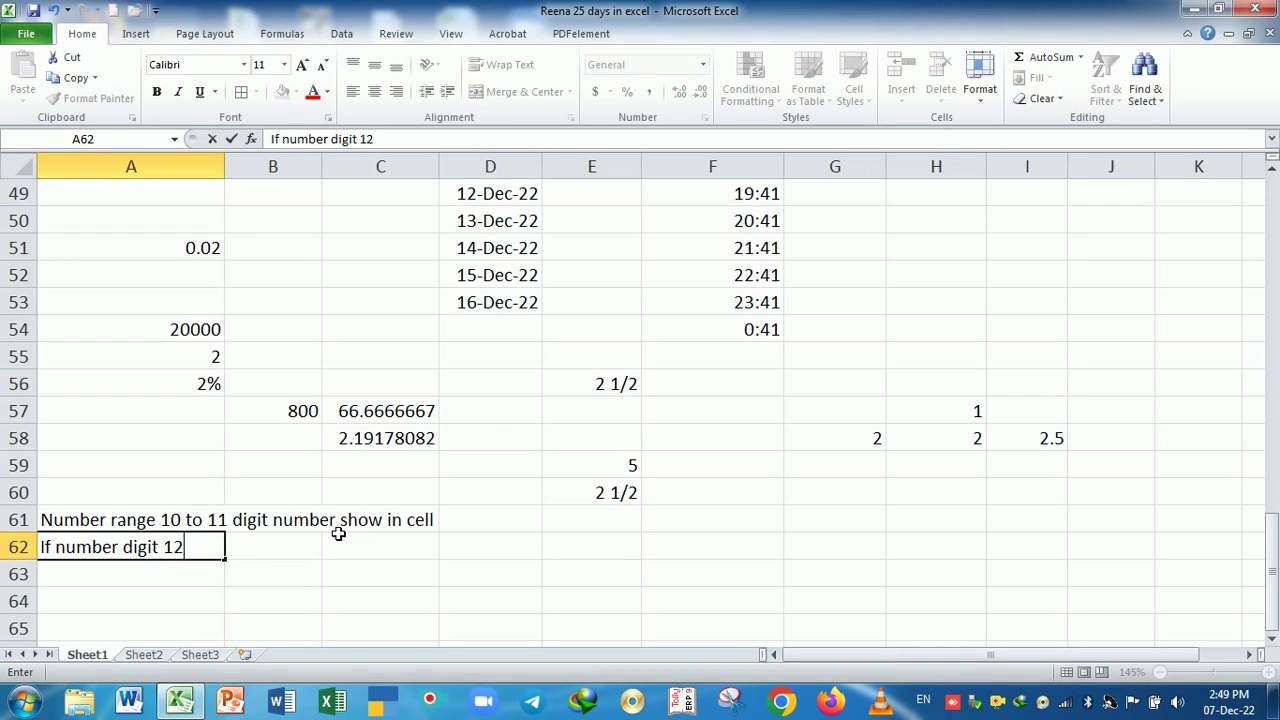
key("BackSpace")
key("BackSpace")
key("BackSpace")
type("more 11 ")
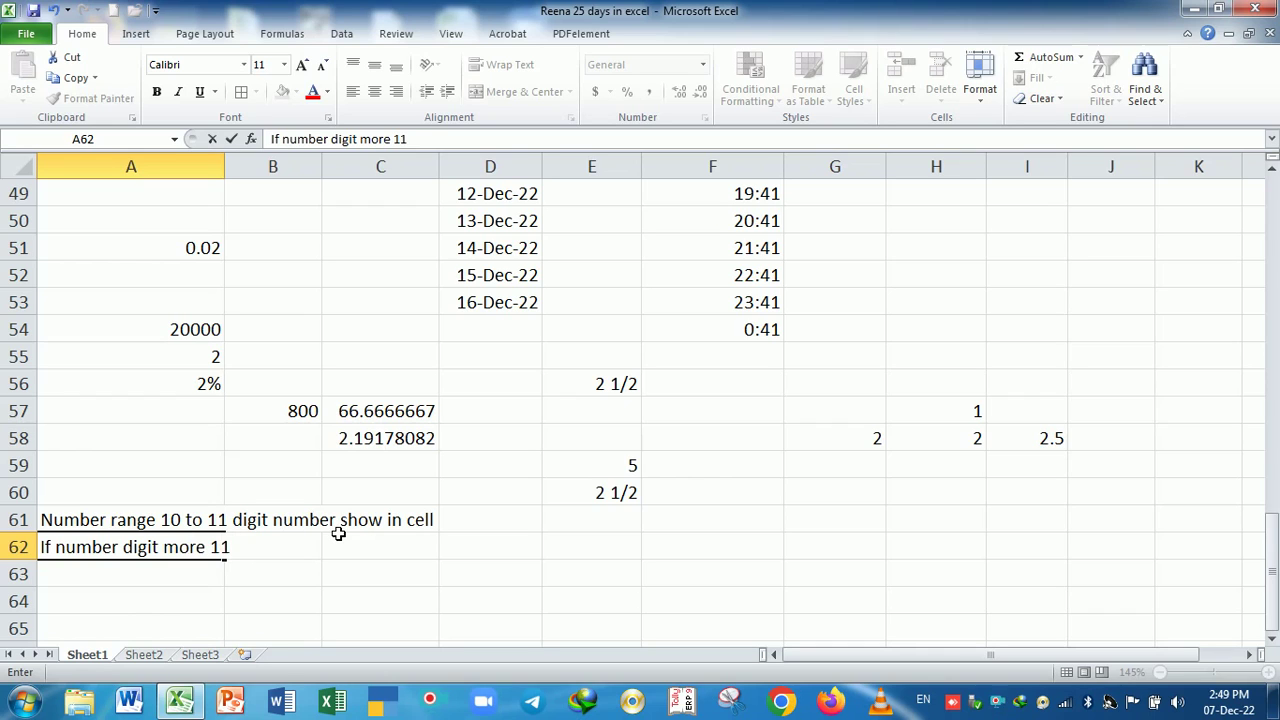
type("nuber")
key("BackSpace")
key("BackSpace")
type("mber shoe")
key("BackSpace")
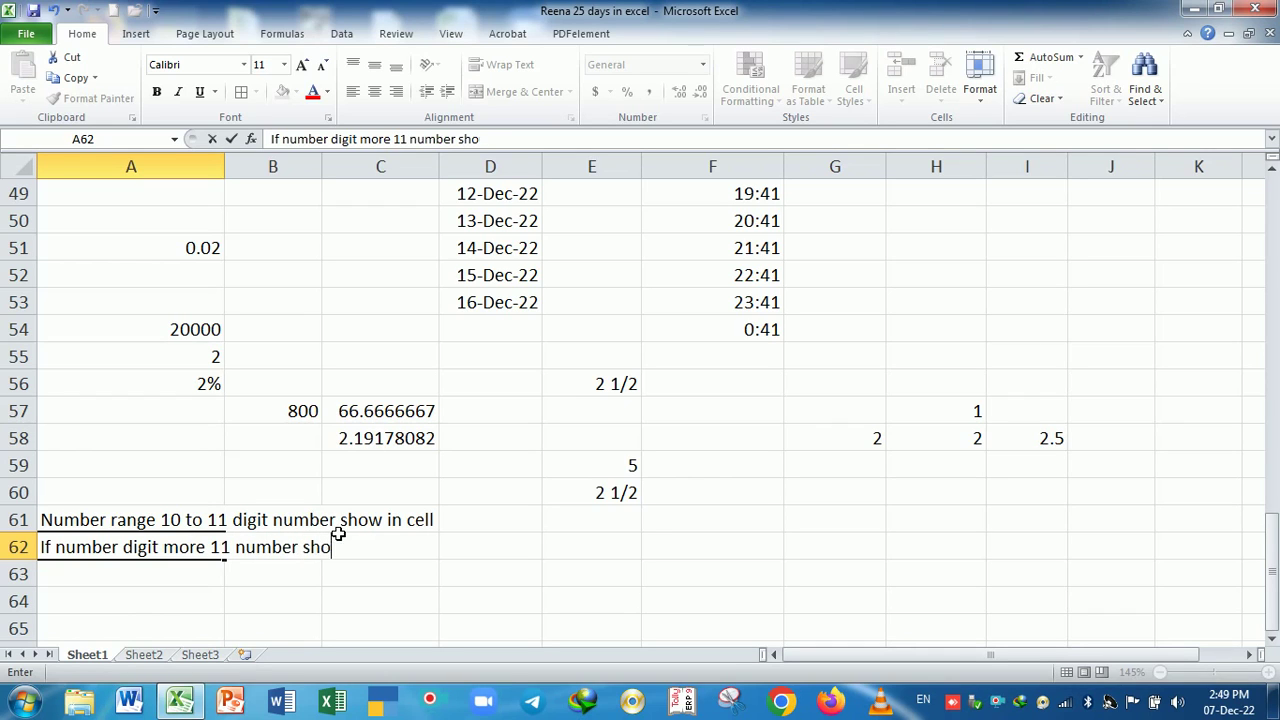
type("w in scienti")
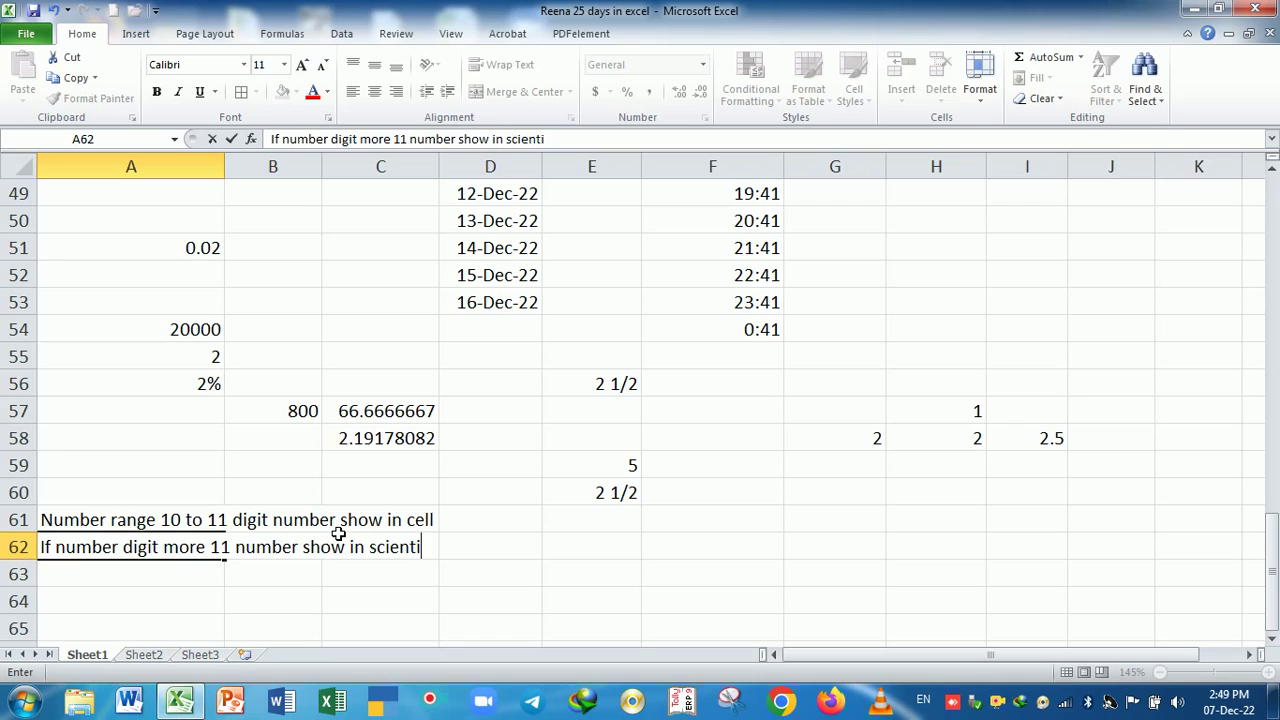
type("fic Format")
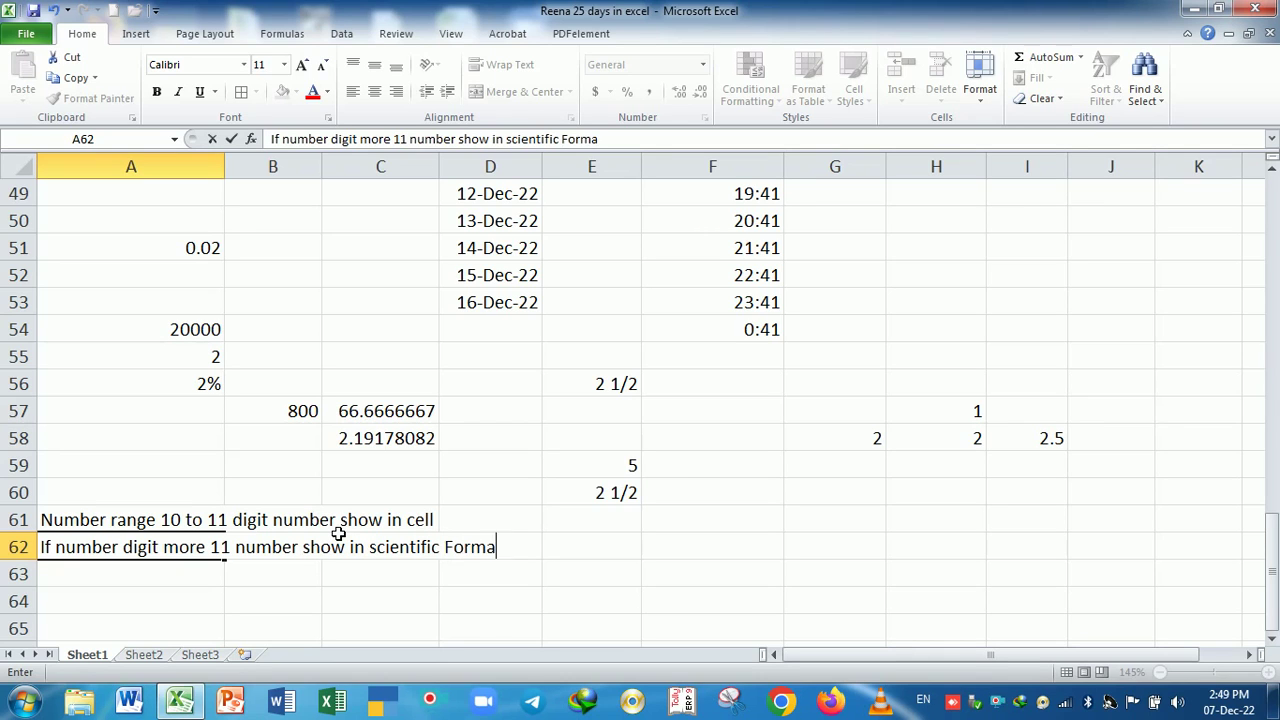
key("Return")
key("Right")
key("Right")
key("Right")
key("Right")
key("Right")
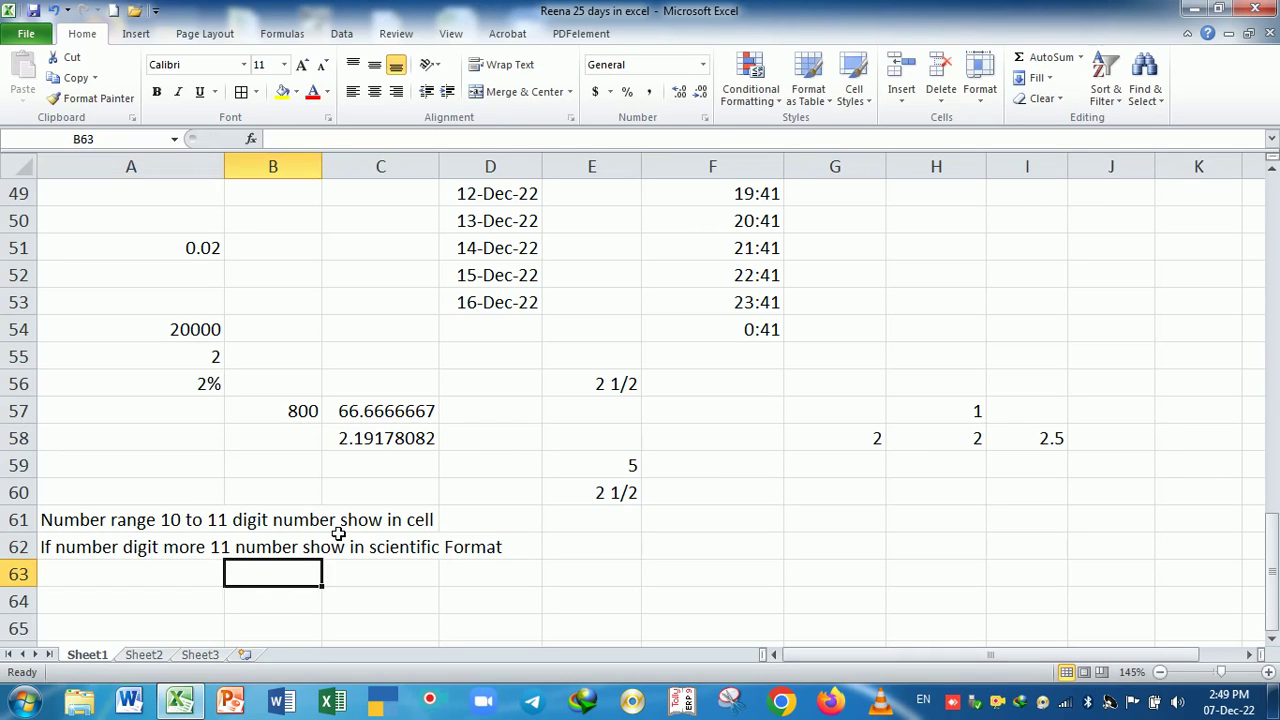
key("Up")
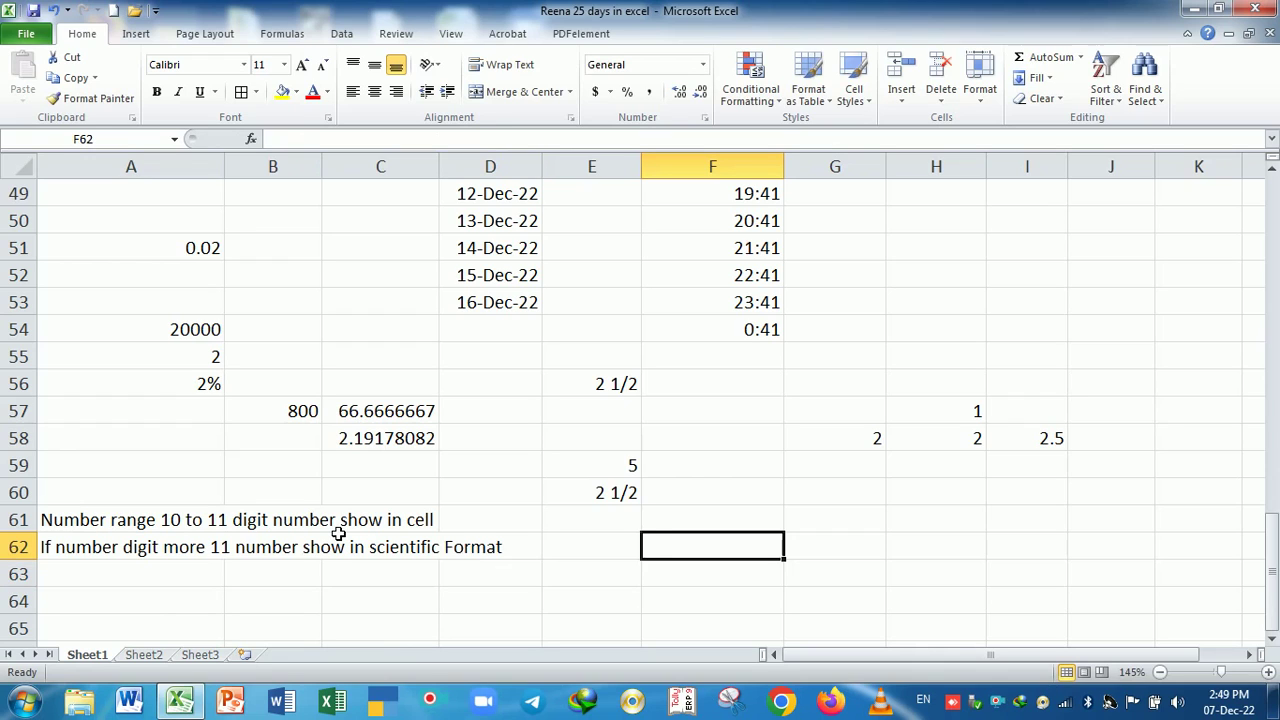
- Enter a Mobile No. heading in F62 with three 10-digit mobile numbers below it
type("Mob")
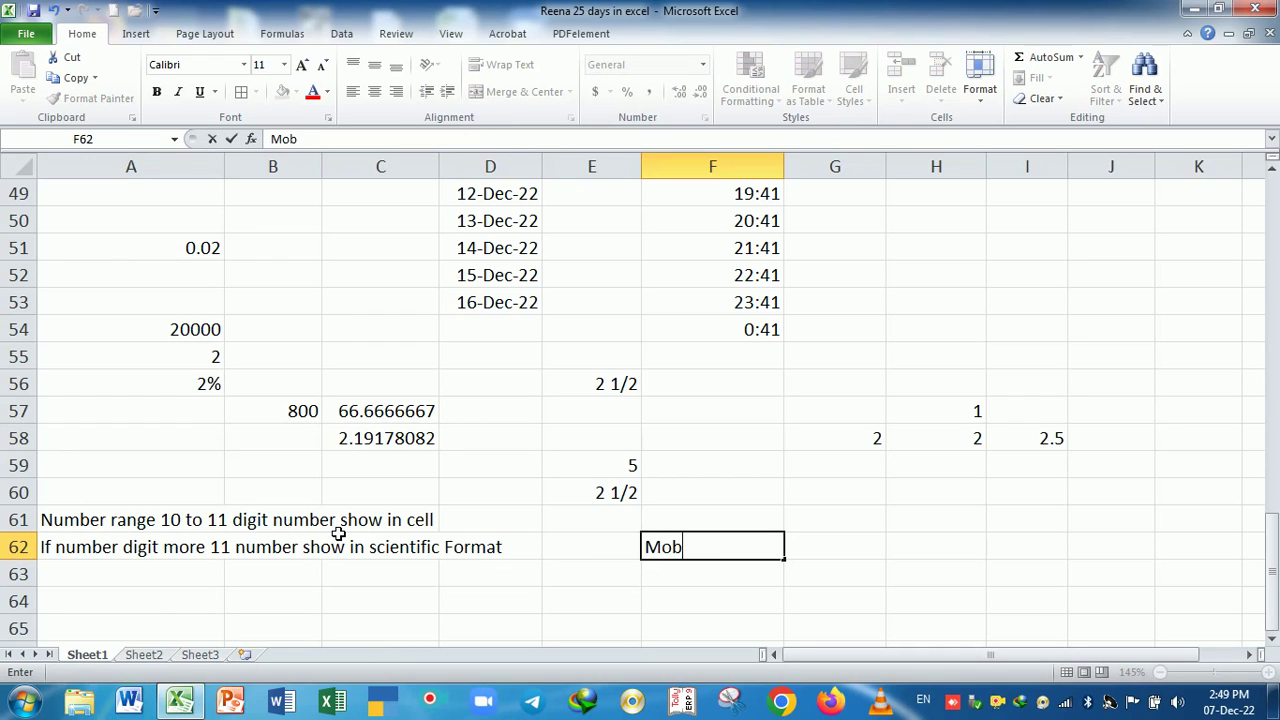
type("ile No")
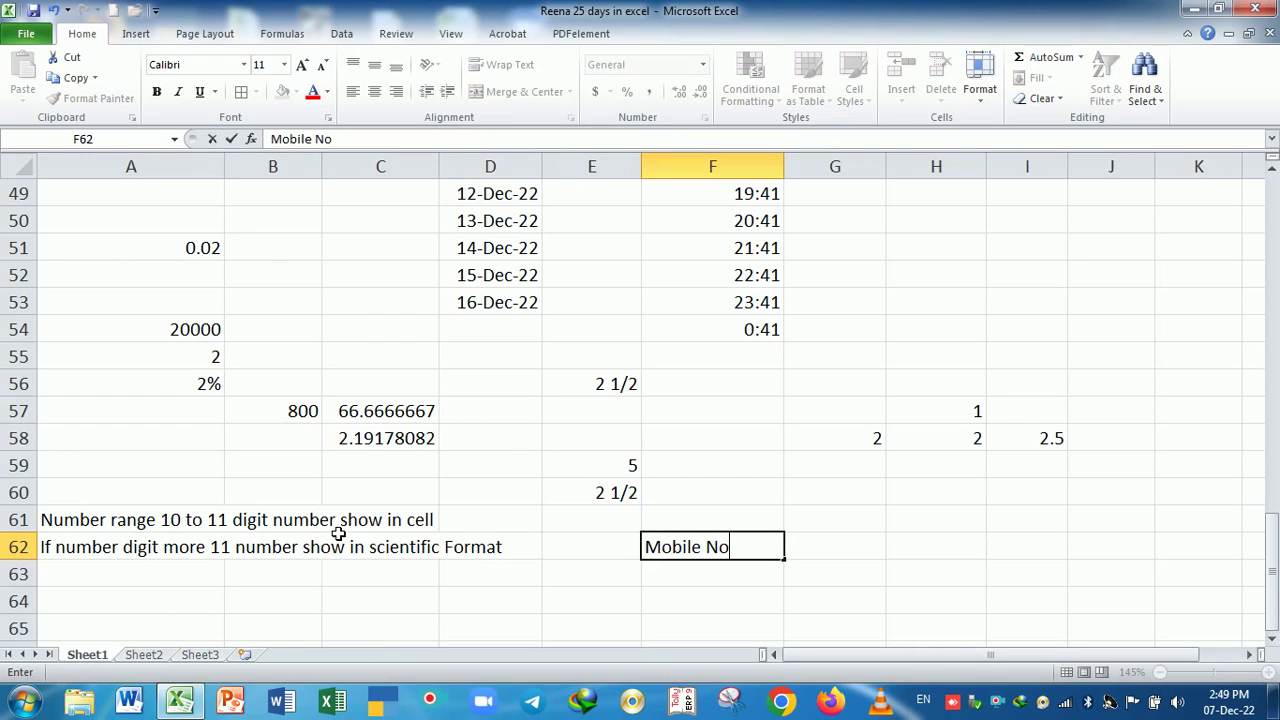
type(".")
key("Return")
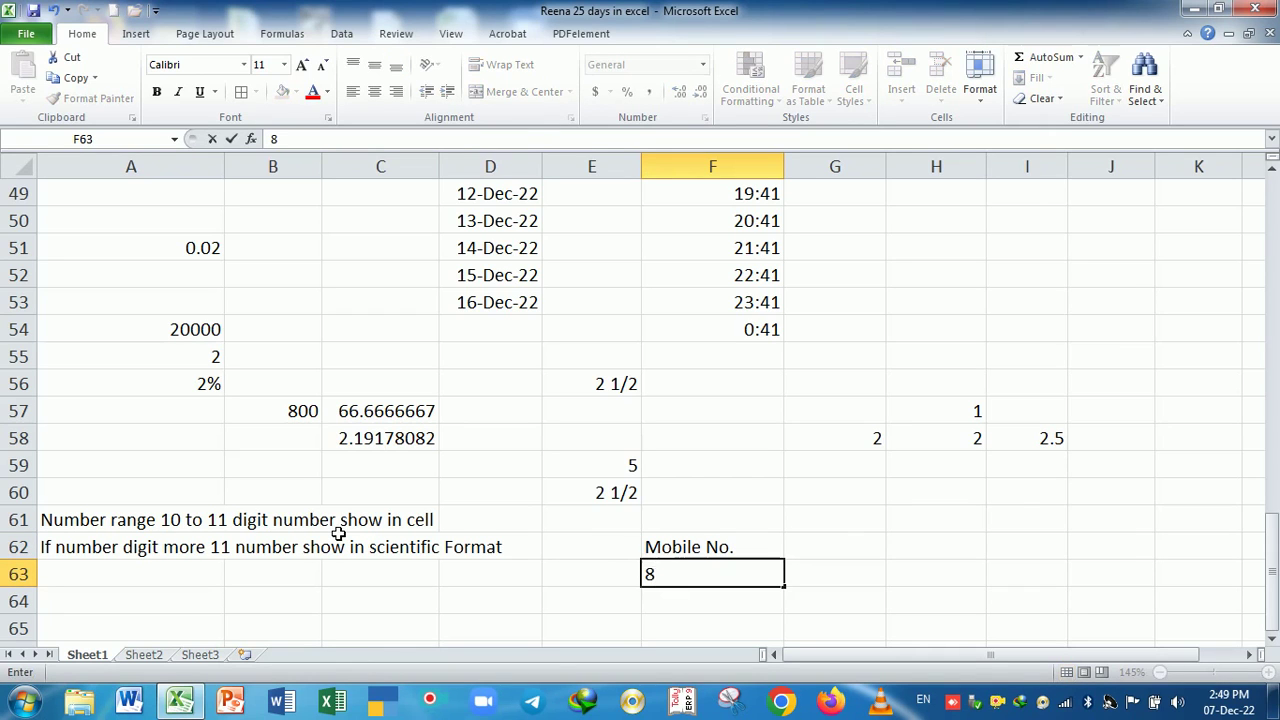
key("Return")
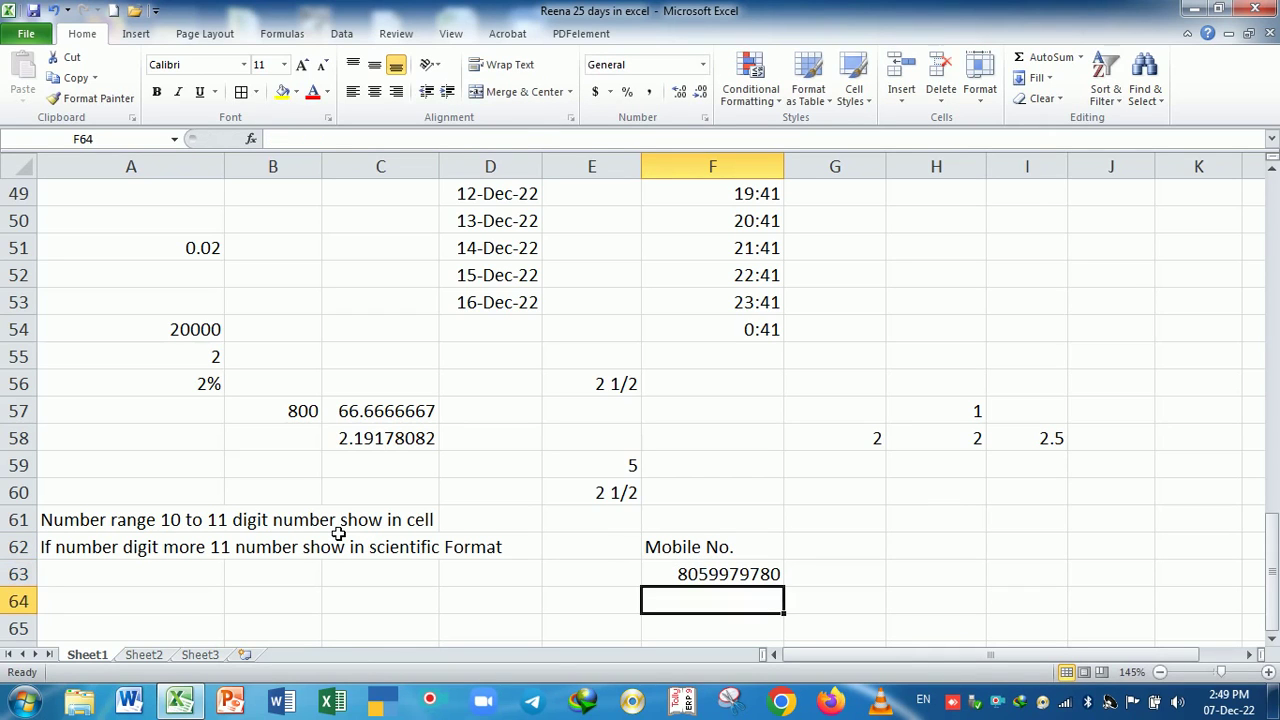
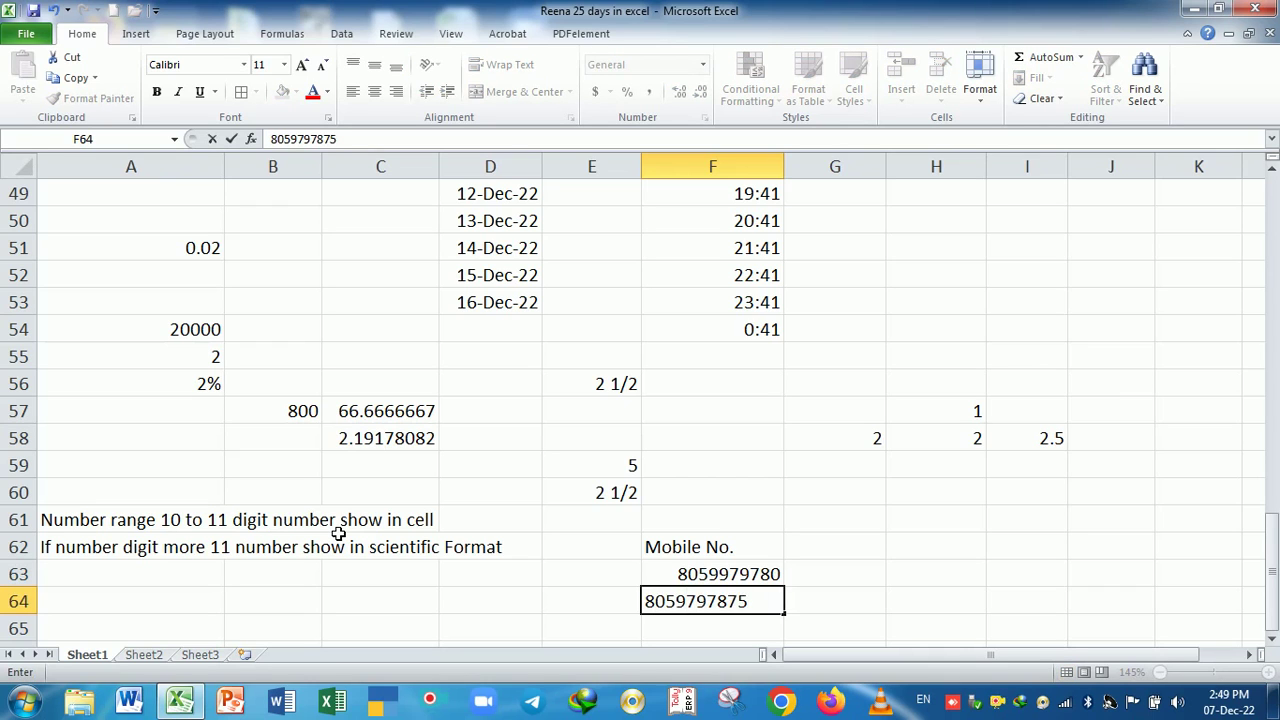
key("Return")
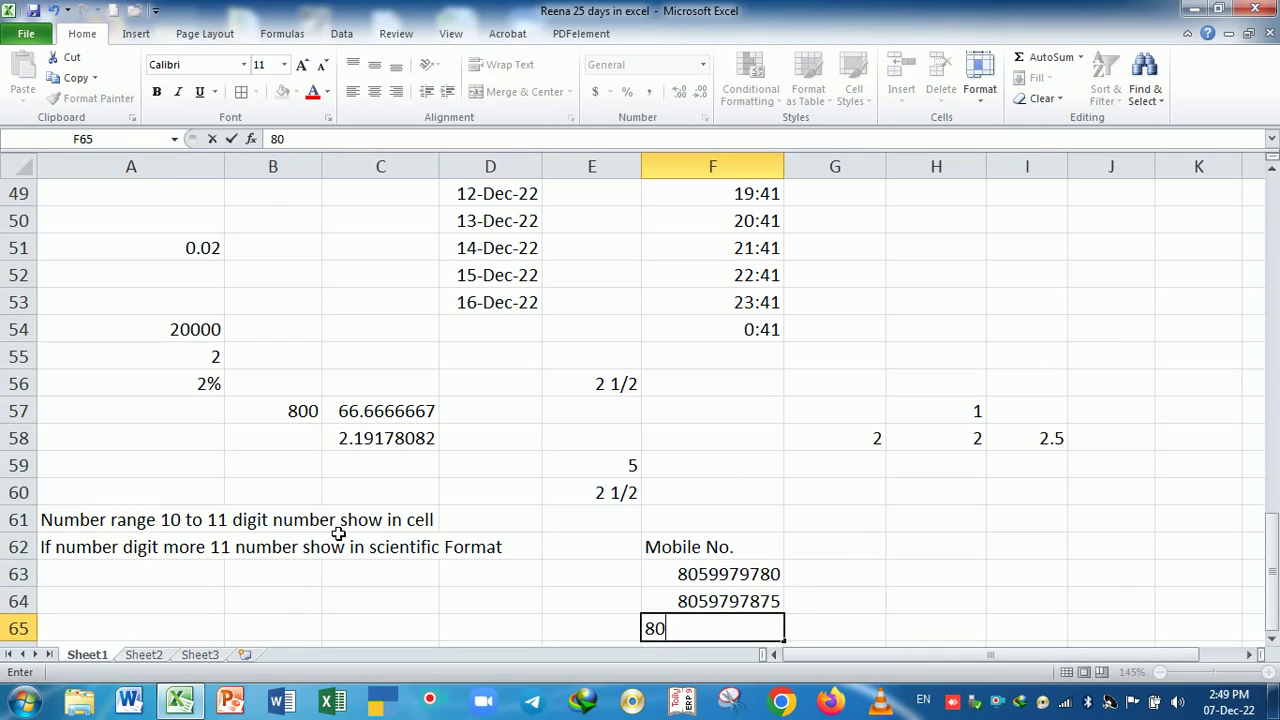
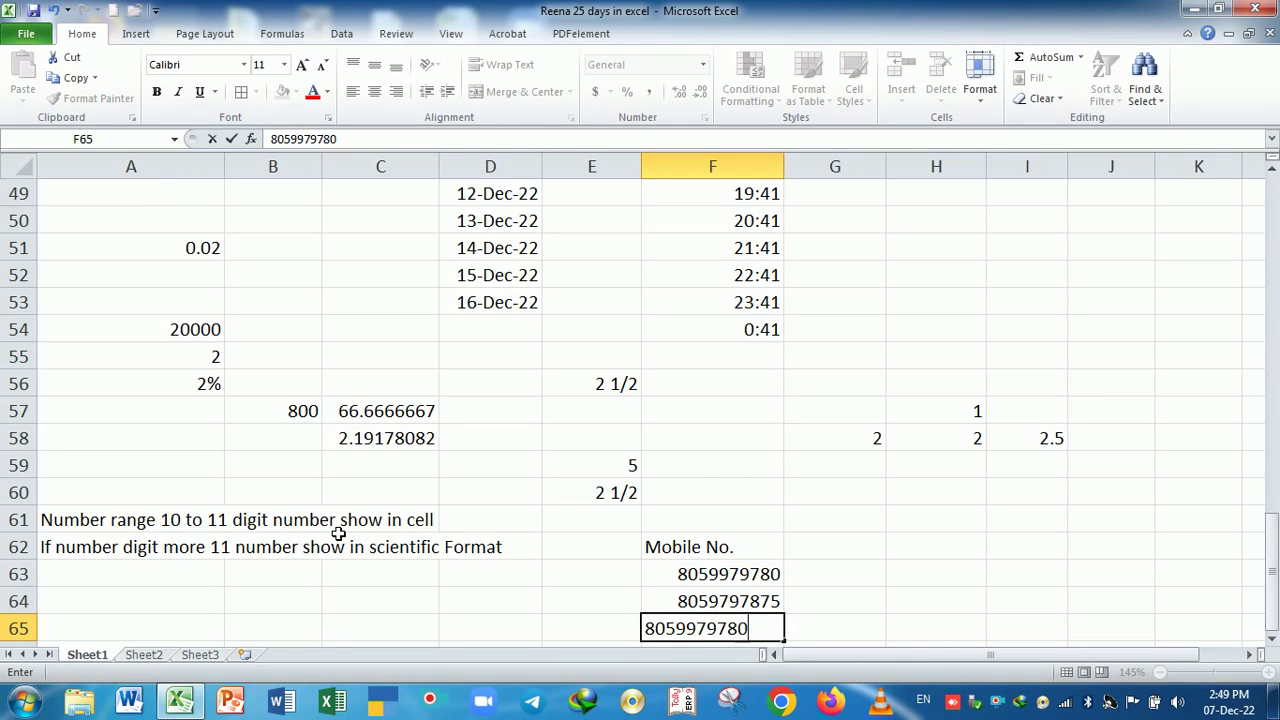
key("Return")
key("Right")
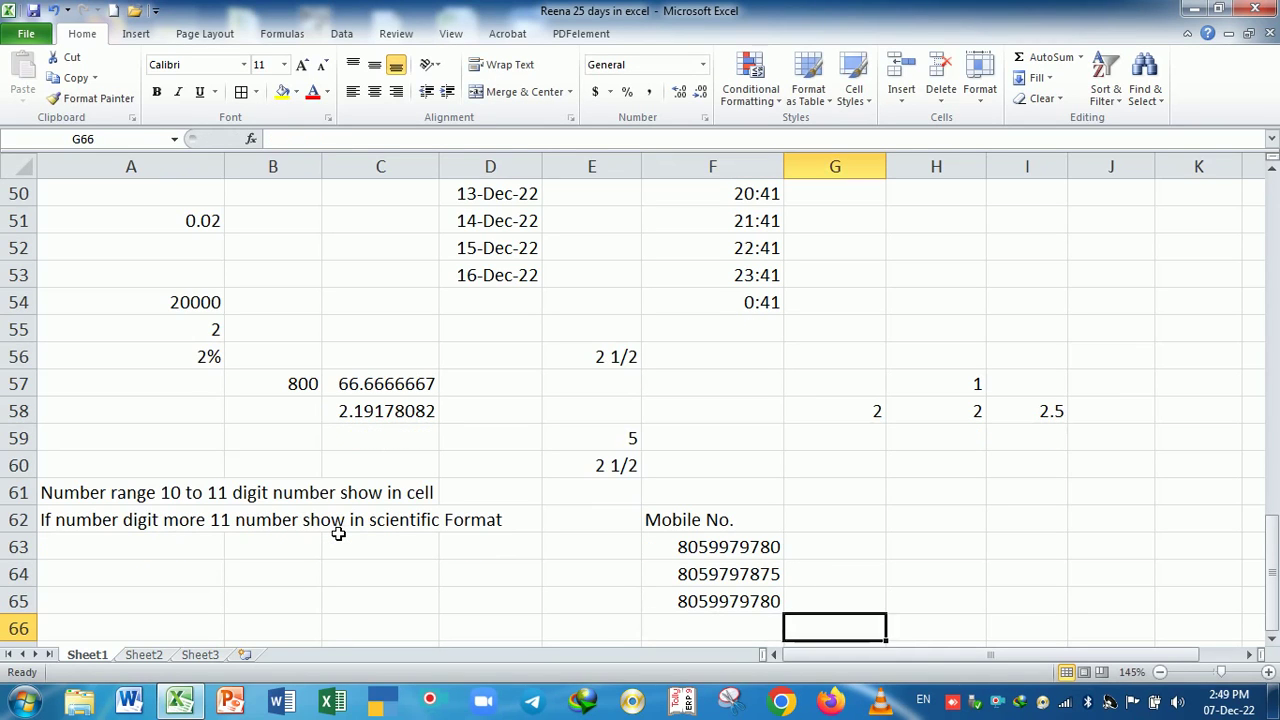
key("Up")
key("Up")
key("Up")
key("Up")
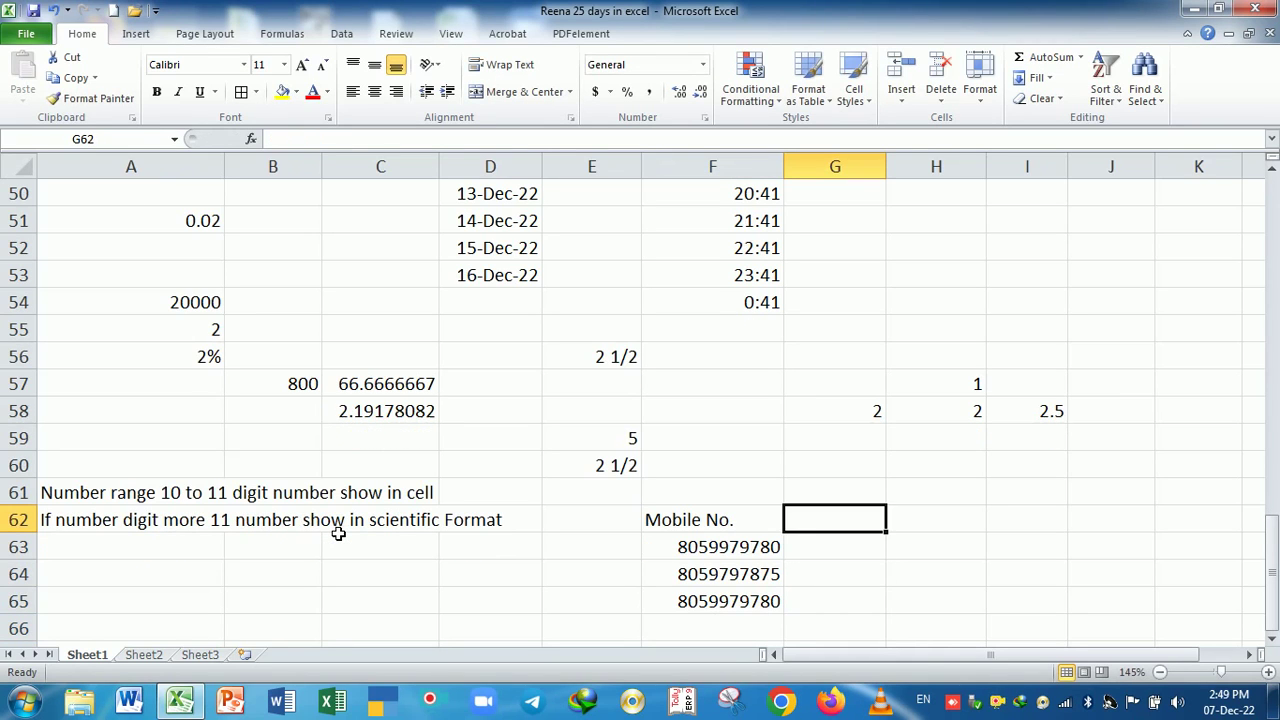
- Add an ID heading in G62 with an 11-digit ID in G63, widening column G
type("ID")
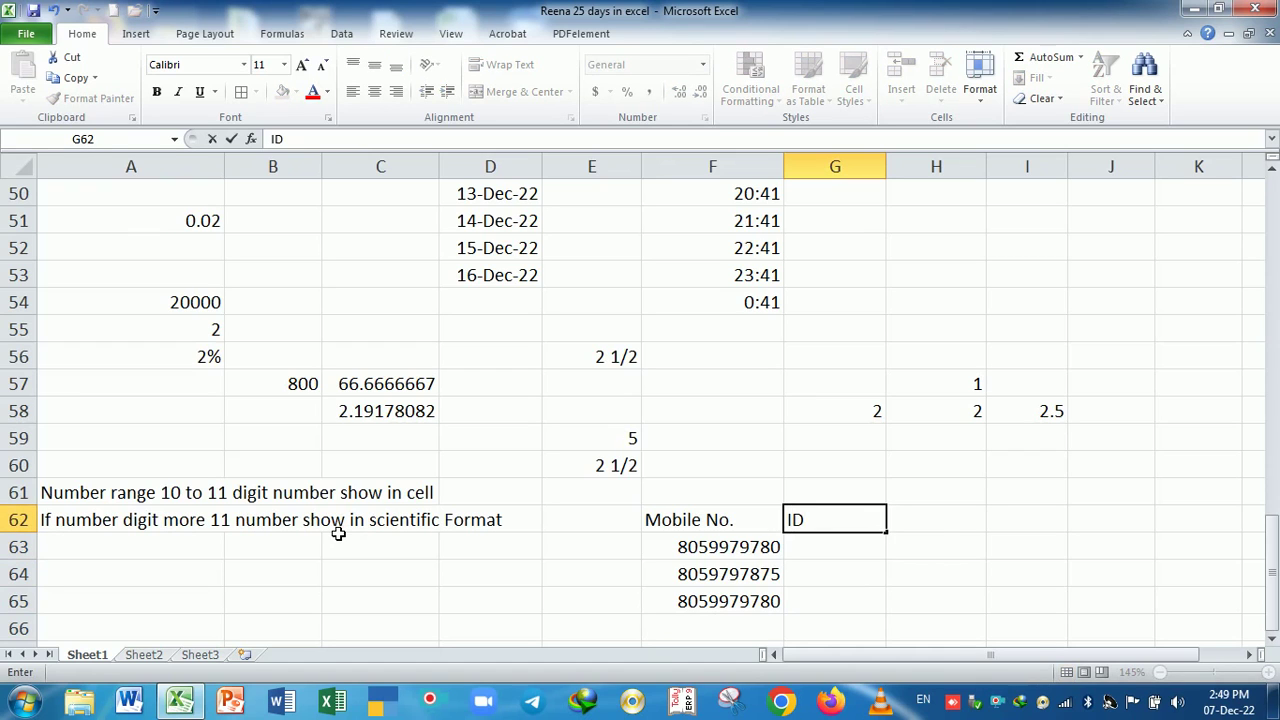
key("Return")
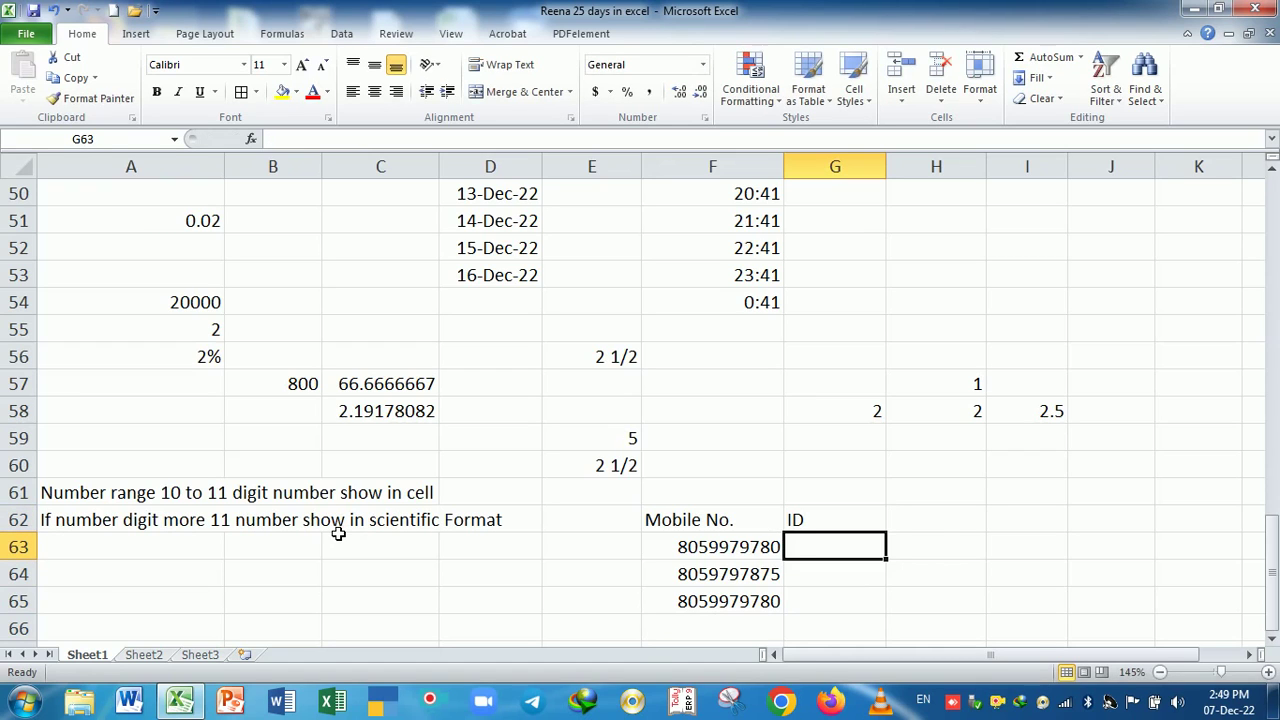
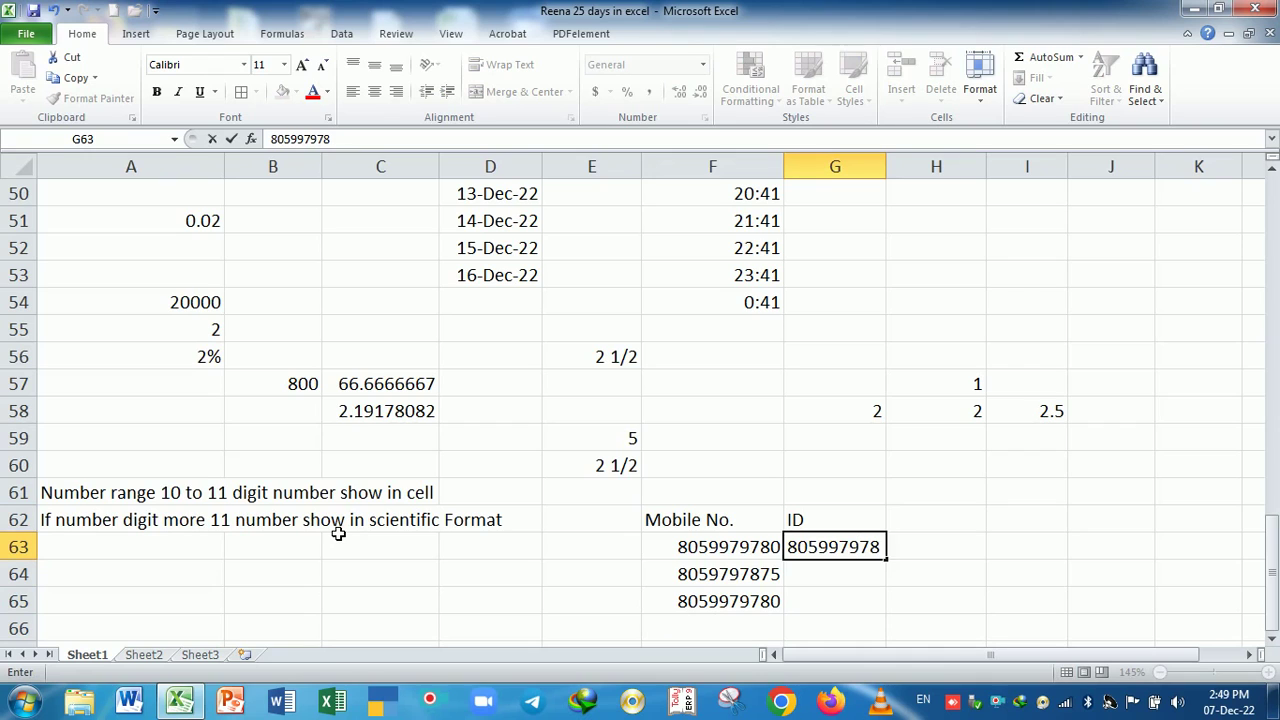
key("Return")
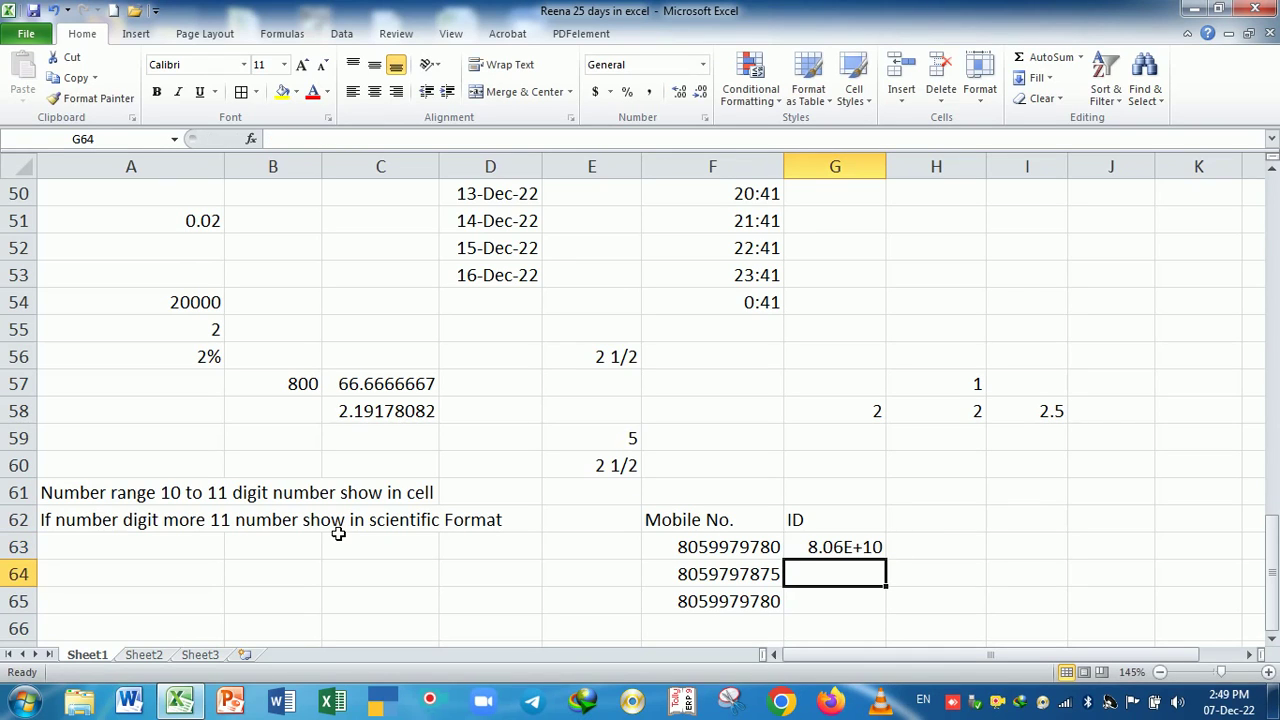
left_click_drag(888, 178, 920, 178)
left_click(902, 550)
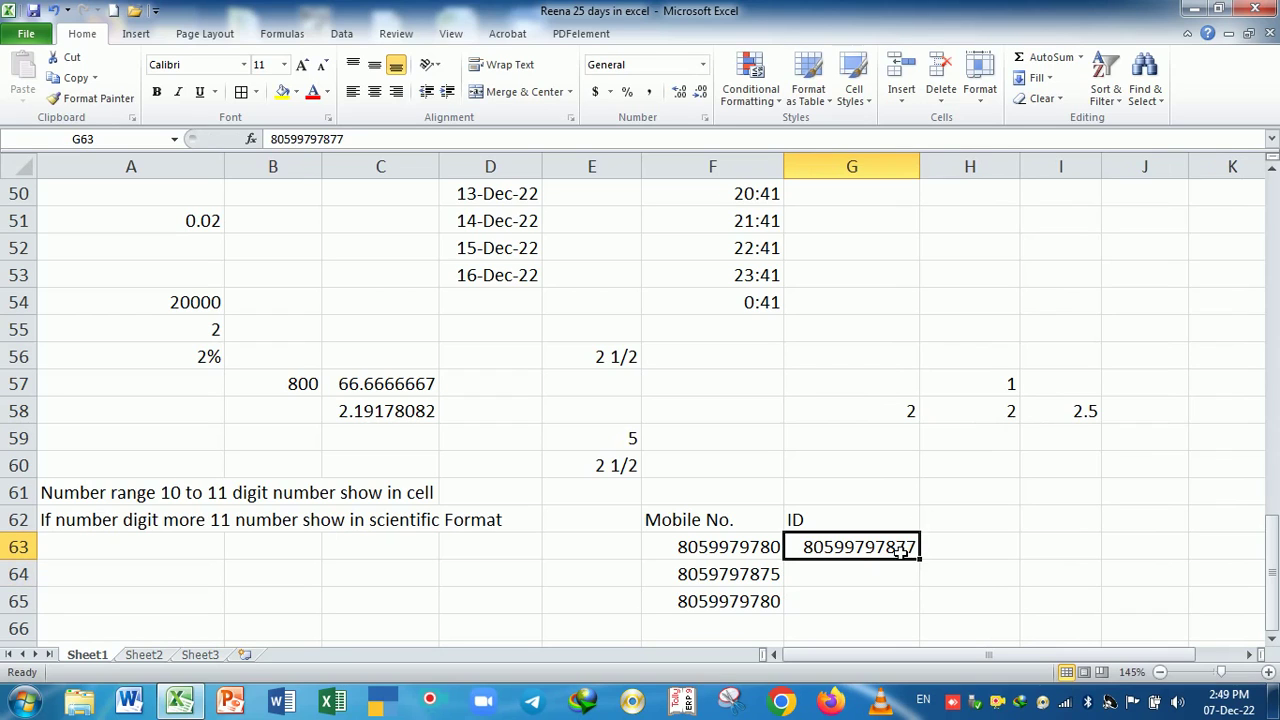
left_click(737, 554)
left_click(864, 553)
left_click(857, 585)
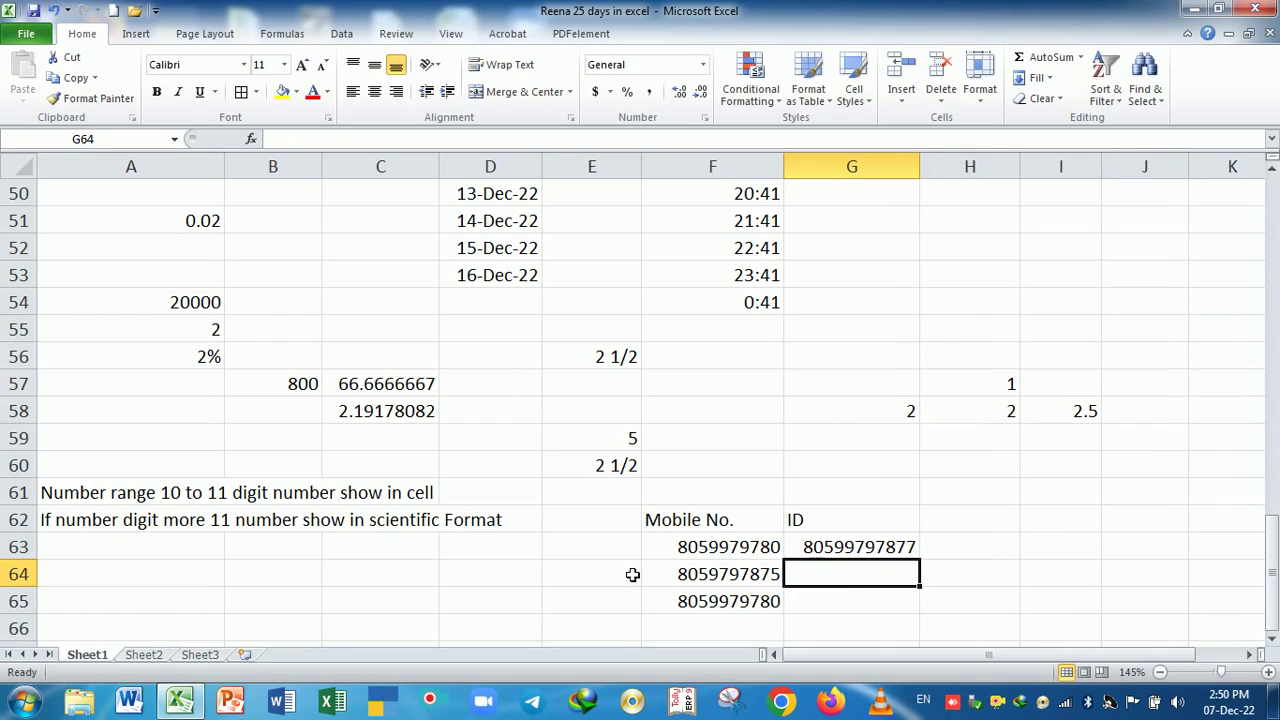
- Enter the Adhar No. heading in A64 and a 12-digit Aadhaar number in A65
left_click(185, 577)
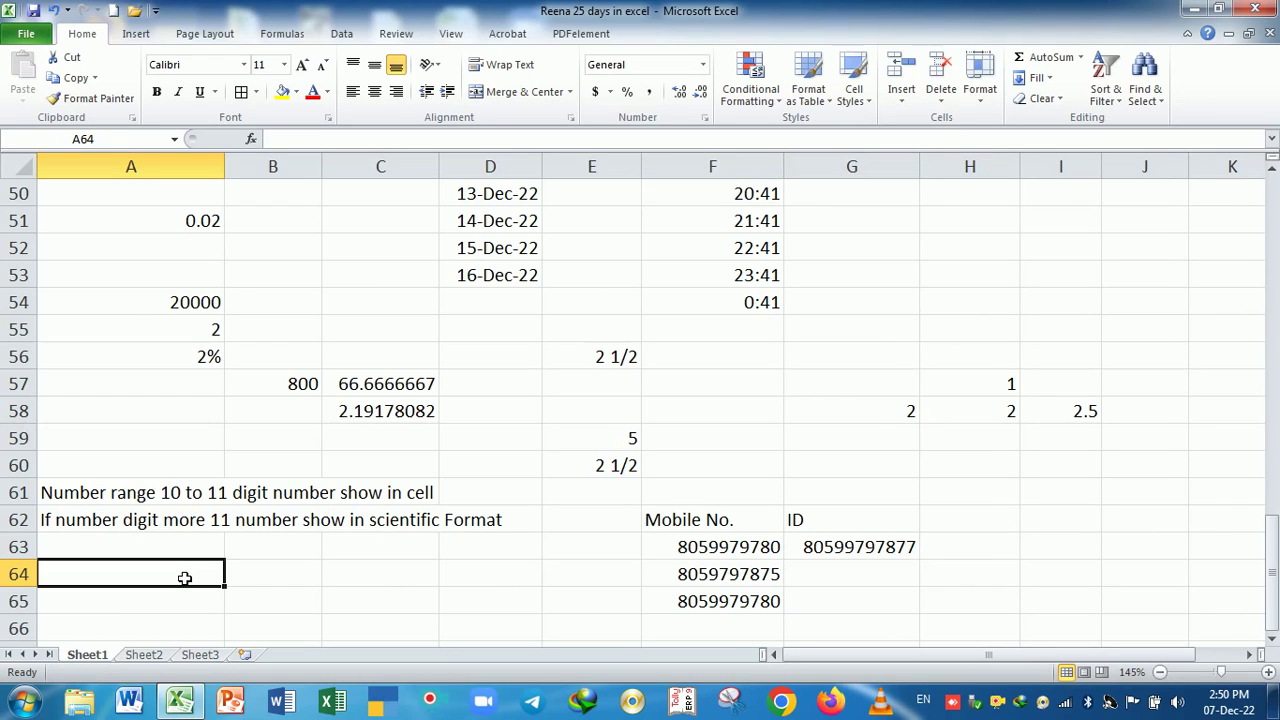
type("Adhar")
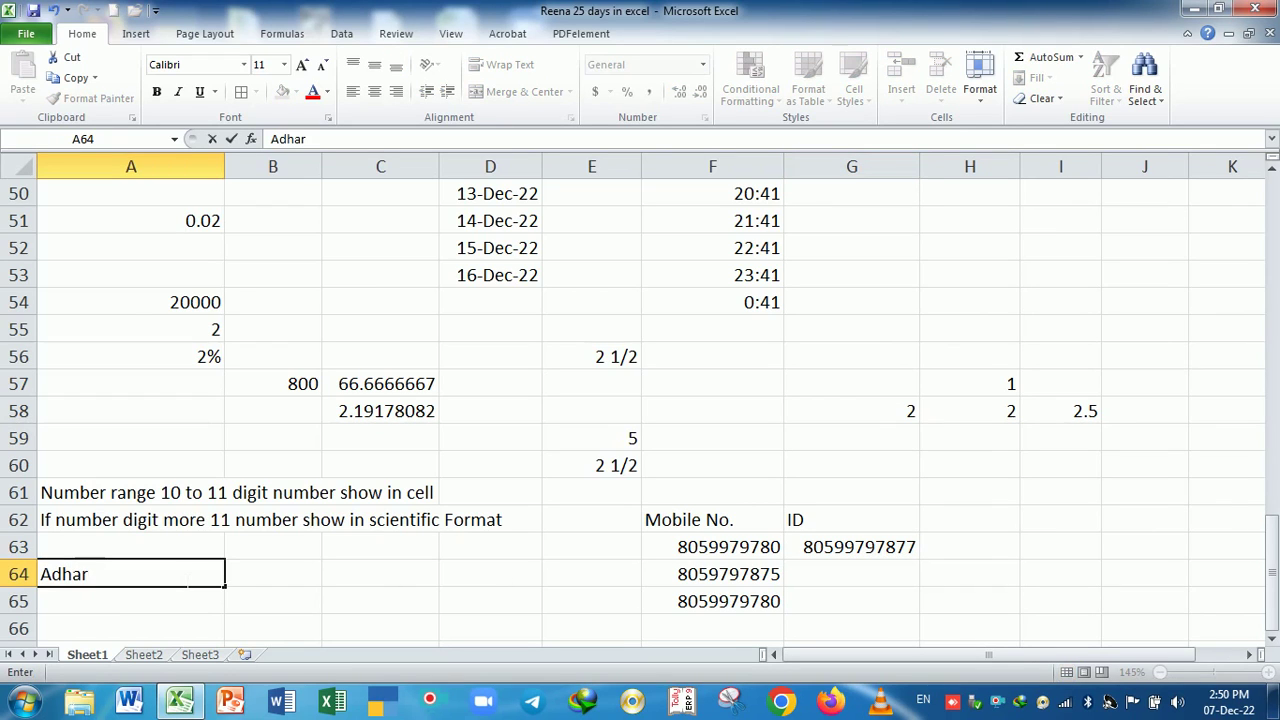
type(" No.")
key("Return")
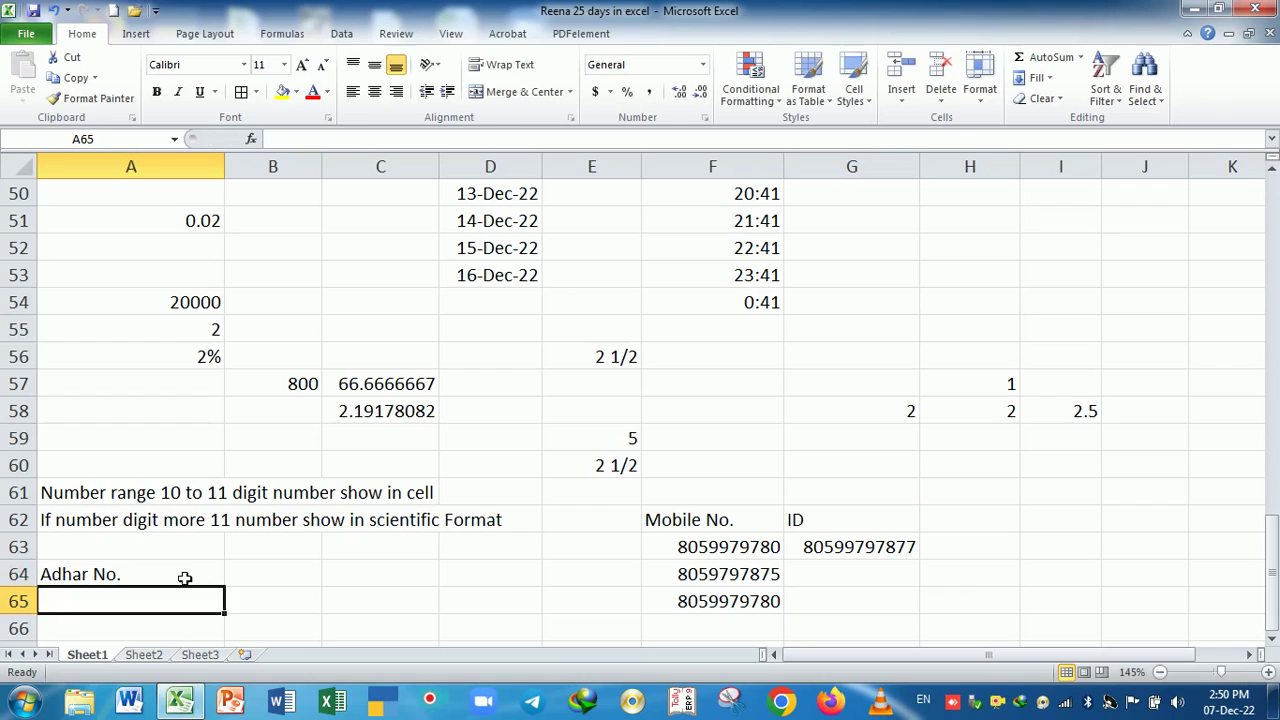
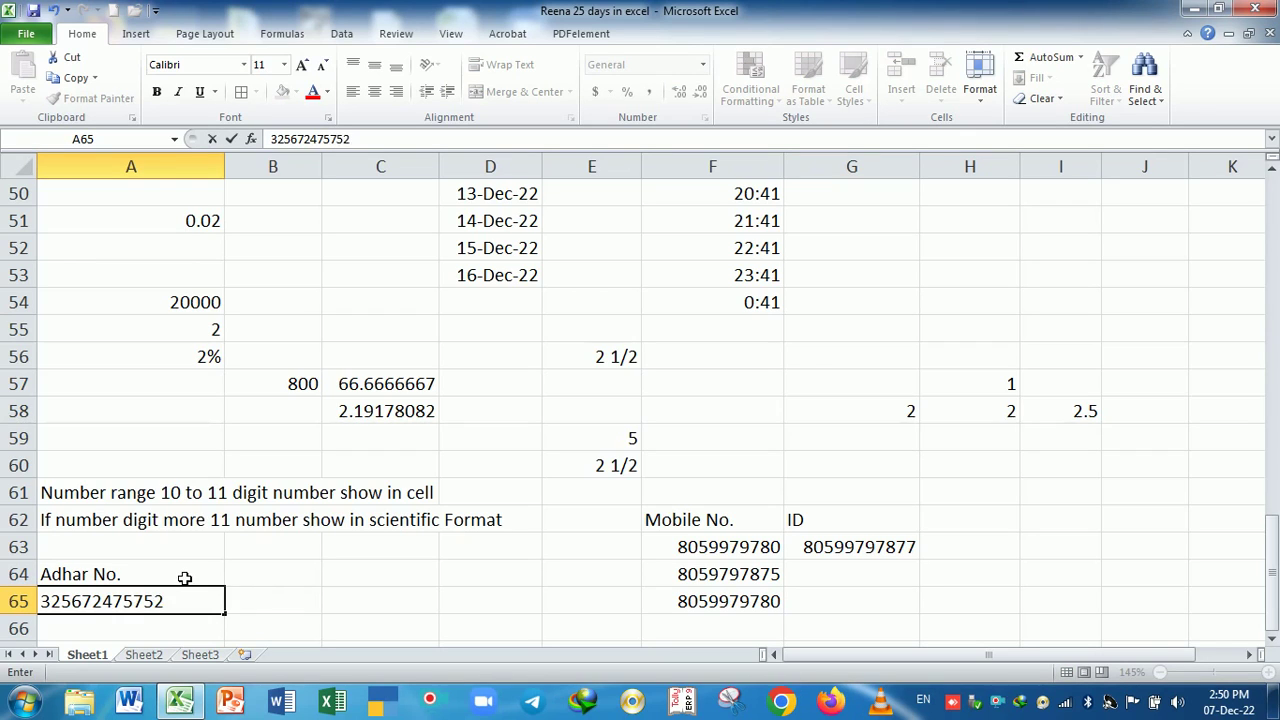
key("Return")
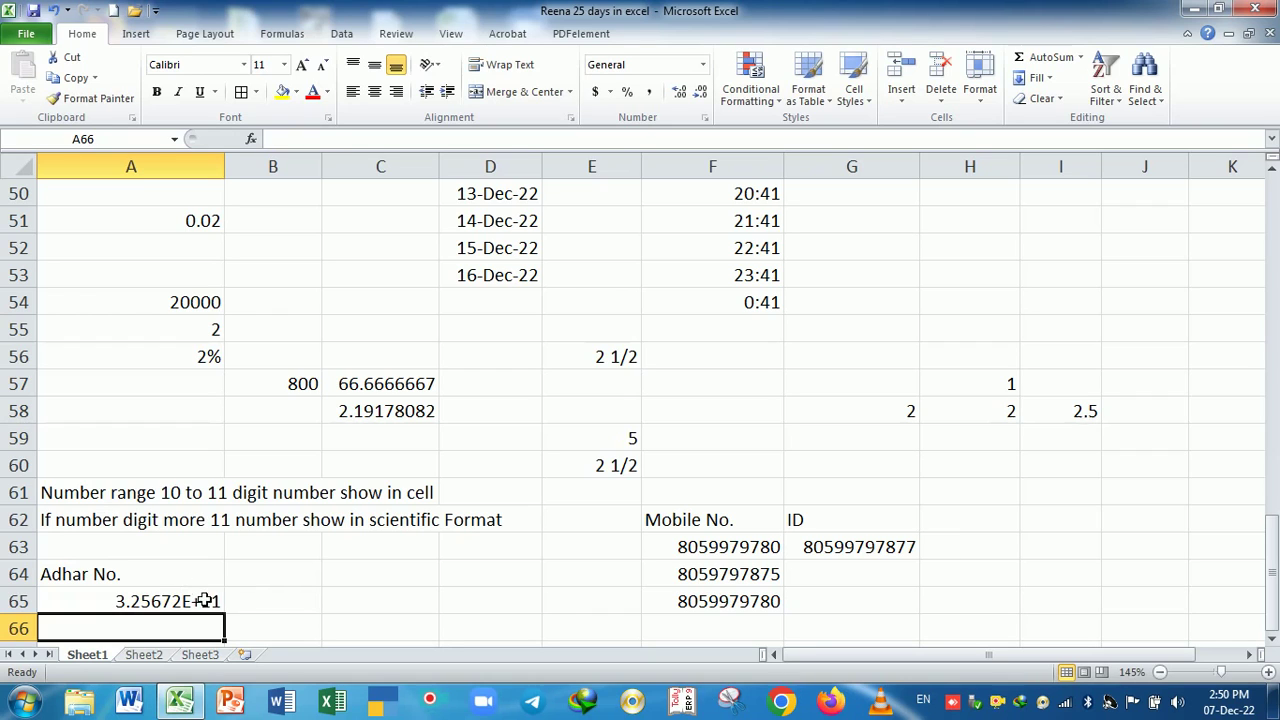
- Open A65 repeatedly to inspect the twelve stored digits behind its scientific-notation display
left_click(203, 601)
double_click(203, 601)
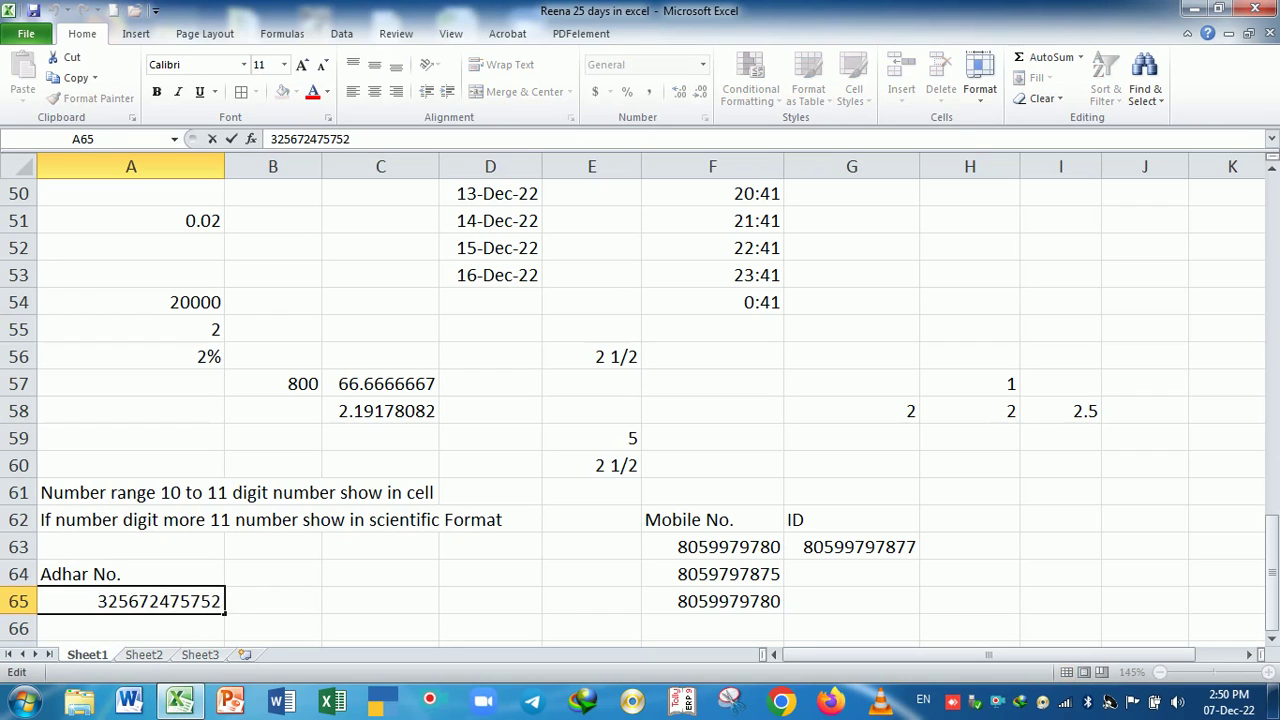
left_click(193, 633)
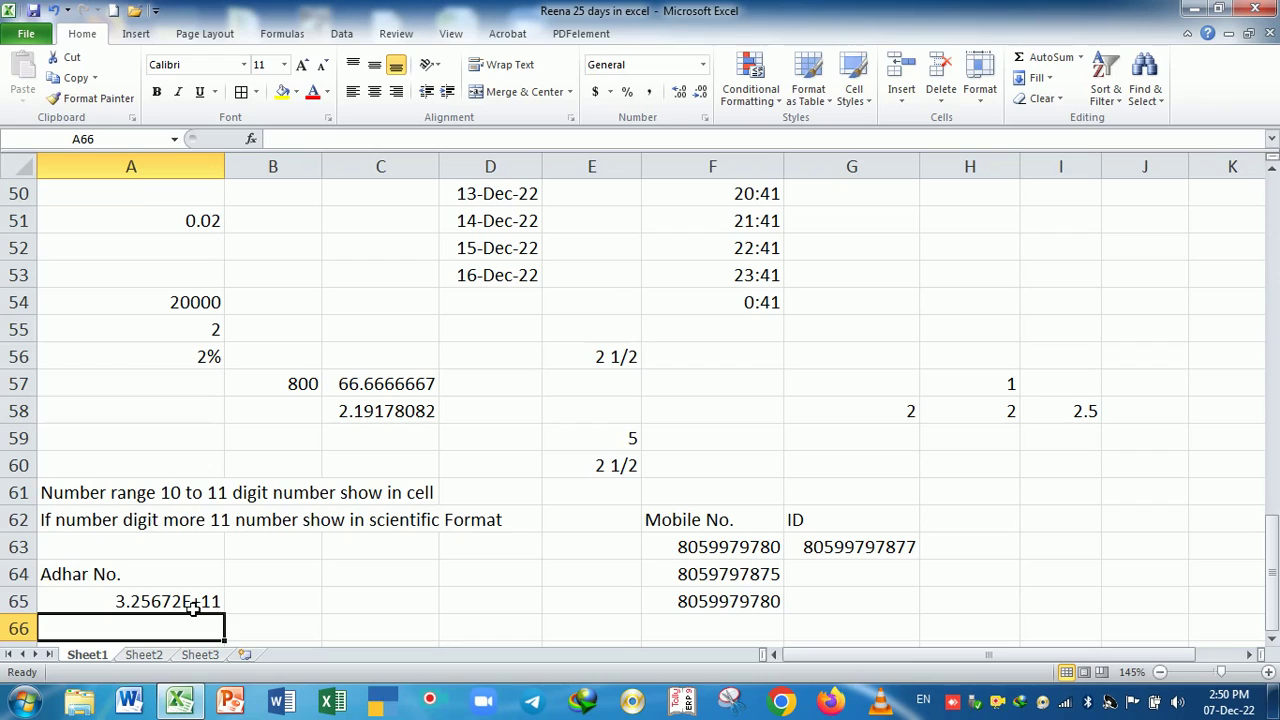
left_click(193, 608)
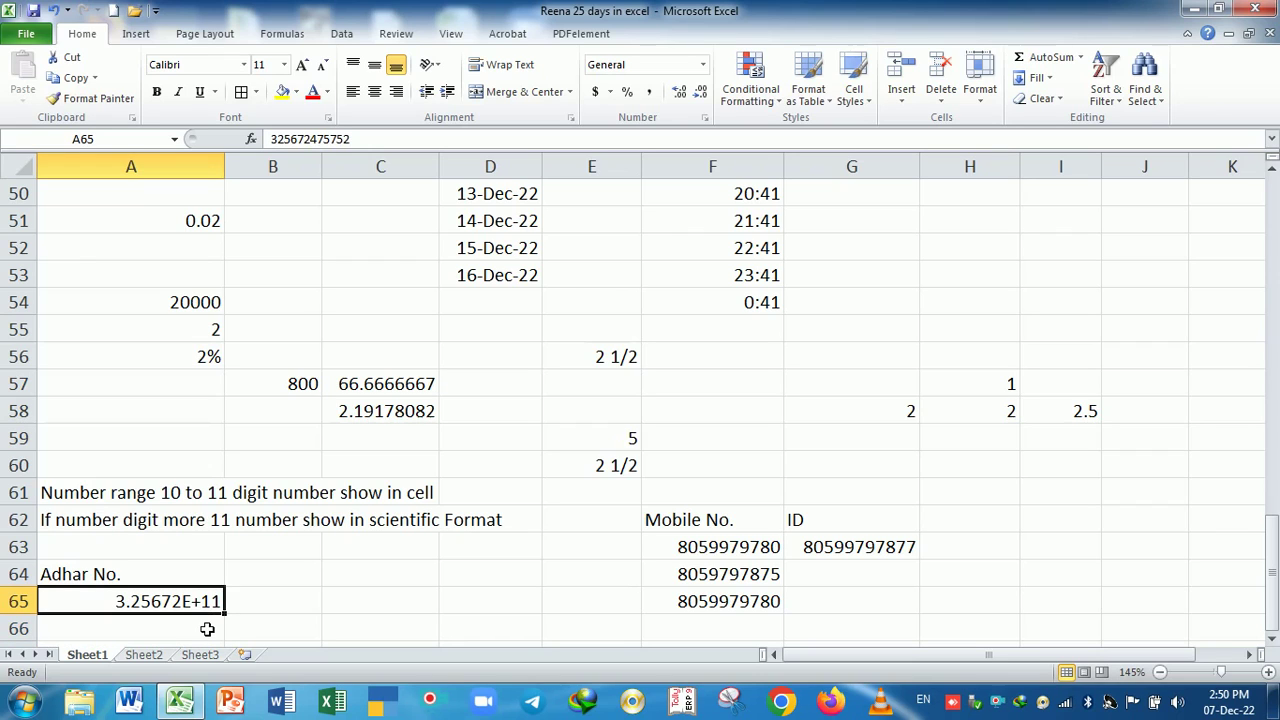
double_click(205, 607)
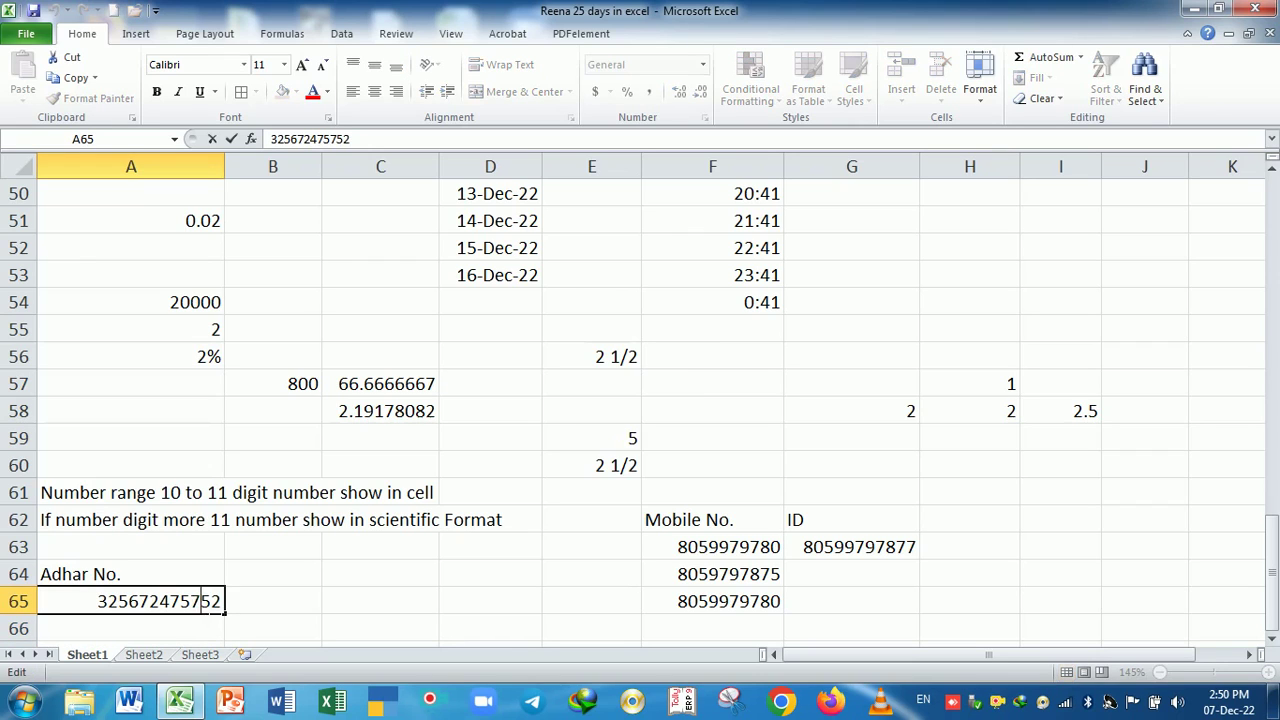
key("Return")
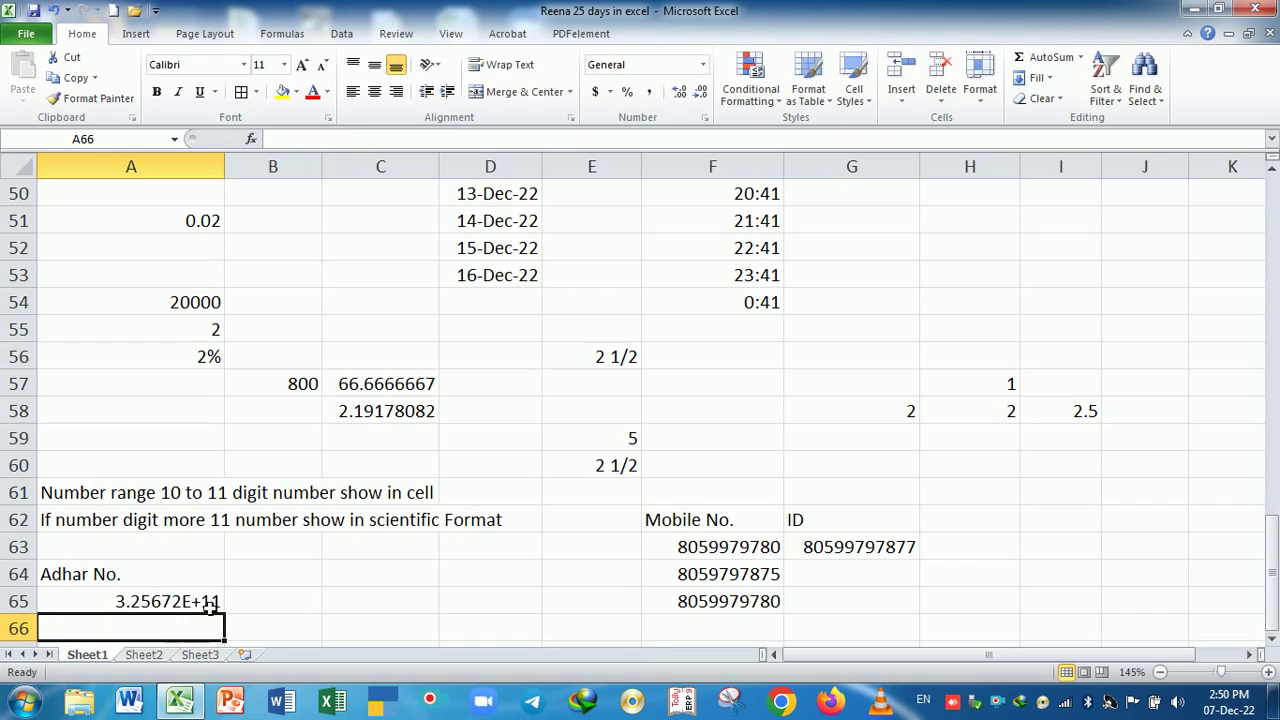
left_click(210, 603)
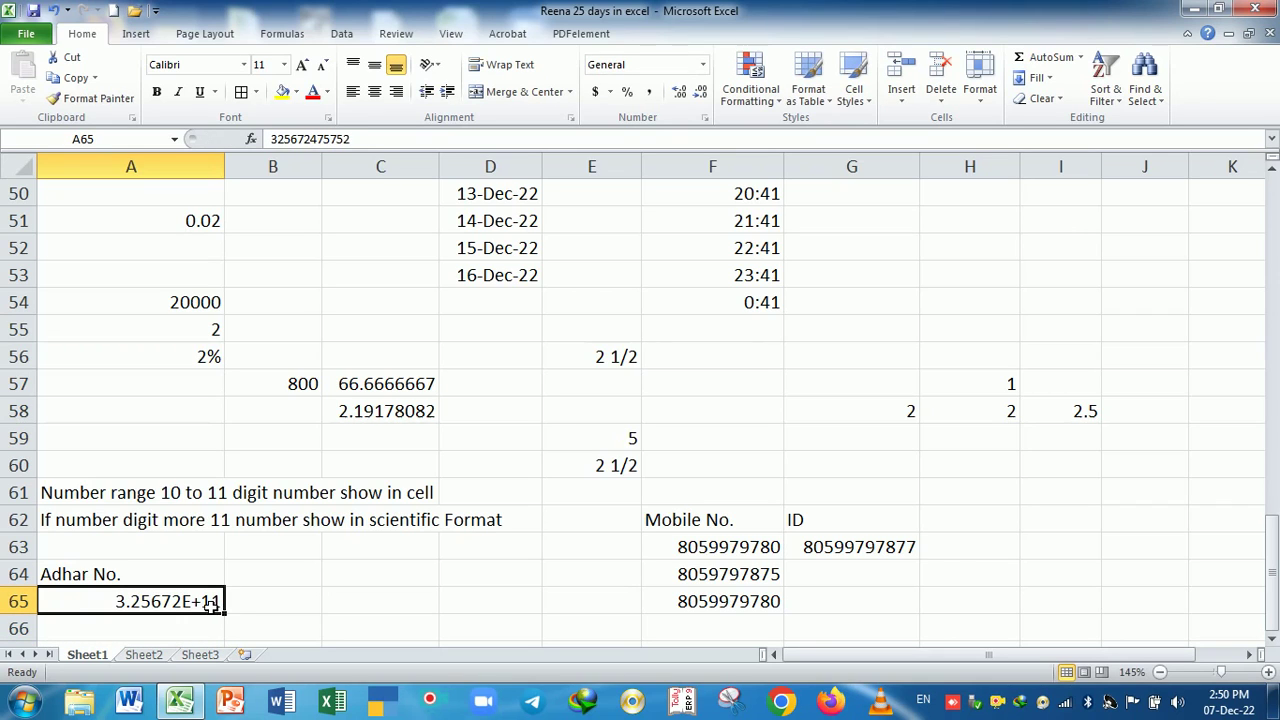
left_click(243, 602)
left_click(209, 603)
double_click(207, 610)
key("Return")
scroll(258, 607, "down", 1)
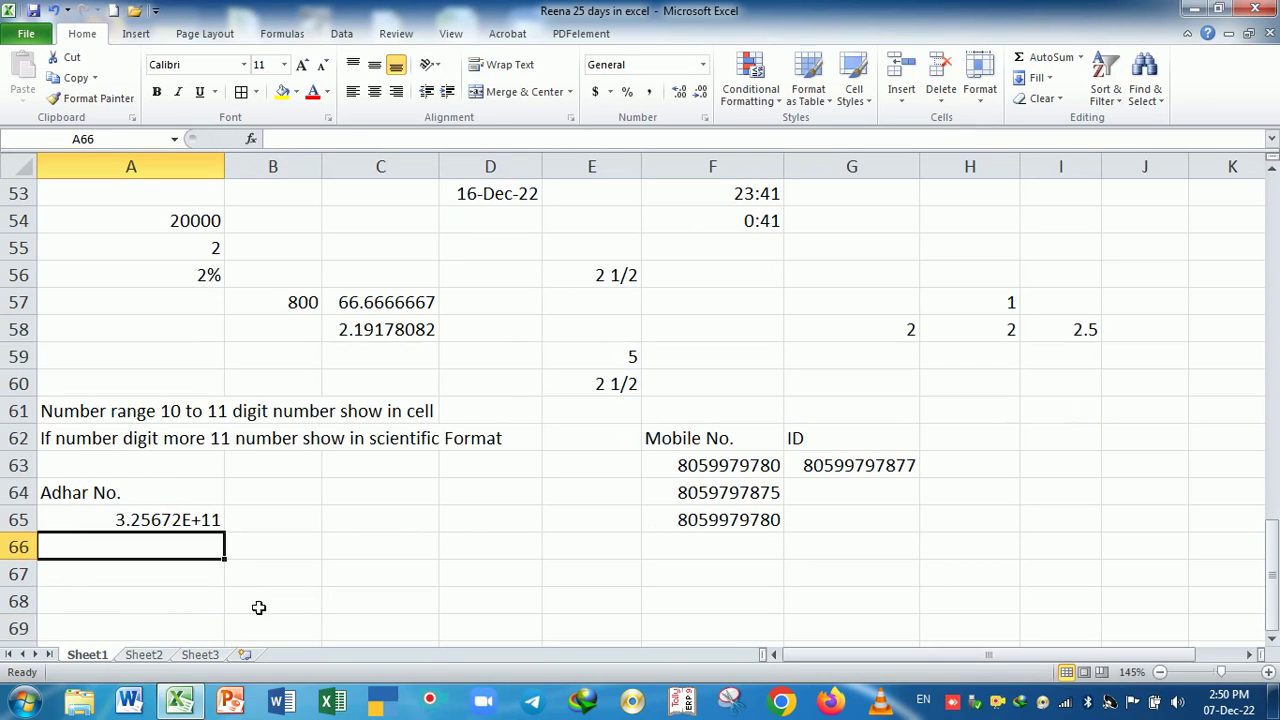
left_click(168, 527)
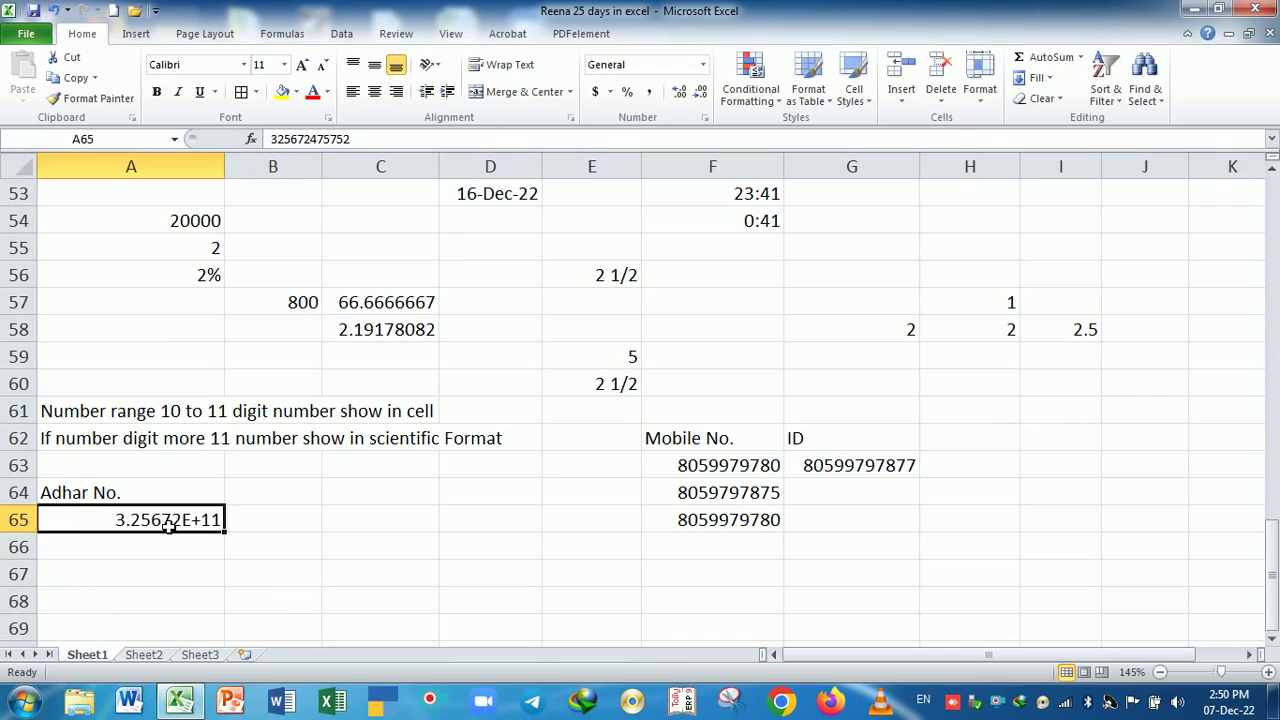
scroll(228, 570, "down", 1)
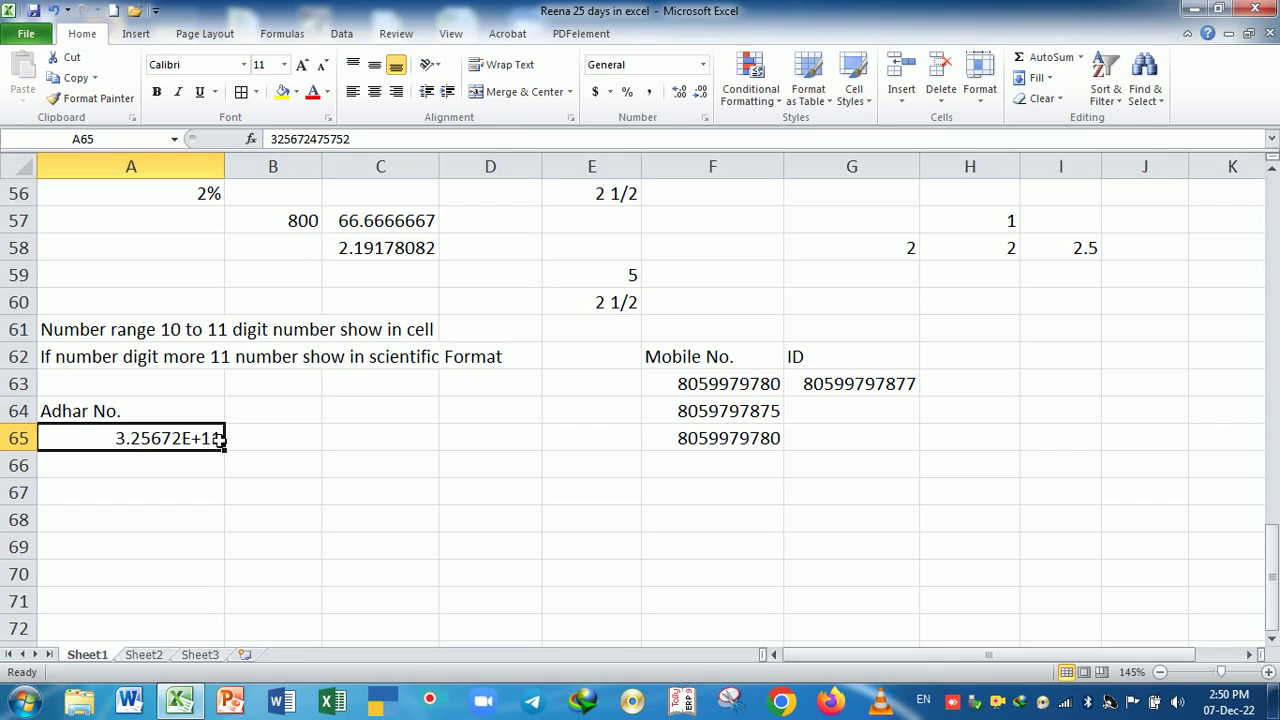
- Format A65:A72 as Text and re-enter A65 so its Aadhaar number shows all digits
left_click_drag(220, 440, 222, 626)
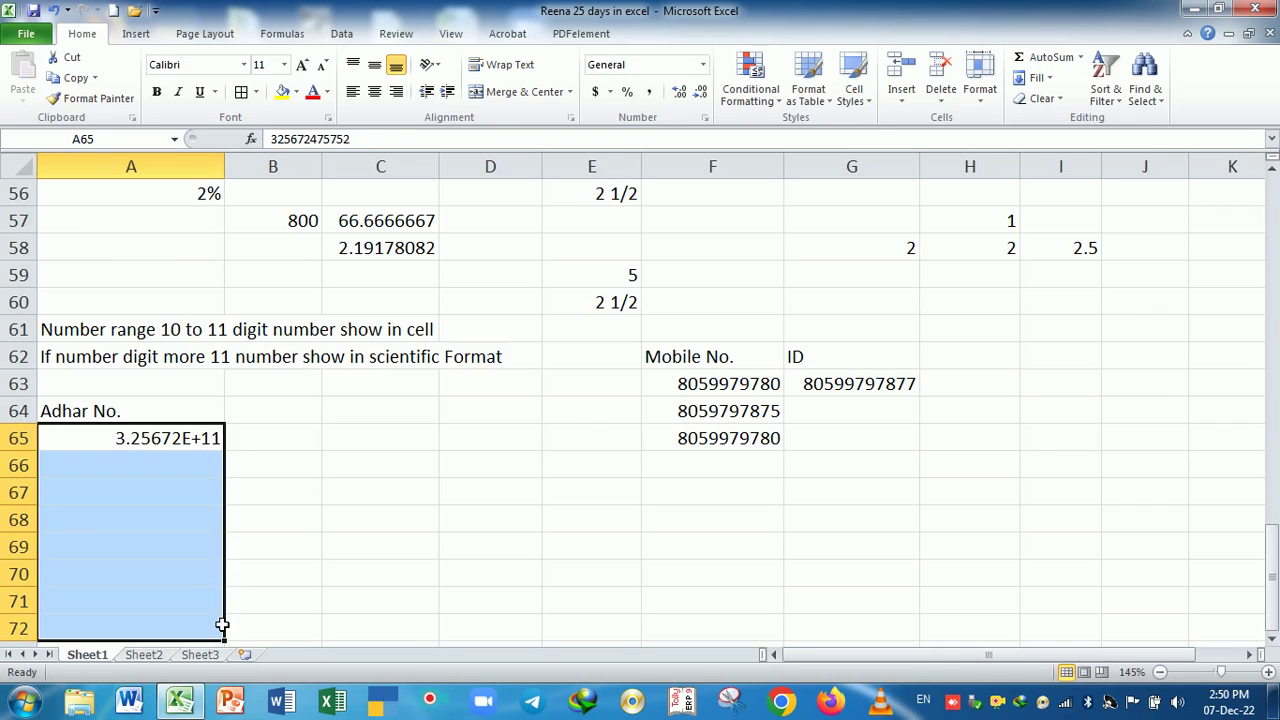
key("ctrl+1")
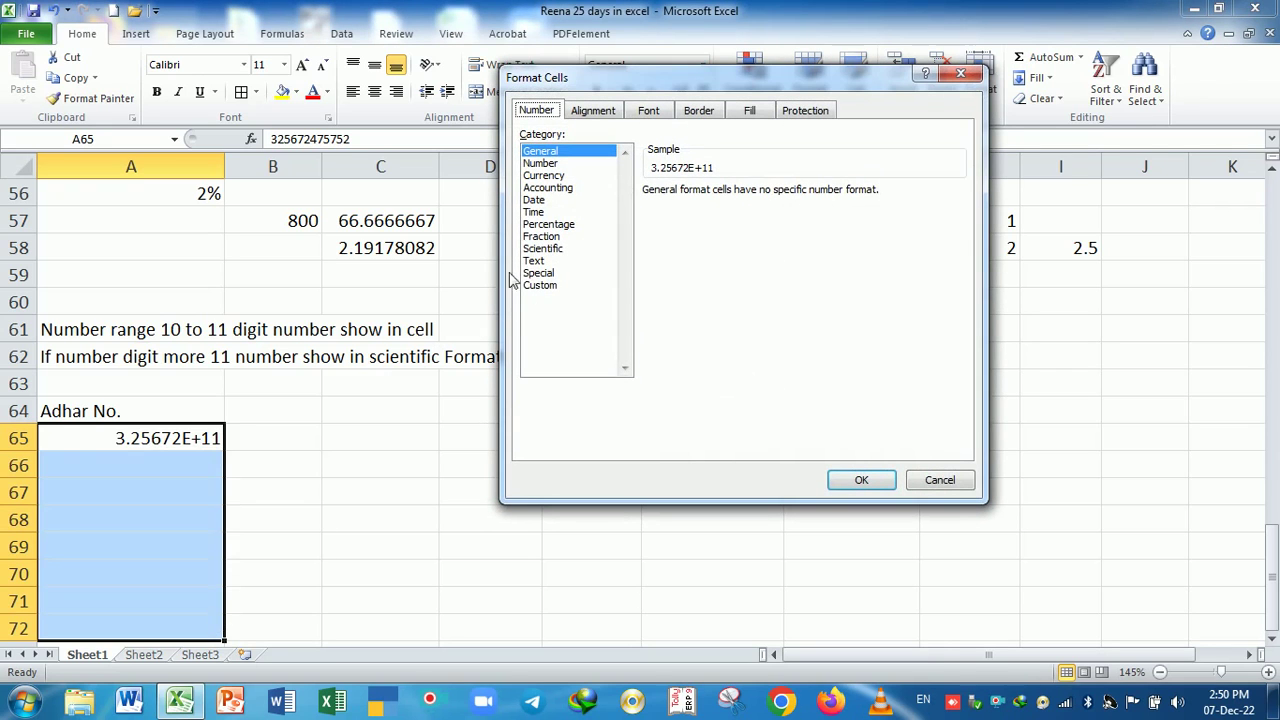
left_click(533, 261)
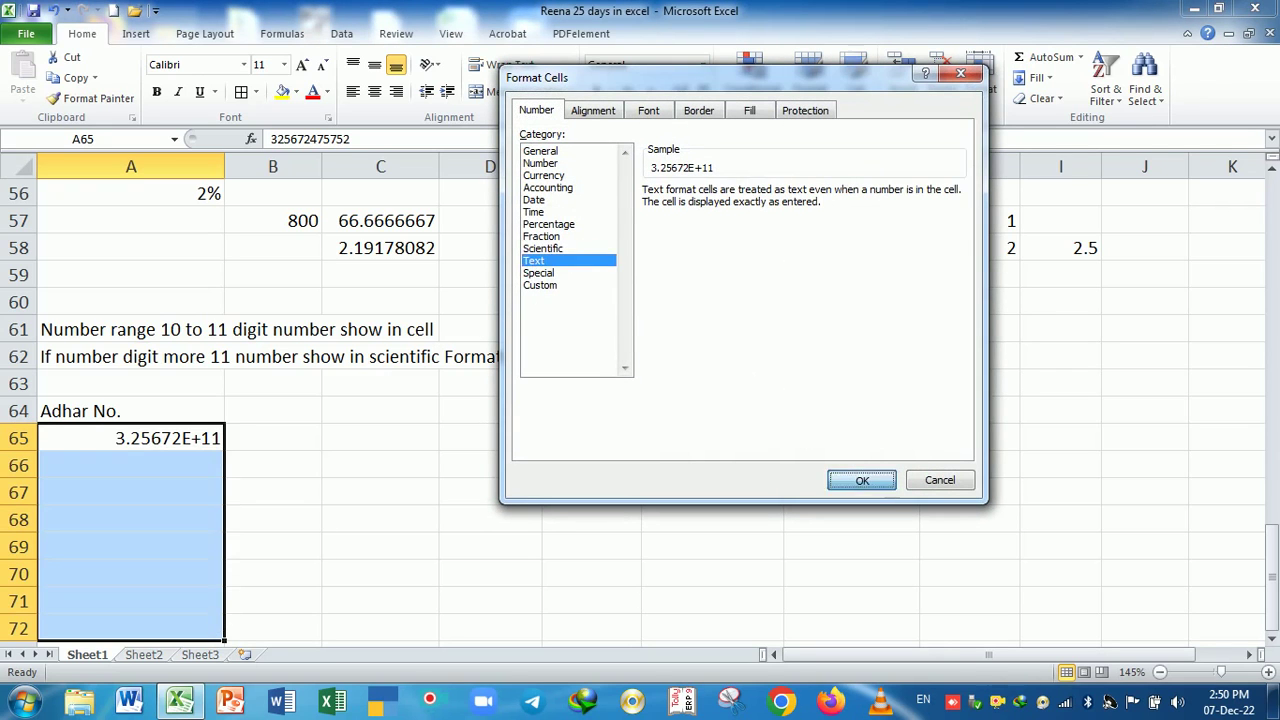
left_click(858, 479)
left_click(371, 502)
double_click(200, 446)
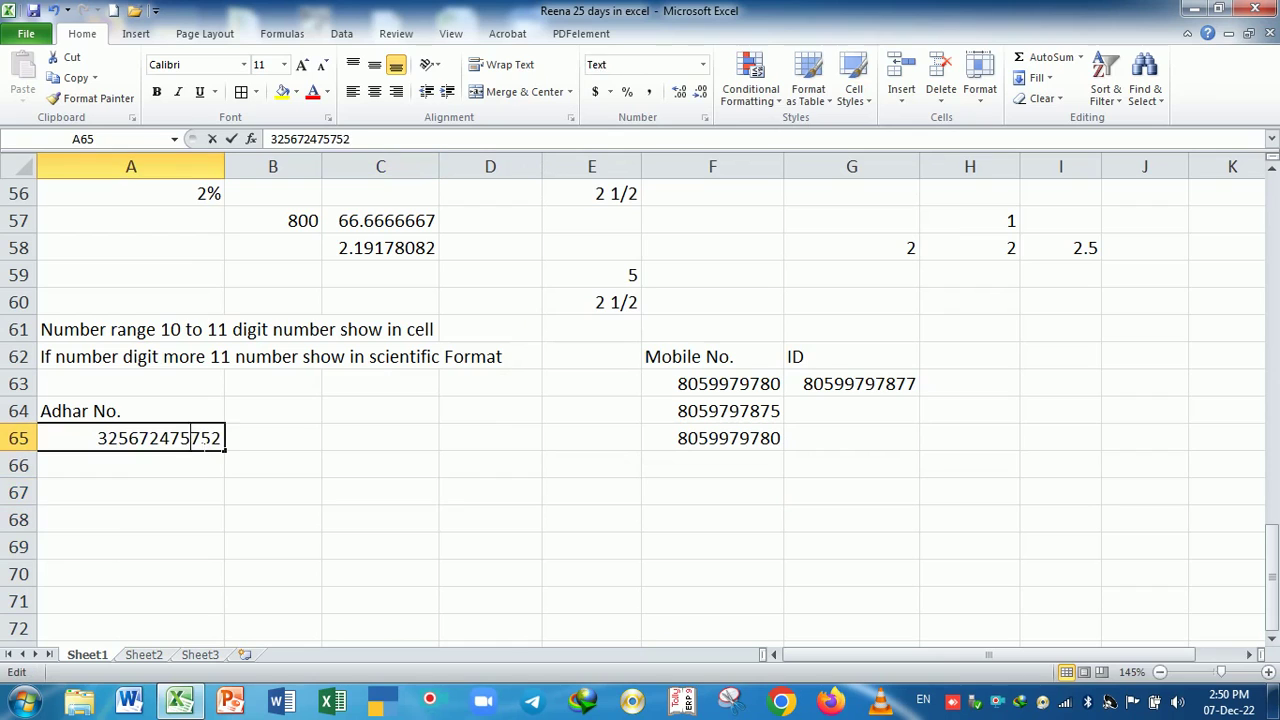
left_click(189, 493)
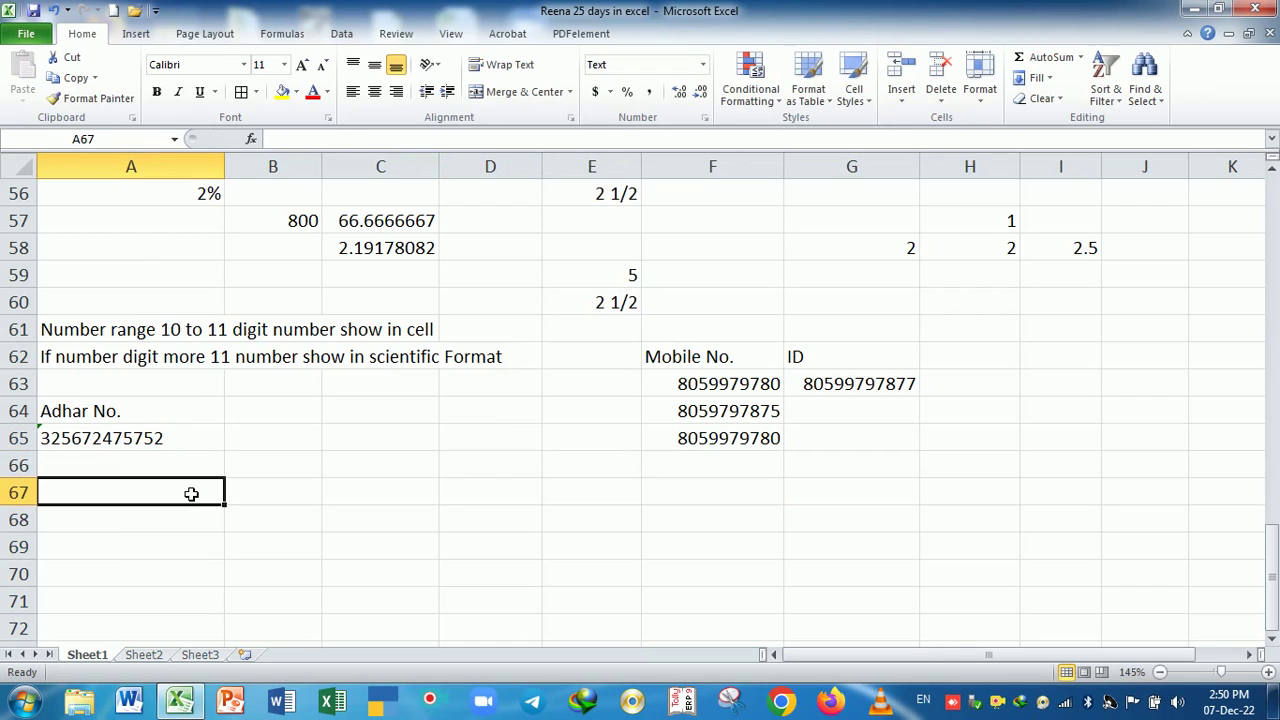
left_click(172, 441)
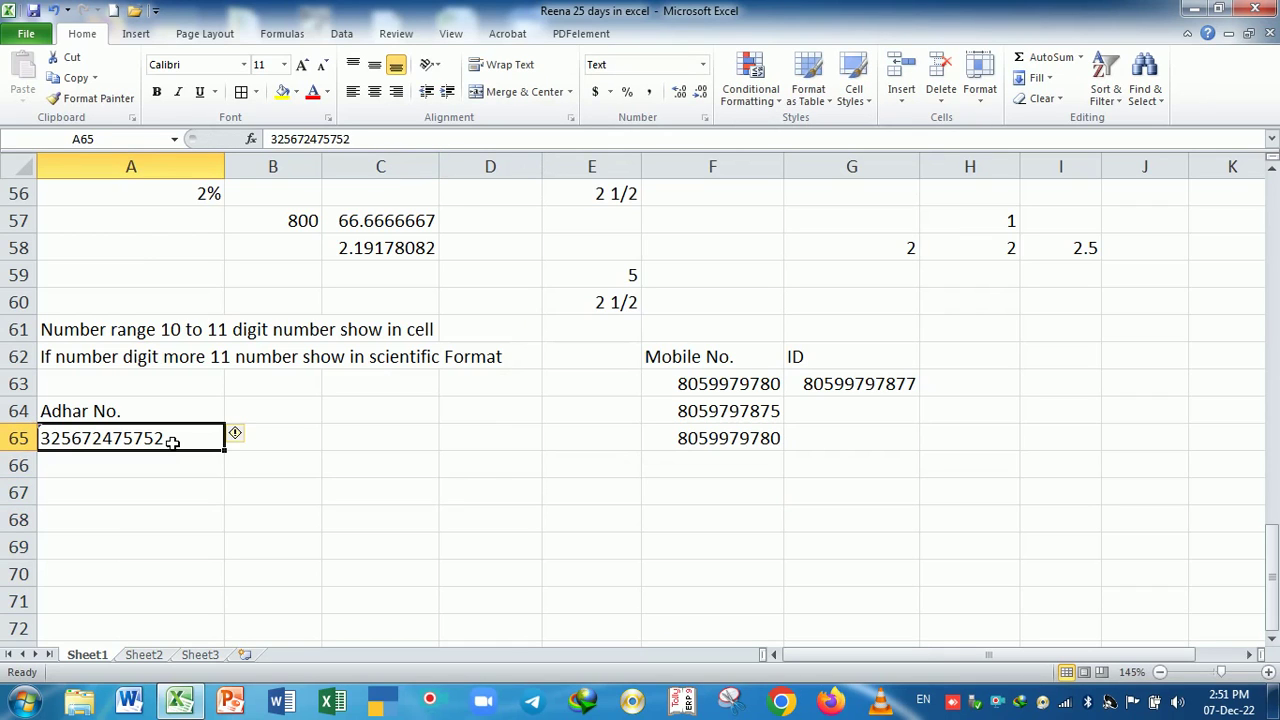
- Enter three more 12-digit Aadhaar numbers in A66, A67 and A68
left_click(171, 466)
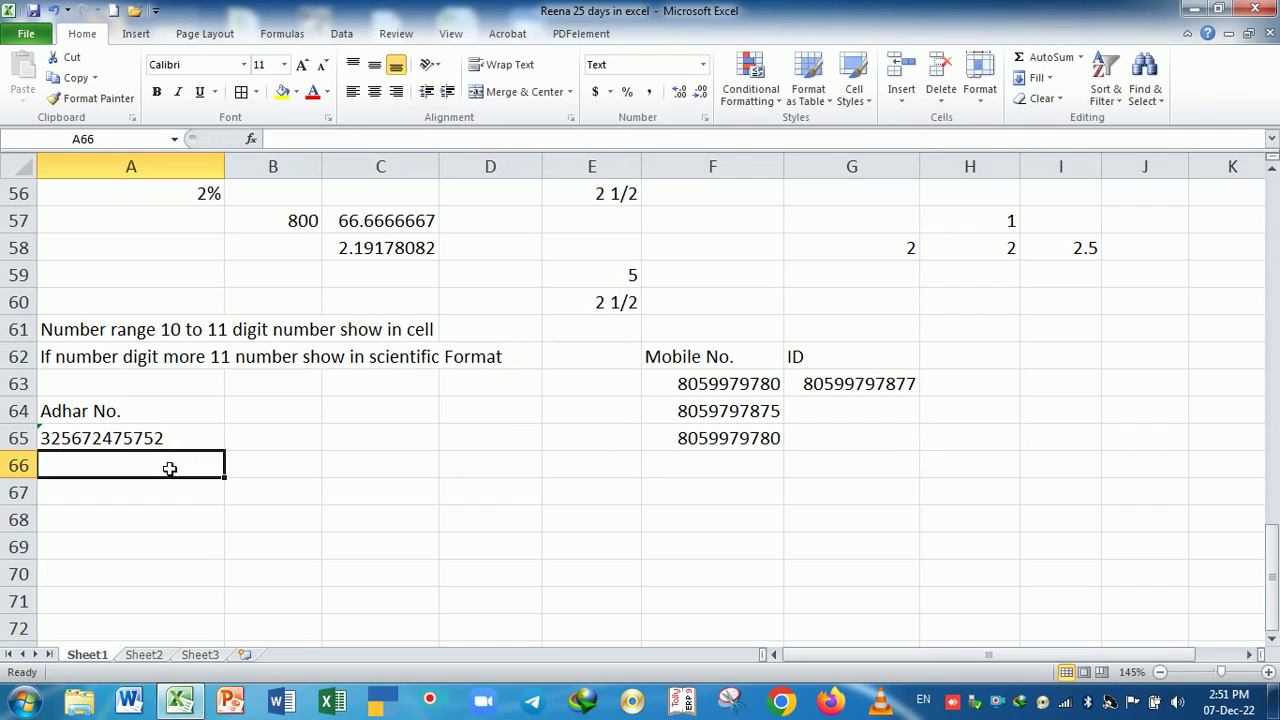
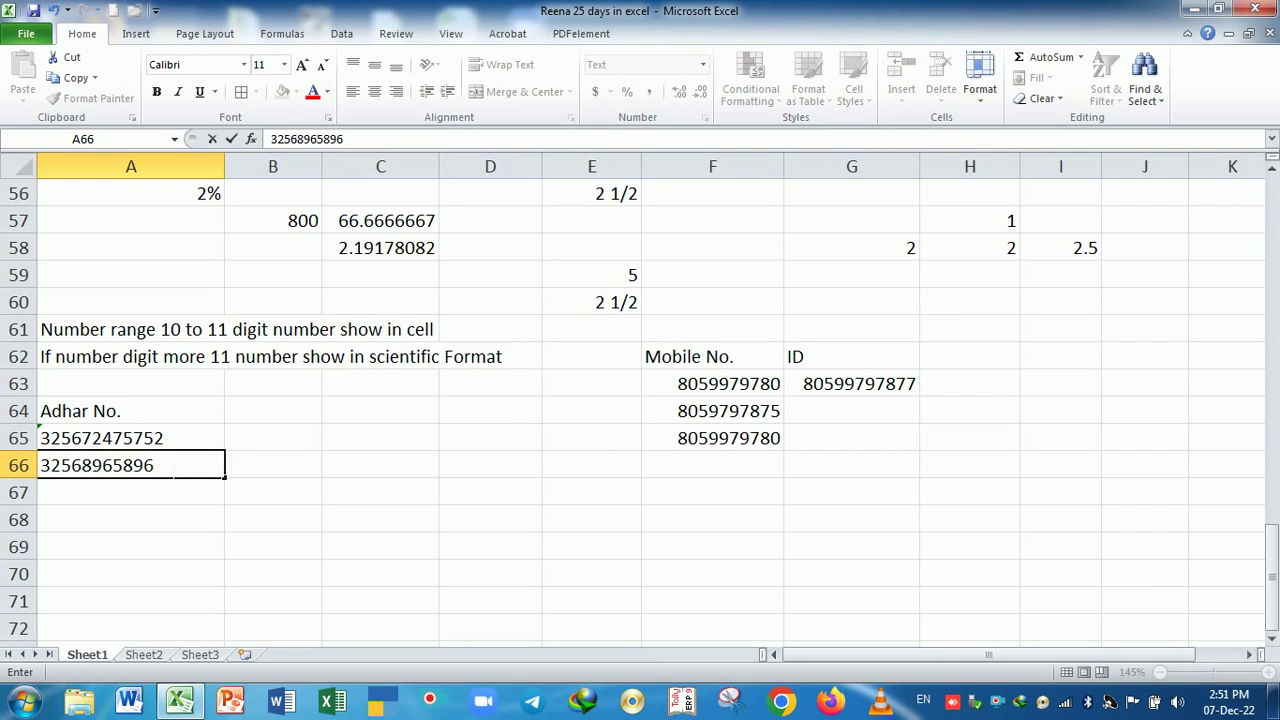
key("Return")
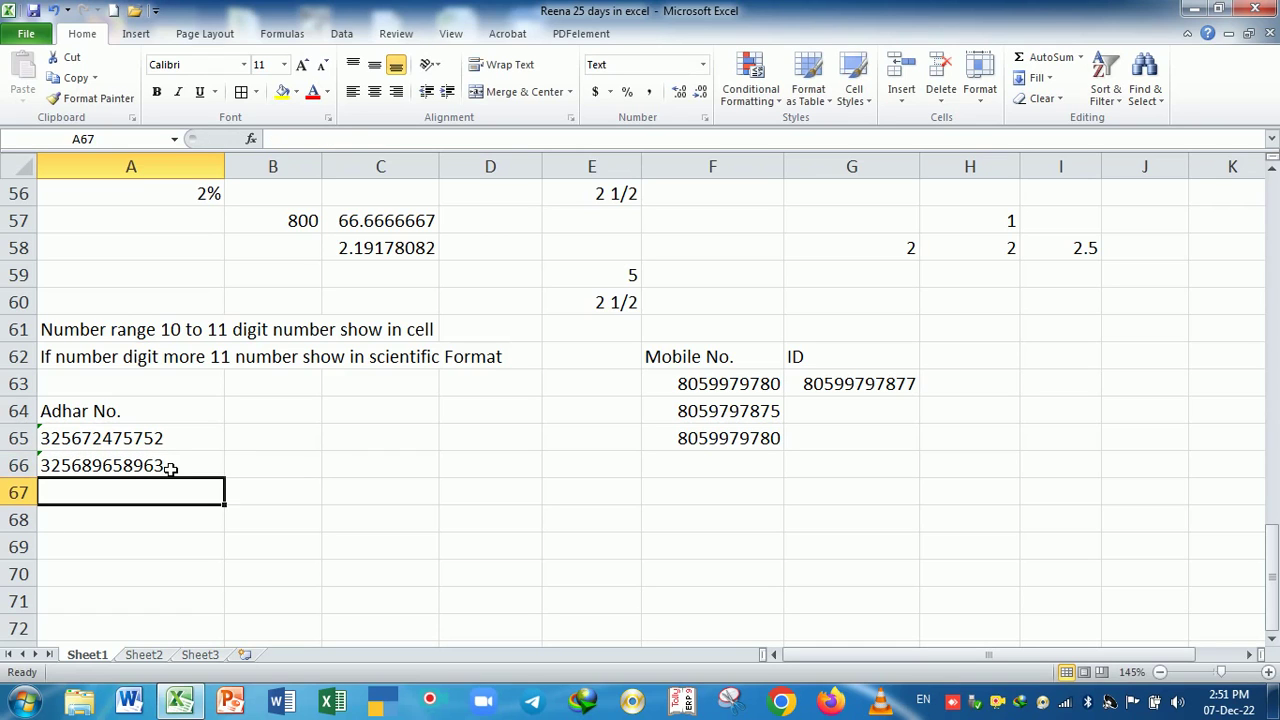
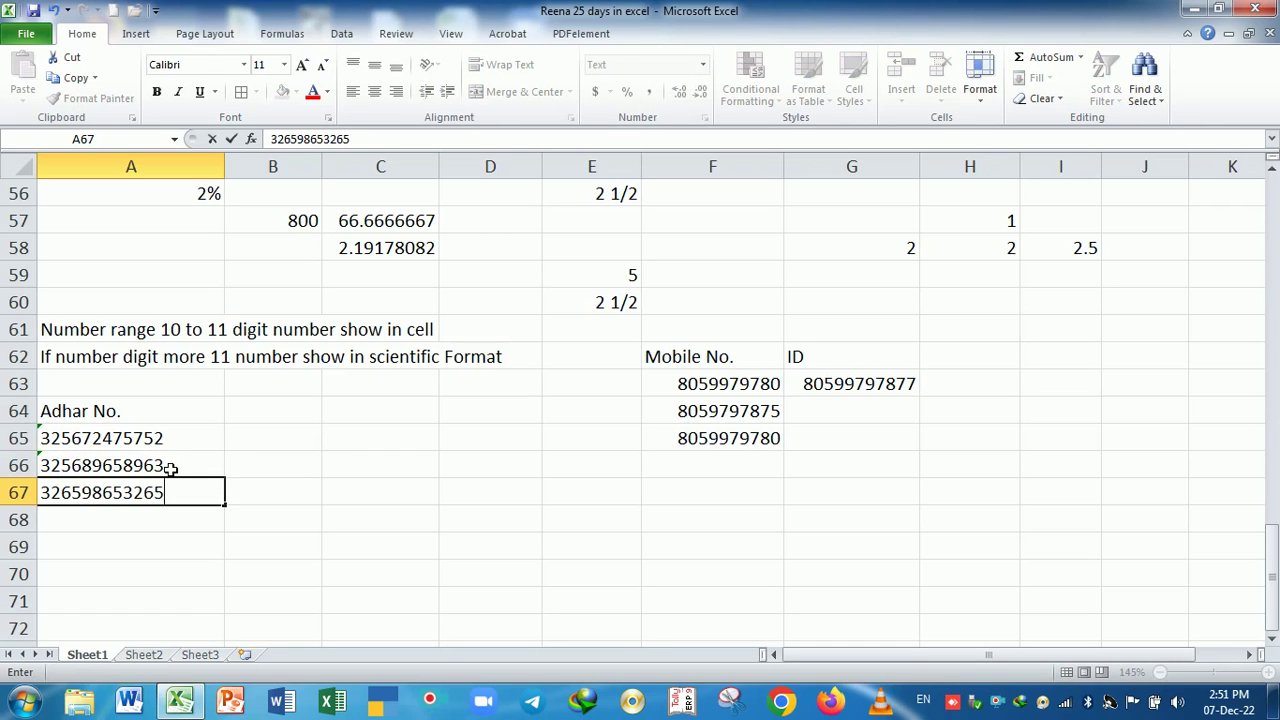
key("Return")
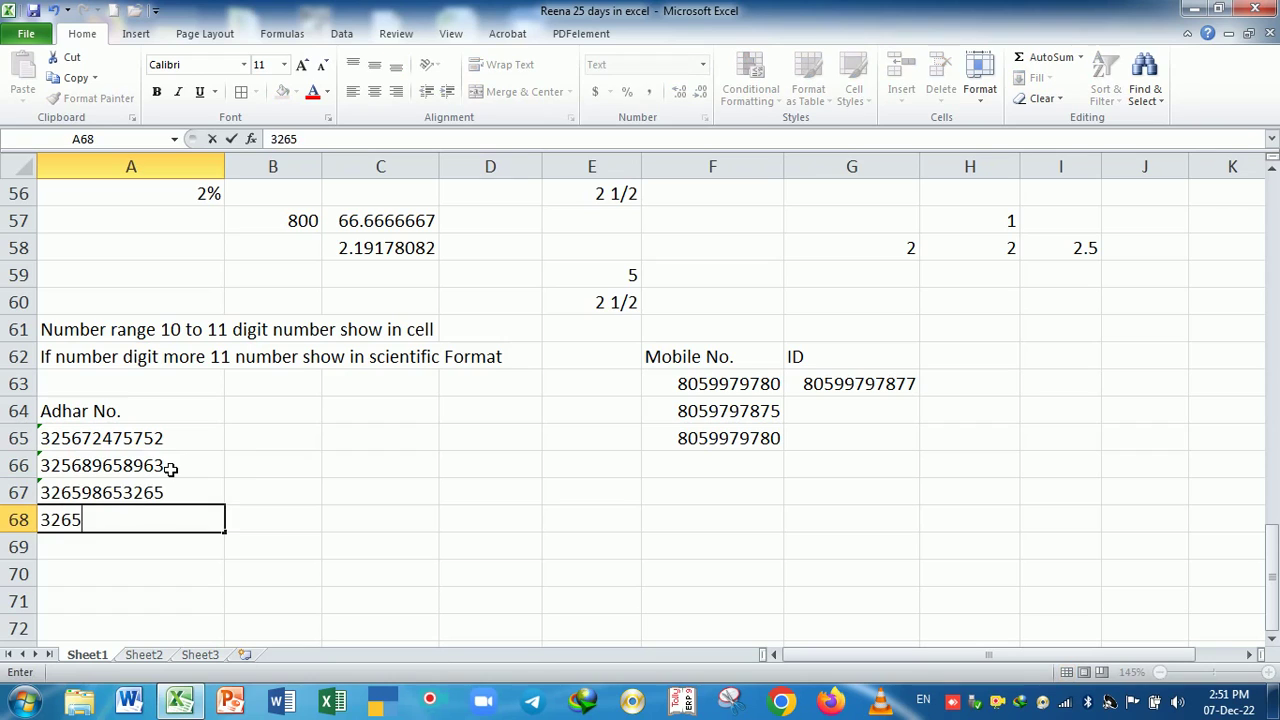
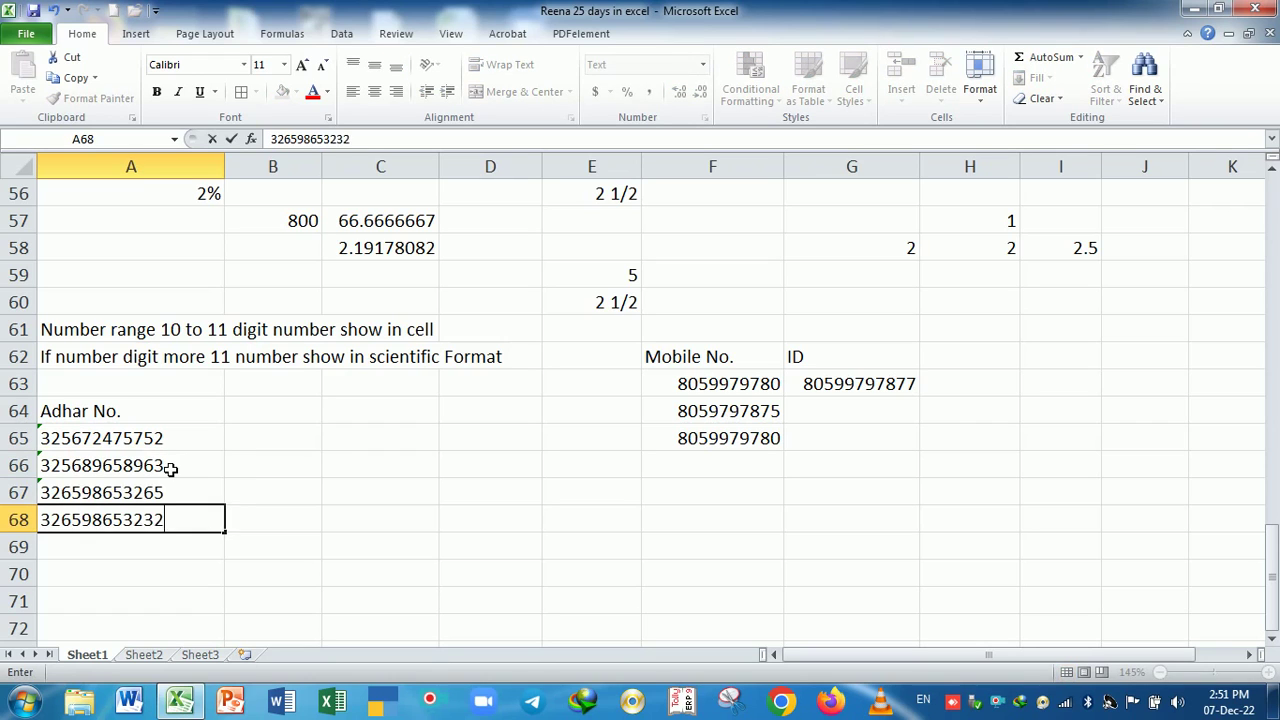
key("Return")
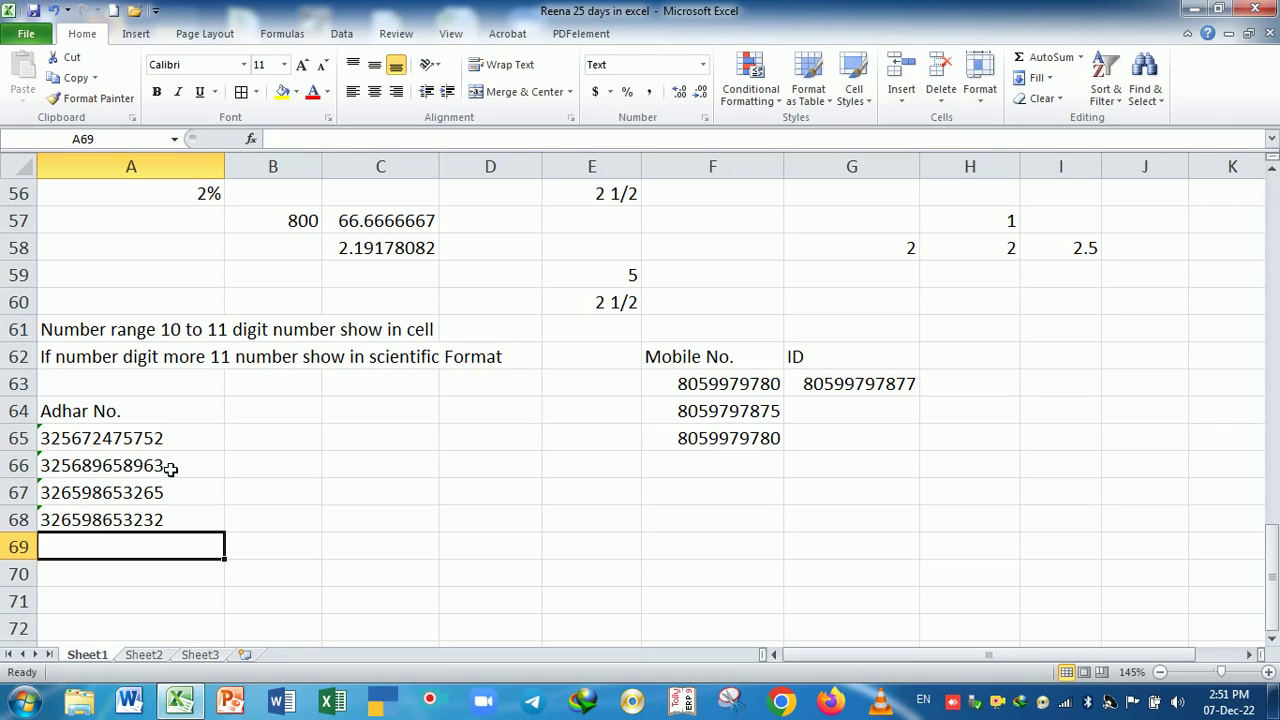
- Type the heading Cheque No in B64
key("Right")
key("Up")
key("Up")
key("Up")
key("Up")
key("Up")
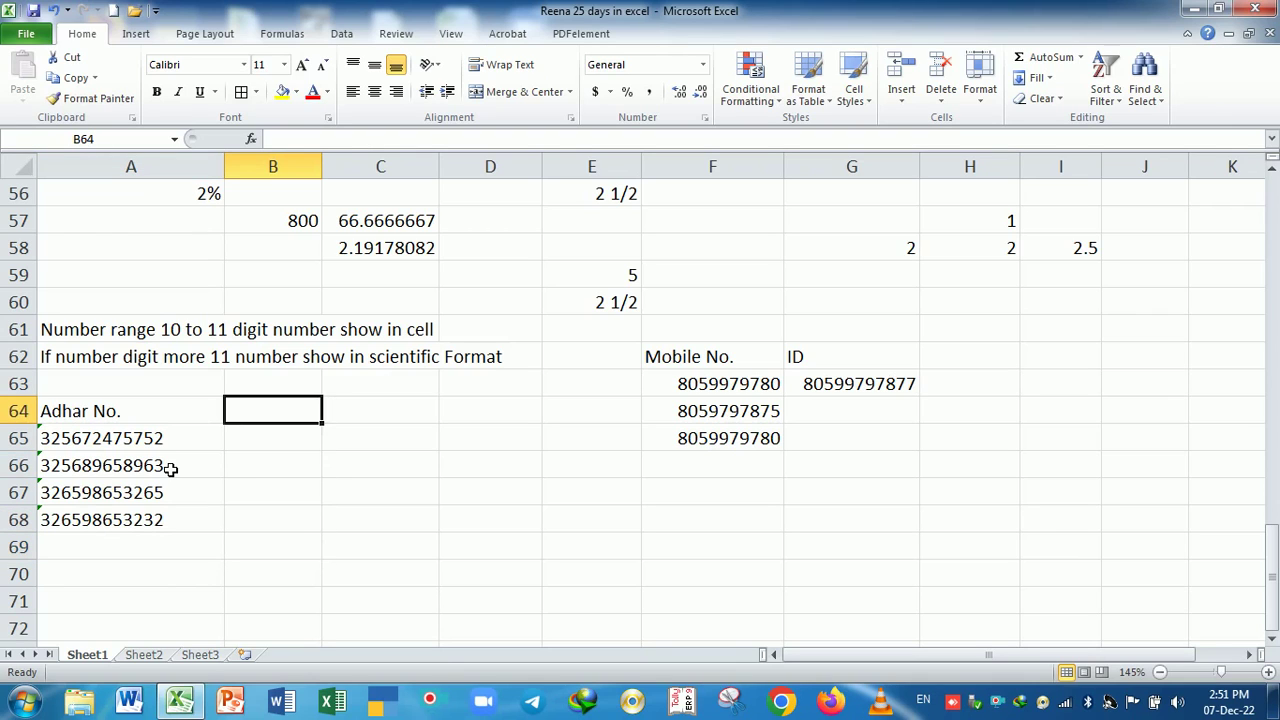
type("Cheque ")
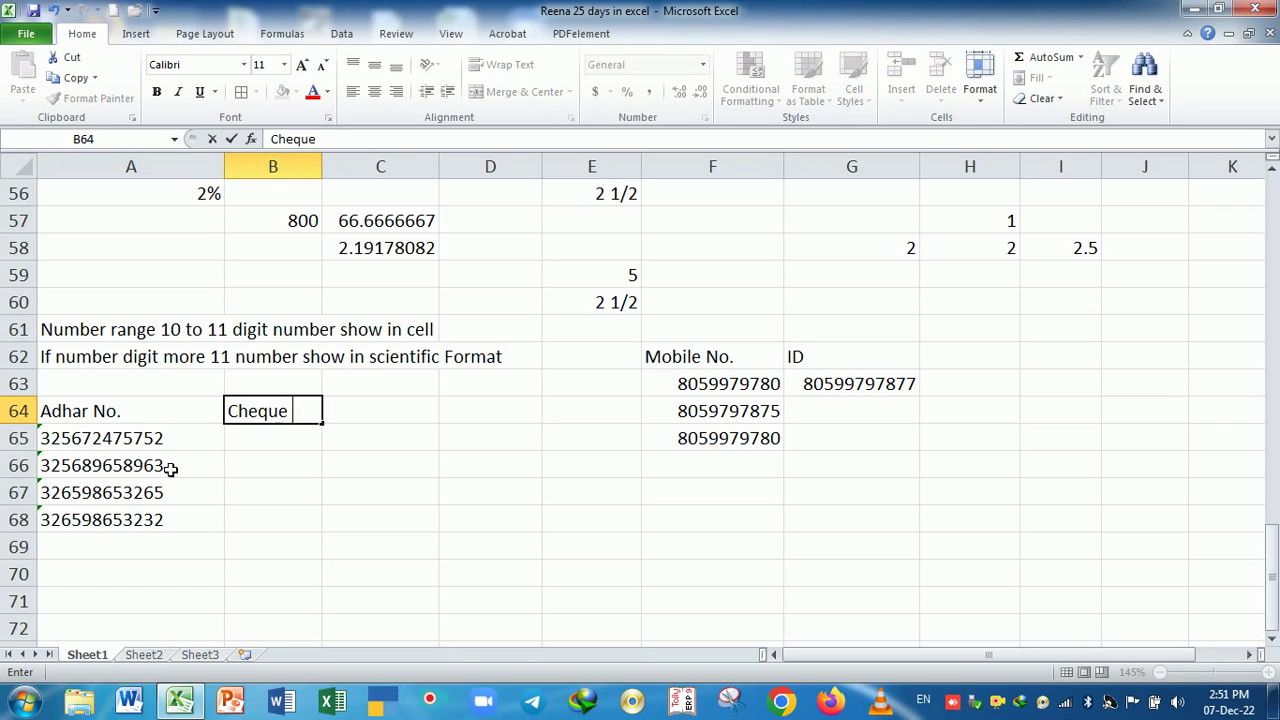
type("No")
- Commit the Cheque No heading in B64, then try 000325 and 002365 in B65, clearing each
key("Return")
type("000325")
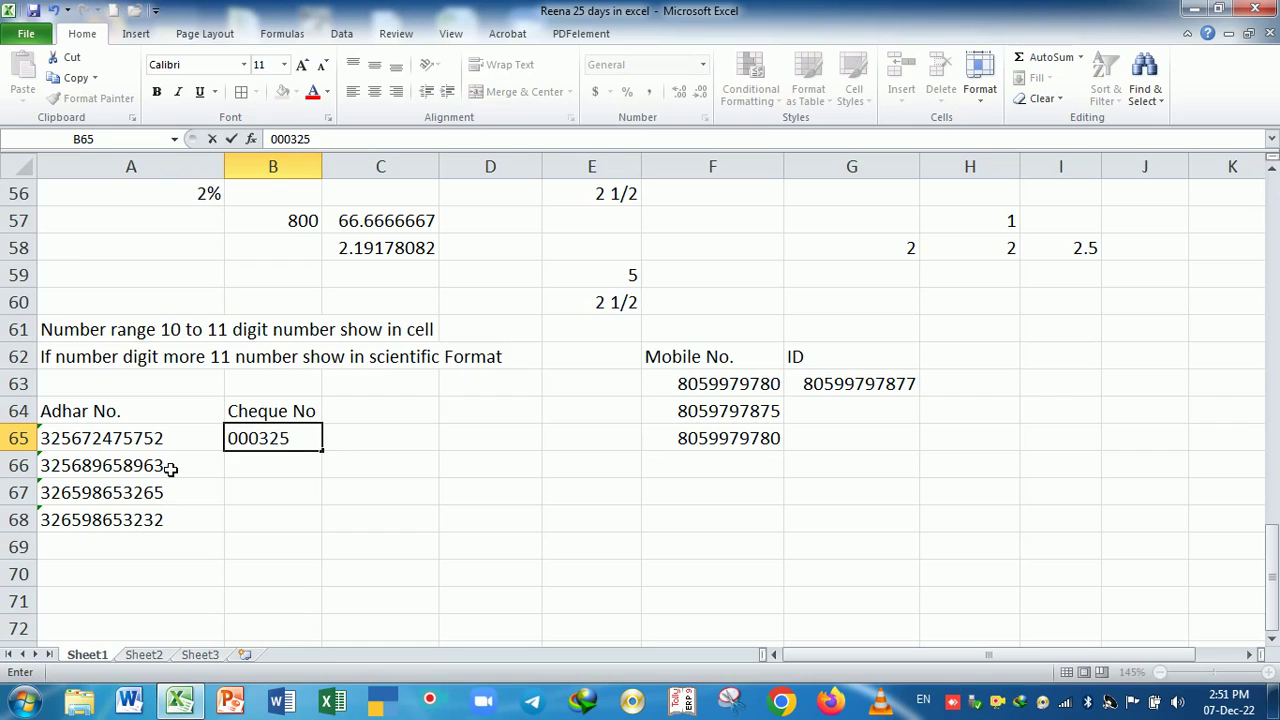
key("Return")
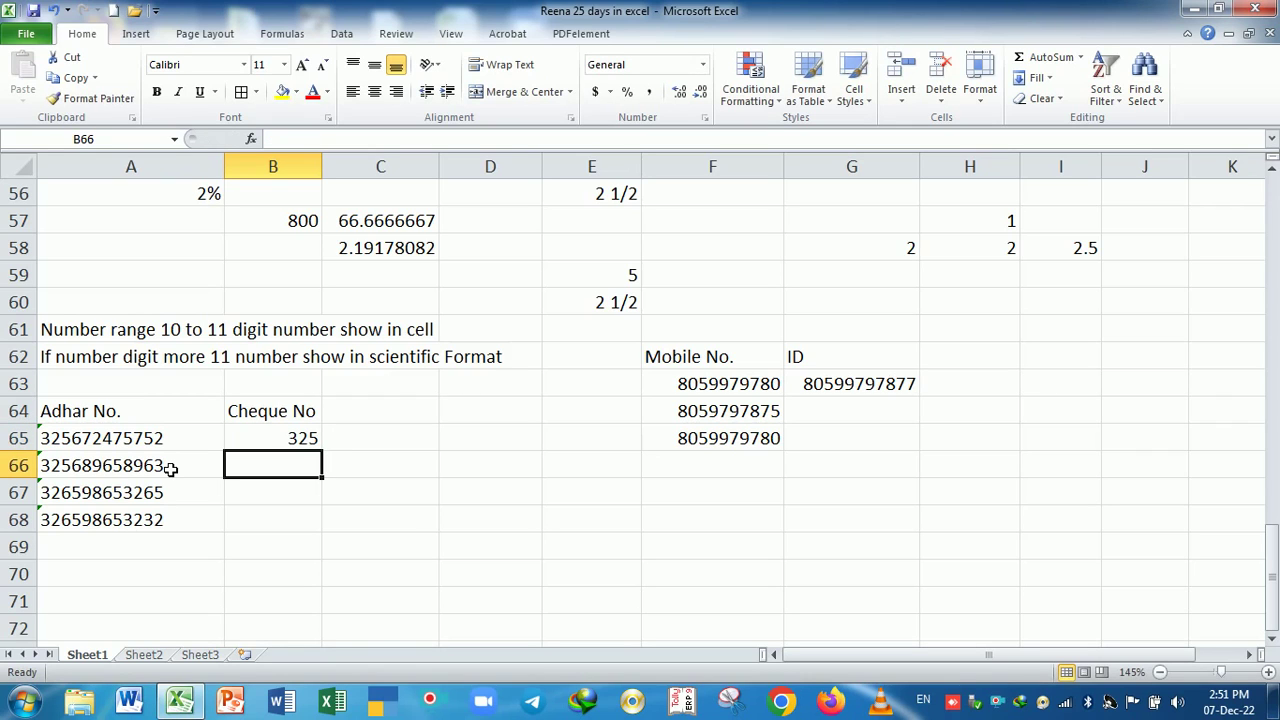
key("Up")
key("Delete")
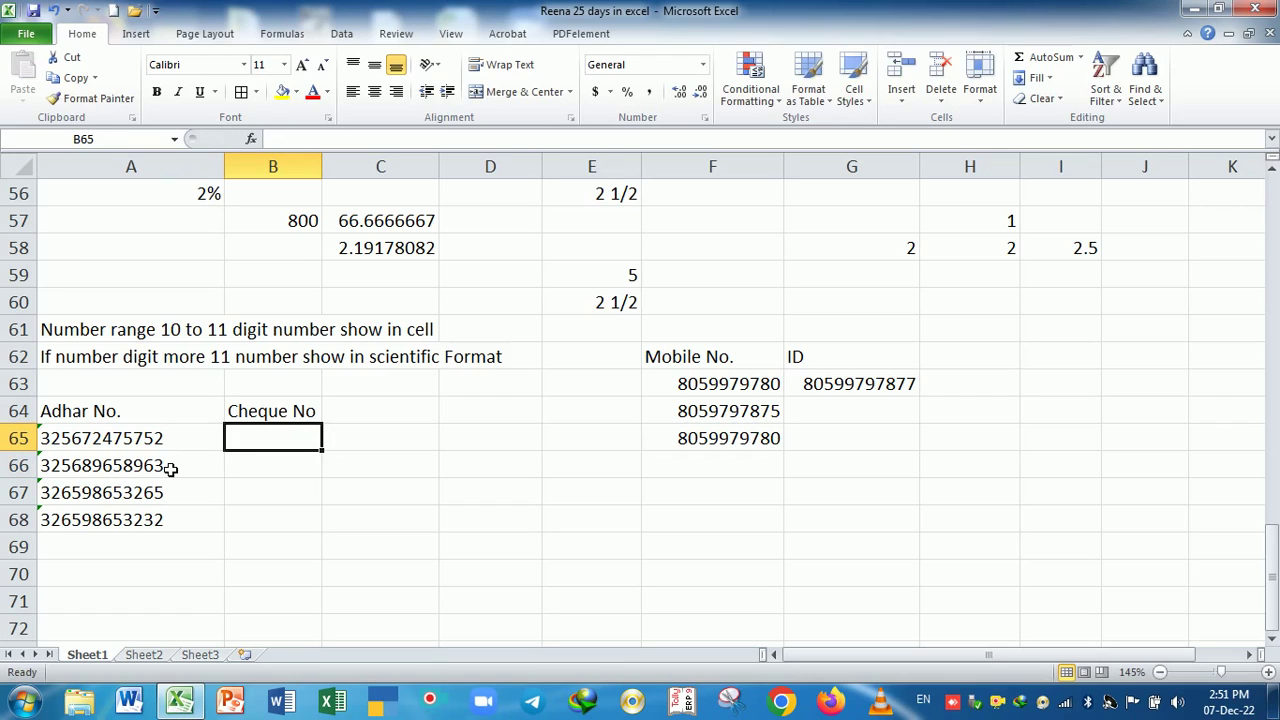
type("002365")
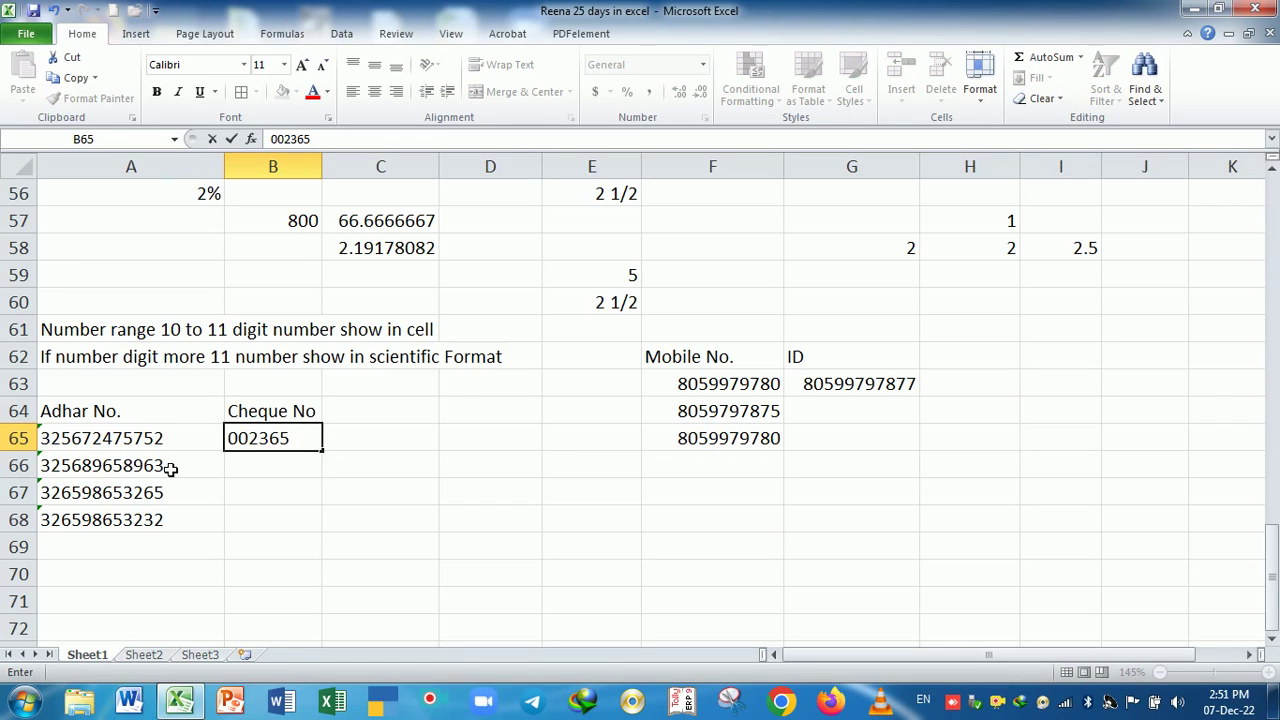
key("Return")
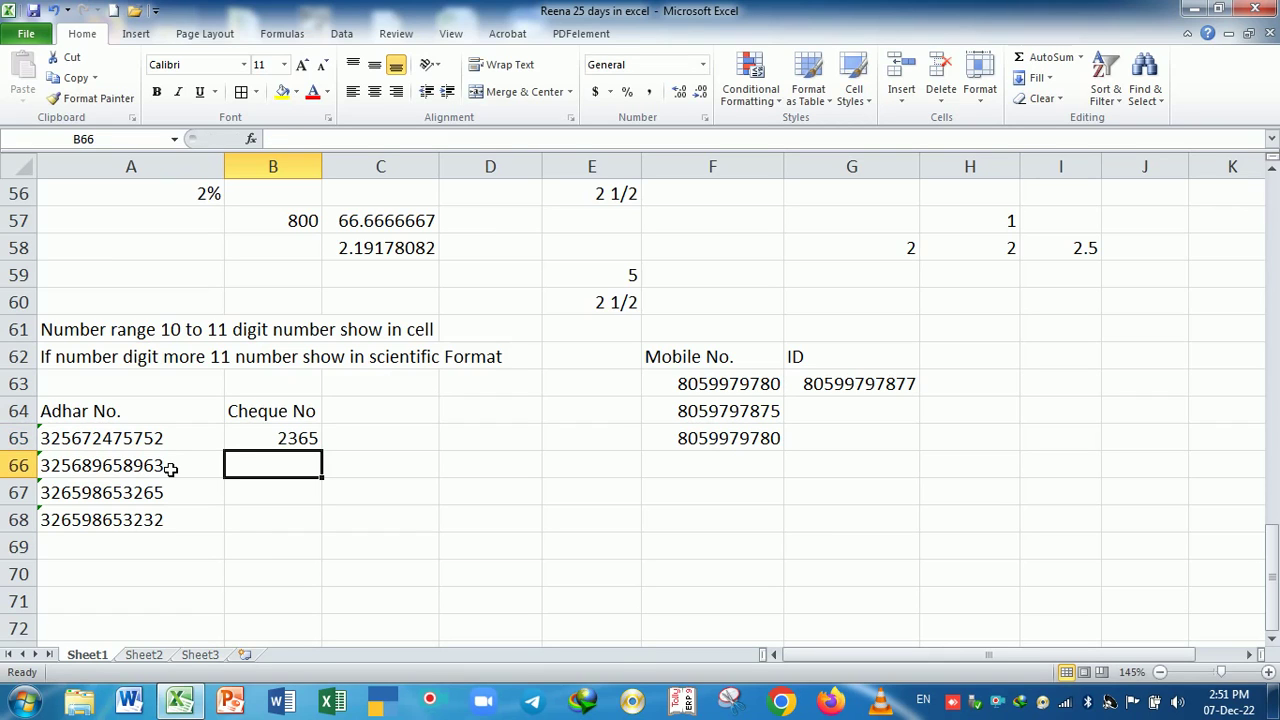
key("Up")
key("Delete")
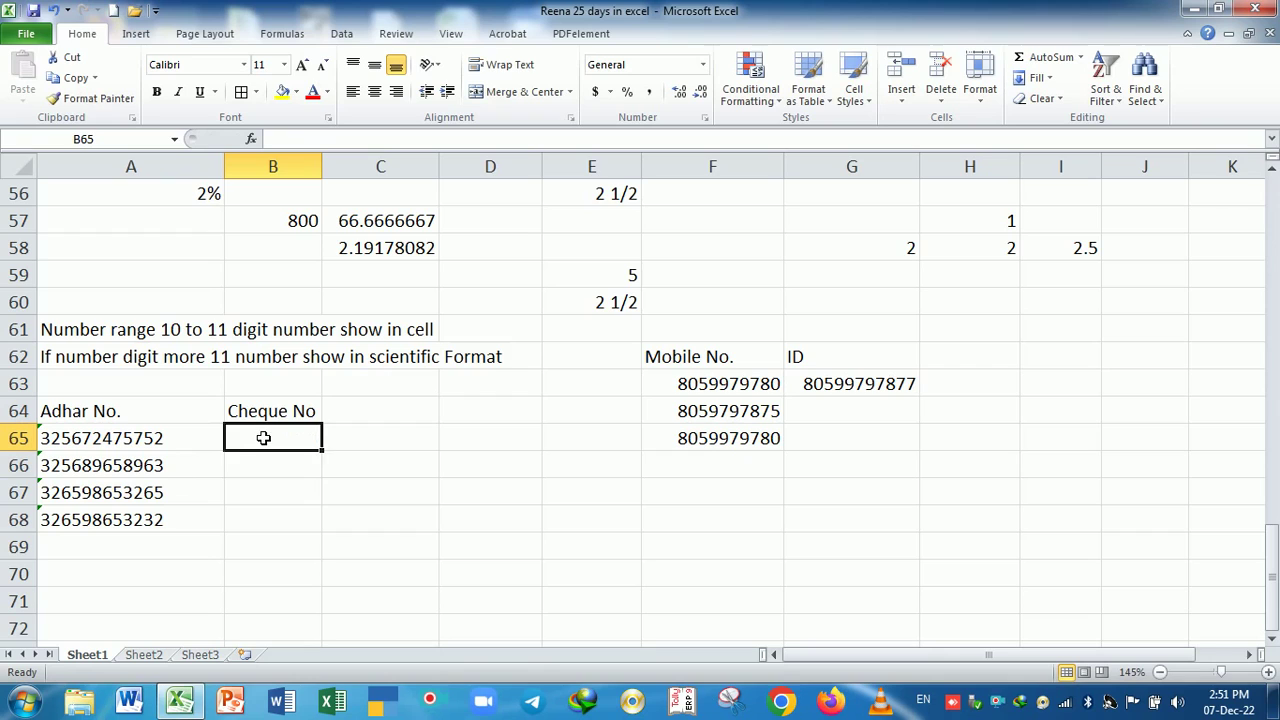
left_click_drag(257, 437, 286, 540)
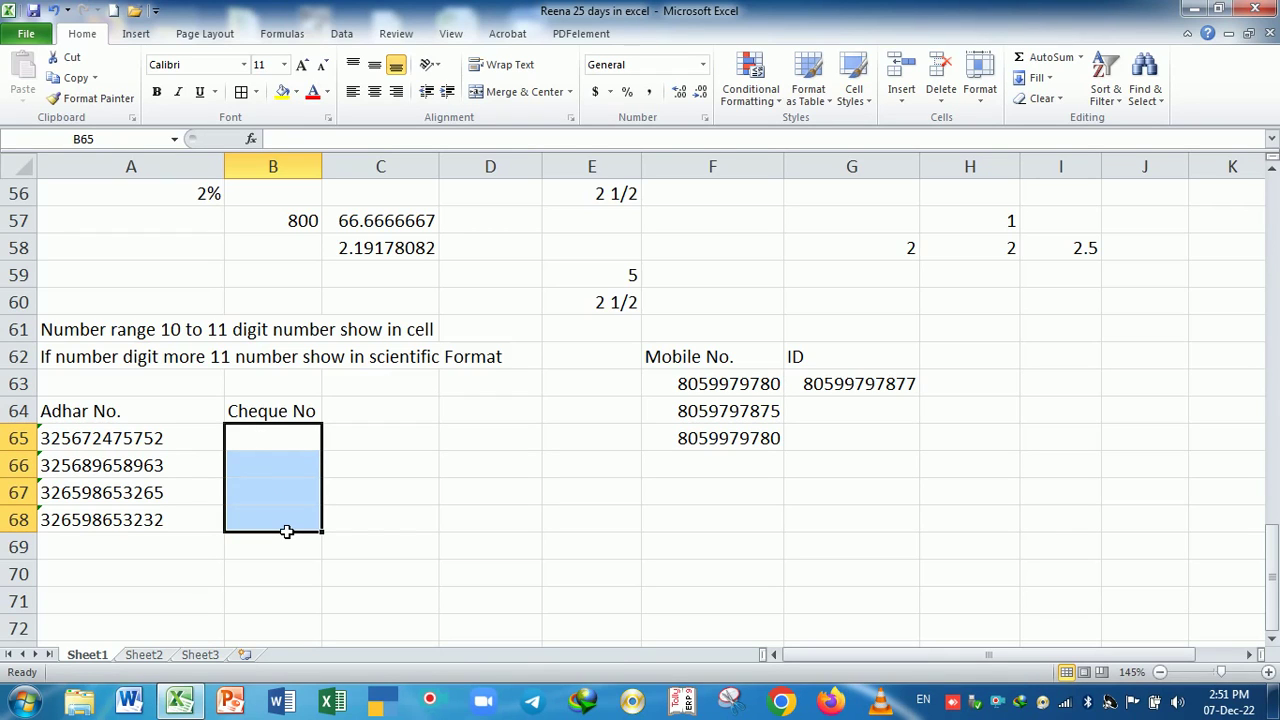
left_click_drag(143, 437, 148, 530)
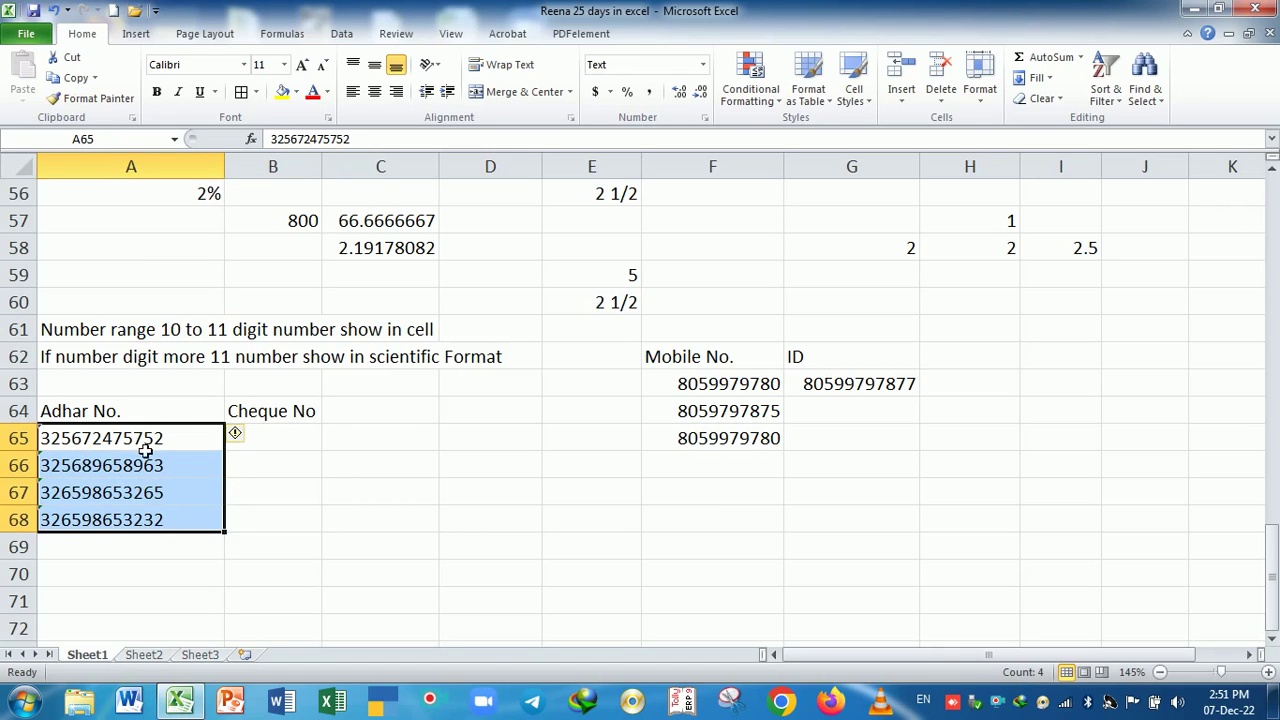
left_click(144, 550)
left_click_drag(129, 437, 150, 528)
left_click(157, 551)
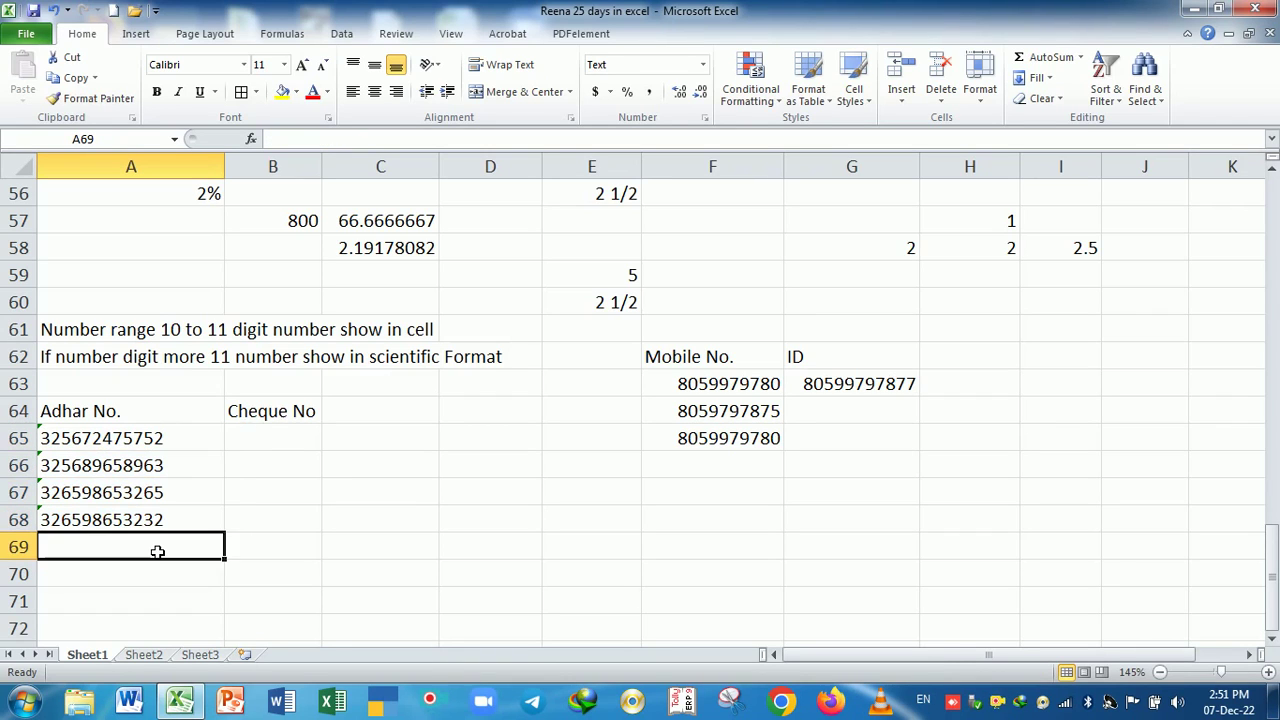
left_click_drag(150, 449, 181, 523)
left_click_drag(274, 437, 284, 518)
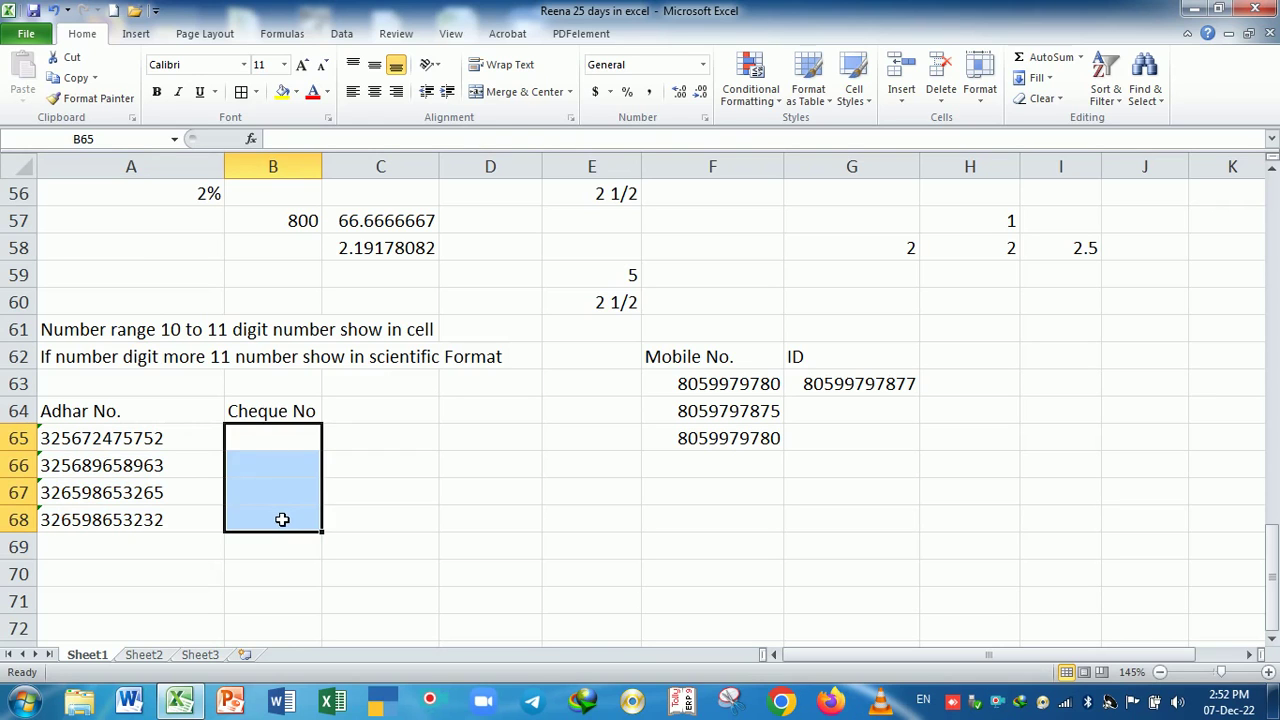
- Apply the Text number format to the Cheque No cells
key("ctrl+1")
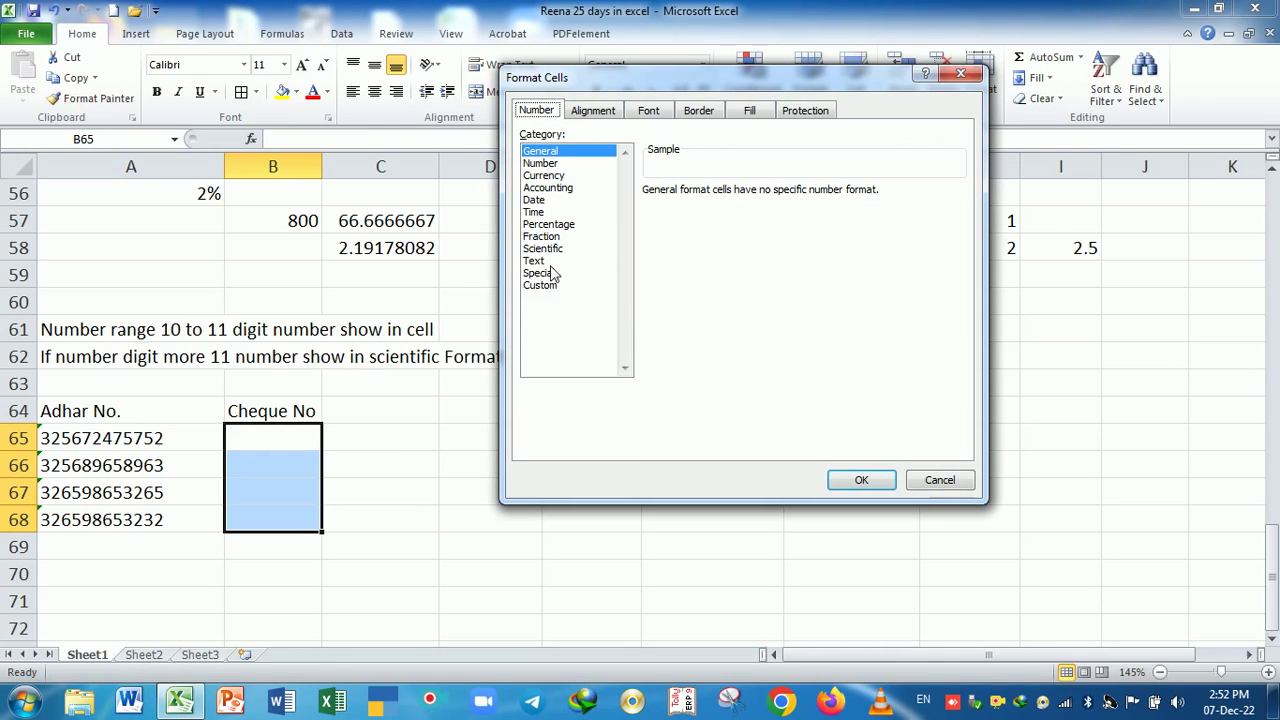
left_click(550, 261)
left_click(858, 480)
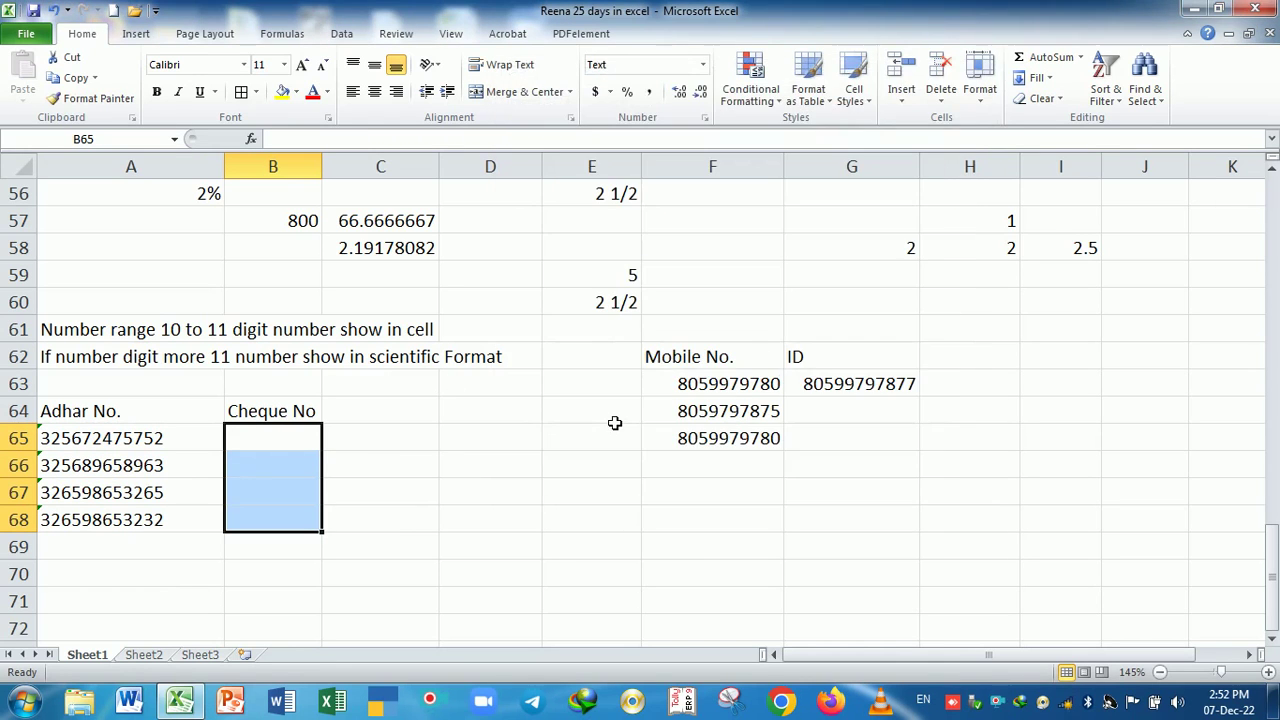
- Enter cheque numbers 000365, 545485, 003568 and 000035 into B65:B68
type("000365")
key("Return")
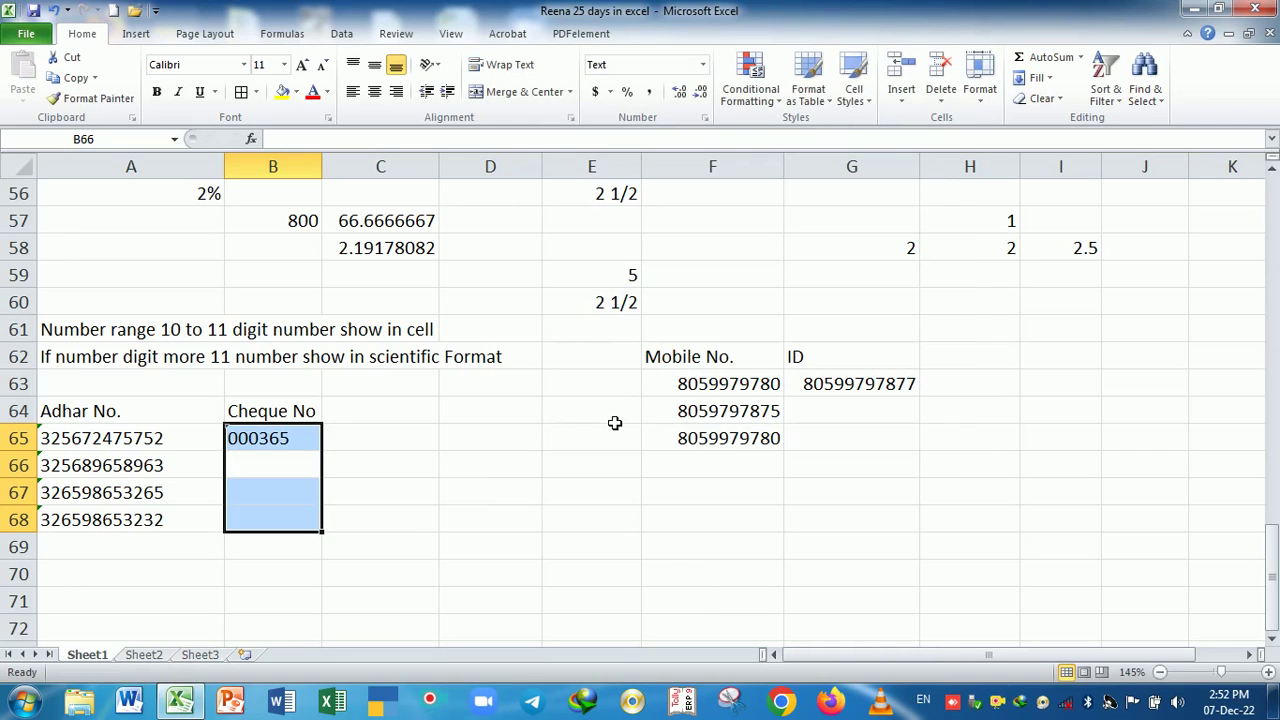
type("545485")
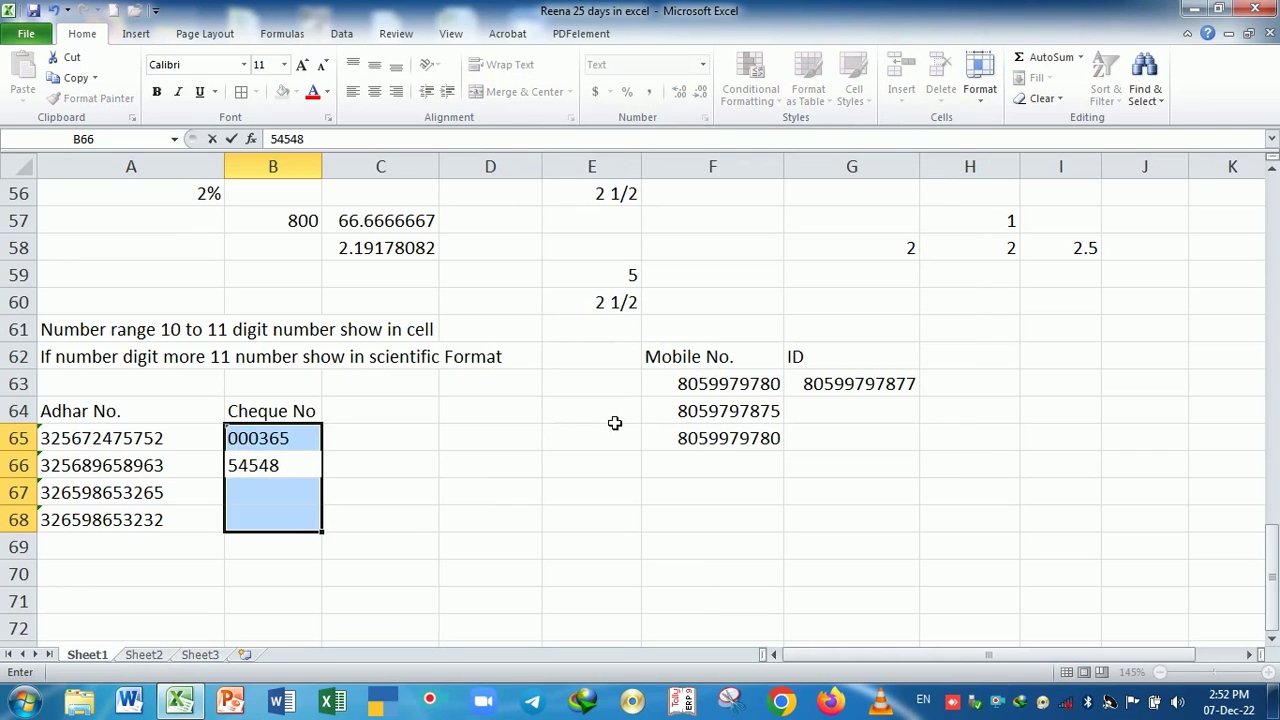
key("Return")
type("003568")
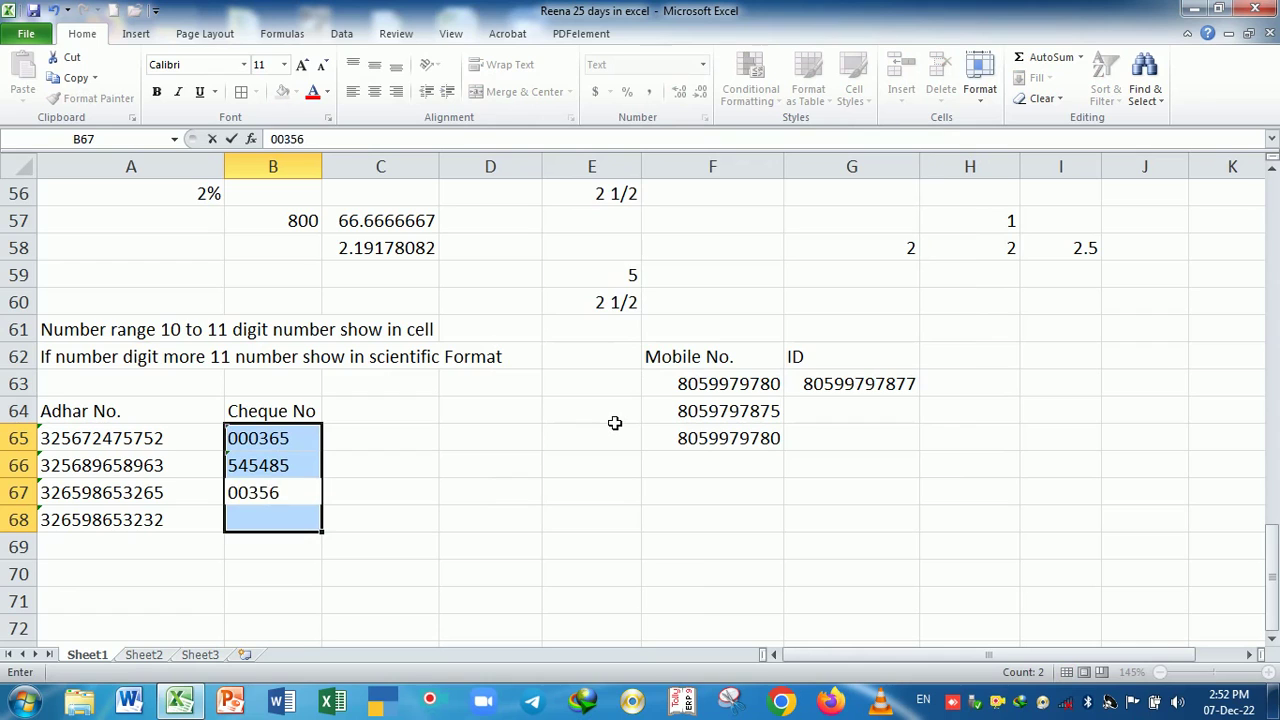
key("Return")
type("0000356")
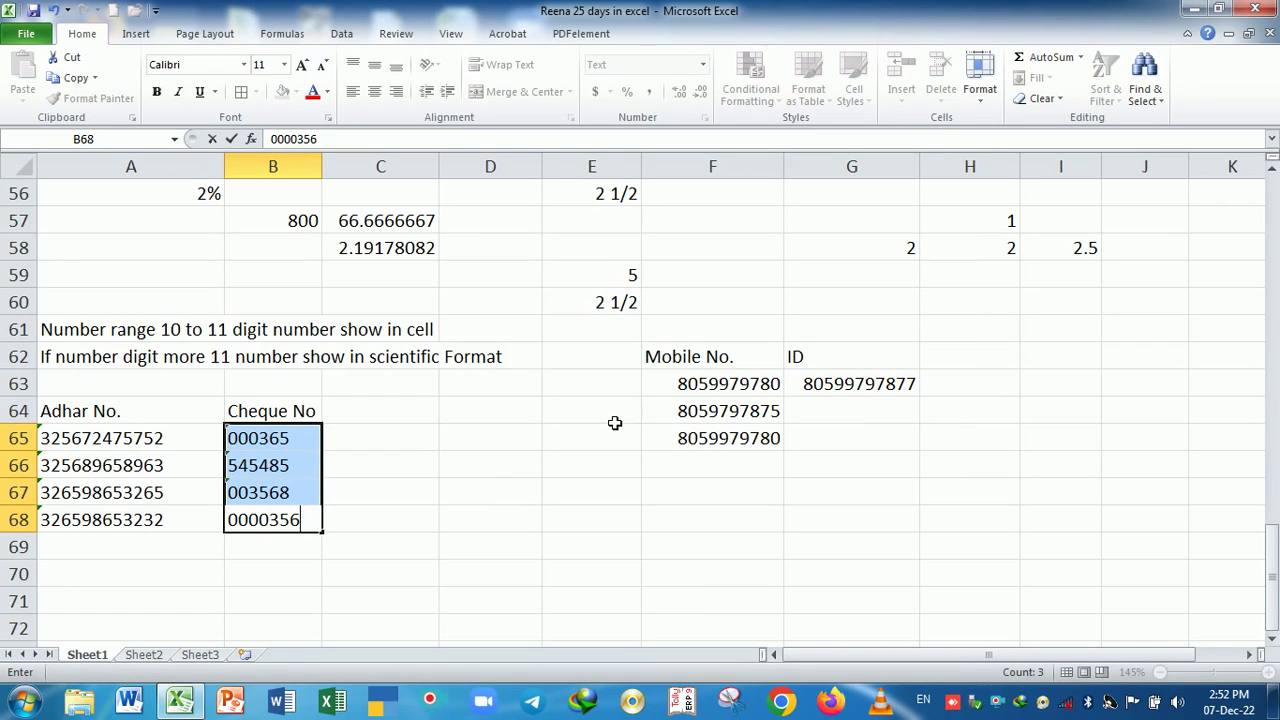
key("BackSpace")
key("Return")
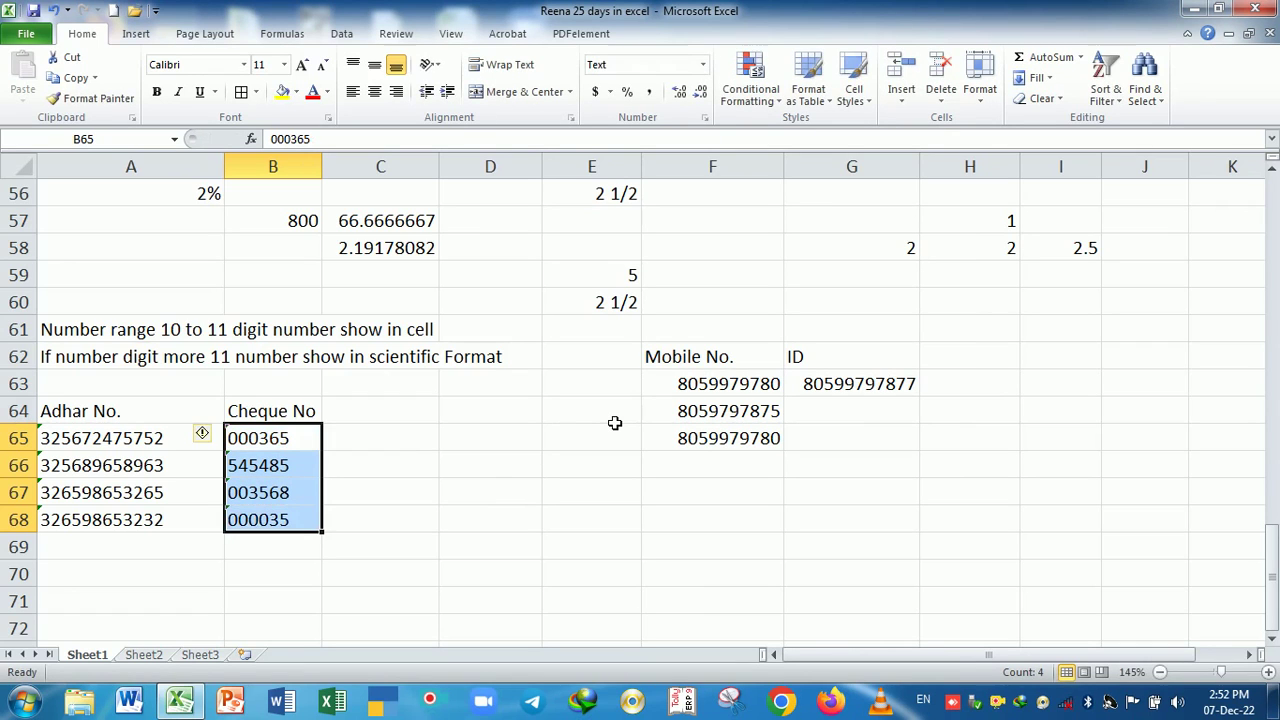
- Select the four cheque numbers to confirm their leading zeros were kept
left_click(405, 570)
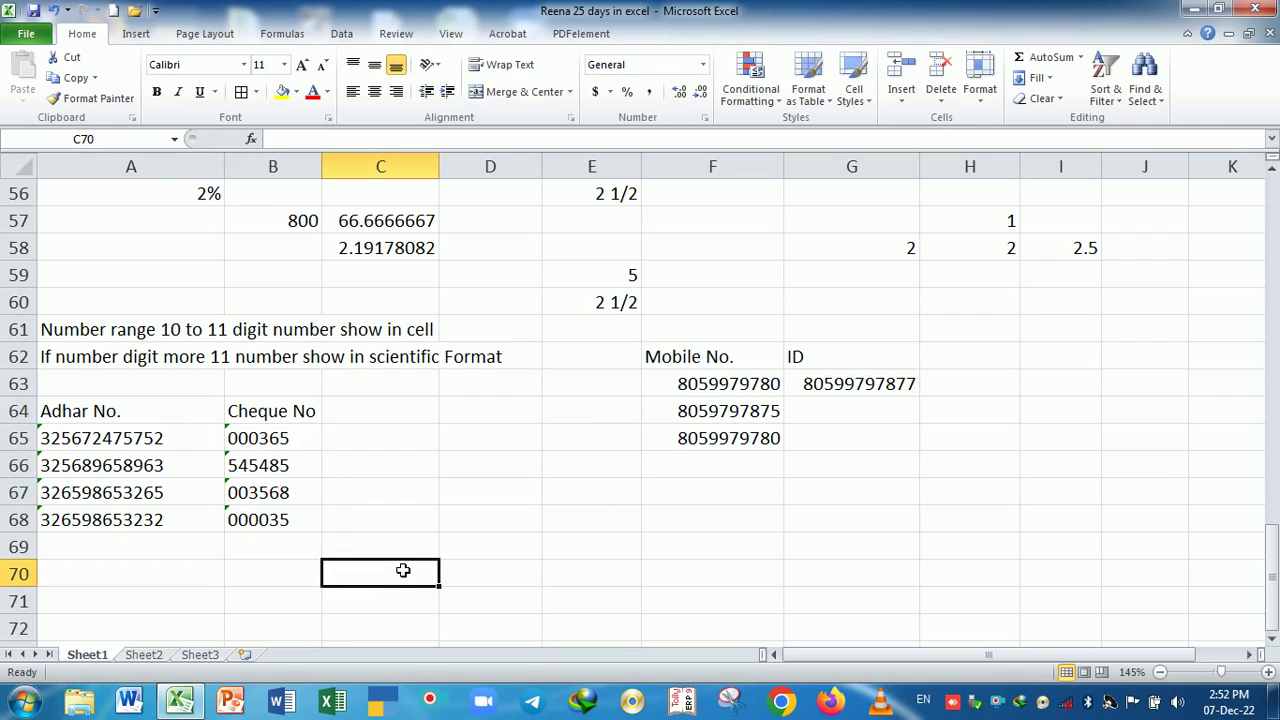
left_click_drag(247, 440, 258, 522)
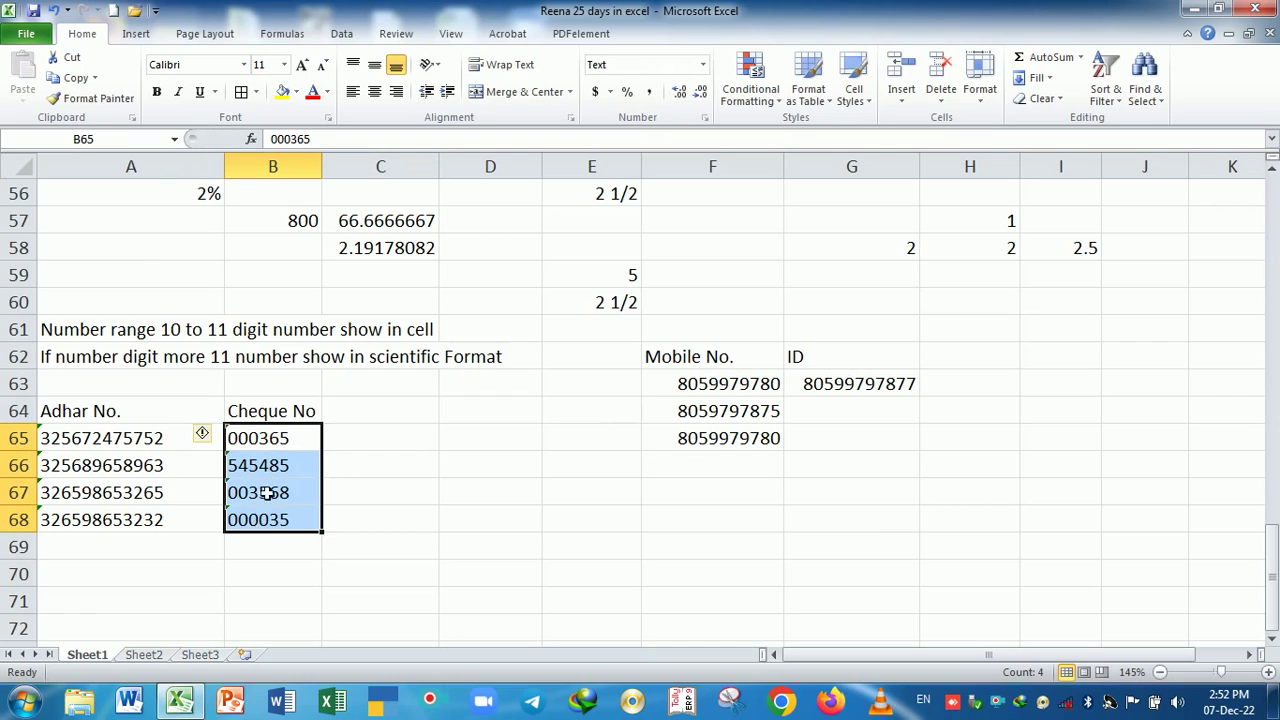
left_click_drag(274, 441, 280, 519)
left_click(377, 514)
left_click(282, 445)
left_click_drag(288, 458, 298, 520)
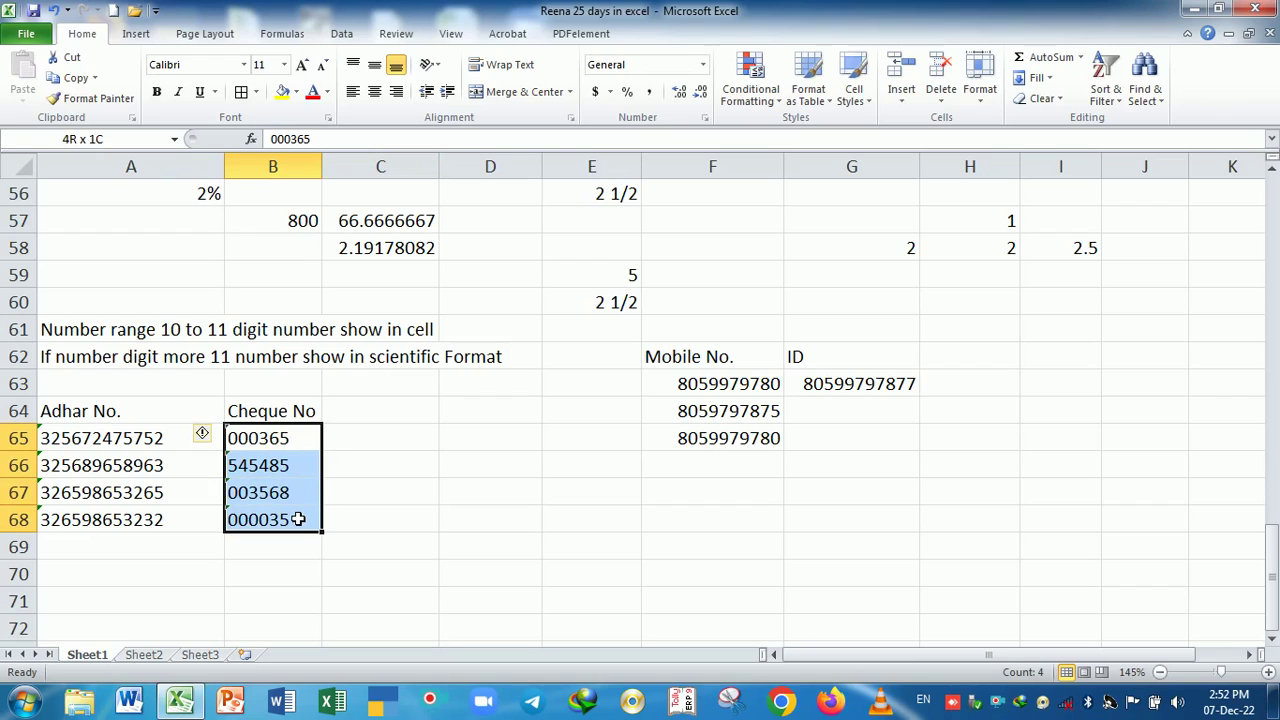
left_click(363, 519)
left_click(364, 424)
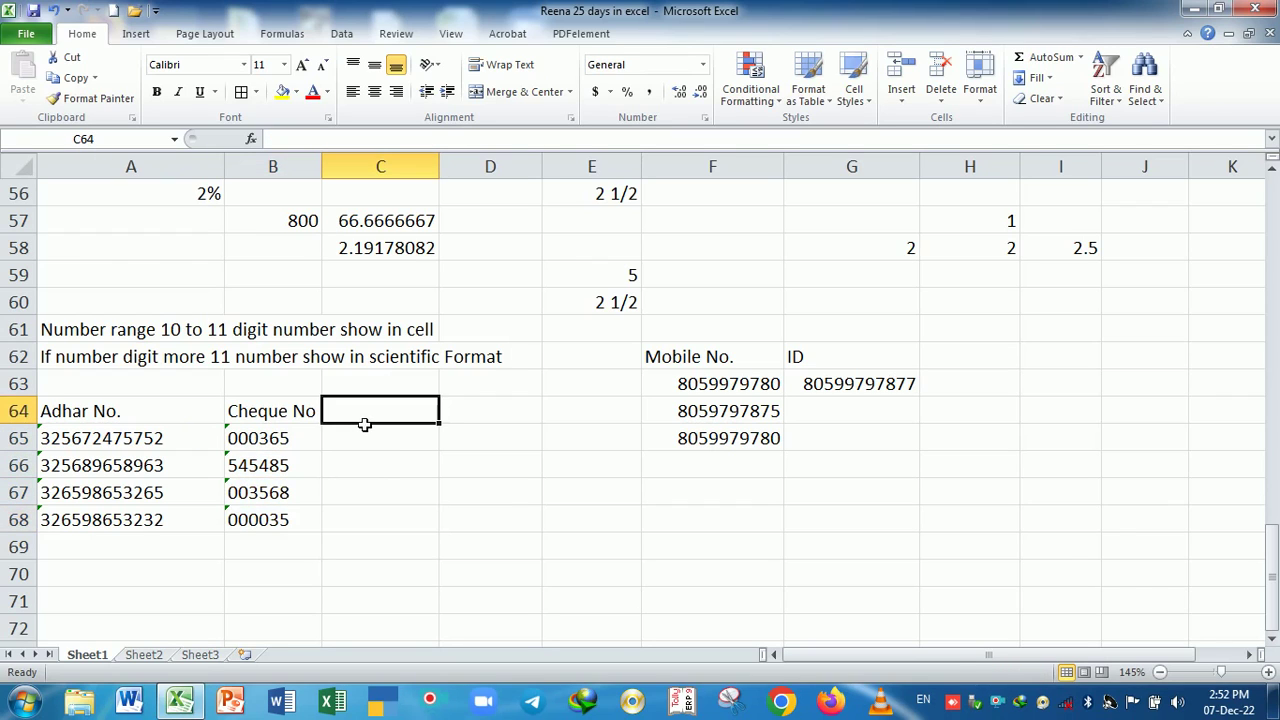
- Add the heading 'Apostrophe' in C64
type("Ao")
key("BackSpace")
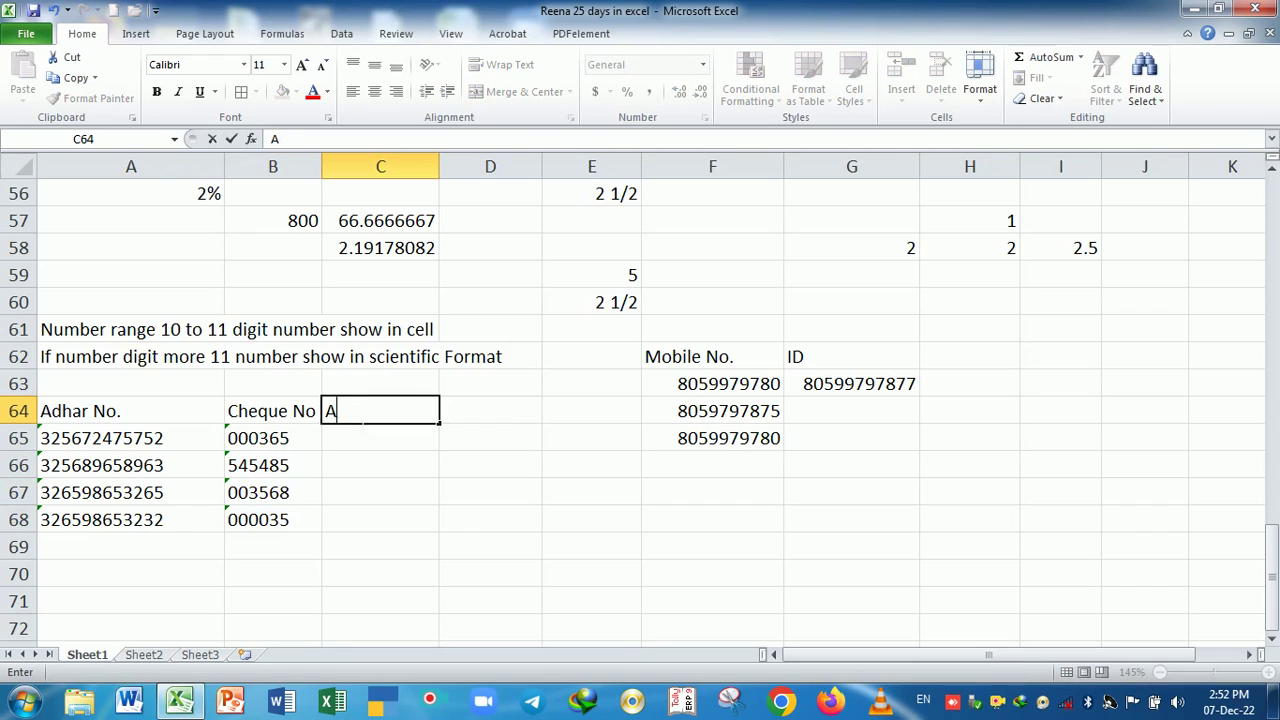
type("pos")
type("trop")
key("BackSpace")
type("ophe")
key("Return")
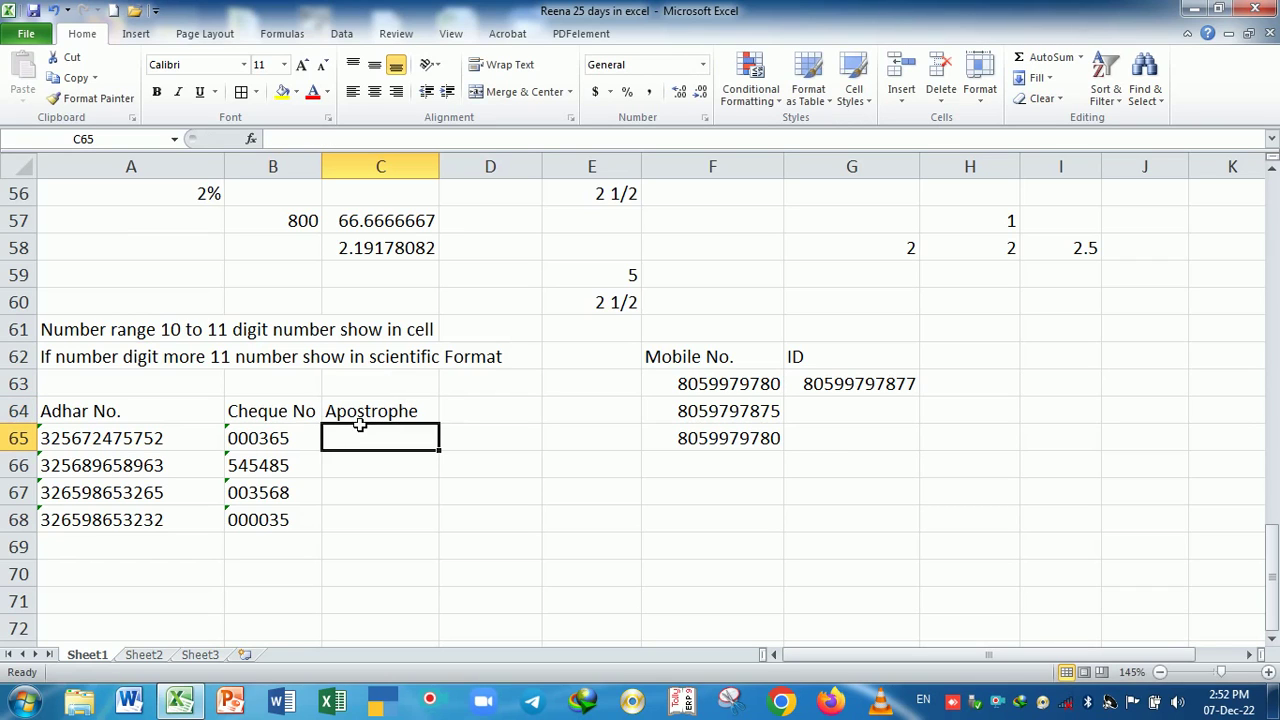
- Enter '000036 in C65 and '000236 in C66, replacing a mistyped 000253
type("'")
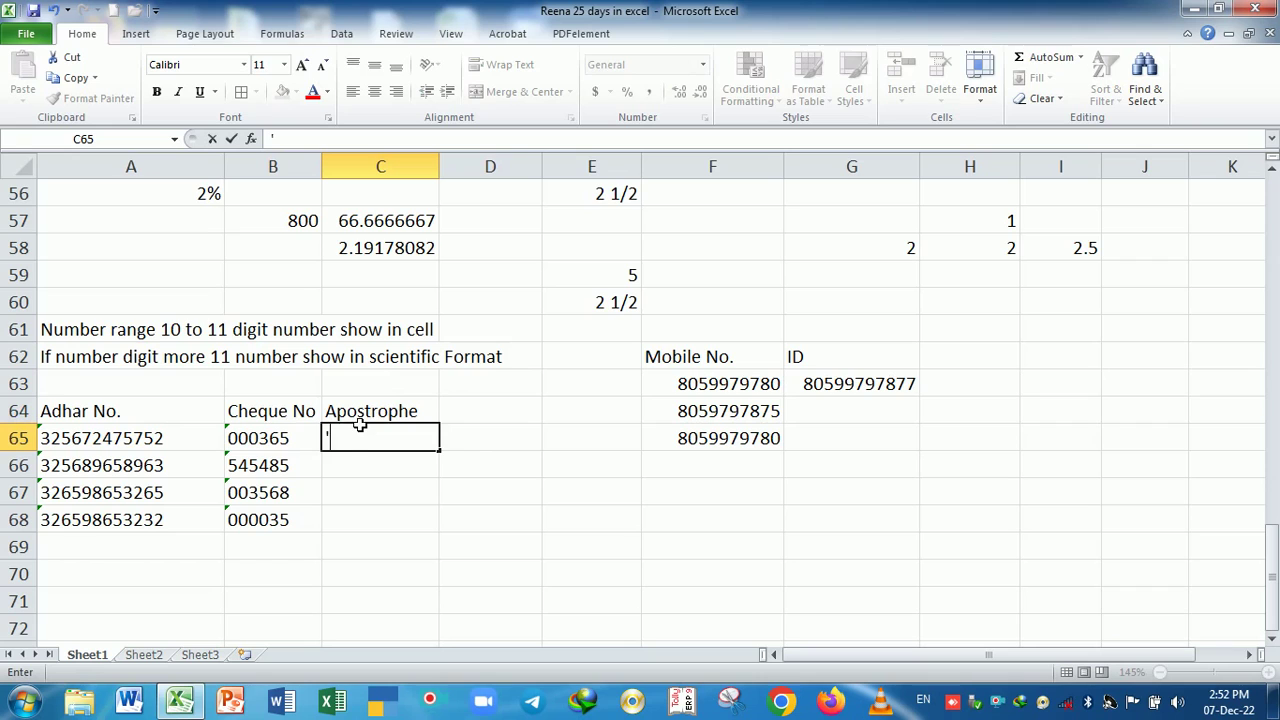
type("000036")
key("Return")
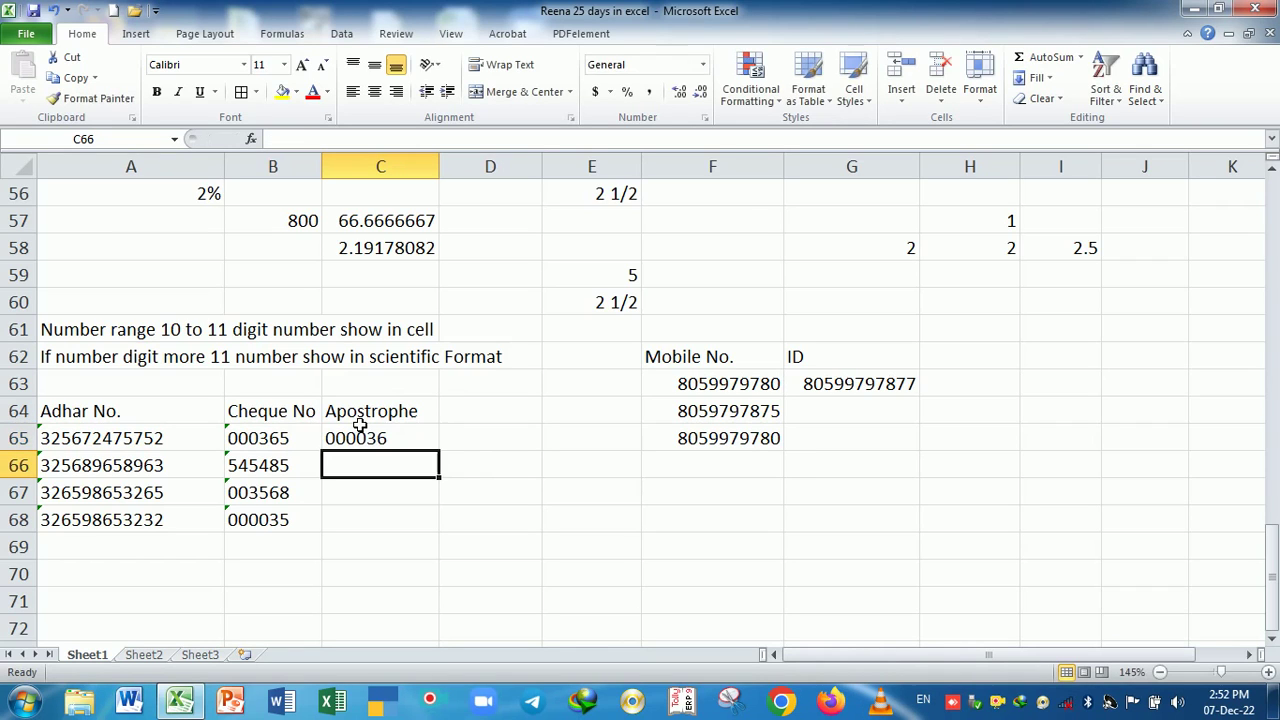
type("'")
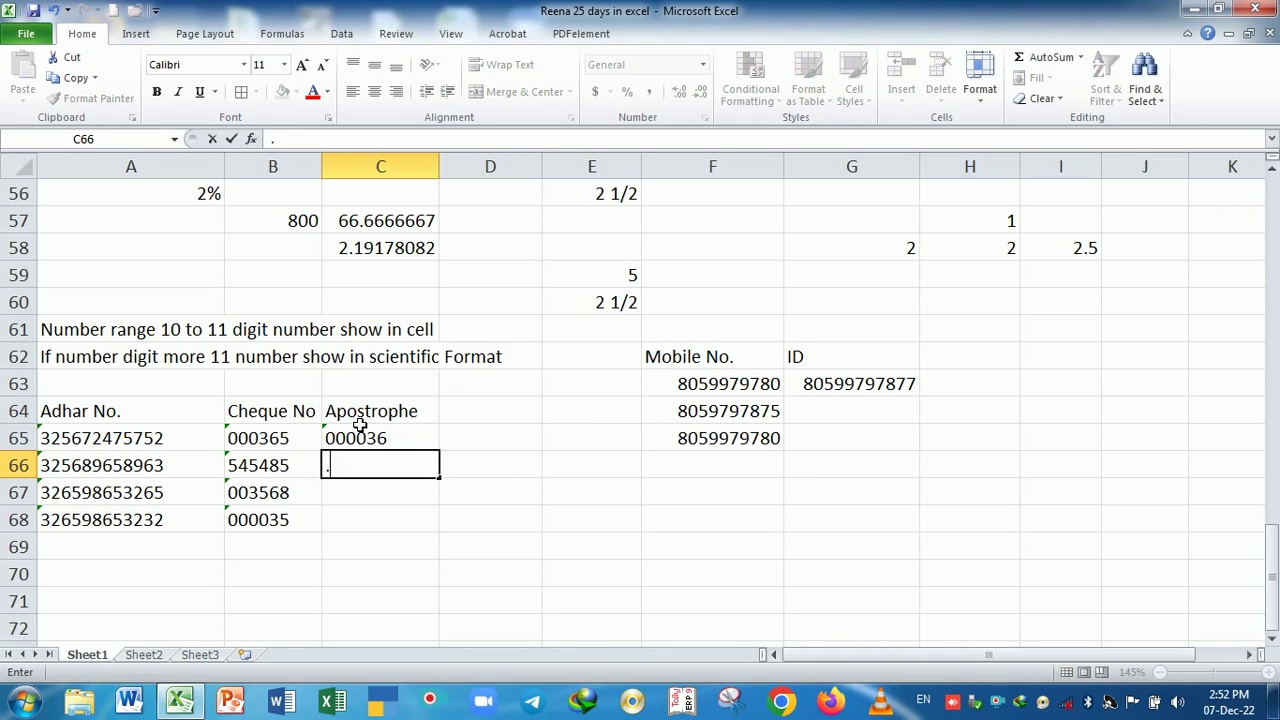
type("000253")
key("Return")
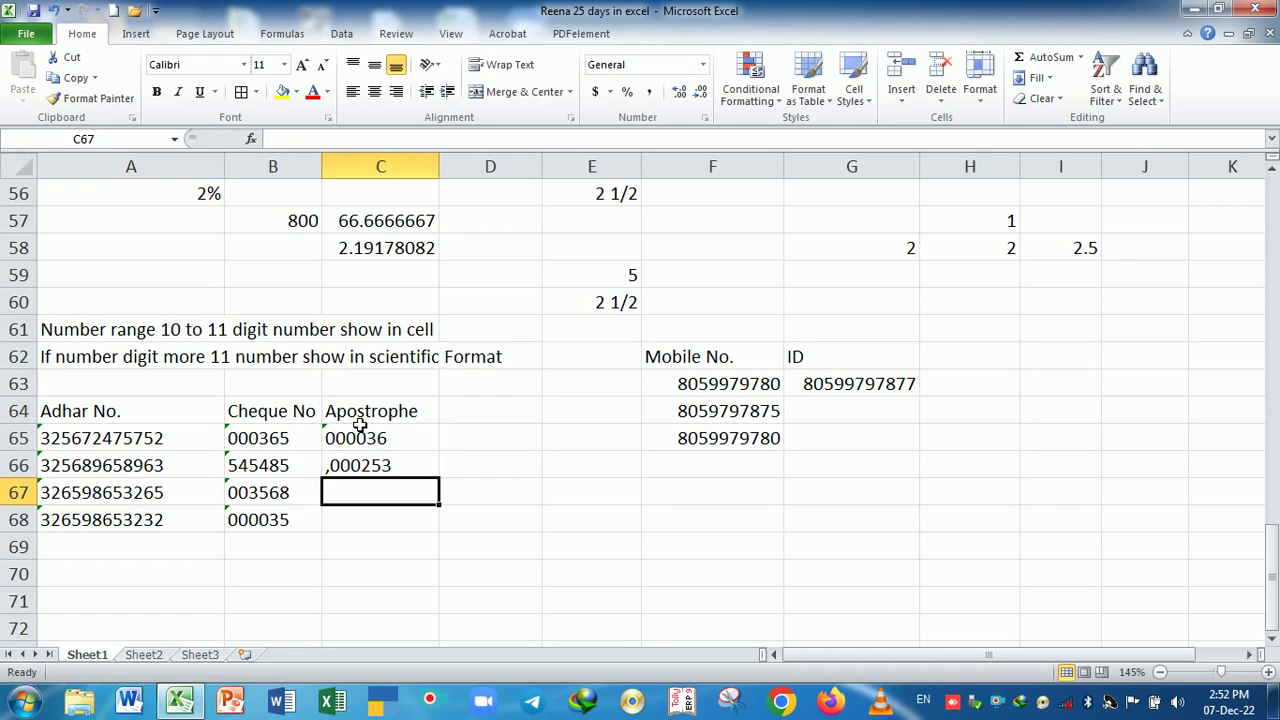
key("Up")
key("Delete")
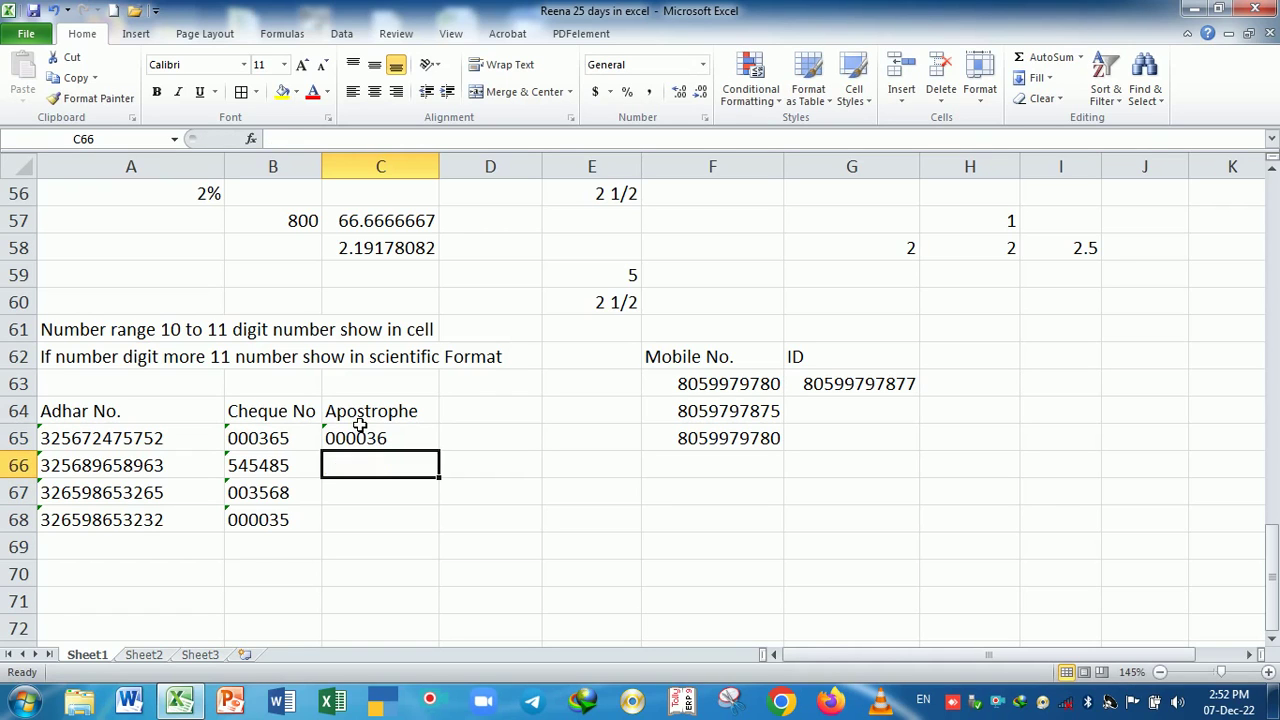
type("'000236")
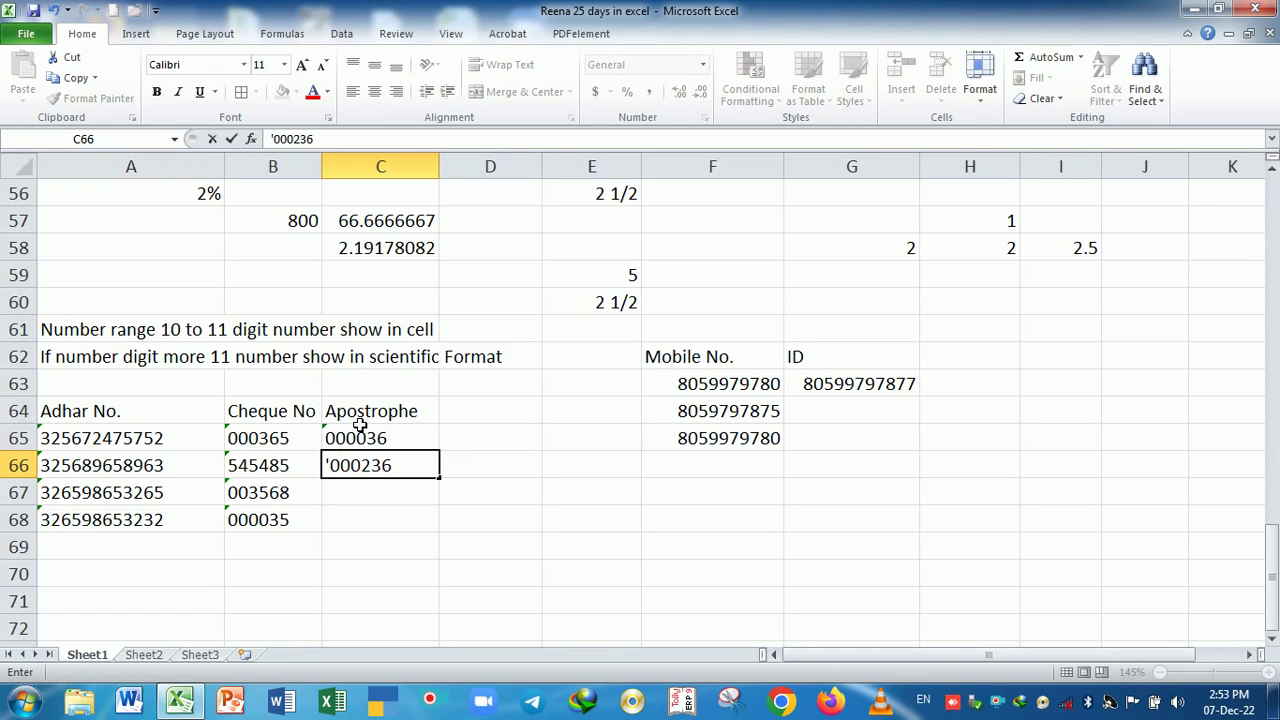
key("Return")
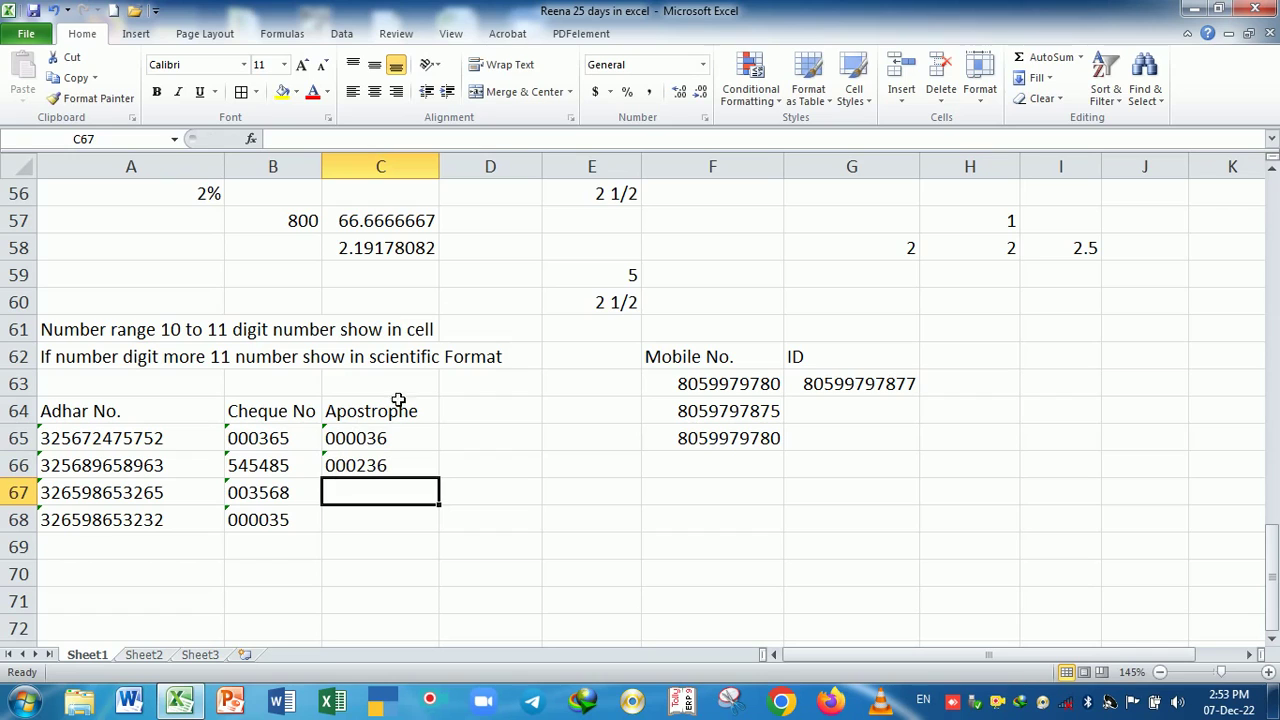
- Compare the Text-formatted B65 with apostrophe entry C65, then open the print preview
left_click(300, 436)
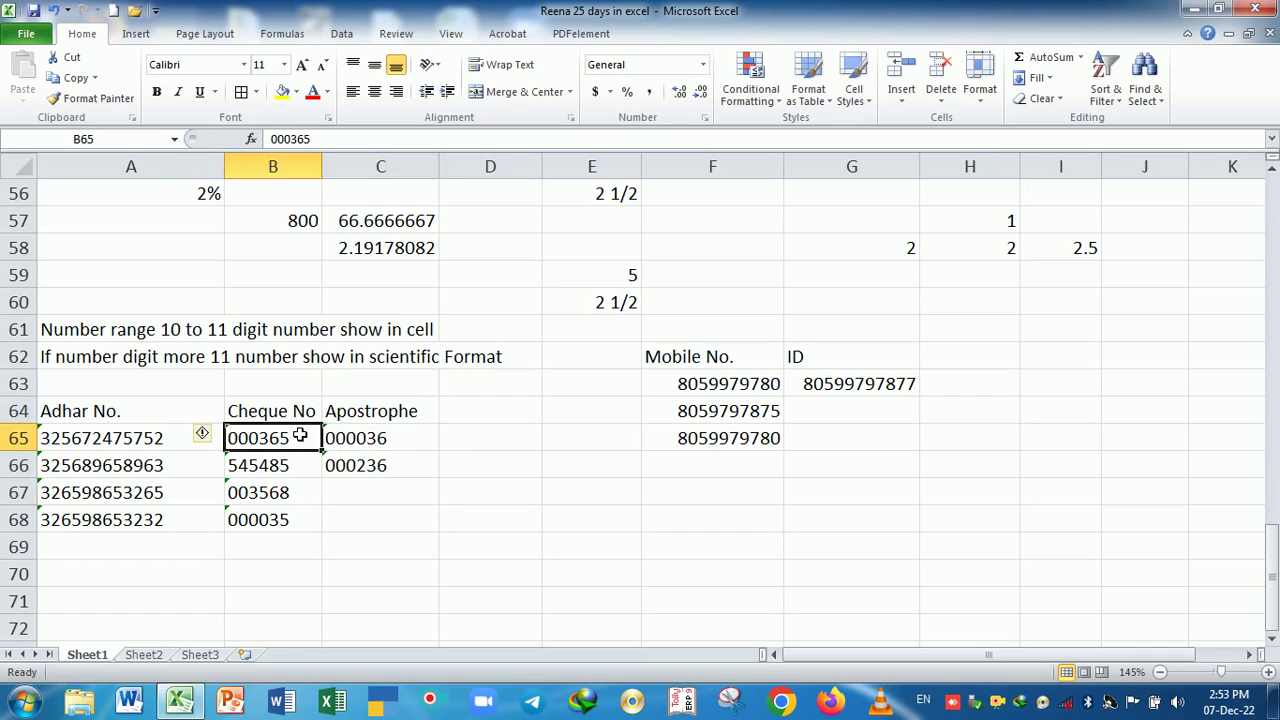
left_click(358, 443)
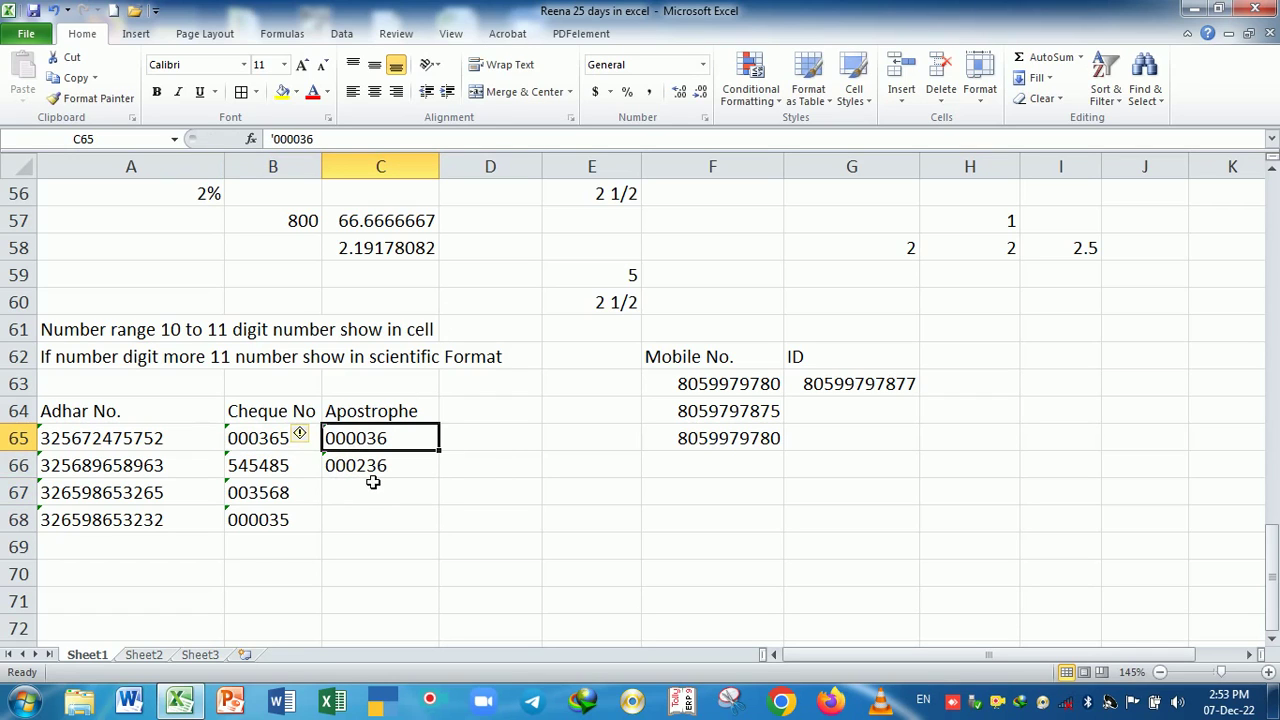
key("Down")
key("Down")
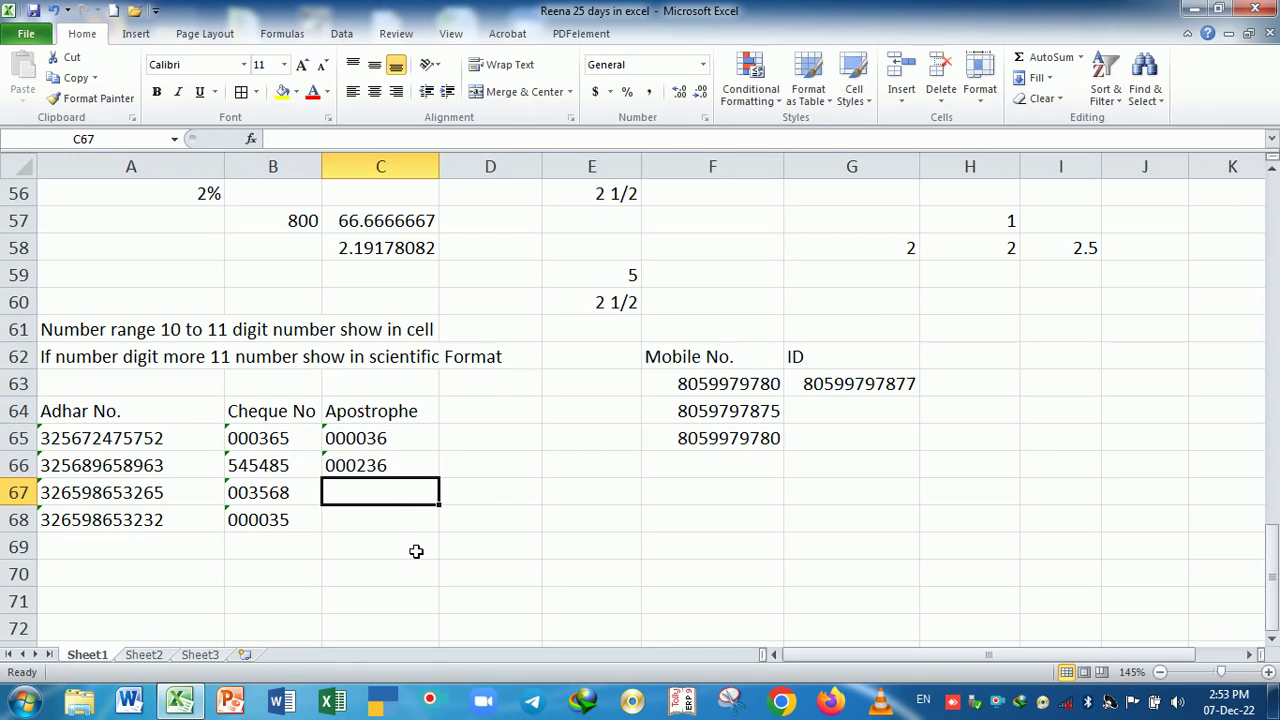
key("ctrl+p")
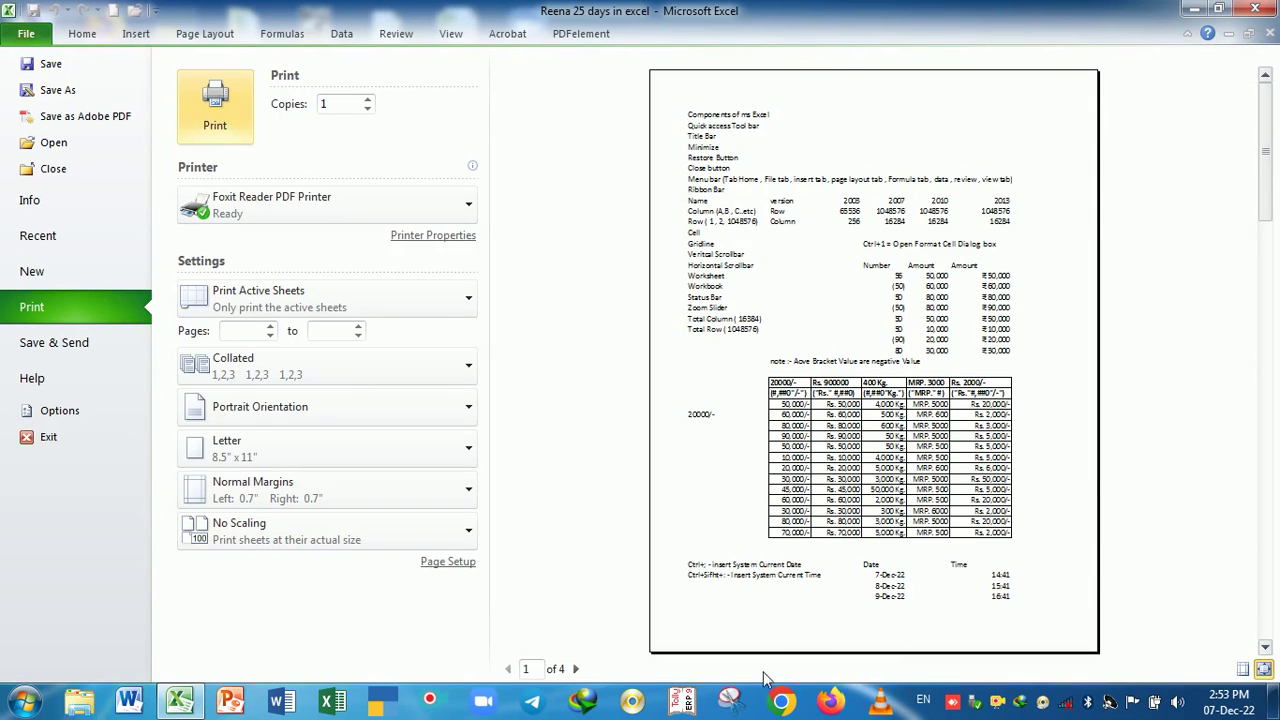
- View page 2 of the print preview at actual size, then close it
left_click(576, 669)
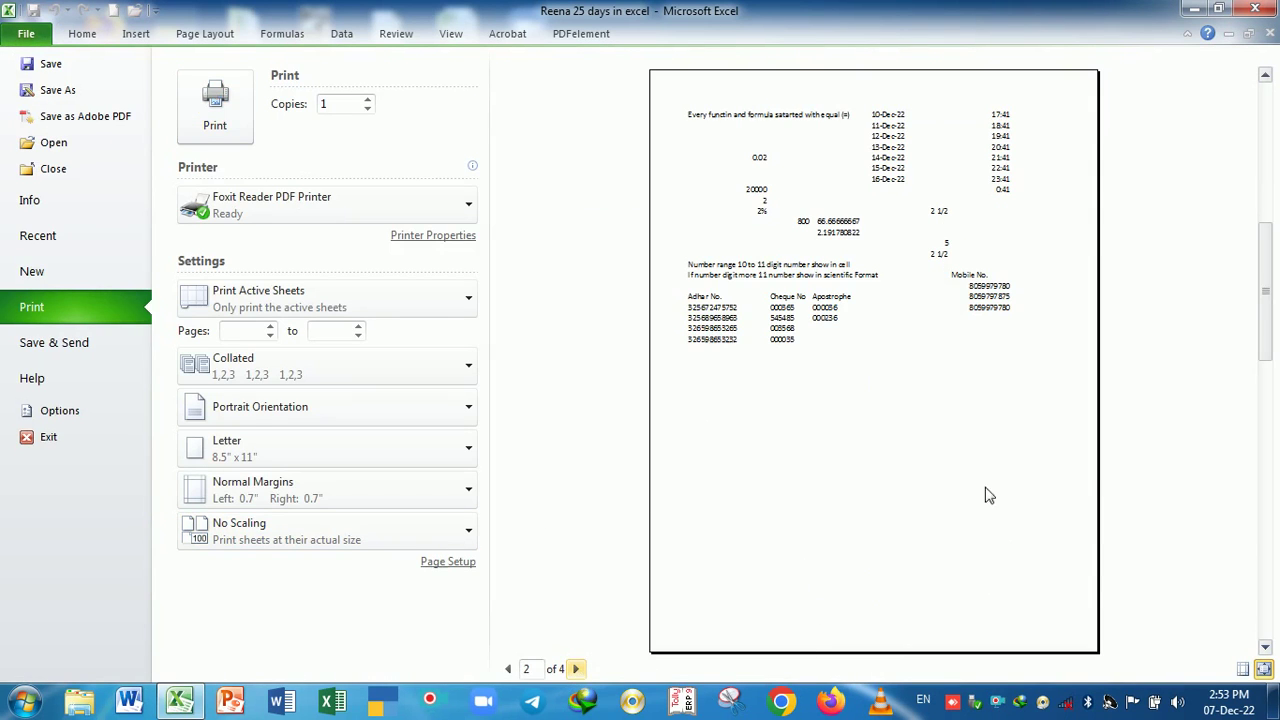
left_click(1263, 668)
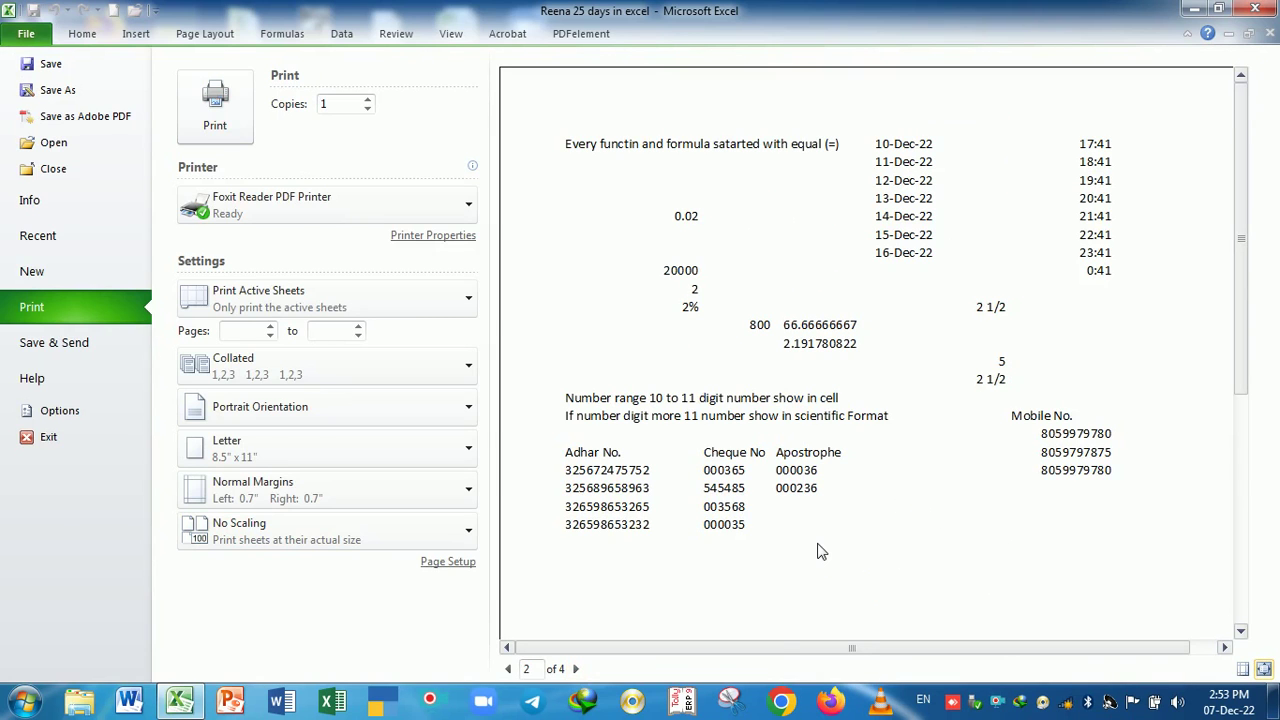
key("Escape")
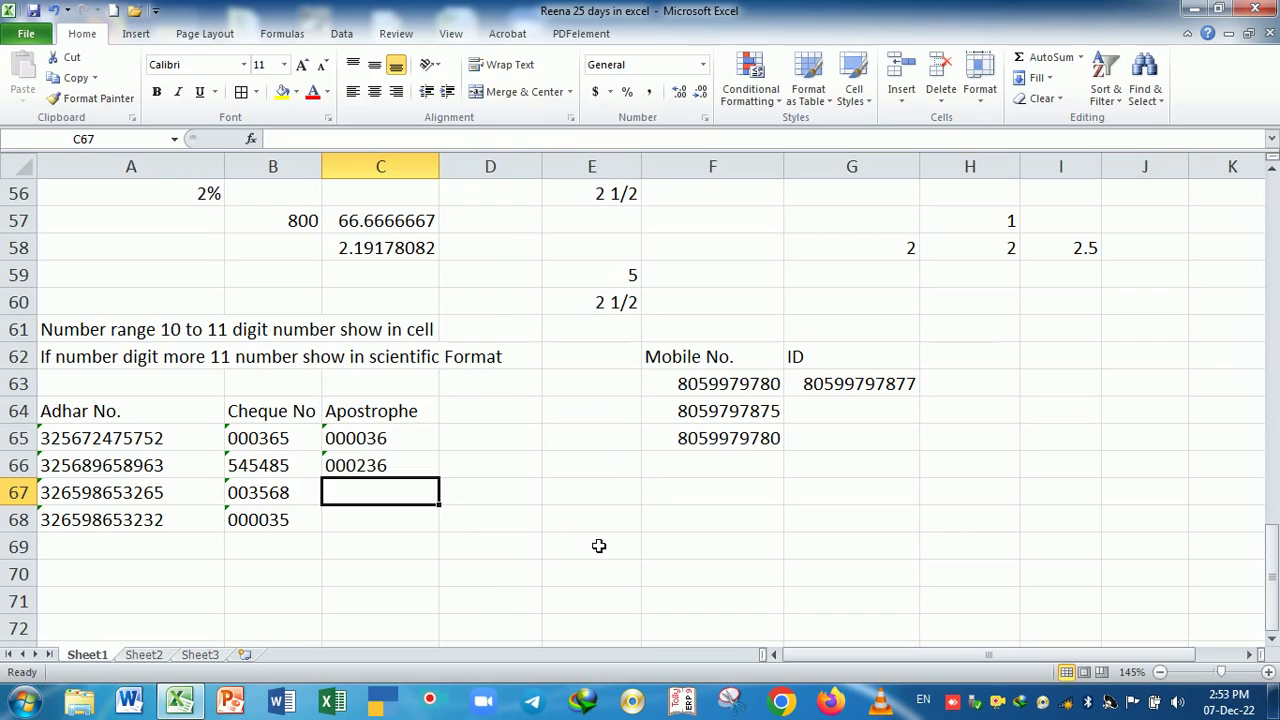
type("'032")
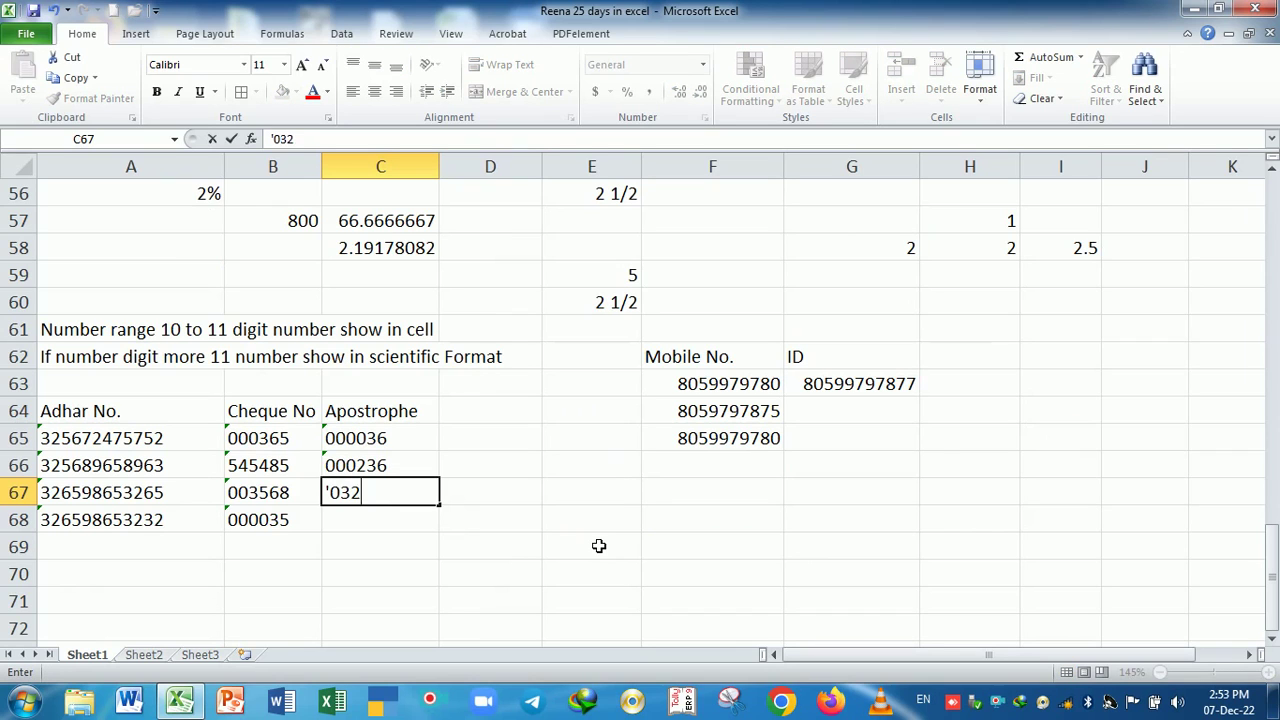
type("565")
key("Return")
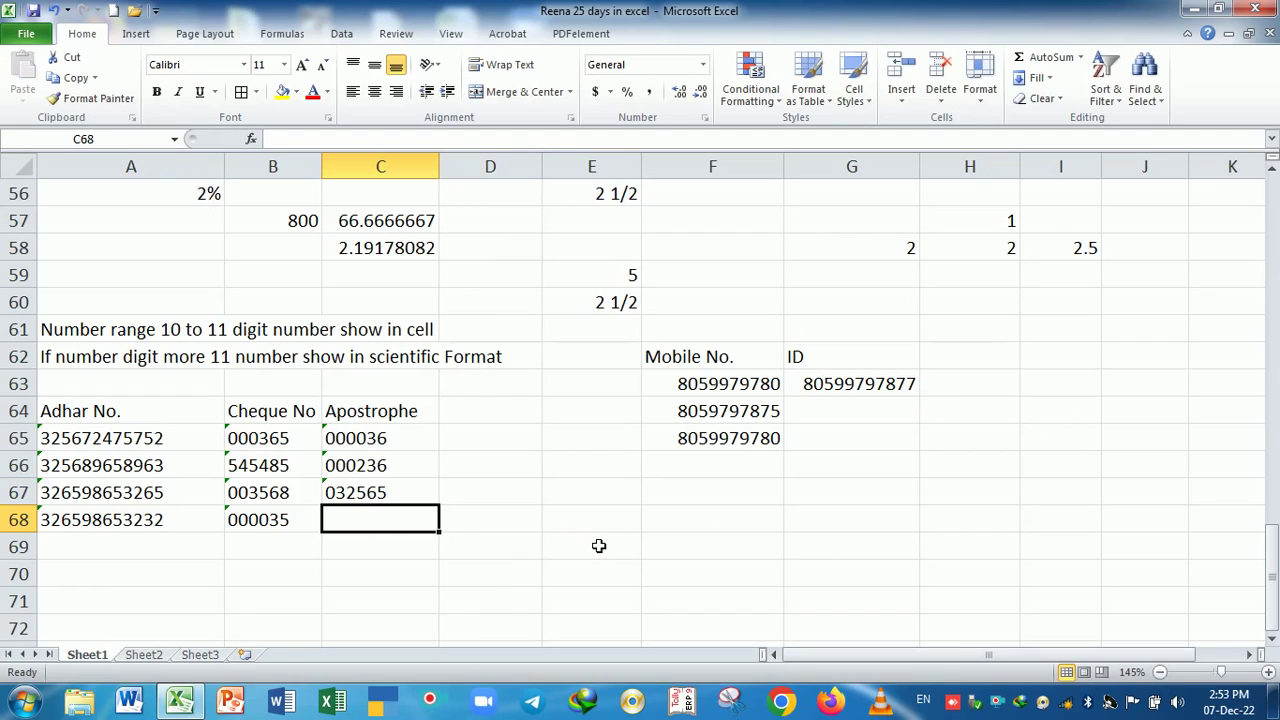
type("'54545445544")
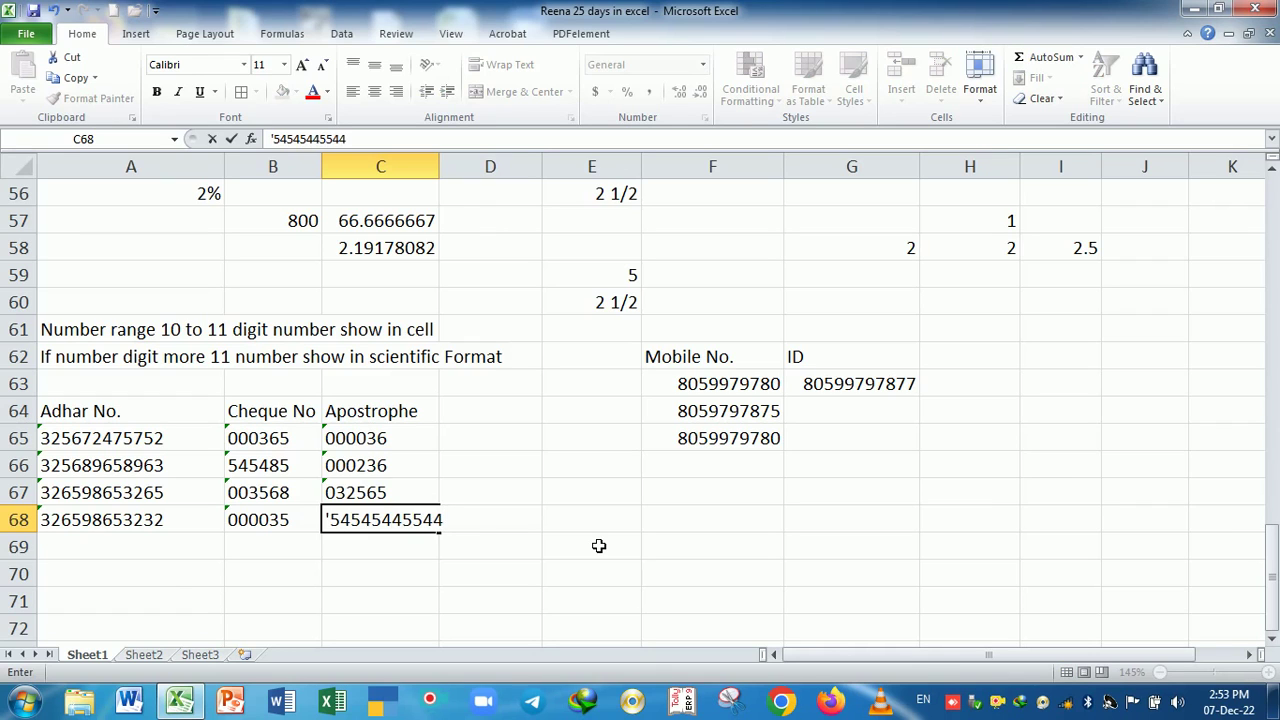
key("Return")
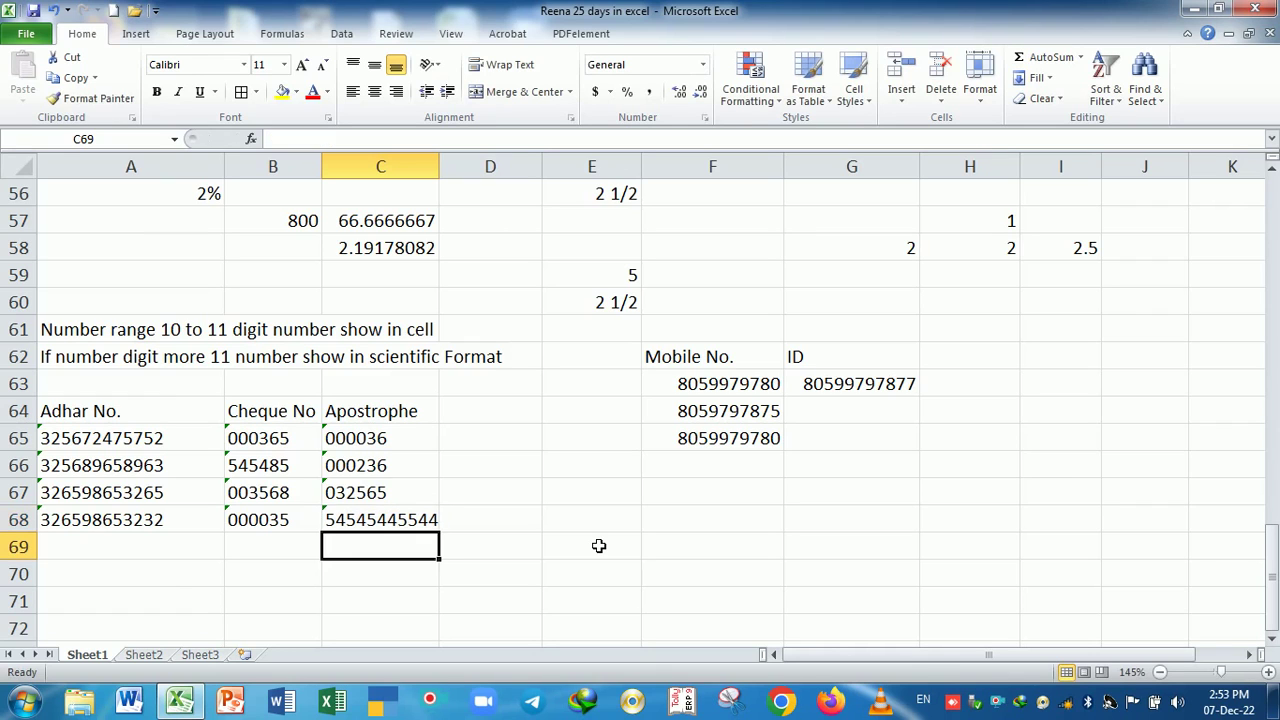
key("Up")
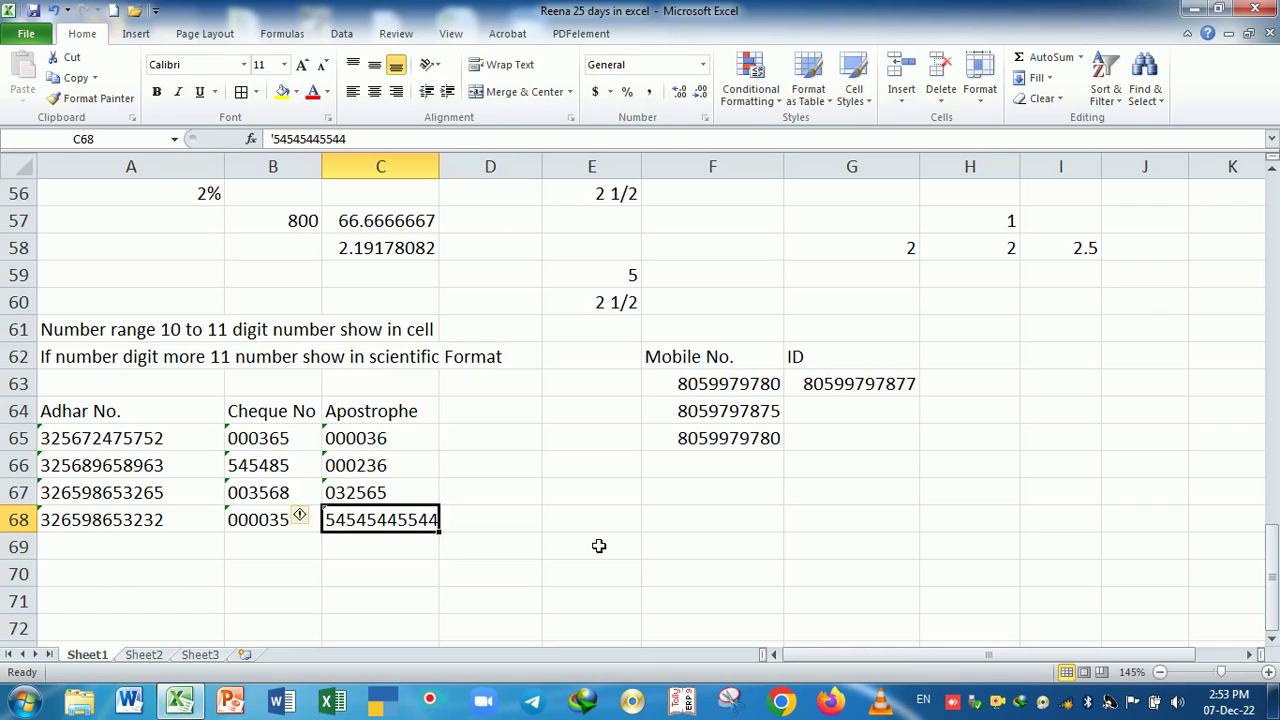
type("'")
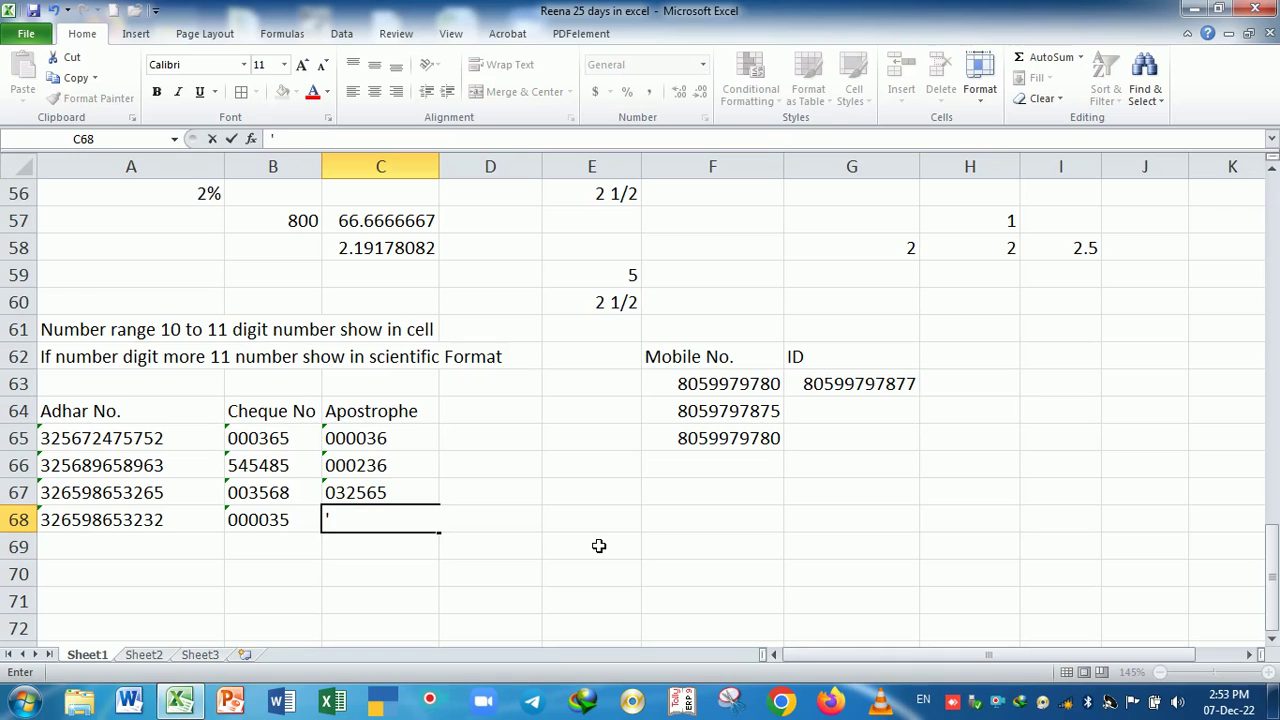
type("54544877545")
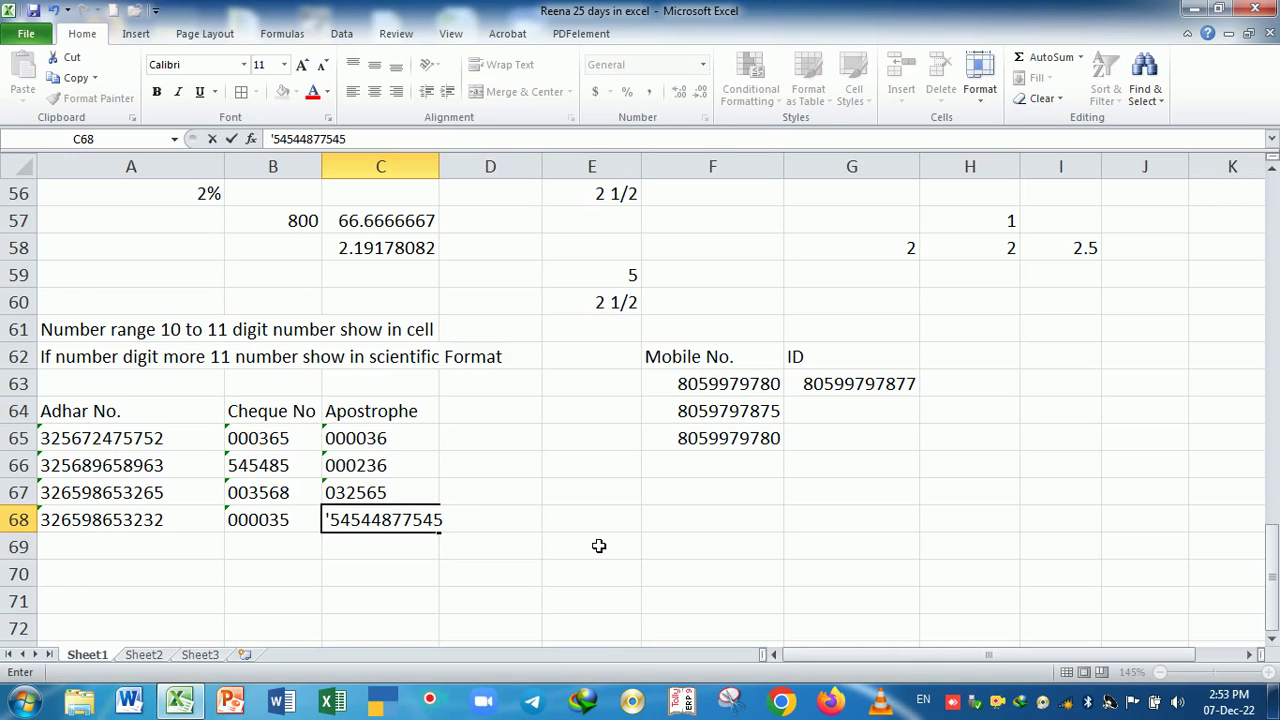
key("Return")
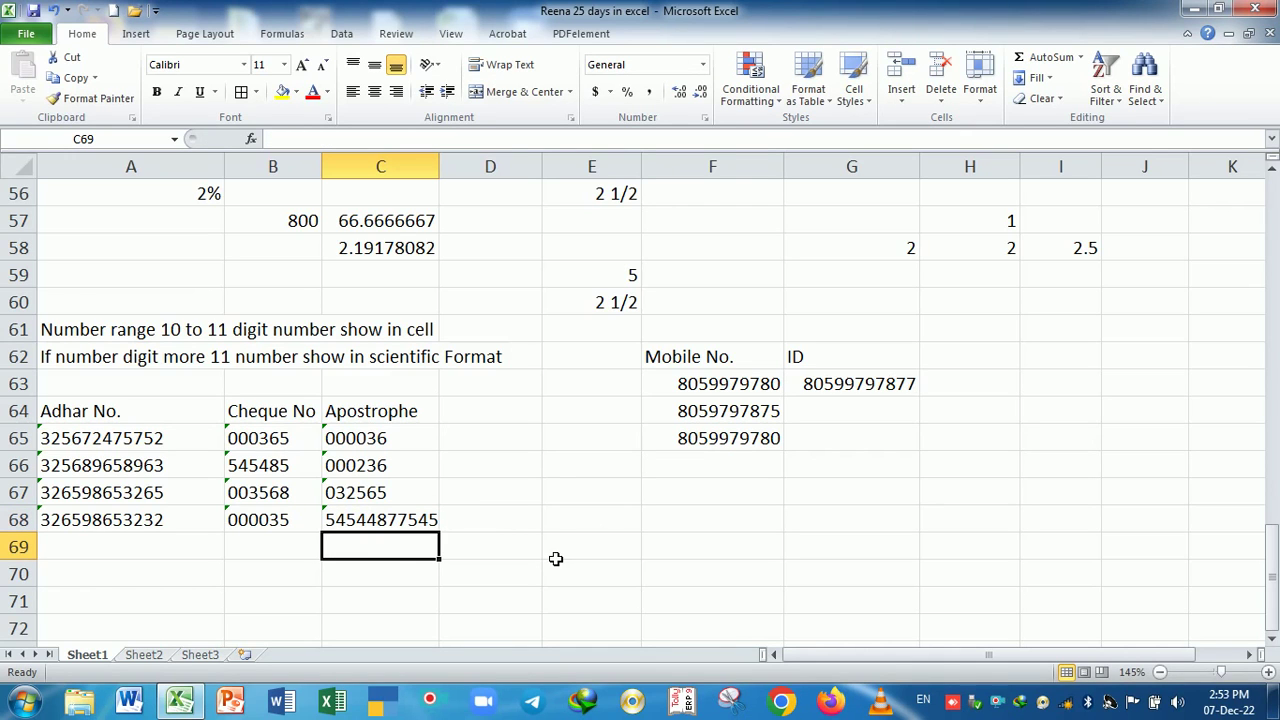
scroll(556, 559, "up", 18)
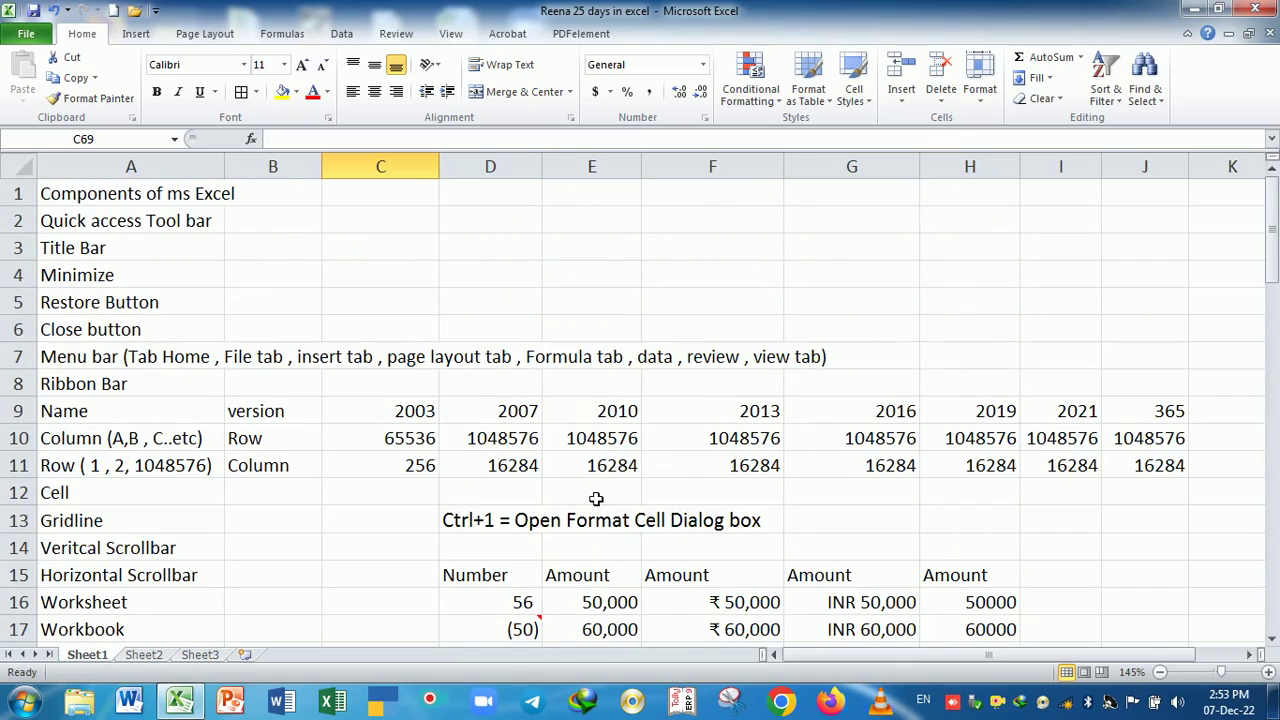